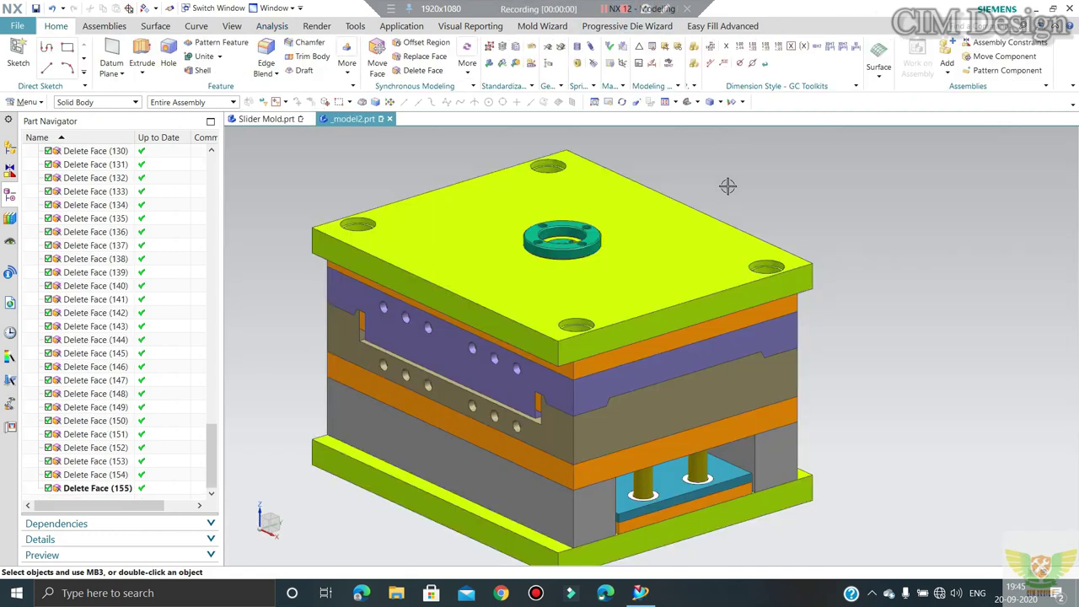
Step: Hide the top clamp plate with Ctrl+B and look down on the runner plate beneath
{"action": "scroll", "coordinate": [728, 185], "scroll_direction": "up", "scroll_amount": 1}
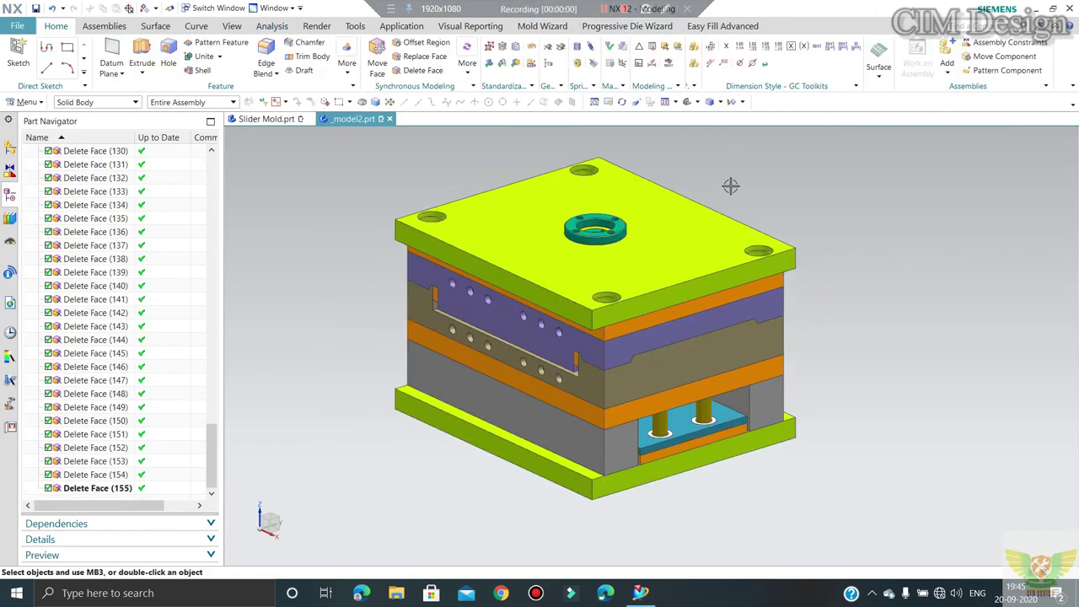
{"action": "middle_click_drag", "start_coordinate": [650, 240], "coordinate": [716, 217]}
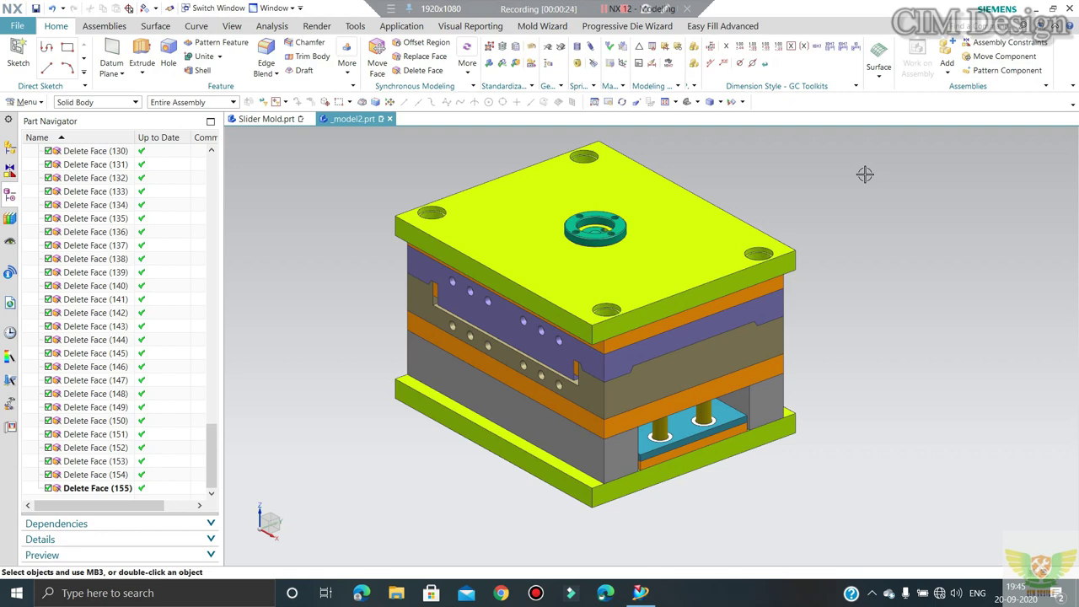
{"action": "middle_click_drag", "start_coordinate": [796, 214], "coordinate": [766, 197]}
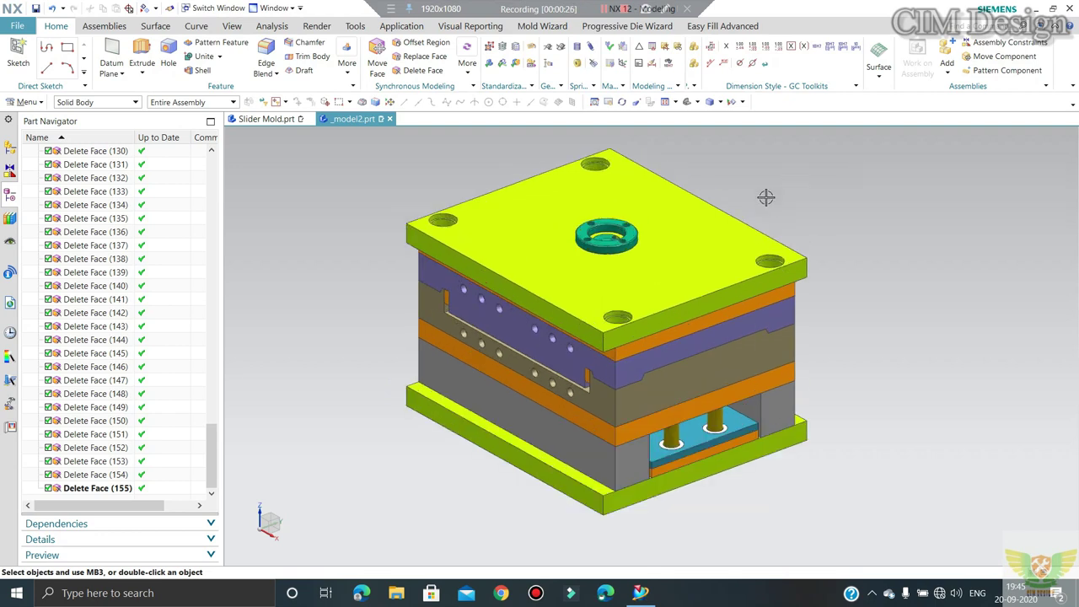
{"action": "left_click", "coordinate": [541, 237]}
{"action": "key", "text": "ctrl+b"}
{"action": "mouse_move", "coordinate": [517, 266]}
{"action": "middle_mouse_down"}
{"action": "mouse_move", "coordinate": [517, 295]}
{"action": "mouse_move", "coordinate": [519, 266]}
{"action": "middle_mouse_up"}
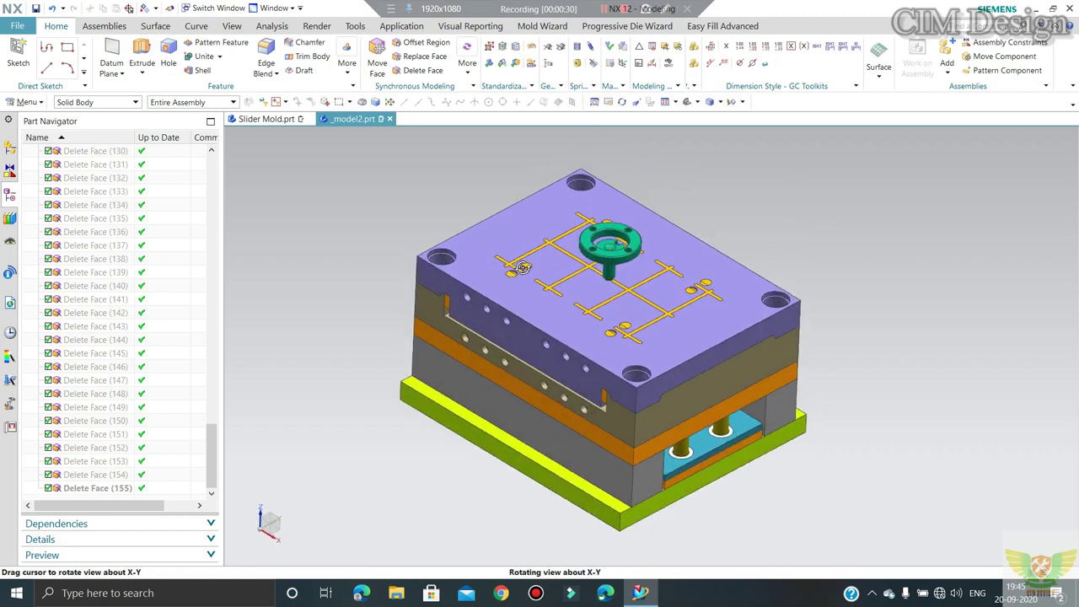
Step: Zoom and pan onto the purple plate and start a new Extrude feature
{"action": "scroll", "coordinate": [573, 266], "scroll_direction": "up", "scroll_amount": 2}
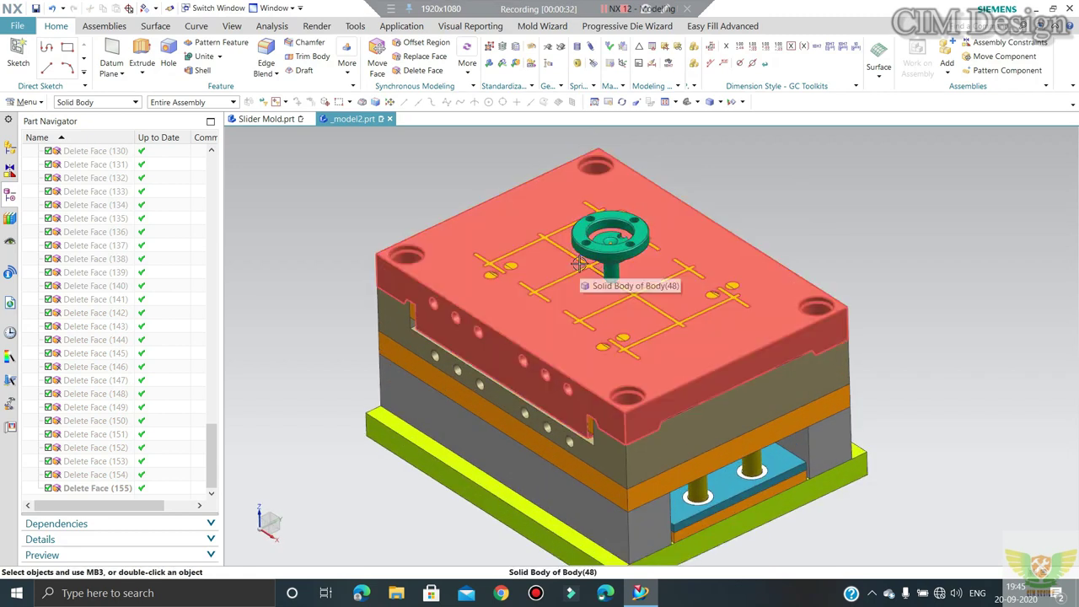
{"action": "scroll", "coordinate": [561, 287], "scroll_direction": "down", "scroll_amount": 2}
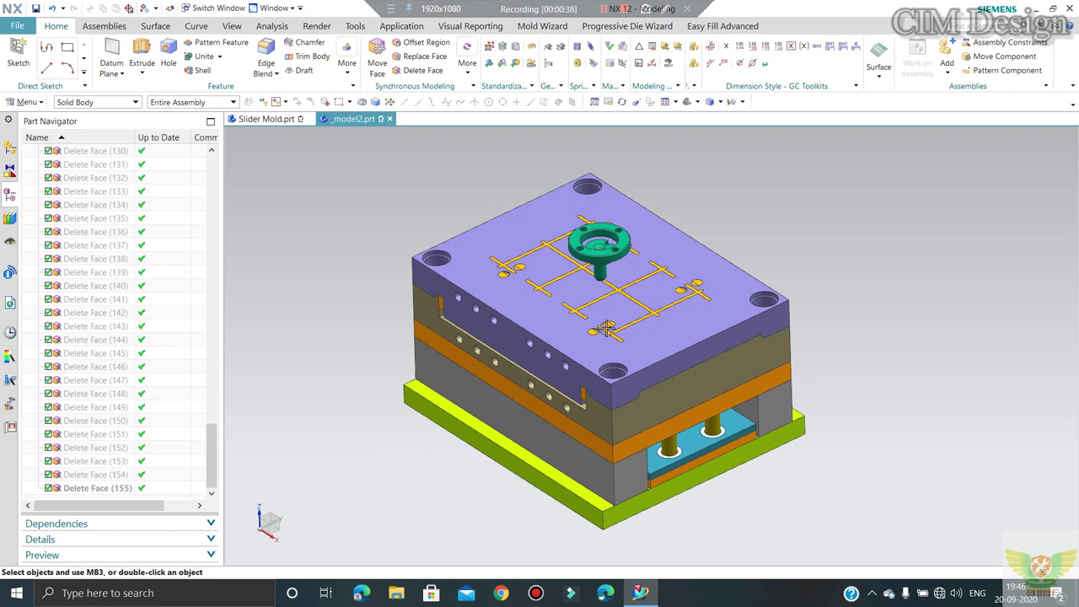
{"action": "scroll", "coordinate": [518, 255], "scroll_direction": "up", "scroll_amount": 2}
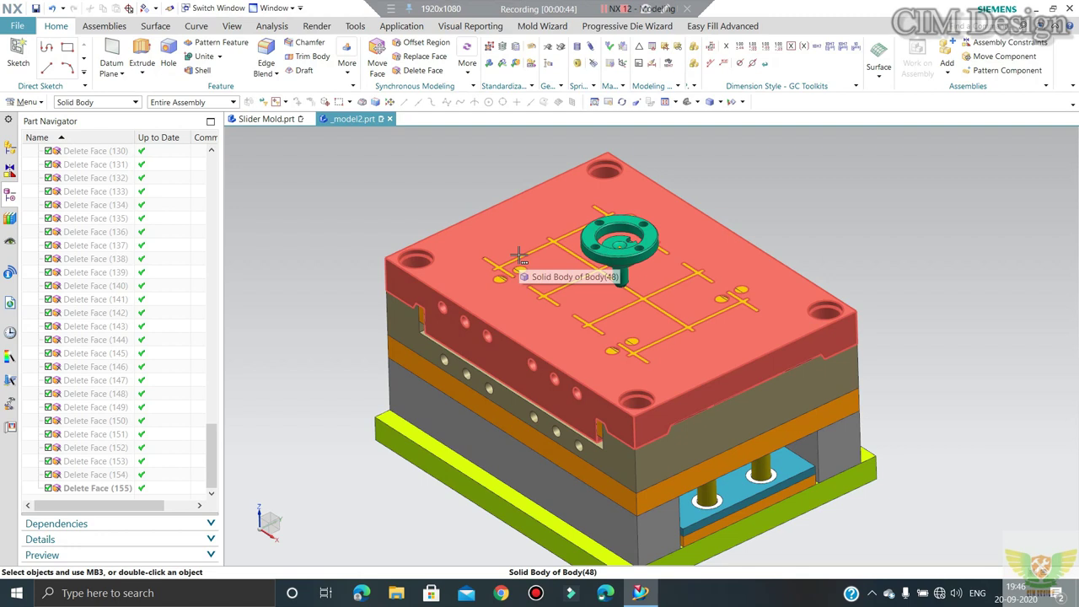
{"action": "scroll", "coordinate": [726, 215], "scroll_direction": "up", "scroll_amount": 2}
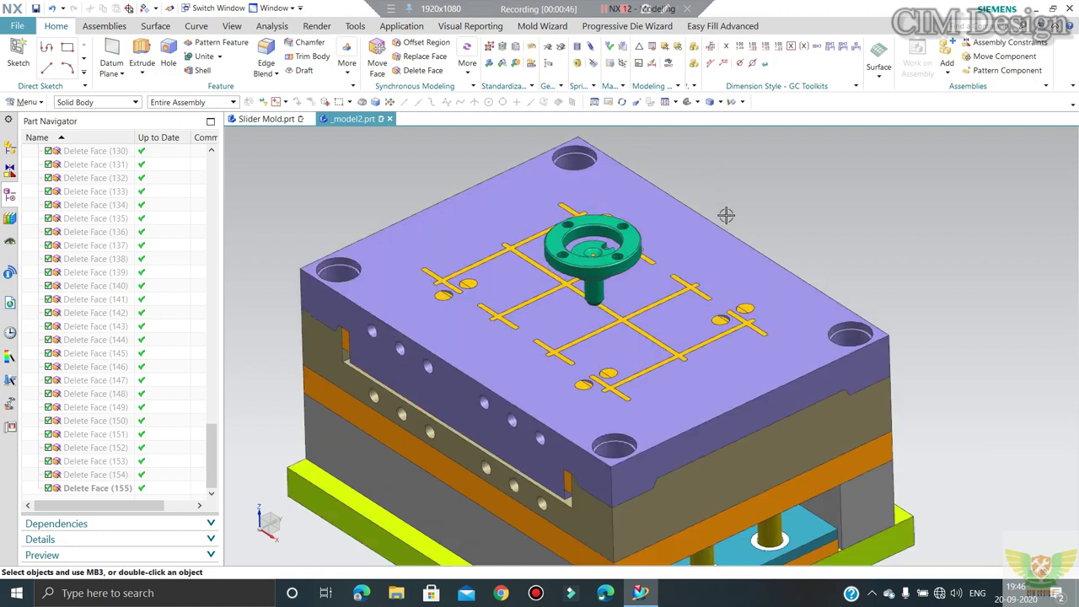
{"action": "middle_click_drag", "start_coordinate": [467, 274], "coordinate": [519, 293], "text": "shift"}
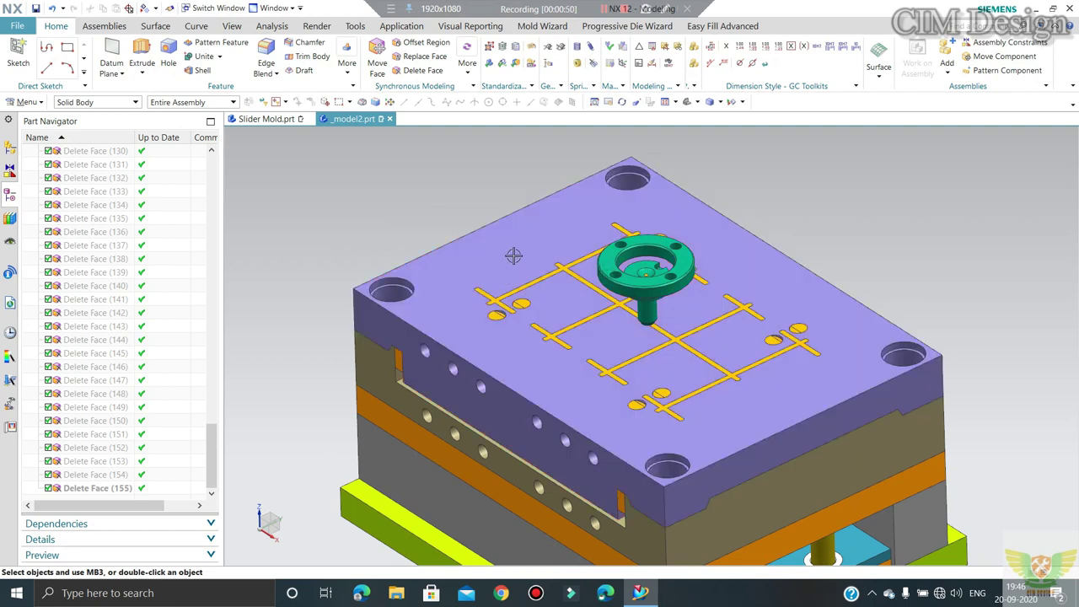
{"action": "left_click", "coordinate": [142, 52]}
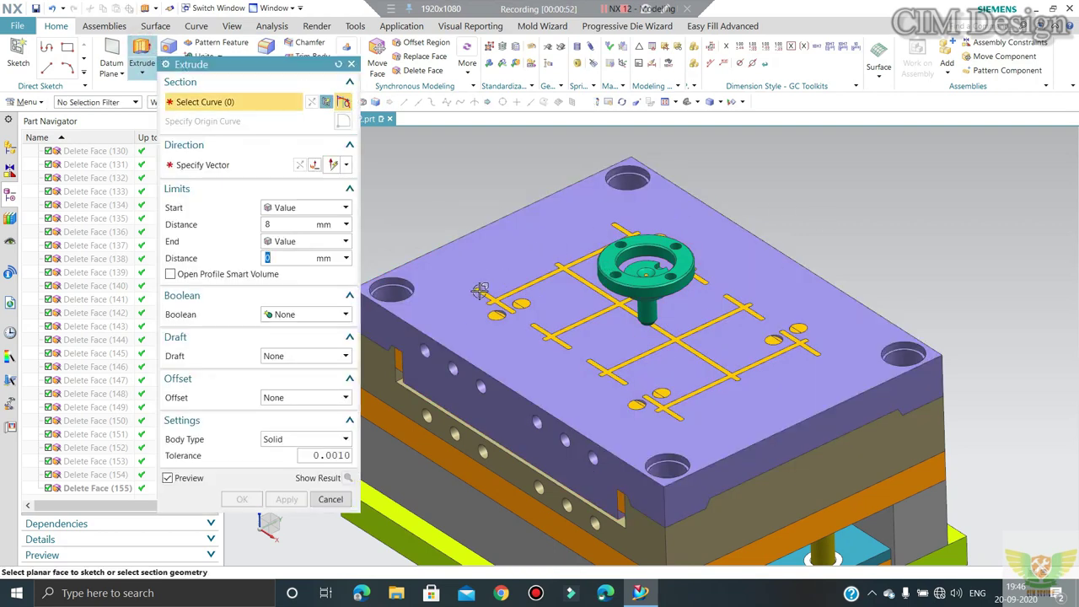
Step: Start a sketch on the purple plate's top face
{"action": "scroll", "coordinate": [496, 306], "scroll_direction": "up", "scroll_amount": 3}
{"action": "scroll", "coordinate": [496, 304], "scroll_direction": "up", "scroll_amount": 3}
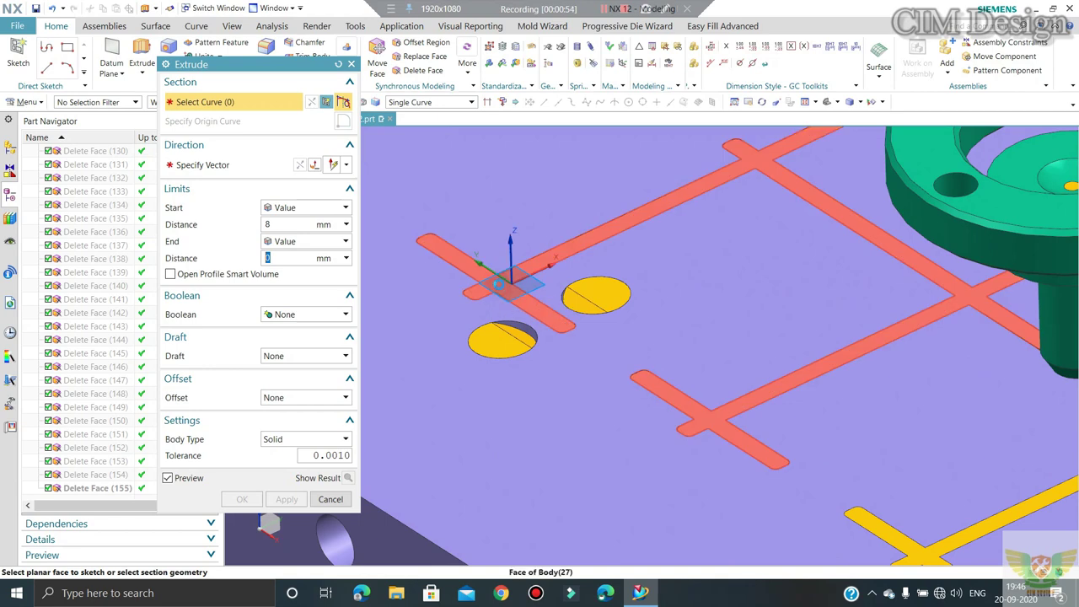
{"action": "left_click", "coordinate": [499, 285]}
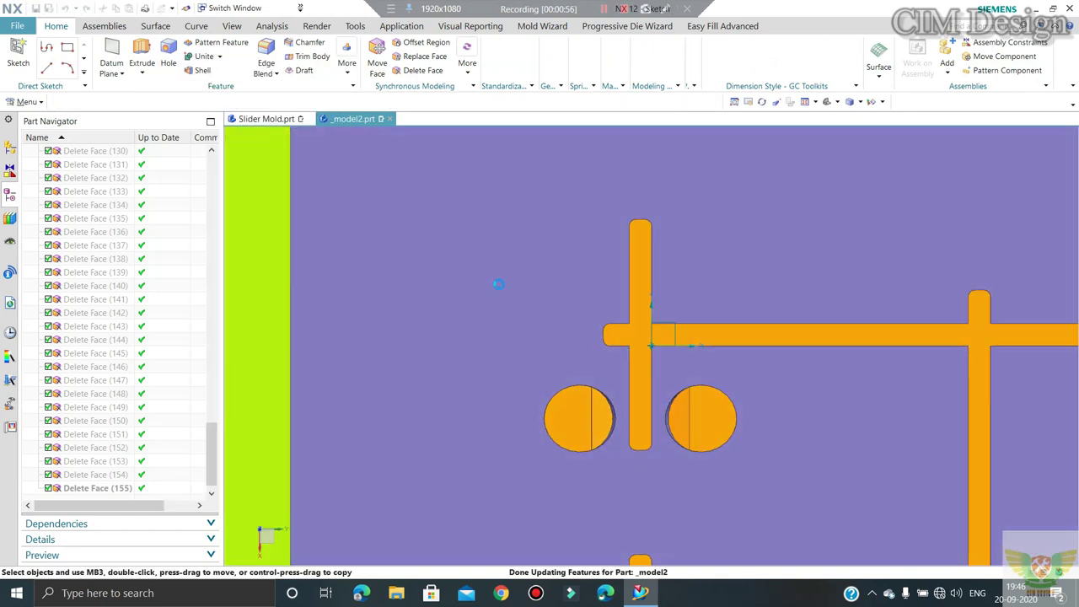
{"action": "scroll", "coordinate": [658, 362], "scroll_direction": "up", "scroll_amount": 3}
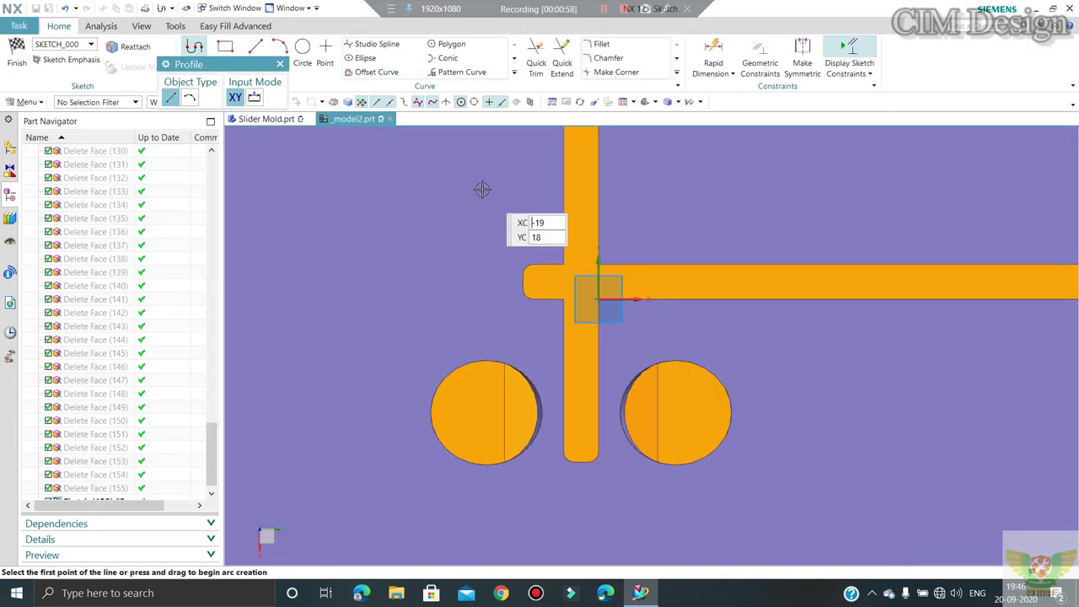
Step: Draw a vertical line from the runner bar's top midpoint to its bottom midpoint
{"action": "left_click", "coordinate": [256, 52]}
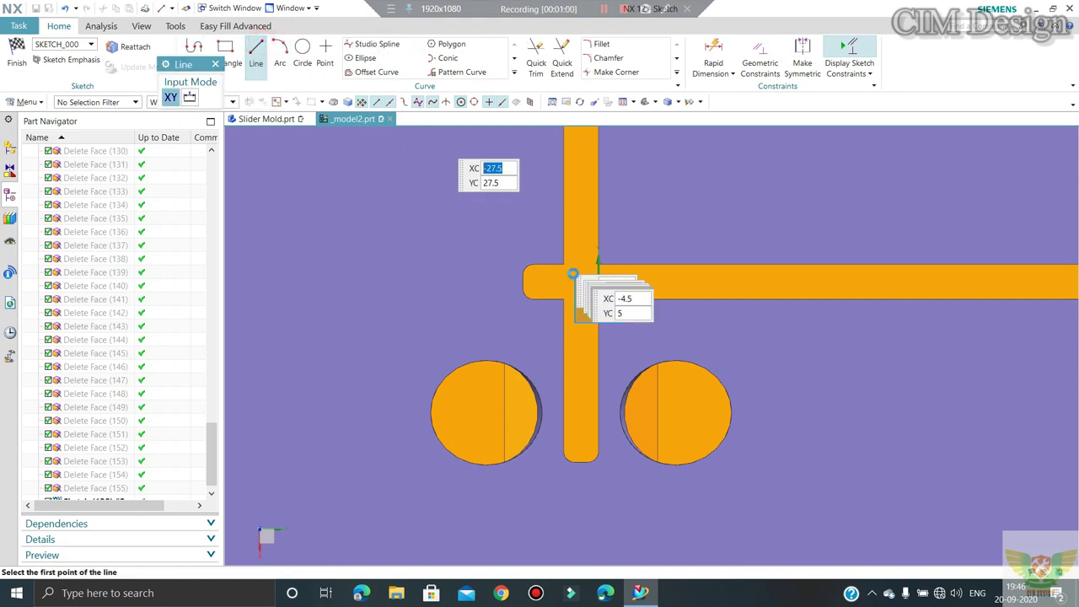
{"action": "scroll", "coordinate": [573, 274], "scroll_direction": "down", "scroll_amount": 4}
{"action": "scroll", "coordinate": [579, 190], "scroll_direction": "up", "scroll_amount": 2}
{"action": "scroll", "coordinate": [566, 193], "scroll_direction": "up", "scroll_amount": 2}
{"action": "scroll", "coordinate": [563, 191], "scroll_direction": "up", "scroll_amount": 1}
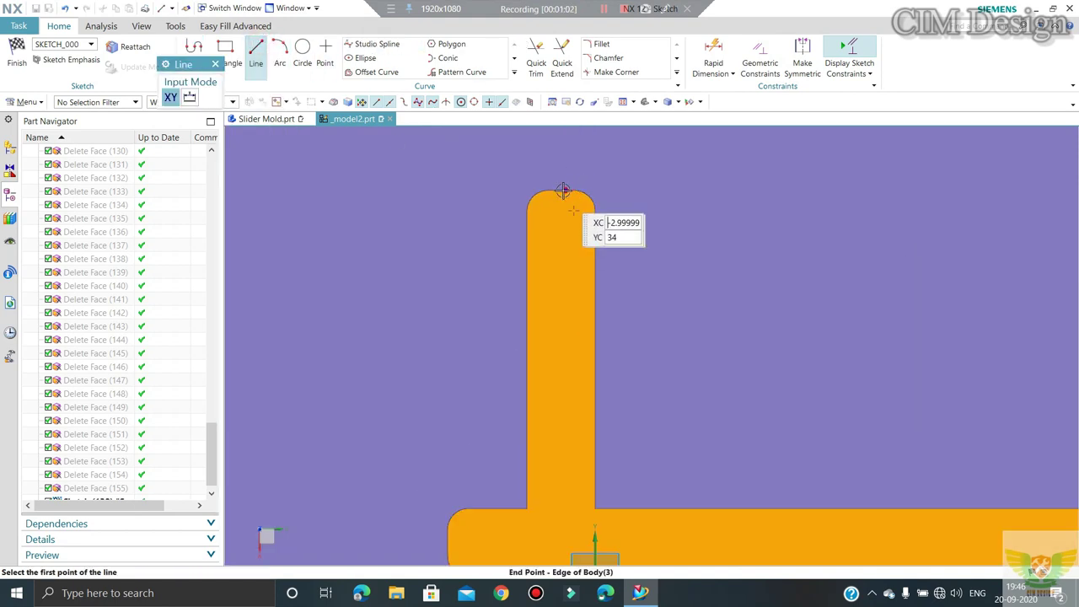
{"action": "scroll", "coordinate": [562, 190], "scroll_direction": "up", "scroll_amount": 1}
{"action": "scroll", "coordinate": [563, 186], "scroll_direction": "up", "scroll_amount": 3}
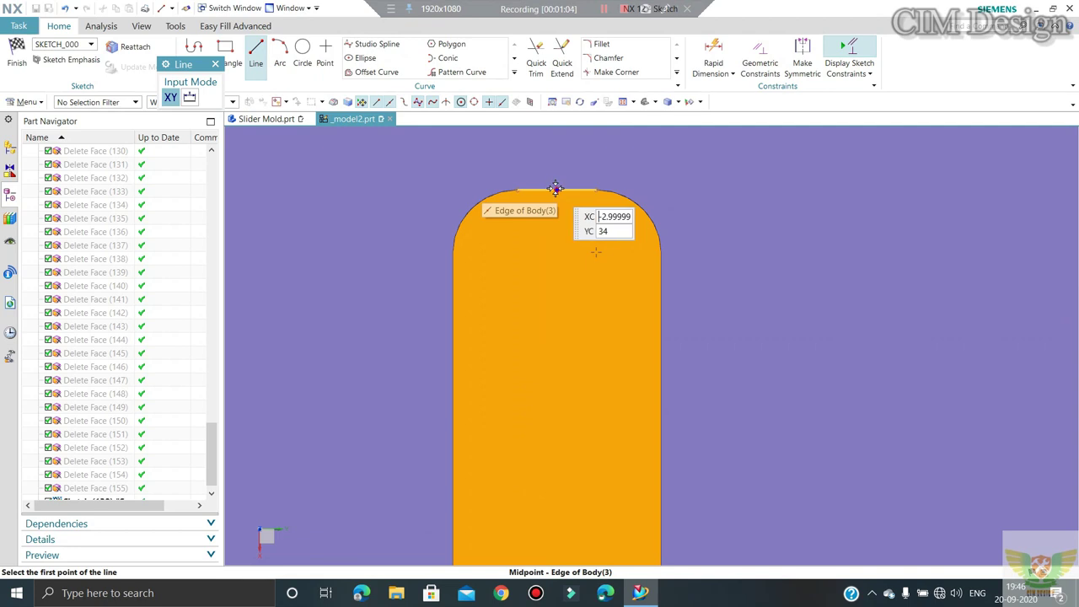
{"action": "left_click", "coordinate": [555, 187]}
{"action": "scroll", "coordinate": [560, 172], "scroll_direction": "down", "scroll_amount": 4}
{"action": "scroll", "coordinate": [553, 304], "scroll_direction": "down", "scroll_amount": 2}
{"action": "scroll", "coordinate": [558, 371], "scroll_direction": "down", "scroll_amount": 1}
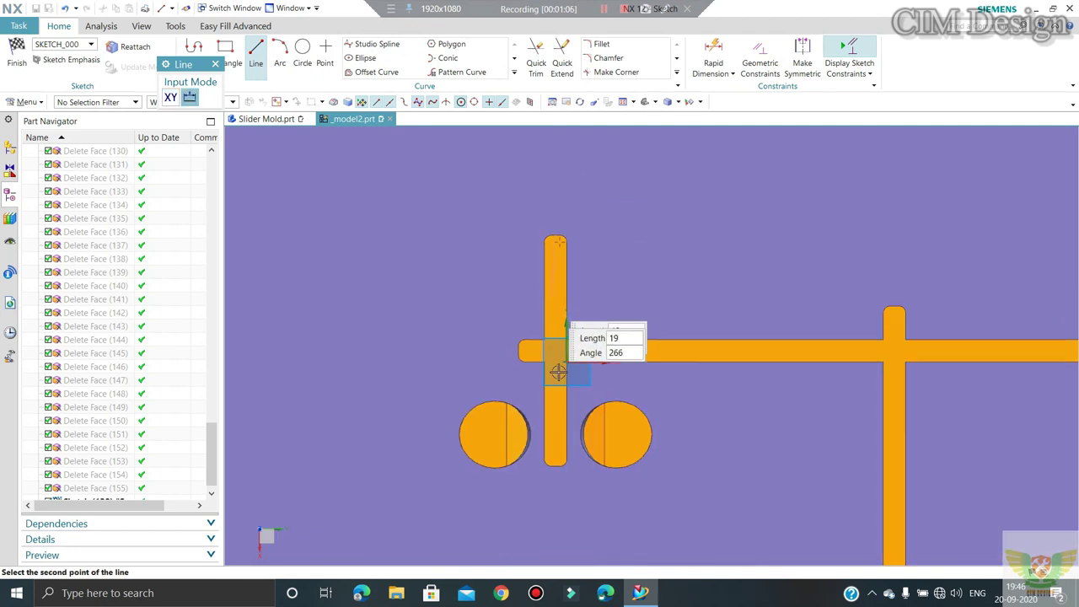
{"action": "scroll", "coordinate": [548, 459], "scroll_direction": "up", "scroll_amount": 2}
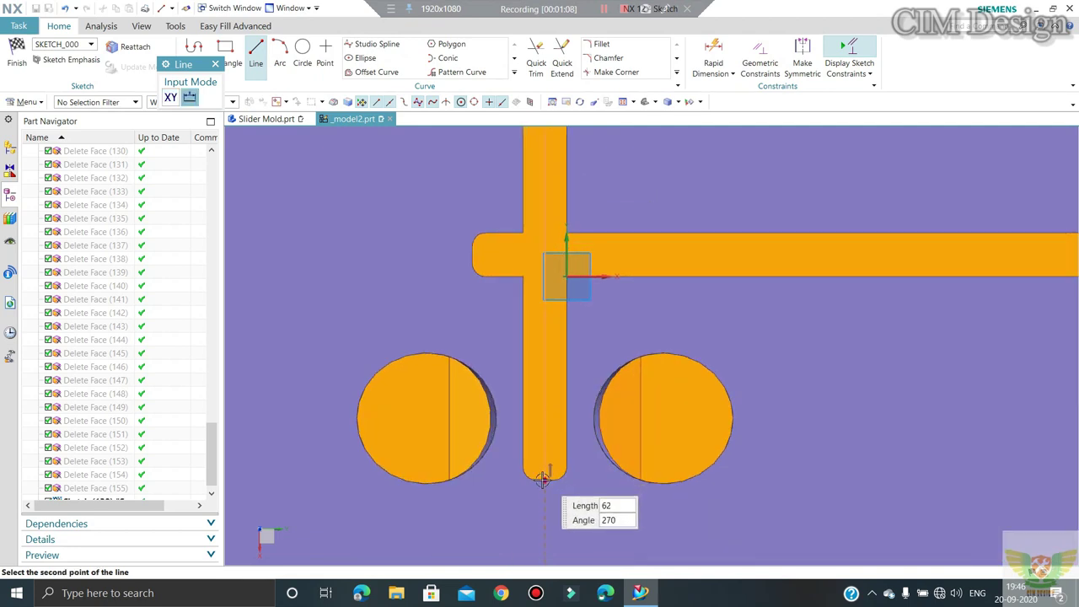
{"action": "scroll", "coordinate": [543, 479], "scroll_direction": "up", "scroll_amount": 2}
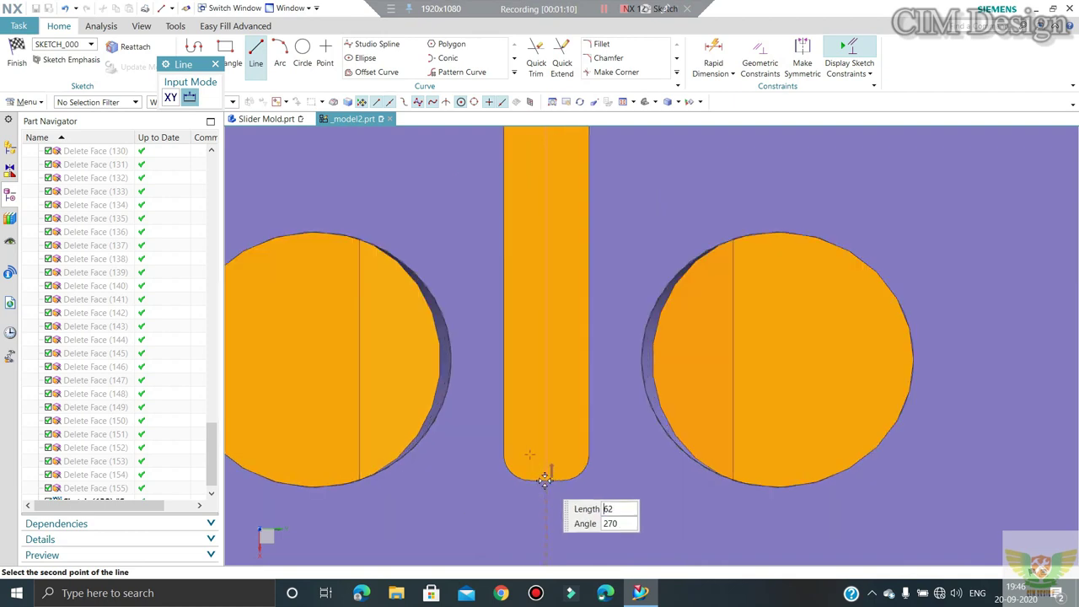
{"action": "left_click", "coordinate": [545, 479]}
{"action": "key", "text": "Escape"}
Step: Convert the vertical line into a reference centre line
{"action": "scroll", "coordinate": [562, 349], "scroll_direction": "down", "scroll_amount": 2}
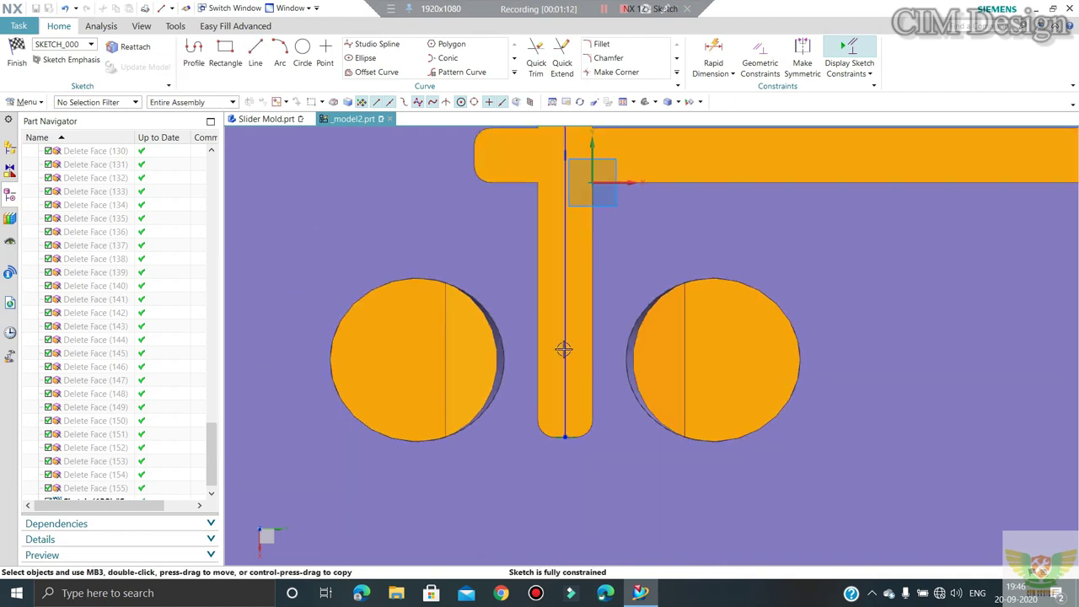
{"action": "scroll", "coordinate": [566, 253], "scroll_direction": "down", "scroll_amount": 2}
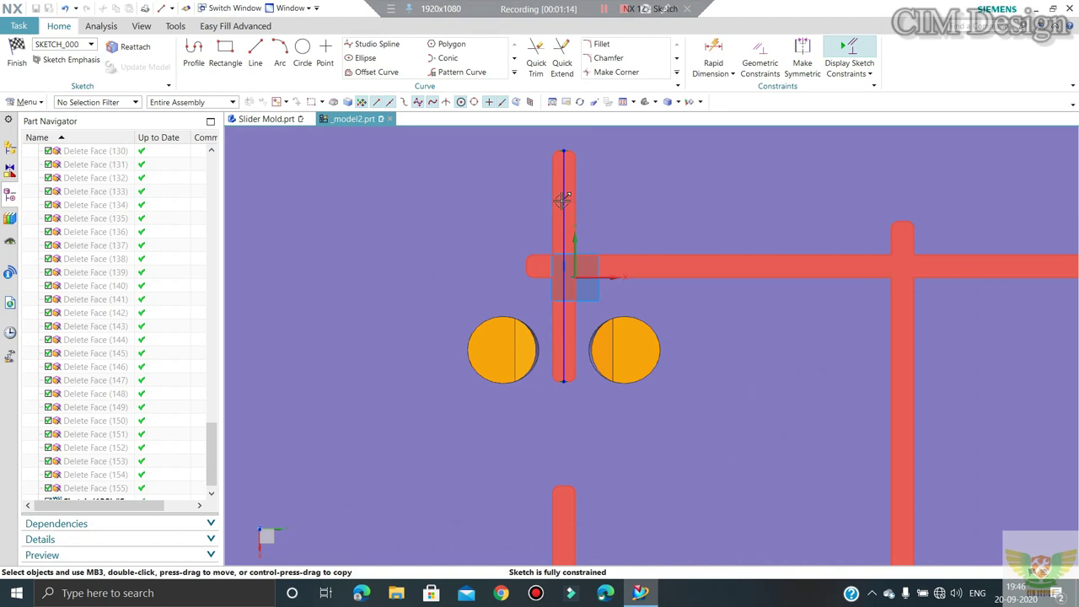
{"action": "scroll", "coordinate": [550, 262], "scroll_direction": "up", "scroll_amount": 2}
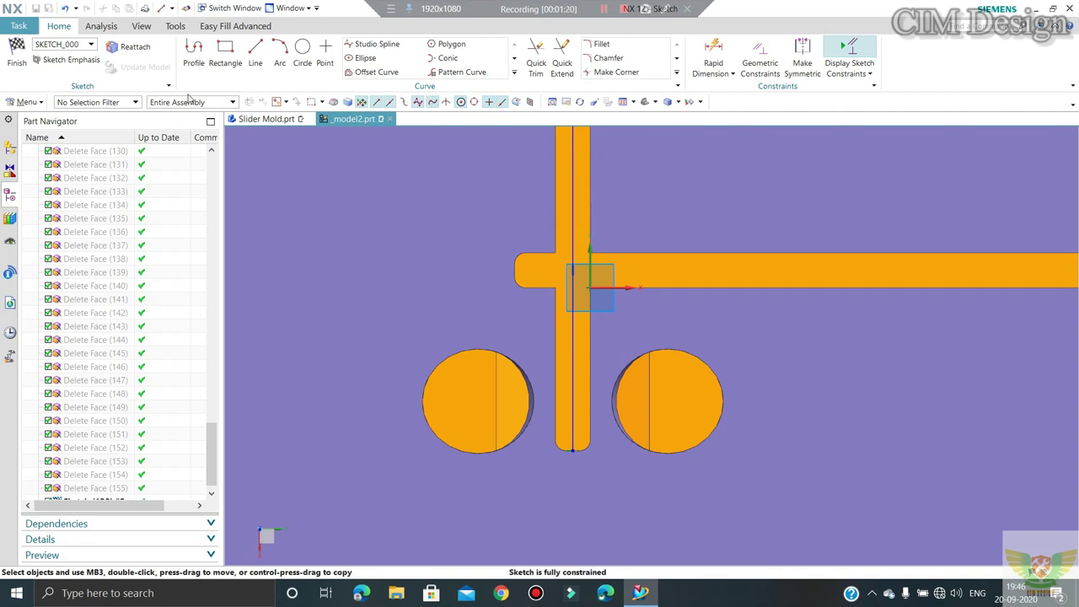
{"action": "right_click", "coordinate": [573, 174]}
{"action": "left_click", "coordinate": [616, 143]}
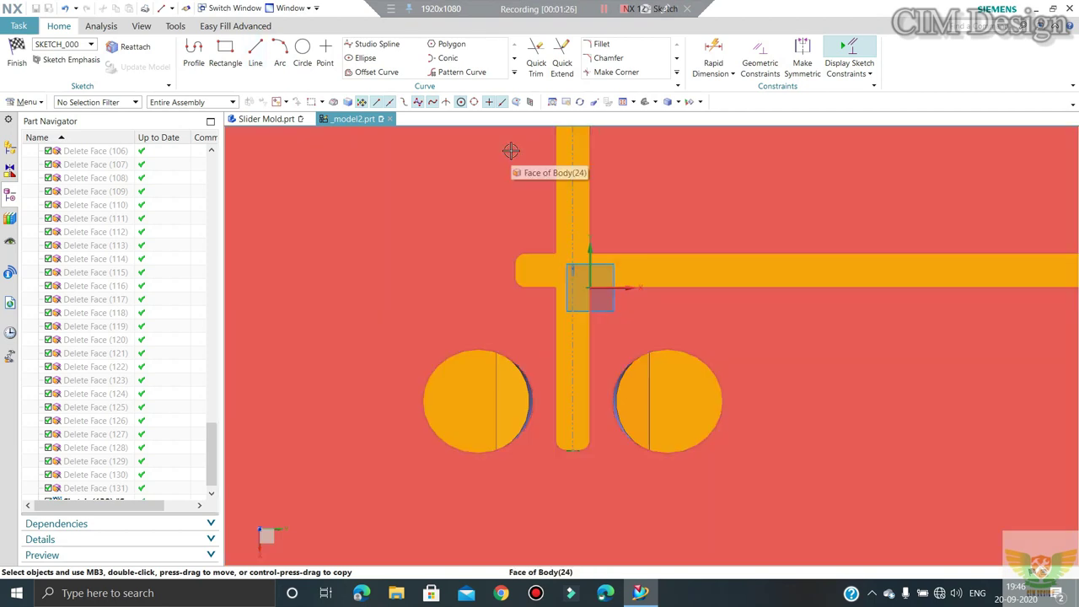
Step: Draw a circle centred on the centre line and confirm its diameter
{"action": "left_click", "coordinate": [303, 51]}
{"action": "scroll", "coordinate": [531, 276], "scroll_direction": "up", "scroll_amount": 3}
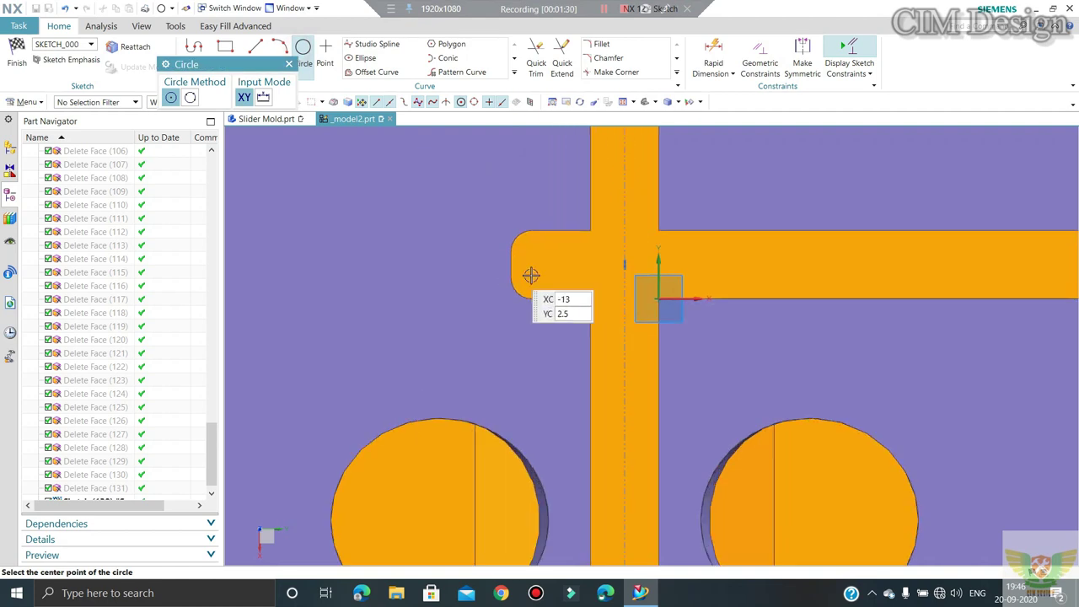
{"action": "left_click", "coordinate": [625, 263]}
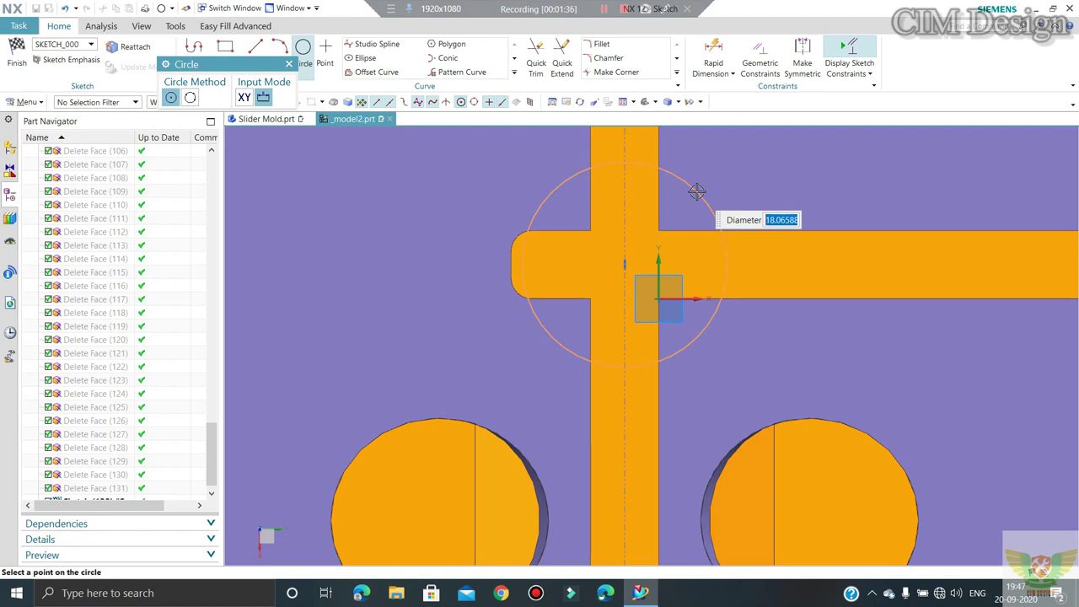
{"action": "key", "text": "End"}
{"action": "key", "text": "Return"}
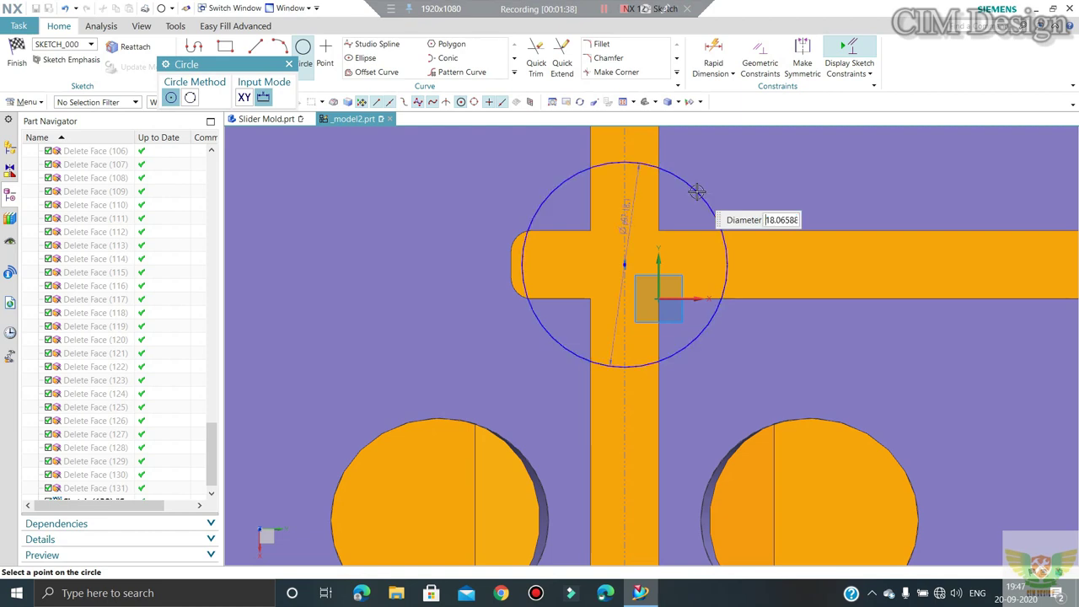
{"action": "scroll", "coordinate": [716, 258], "scroll_direction": "down", "scroll_amount": 2}
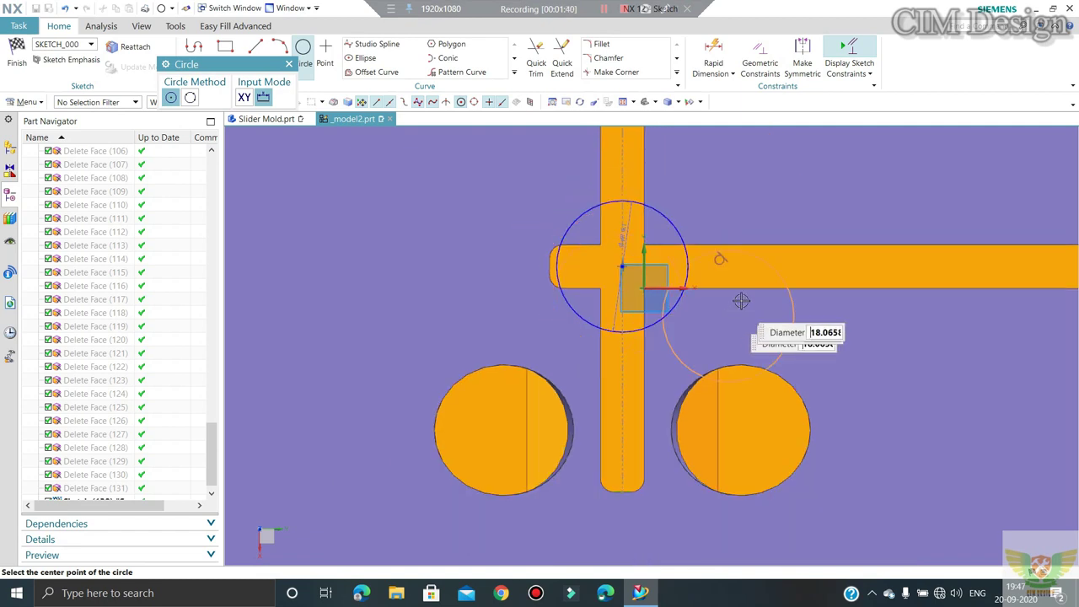
{"action": "scroll", "coordinate": [675, 278], "scroll_direction": "down", "scroll_amount": 3}
{"action": "scroll", "coordinate": [697, 290], "scroll_direction": "up", "scroll_amount": 3}
{"action": "key", "text": "Escape"}
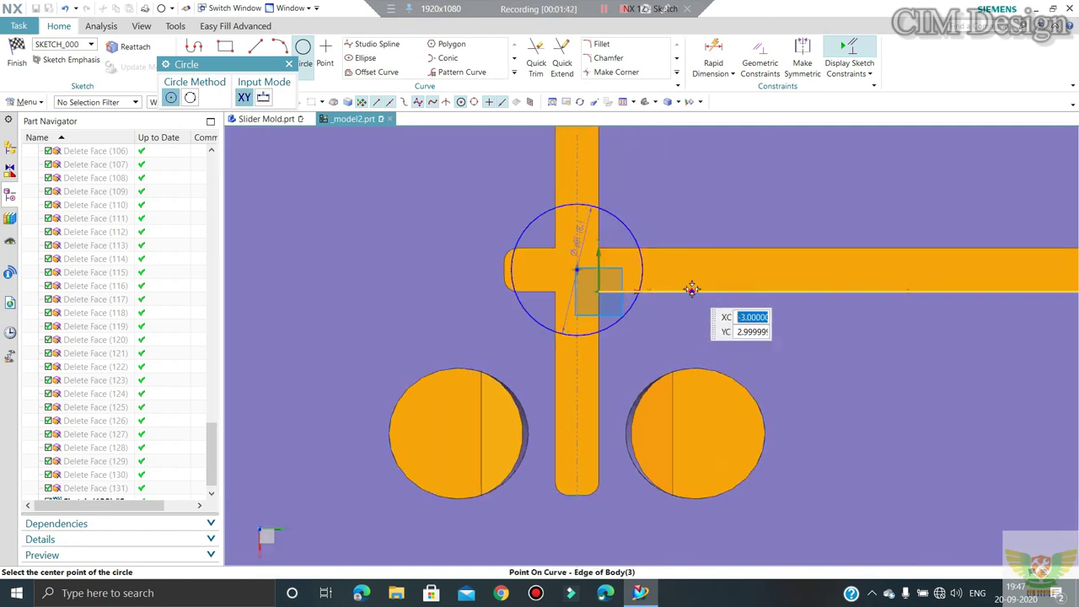
{"action": "key", "text": "Escape"}
Step: Draw a smaller concentric circle, about 10.646 mm diameter, on the existing circle's centre
{"action": "scroll", "coordinate": [692, 289], "scroll_direction": "down", "scroll_amount": 1}
{"action": "scroll", "coordinate": [674, 293], "scroll_direction": "down", "scroll_amount": 1}
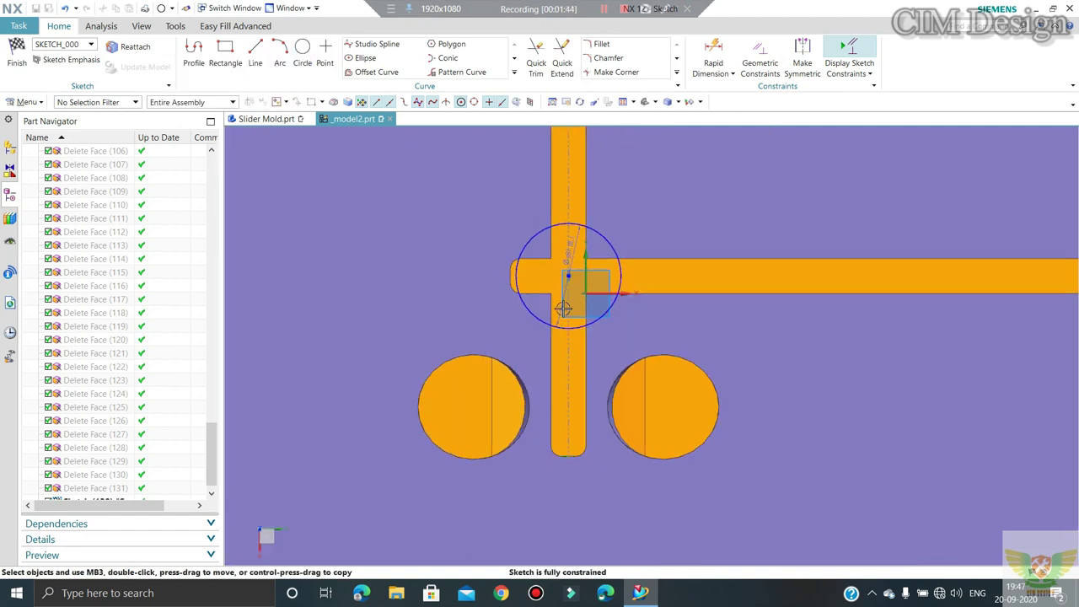
{"action": "scroll", "coordinate": [632, 302], "scroll_direction": "down", "scroll_amount": 3}
{"action": "scroll", "coordinate": [649, 286], "scroll_direction": "up", "scroll_amount": 2}
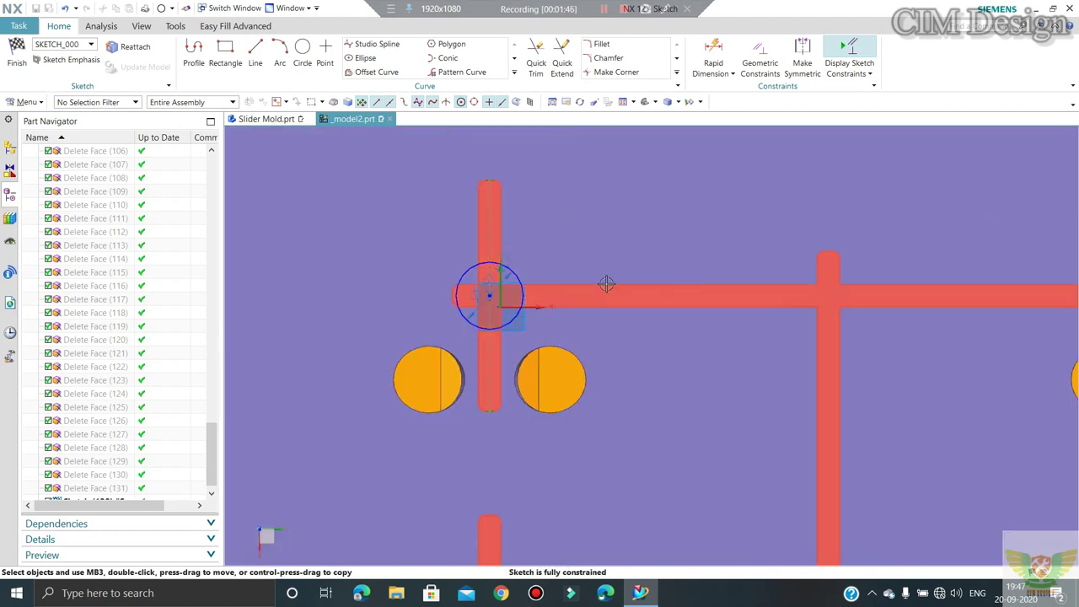
{"action": "scroll", "coordinate": [624, 269], "scroll_direction": "down", "scroll_amount": 2}
{"action": "scroll", "coordinate": [636, 260], "scroll_direction": "down", "scroll_amount": 1}
{"action": "scroll", "coordinate": [540, 291], "scroll_direction": "up", "scroll_amount": 4}
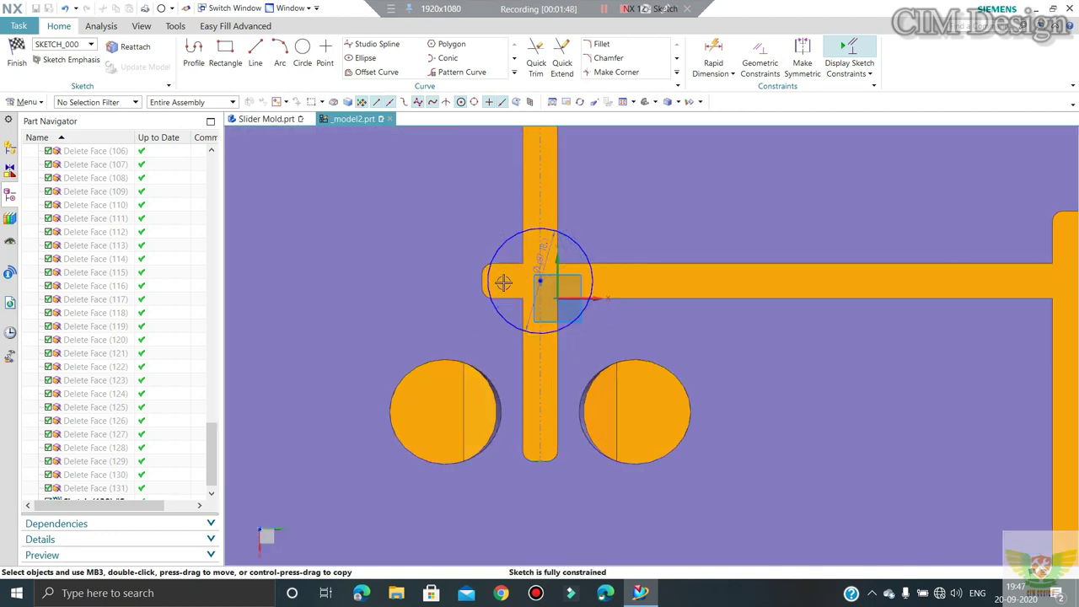
{"action": "scroll", "coordinate": [573, 289], "scroll_direction": "up", "scroll_amount": 2}
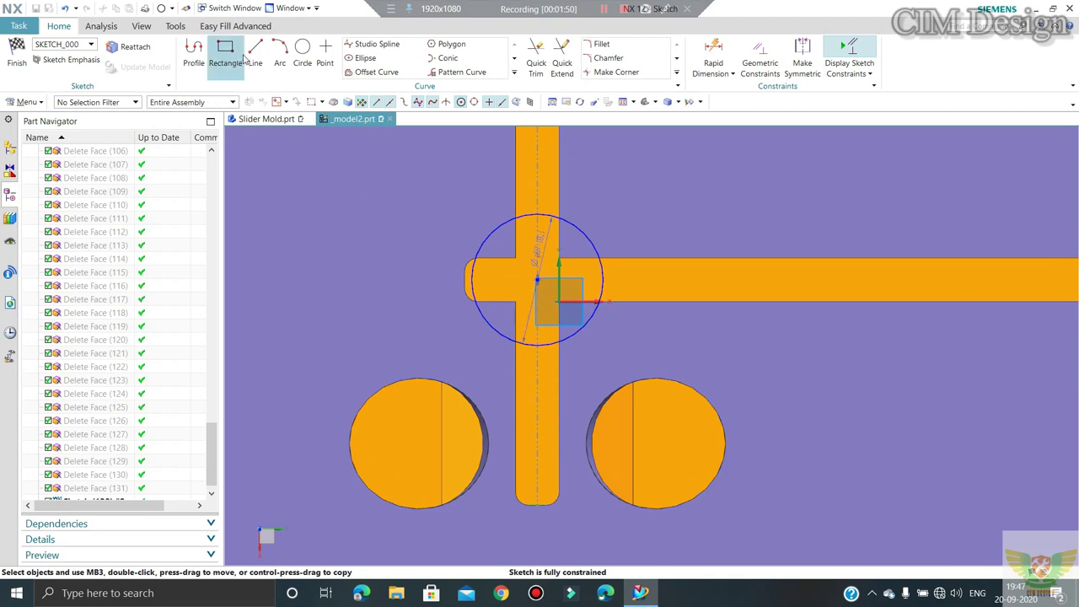
{"action": "left_click", "coordinate": [305, 49]}
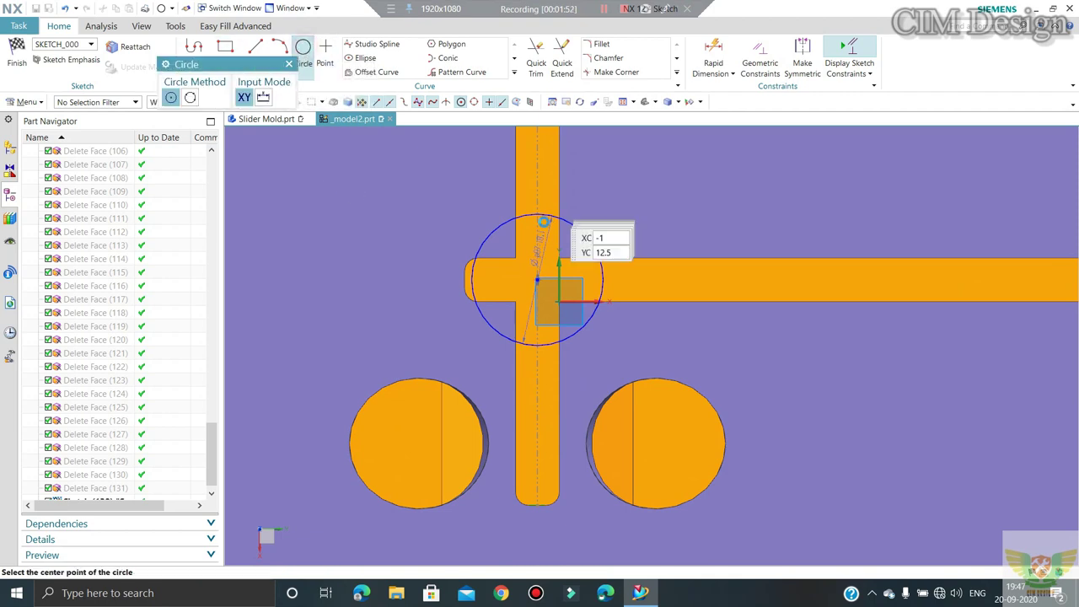
{"action": "left_click", "coordinate": [538, 280]}
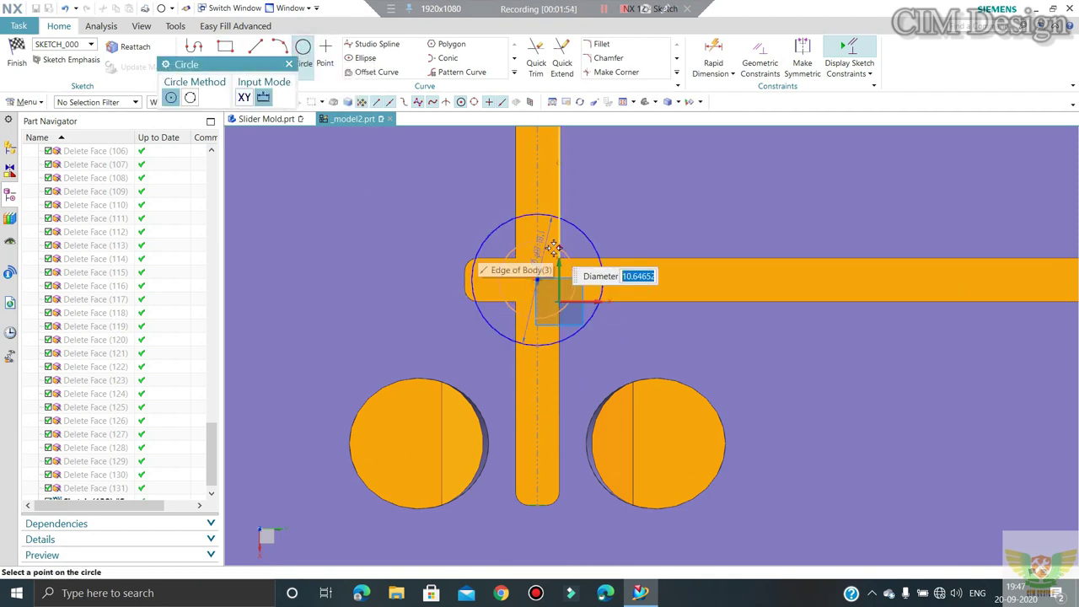
{"action": "left_click", "coordinate": [555, 245]}
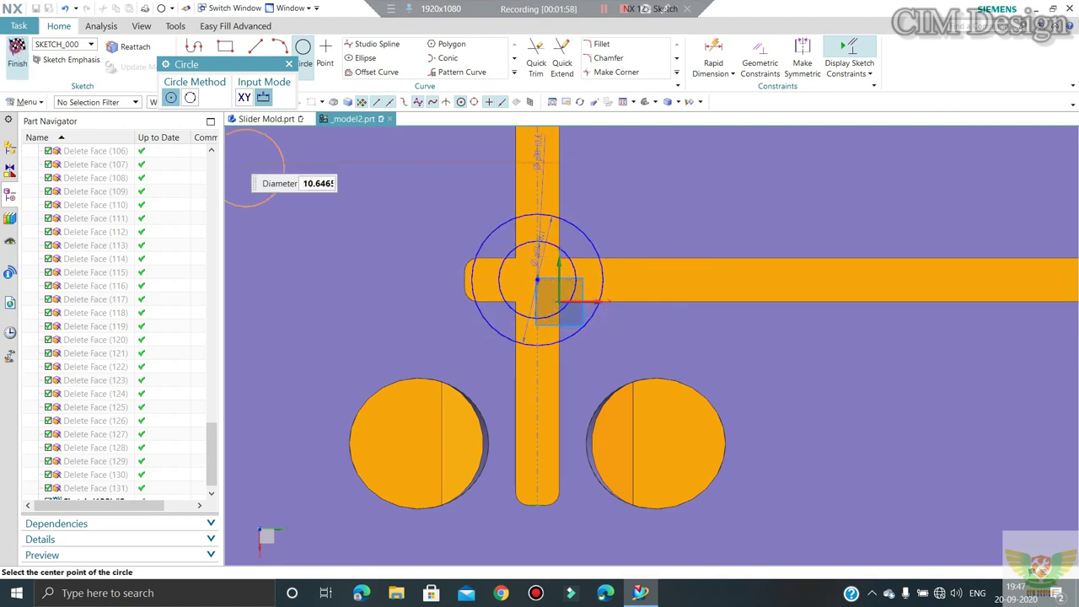
{"action": "left_click", "coordinate": [17, 52]}
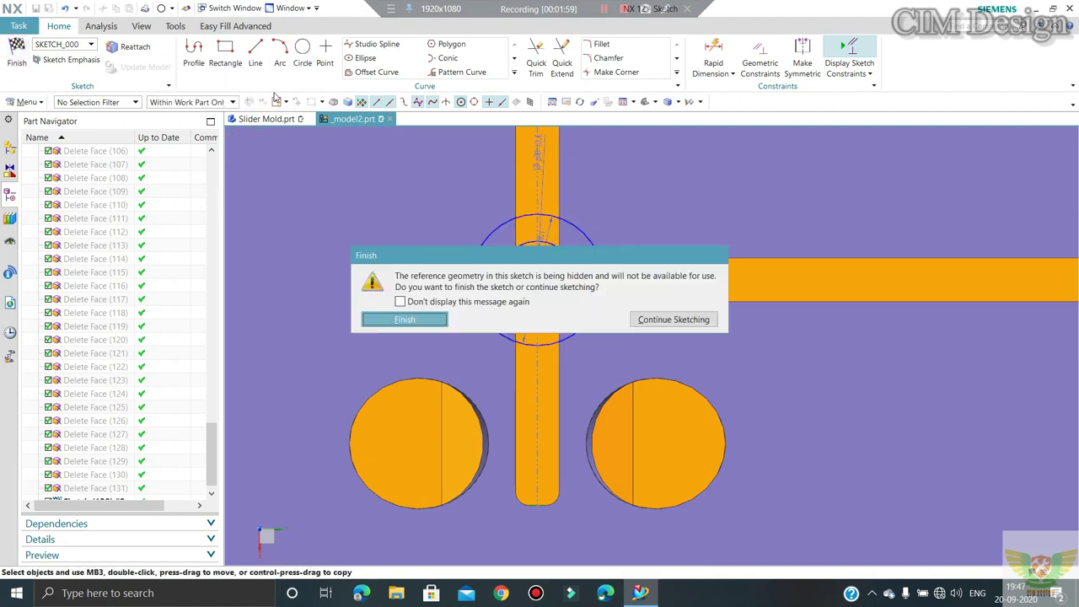
Step: Keep sketching and select both concentric circles for Mirror Curve
{"action": "left_click", "coordinate": [681, 320]}
{"action": "scroll", "coordinate": [496, 243], "scroll_direction": "down", "scroll_amount": 3}
{"action": "scroll", "coordinate": [526, 242], "scroll_direction": "down", "scroll_amount": 2}
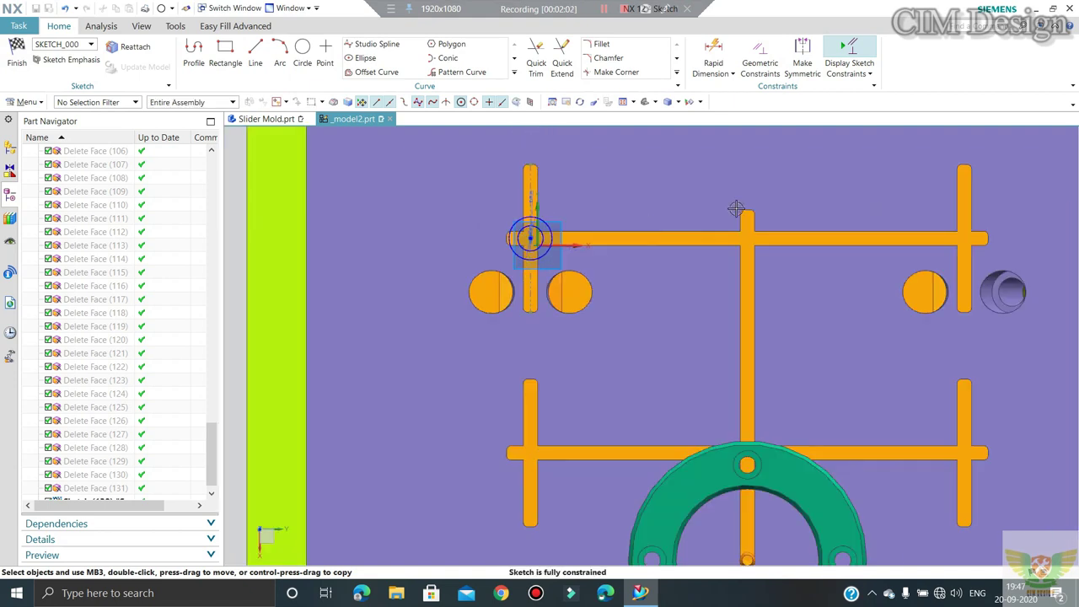
{"action": "scroll", "coordinate": [532, 236], "scroll_direction": "down", "scroll_amount": 1}
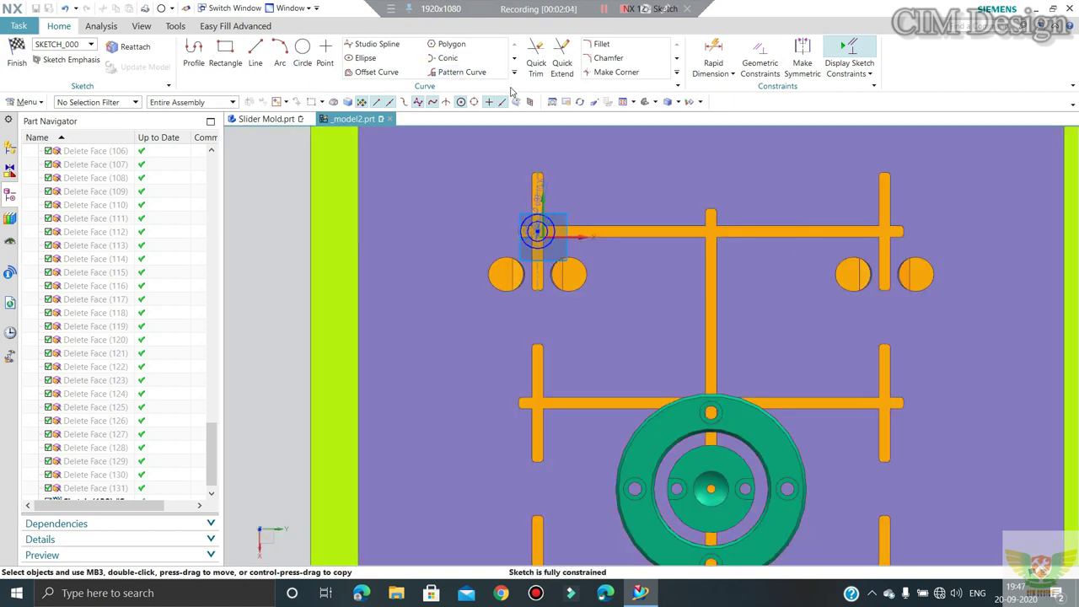
{"action": "left_click", "coordinate": [515, 58]}
{"action": "left_click", "coordinate": [377, 86]}
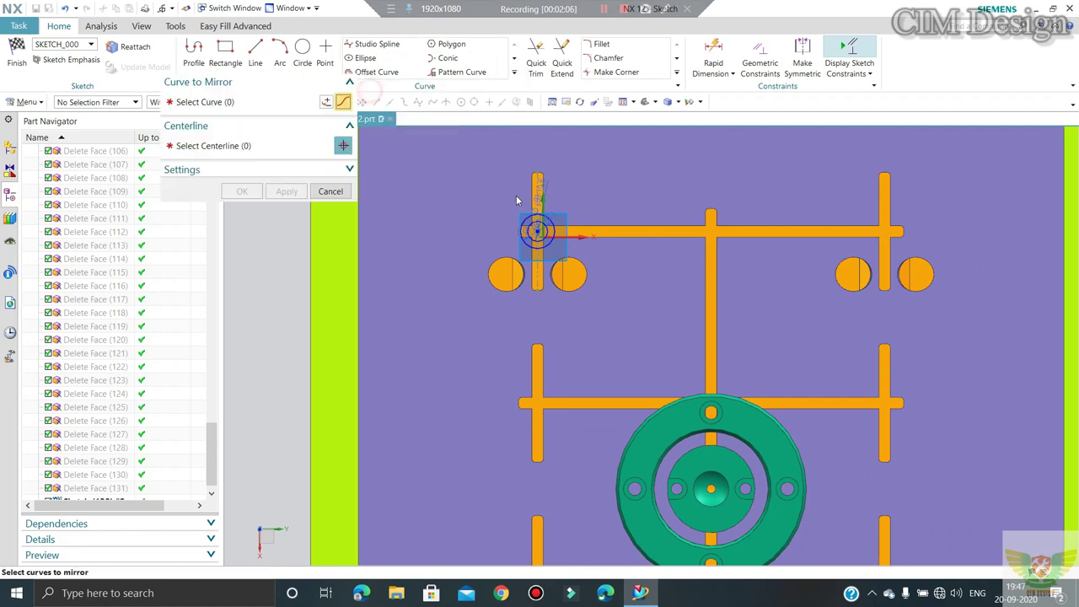
{"action": "scroll", "coordinate": [540, 244], "scroll_direction": "up", "scroll_amount": 5}
{"action": "left_click", "coordinate": [546, 281]}
{"action": "left_click", "coordinate": [211, 139]}
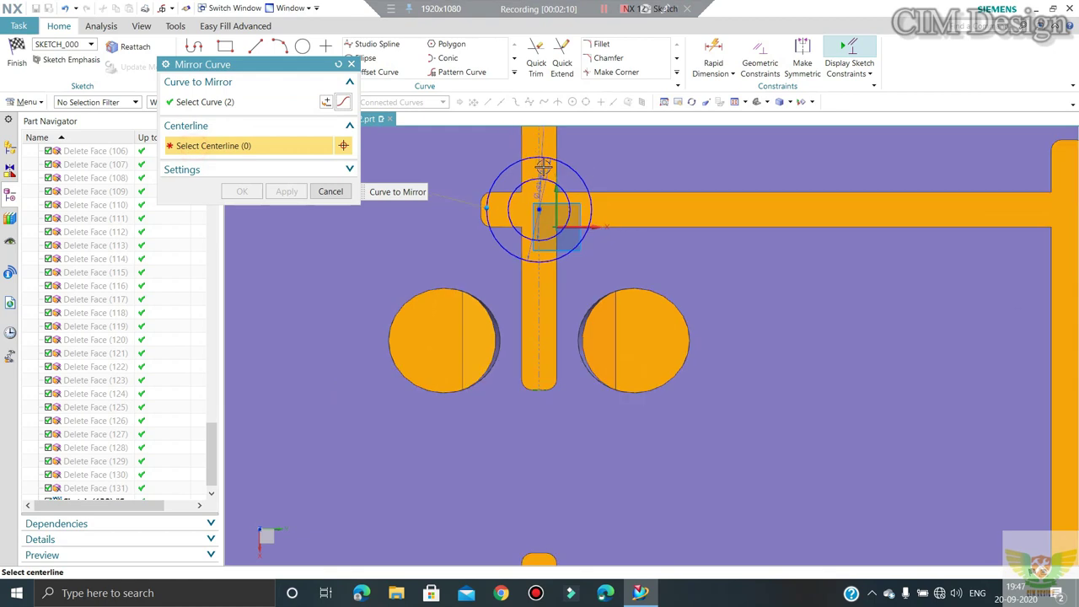
Step: Mirror the circles across the vertical XZ centre plane to the top-right junction
{"action": "scroll", "coordinate": [542, 221], "scroll_direction": "down", "scroll_amount": 5}
{"action": "scroll", "coordinate": [787, 431], "scroll_direction": "down", "scroll_amount": 2}
{"action": "scroll", "coordinate": [786, 430], "scroll_direction": "down", "scroll_amount": 1}
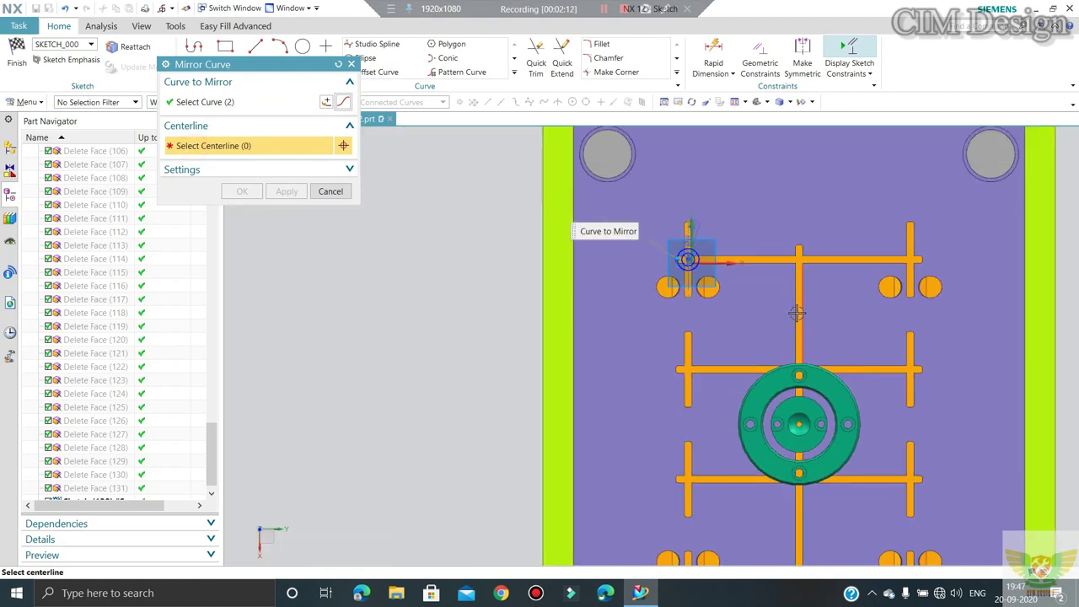
{"action": "scroll", "coordinate": [774, 271], "scroll_direction": "up", "scroll_amount": 2}
{"action": "scroll", "coordinate": [774, 271], "scroll_direction": "down", "scroll_amount": 3}
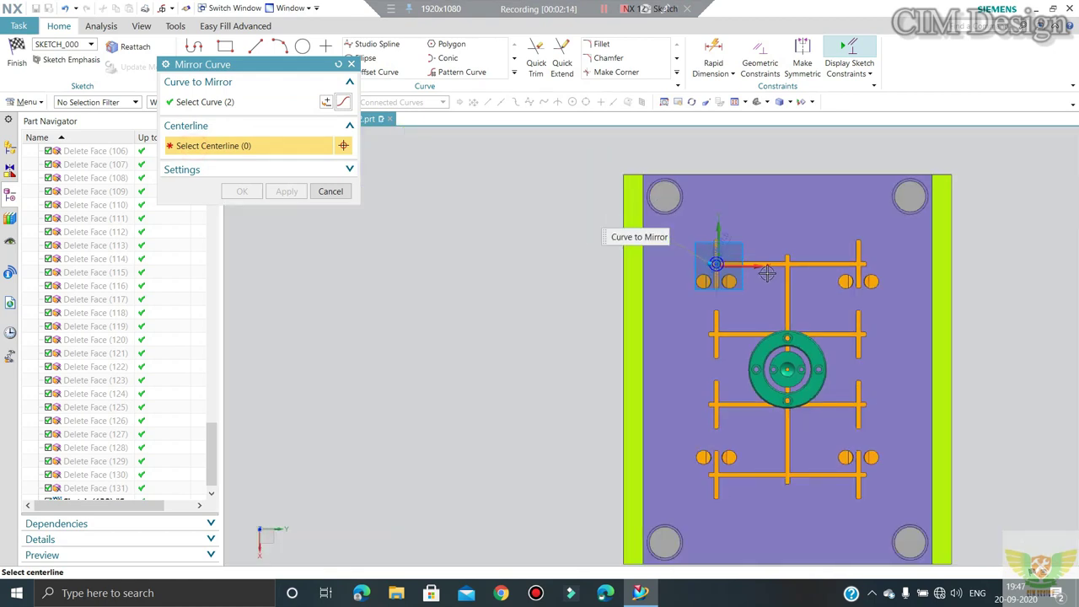
{"action": "key", "text": "ctrl+shift+k"}
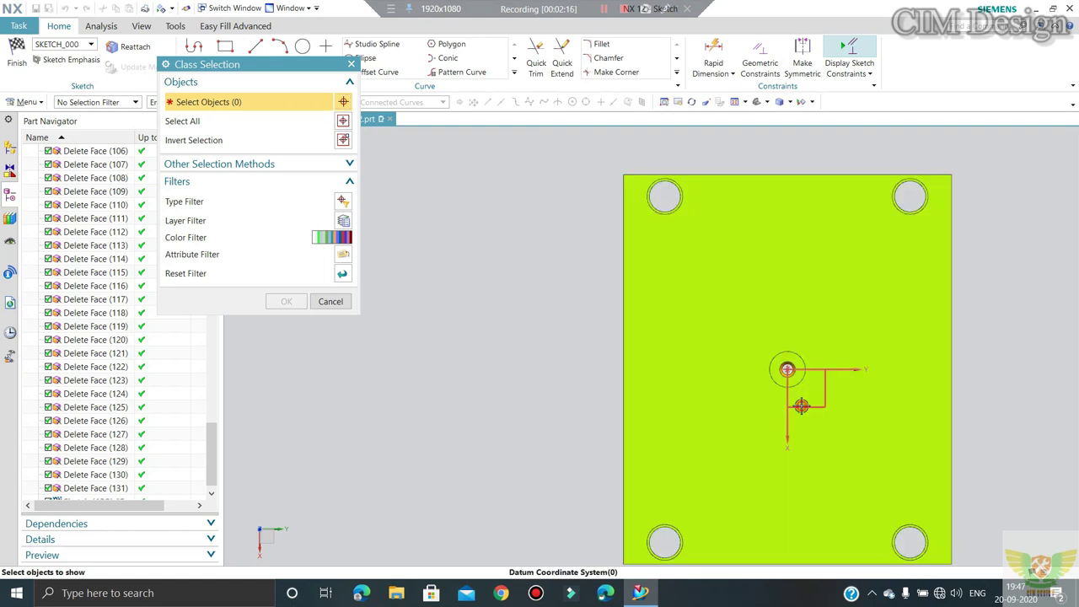
{"action": "left_click", "coordinate": [787, 369]}
{"action": "middle_click", "coordinate": [786, 369]}
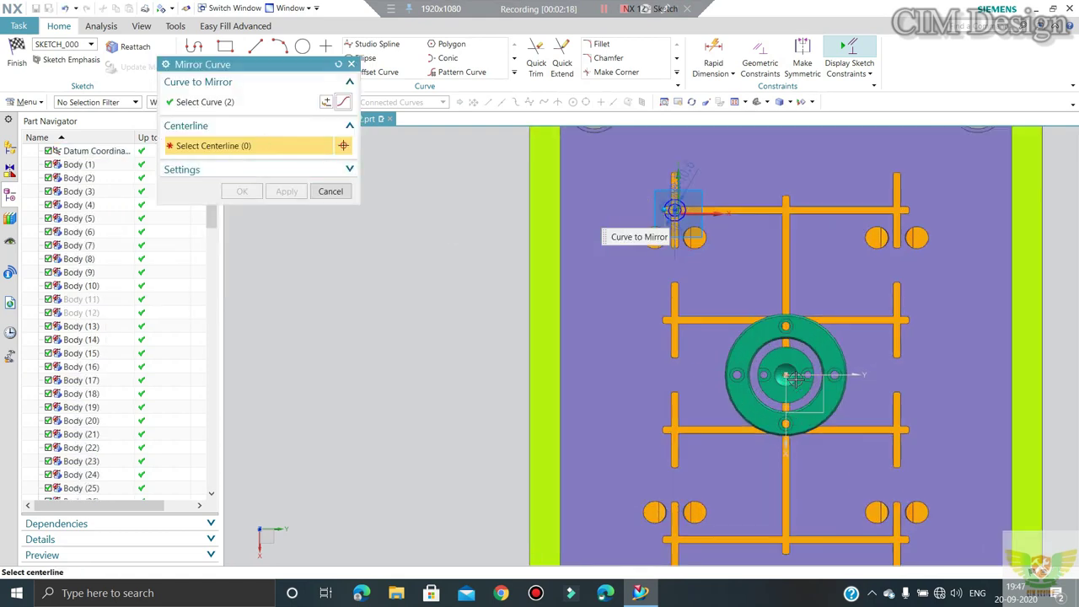
{"action": "scroll", "coordinate": [791, 361], "scroll_direction": "up", "scroll_amount": 2}
{"action": "left_click", "coordinate": [786, 393]}
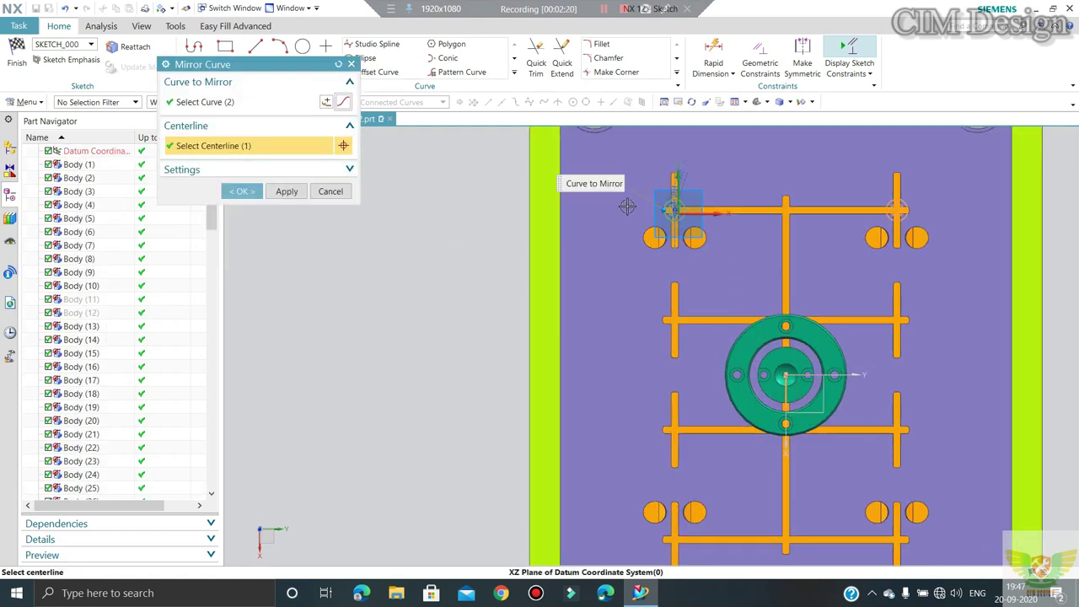
{"action": "left_click", "coordinate": [287, 191]}
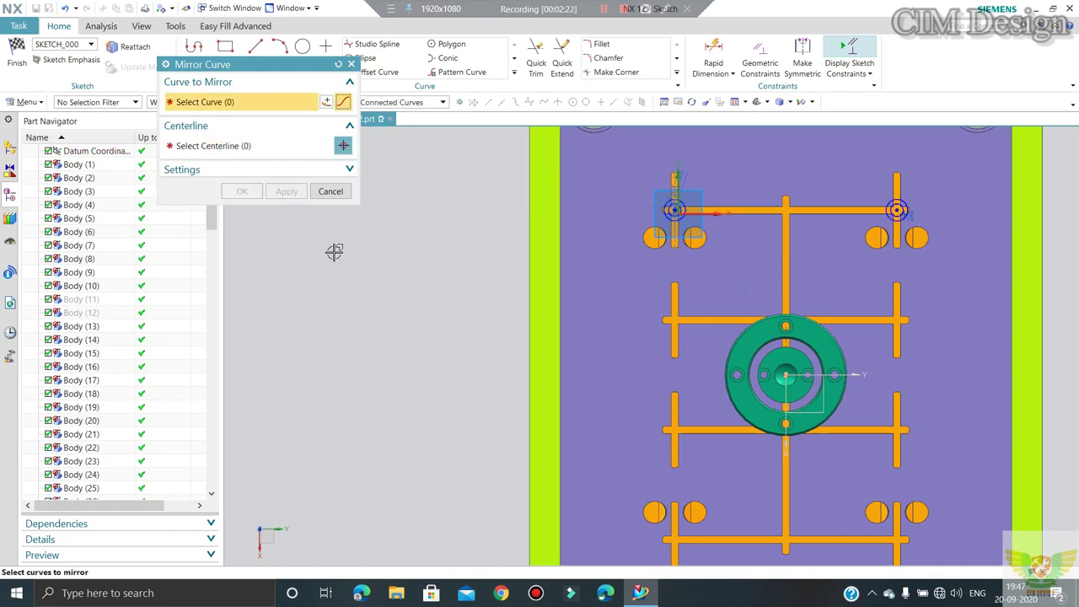
{"action": "left_click", "coordinate": [331, 191]}
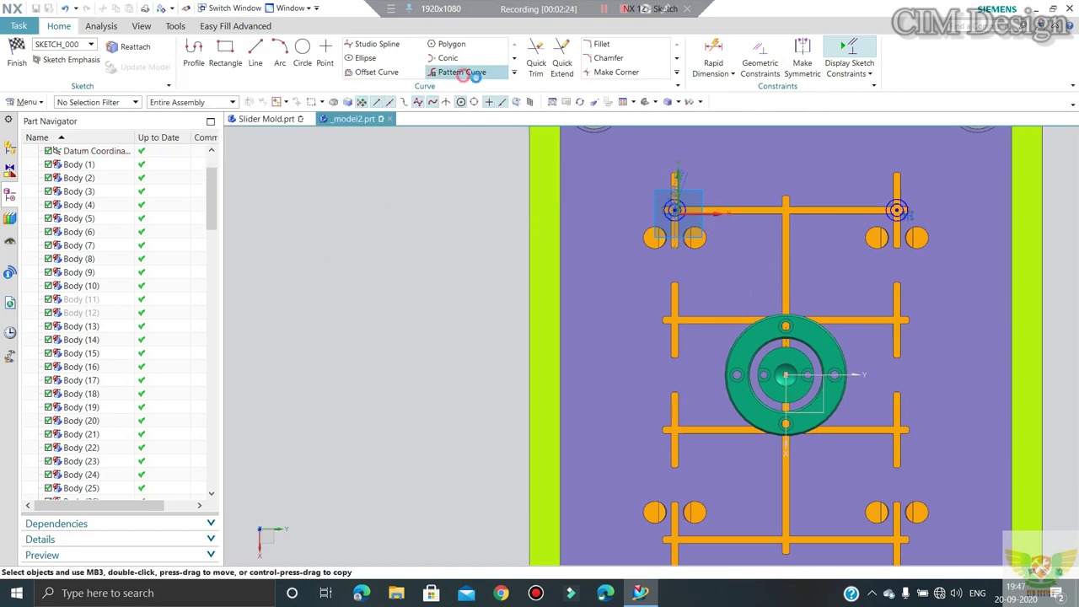
{"action": "left_click", "coordinate": [463, 71]}
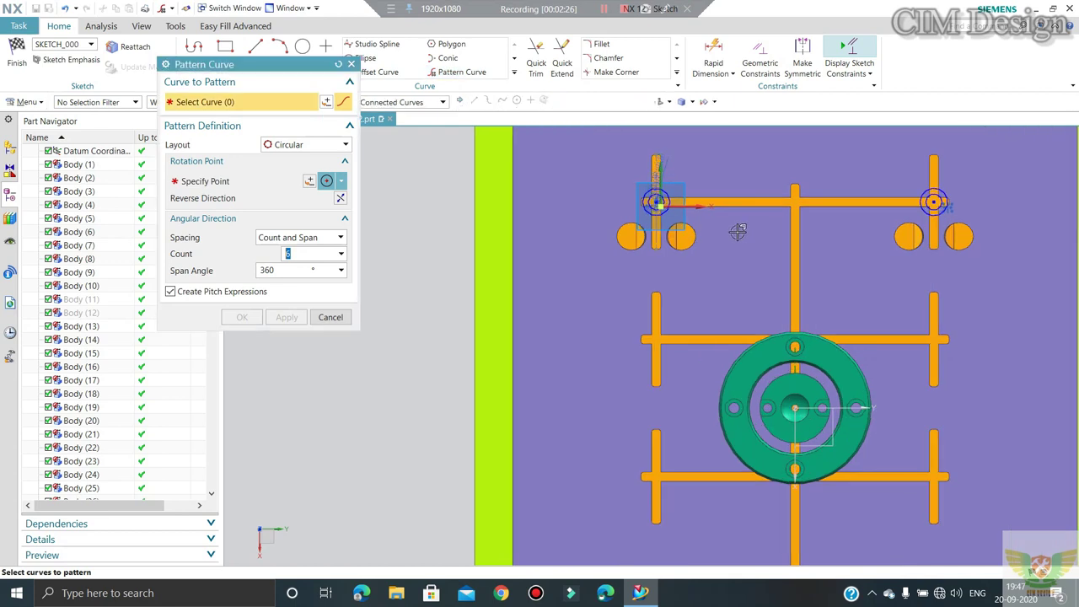
Step: Select the top-left and top-right circles to pattern
{"action": "scroll", "coordinate": [725, 221], "scroll_direction": "up", "scroll_amount": 3}
{"action": "scroll", "coordinate": [640, 197], "scroll_direction": "up", "scroll_amount": 2}
{"action": "left_click", "coordinate": [585, 178]}
{"action": "scroll", "coordinate": [539, 186], "scroll_direction": "down", "scroll_amount": 2}
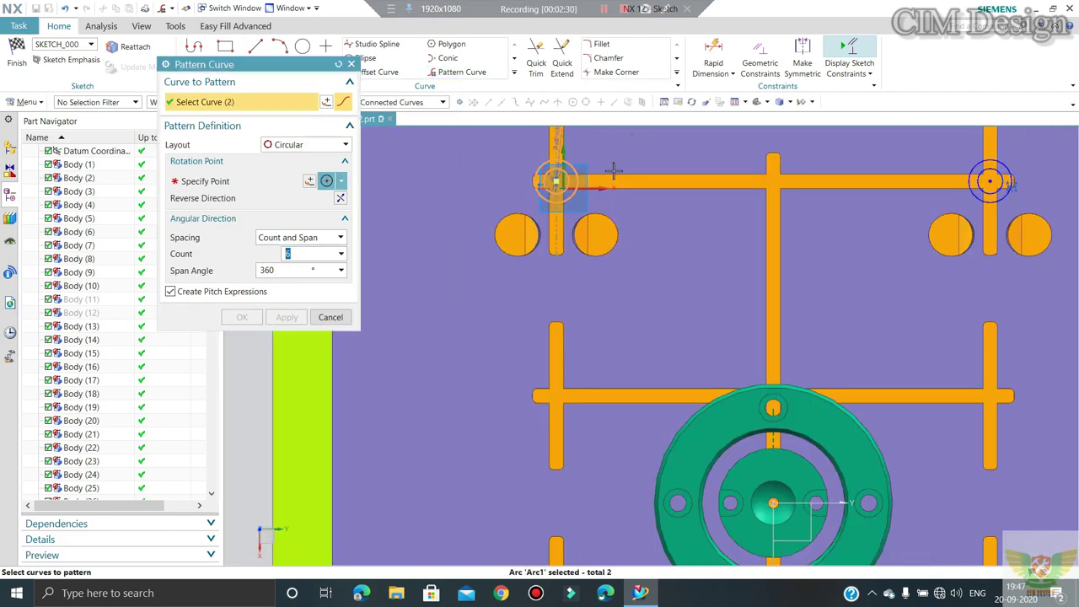
{"action": "scroll", "coordinate": [985, 203], "scroll_direction": "up", "scroll_amount": 2}
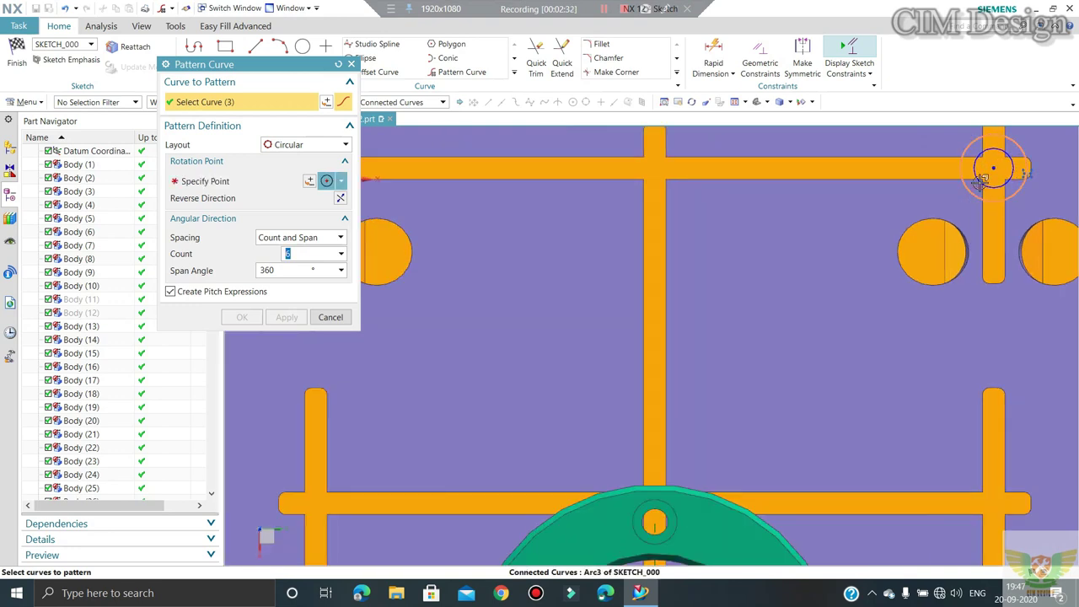
{"action": "left_click", "coordinate": [982, 180]}
Step: Pattern them linearly along the vertical bar, 4 copies at 90 mm pitch
{"action": "left_click", "coordinate": [284, 149]}
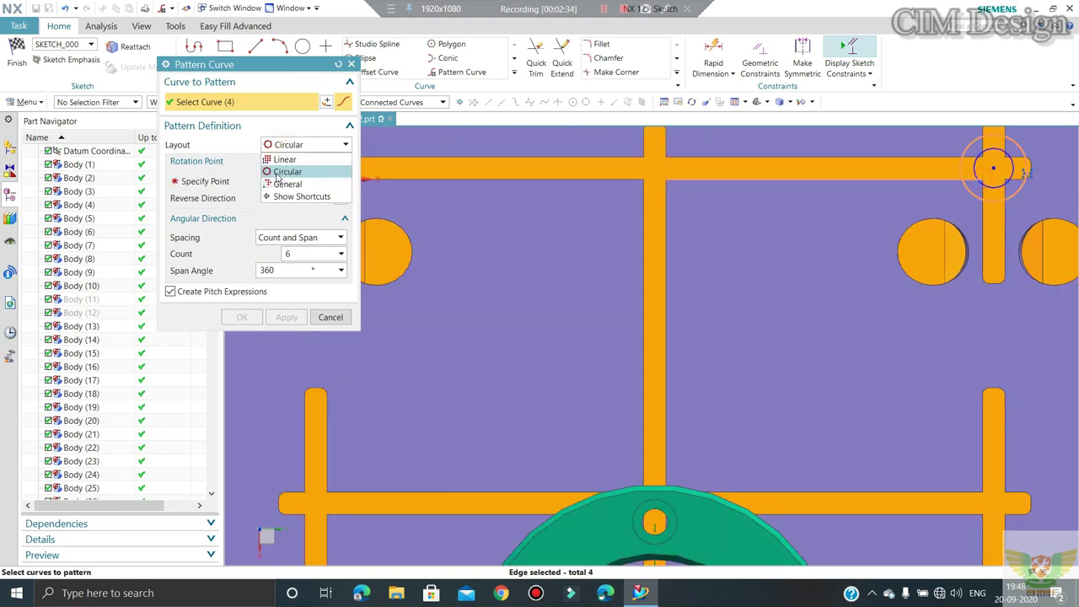
{"action": "left_click", "coordinate": [281, 157]}
{"action": "left_click", "coordinate": [236, 187]}
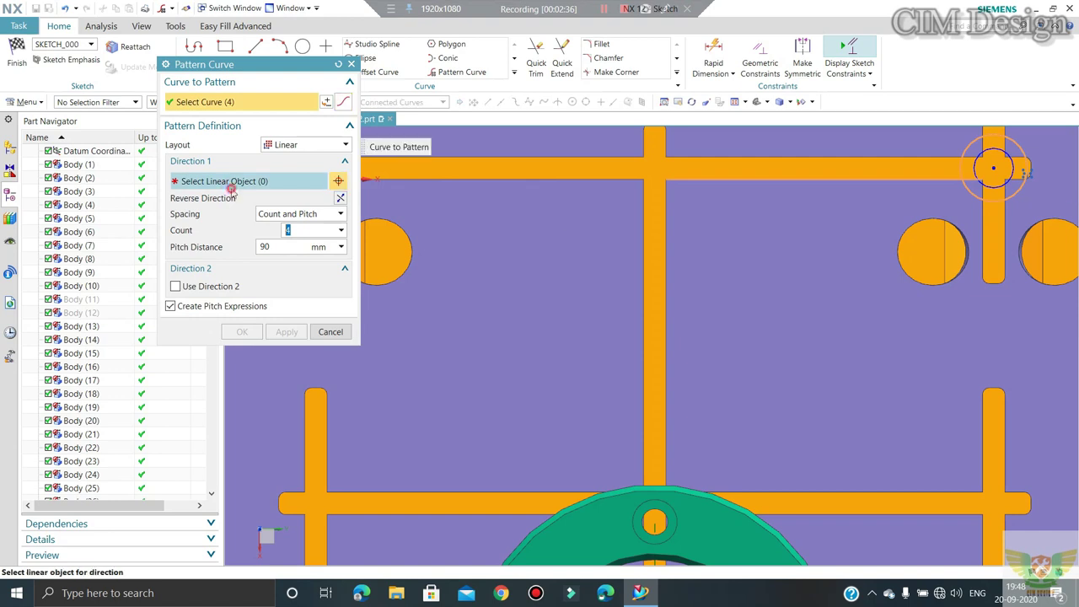
{"action": "left_click", "coordinate": [643, 256]}
{"action": "scroll", "coordinate": [638, 253], "scroll_direction": "down", "scroll_amount": 1}
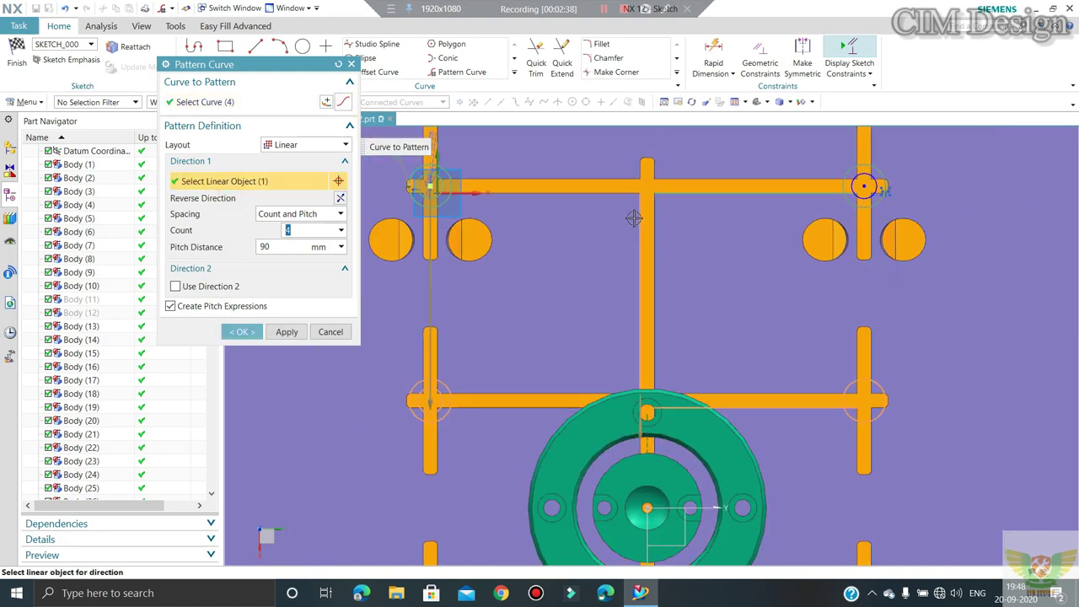
{"action": "scroll", "coordinate": [639, 270], "scroll_direction": "down", "scroll_amount": 2}
{"action": "scroll", "coordinate": [637, 291], "scroll_direction": "down", "scroll_amount": 1}
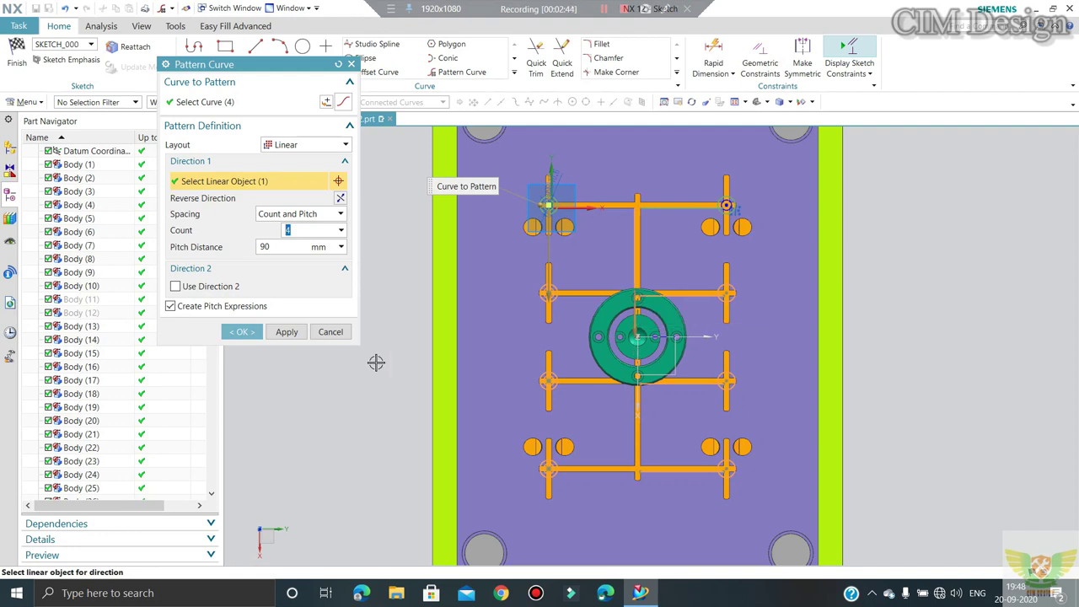
{"action": "left_click", "coordinate": [240, 336]}
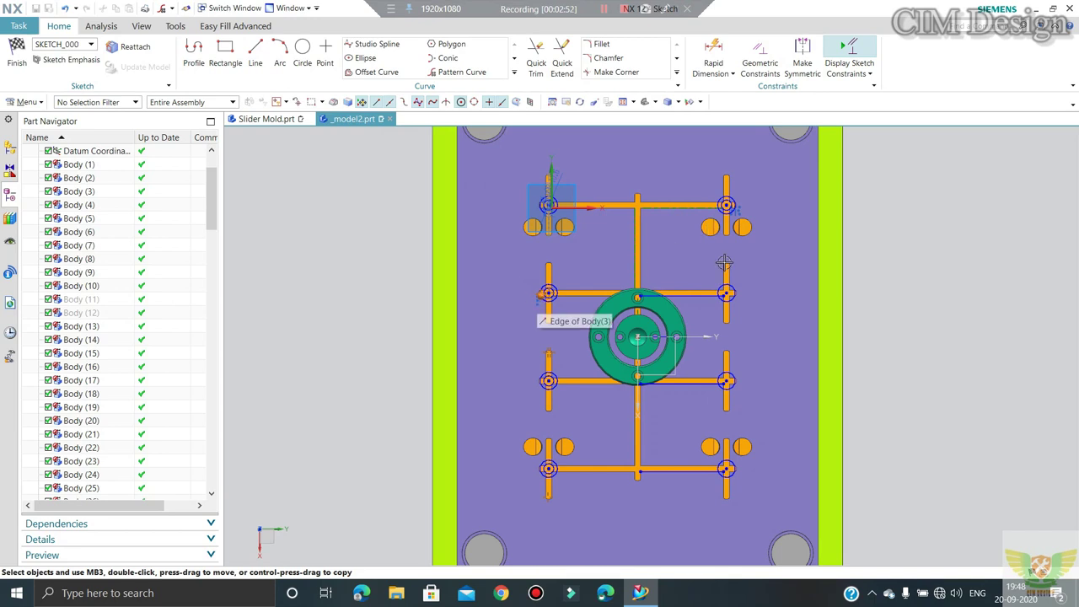
{"action": "scroll", "coordinate": [538, 305], "scroll_direction": "up", "scroll_amount": 3}
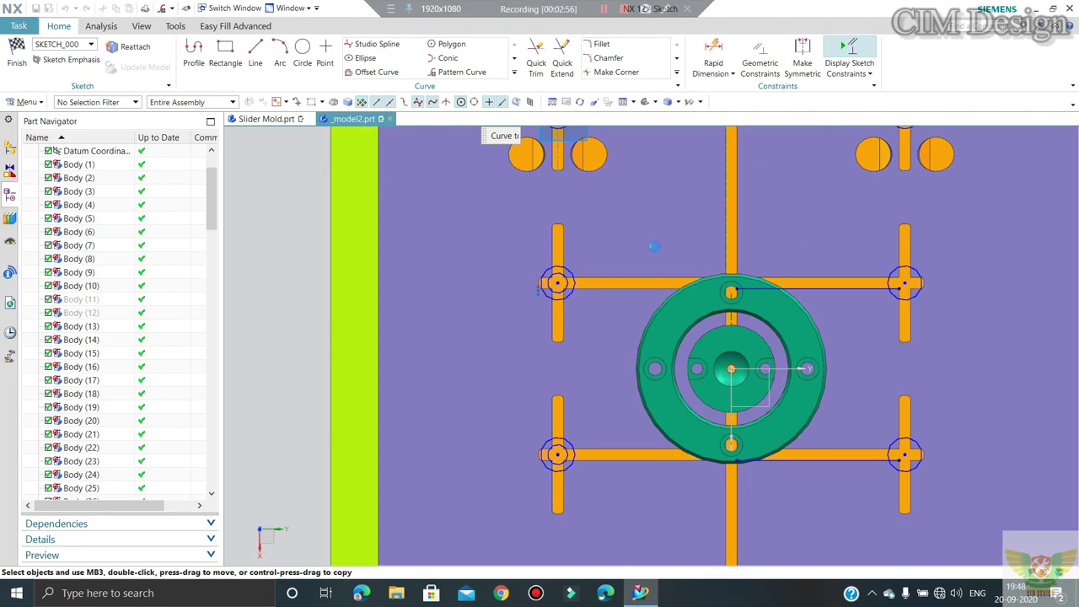
{"action": "scroll", "coordinate": [790, 335], "scroll_direction": "down", "scroll_amount": 3}
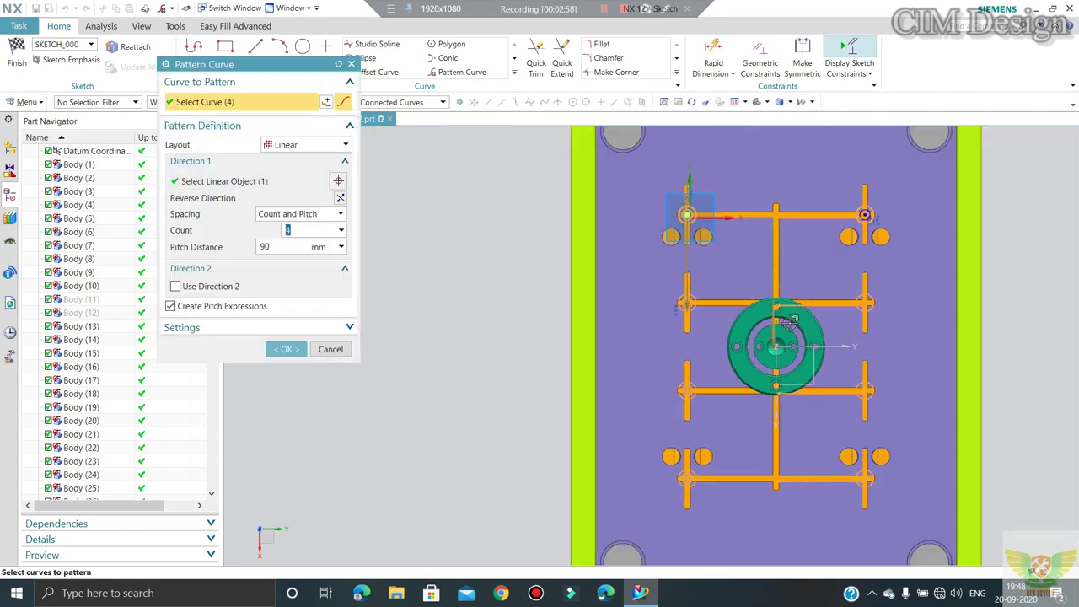
{"action": "scroll", "coordinate": [863, 204], "scroll_direction": "up", "scroll_amount": 3}
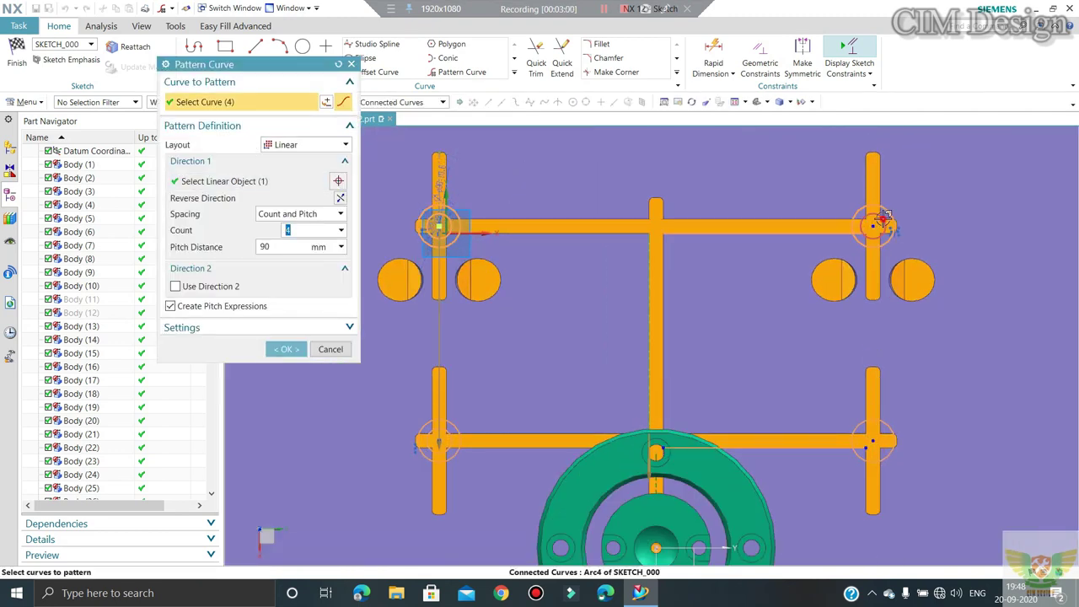
{"action": "middle_click", "coordinate": [434, 224]}
{"action": "scroll", "coordinate": [433, 224], "scroll_direction": "down", "scroll_amount": 3}
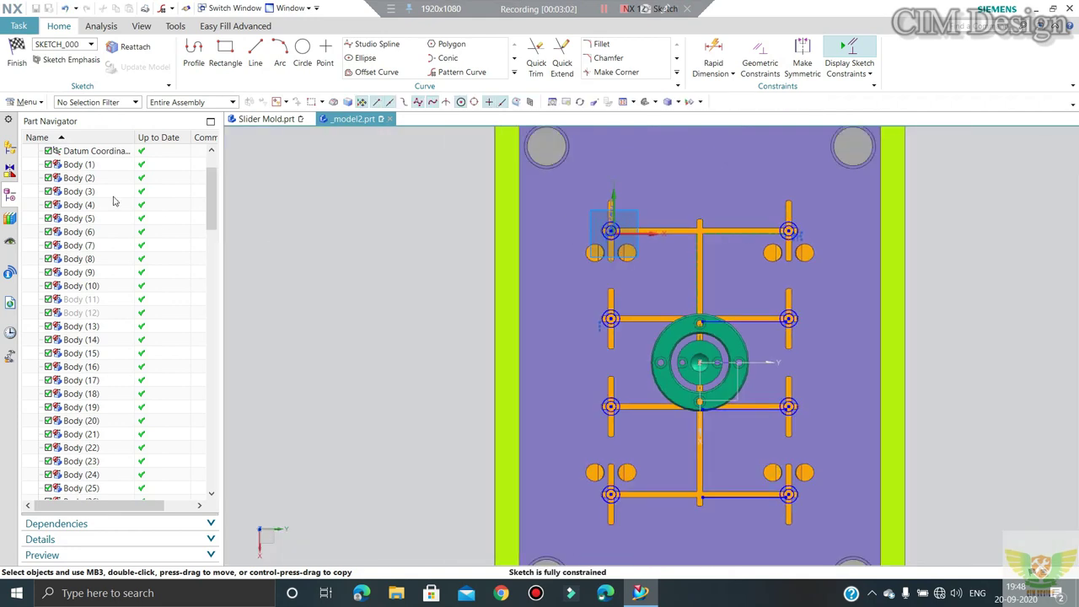
Step: Finish the sketch and show the hidden top clamp plate again
{"action": "left_click", "coordinate": [16, 55]}
{"action": "left_click", "coordinate": [424, 321]}
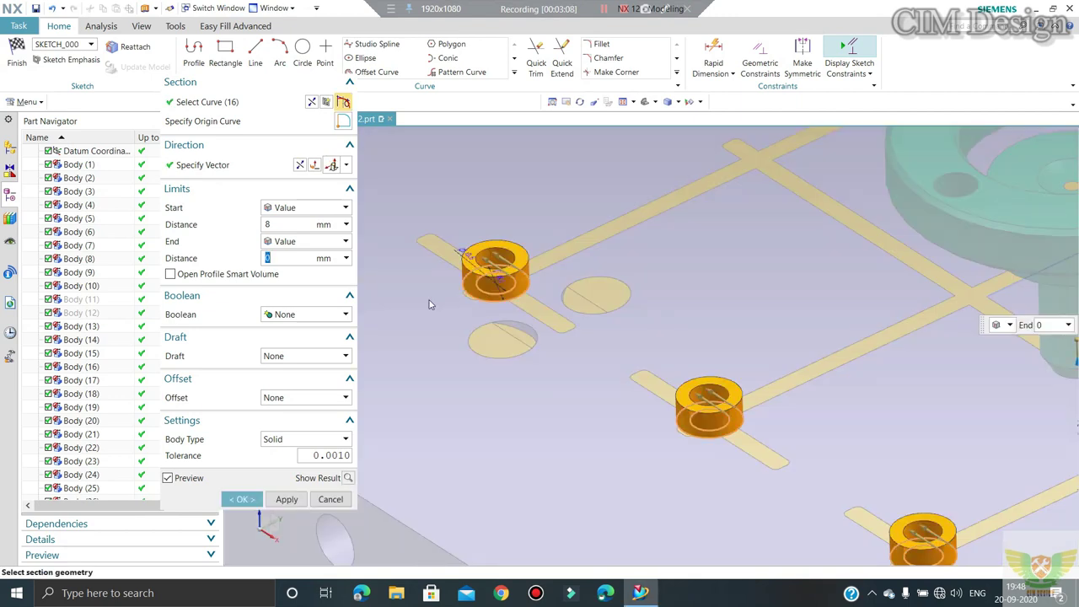
{"action": "scroll", "coordinate": [506, 287], "scroll_direction": "down", "scroll_amount": 3}
{"action": "scroll", "coordinate": [533, 284], "scroll_direction": "down", "scroll_amount": 3}
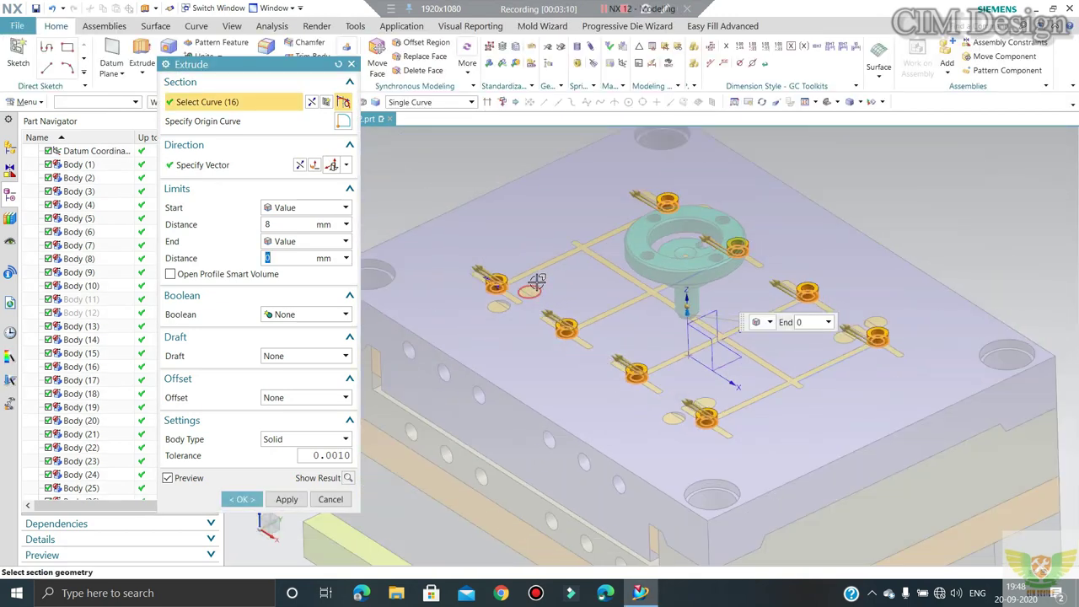
{"action": "key", "text": "ctrl+shift+k"}
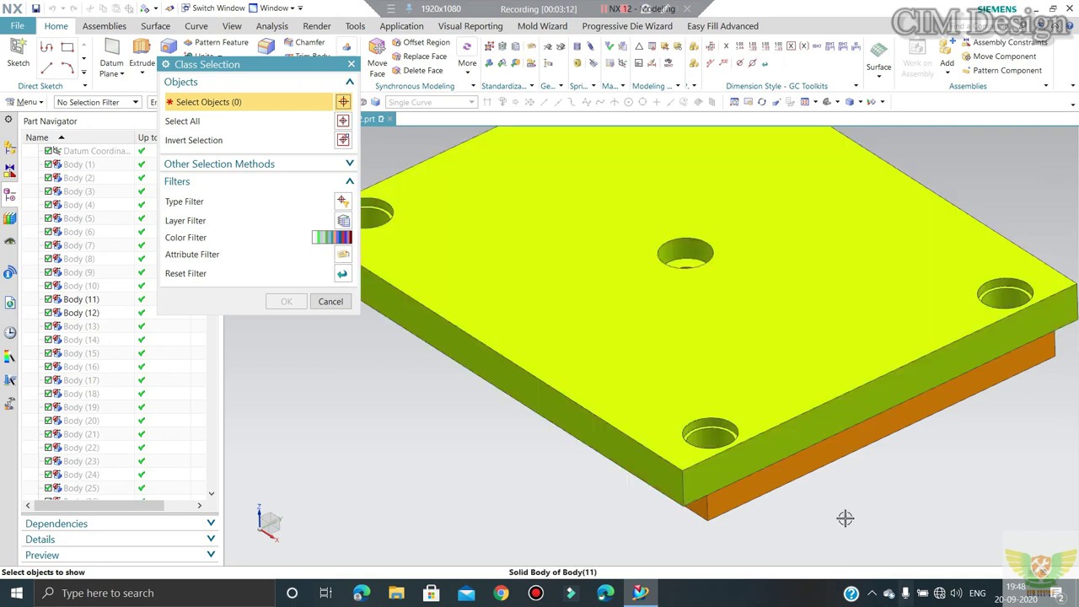
{"action": "left_click", "coordinate": [812, 466]}
{"action": "middle_click", "coordinate": [797, 468]}
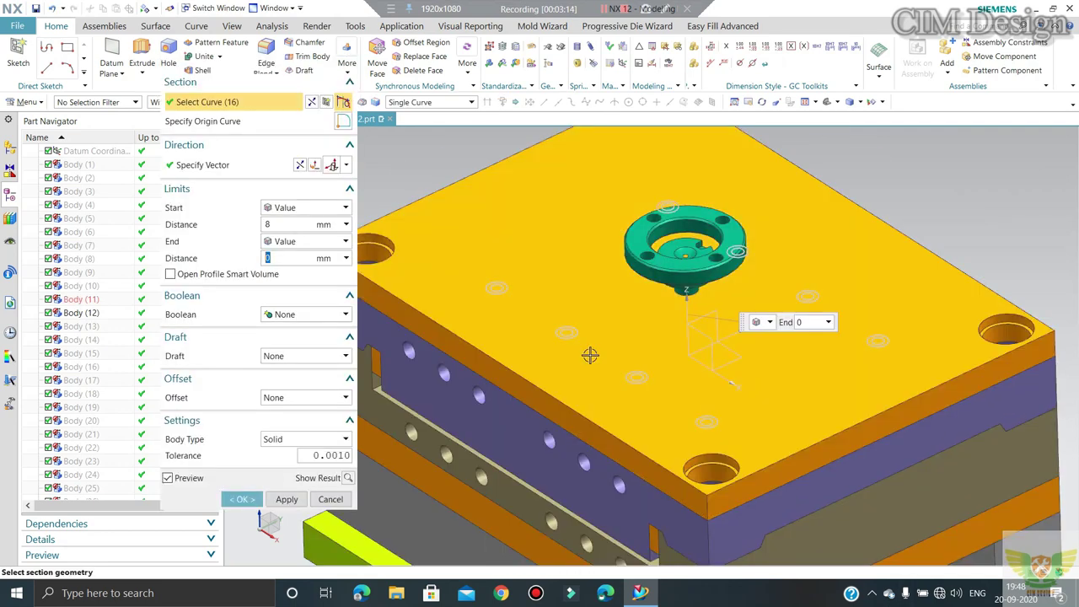
Step: In Front view, extrude the 16 pin circles with a 25 mm start distance
{"action": "middle_click_drag", "start_coordinate": [640, 338], "coordinate": [761, 272]}
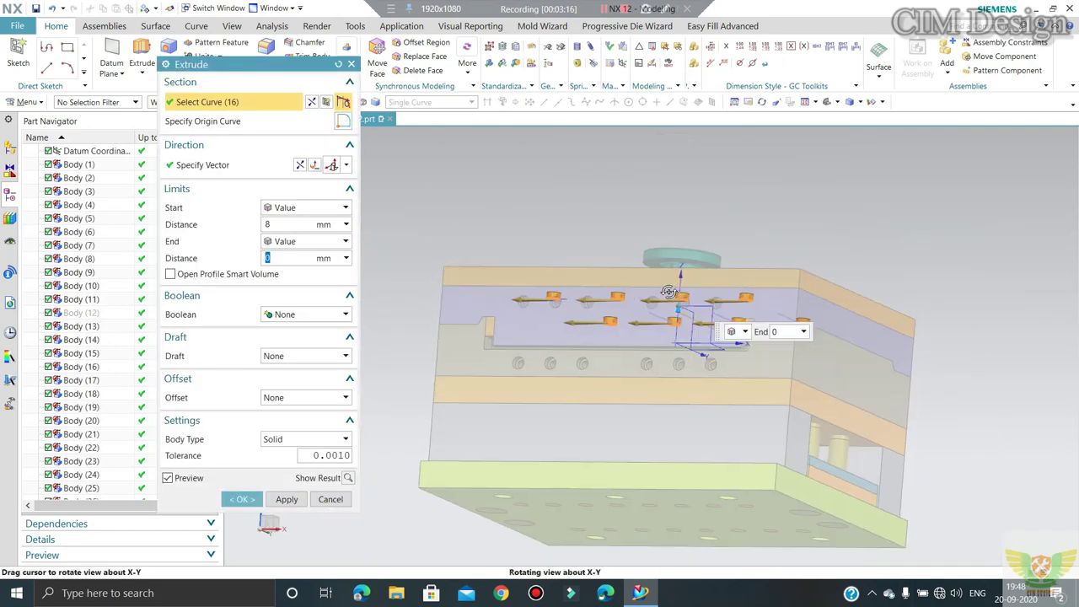
{"action": "key", "text": "F8"}
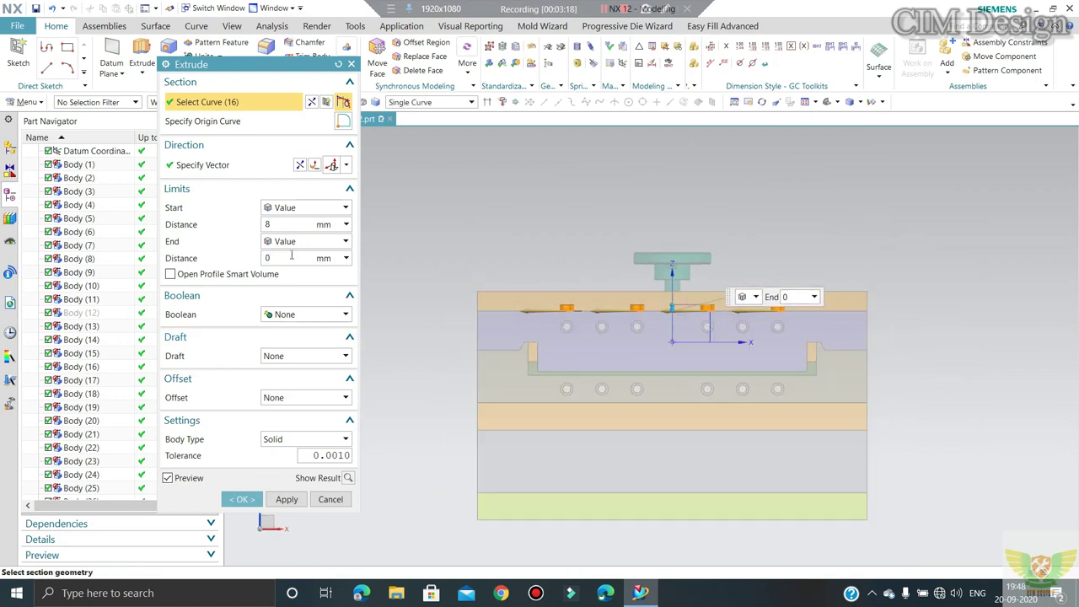
{"action": "left_click", "coordinate": [284, 225]}
{"action": "right_click", "coordinate": [284, 225]}
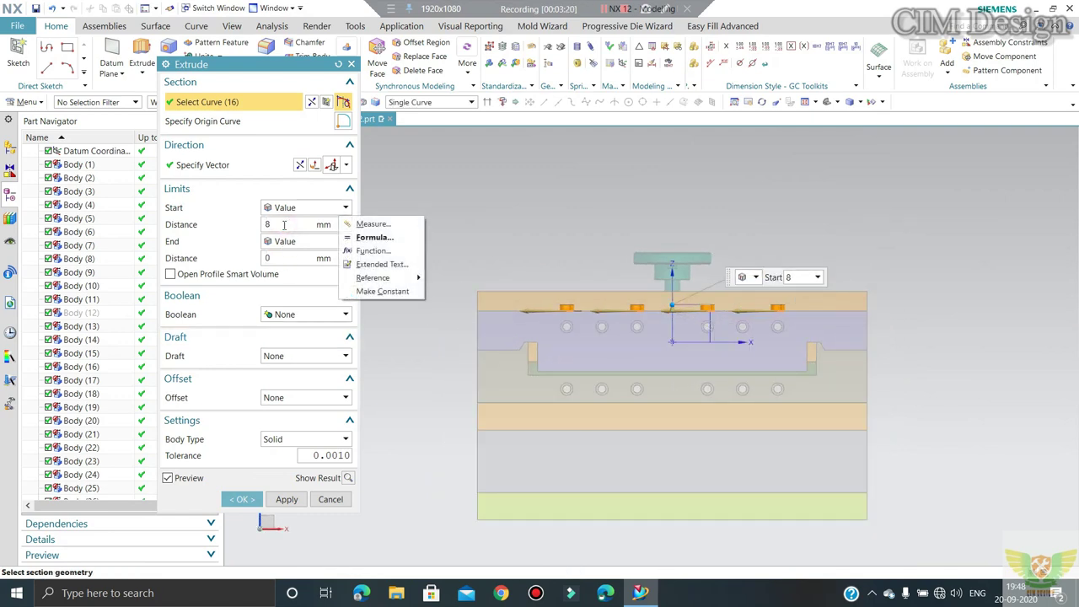
{"action": "left_click", "coordinate": [283, 224]}
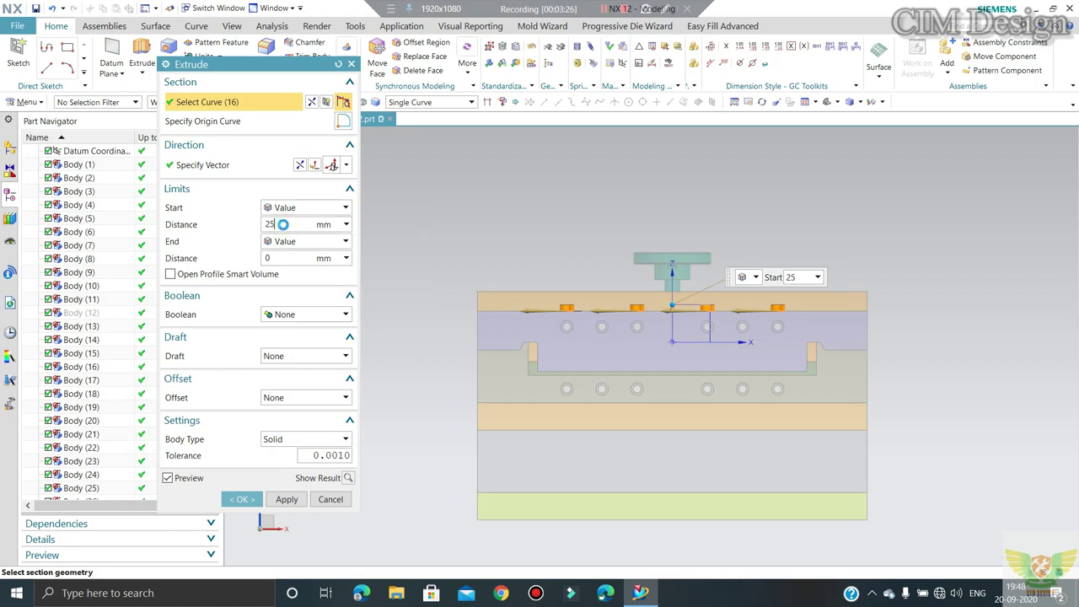
{"action": "double_click", "coordinate": [284, 224]}
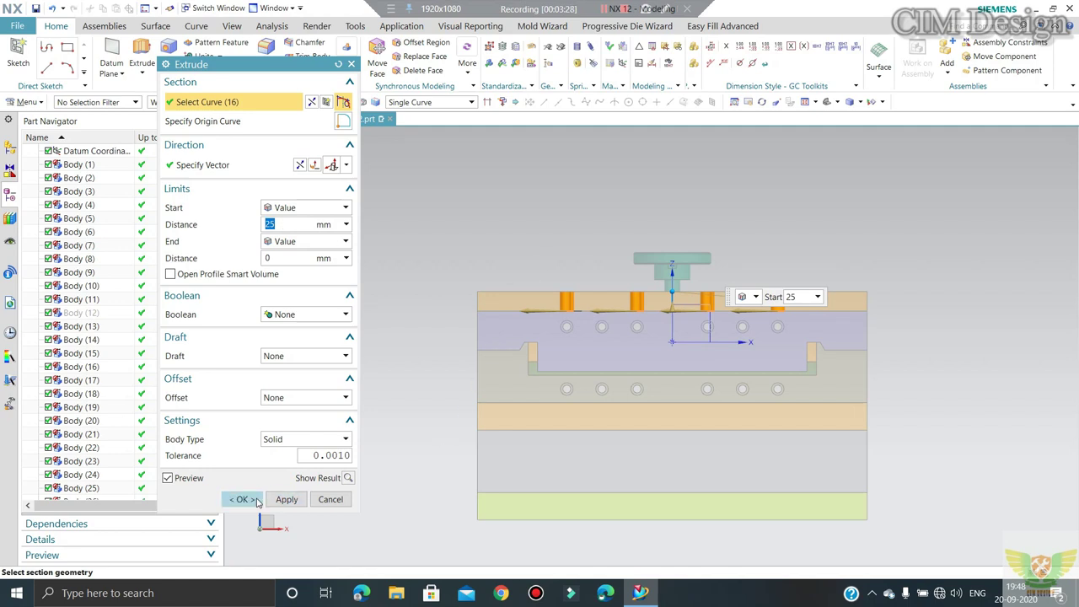
{"action": "left_click", "coordinate": [240, 499]}
{"action": "mouse_move", "coordinate": [641, 411]}
{"action": "middle_mouse_down"}
{"action": "mouse_move", "coordinate": [669, 411]}
{"action": "mouse_move", "coordinate": [708, 455]}
{"action": "middle_mouse_up"}
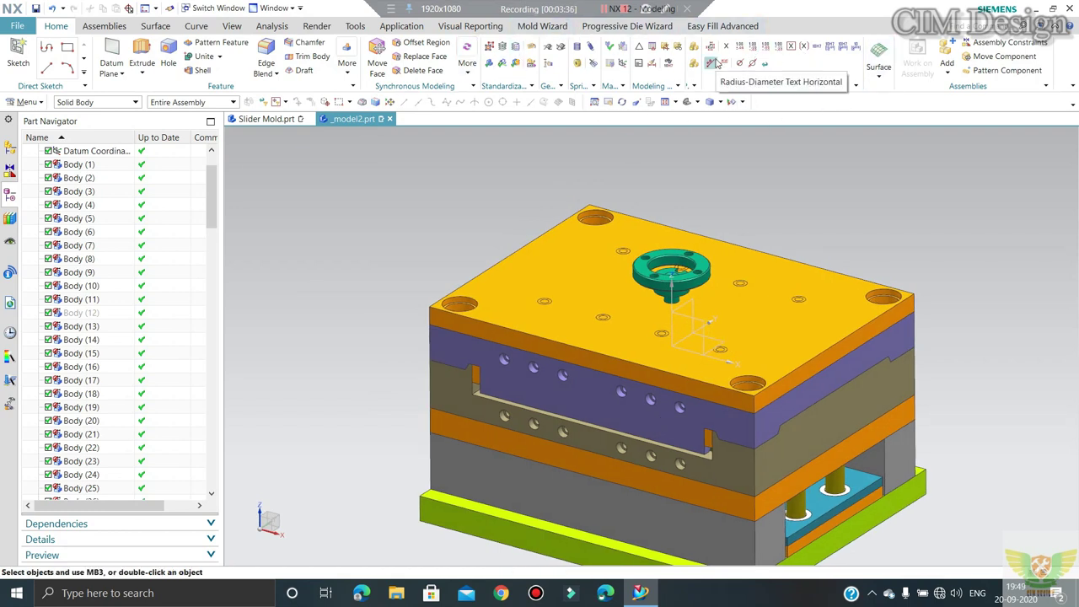
{"action": "left_click", "coordinate": [21, 103]}
{"action": "left_click", "coordinate": [53, 266]}
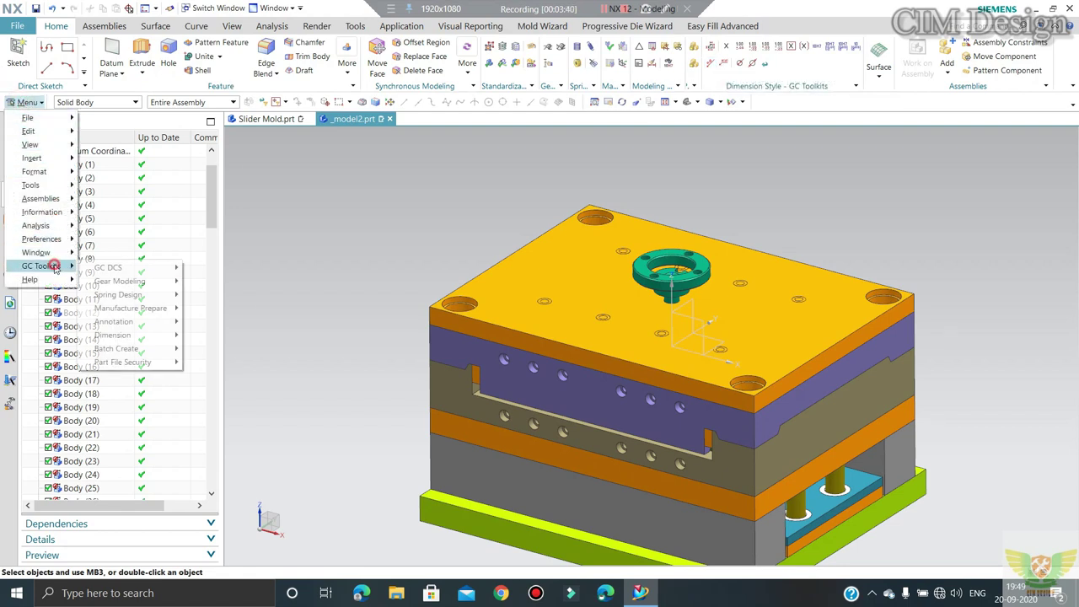
{"action": "left_click", "coordinate": [130, 281]}
{"action": "mouse_move", "coordinate": [119, 281]}
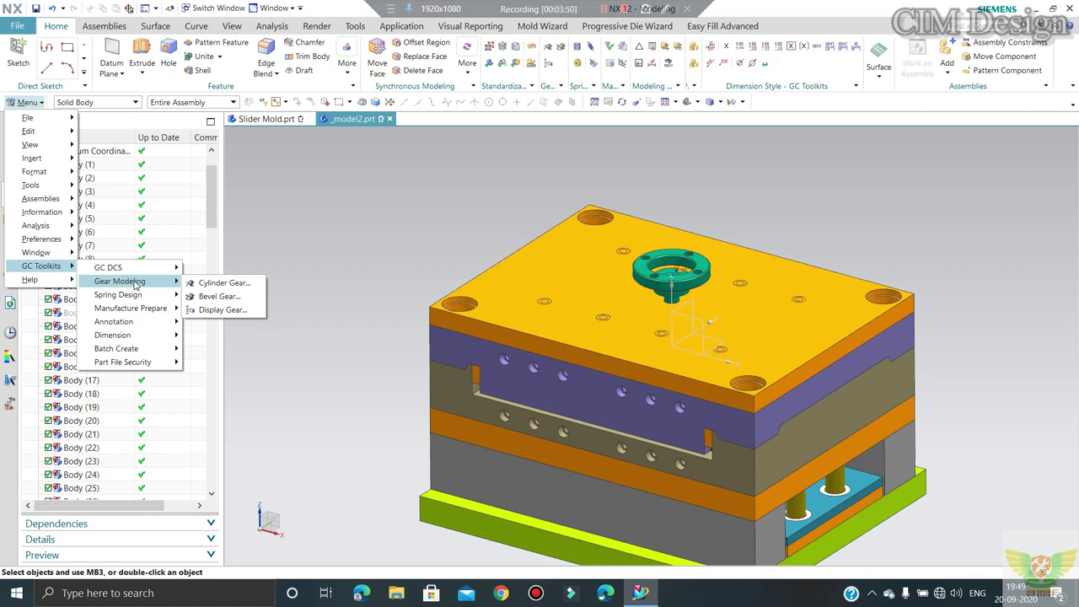
{"action": "left_click", "coordinate": [144, 348]}
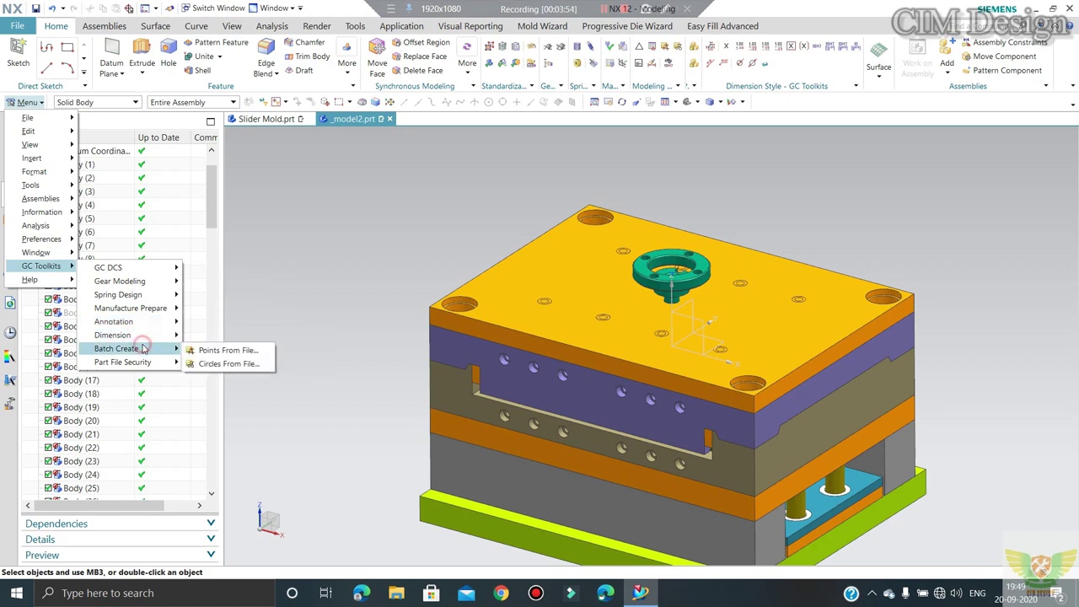
{"action": "mouse_move", "coordinate": [123, 362]}
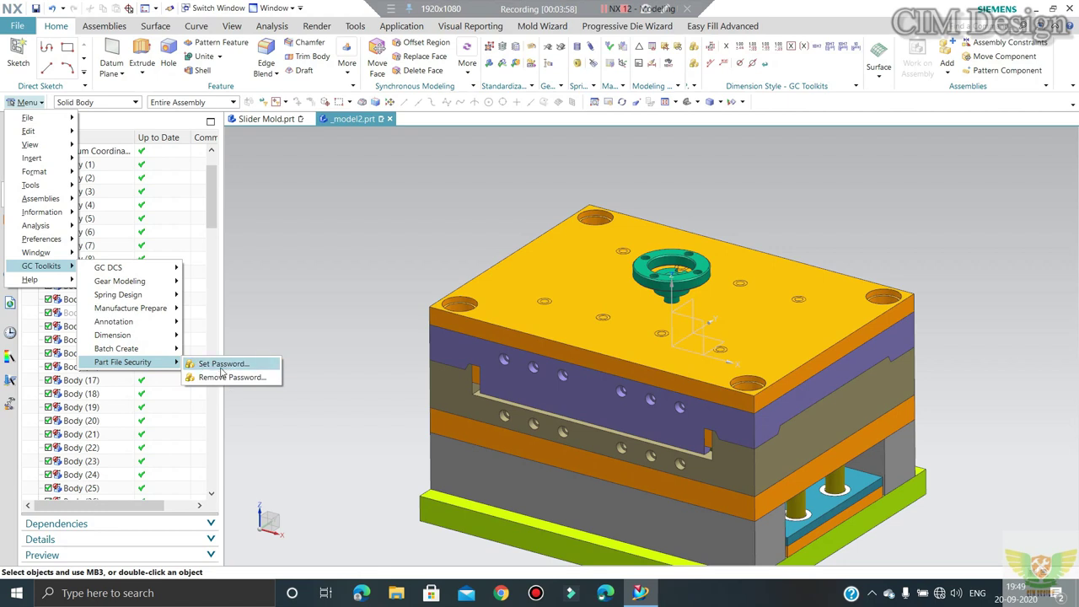
{"action": "left_click", "coordinate": [392, 217]}
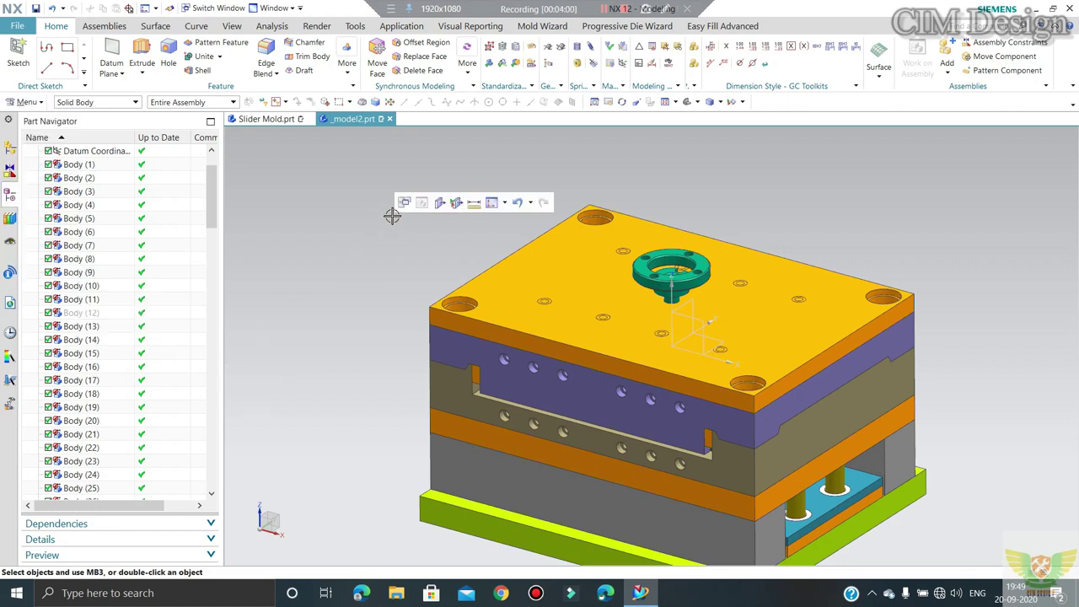
Step: Hide the top plate Body(11) with Ctrl+B
{"action": "scroll", "coordinate": [505, 278], "scroll_direction": "up", "scroll_amount": 1}
{"action": "scroll", "coordinate": [616, 337], "scroll_direction": "up", "scroll_amount": 1}
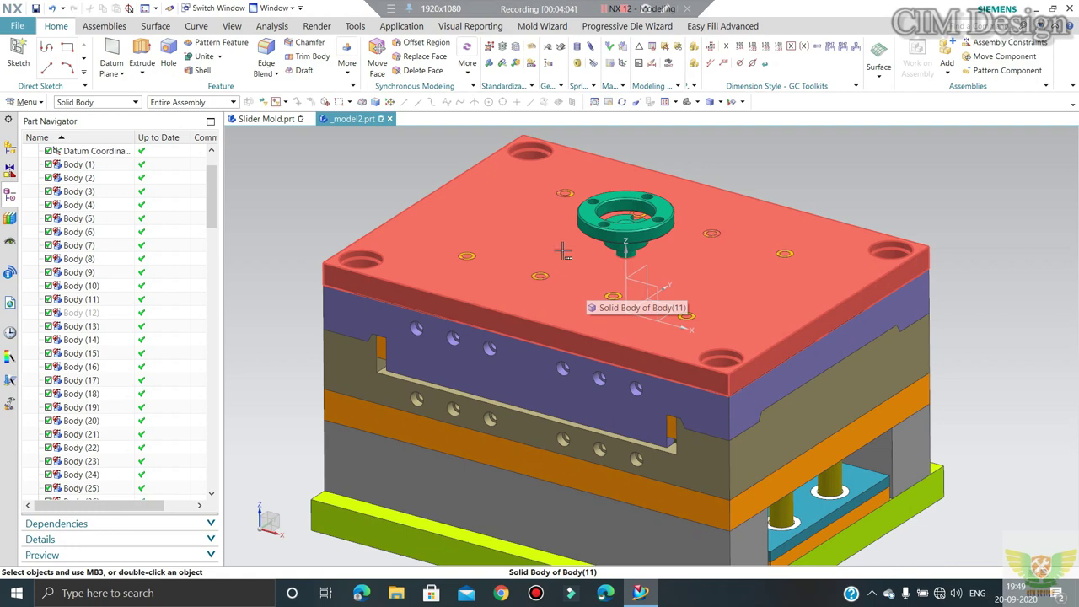
{"action": "left_click", "coordinate": [516, 219]}
{"action": "key", "text": "ctrl+b"}
{"action": "scroll", "coordinate": [500, 250], "scroll_direction": "up", "scroll_amount": 2}
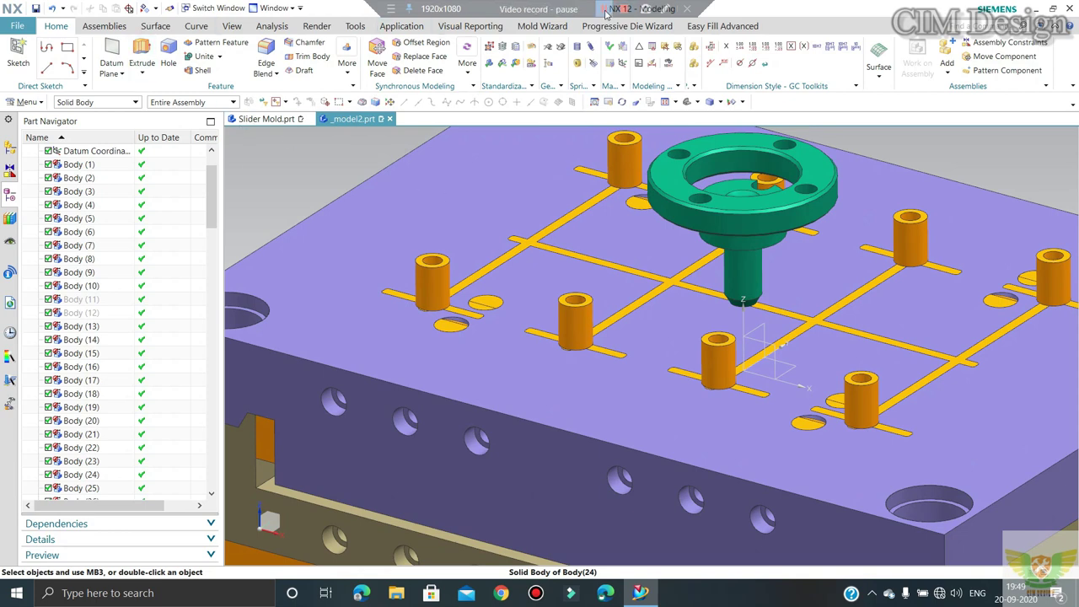
Step: Start a new extrusion from the top edges of the eight pin cylinders
{"action": "left_click", "coordinate": [142, 56]}
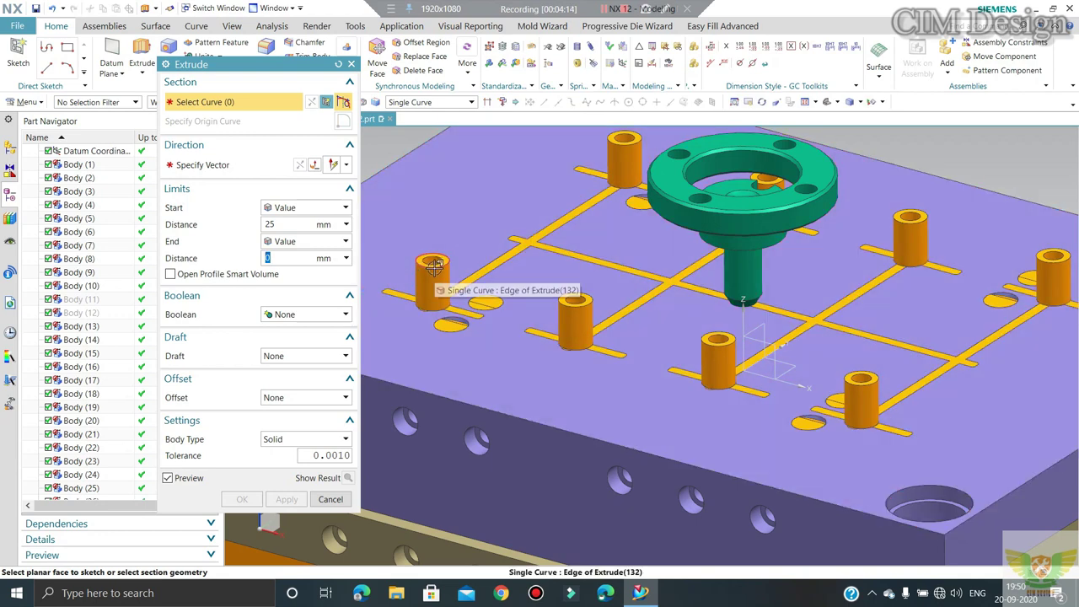
{"action": "left_click", "coordinate": [434, 264]}
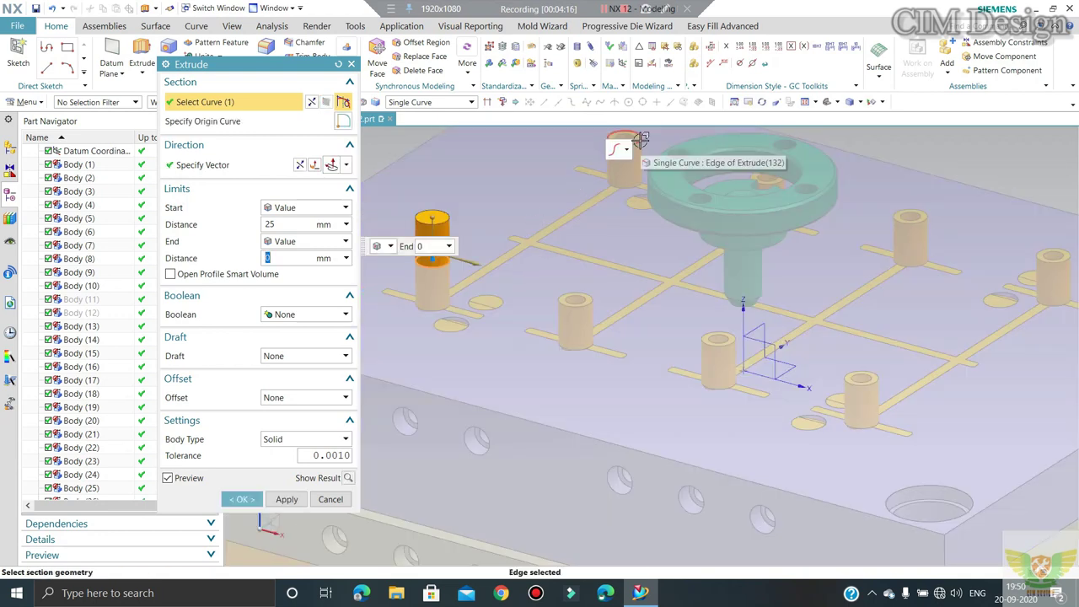
{"action": "left_click", "coordinate": [639, 140]}
{"action": "left_click", "coordinate": [590, 301]}
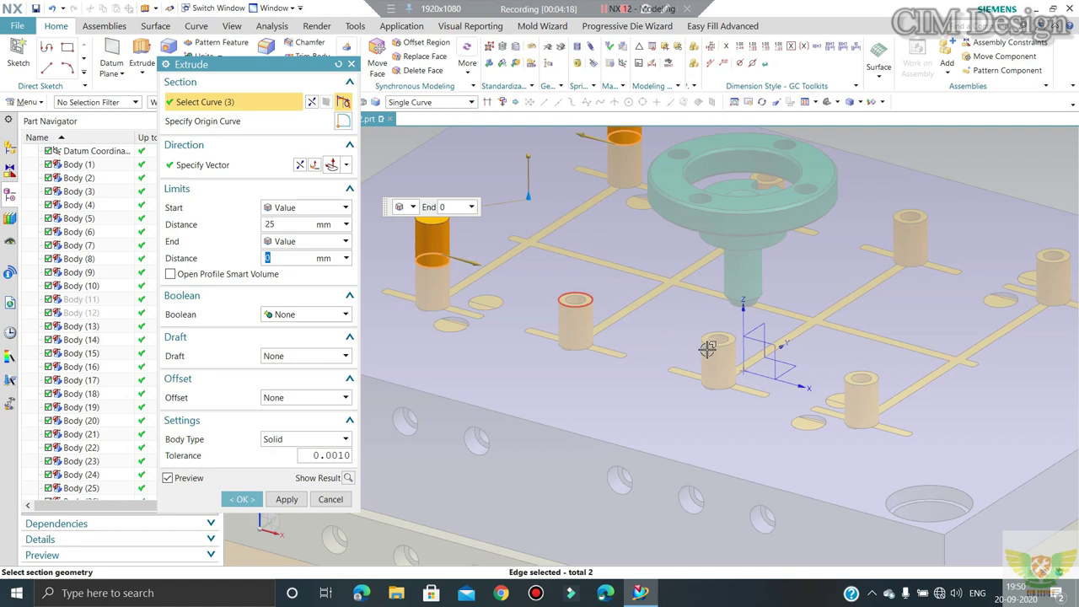
{"action": "left_click", "coordinate": [869, 384]}
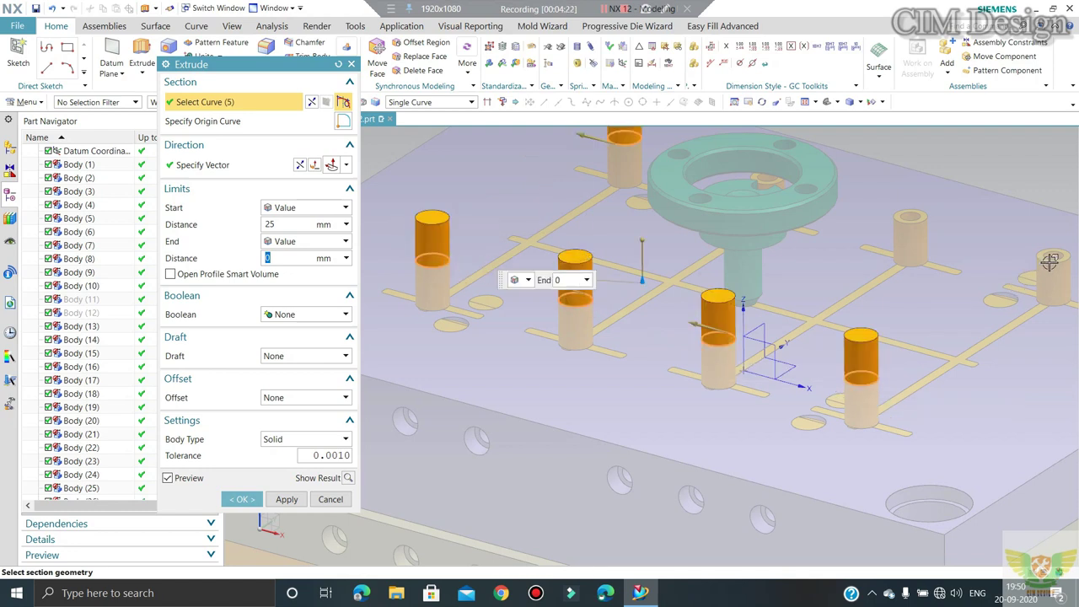
{"action": "left_click", "coordinate": [1003, 253]}
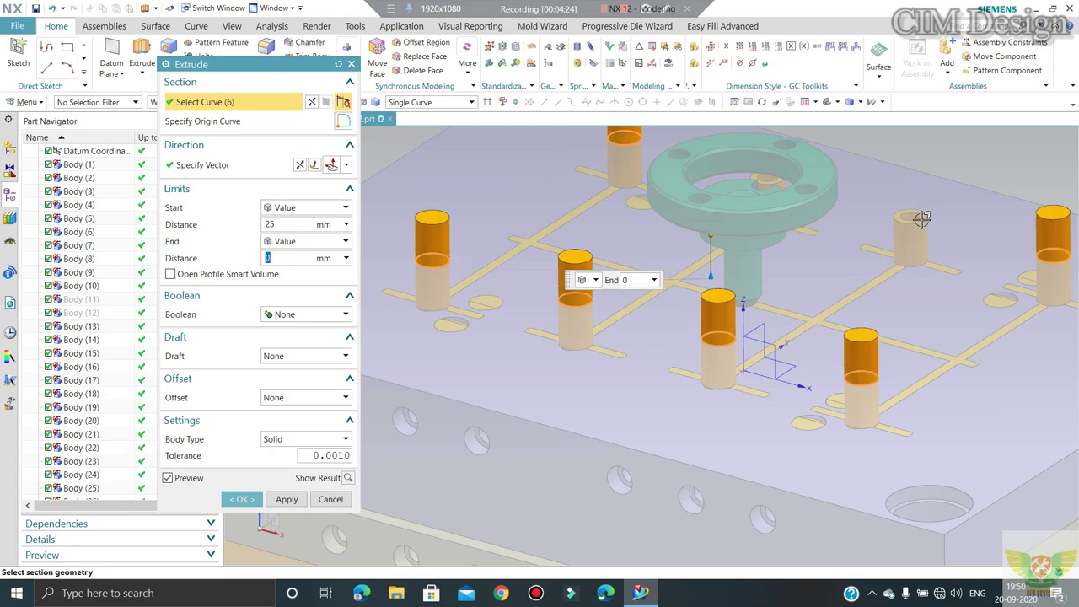
{"action": "left_click", "coordinate": [922, 218]}
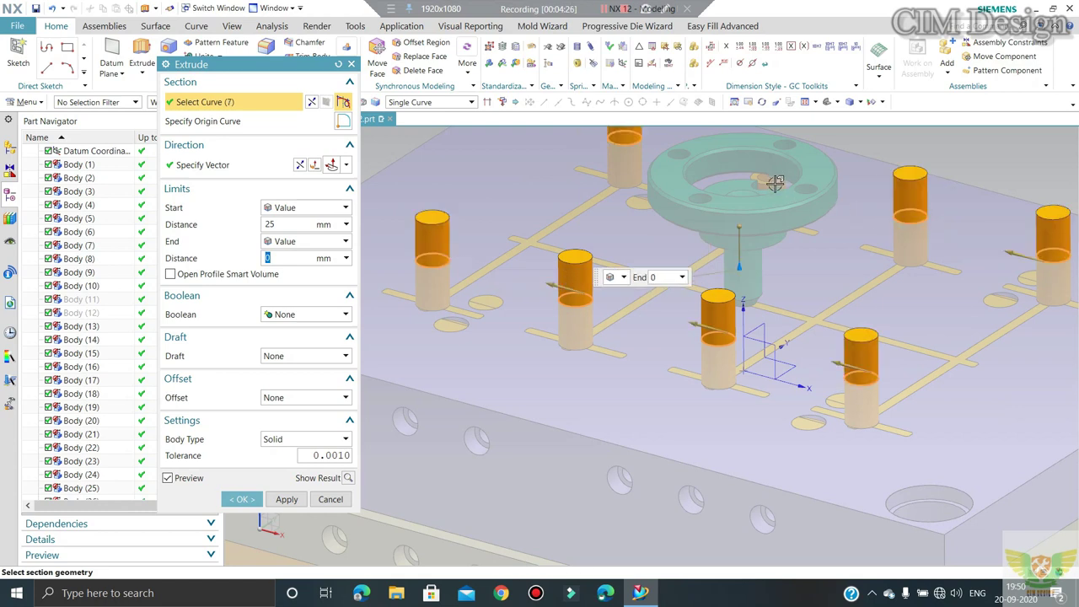
{"action": "left_click", "coordinate": [775, 180]}
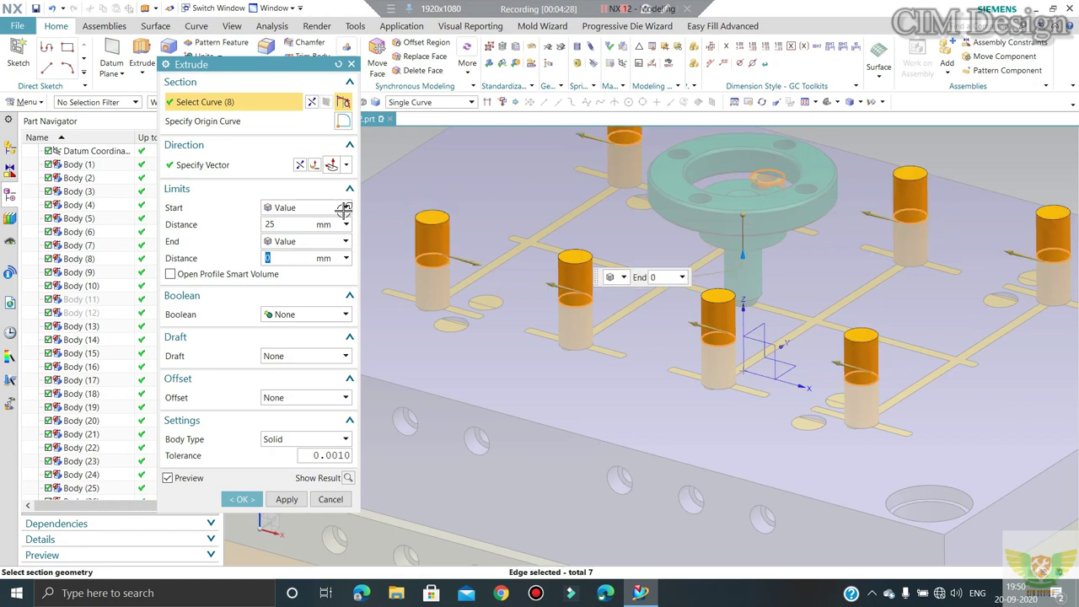
Step: Extrude the heads 8 mm, reversed, with a two-sided 0 to −3 mm offset
{"action": "left_click", "coordinate": [287, 226]}
{"action": "type", "text": "8"}
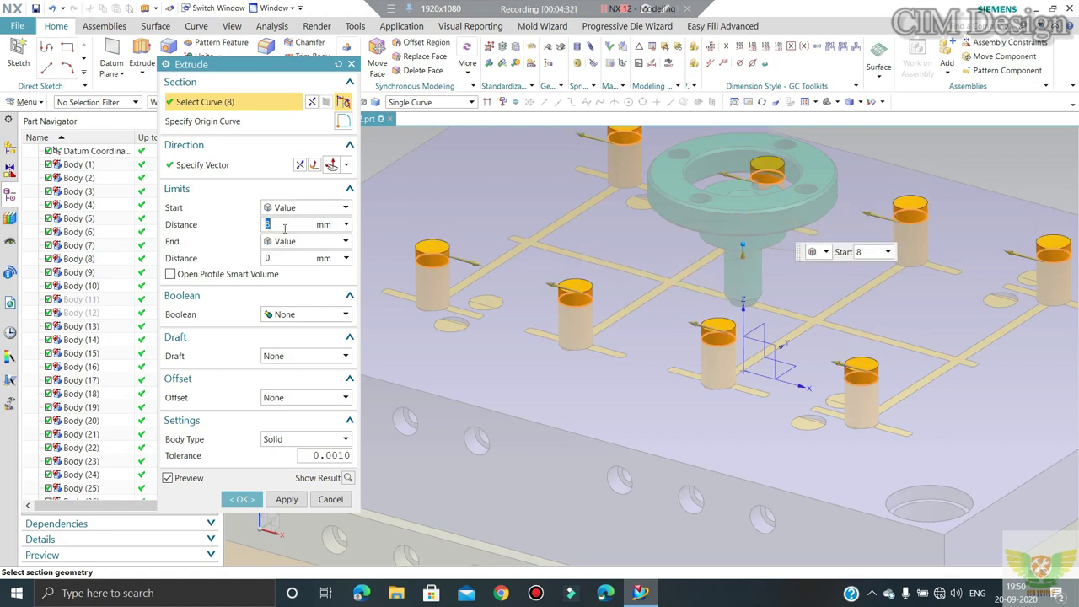
{"action": "left_click", "coordinate": [298, 165]}
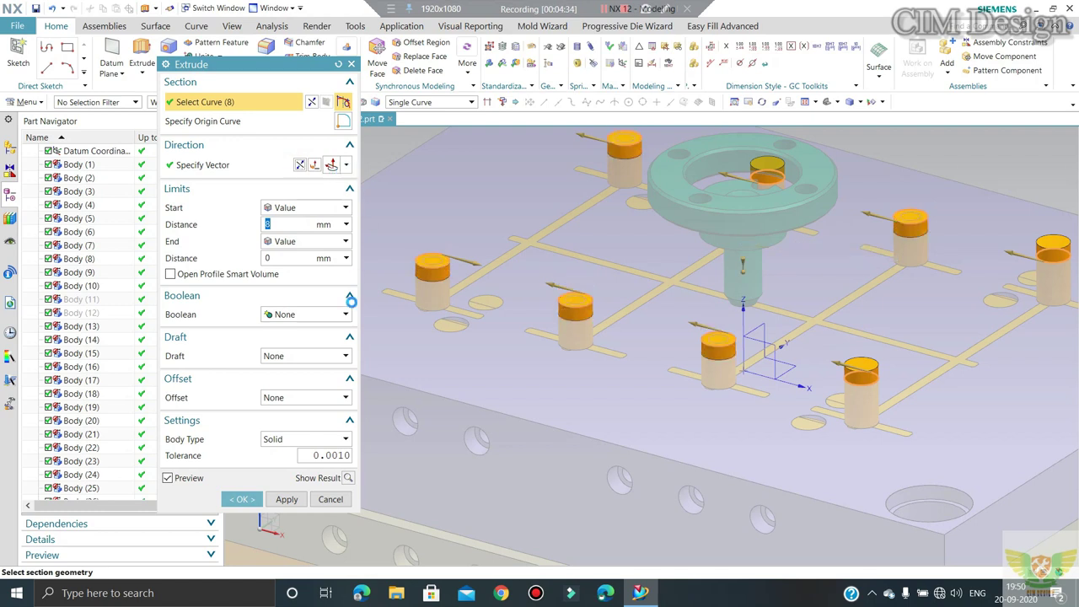
{"action": "left_click", "coordinate": [291, 400]}
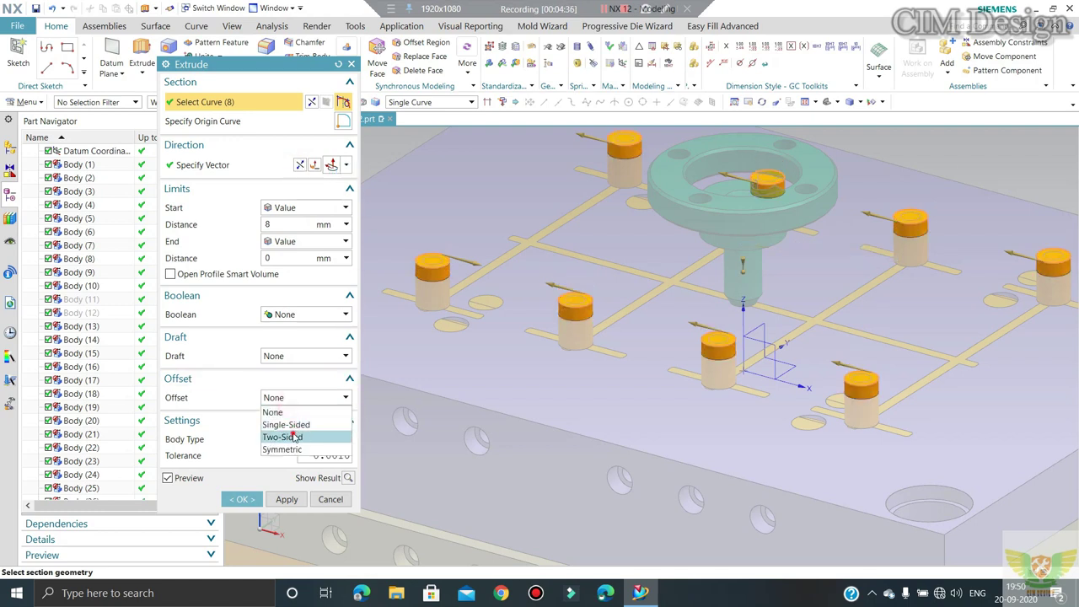
{"action": "left_click", "coordinate": [294, 436]}
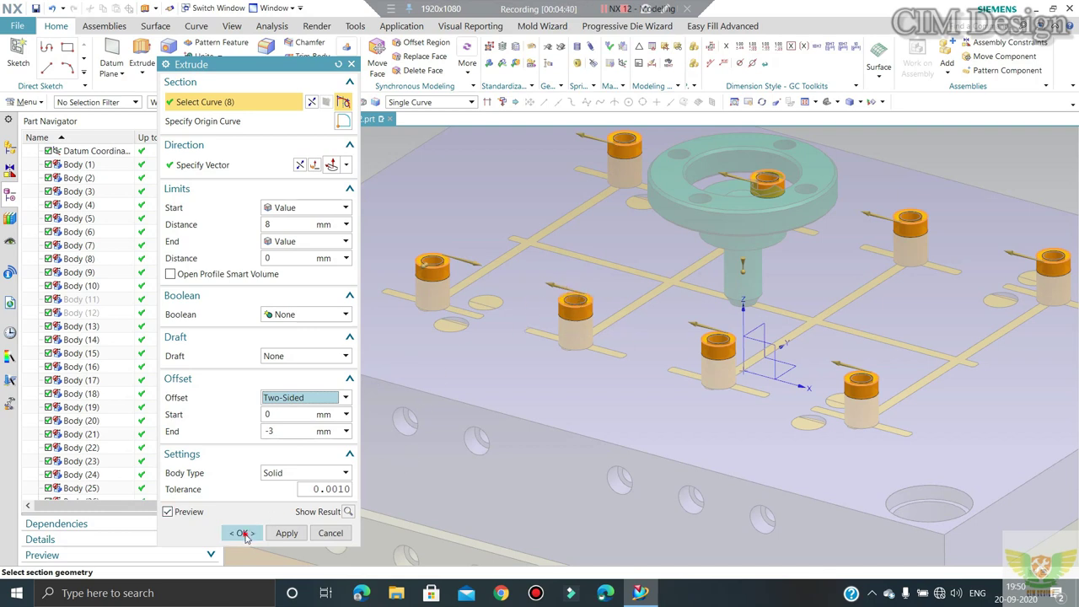
{"action": "left_click", "coordinate": [242, 534]}
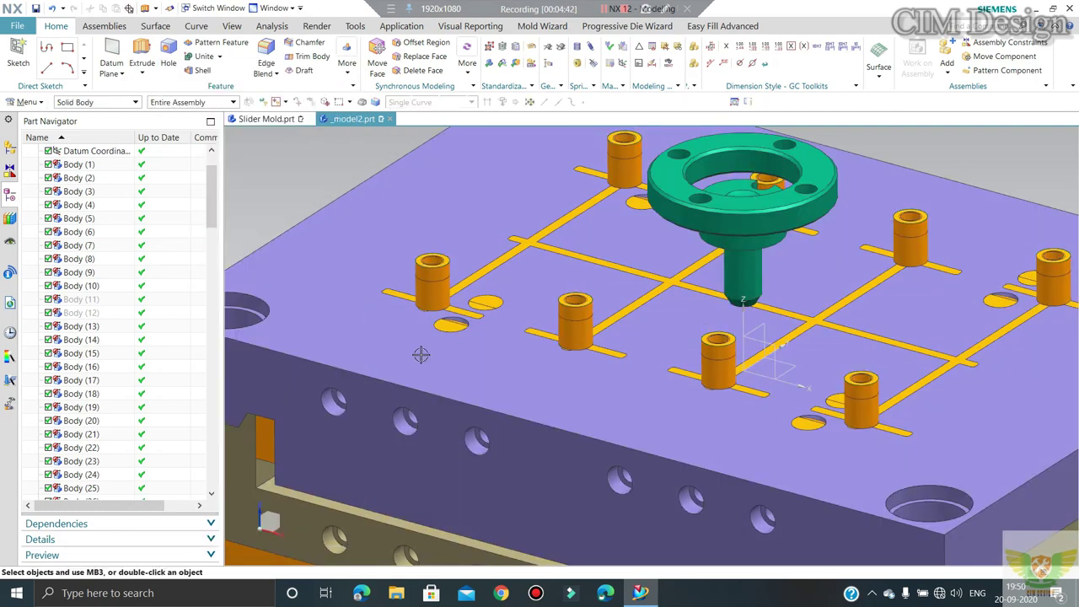
Step: Edit Extrude (133) so its offset end is 3 mm, forming the 8 mm pin collars
{"action": "scroll", "coordinate": [93, 466], "scroll_direction": "down", "scroll_amount": 5}
{"action": "scroll", "coordinate": [93, 466], "scroll_direction": "down", "scroll_amount": 4}
{"action": "scroll", "coordinate": [93, 467], "scroll_direction": "down", "scroll_amount": 10}
{"action": "scroll", "coordinate": [93, 466], "scroll_direction": "down", "scroll_amount": 13}
{"action": "scroll", "coordinate": [131, 470], "scroll_direction": "down", "scroll_amount": 1}
{"action": "double_click", "coordinate": [95, 488]}
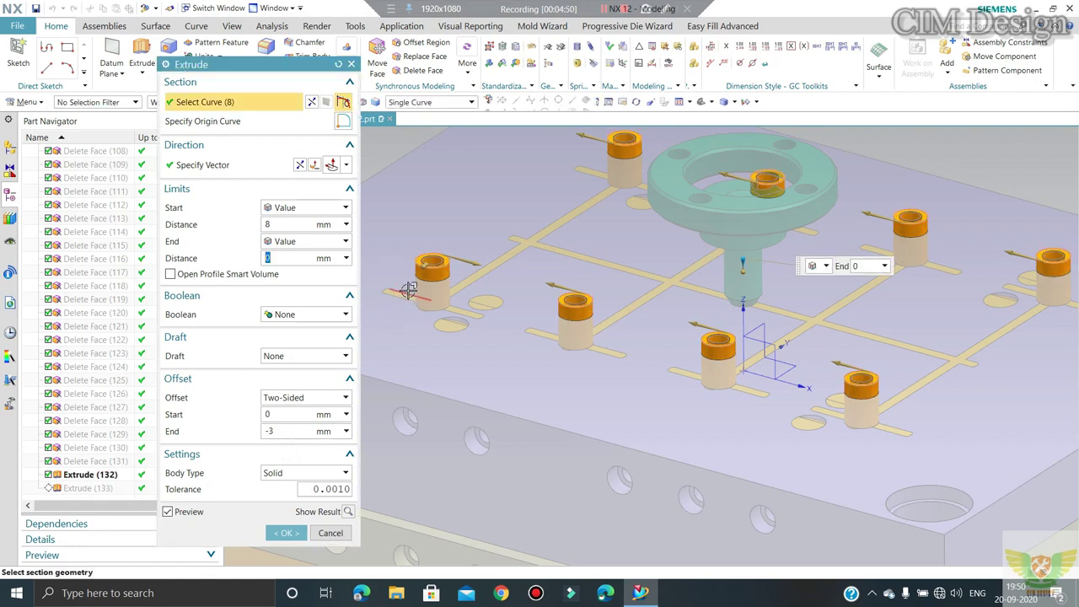
{"action": "scroll", "coordinate": [410, 296], "scroll_direction": "down", "scroll_amount": 1}
{"action": "scroll", "coordinate": [432, 268], "scroll_direction": "down", "scroll_amount": 1}
{"action": "scroll", "coordinate": [426, 274], "scroll_direction": "down", "scroll_amount": 1}
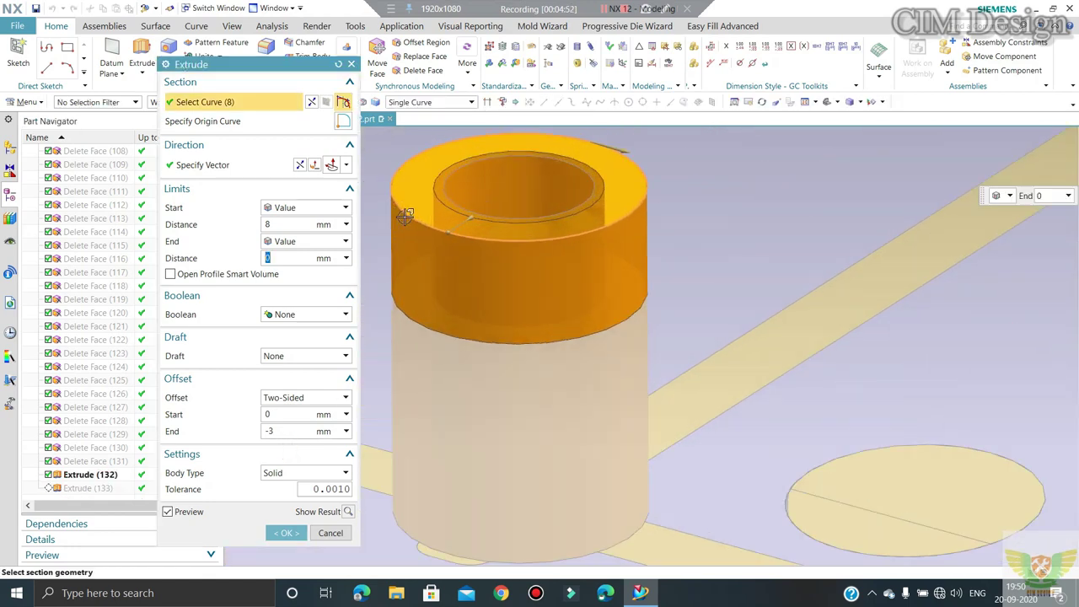
{"action": "scroll", "coordinate": [412, 215], "scroll_direction": "down", "scroll_amount": 2}
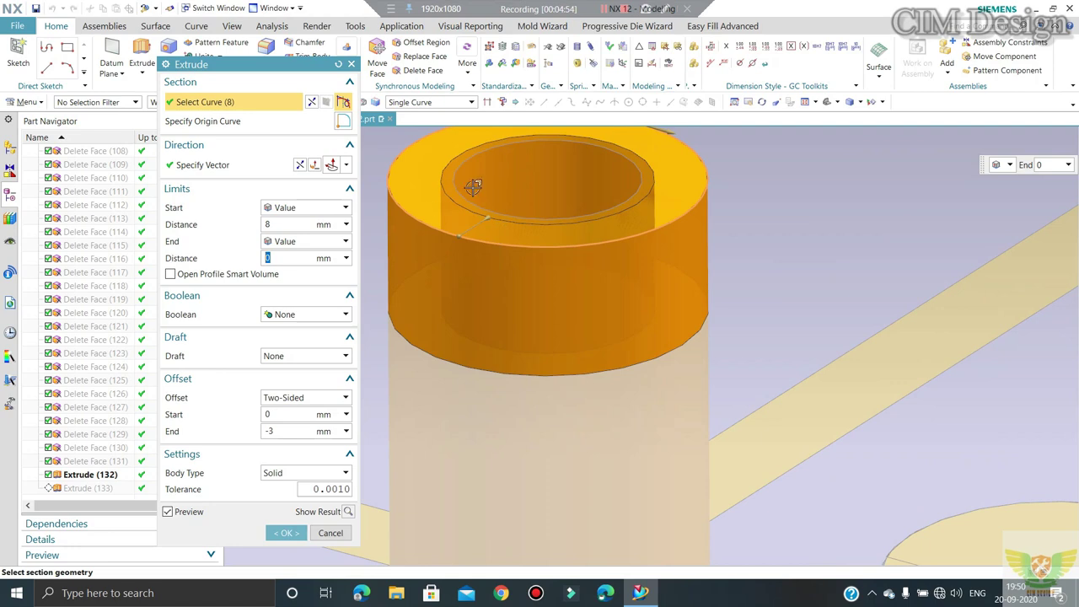
{"action": "double_click", "coordinate": [295, 431]}
{"action": "type", "text": "3"}
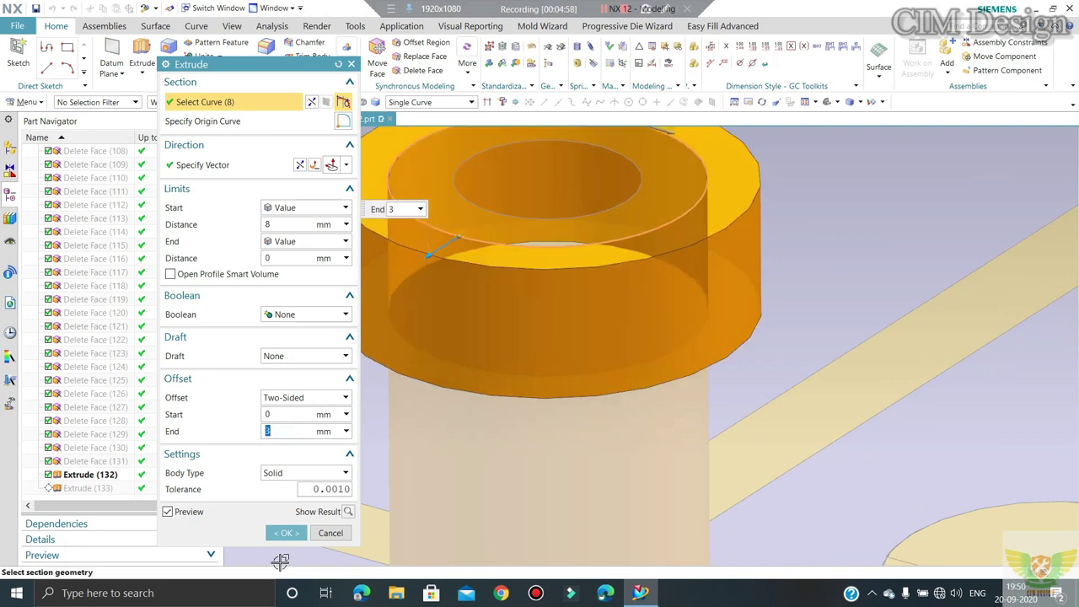
{"action": "left_click", "coordinate": [285, 533]}
{"action": "scroll", "coordinate": [550, 274], "scroll_direction": "up", "scroll_amount": 2}
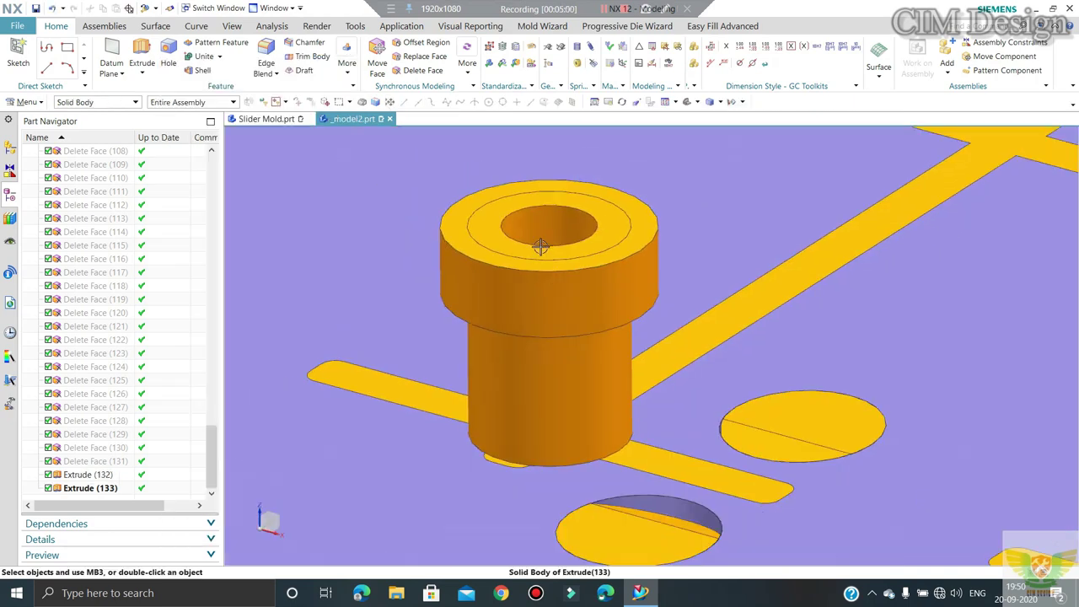
{"action": "scroll", "coordinate": [540, 244], "scroll_direction": "up", "scroll_amount": 2}
{"action": "scroll", "coordinate": [541, 243], "scroll_direction": "up", "scroll_amount": 2}
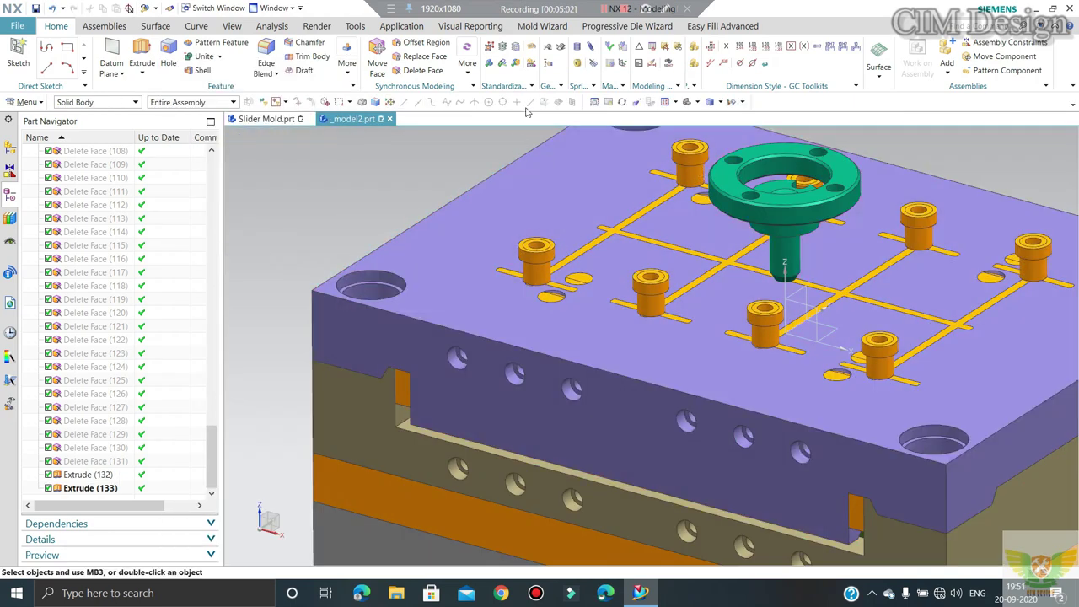
Step: Unite the first pin's shank and head into one body
{"action": "left_click", "coordinate": [219, 57]}
{"action": "left_click", "coordinate": [202, 71]}
{"action": "scroll", "coordinate": [543, 257], "scroll_direction": "down", "scroll_amount": 3}
{"action": "left_click", "coordinate": [542, 257]}
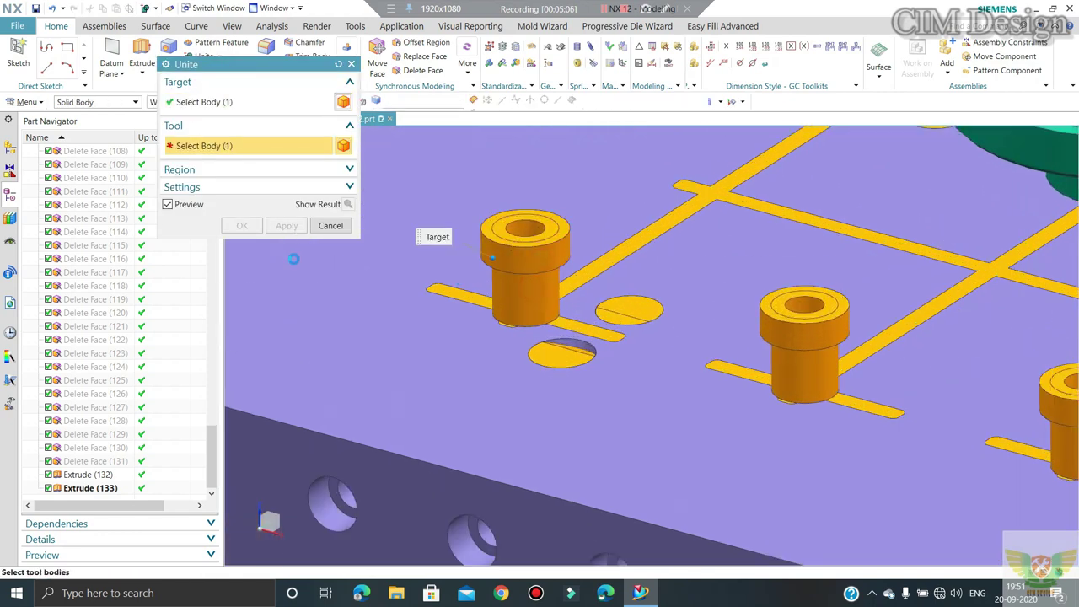
{"action": "left_click", "coordinate": [287, 225]}
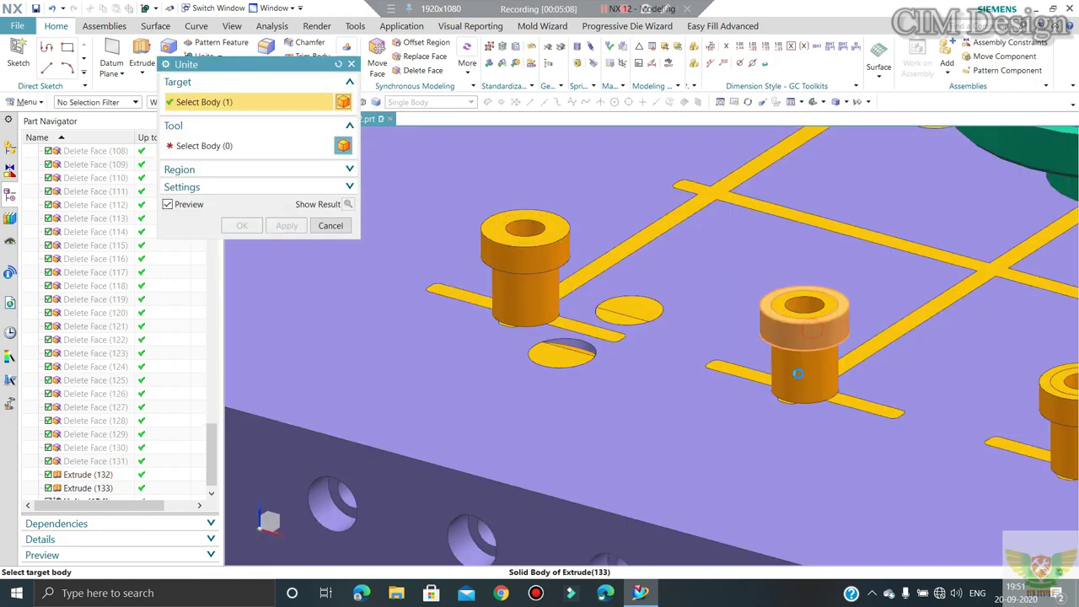
{"action": "scroll", "coordinate": [779, 361], "scroll_direction": "up", "scroll_amount": 2}
{"action": "left_click", "coordinate": [793, 355]}
{"action": "middle_click", "coordinate": [831, 332]}
Step: Unite the shank and head of the next two pins
{"action": "scroll", "coordinate": [889, 337], "scroll_direction": "up", "scroll_amount": 3}
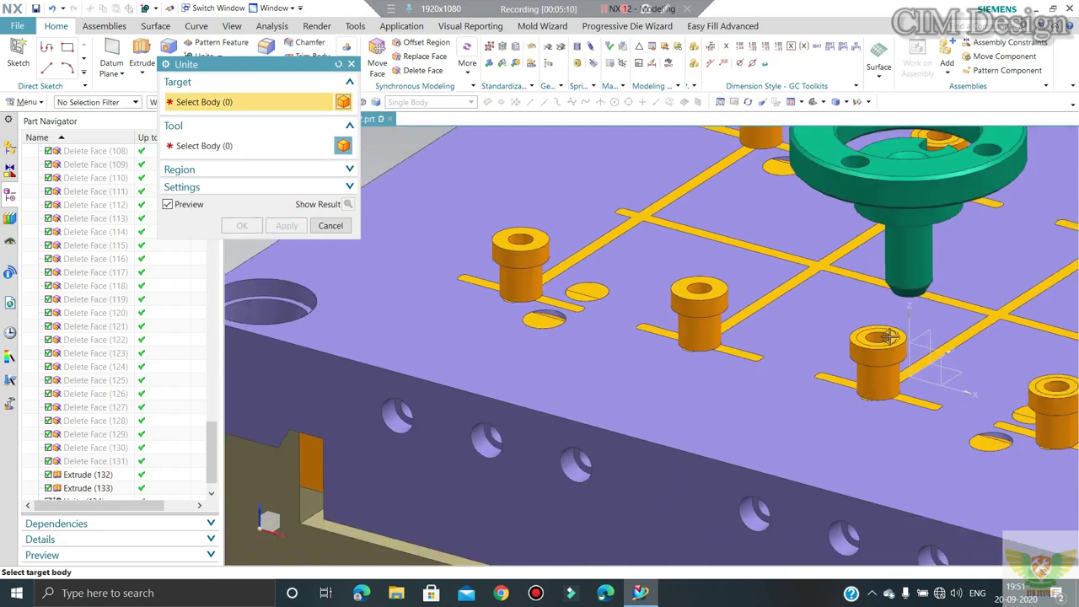
{"action": "scroll", "coordinate": [890, 337], "scroll_direction": "down", "scroll_amount": 2}
{"action": "left_click", "coordinate": [886, 337]}
{"action": "left_click", "coordinate": [624, 320]}
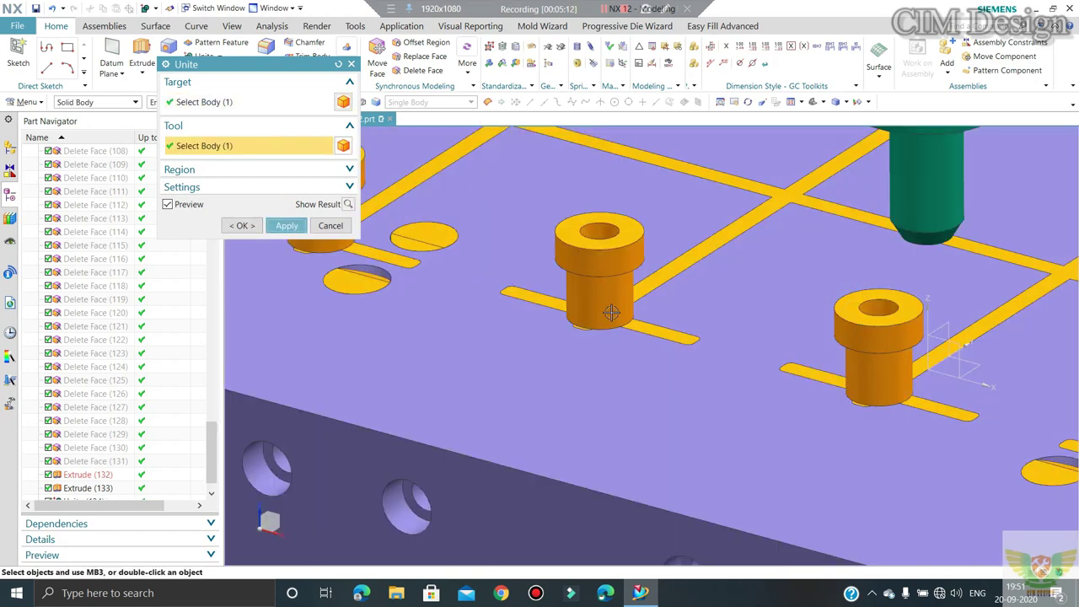
{"action": "middle_click", "coordinate": [611, 312]}
{"action": "scroll", "coordinate": [611, 312], "scroll_direction": "up", "scroll_amount": 2}
{"action": "scroll", "coordinate": [843, 379], "scroll_direction": "down", "scroll_amount": 2}
{"action": "scroll", "coordinate": [877, 388], "scroll_direction": "down", "scroll_amount": 1}
{"action": "left_click", "coordinate": [884, 394]}
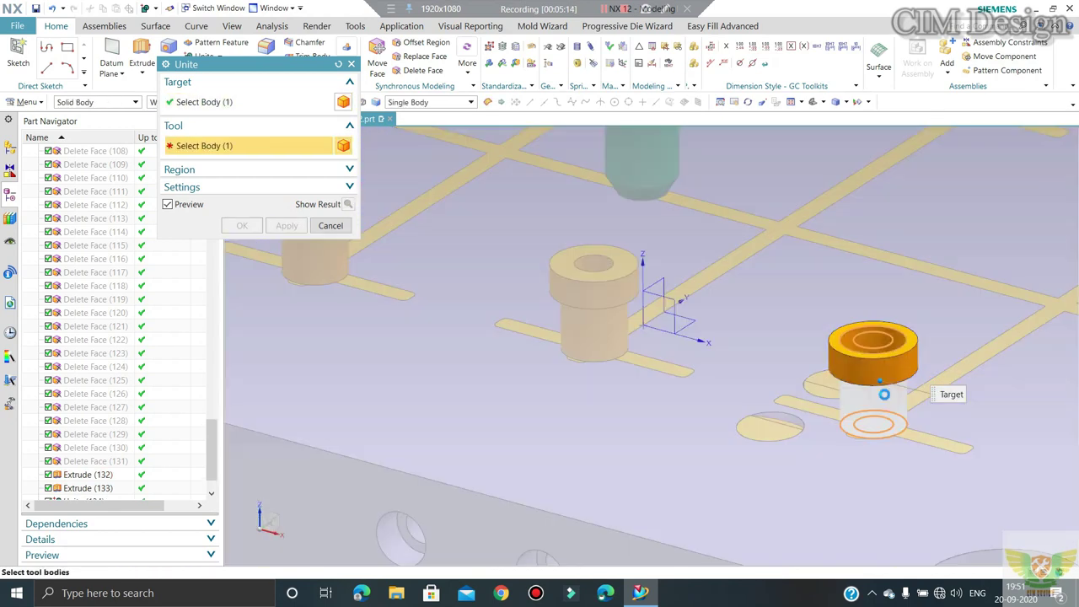
{"action": "middle_click", "coordinate": [680, 362]}
Step: Unite the shank and head of two more pins
{"action": "scroll", "coordinate": [679, 362], "scroll_direction": "up", "scroll_amount": 2}
{"action": "scroll", "coordinate": [854, 288], "scroll_direction": "up", "scroll_amount": 1}
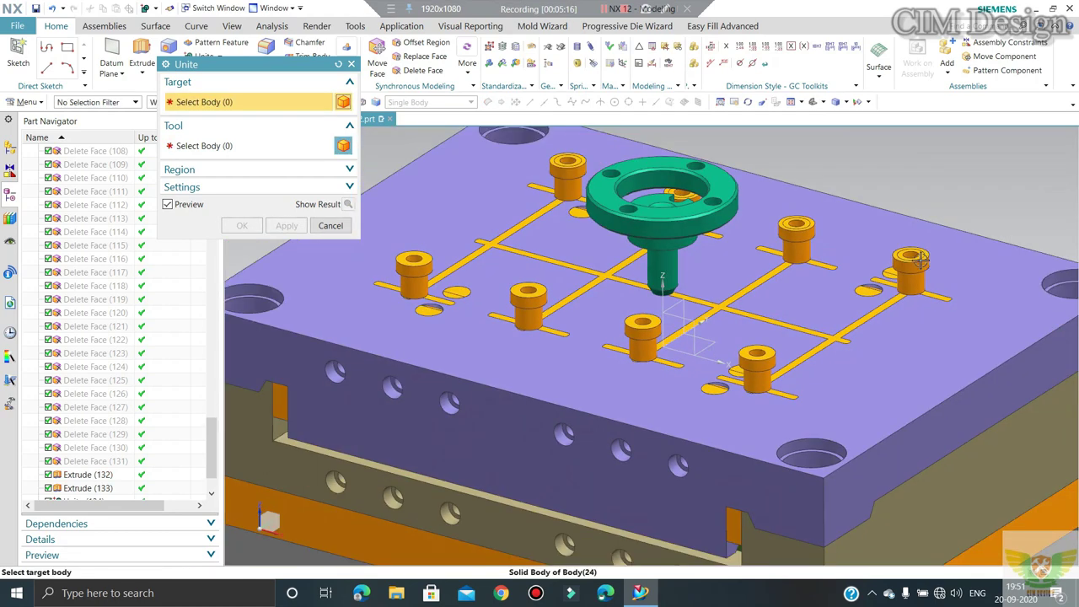
{"action": "scroll", "coordinate": [922, 261], "scroll_direction": "down", "scroll_amount": 2}
{"action": "left_click", "coordinate": [907, 268]}
{"action": "left_click", "coordinate": [675, 233]}
{"action": "middle_click", "coordinate": [610, 207]}
{"action": "left_click", "coordinate": [610, 207]}
{"action": "left_click", "coordinate": [722, 208]}
{"action": "middle_click", "coordinate": [819, 225]}
{"action": "scroll", "coordinate": [822, 218], "scroll_direction": "up", "scroll_amount": 2}
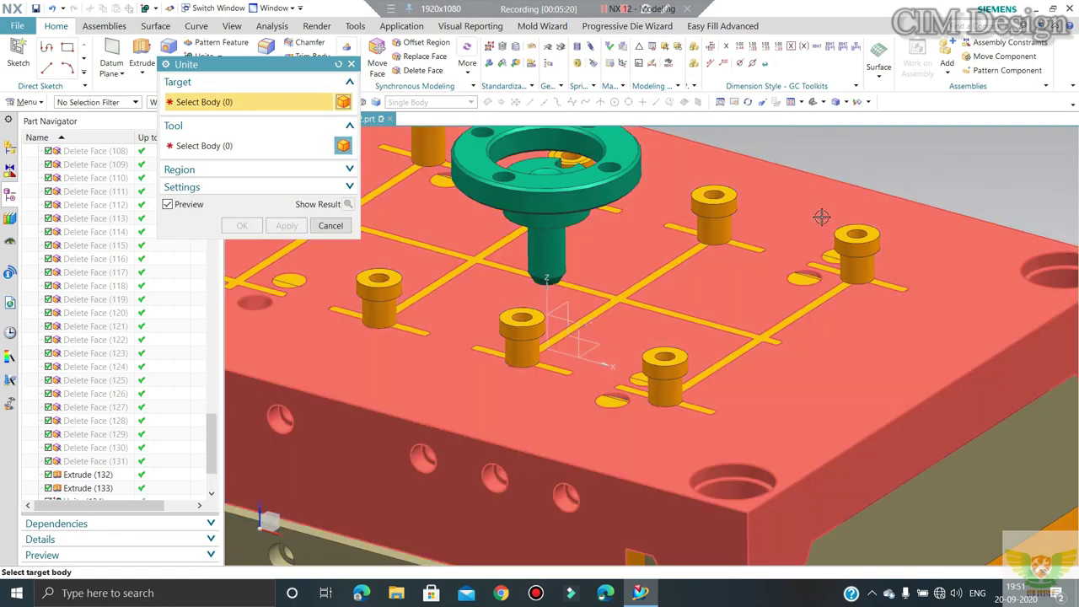
{"action": "scroll", "coordinate": [822, 217], "scroll_direction": "up", "scroll_amount": 3}
Step: Unite the remaining two pins' shanks and heads, then close Unite
{"action": "middle_click_drag", "start_coordinate": [822, 217], "coordinate": [698, 203]}
{"action": "scroll", "coordinate": [699, 203], "scroll_direction": "down", "scroll_amount": 3}
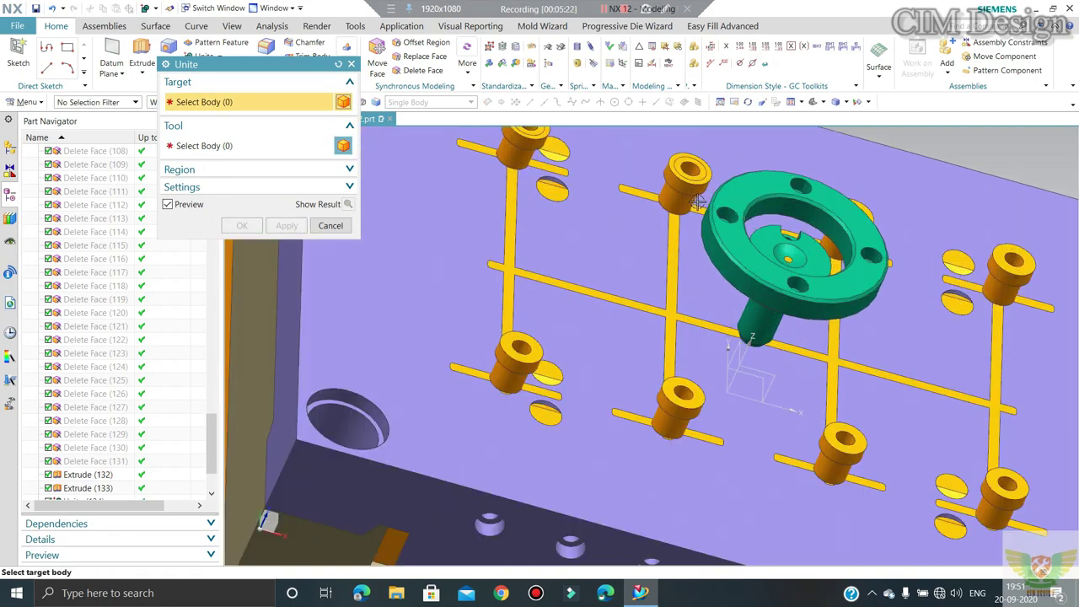
{"action": "scroll", "coordinate": [698, 203], "scroll_direction": "down", "scroll_amount": 2}
{"action": "left_click", "coordinate": [688, 169]}
{"action": "left_click", "coordinate": [680, 210]}
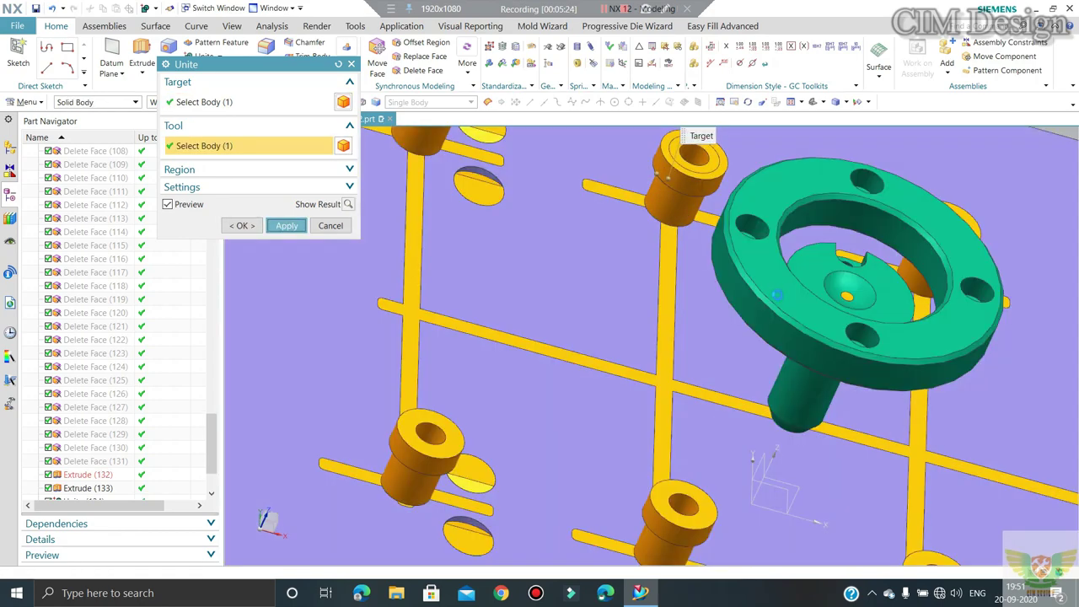
{"action": "middle_click", "coordinate": [777, 294]}
{"action": "scroll", "coordinate": [777, 294], "scroll_direction": "up", "scroll_amount": 3}
{"action": "scroll", "coordinate": [565, 229], "scroll_direction": "down", "scroll_amount": 3}
{"action": "left_click", "coordinate": [565, 229]}
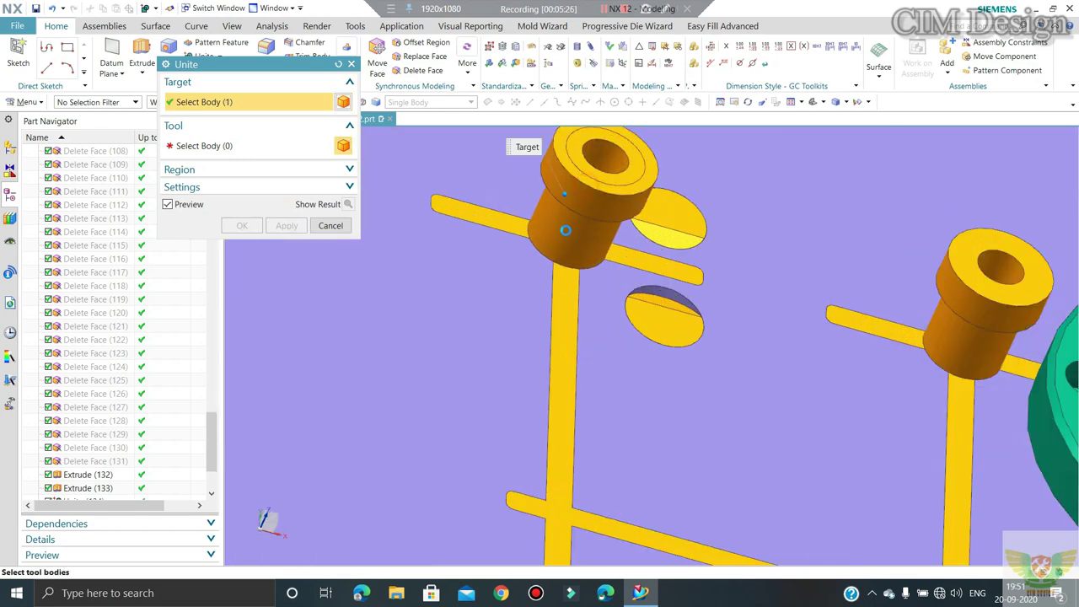
{"action": "left_click", "coordinate": [565, 229]}
{"action": "middle_click", "coordinate": [565, 230]}
{"action": "scroll", "coordinate": [410, 217], "scroll_direction": "up", "scroll_amount": 3}
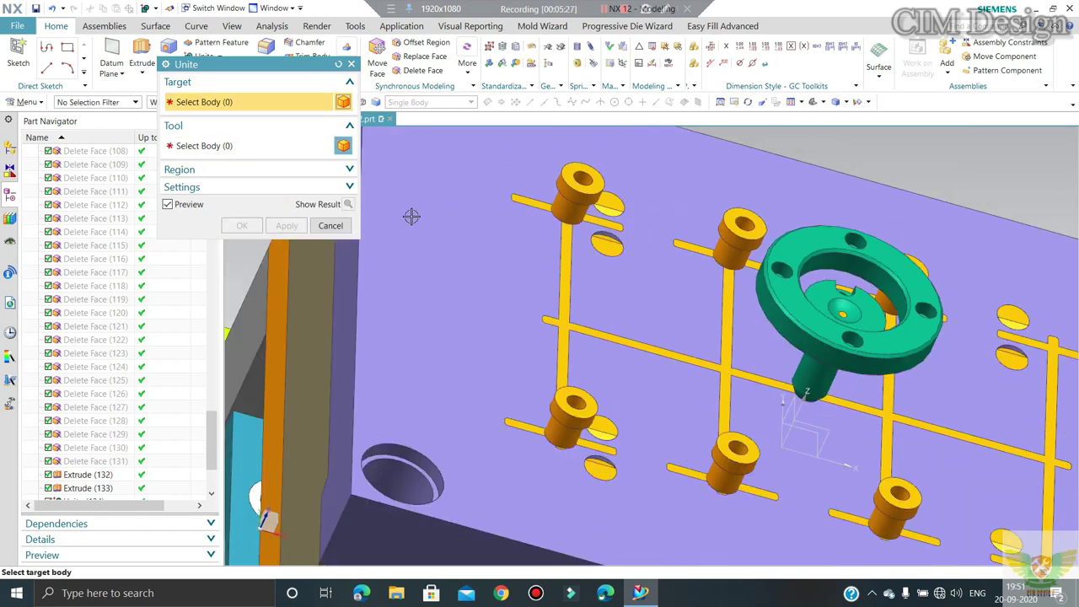
{"action": "left_click", "coordinate": [329, 226]}
{"action": "middle_click_drag", "start_coordinate": [583, 241], "coordinate": [558, 227]}
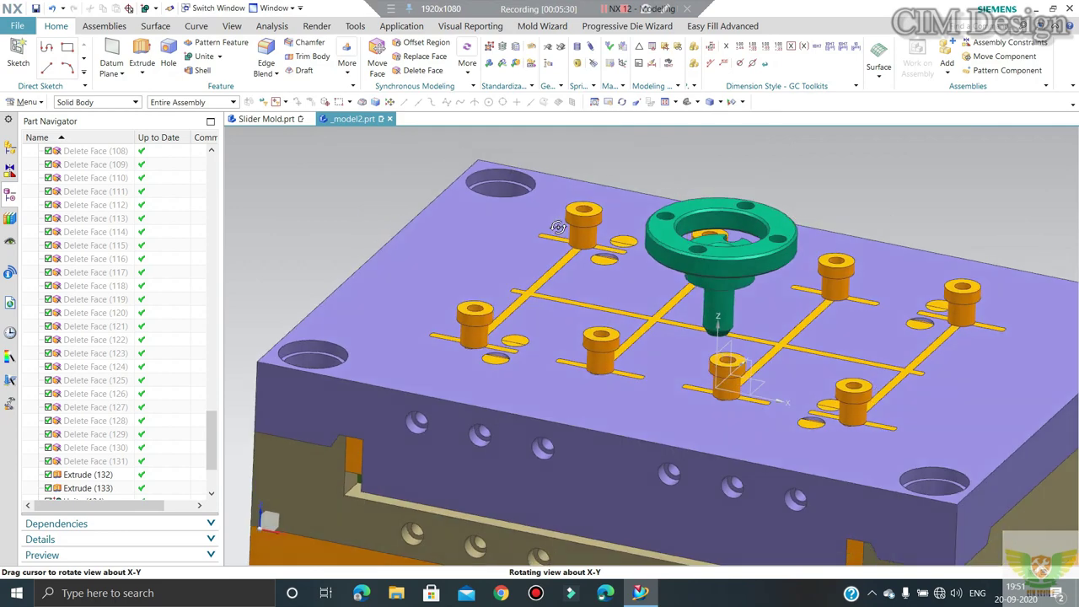
Step: Select the eight pins for Edit Object Display with Ctrl+J
{"action": "middle_click_drag", "start_coordinate": [650, 301], "coordinate": [638, 301]}
{"action": "scroll", "coordinate": [700, 329], "scroll_direction": "up", "scroll_amount": 3}
{"action": "scroll", "coordinate": [704, 331], "scroll_direction": "down", "scroll_amount": 2}
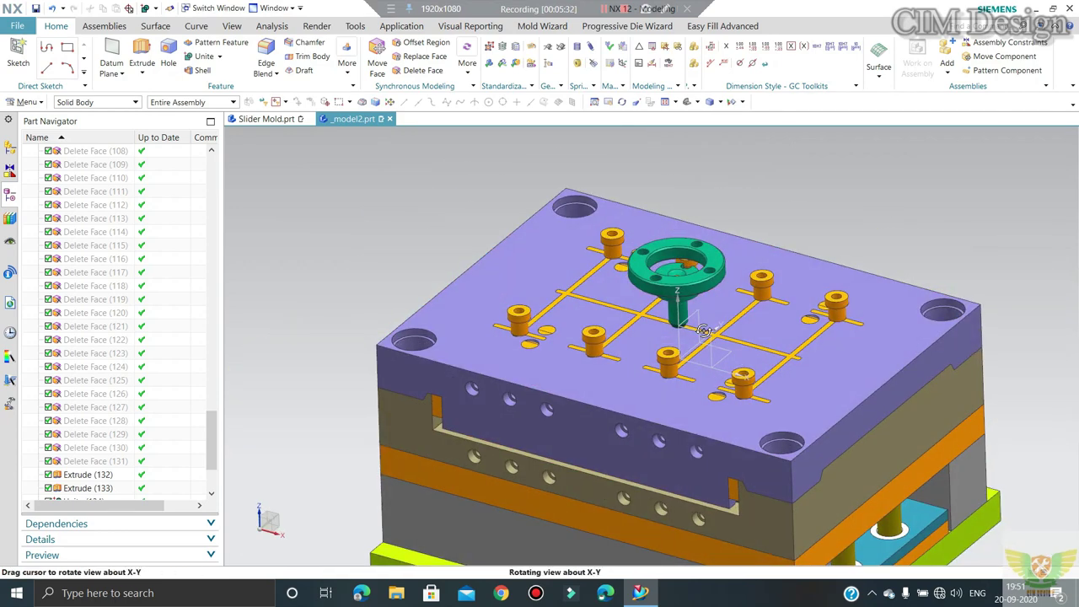
{"action": "scroll", "coordinate": [706, 380], "scroll_direction": "down", "scroll_amount": 2}
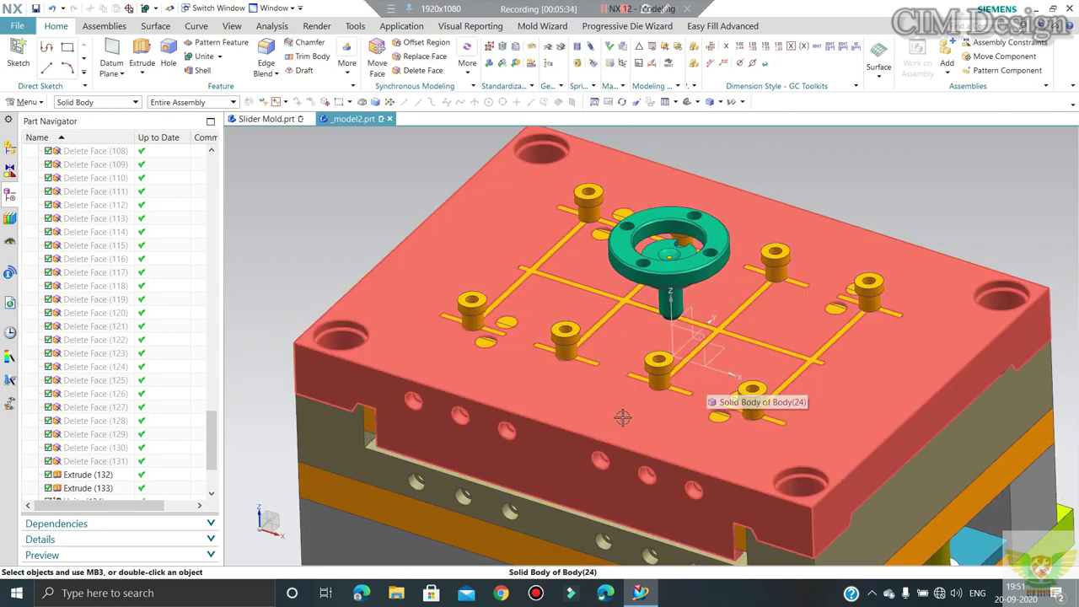
{"action": "scroll", "coordinate": [503, 359], "scroll_direction": "down", "scroll_amount": 1}
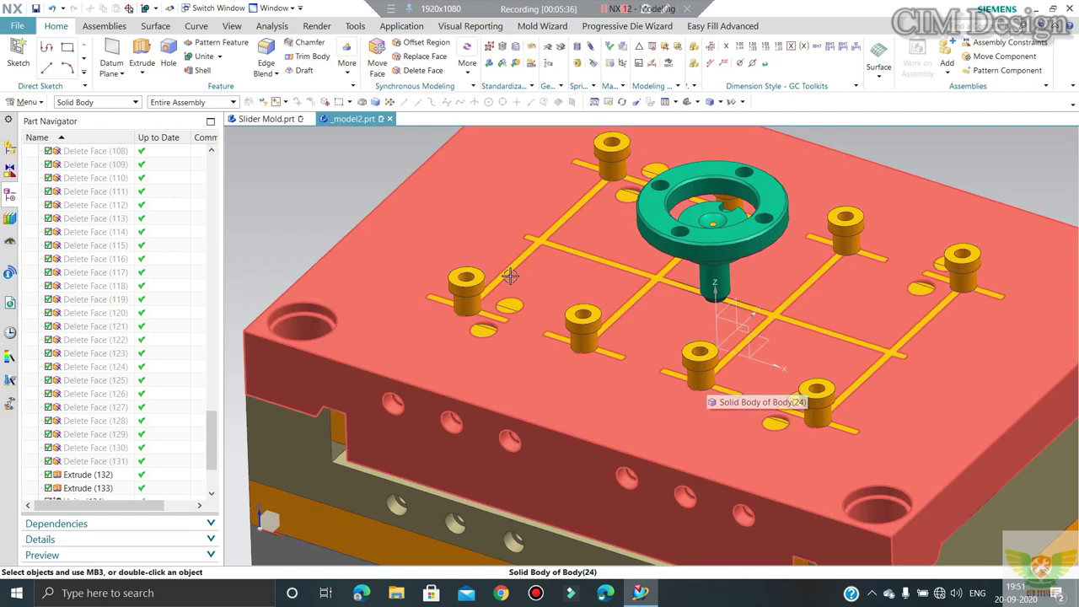
{"action": "key", "text": "ctrl+j"}
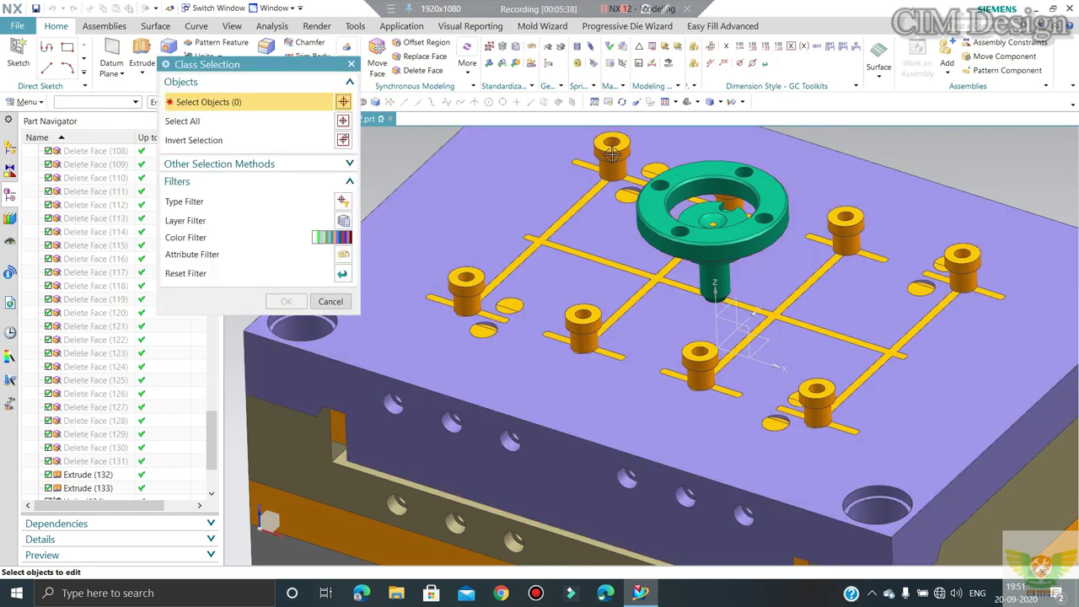
{"action": "left_click", "coordinate": [613, 153]}
{"action": "left_click", "coordinate": [465, 281]}
{"action": "left_click", "coordinate": [583, 318]}
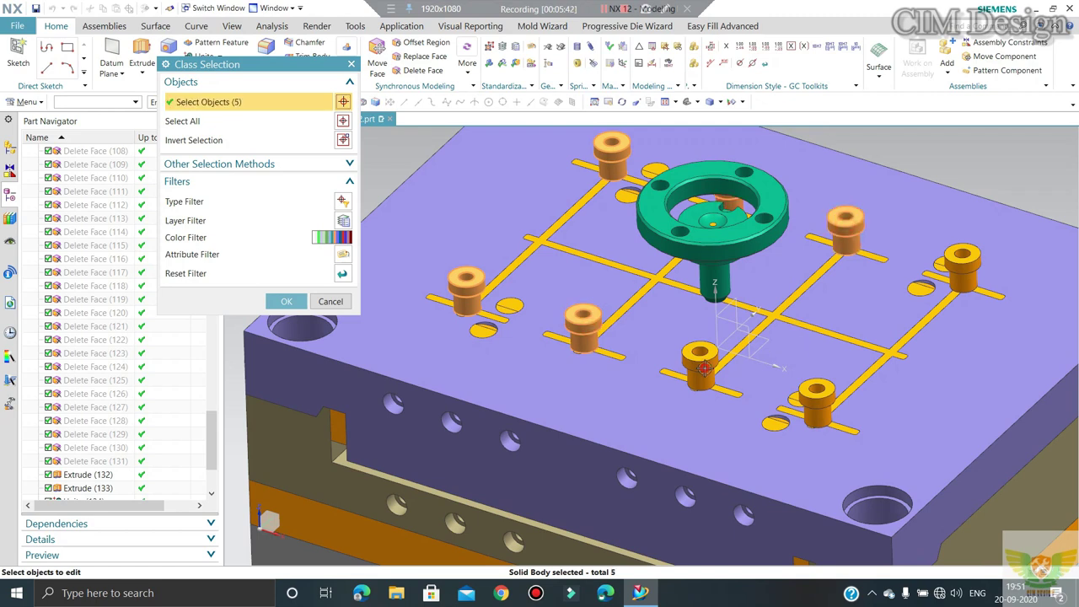
{"action": "left_click", "coordinate": [825, 403]}
{"action": "left_click", "coordinate": [962, 263]}
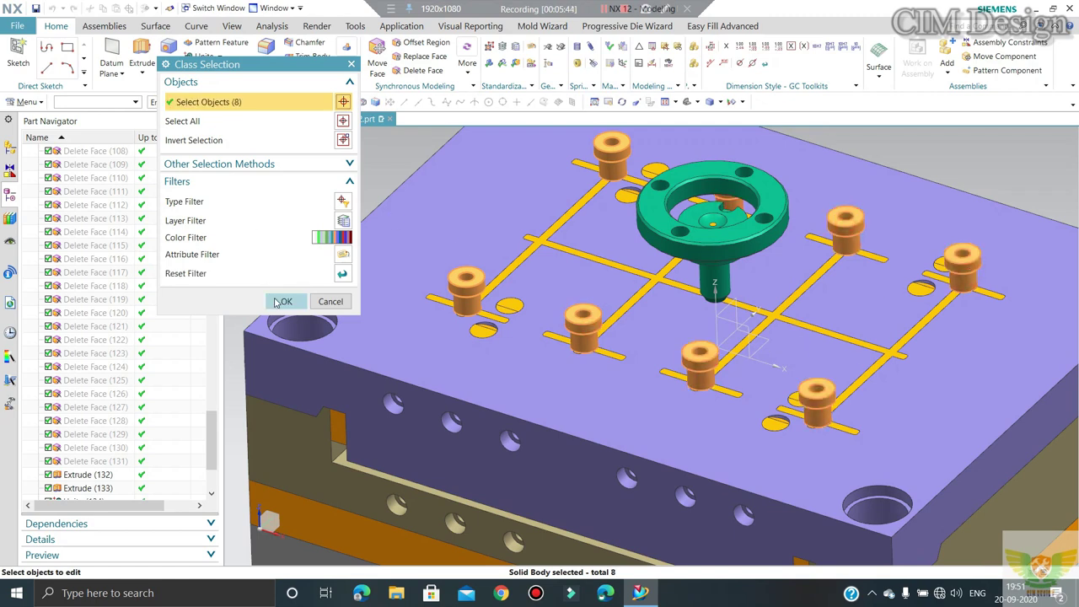
{"action": "left_click", "coordinate": [281, 302]}
Step: Set the selected pins' colour to dark green
{"action": "left_click", "coordinate": [326, 140]}
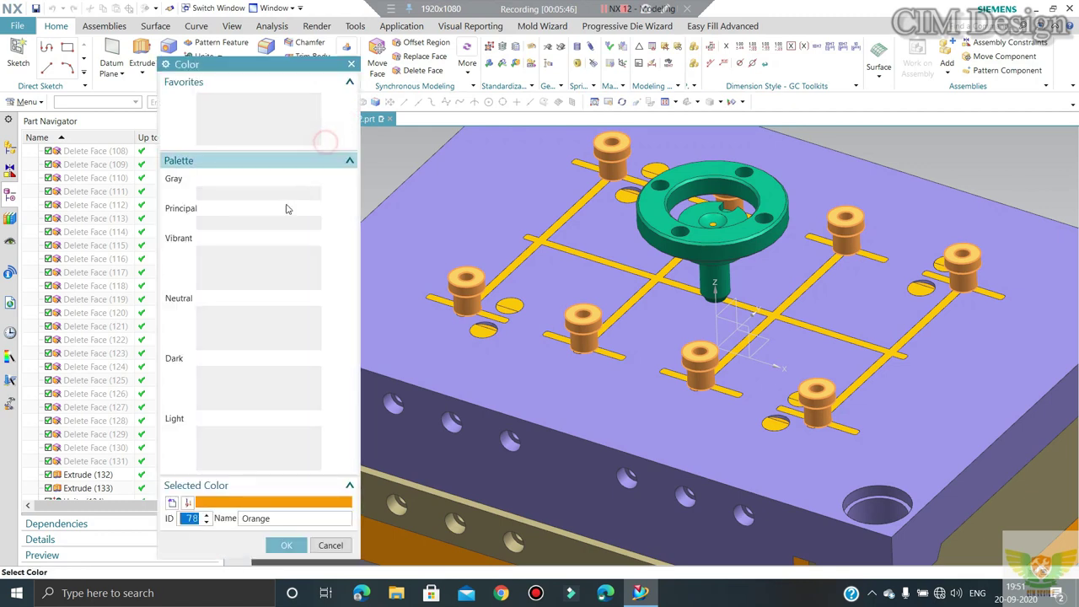
{"action": "left_click", "coordinate": [265, 378]}
{"action": "left_click", "coordinate": [287, 544]}
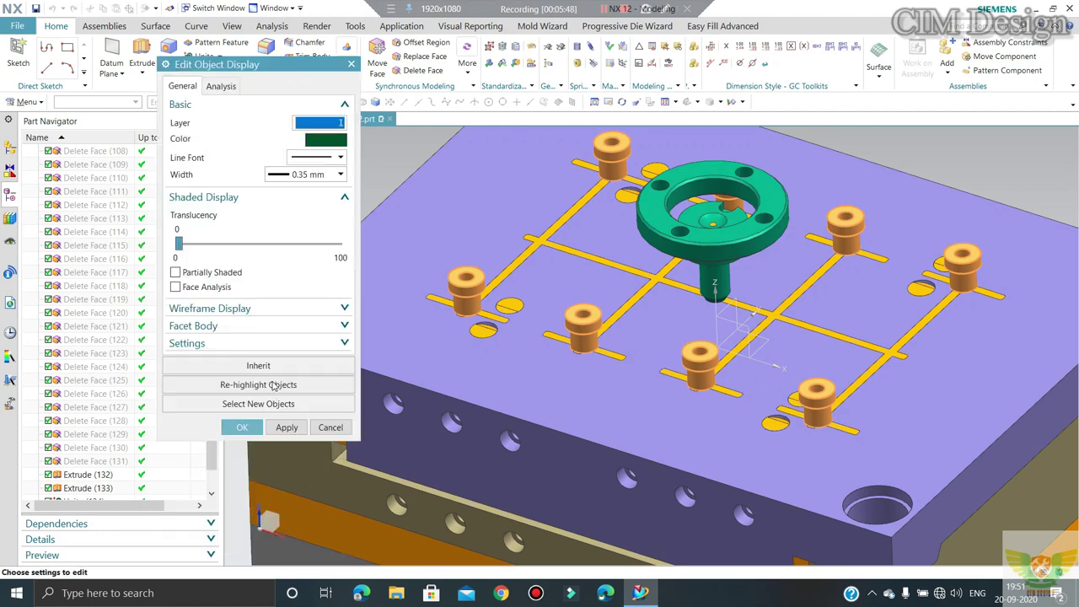
{"action": "left_click", "coordinate": [239, 424]}
{"action": "key", "text": "ctrl+f"}
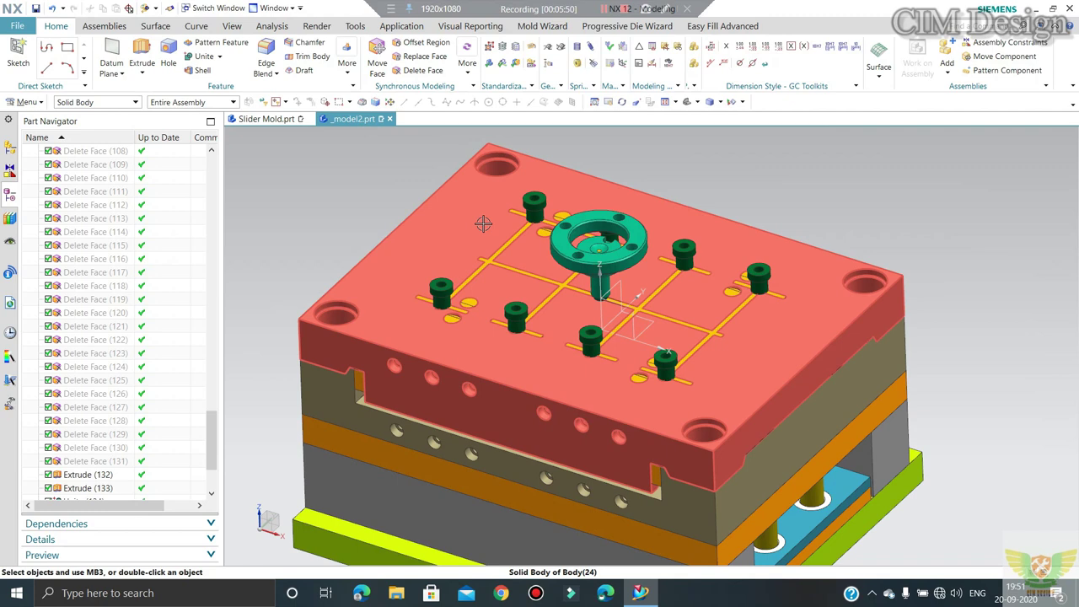
{"action": "middle_click_drag", "start_coordinate": [483, 223], "coordinate": [483, 215]}
Step: Show the hidden top plate again
{"action": "key", "text": "ctrl+shift+k"}
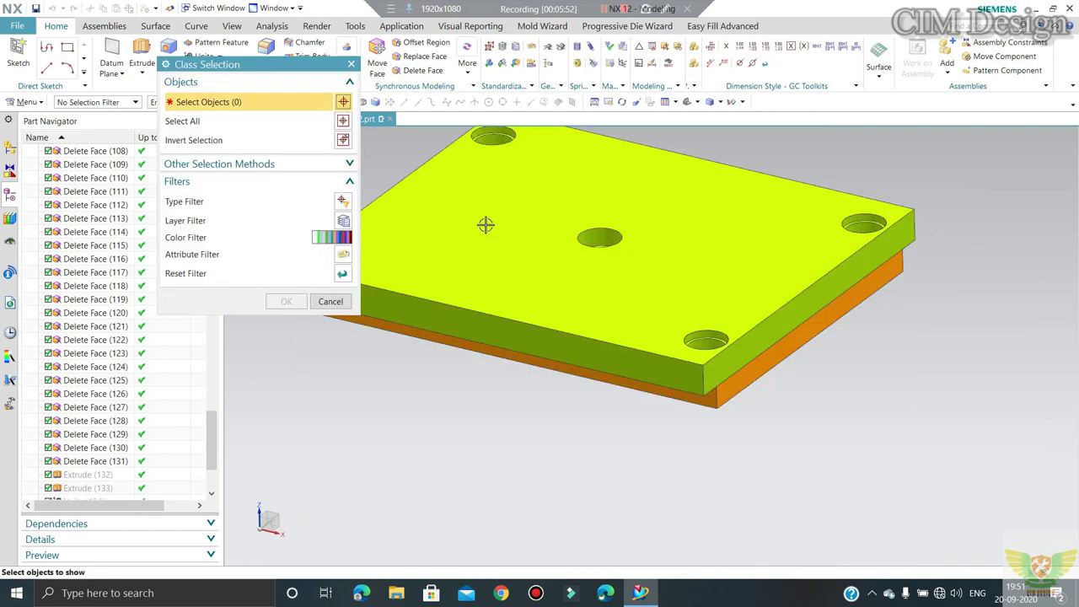
{"action": "left_click", "coordinate": [502, 351]}
{"action": "middle_click", "coordinate": [489, 320]}
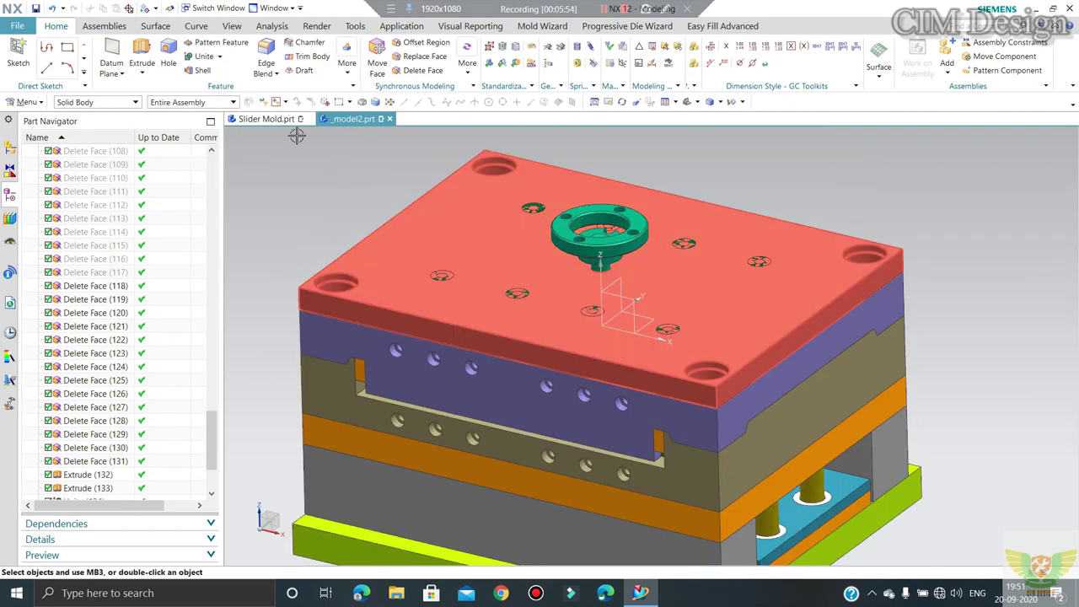
Step: Subtract the pins and the central ring from the top plate
{"action": "left_click", "coordinate": [219, 56]}
{"action": "left_click", "coordinate": [207, 83]}
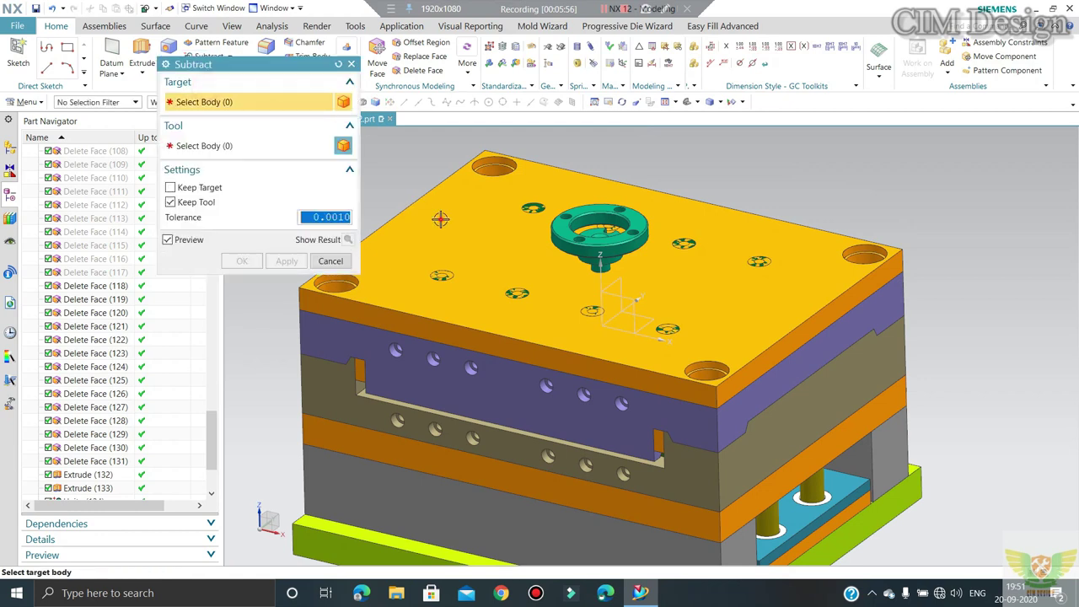
{"action": "left_click", "coordinate": [507, 229]}
{"action": "left_click", "coordinate": [533, 209]}
{"action": "left_click", "coordinate": [517, 292]}
{"action": "left_click", "coordinate": [590, 310]}
{"action": "left_click", "coordinate": [667, 328]}
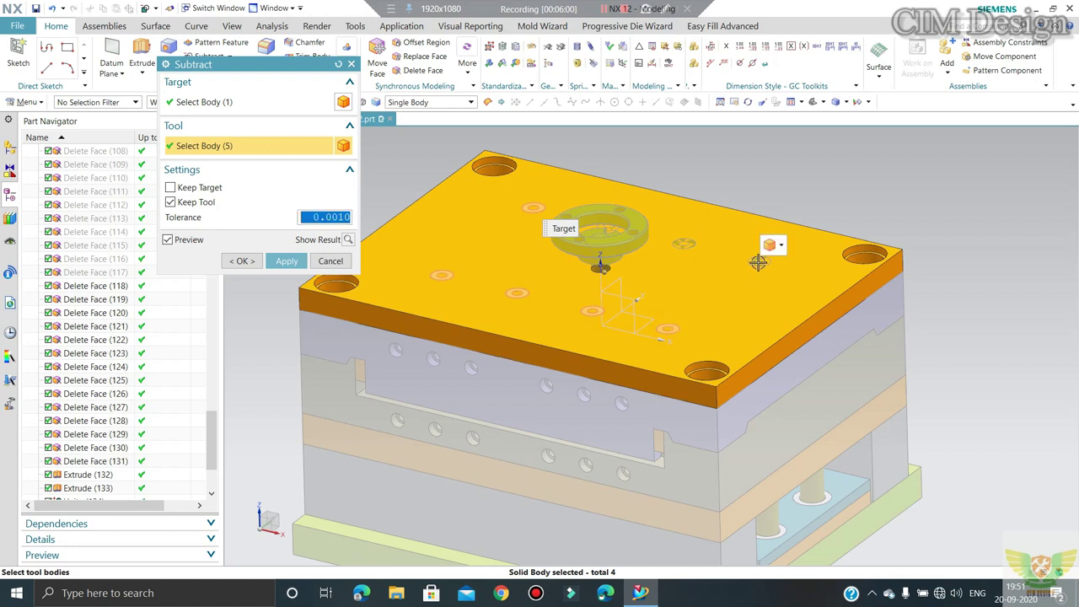
{"action": "left_click", "coordinate": [609, 226]}
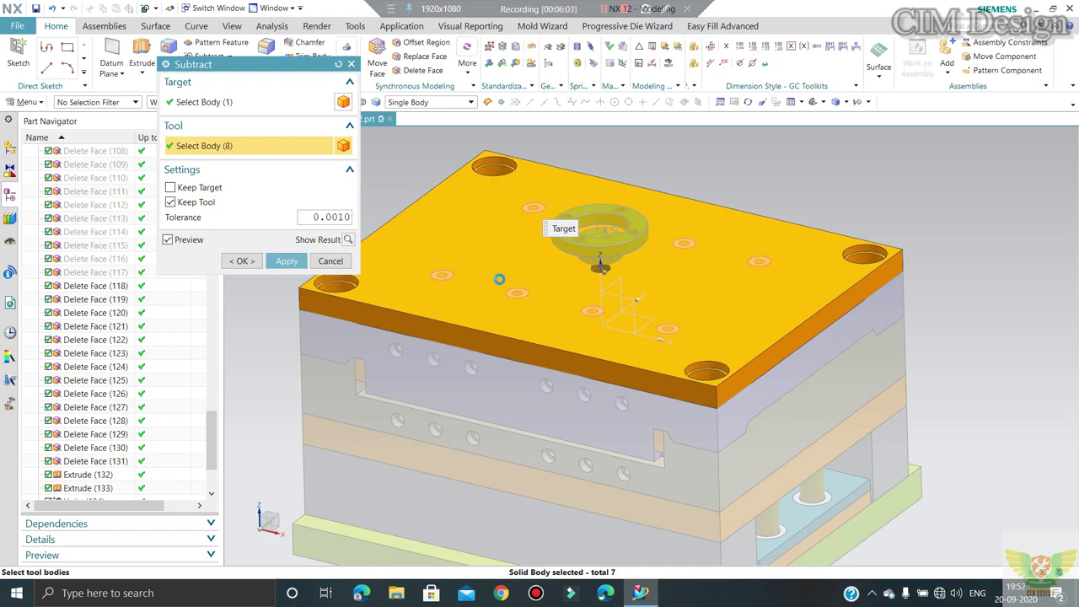
{"action": "left_click", "coordinate": [235, 263]}
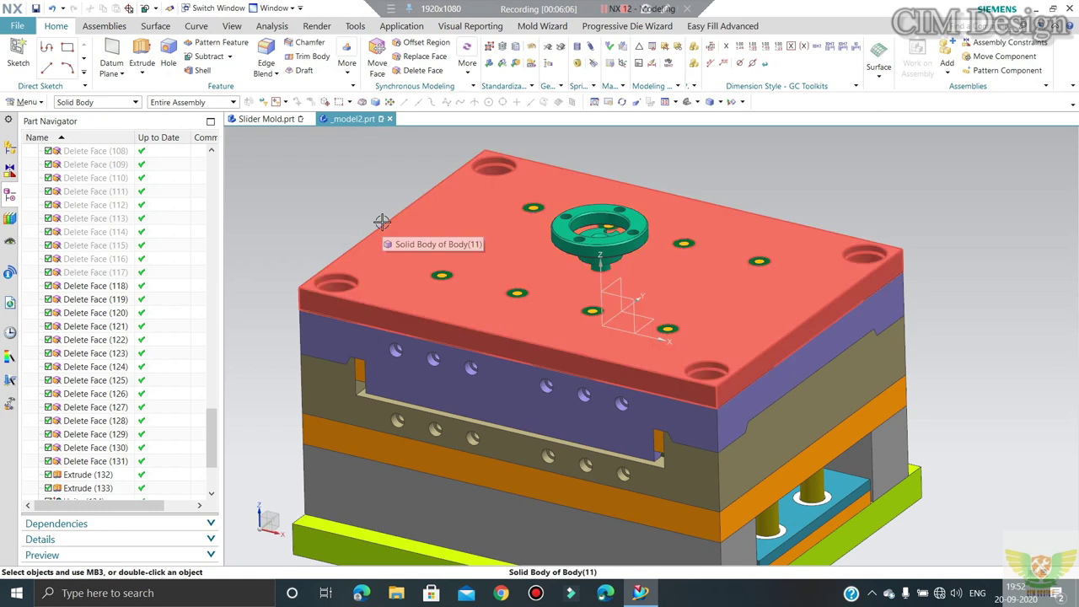
Step: Hide the top plate to expose the plate beneath
{"action": "scroll", "coordinate": [456, 253], "scroll_direction": "up", "scroll_amount": 2}
{"action": "scroll", "coordinate": [437, 267], "scroll_direction": "up", "scroll_amount": 2}
{"action": "scroll", "coordinate": [429, 277], "scroll_direction": "up", "scroll_amount": 1}
{"action": "scroll", "coordinate": [455, 257], "scroll_direction": "down", "scroll_amount": 2}
{"action": "scroll", "coordinate": [476, 246], "scroll_direction": "down", "scroll_amount": 3}
{"action": "key", "text": "ctrl+b"}
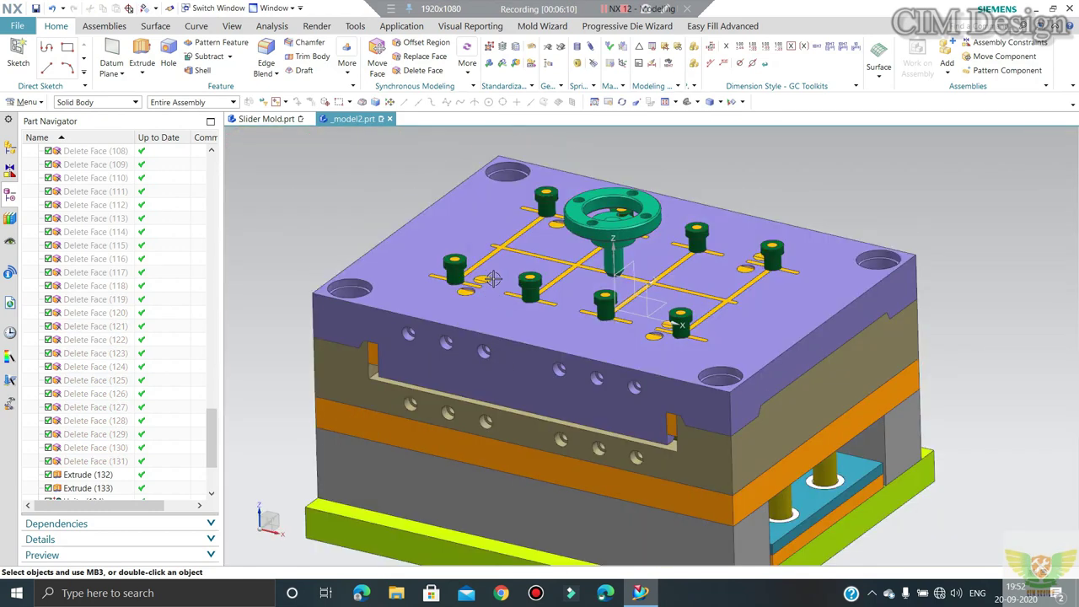
{"action": "scroll", "coordinate": [455, 268], "scroll_direction": "up", "scroll_amount": 3}
{"action": "left_click", "coordinate": [455, 262]}
{"action": "key", "text": "ctrl+shift+m"}
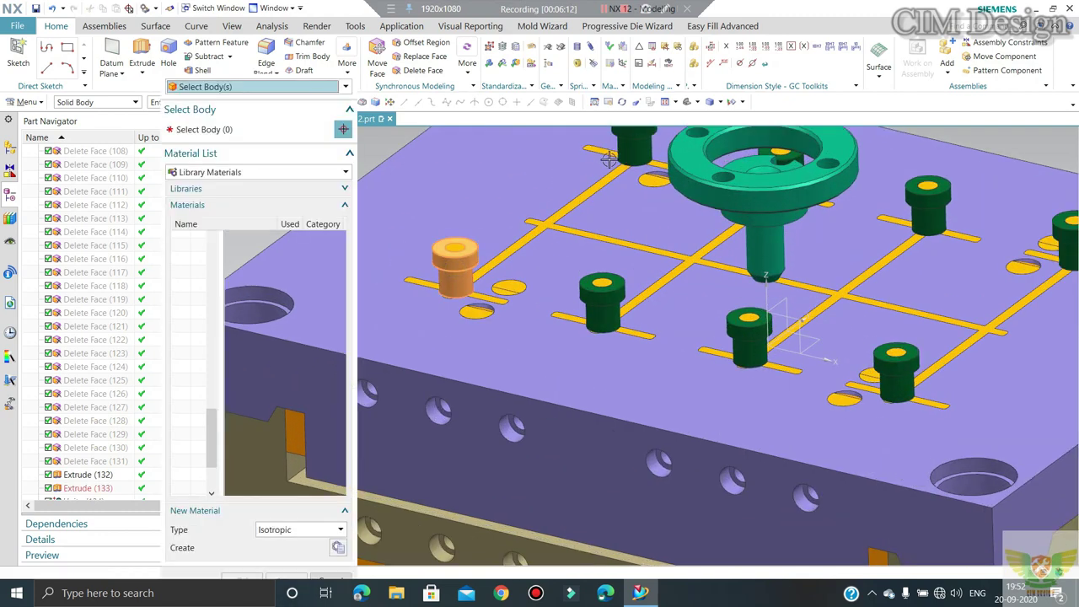
{"action": "key", "text": "Escape"}
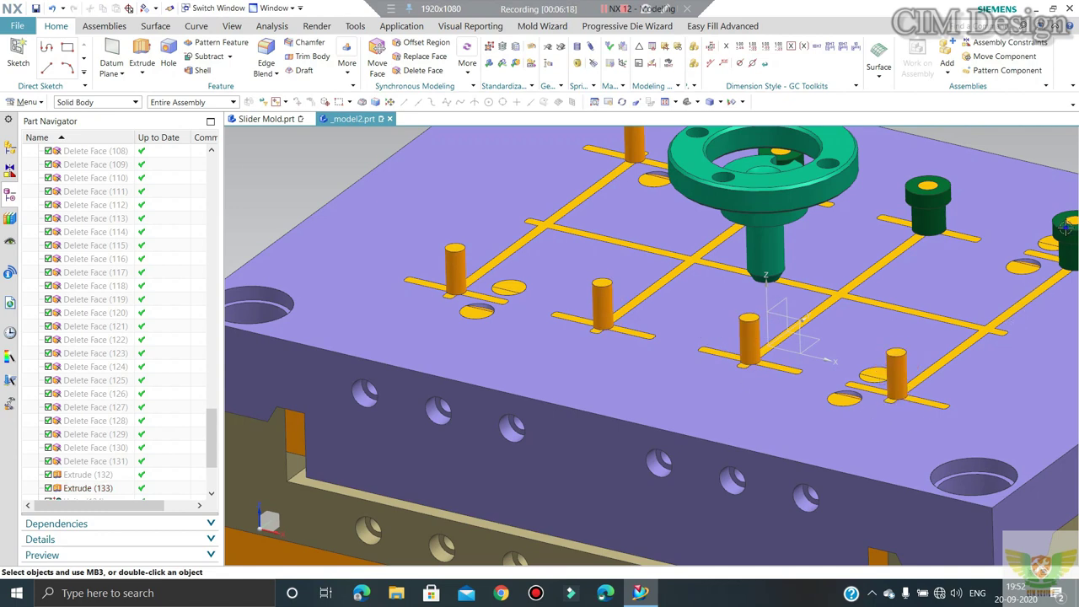
{"action": "scroll", "coordinate": [843, 190], "scroll_direction": "down", "scroll_amount": 5}
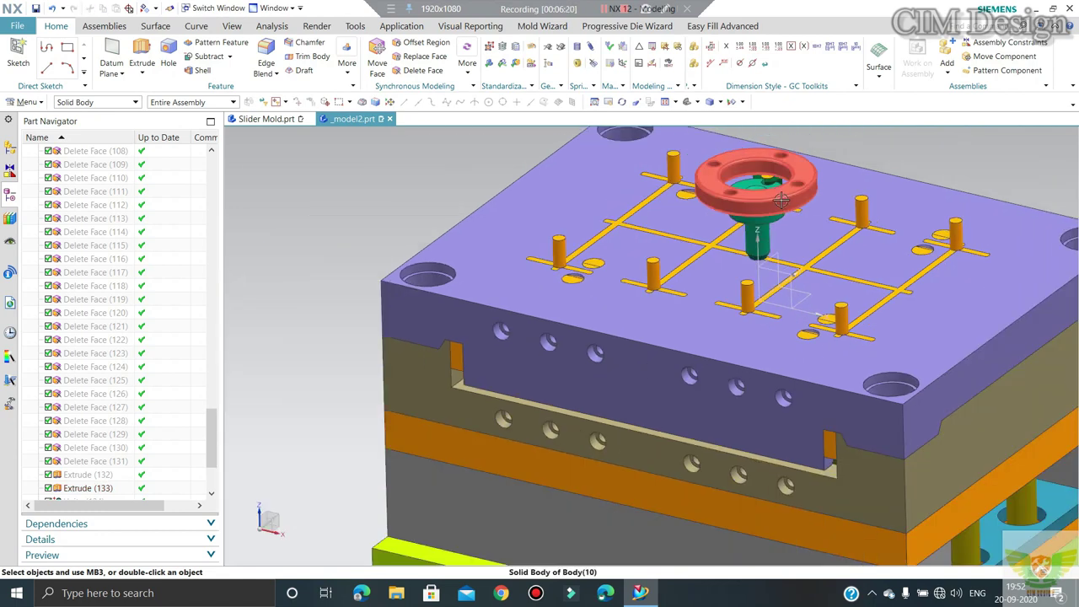
{"action": "middle_click_drag", "start_coordinate": [827, 194], "coordinate": [789, 180]}
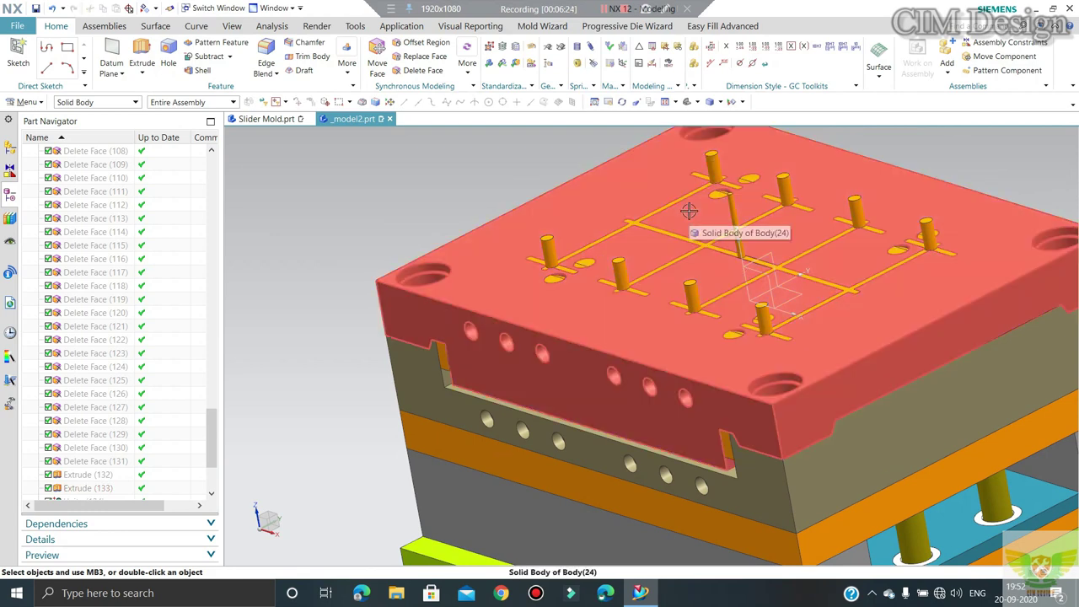
Step: Move the small pins to layer 1 through Edit Object Display
{"action": "key", "text": "ctrl+j"}
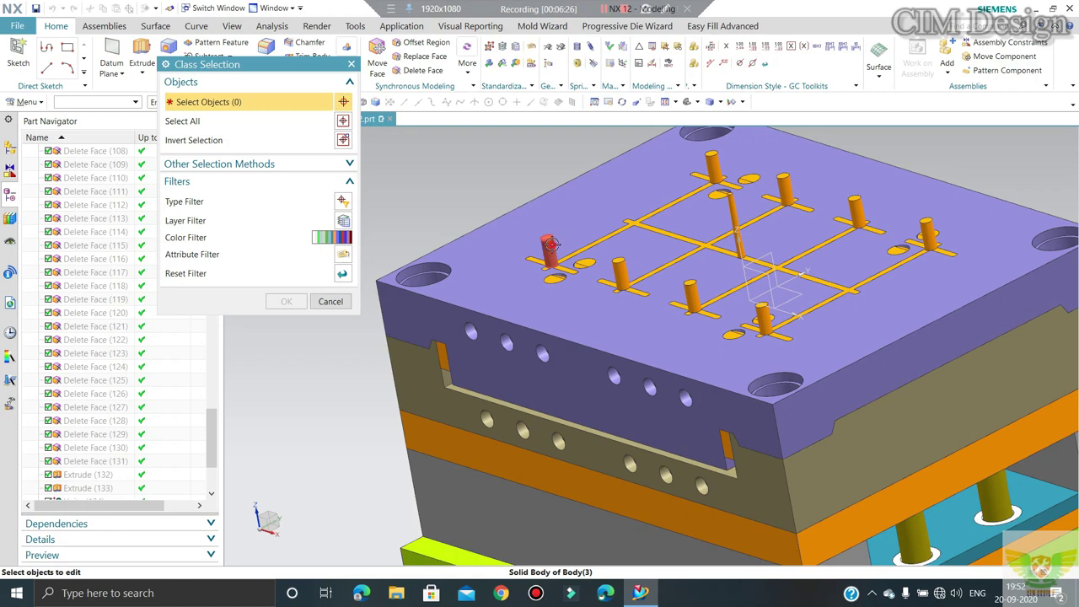
{"action": "left_click", "coordinate": [550, 244]}
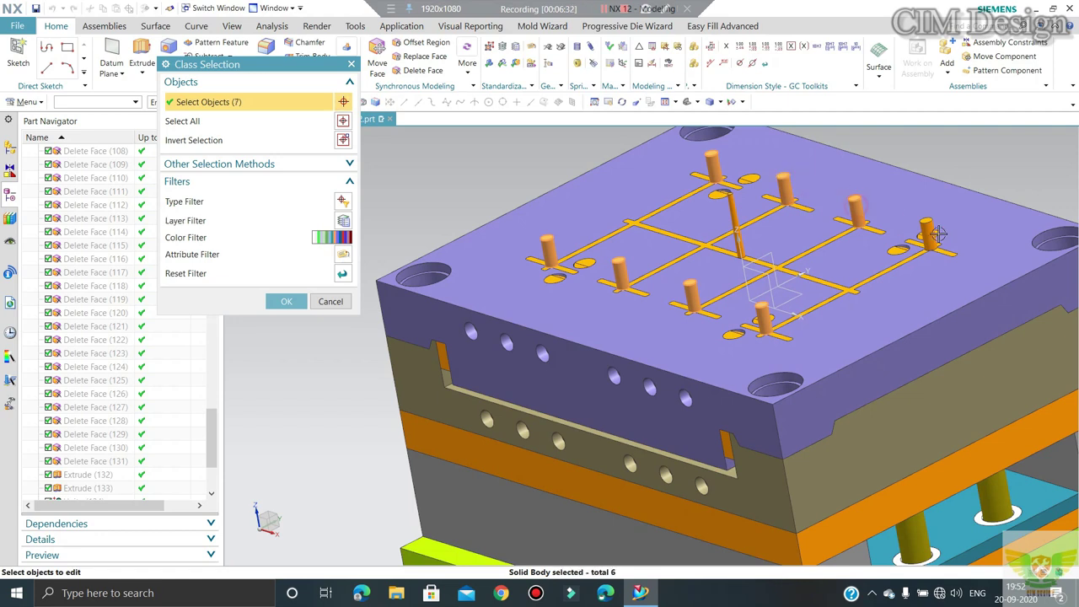
{"action": "middle_click", "coordinate": [692, 253]}
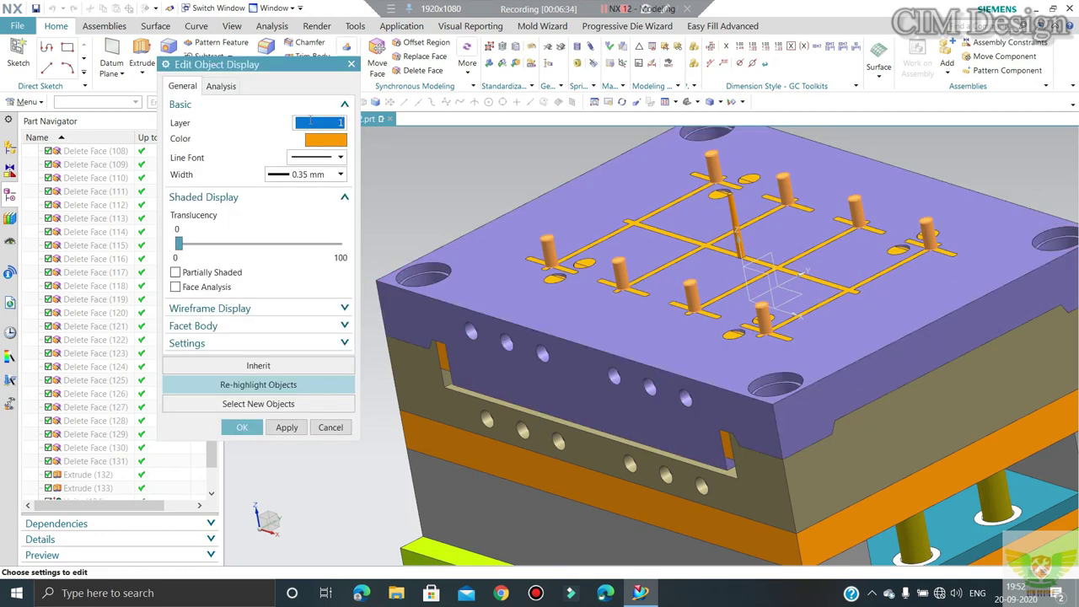
{"action": "key", "text": "Return"}
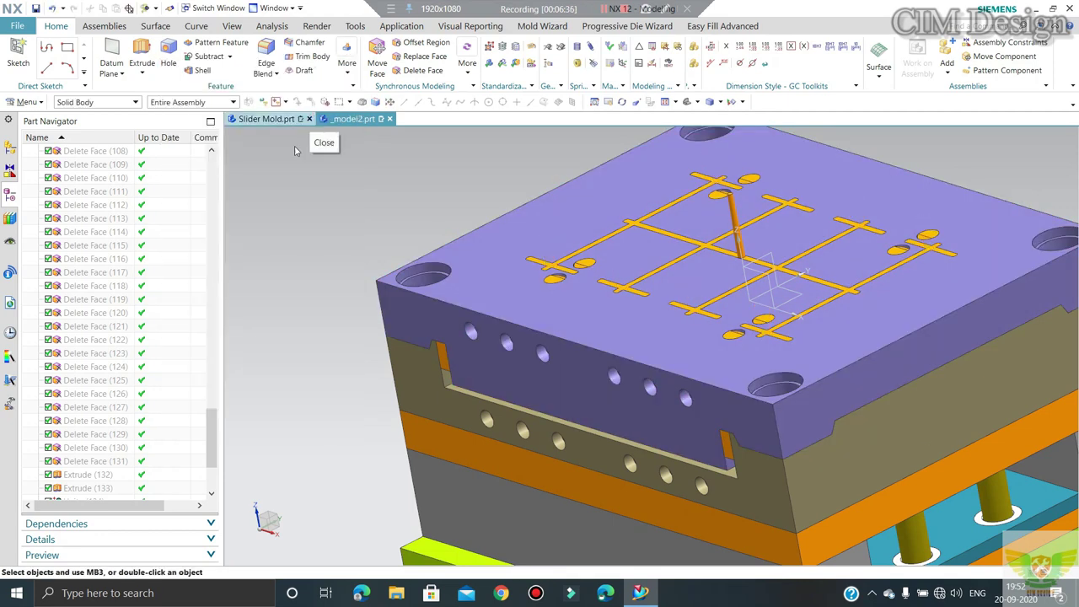
Step: Show the hidden top plate again
{"action": "key", "text": "ctrl+f"}
{"action": "middle_click_drag", "start_coordinate": [399, 267], "coordinate": [495, 229]}
{"action": "middle_click_drag", "start_coordinate": [571, 234], "coordinate": [561, 163]}
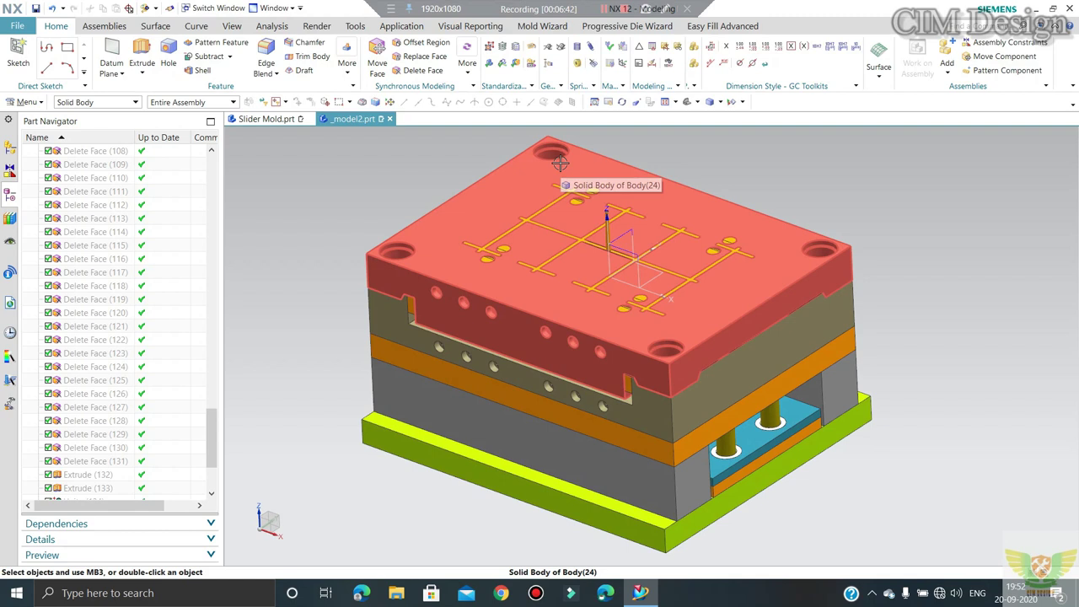
{"action": "key", "text": "ctrl+shift+k"}
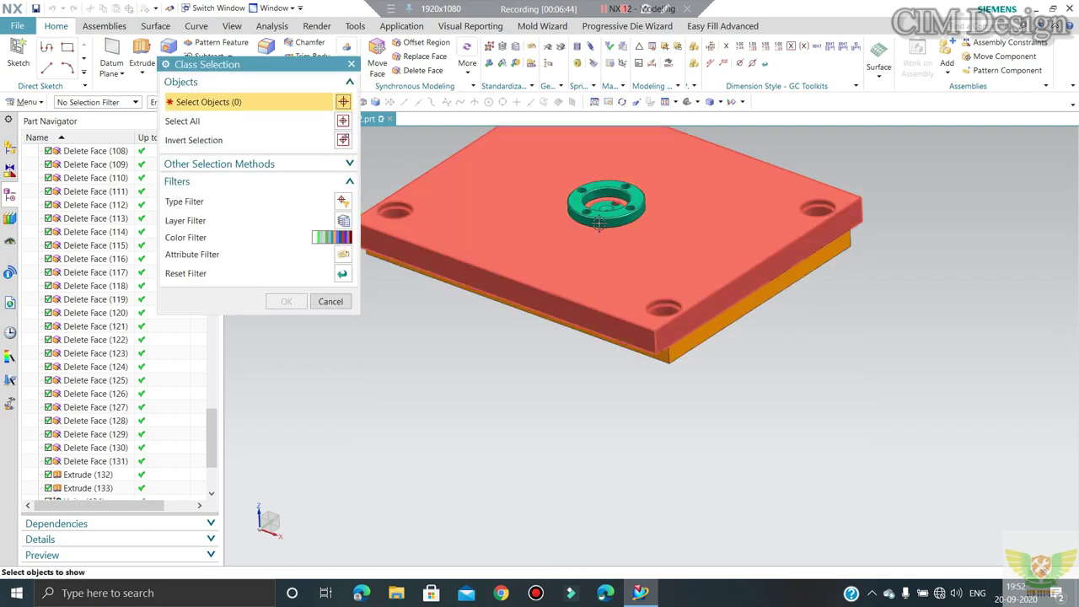
{"action": "mouse_move", "coordinate": [615, 311]}
{"action": "middle_mouse_down"}
{"action": "mouse_move", "coordinate": [618, 289]}
{"action": "mouse_move", "coordinate": [534, 282]}
{"action": "middle_mouse_up"}
{"action": "left_click", "coordinate": [609, 280]}
{"action": "middle_click", "coordinate": [610, 280]}
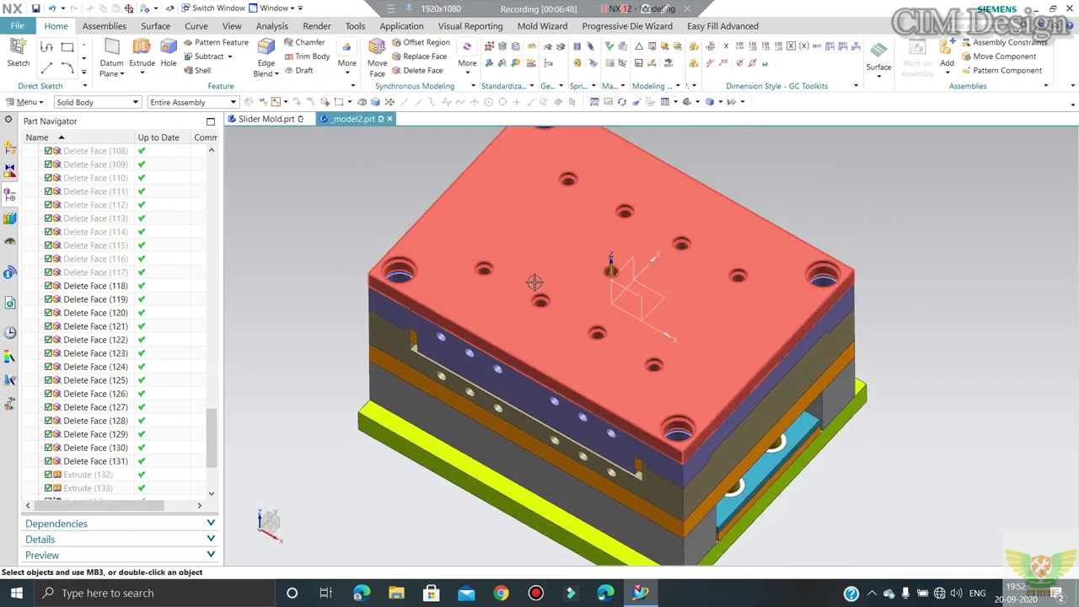
Step: Show the hidden green bushings on the plate
{"action": "scroll", "coordinate": [522, 293], "scroll_direction": "up", "scroll_amount": 5}
{"action": "scroll", "coordinate": [522, 293], "scroll_direction": "up", "scroll_amount": 2}
{"action": "key", "text": "ctrl+shift+k"}
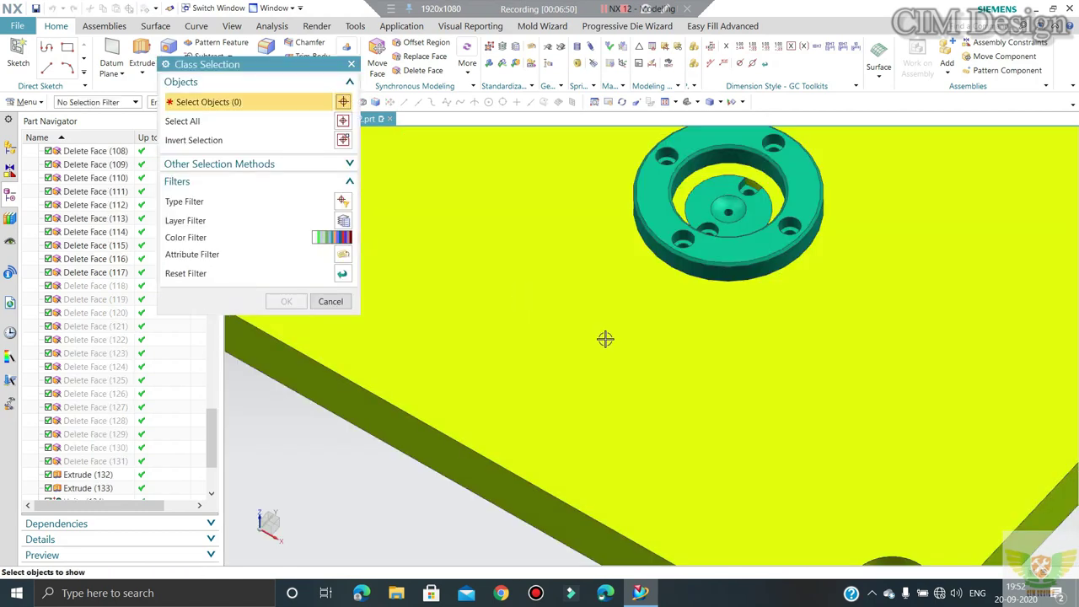
{"action": "scroll", "coordinate": [605, 338], "scroll_direction": "down", "scroll_amount": 5}
{"action": "mouse_move", "coordinate": [609, 259]}
{"action": "middle_mouse_down"}
{"action": "mouse_move", "coordinate": [736, 300]}
{"action": "mouse_move", "coordinate": [793, 264]}
{"action": "middle_mouse_up"}
{"action": "left_click_drag", "start_coordinate": [844, 195], "coordinate": [513, 406]}
{"action": "middle_click", "coordinate": [555, 377]}
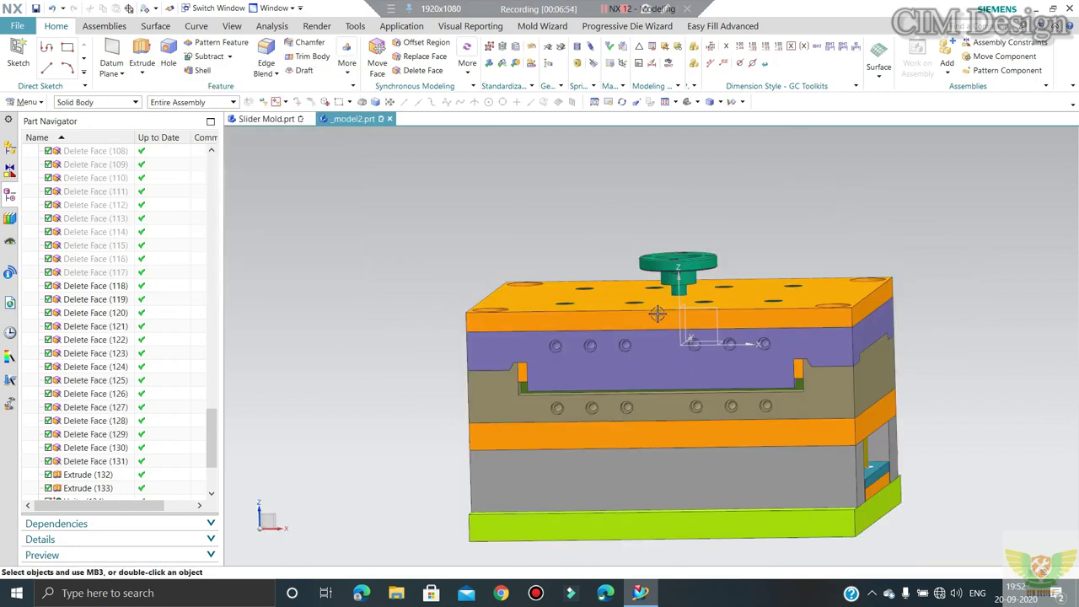
{"action": "key", "text": "Home"}
Step: Hide the locating ring and the part inside it
{"action": "left_click", "coordinate": [659, 287]}
{"action": "key", "text": "ctrl+b"}
{"action": "left_click", "coordinate": [662, 303]}
{"action": "key", "text": "ctrl+b"}
{"action": "scroll", "coordinate": [614, 316], "scroll_direction": "down", "scroll_amount": 1}
{"action": "scroll", "coordinate": [595, 351], "scroll_direction": "up", "scroll_amount": 1}
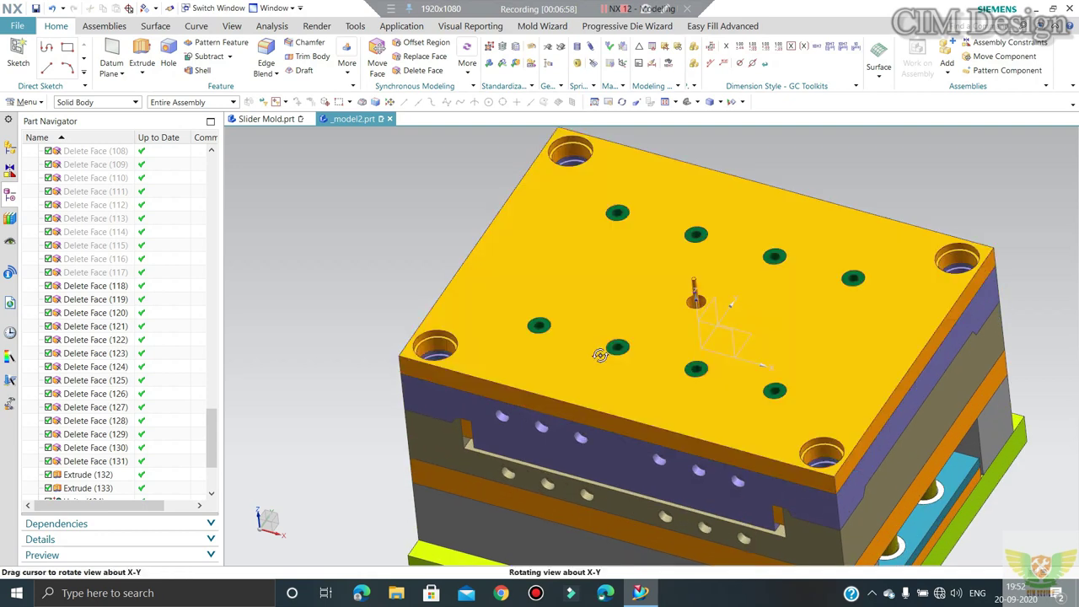
{"action": "middle_click_drag", "start_coordinate": [602, 352], "coordinate": [506, 376]}
{"action": "scroll", "coordinate": [456, 245], "scroll_direction": "up", "scroll_amount": 3}
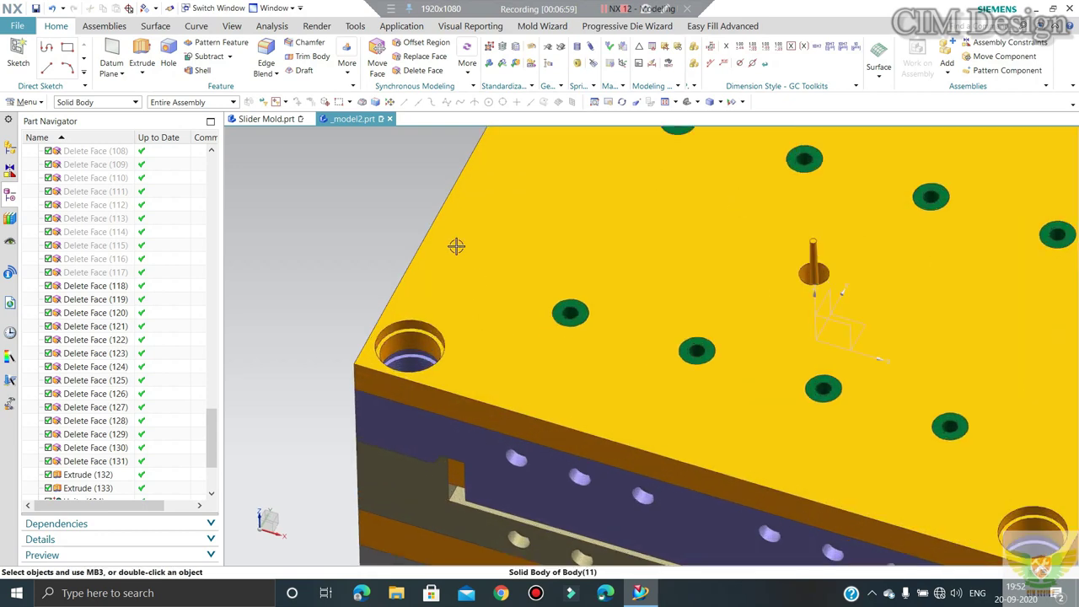
Step: Extrude the bushing hole's small circular edge with a start distance of 18 mm
{"action": "left_click", "coordinate": [141, 52]}
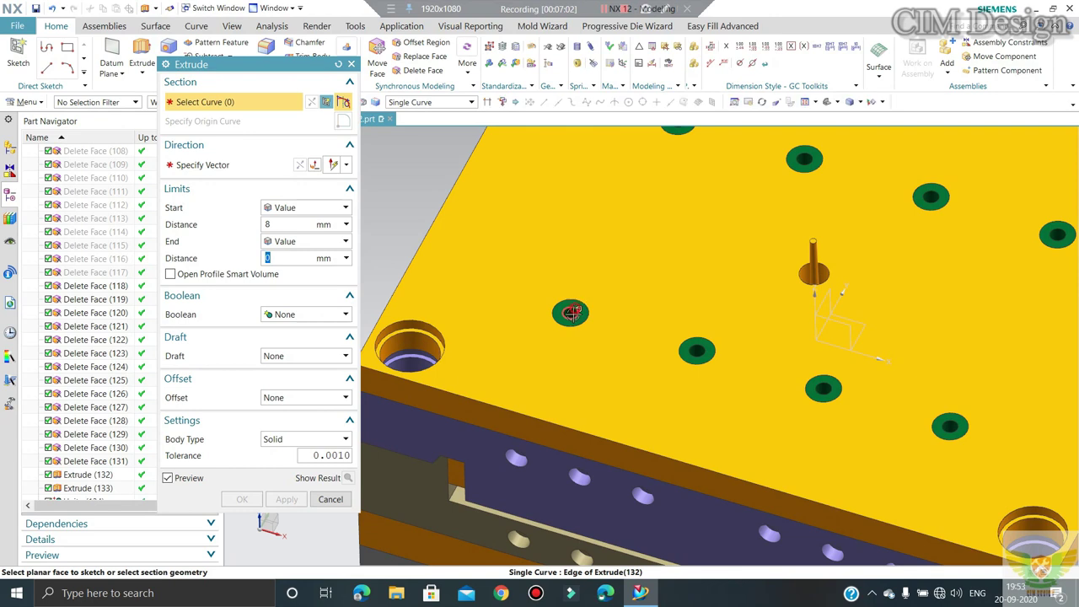
{"action": "left_click", "coordinate": [573, 314]}
{"action": "scroll", "coordinate": [621, 295], "scroll_direction": "down", "scroll_amount": 2}
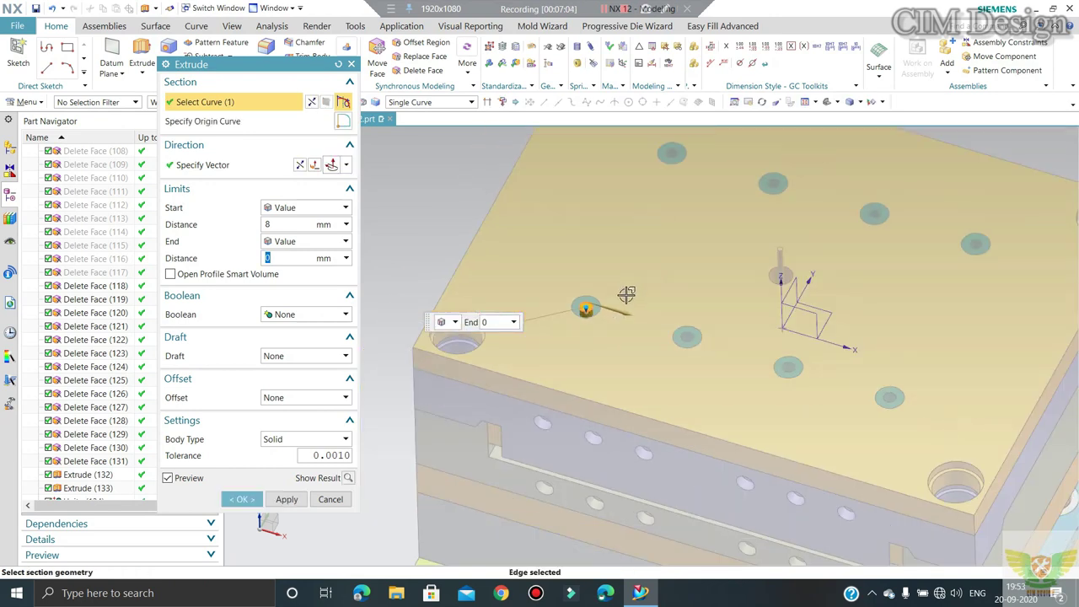
{"action": "scroll", "coordinate": [667, 181], "scroll_direction": "up", "scroll_amount": 3}
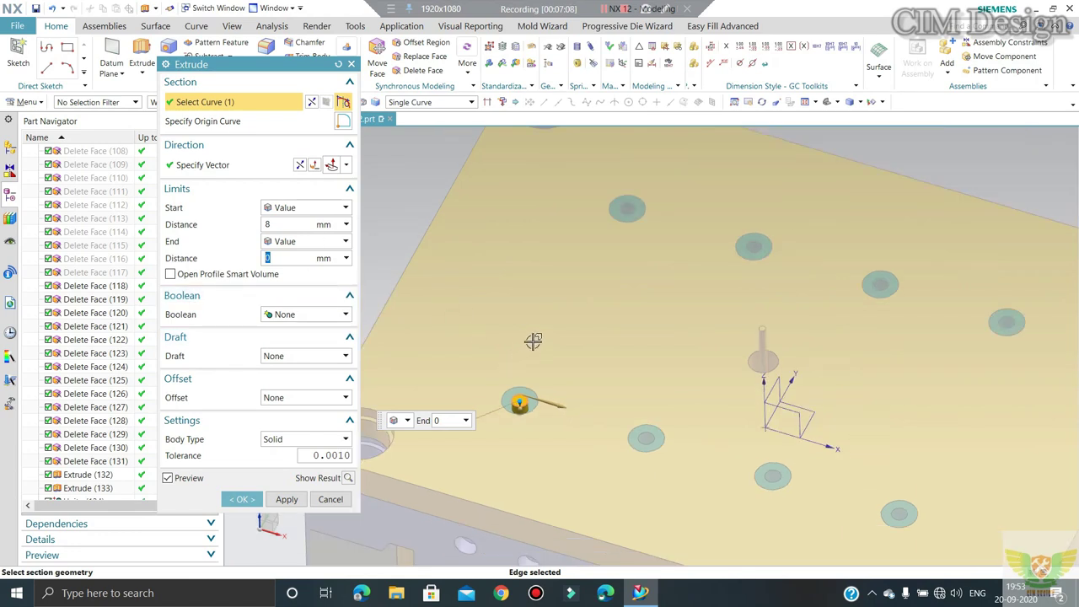
{"action": "scroll", "coordinate": [507, 361], "scroll_direction": "down", "scroll_amount": 3}
{"action": "key", "text": "ctrl+alt+t"}
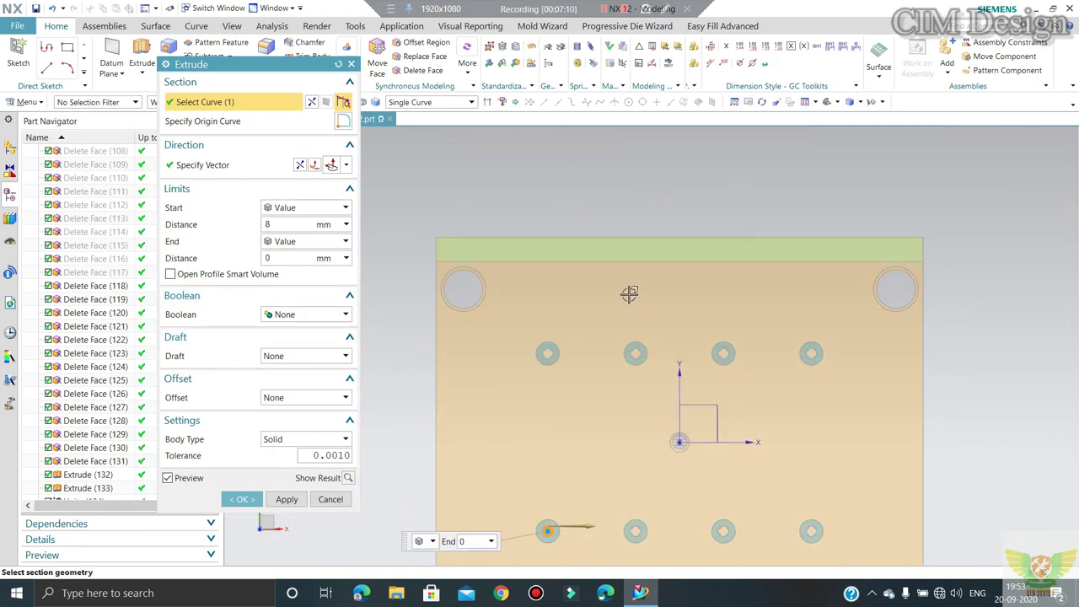
{"action": "middle_click_drag", "start_coordinate": [629, 295], "coordinate": [539, 219]}
{"action": "key", "text": "ctrl+alt+f"}
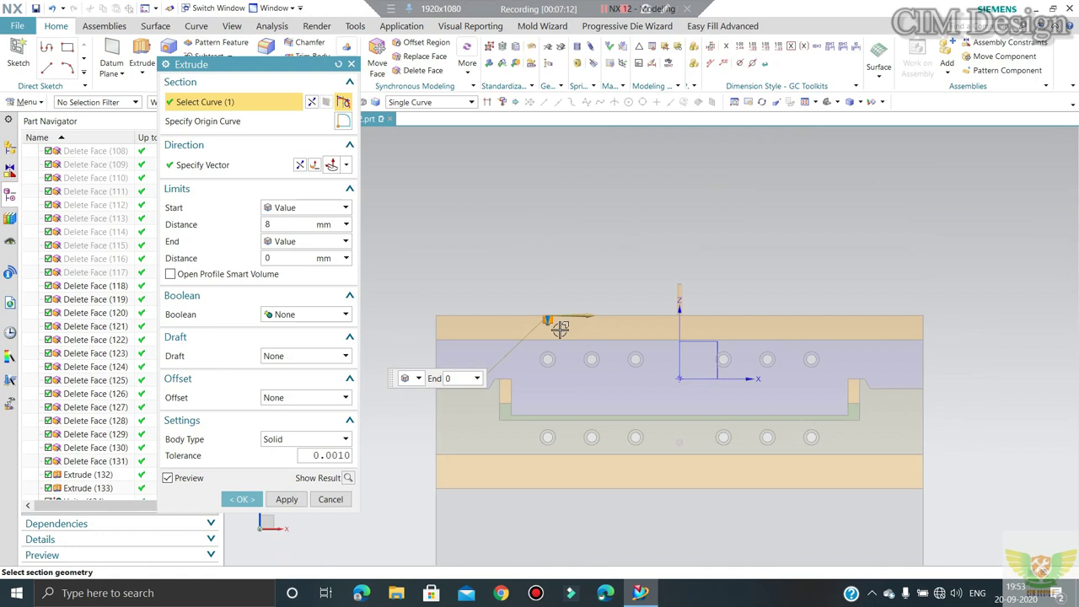
{"action": "scroll", "coordinate": [540, 338], "scroll_direction": "up", "scroll_amount": 3}
{"action": "scroll", "coordinate": [531, 333], "scroll_direction": "up", "scroll_amount": 1}
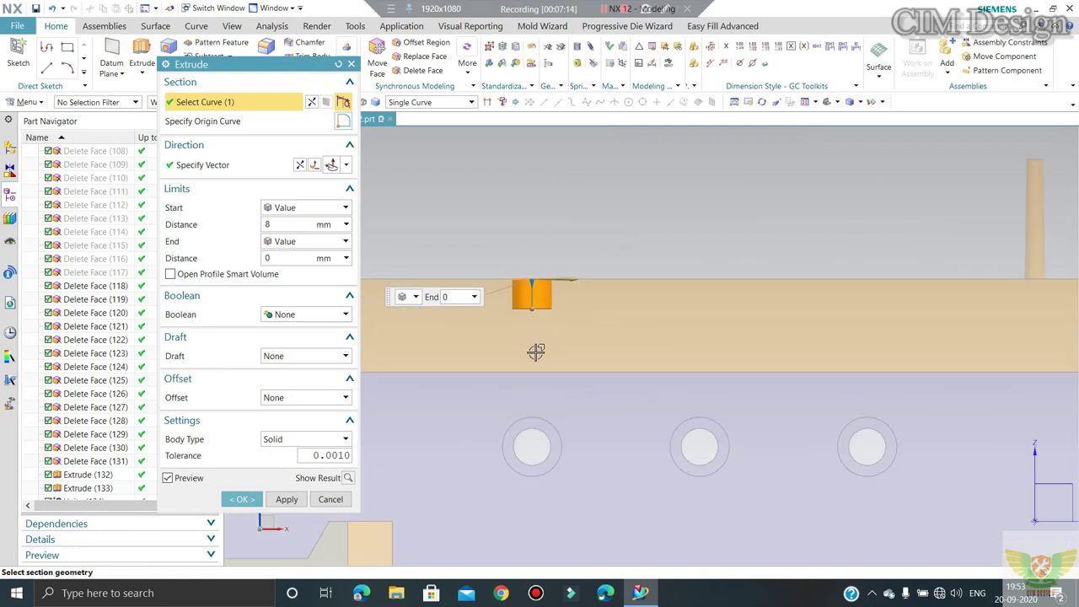
{"action": "scroll", "coordinate": [535, 352], "scroll_direction": "up", "scroll_amount": 1}
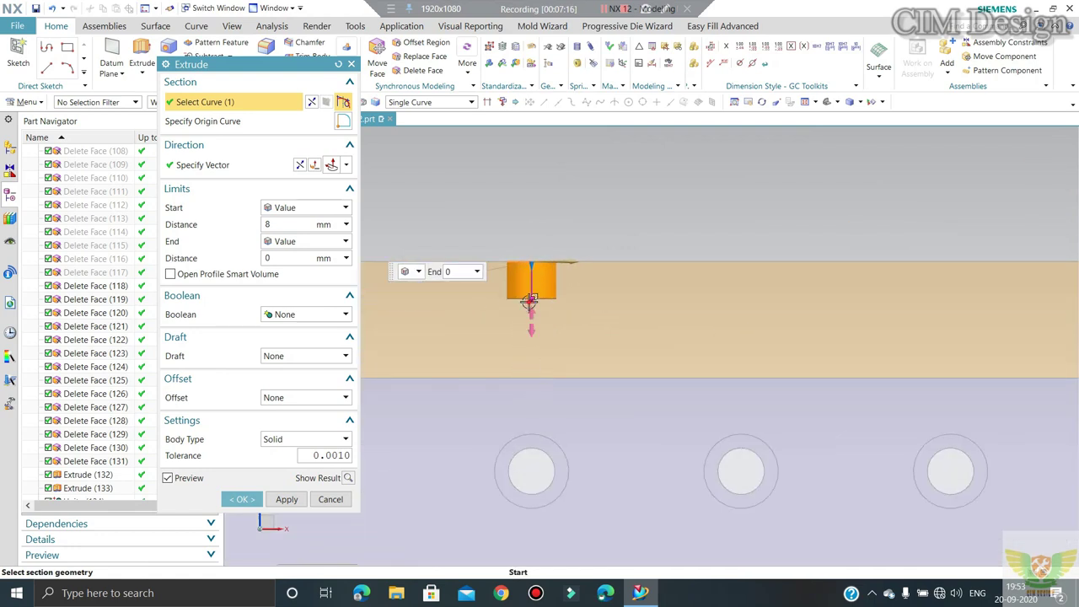
{"action": "left_click_drag", "start_coordinate": [529, 301], "coordinate": [531, 334]}
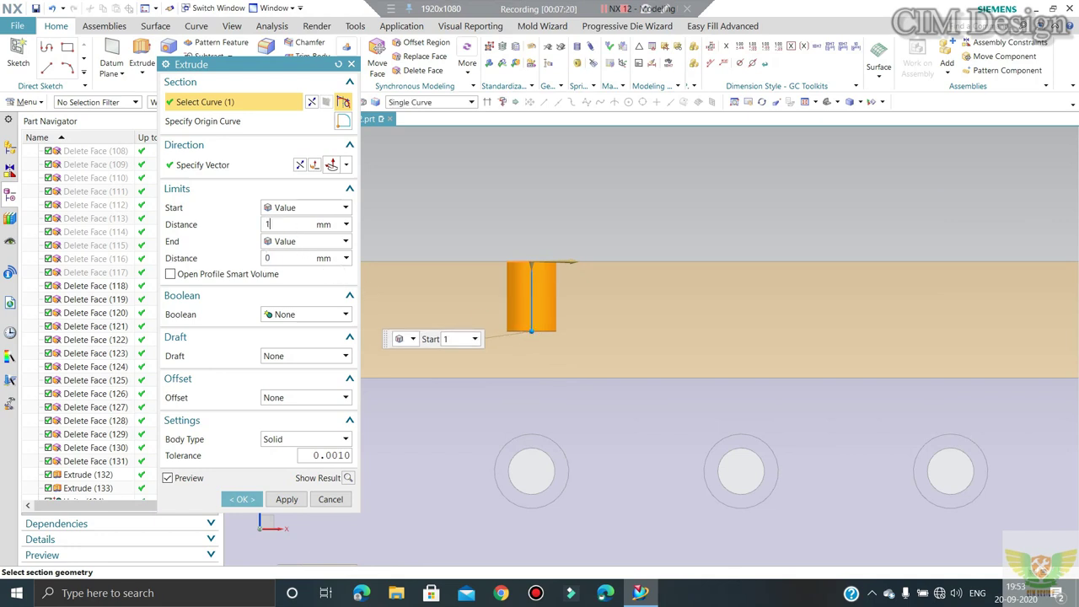
{"action": "type", "text": "8"}
{"action": "key", "text": "Return"}
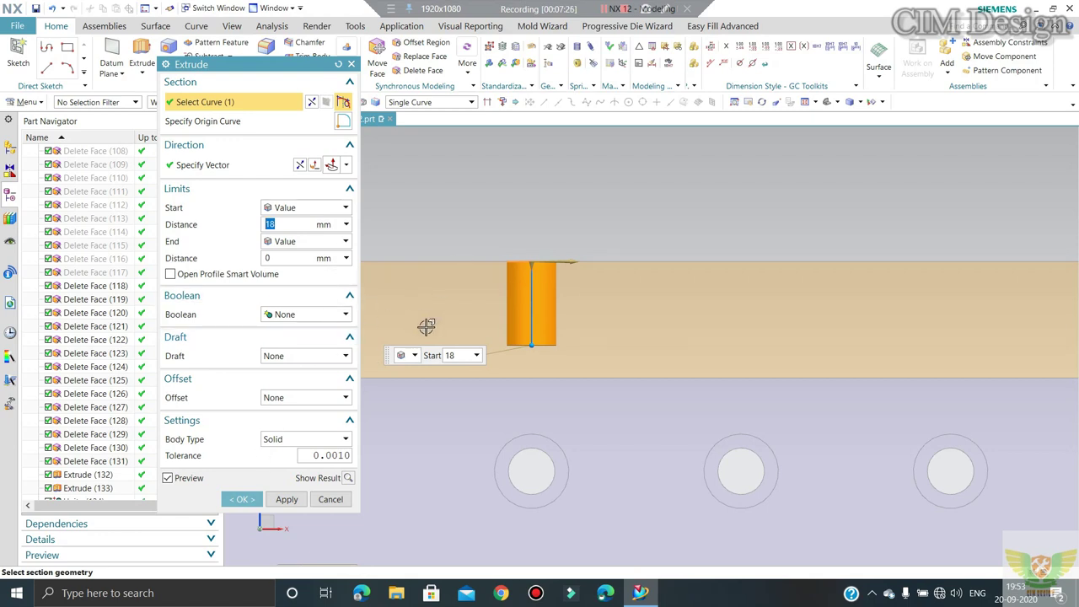
Step: Show the hidden top plate and finish the pin shaft with an end of -35 mm
{"action": "left_click", "coordinate": [292, 258]}
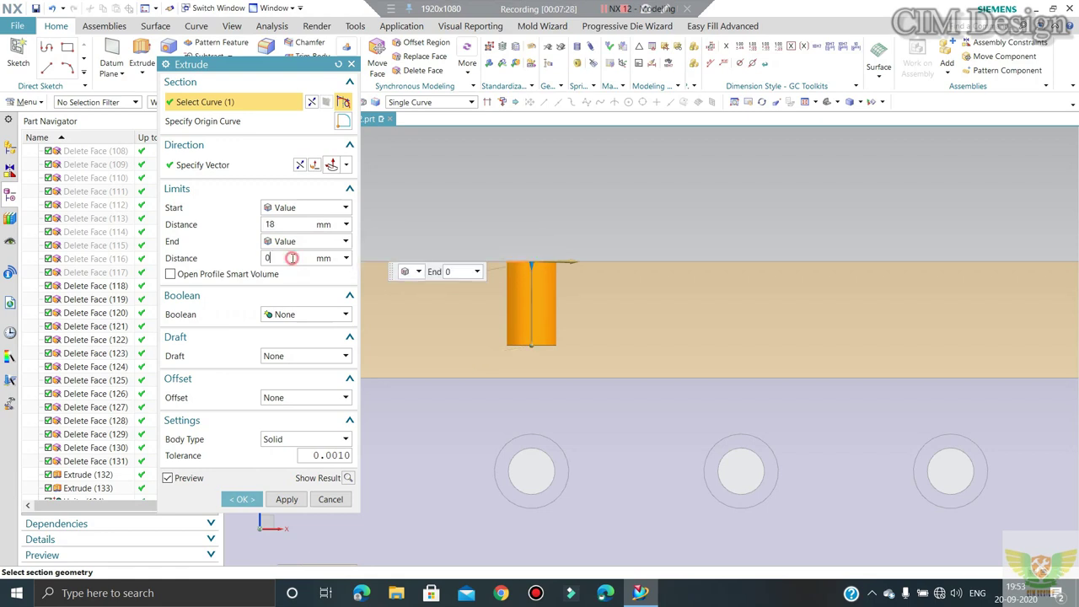
{"action": "type", "text": "-25"}
{"action": "key", "text": "Return"}
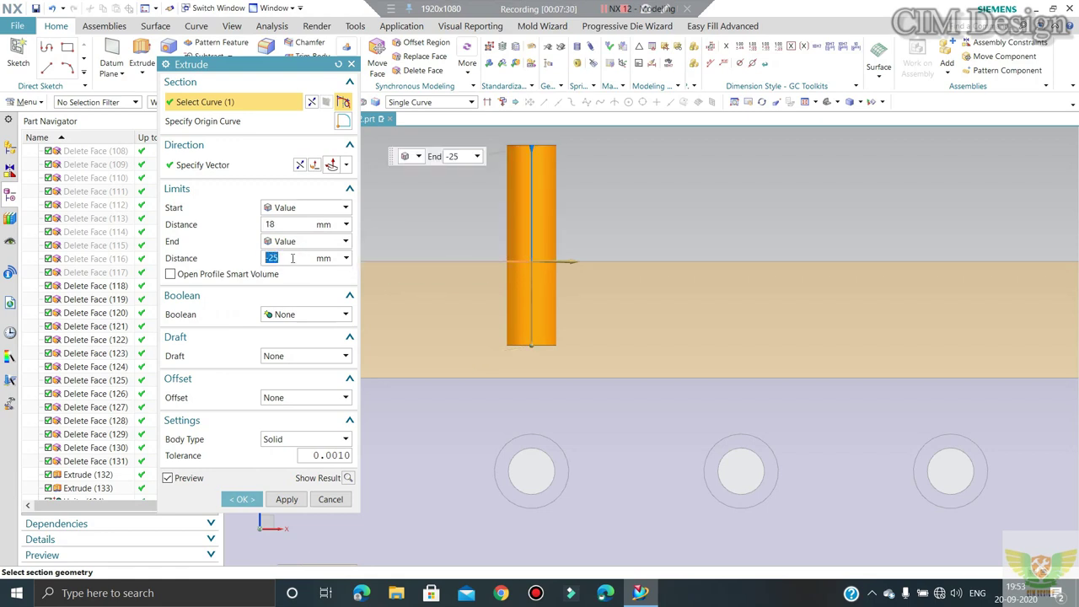
{"action": "key", "text": "ctrl+shift+k"}
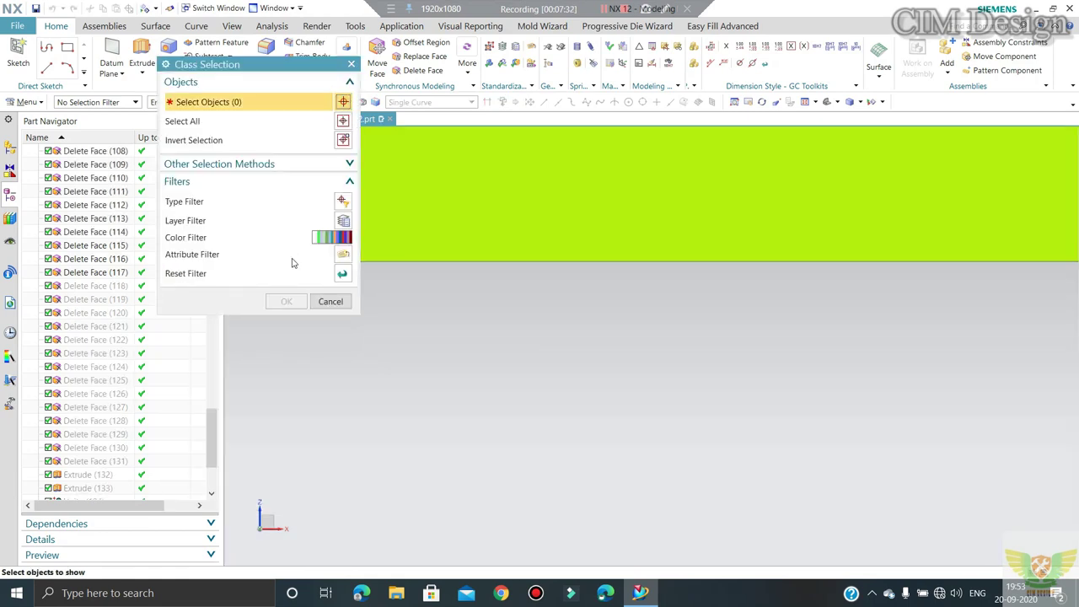
{"action": "left_click", "coordinate": [600, 310]}
{"action": "middle_click", "coordinate": [549, 345]}
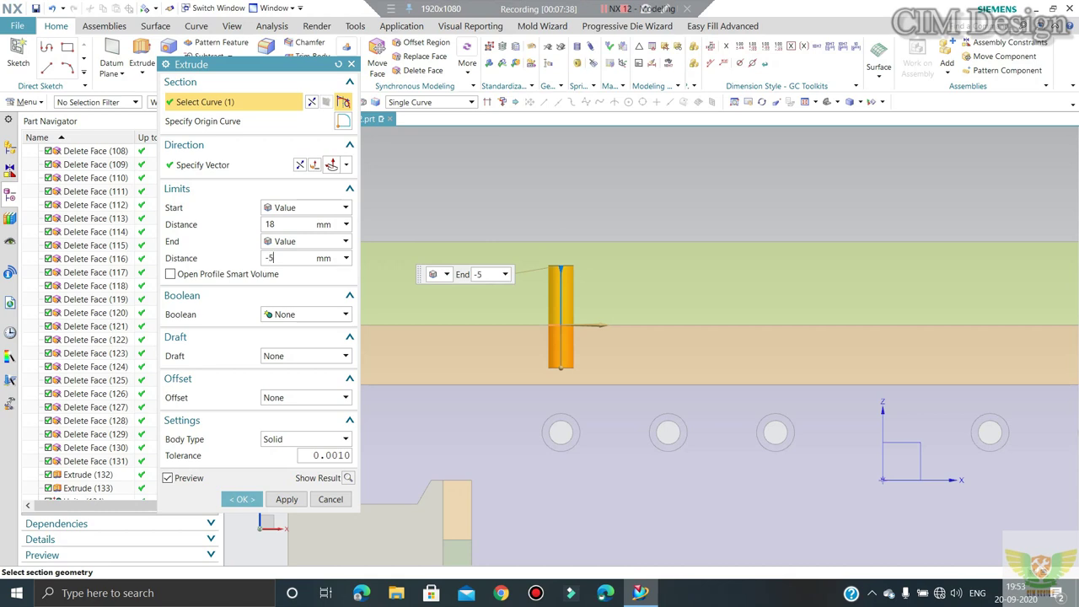
{"action": "type", "text": "-35"}
{"action": "key", "text": "Return"}
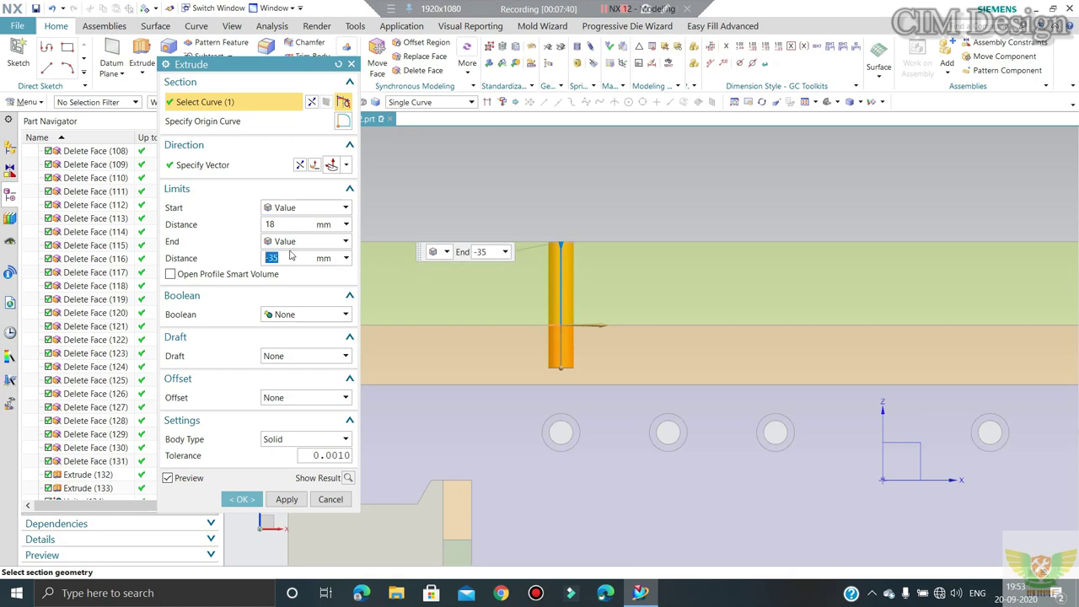
{"action": "left_click", "coordinate": [243, 500]}
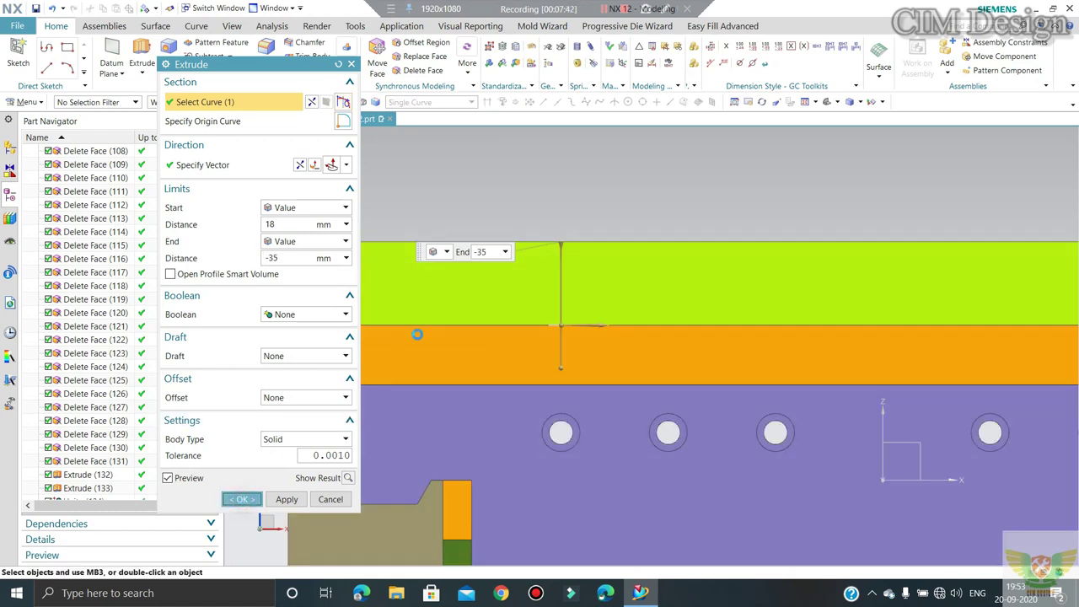
Step: Extrude the shaft's top circular edge with start 8 mm and end 0
{"action": "mouse_move", "coordinate": [495, 280]}
{"action": "middle_mouse_down"}
{"action": "mouse_move", "coordinate": [480, 289]}
{"action": "mouse_move", "coordinate": [491, 344]}
{"action": "middle_mouse_up"}
{"action": "scroll", "coordinate": [490, 344], "scroll_direction": "up", "scroll_amount": 3}
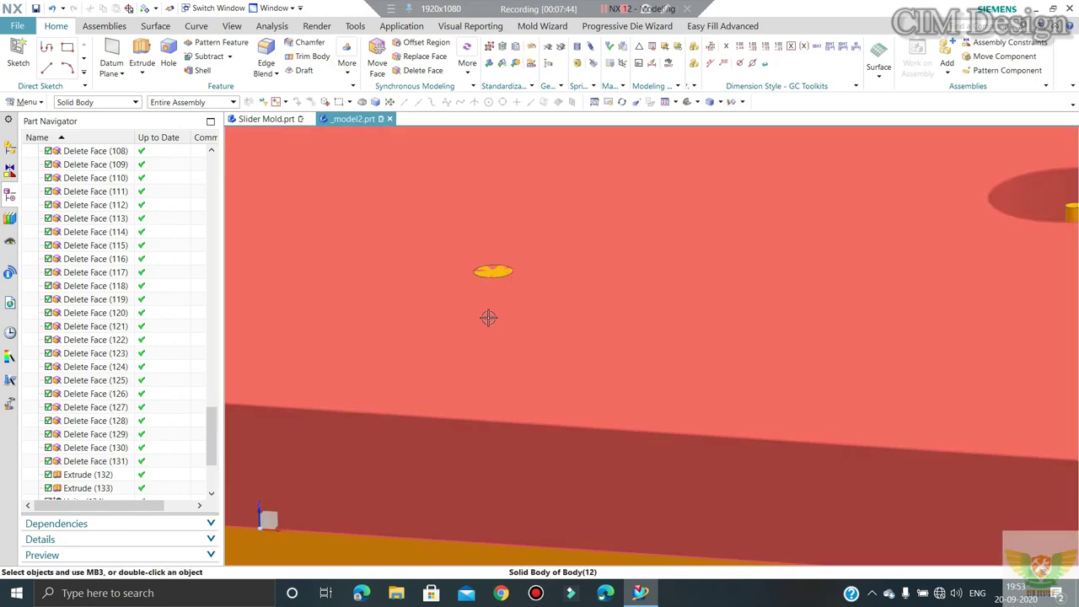
{"action": "key", "text": "x"}
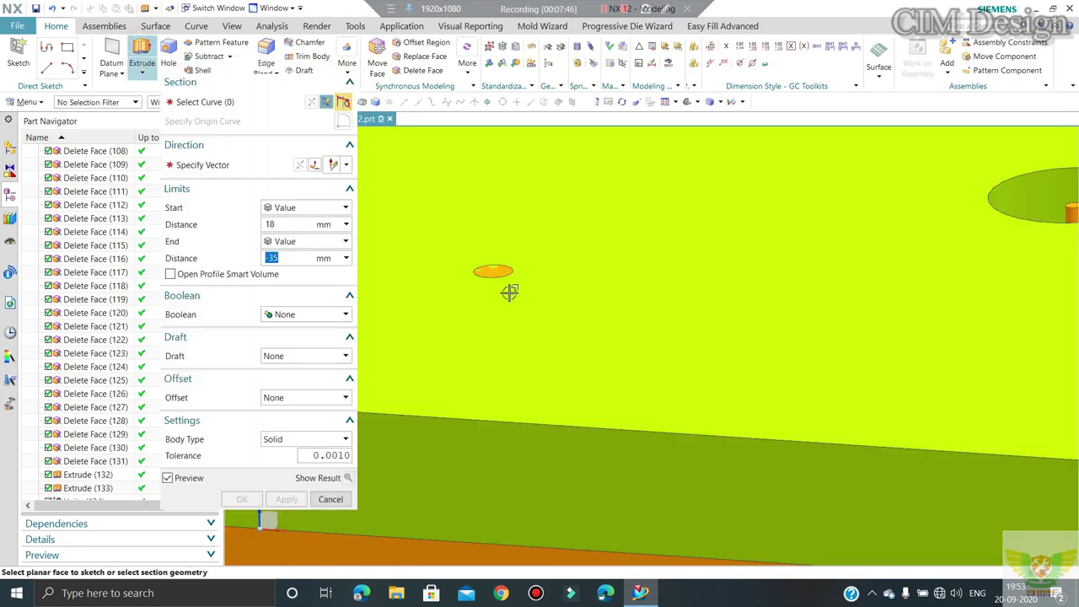
{"action": "left_click", "coordinate": [507, 272]}
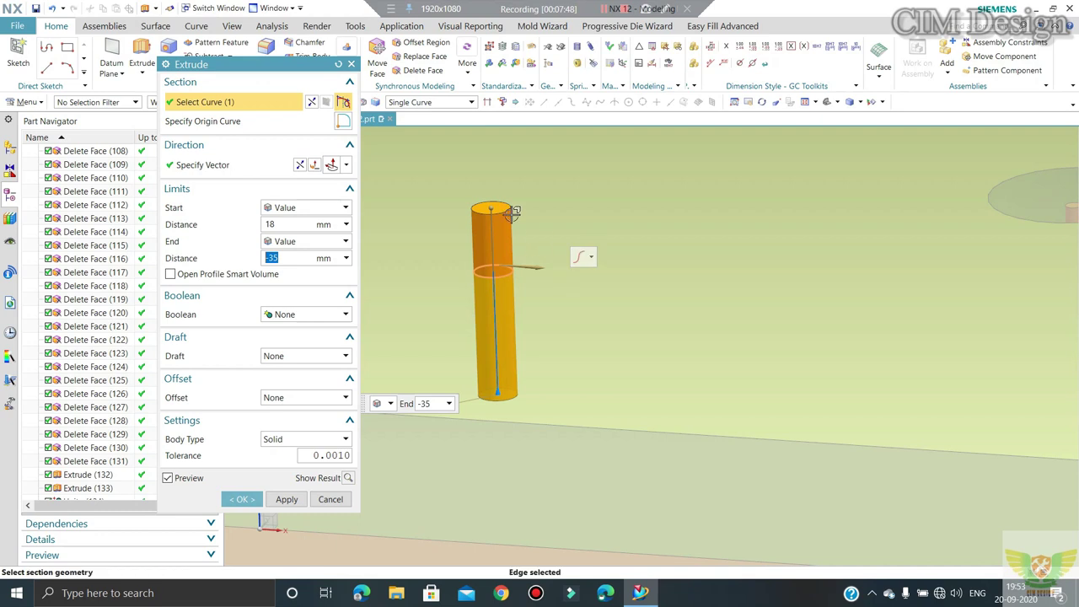
{"action": "type", "text": "0"}
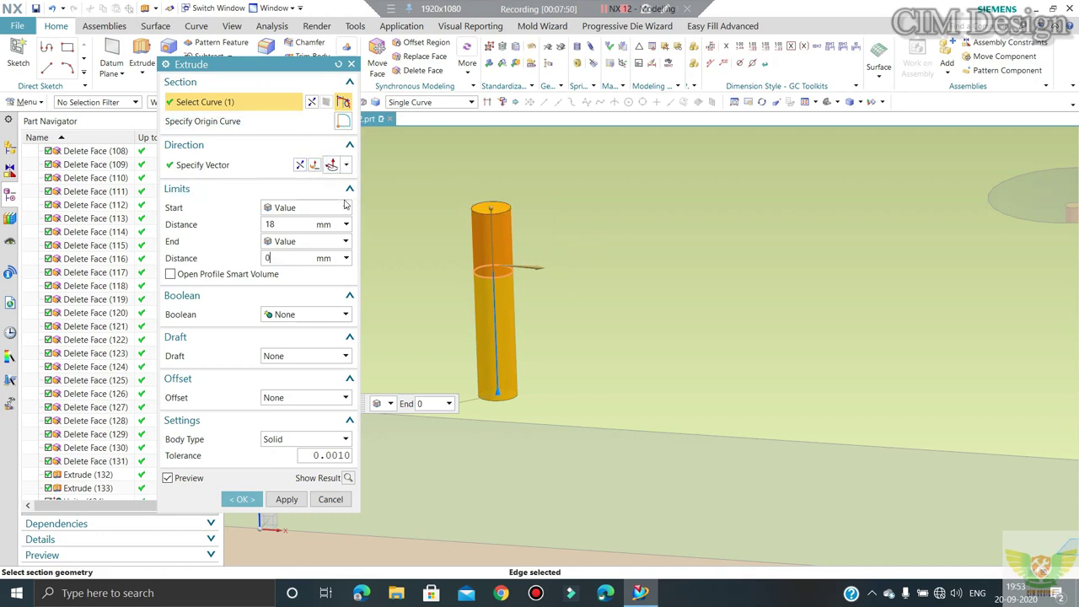
{"action": "left_click", "coordinate": [302, 228]}
{"action": "type", "text": "8"}
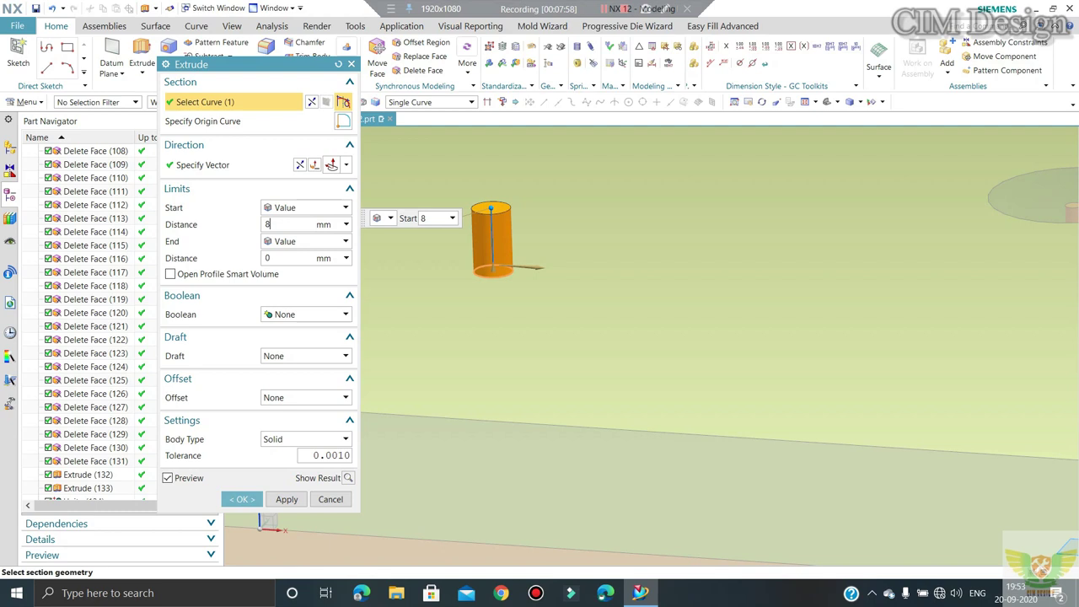
{"action": "key", "text": "Return"}
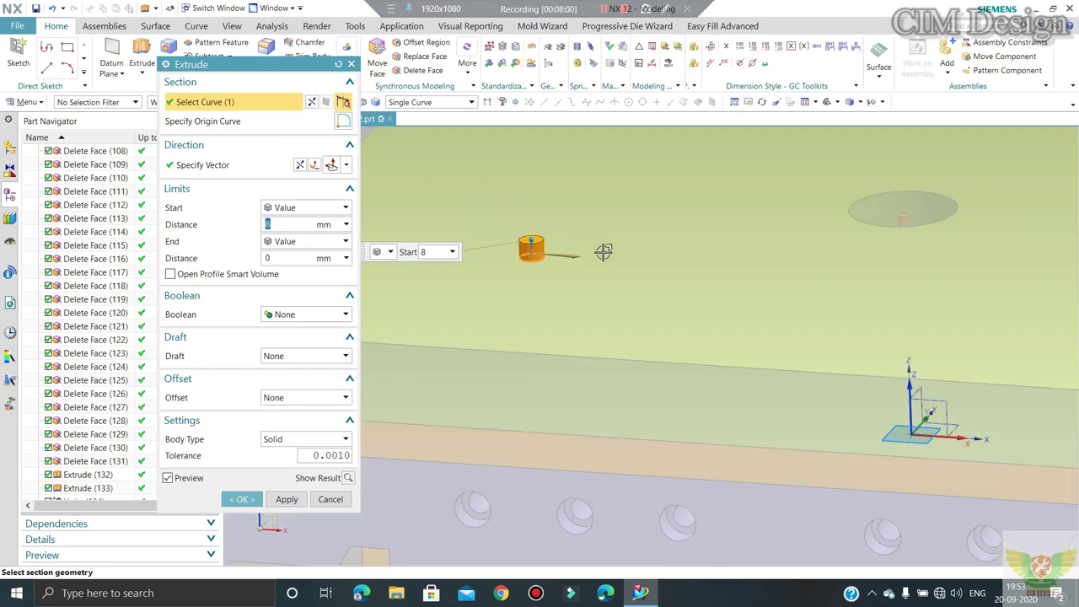
Step: Reverse the direction and add a 3 mm single-sided offset to create the wider pin head
{"action": "scroll", "coordinate": [601, 232], "scroll_direction": "down", "scroll_amount": 5}
{"action": "key", "text": "ctrl+alt+f"}
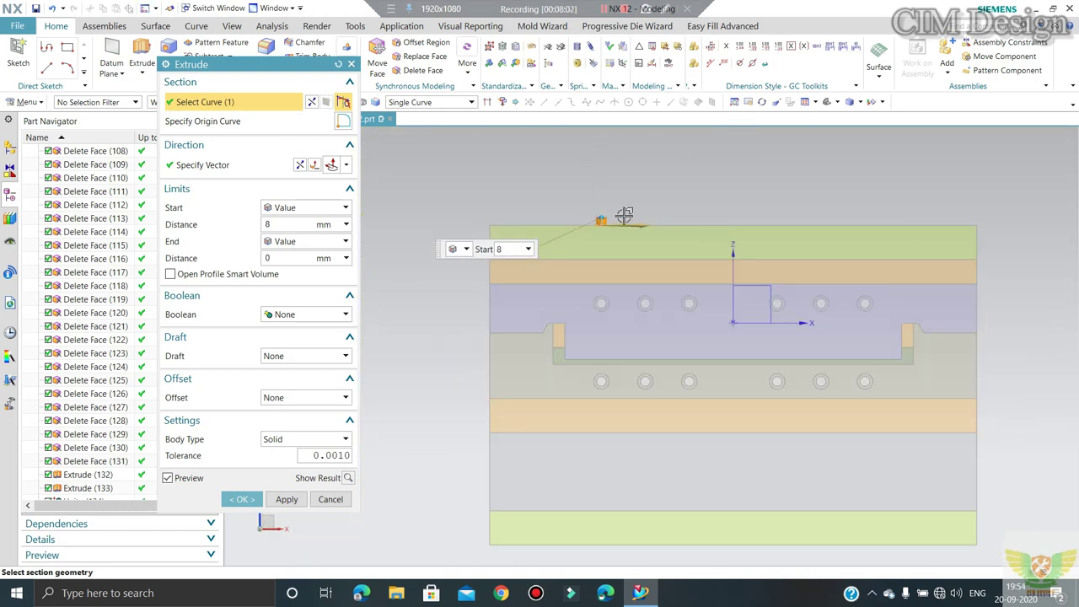
{"action": "scroll", "coordinate": [621, 213], "scroll_direction": "up", "scroll_amount": 3}
{"action": "scroll", "coordinate": [622, 214], "scroll_direction": "up", "scroll_amount": 2}
{"action": "left_click", "coordinate": [300, 165]}
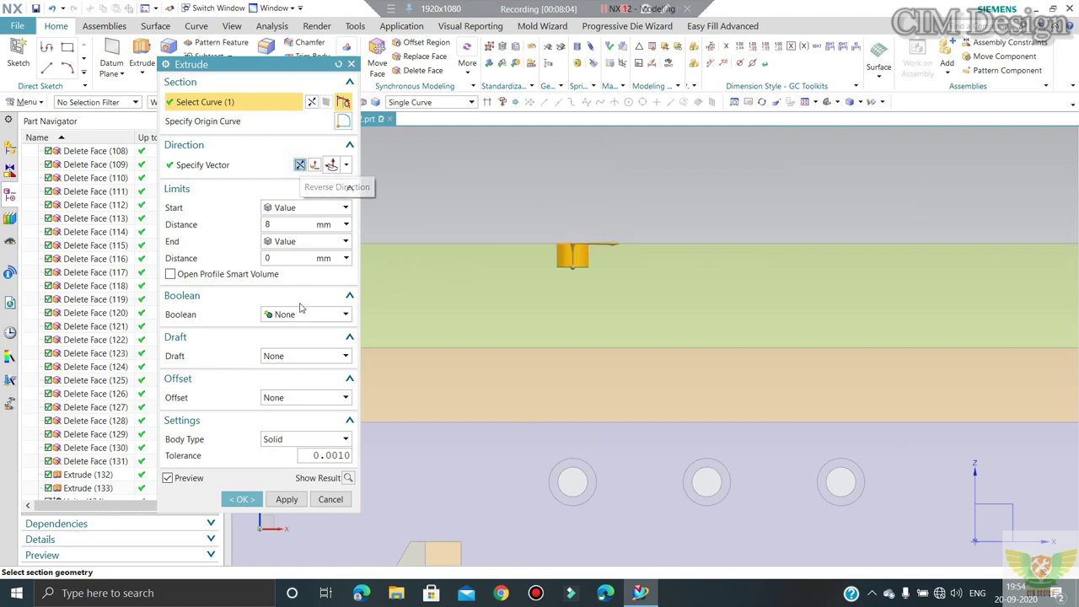
{"action": "left_click", "coordinate": [291, 397]}
{"action": "left_click", "coordinate": [295, 431]}
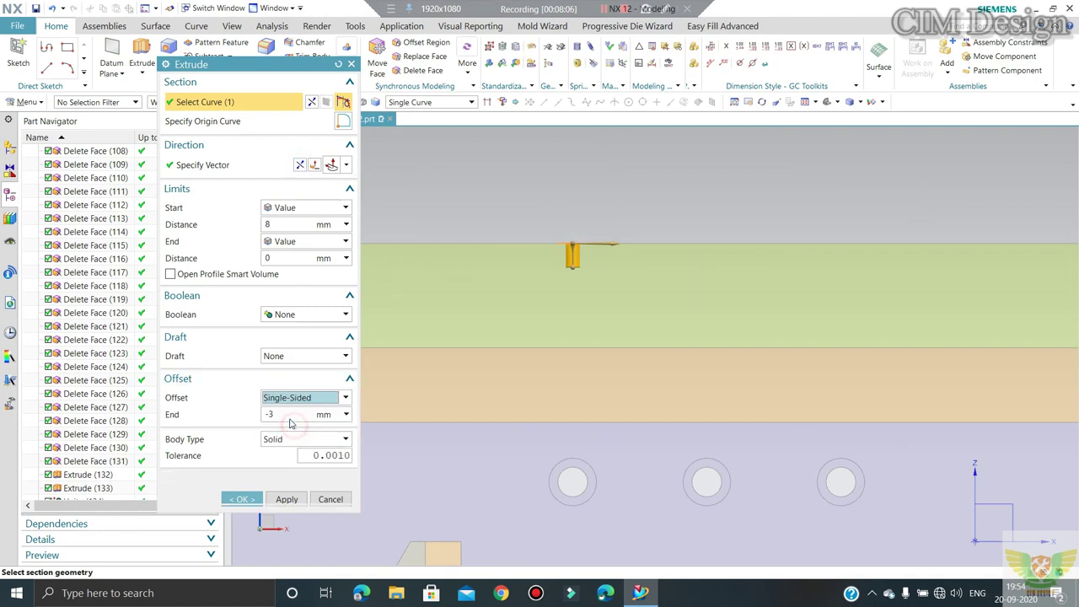
{"action": "left_click", "coordinate": [290, 415]}
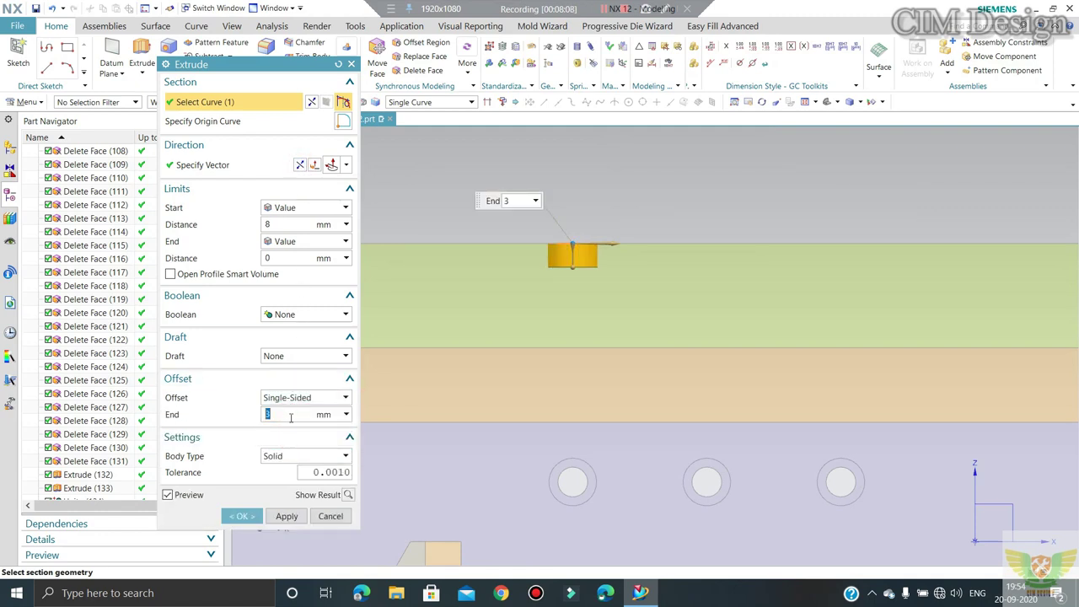
{"action": "left_click", "coordinate": [242, 517]}
{"action": "mouse_move", "coordinate": [468, 314]}
{"action": "middle_mouse_down"}
{"action": "mouse_move", "coordinate": [500, 395]}
{"action": "mouse_move", "coordinate": [498, 385]}
{"action": "middle_mouse_up"}
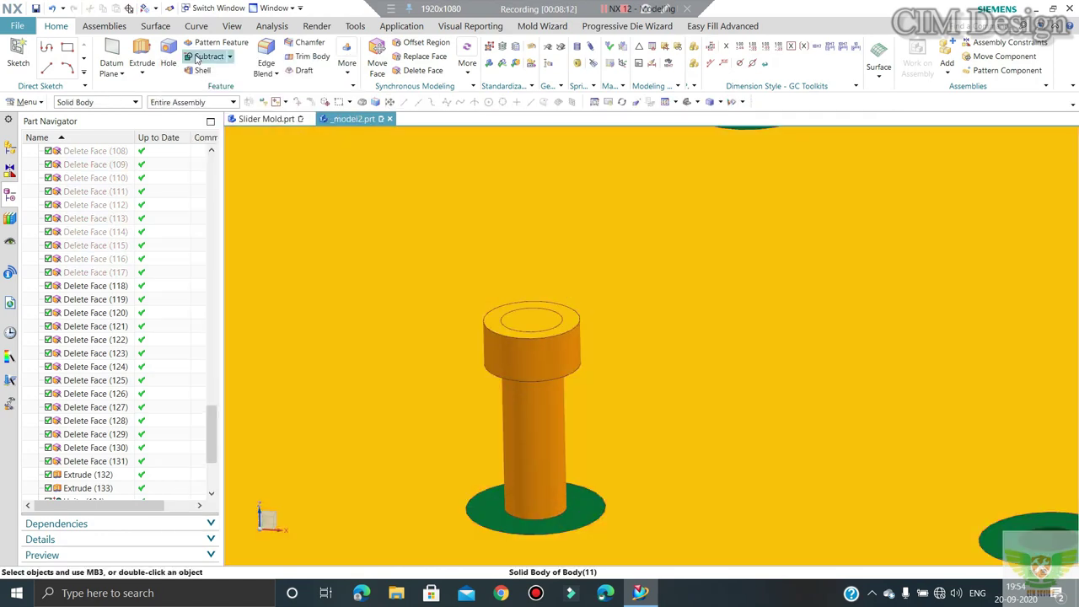
Step: Start a Unite on the pin body, then cancel it
{"action": "left_click", "coordinate": [232, 59]}
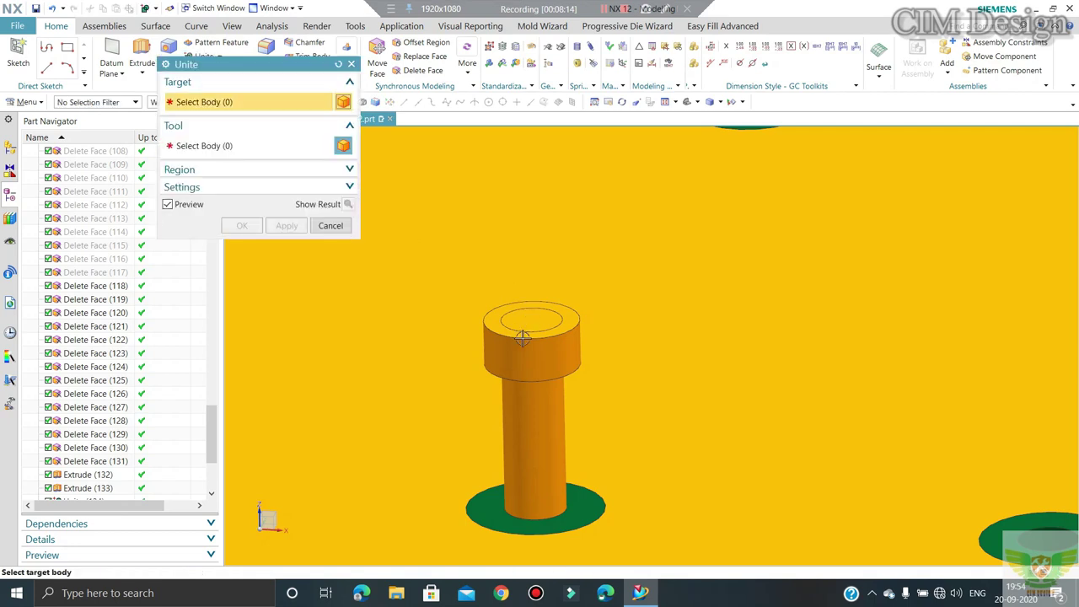
{"action": "left_click", "coordinate": [530, 409]}
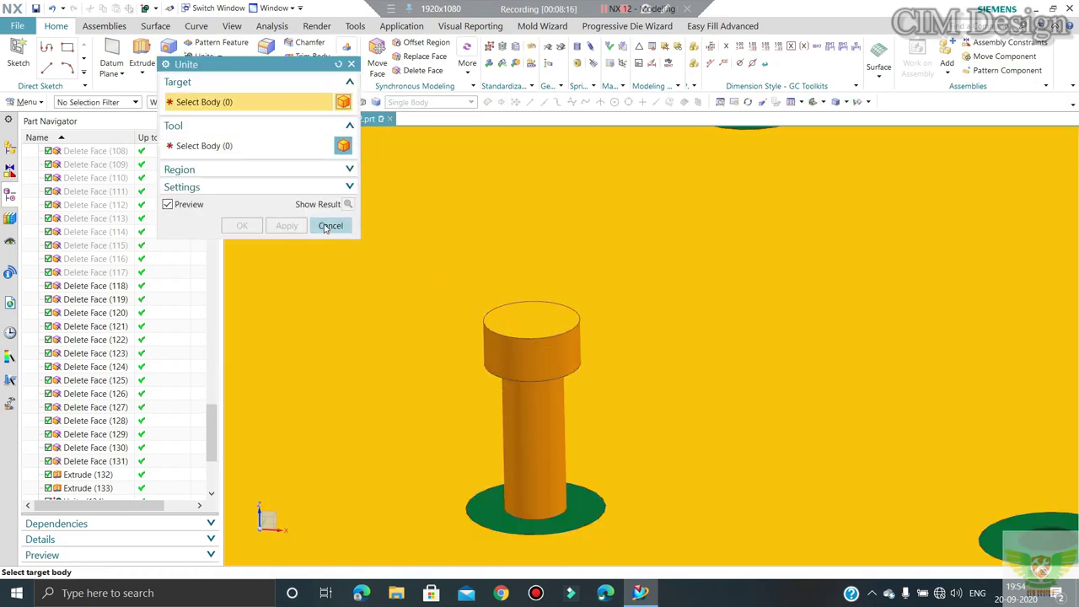
{"action": "left_click", "coordinate": [330, 225]}
Step: Recolour the headed pin red through Edit Object Display
{"action": "key", "text": "ctrl+j"}
{"action": "left_click", "coordinate": [495, 321]}
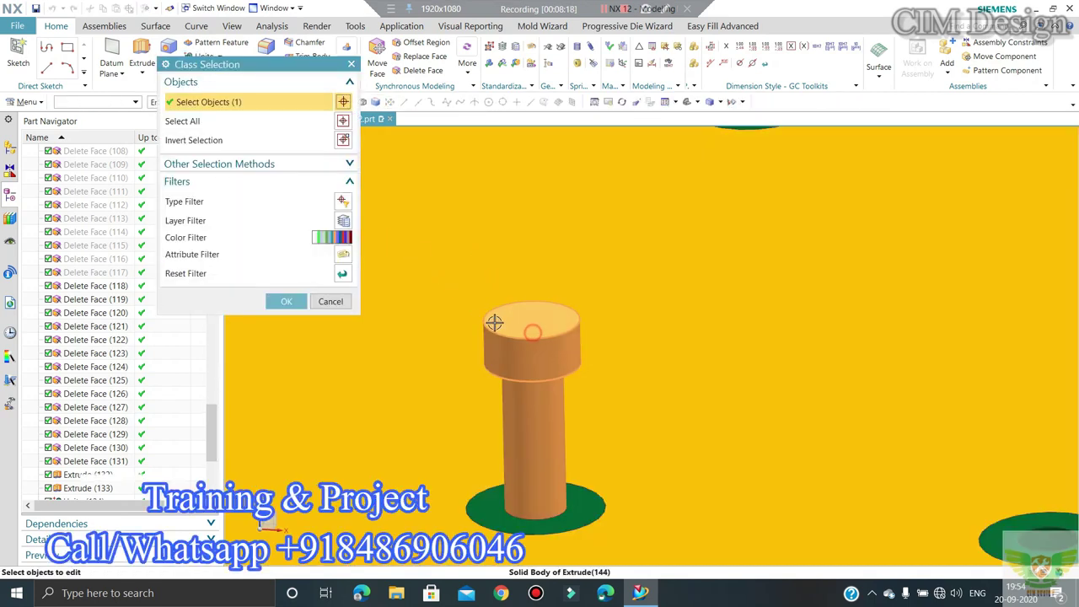
{"action": "left_click", "coordinate": [287, 301]}
{"action": "middle_click", "coordinate": [323, 138]}
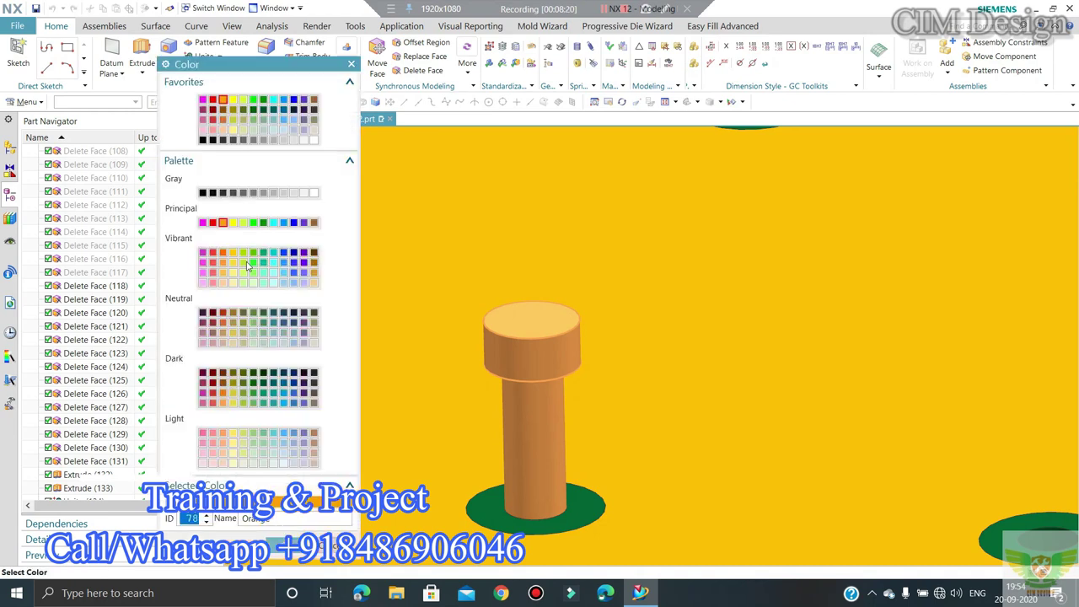
{"action": "left_click", "coordinate": [213, 258]}
{"action": "middle_click", "coordinate": [472, 237]}
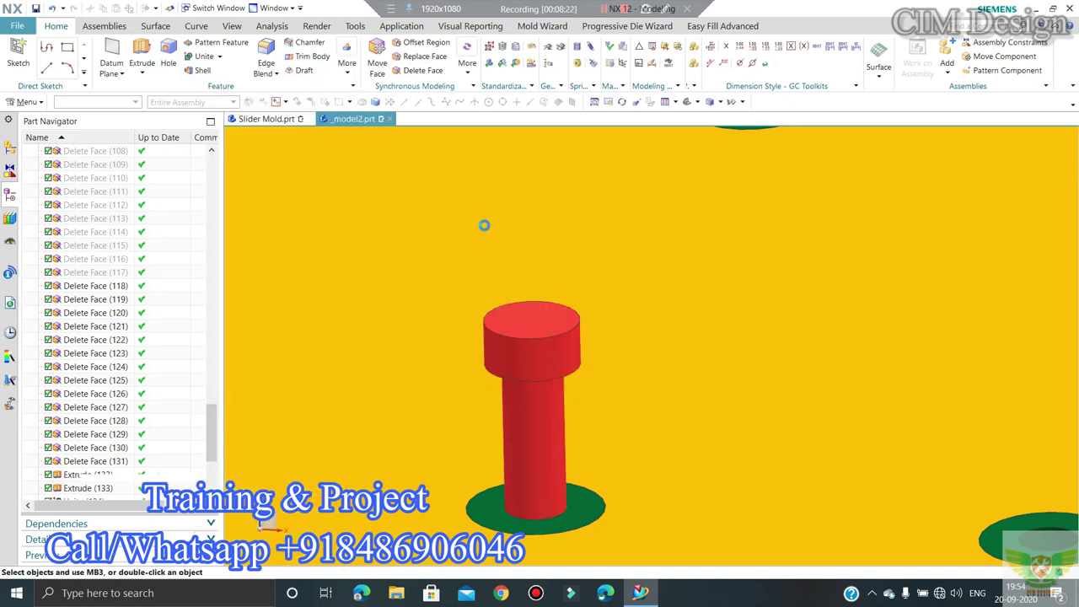
{"action": "scroll", "coordinate": [475, 244], "scroll_direction": "down", "scroll_amount": 5}
{"action": "scroll", "coordinate": [515, 274], "scroll_direction": "down", "scroll_amount": 2}
{"action": "scroll", "coordinate": [516, 274], "scroll_direction": "up", "scroll_amount": 1}
{"action": "scroll", "coordinate": [498, 253], "scroll_direction": "up", "scroll_amount": 2}
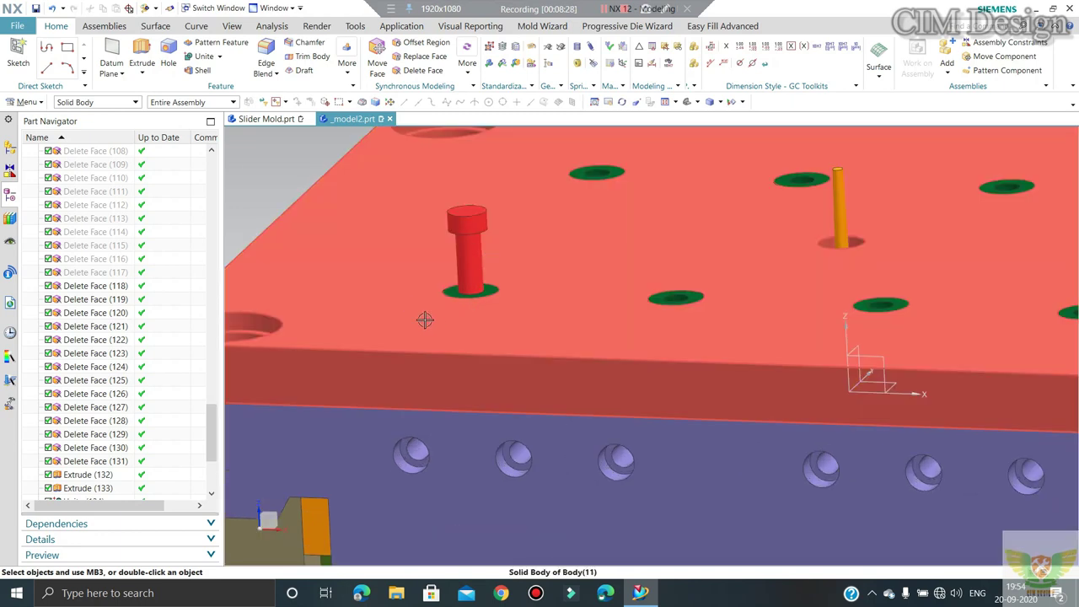
Step: Hide the top plate to reveal the parts beneath it
{"action": "scroll", "coordinate": [397, 280], "scroll_direction": "down", "scroll_amount": 1}
{"action": "left_click", "coordinate": [398, 281]}
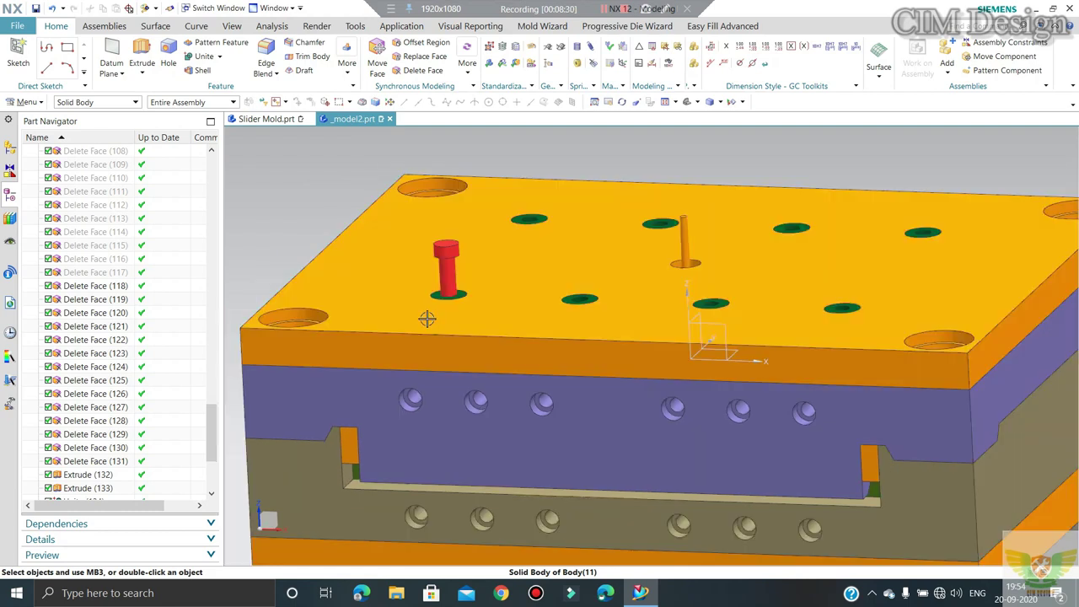
{"action": "key", "text": "ctrl+b"}
{"action": "scroll", "coordinate": [469, 313], "scroll_direction": "up", "scroll_amount": 1}
{"action": "scroll", "coordinate": [481, 343], "scroll_direction": "up", "scroll_amount": 1}
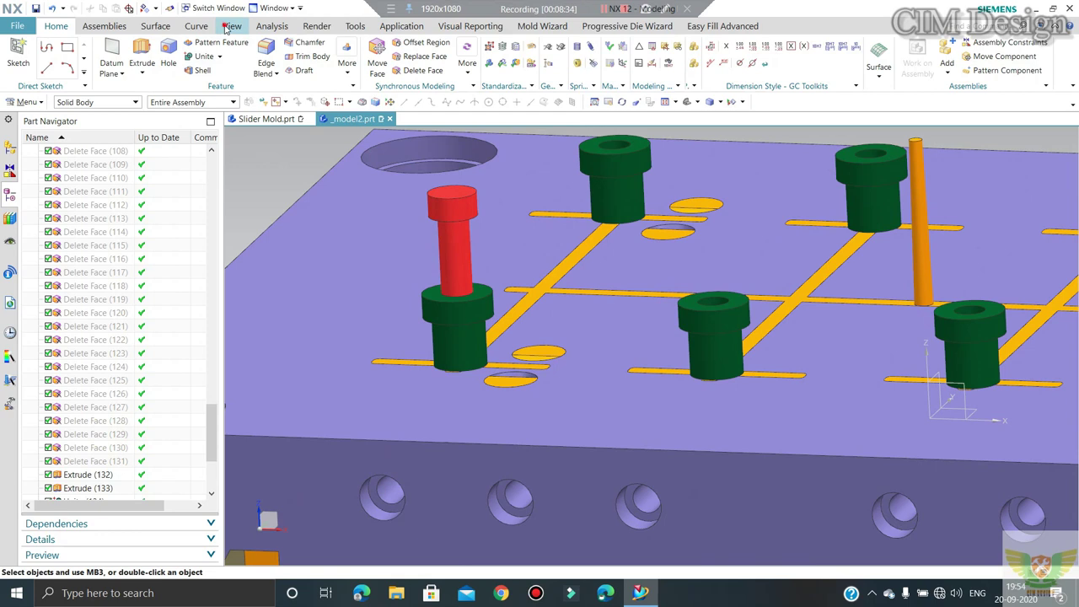
Step: Section the model with the cutting plane moved to -92 through the pin
{"action": "left_click", "coordinate": [228, 27]}
{"action": "left_click", "coordinate": [261, 53]}
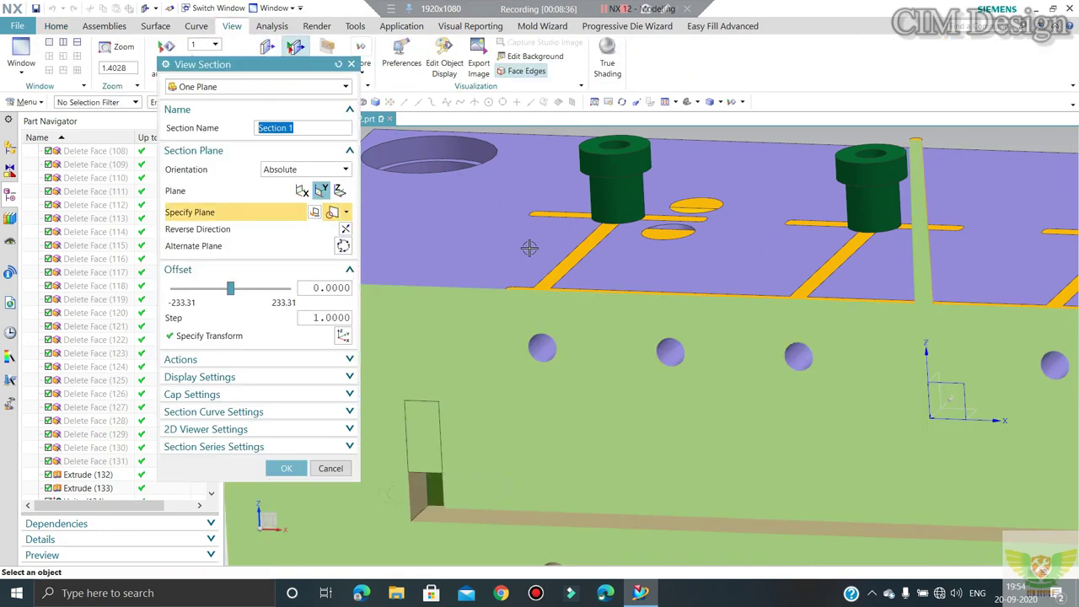
{"action": "scroll", "coordinate": [518, 278], "scroll_direction": "down", "scroll_amount": 2}
{"action": "scroll", "coordinate": [704, 407], "scroll_direction": "down", "scroll_amount": 2}
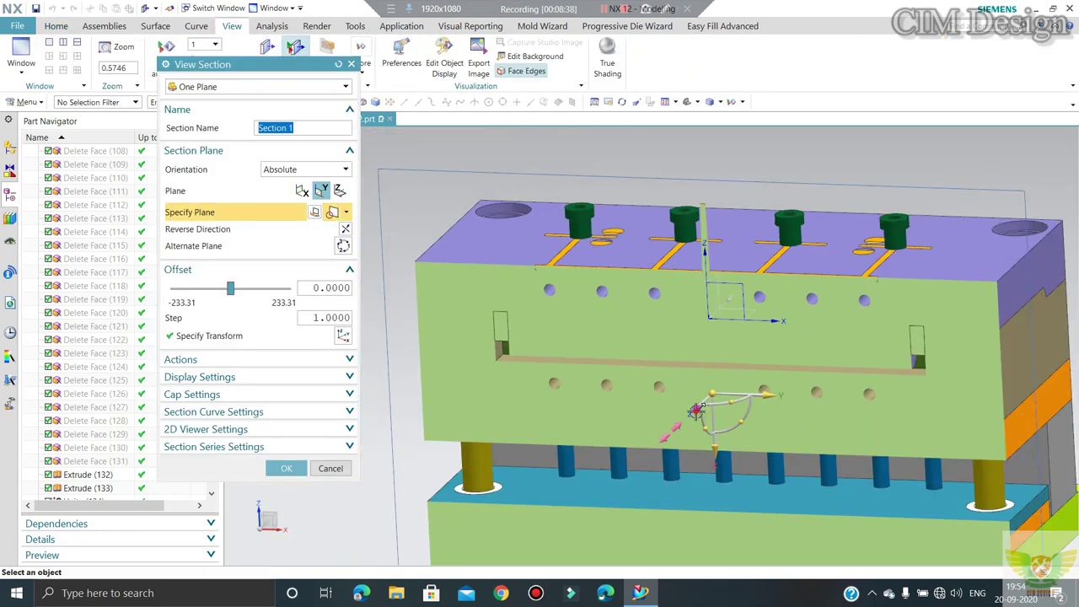
{"action": "left_click_drag", "start_coordinate": [695, 411], "coordinate": [523, 272]}
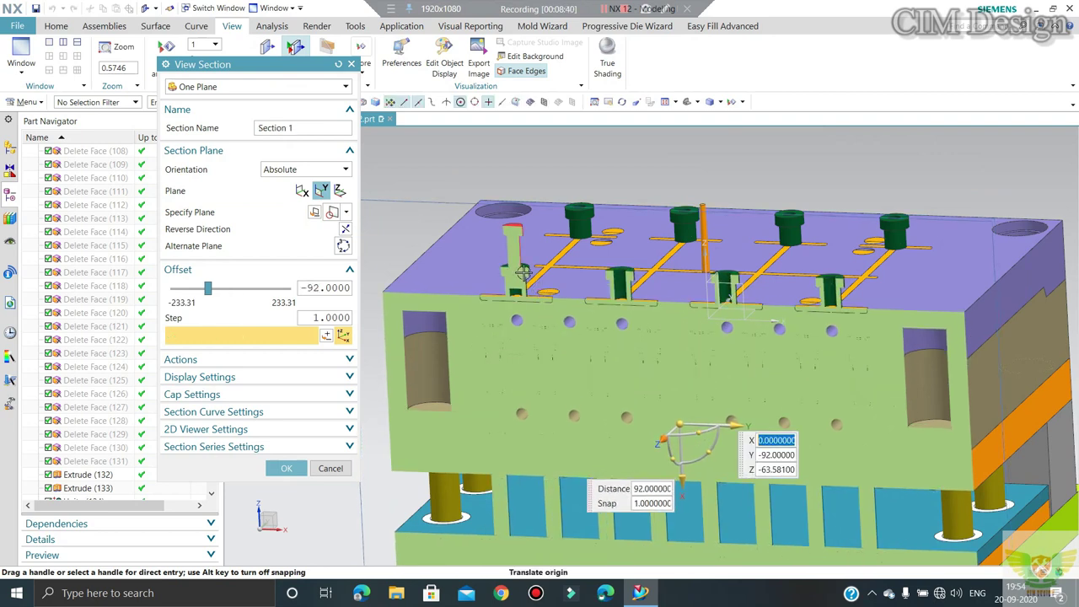
{"action": "scroll", "coordinate": [523, 272], "scroll_direction": "up", "scroll_amount": 2}
{"action": "scroll", "coordinate": [527, 266], "scroll_direction": "up", "scroll_amount": 1}
{"action": "scroll", "coordinate": [539, 247], "scroll_direction": "up", "scroll_amount": 1}
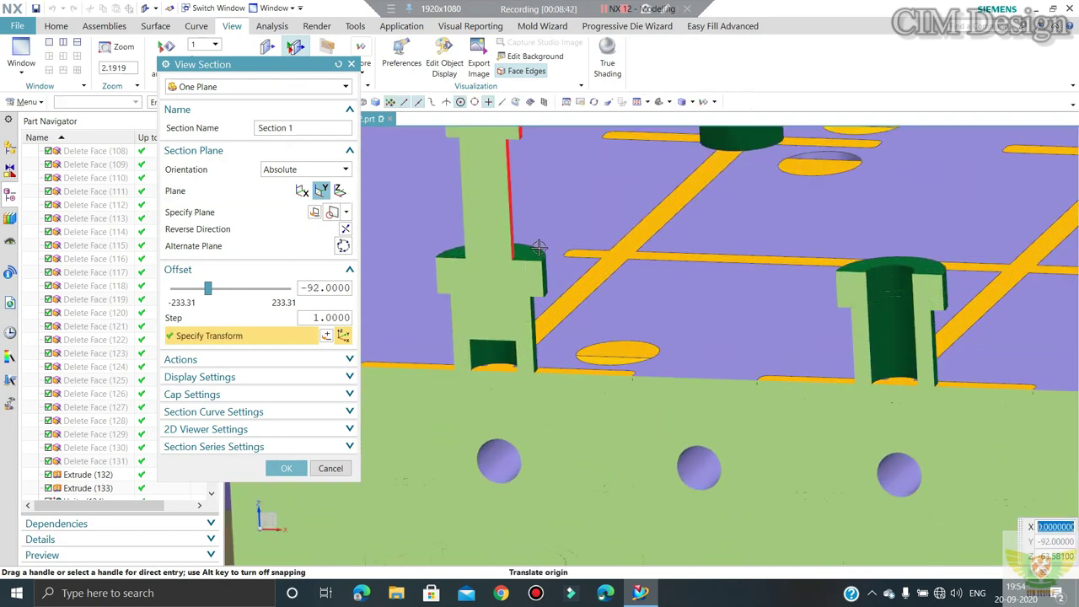
{"action": "middle_click", "coordinate": [515, 309]}
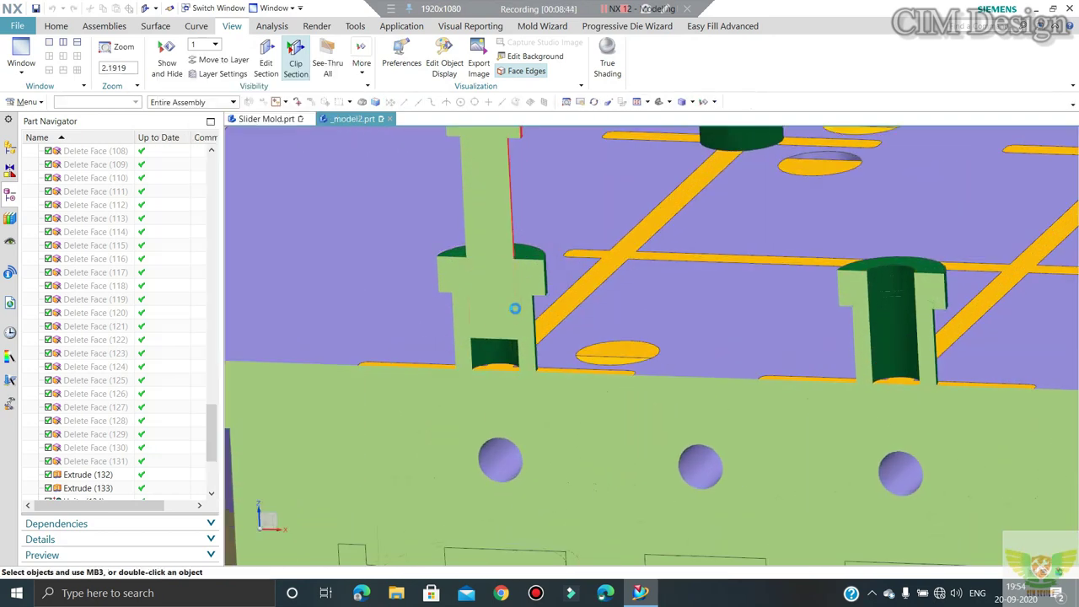
Step: Inspect the sectioned pin, then turn off Clip Section and view the plate's side
{"action": "mouse_move", "coordinate": [475, 373]}
{"action": "middle_mouse_down"}
{"action": "mouse_move", "coordinate": [490, 345]}
{"action": "mouse_move", "coordinate": [480, 385]}
{"action": "mouse_move", "coordinate": [499, 352]}
{"action": "middle_mouse_up"}
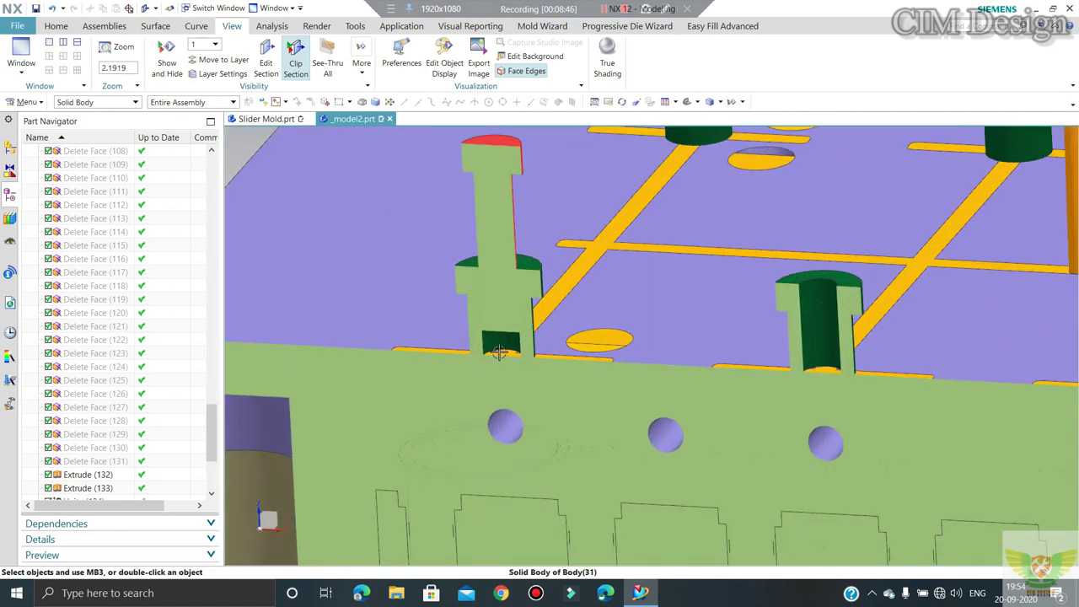
{"action": "scroll", "coordinate": [499, 352], "scroll_direction": "up", "scroll_amount": 2}
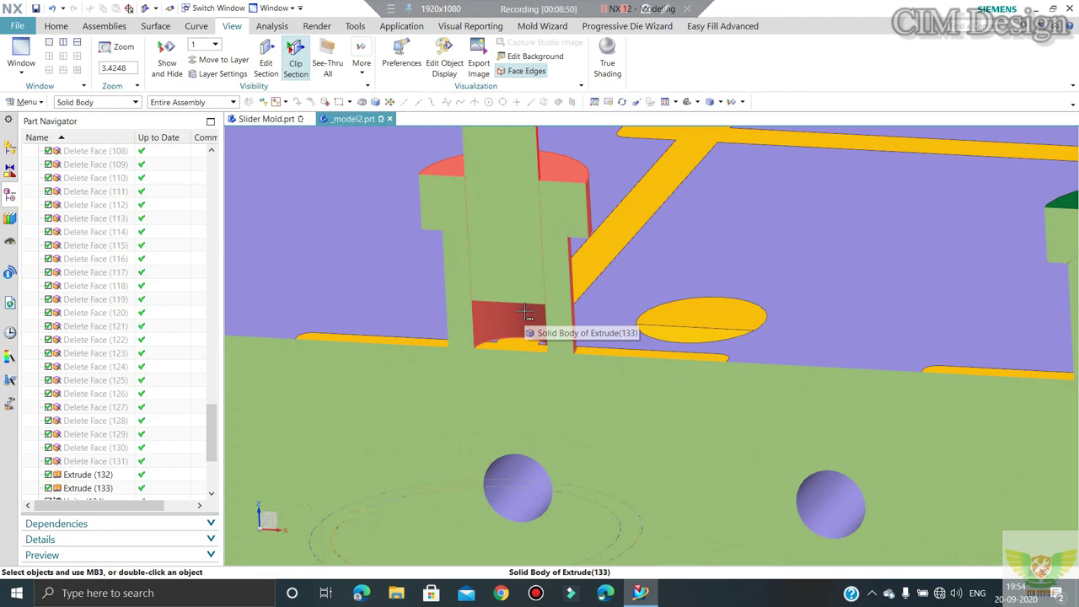
{"action": "scroll", "coordinate": [524, 312], "scroll_direction": "down", "scroll_amount": 1}
{"action": "scroll", "coordinate": [427, 275], "scroll_direction": "down", "scroll_amount": 2}
{"action": "scroll", "coordinate": [476, 258], "scroll_direction": "down", "scroll_amount": 1}
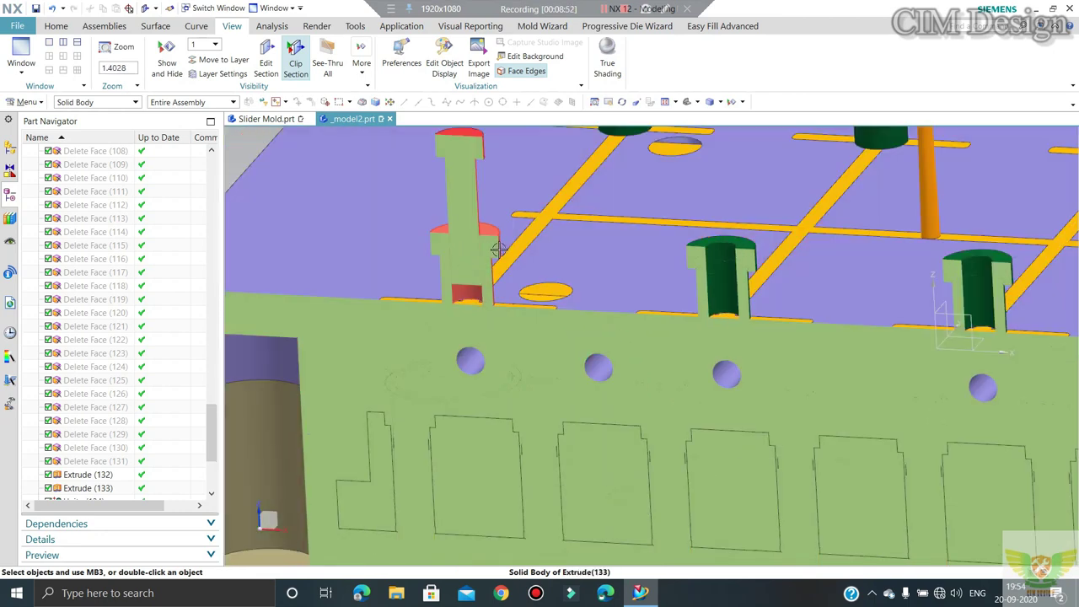
{"action": "scroll", "coordinate": [475, 242], "scroll_direction": "down", "scroll_amount": 1}
{"action": "left_click", "coordinate": [299, 52]}
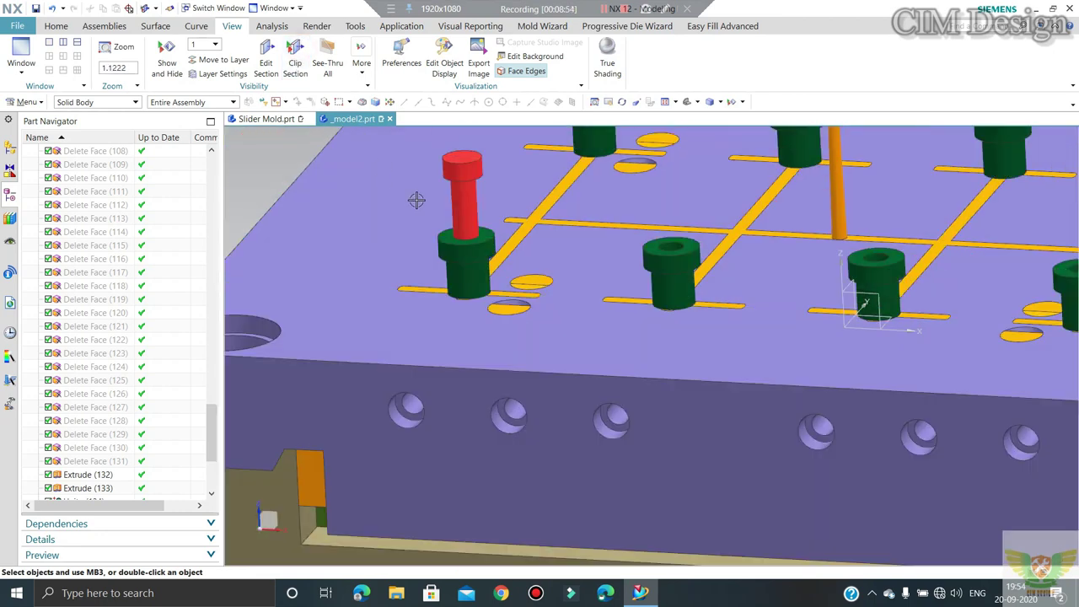
{"action": "scroll", "coordinate": [502, 247], "scroll_direction": "up", "scroll_amount": 1}
{"action": "scroll", "coordinate": [462, 245], "scroll_direction": "up", "scroll_amount": 1}
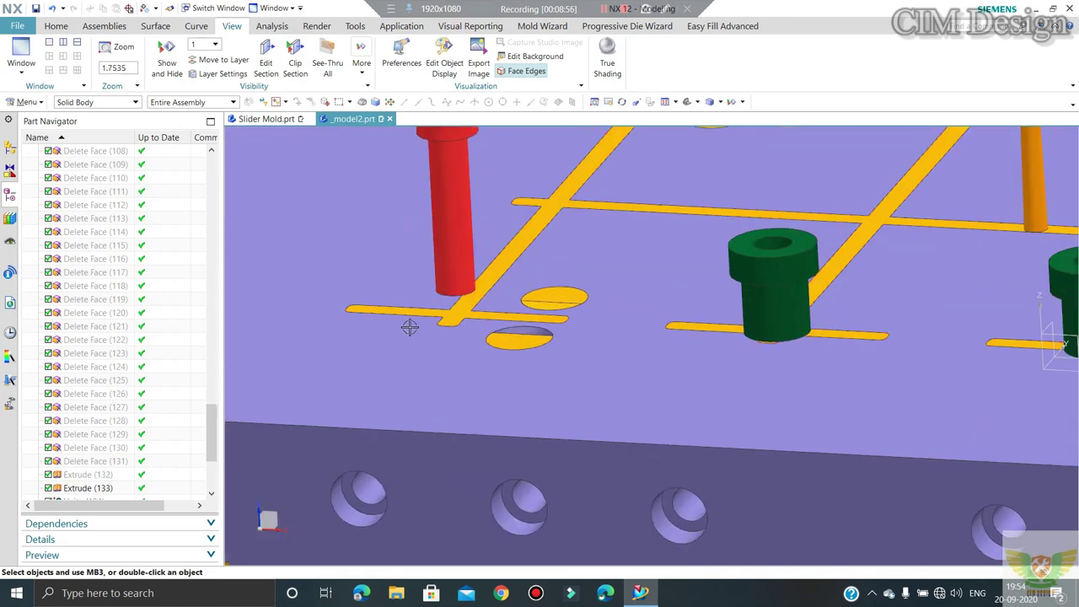
{"action": "scroll", "coordinate": [410, 316], "scroll_direction": "down", "scroll_amount": 2}
{"action": "middle_click_drag", "start_coordinate": [410, 313], "coordinate": [419, 283]}
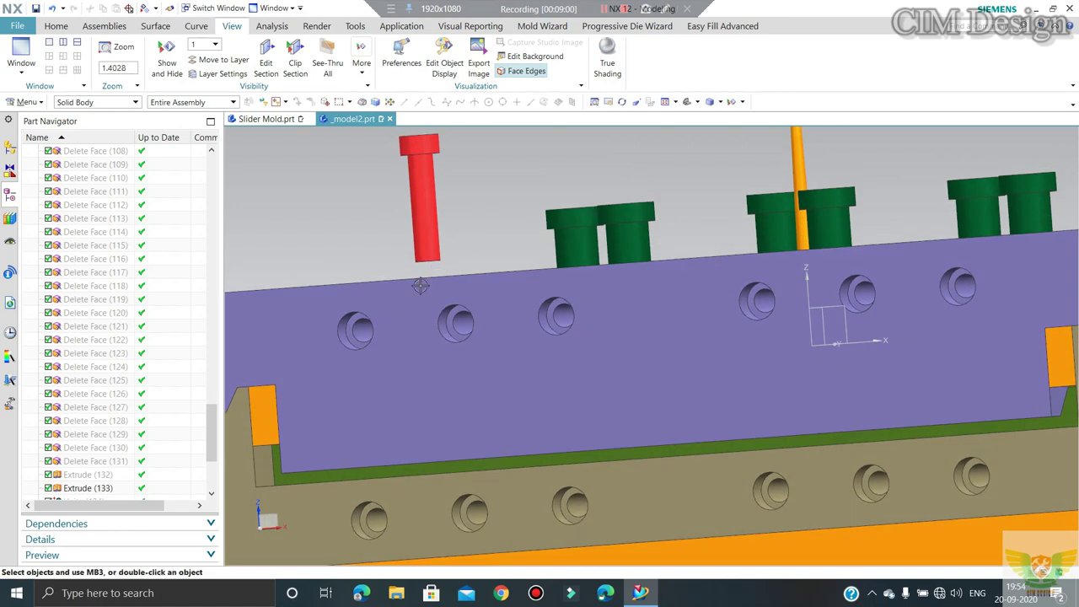
{"action": "scroll", "coordinate": [419, 284], "scroll_direction": "up", "scroll_amount": 2}
Step: Extrude the red pin's bottom edge with a 5 mm start distance
{"action": "left_click", "coordinate": [57, 28]}
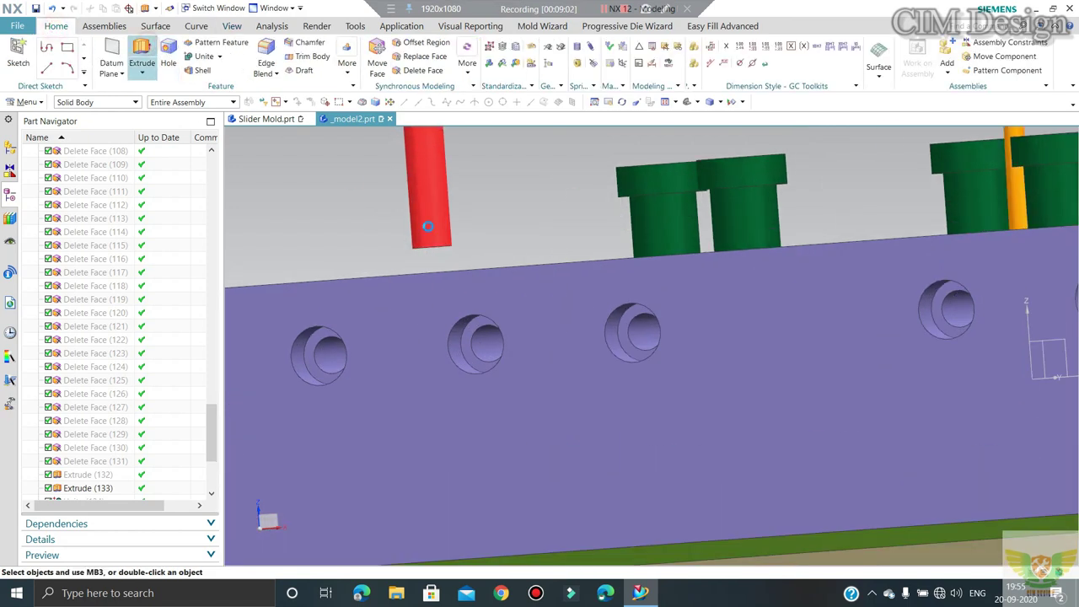
{"action": "left_click", "coordinate": [141, 52]}
{"action": "left_click", "coordinate": [433, 247]}
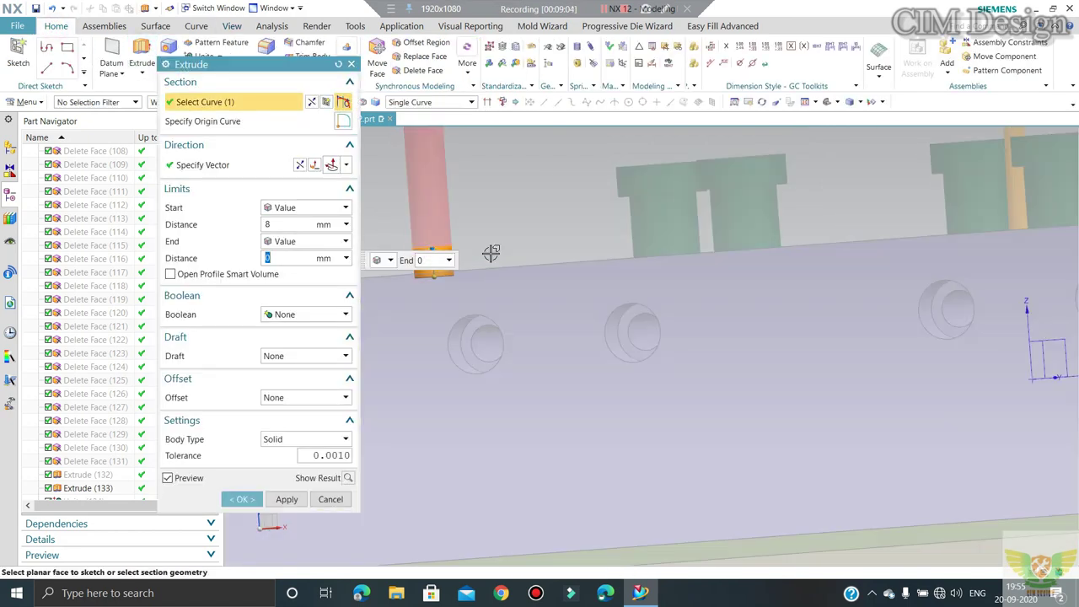
{"action": "key", "text": "F8"}
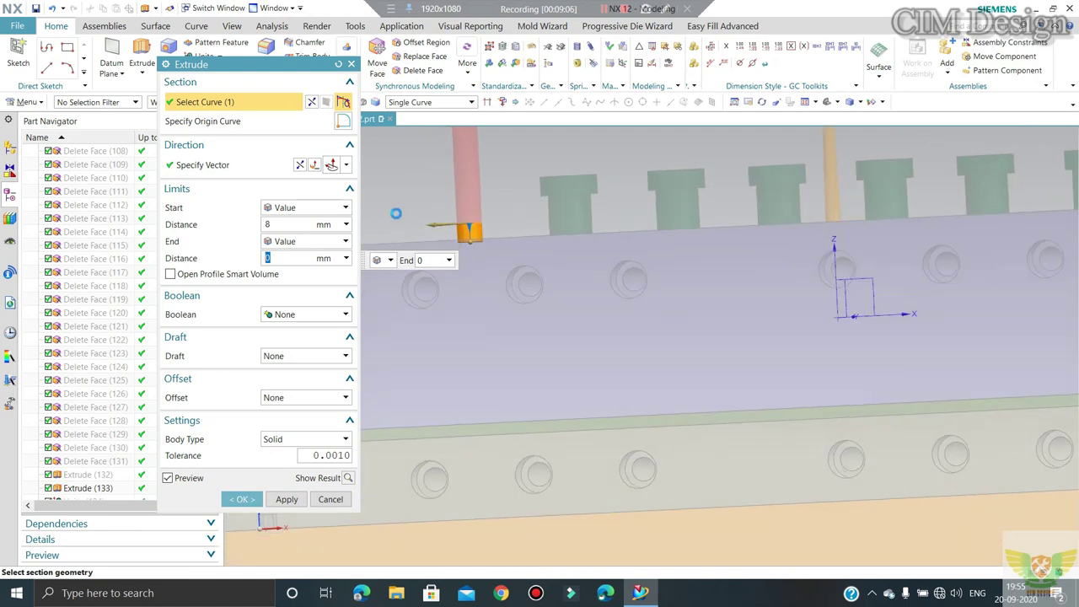
{"action": "scroll", "coordinate": [510, 237], "scroll_direction": "up", "scroll_amount": 3}
{"action": "scroll", "coordinate": [510, 243], "scroll_direction": "up", "scroll_amount": 2}
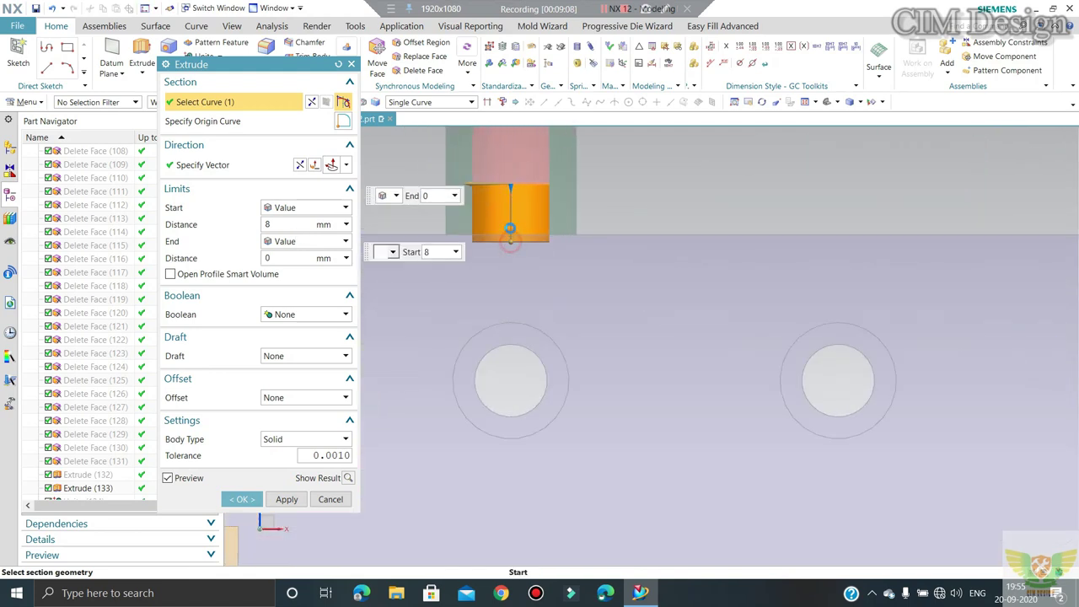
{"action": "left_click_drag", "start_coordinate": [510, 243], "coordinate": [510, 221]}
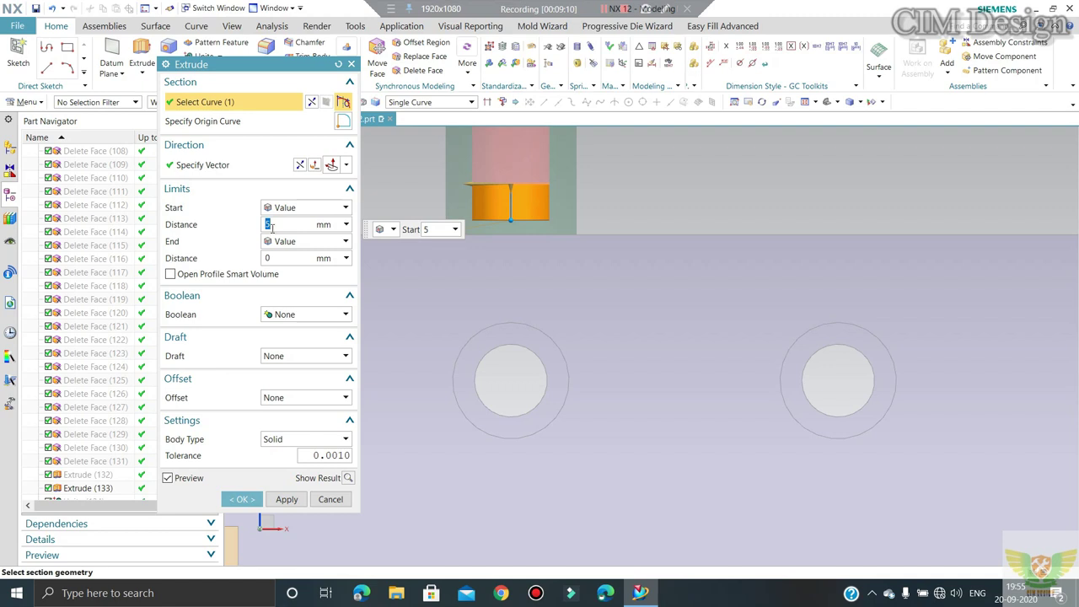
Step: Apply a -2 mm single-sided offset and create the narrower stub
{"action": "left_click", "coordinate": [289, 402]}
{"action": "left_click", "coordinate": [287, 421]}
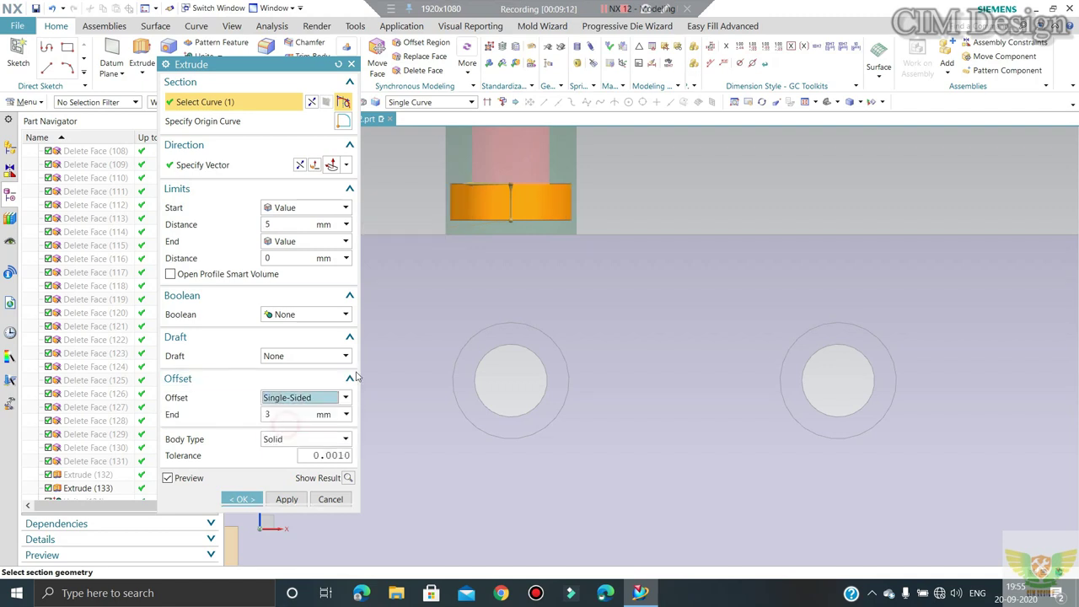
{"action": "left_click", "coordinate": [281, 416]}
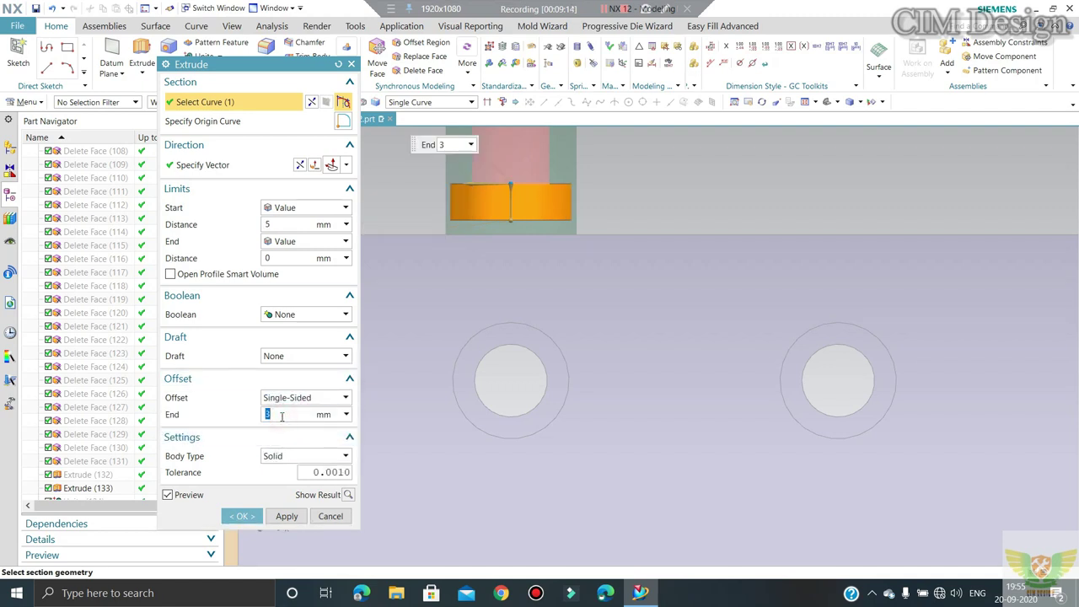
{"action": "type", "text": "-2"}
{"action": "key", "text": "Return"}
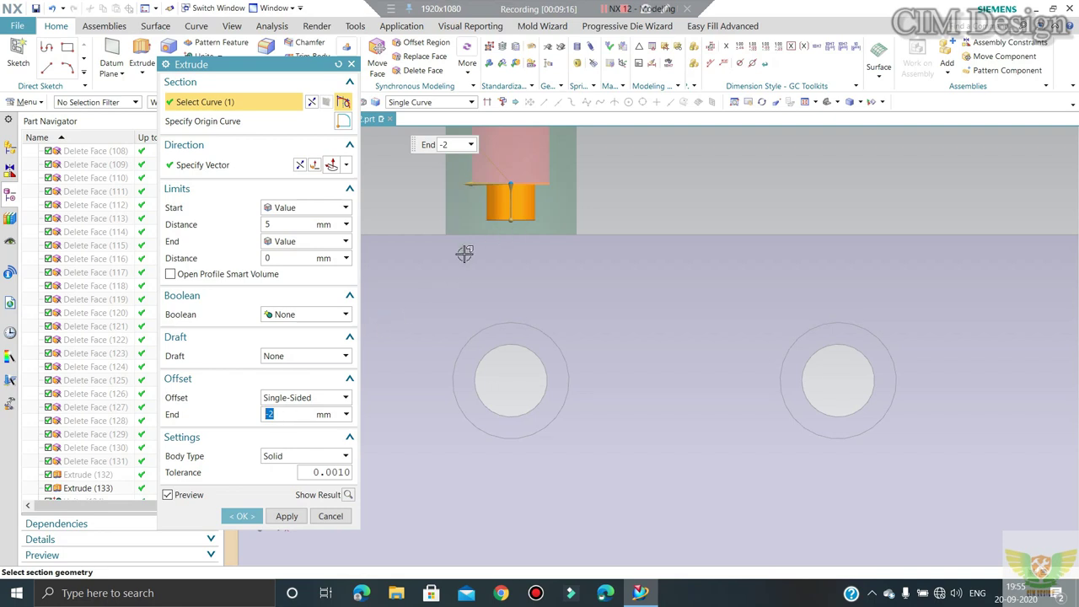
{"action": "left_click", "coordinate": [253, 518]}
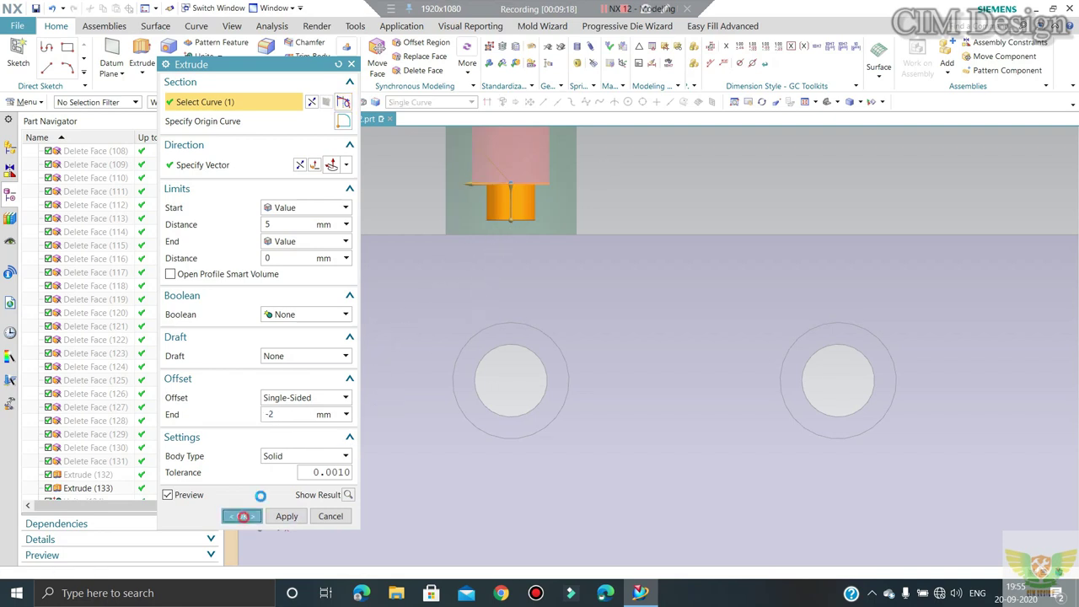
{"action": "middle_click_drag", "start_coordinate": [495, 243], "coordinate": [416, 308]}
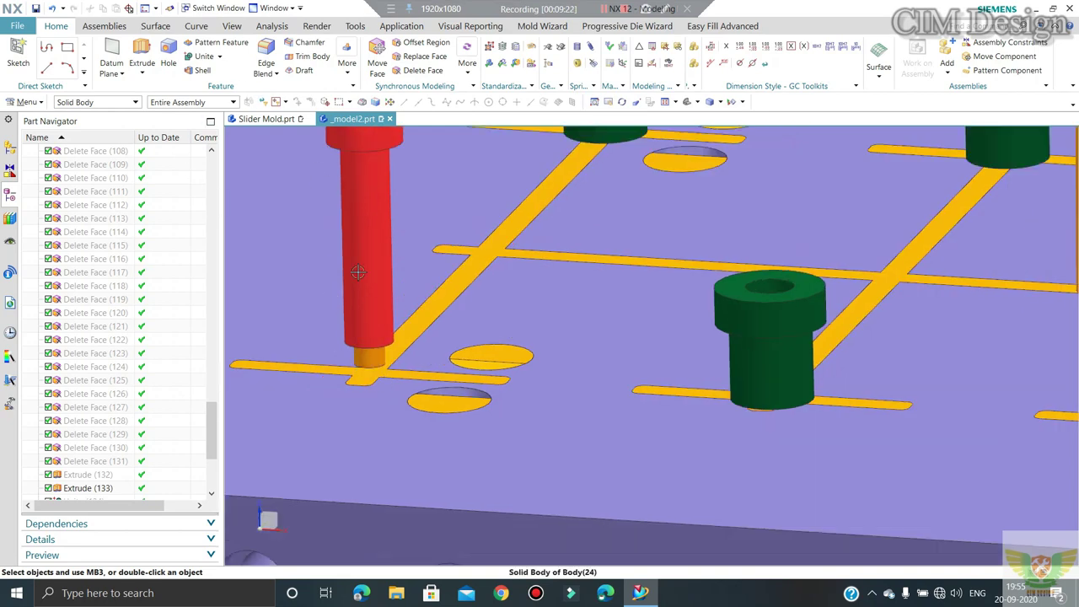
Step: Unite the stub with the red pin as the target body
{"action": "left_click", "coordinate": [221, 57]}
{"action": "left_click", "coordinate": [207, 71]}
{"action": "left_click", "coordinate": [367, 264]}
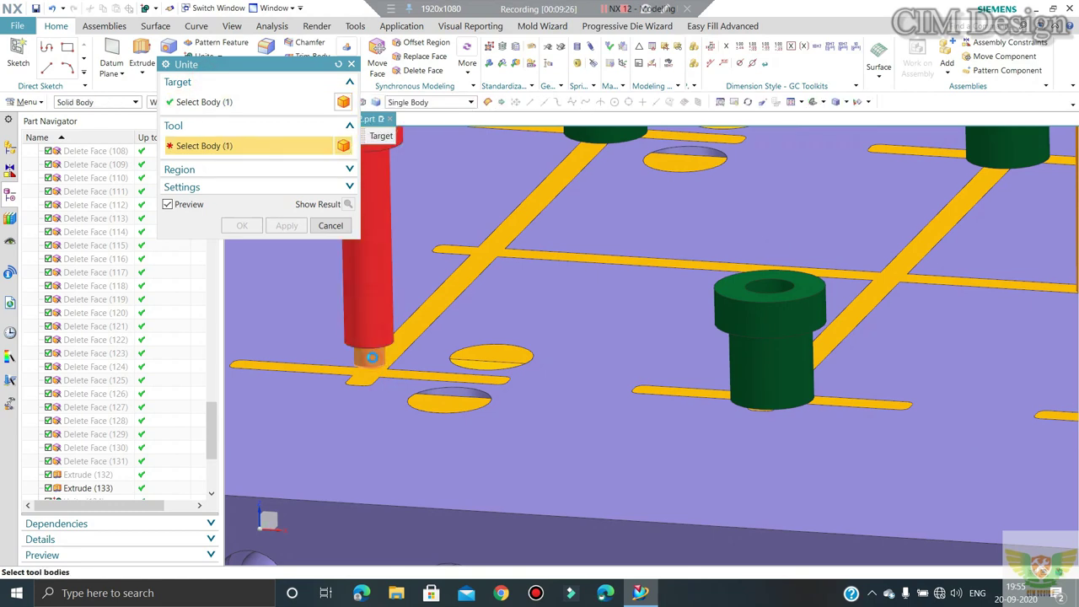
{"action": "middle_click", "coordinate": [414, 317]}
{"action": "middle_click_drag", "start_coordinate": [415, 318], "coordinate": [337, 261]}
{"action": "left_click", "coordinate": [330, 225]}
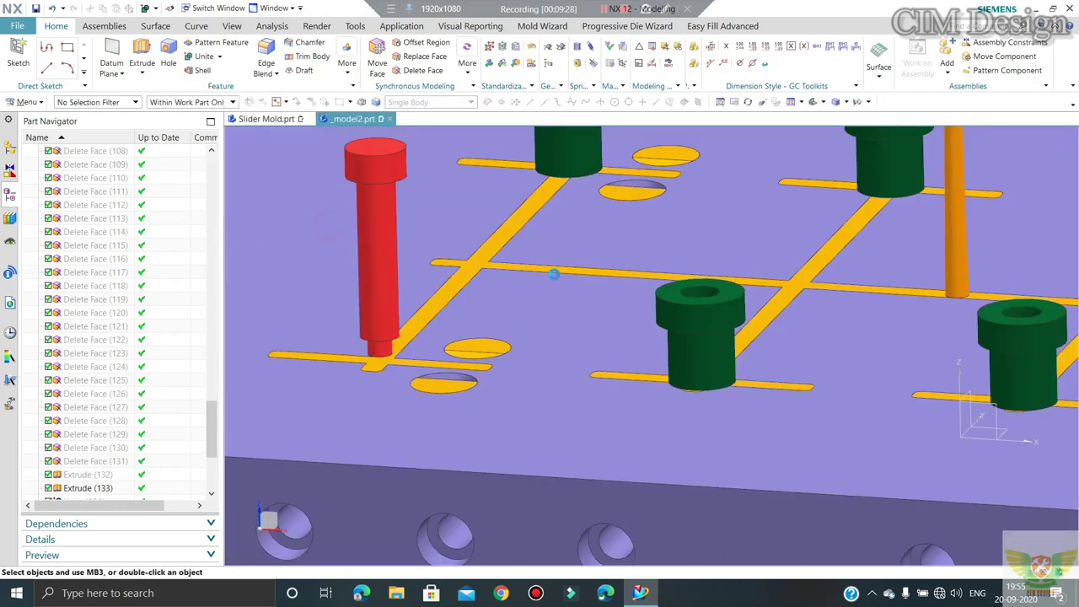
{"action": "scroll", "coordinate": [528, 272], "scroll_direction": "down", "scroll_amount": 5}
{"action": "middle_click_drag", "start_coordinate": [528, 272], "coordinate": [471, 306]}
{"action": "scroll", "coordinate": [471, 305], "scroll_direction": "up", "scroll_amount": 3}
{"action": "scroll", "coordinate": [470, 305], "scroll_direction": "up", "scroll_amount": 2}
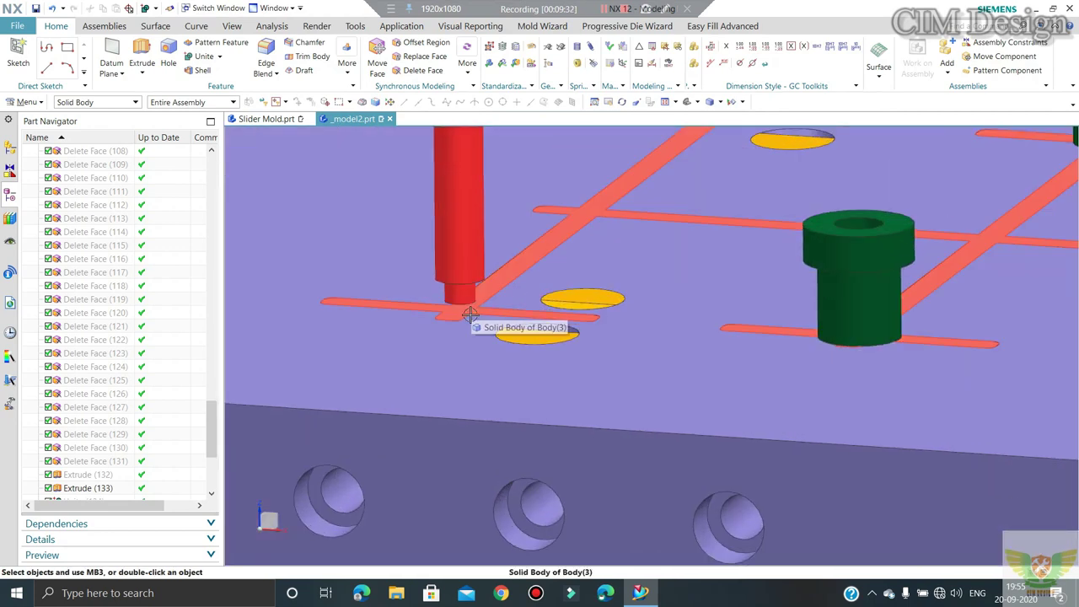
Step: Show the hidden top plate again
{"action": "key", "text": "ctrl+shift+k"}
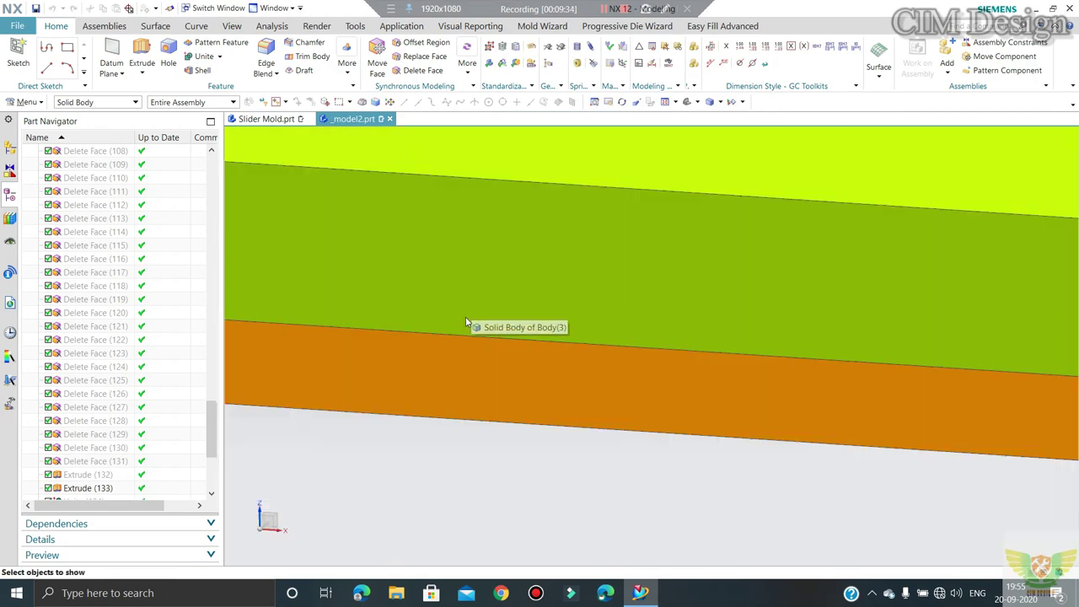
{"action": "mouse_move", "coordinate": [494, 304]}
{"action": "middle_mouse_down"}
{"action": "mouse_move", "coordinate": [508, 354]}
{"action": "mouse_move", "coordinate": [494, 242]}
{"action": "middle_mouse_up"}
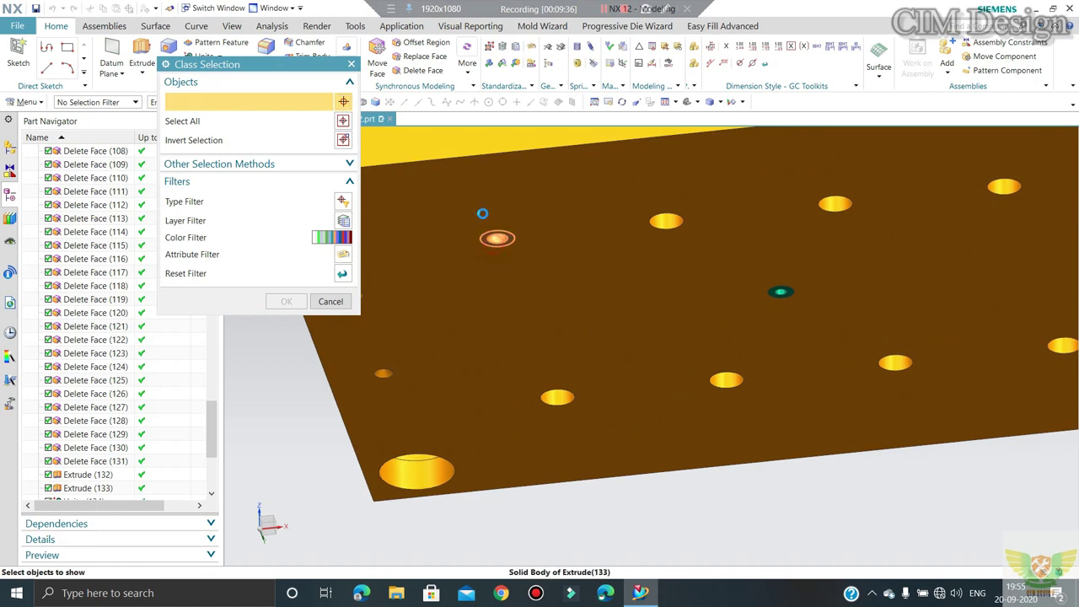
{"action": "left_click", "coordinate": [483, 214]}
{"action": "middle_click", "coordinate": [489, 295]}
{"action": "middle_click_drag", "start_coordinate": [493, 300], "coordinate": [490, 306]}
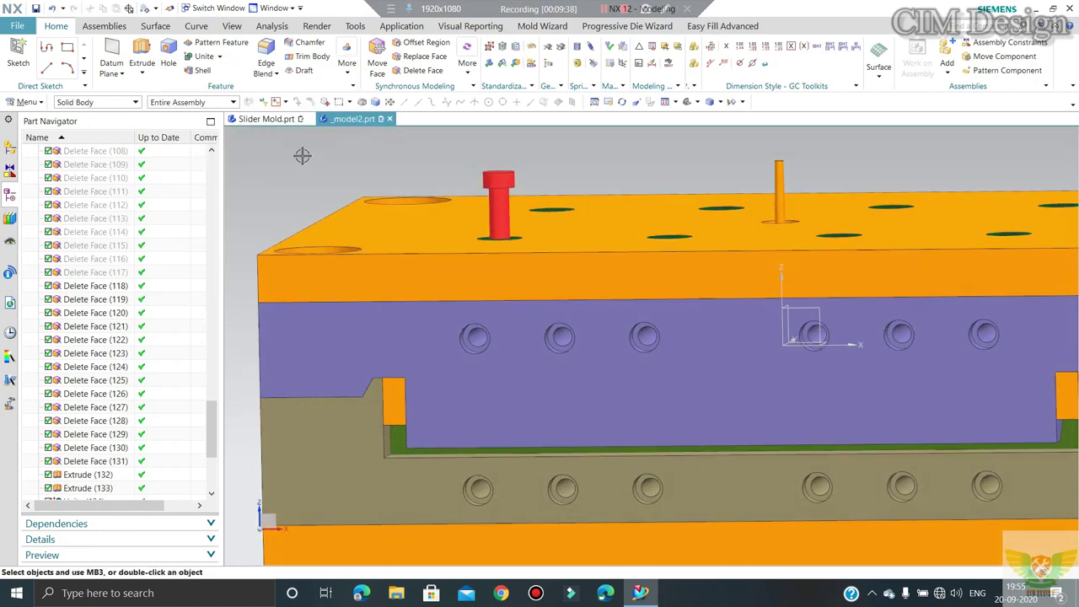
{"action": "left_click", "coordinate": [232, 26]}
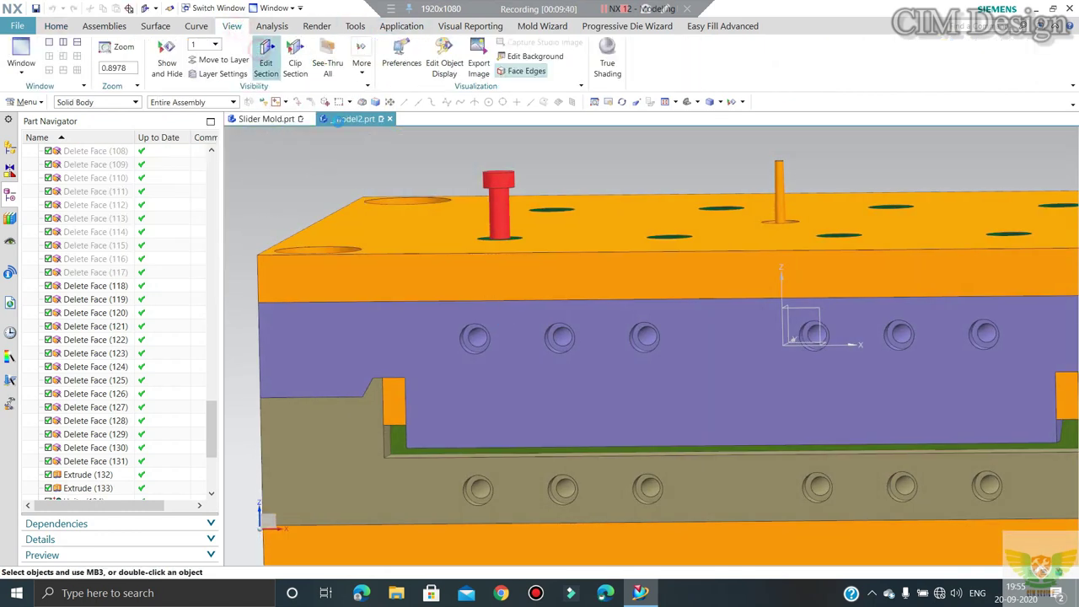
{"action": "left_click", "coordinate": [265, 58]}
{"action": "scroll", "coordinate": [504, 279], "scroll_direction": "up", "scroll_amount": 2}
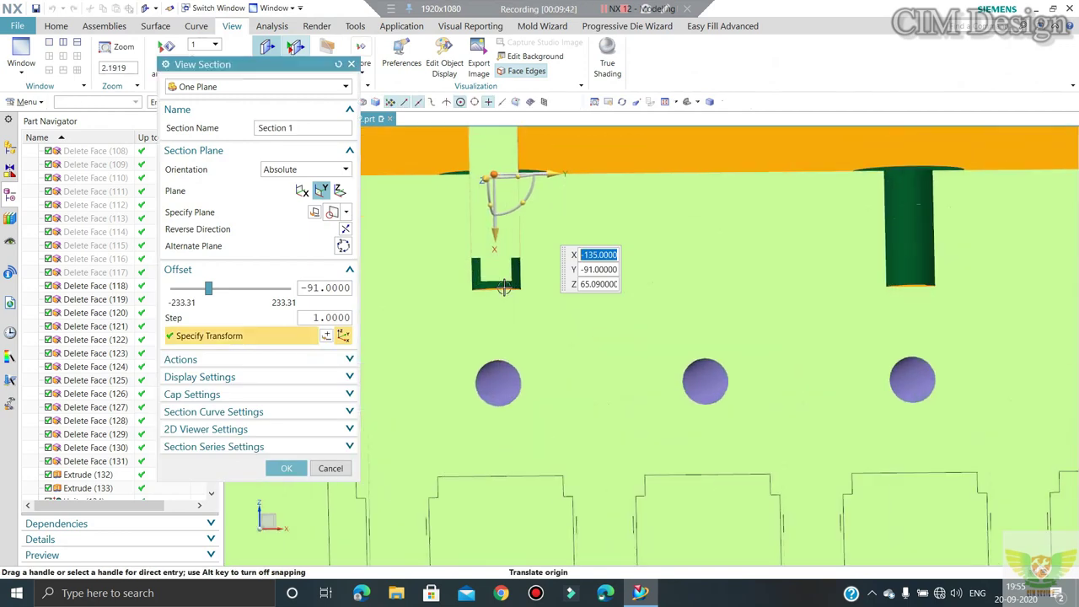
{"action": "scroll", "coordinate": [523, 253], "scroll_direction": "up", "scroll_amount": 3}
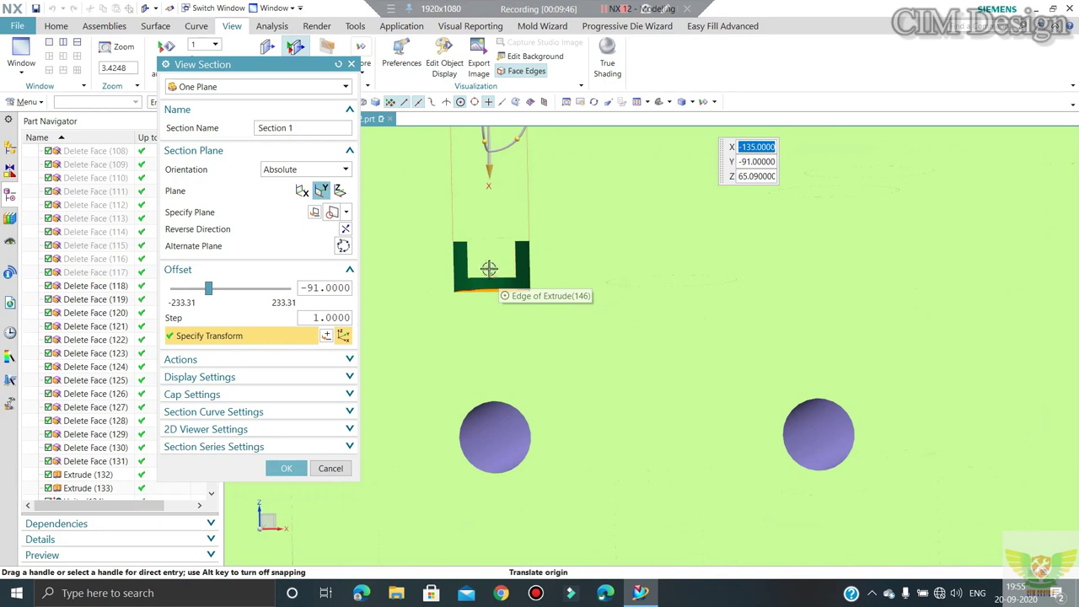
{"action": "scroll", "coordinate": [493, 317], "scroll_direction": "down", "scroll_amount": 3}
{"action": "scroll", "coordinate": [493, 312], "scroll_direction": "down", "scroll_amount": 2}
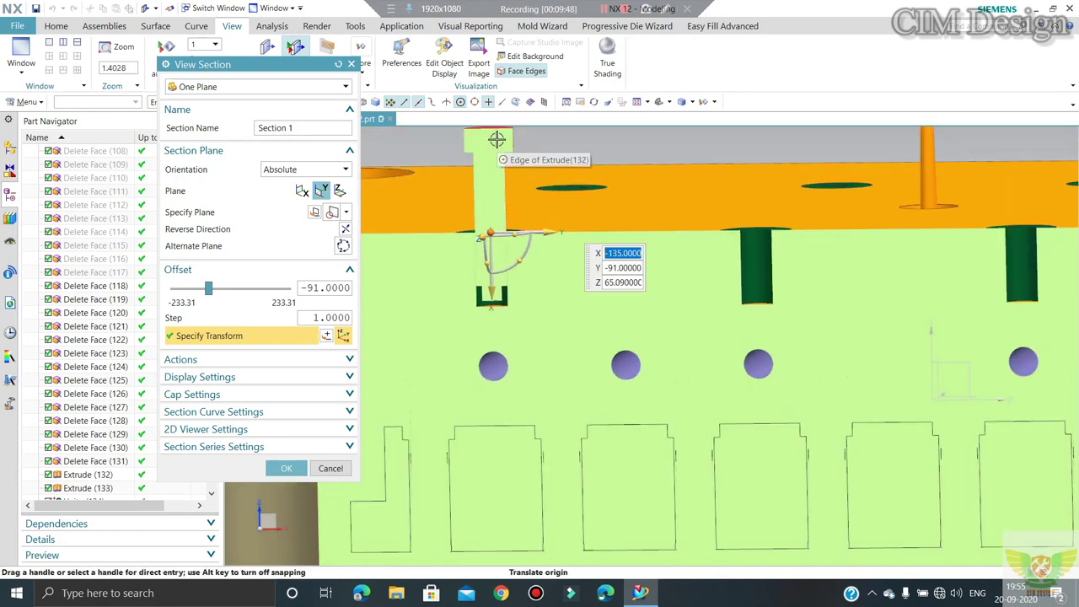
{"action": "scroll", "coordinate": [488, 295], "scroll_direction": "up", "scroll_amount": 2}
{"action": "scroll", "coordinate": [486, 287], "scroll_direction": "up", "scroll_amount": 1}
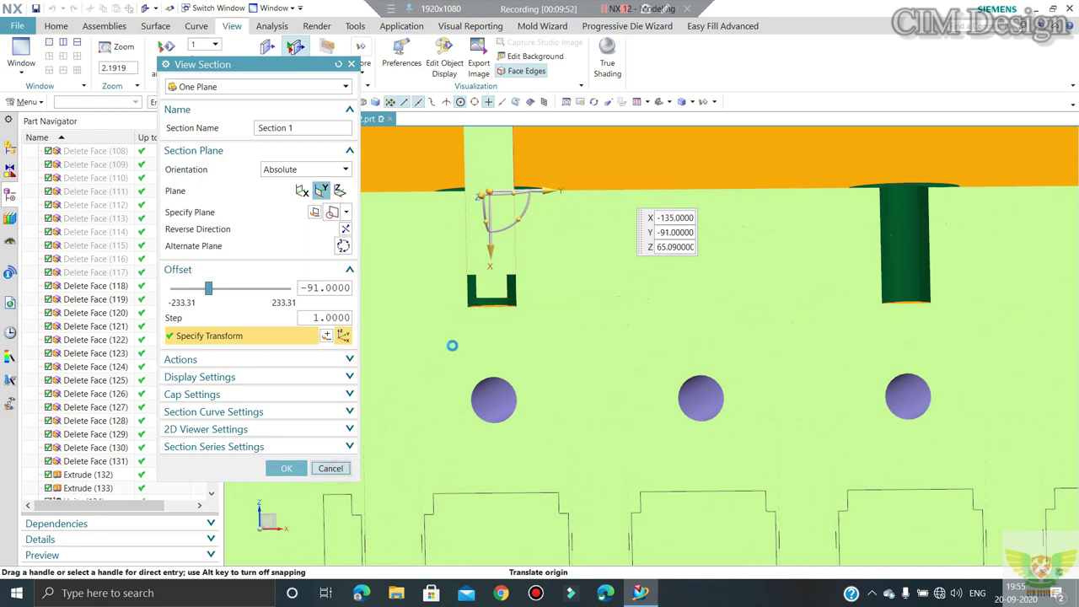
{"action": "middle_click_drag", "start_coordinate": [452, 344], "coordinate": [436, 305]}
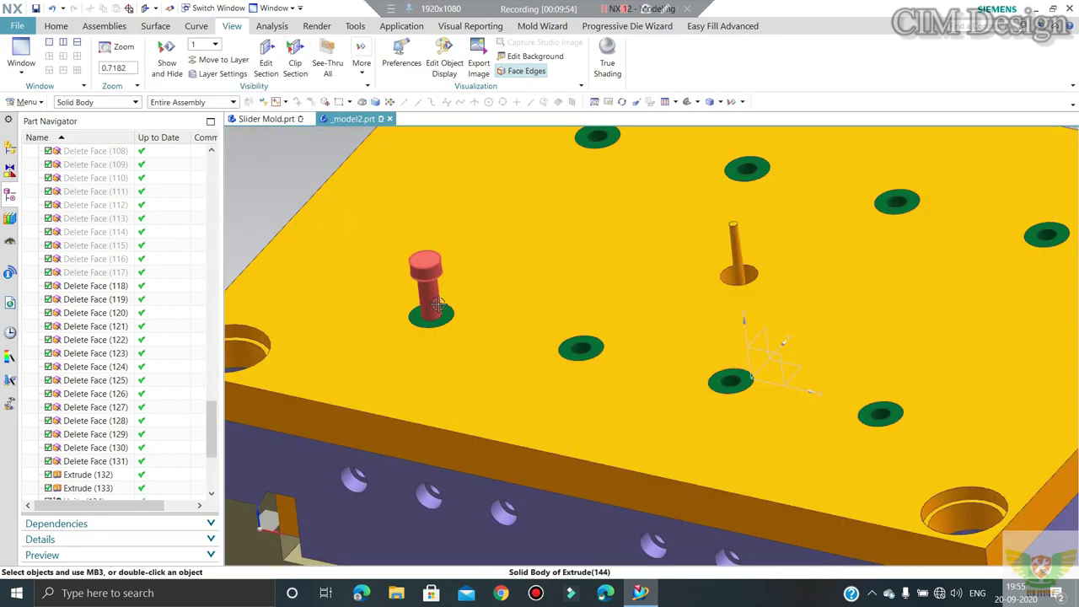
{"action": "scroll", "coordinate": [438, 305], "scroll_direction": "down", "scroll_amount": 2}
{"action": "scroll", "coordinate": [226, 62], "scroll_direction": "up", "scroll_amount": 4}
Step: Use Mirror Geometry to reflect the red pin across the datum XZ plane
{"action": "left_click", "coordinate": [347, 66]}
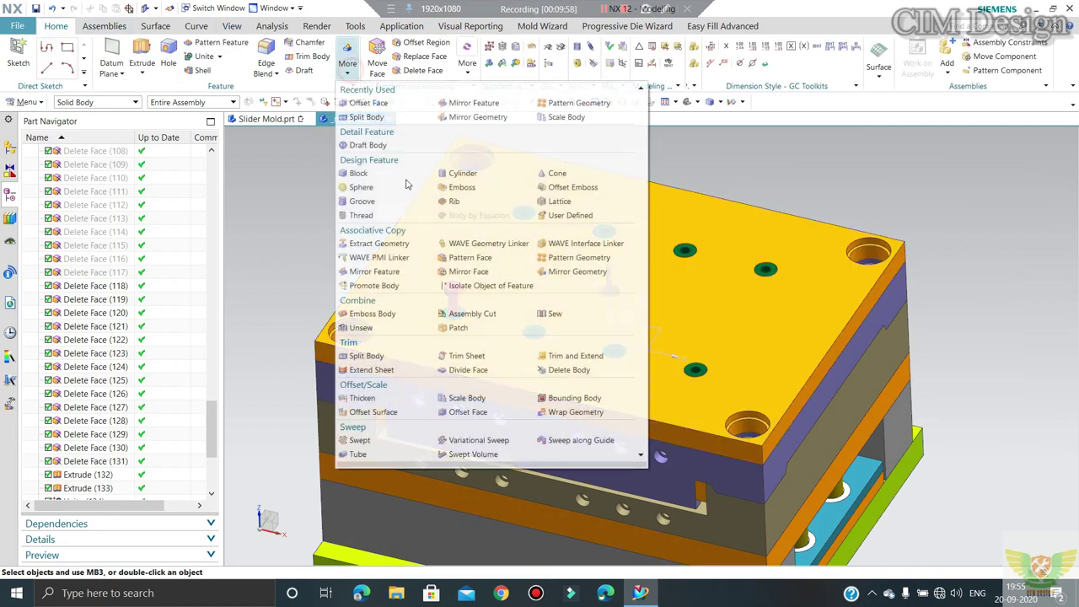
{"action": "left_click", "coordinate": [556, 274]}
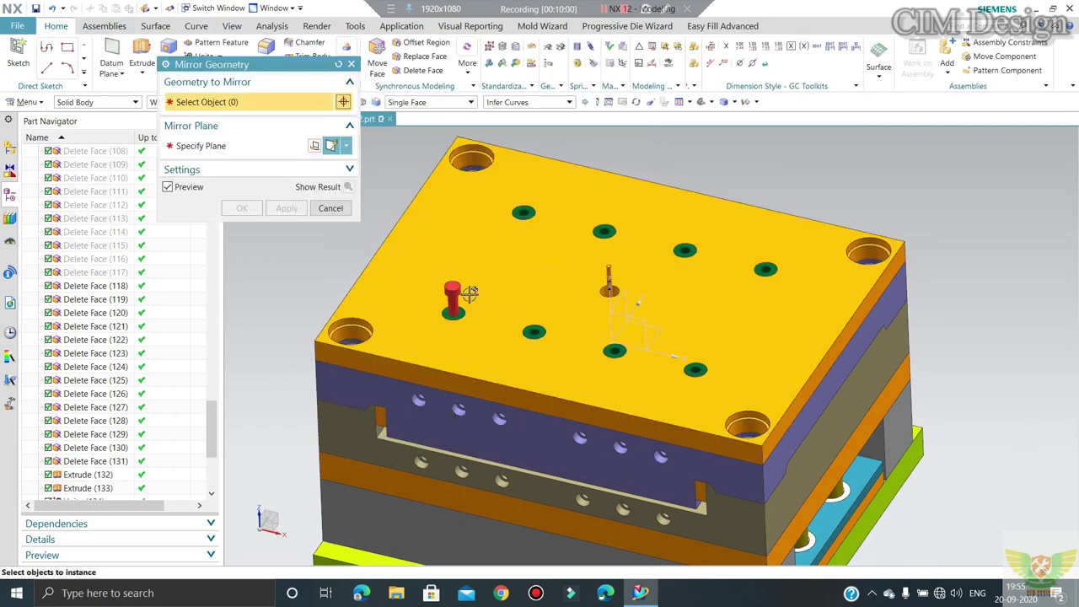
{"action": "scroll", "coordinate": [456, 295], "scroll_direction": "up", "scroll_amount": 1}
{"action": "scroll", "coordinate": [455, 293], "scroll_direction": "up", "scroll_amount": 1}
{"action": "left_click", "coordinate": [455, 293]}
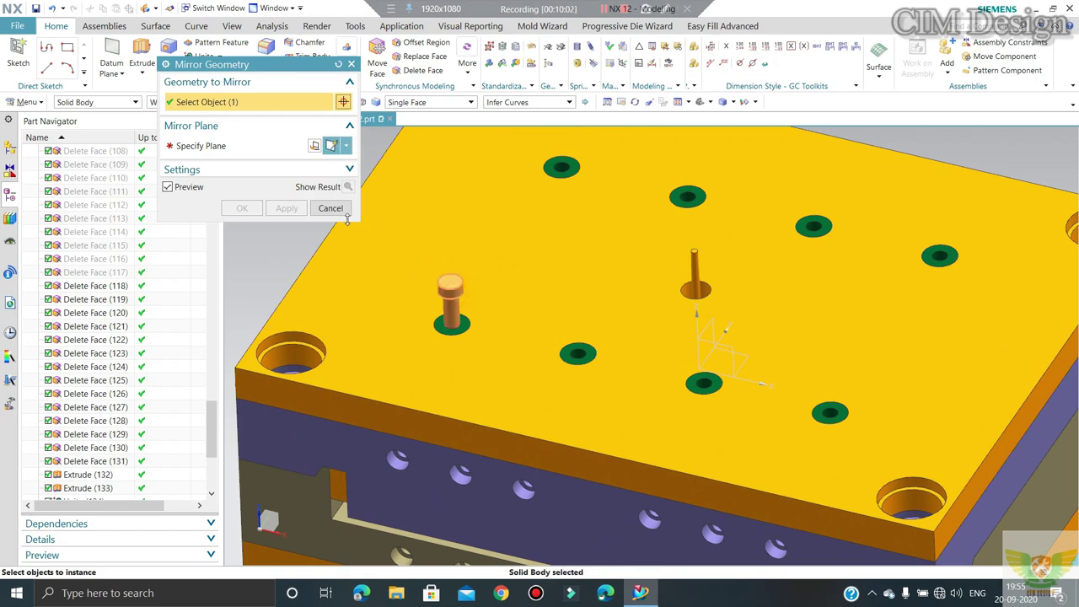
{"action": "left_click", "coordinate": [282, 154]}
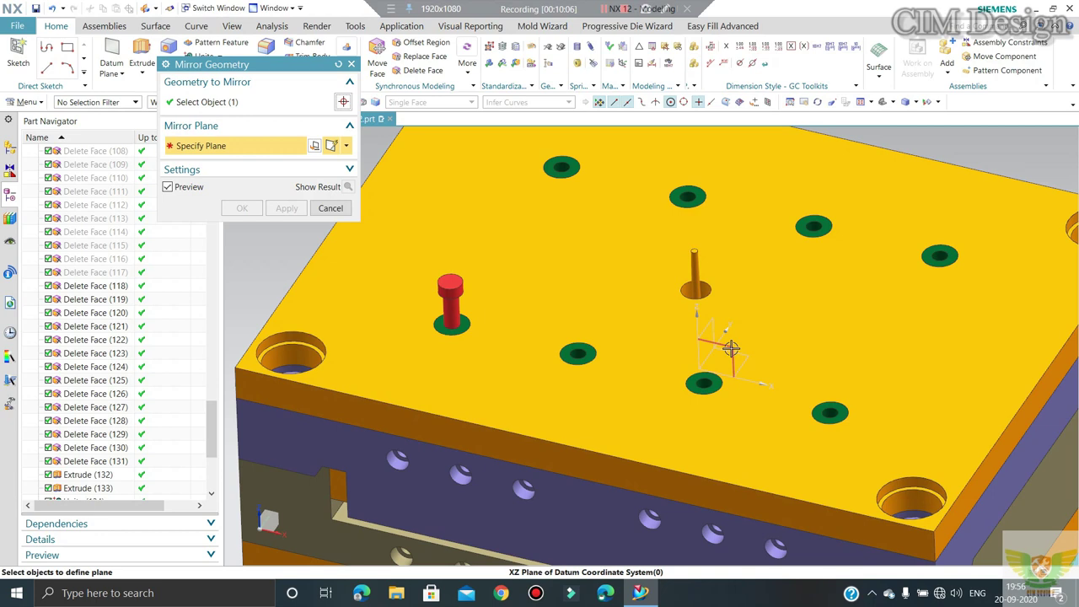
{"action": "left_click", "coordinate": [705, 371]}
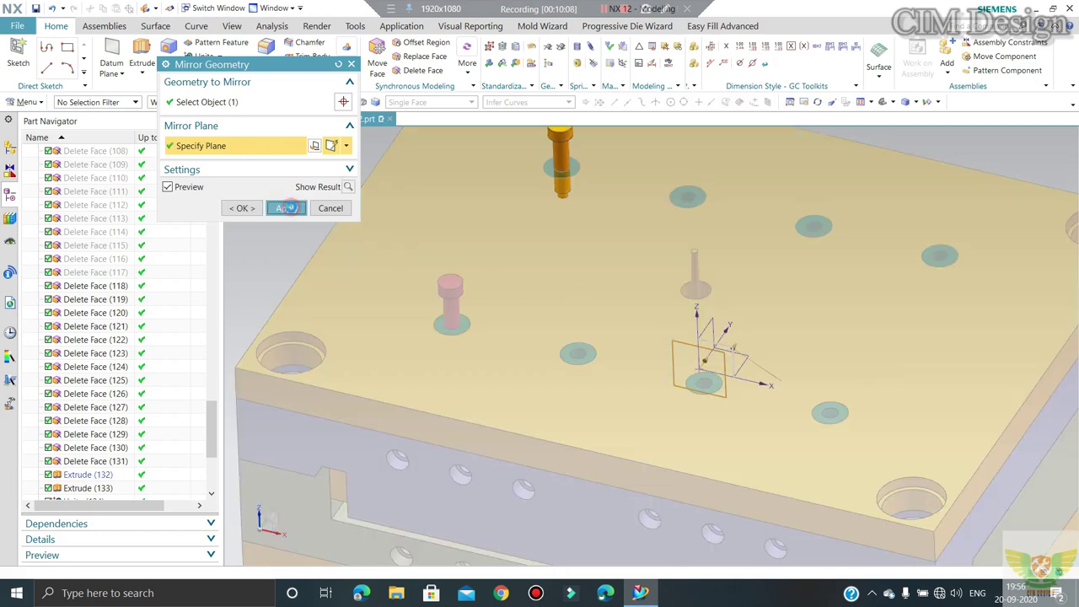
{"action": "left_click", "coordinate": [286, 209]}
{"action": "left_click", "coordinate": [331, 208]}
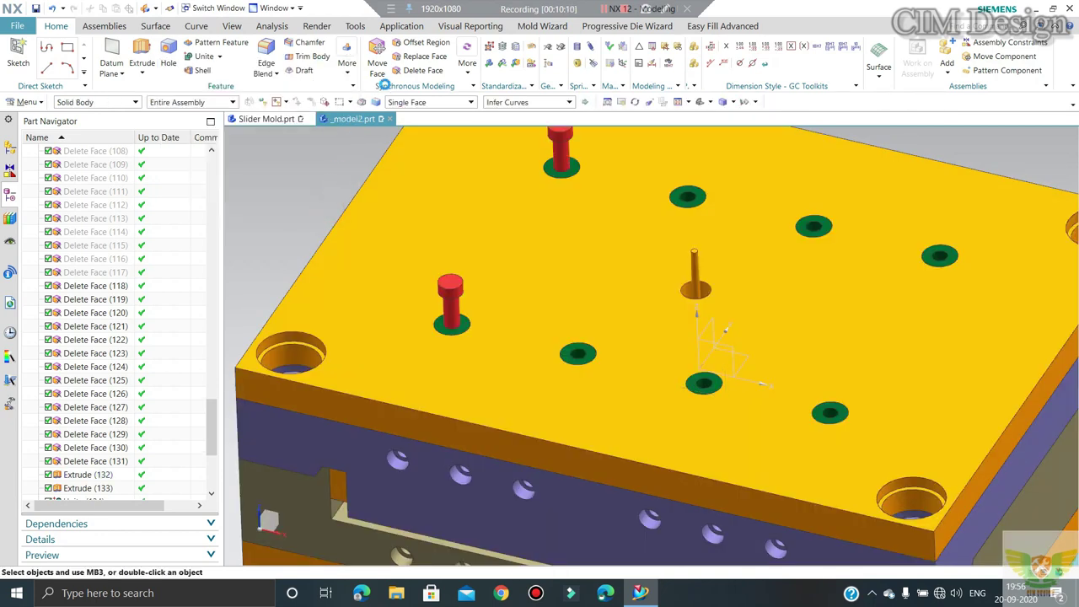
{"action": "left_click", "coordinate": [347, 63]}
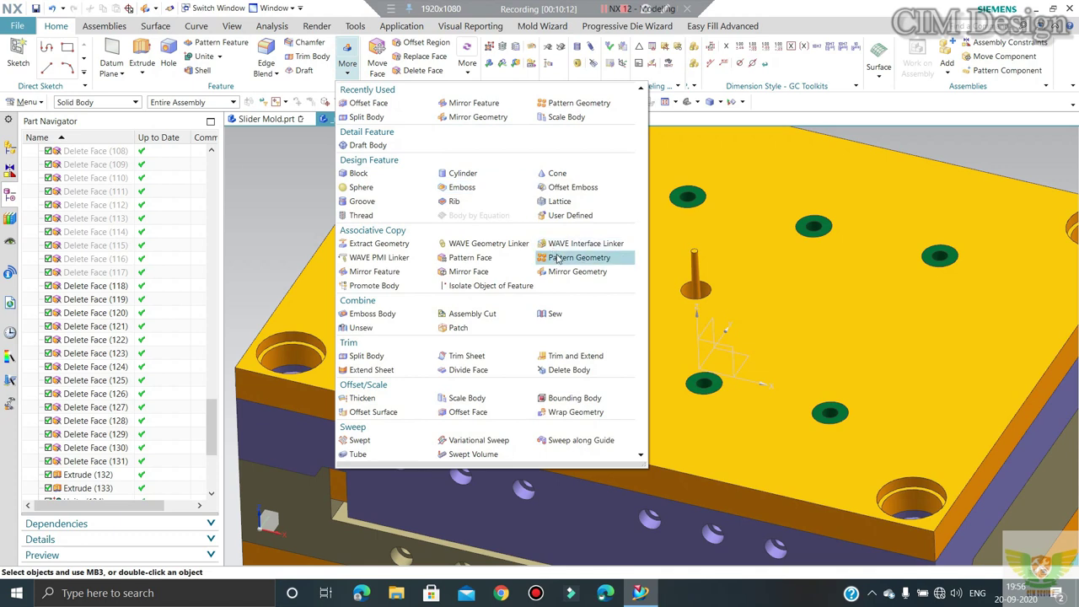
Step: Pattern both red pins linearly in one direction, count 4 at 90 mm pitch
{"action": "left_click", "coordinate": [557, 257]}
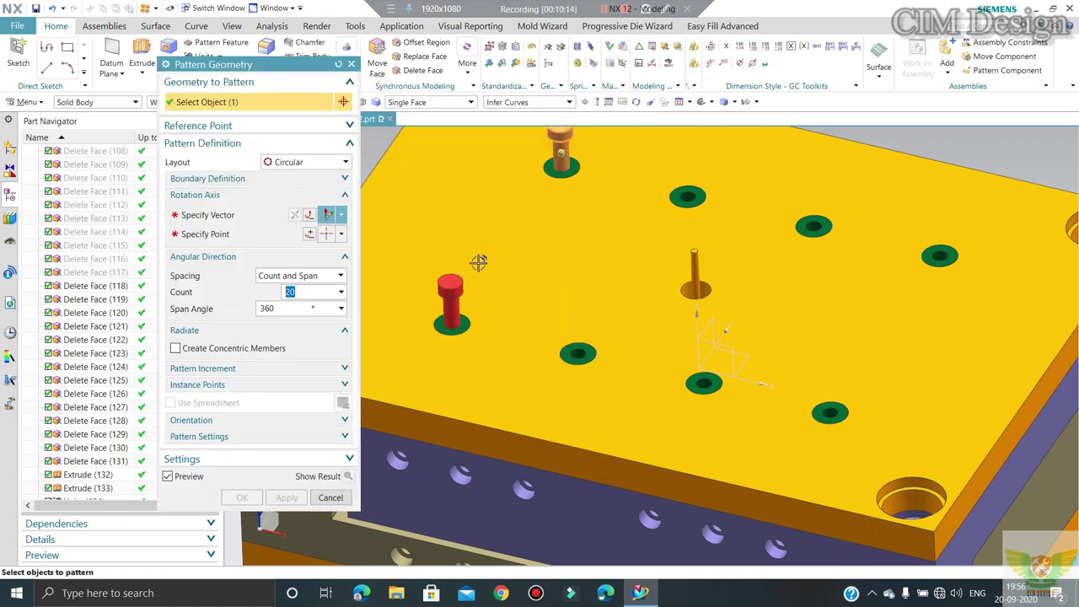
{"action": "left_click", "coordinate": [451, 289]}
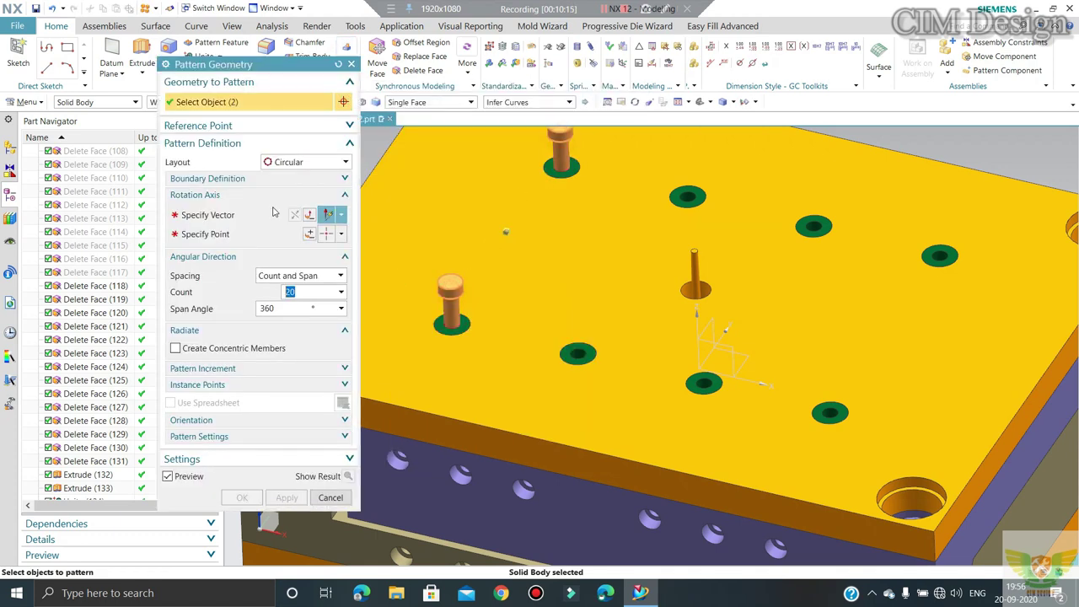
{"action": "left_click", "coordinate": [286, 162]}
{"action": "left_click", "coordinate": [285, 173]}
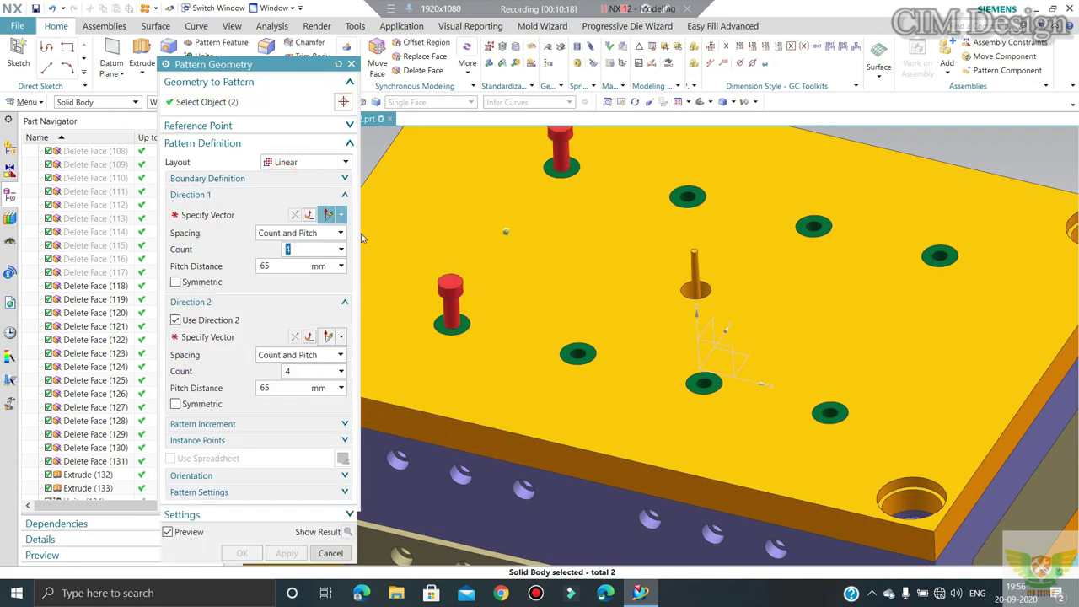
{"action": "left_click", "coordinate": [243, 215]}
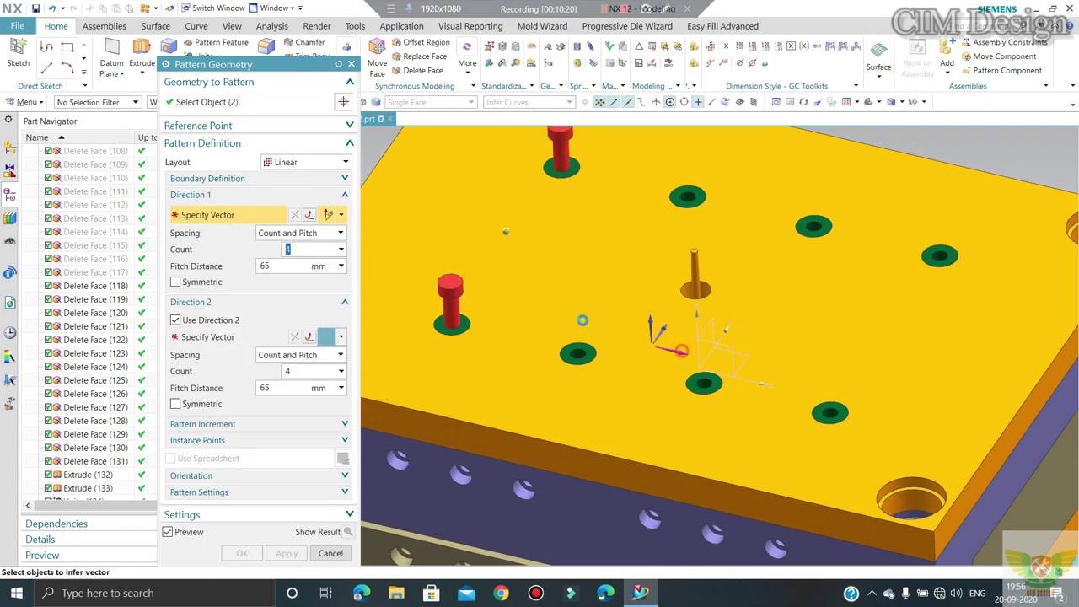
{"action": "left_click", "coordinate": [506, 231]}
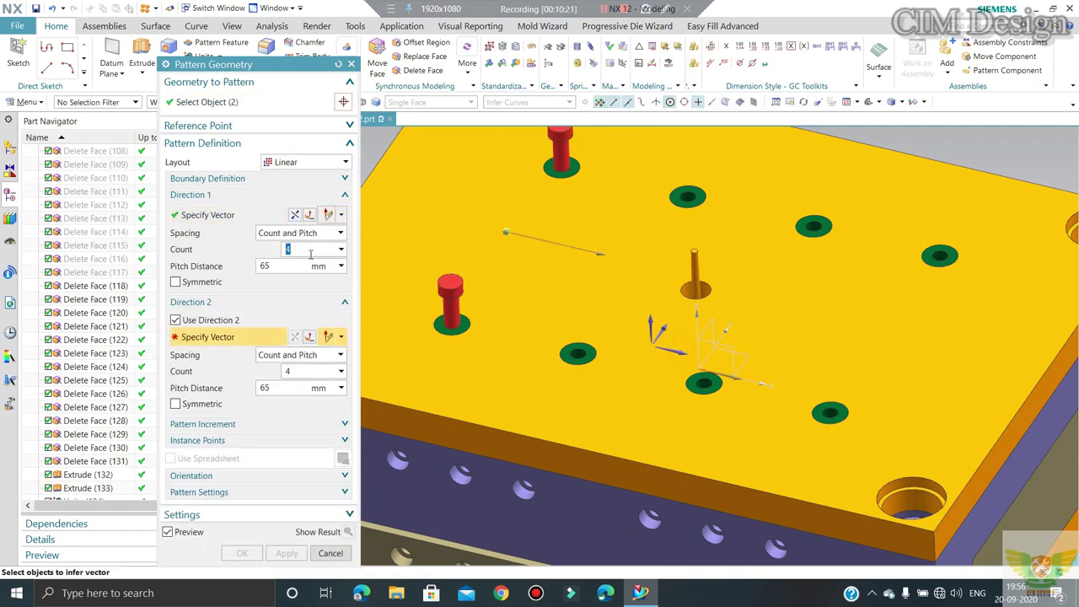
{"action": "left_click", "coordinate": [176, 320]}
{"action": "left_click", "coordinate": [301, 265]}
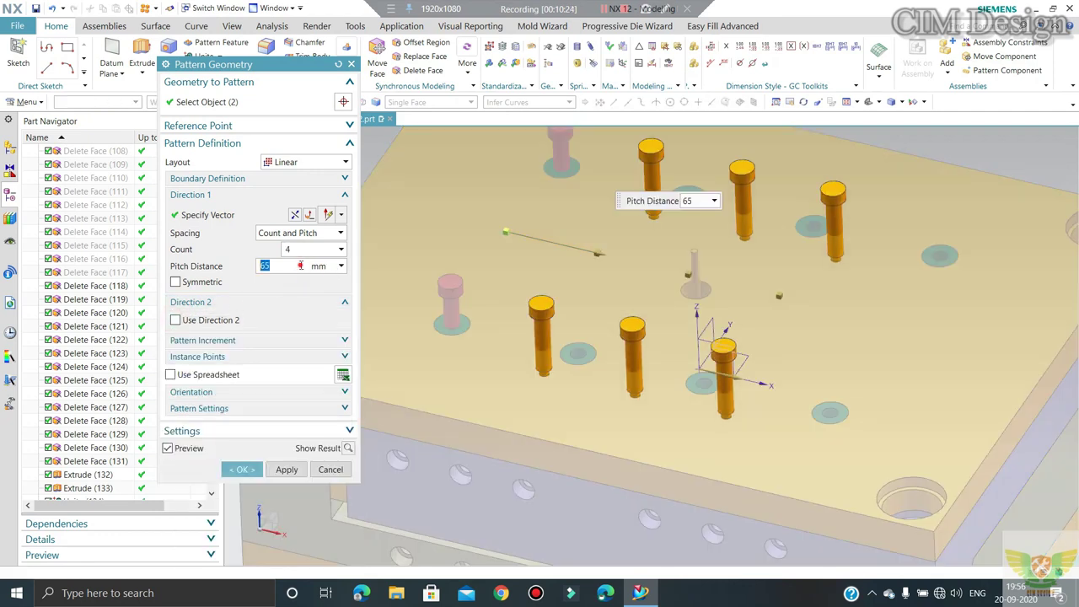
{"action": "type", "text": "90"}
{"action": "key", "text": "Return"}
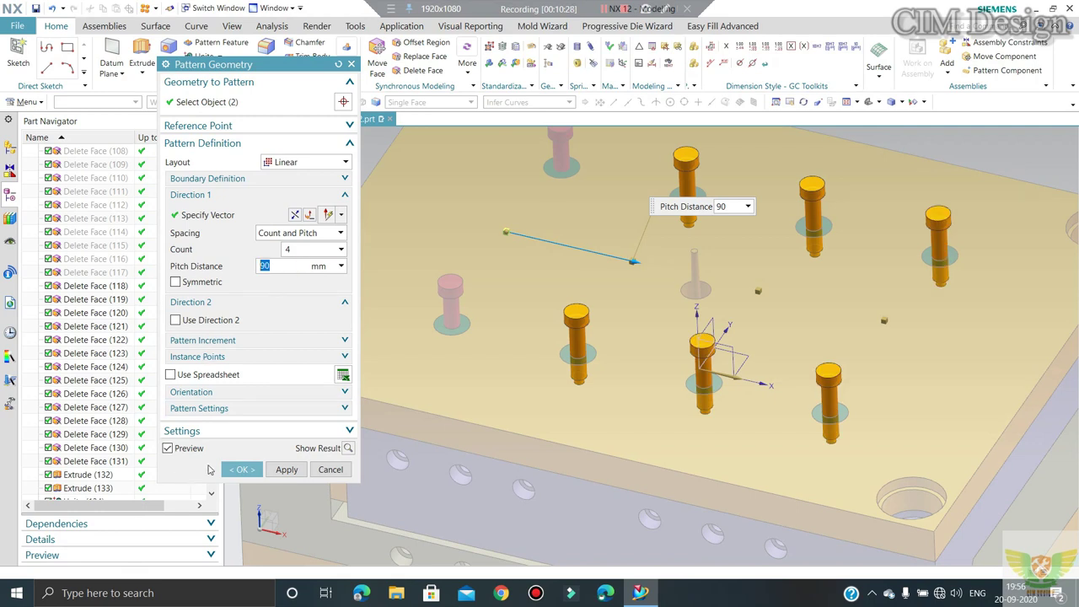
{"action": "left_click", "coordinate": [232, 468]}
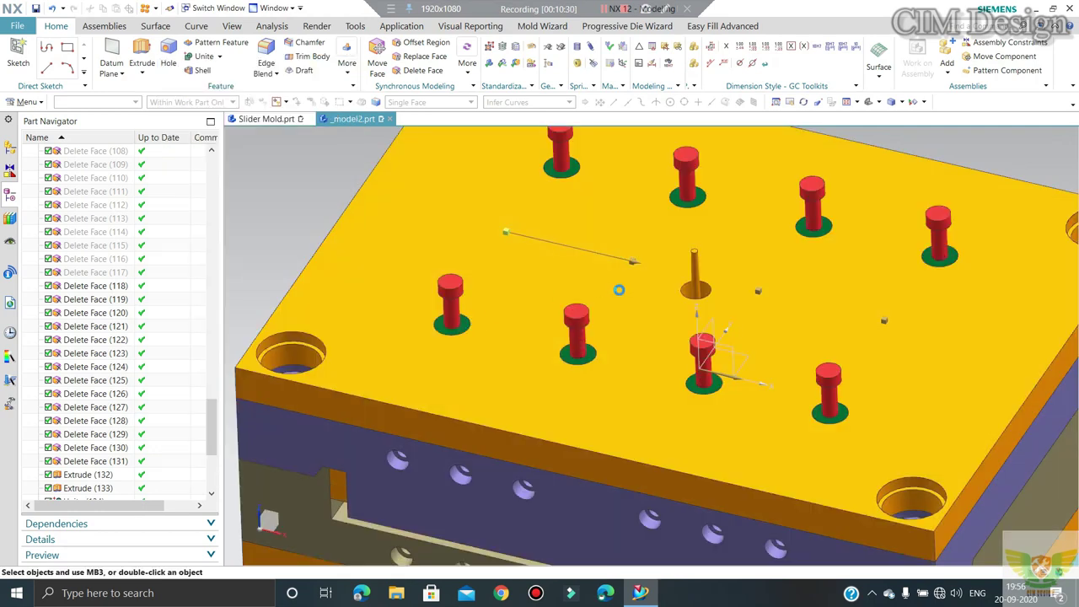
Step: Show the hidden top plate again
{"action": "scroll", "coordinate": [603, 311], "scroll_direction": "down", "scroll_amount": 3}
{"action": "scroll", "coordinate": [612, 286], "scroll_direction": "up", "scroll_amount": 2}
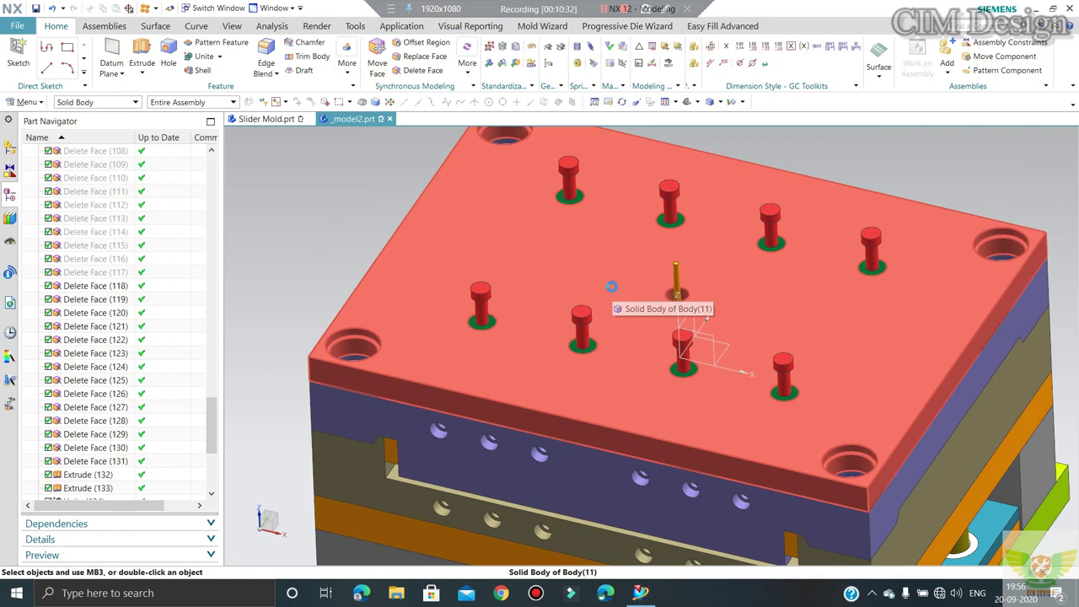
{"action": "key", "text": "ctrl+shift+k"}
{"action": "left_click", "coordinate": [600, 297]}
{"action": "middle_click", "coordinate": [601, 296]}
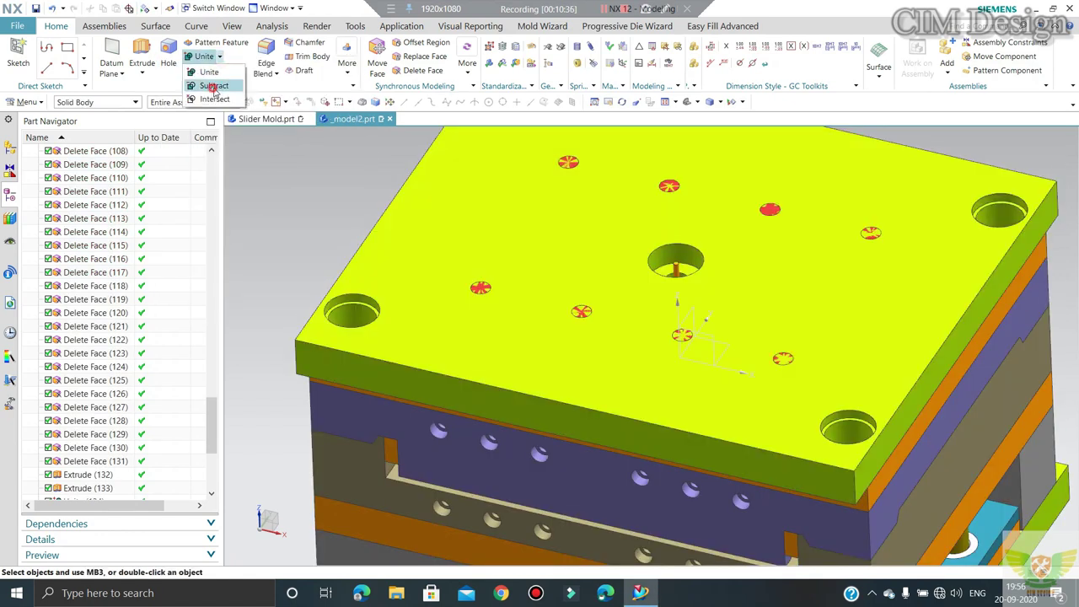
Step: Subtract all eight pins from the top plate with Keep Tool on
{"action": "left_click", "coordinate": [203, 70]}
{"action": "left_click", "coordinate": [683, 279]}
{"action": "left_click", "coordinate": [563, 165]}
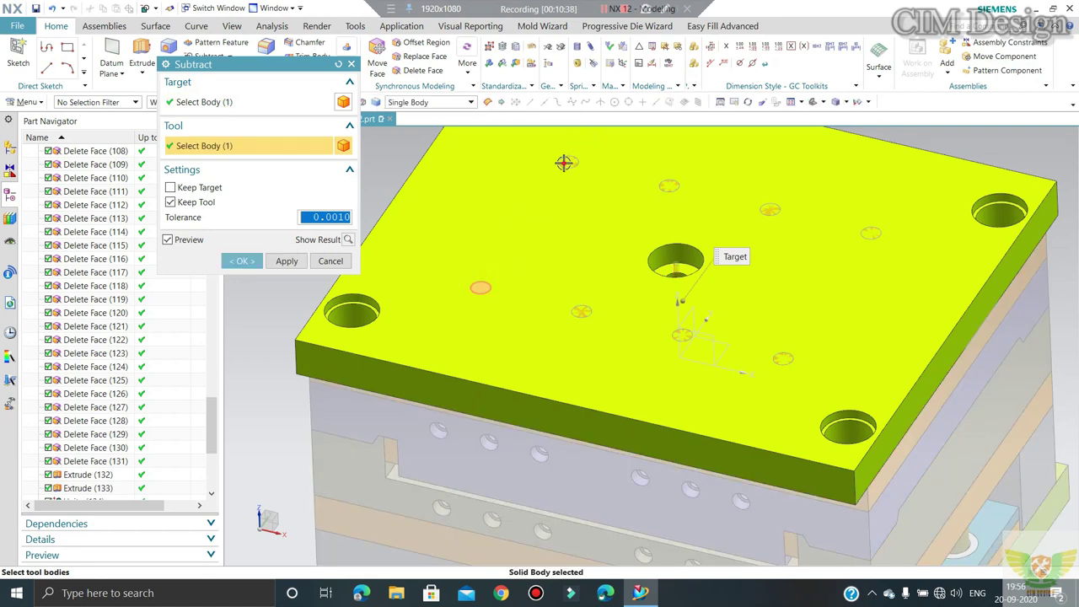
{"action": "left_click", "coordinate": [672, 187]}
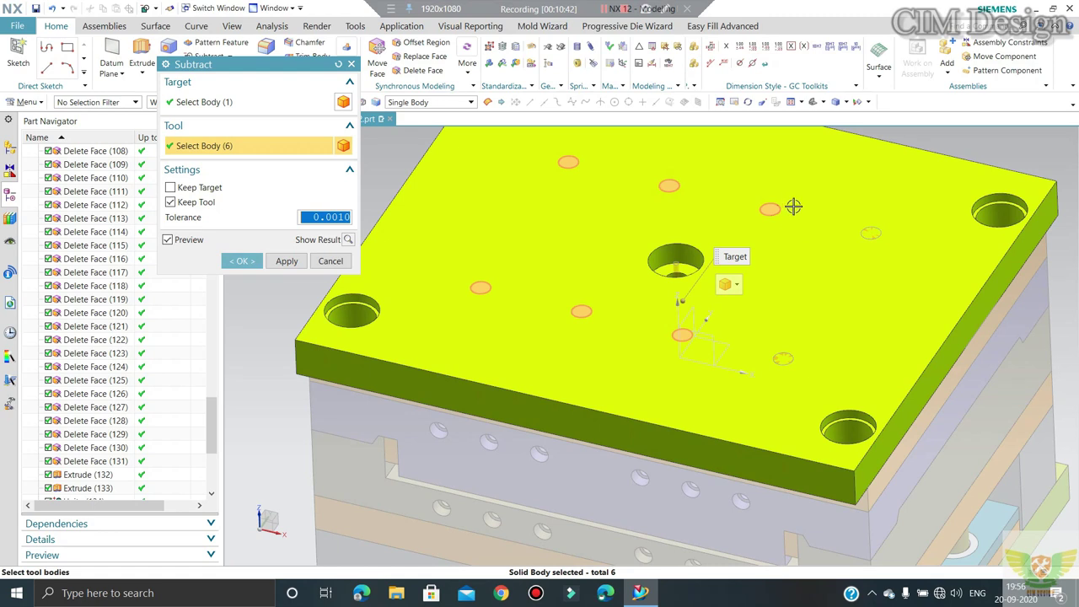
{"action": "left_click", "coordinate": [870, 233]}
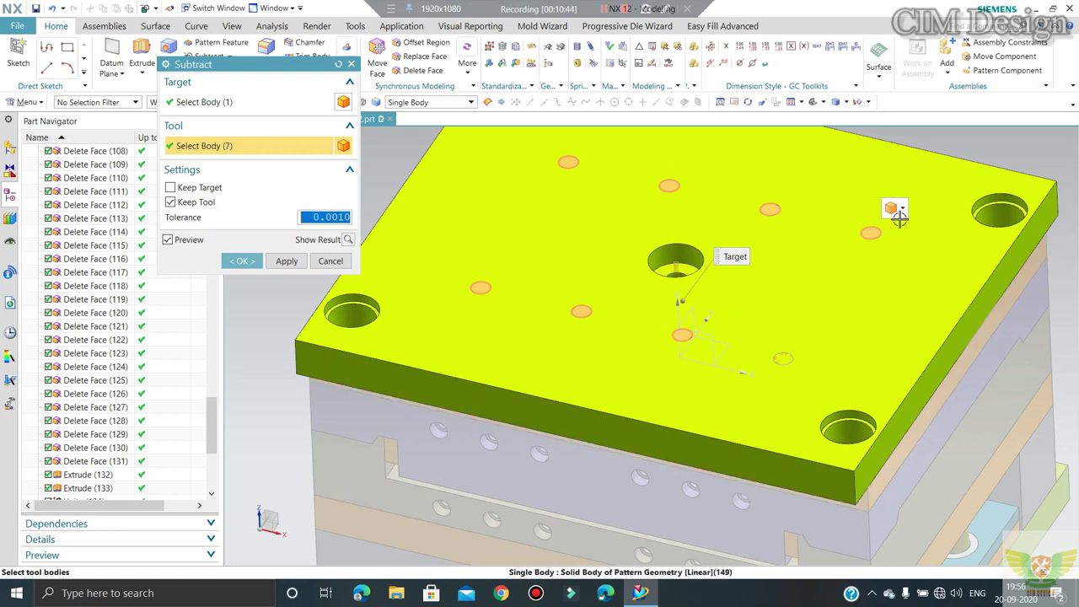
{"action": "left_click", "coordinate": [902, 208]}
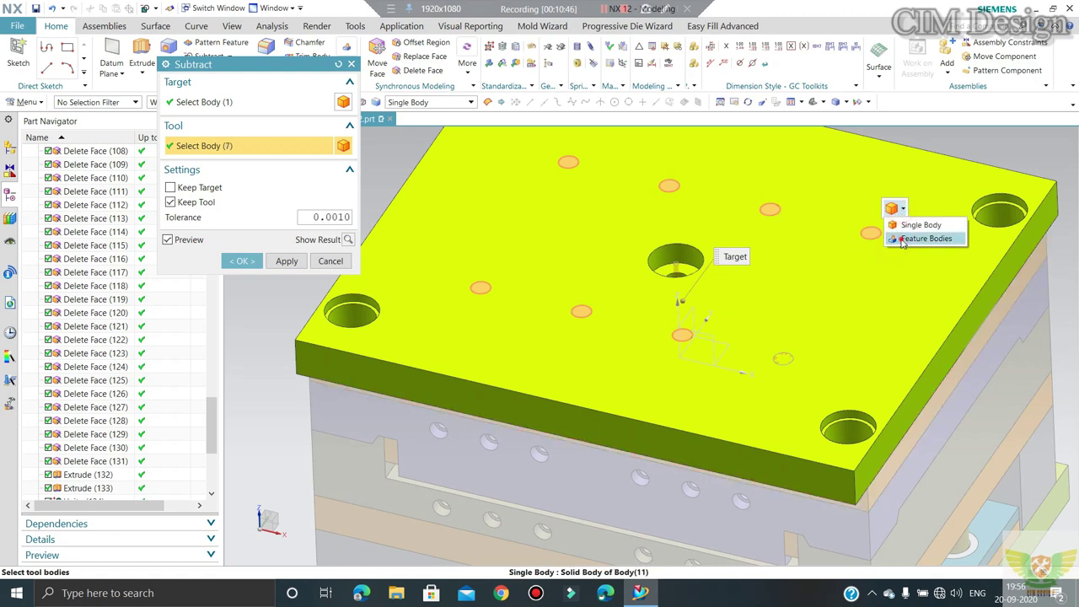
{"action": "left_click", "coordinate": [919, 239]}
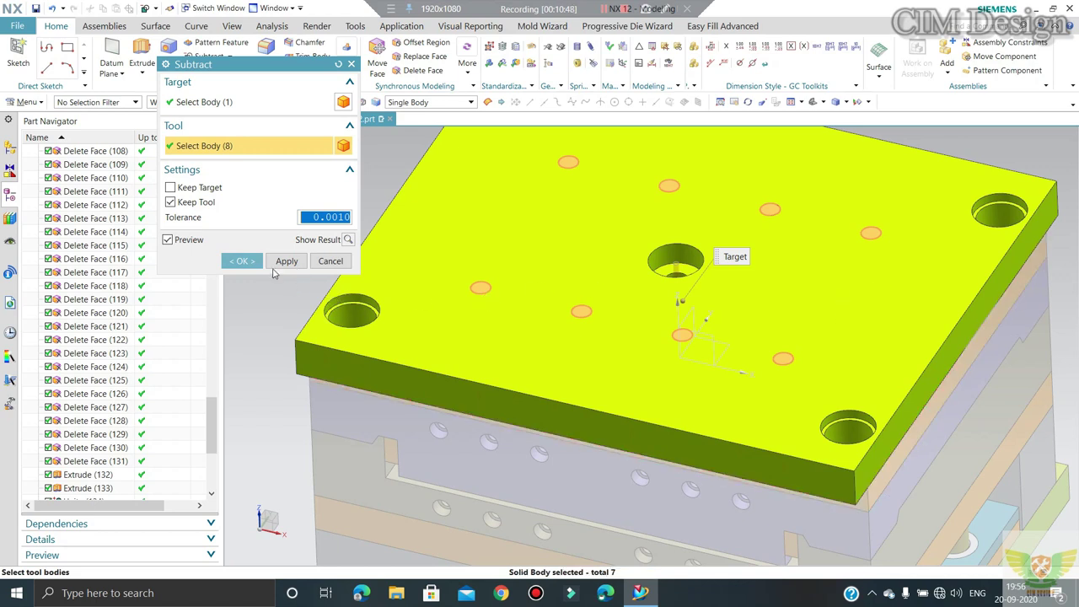
{"action": "left_click", "coordinate": [250, 256]}
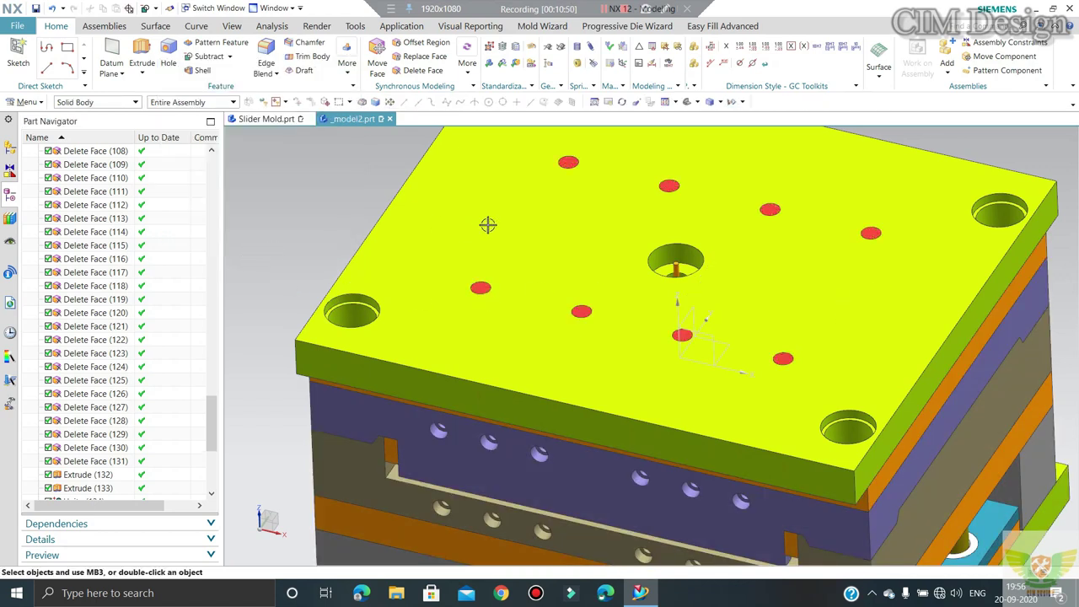
Step: Unhide the green locating ring using Show (Ctrl+Shift+K)
{"action": "scroll", "coordinate": [487, 224], "scroll_direction": "down", "scroll_amount": 3}
{"action": "key", "text": "ctrl+shift+k"}
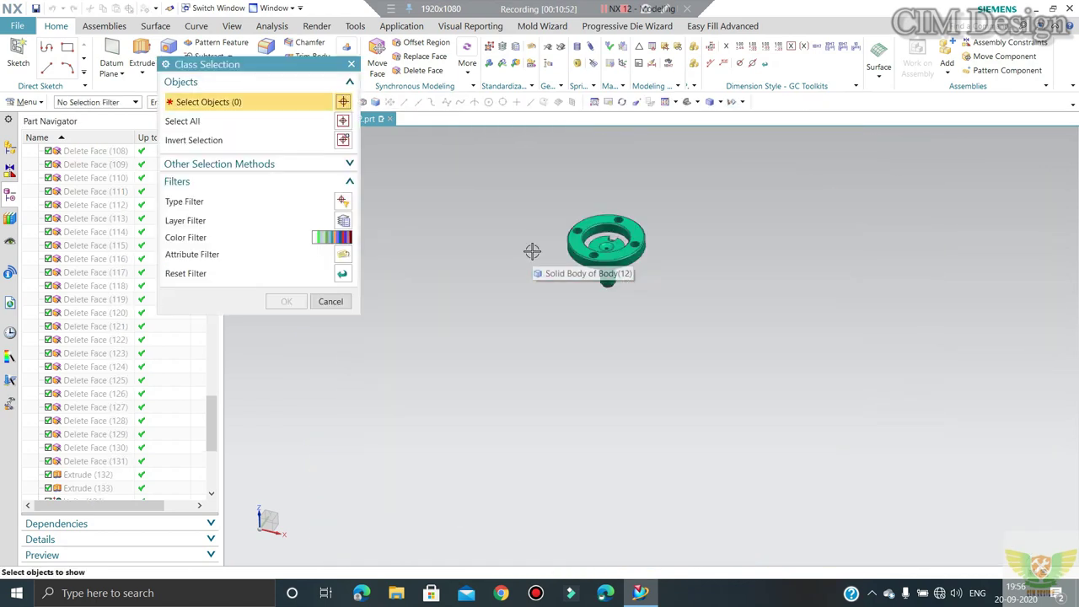
{"action": "key", "text": "Escape"}
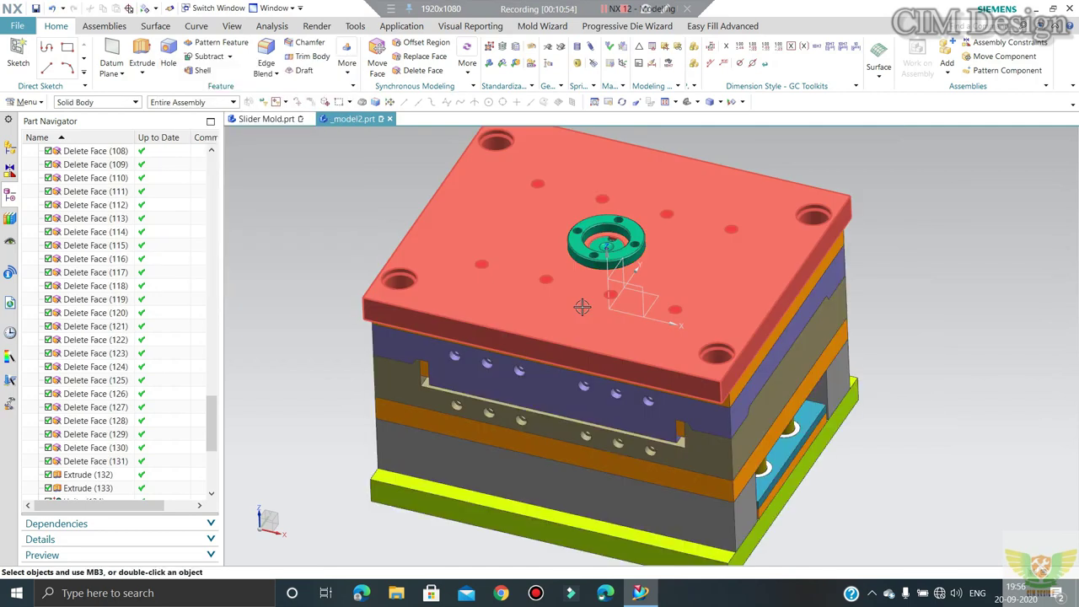
Step: Hide the top plate and the plate beneath it, then undo to restore the top plate
{"action": "left_click", "coordinate": [590, 206]}
{"action": "scroll", "coordinate": [590, 210], "scroll_direction": "up", "scroll_amount": 3}
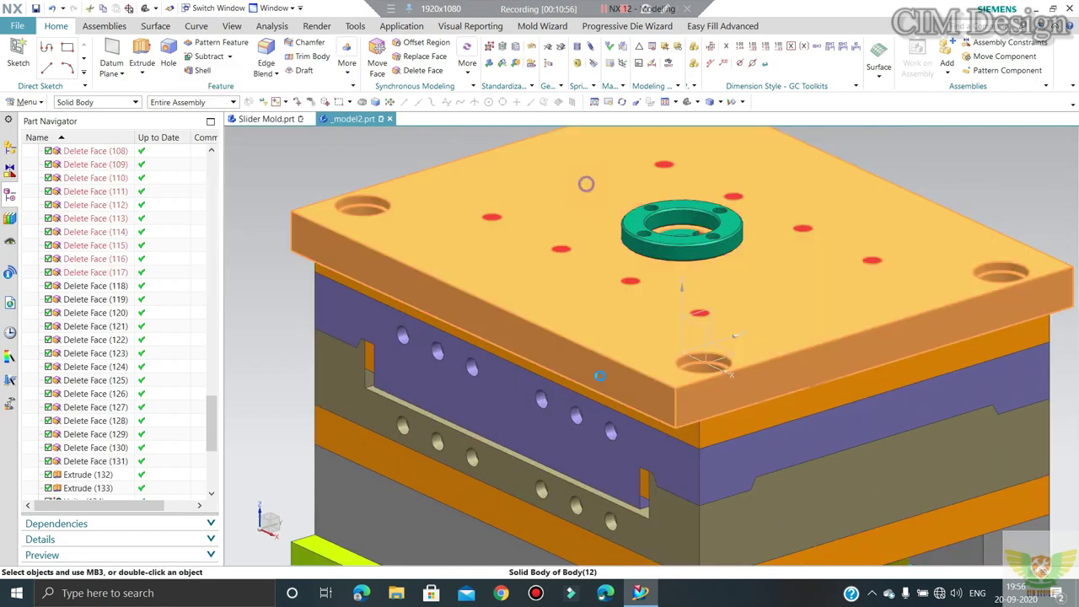
{"action": "key", "text": "ctrl+b"}
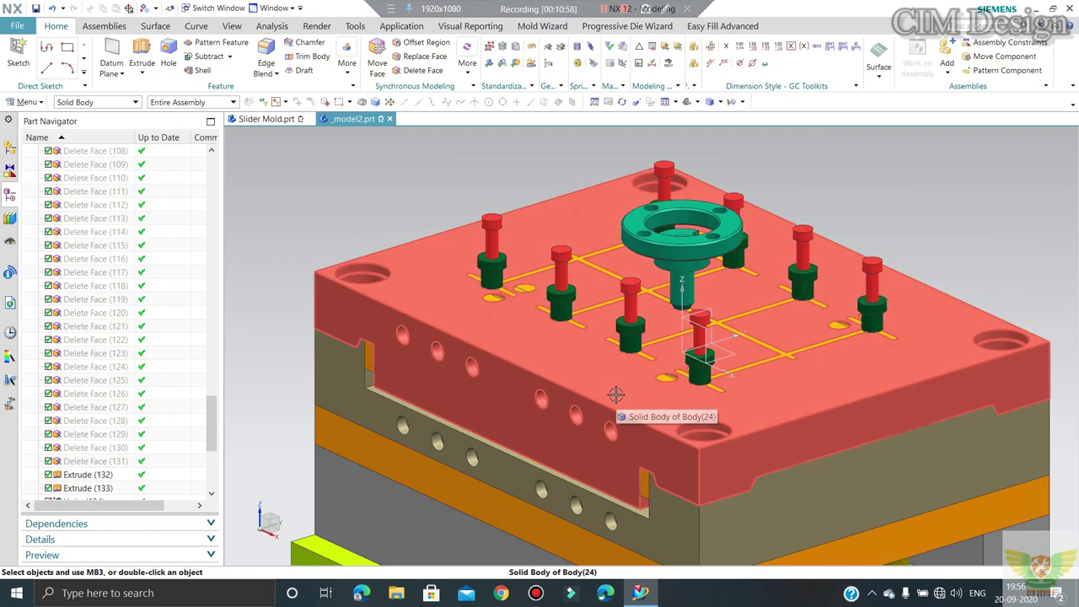
{"action": "left_click", "coordinate": [485, 264]}
{"action": "key", "text": "ctrl+b"}
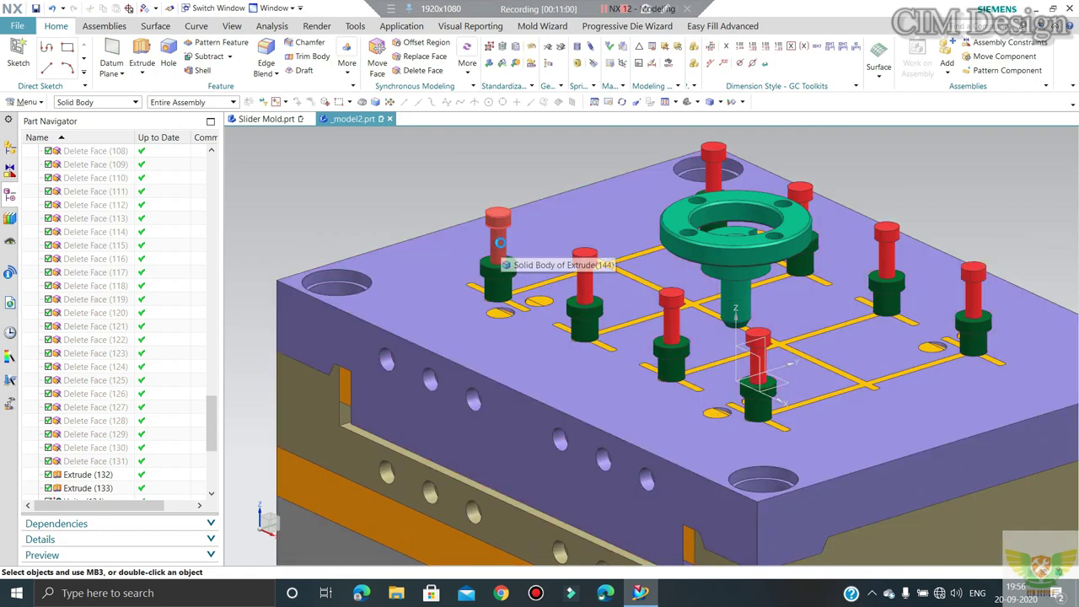
{"action": "scroll", "coordinate": [501, 268], "scroll_direction": "up", "scroll_amount": 2}
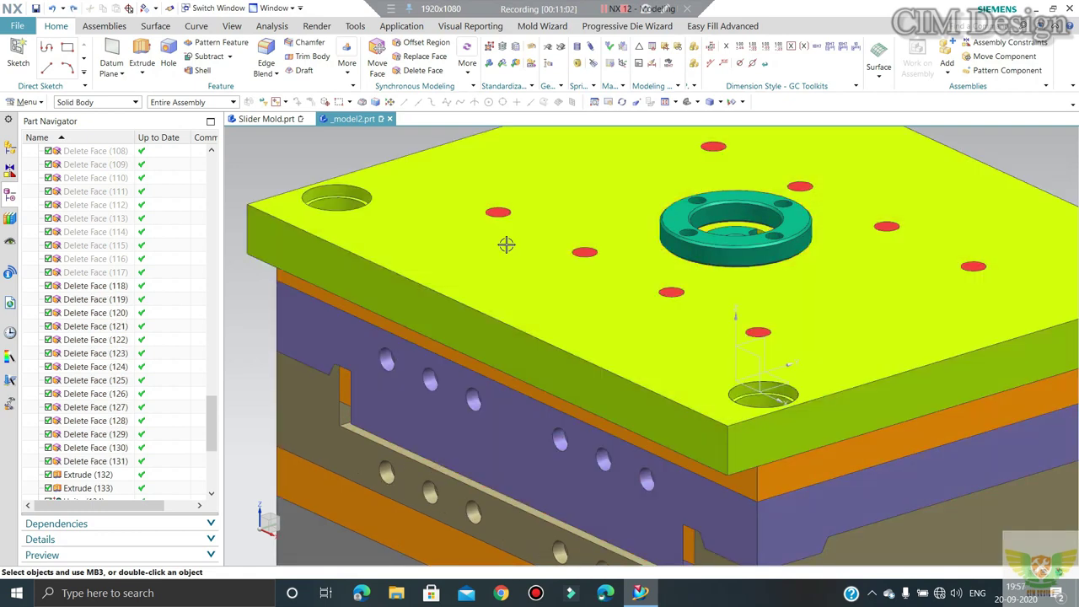
{"action": "key", "text": "ctrl+z"}
Step: Hide the top plate again and rotate to a frontal view of the eight red pins
{"action": "scroll", "coordinate": [473, 303], "scroll_direction": "down", "scroll_amount": 2}
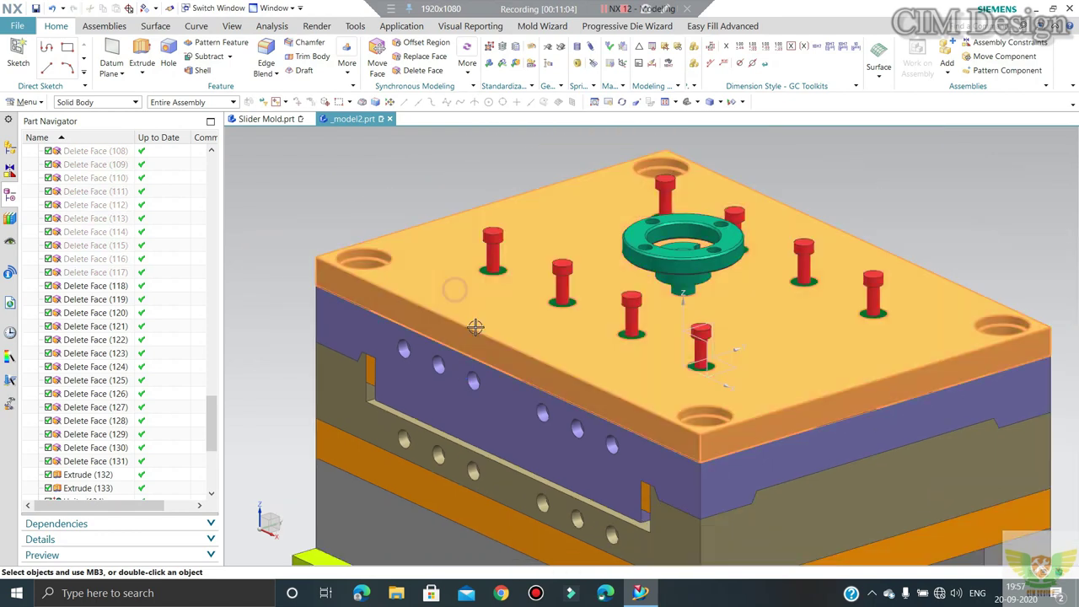
{"action": "left_click", "coordinate": [475, 326]}
{"action": "key", "text": "ctrl+b"}
{"action": "scroll", "coordinate": [490, 304], "scroll_direction": "up", "scroll_amount": 3}
{"action": "scroll", "coordinate": [500, 296], "scroll_direction": "up", "scroll_amount": 1}
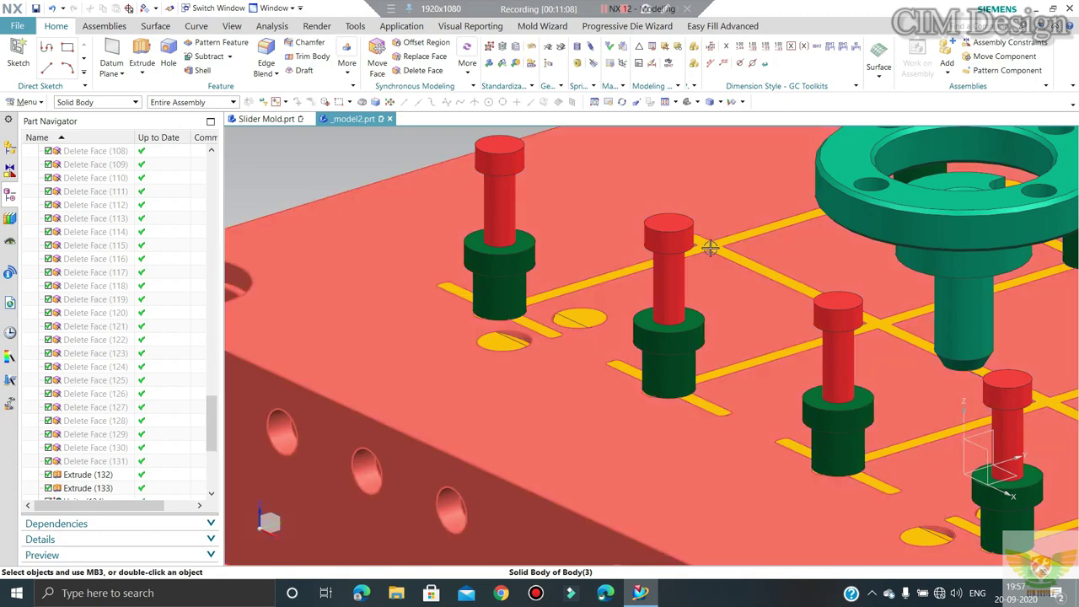
{"action": "scroll", "coordinate": [685, 239], "scroll_direction": "down", "scroll_amount": 2}
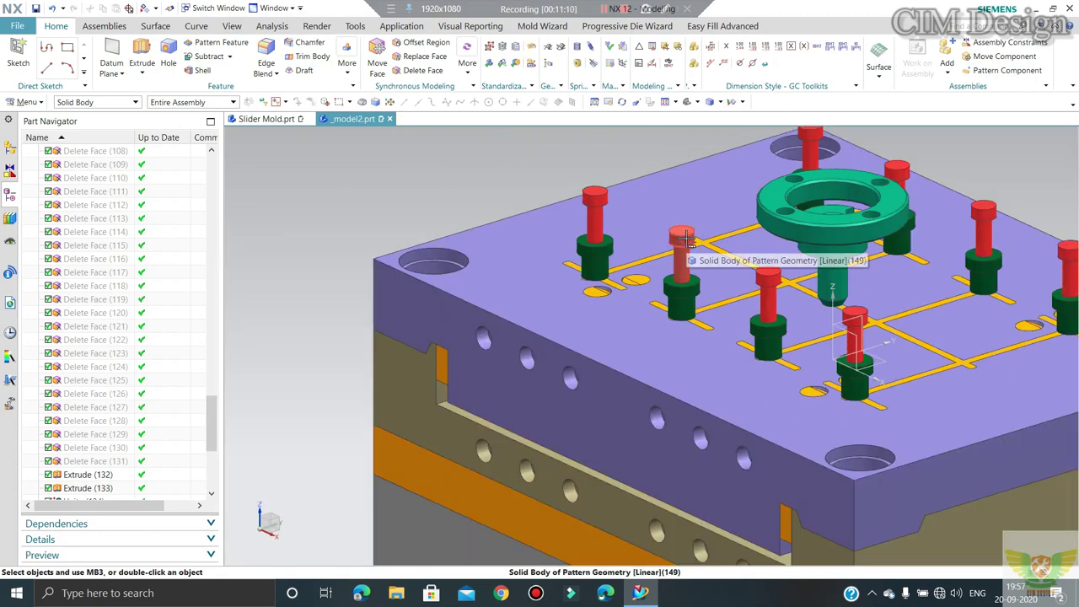
{"action": "scroll", "coordinate": [614, 277], "scroll_direction": "down", "scroll_amount": 2}
{"action": "scroll", "coordinate": [630, 254], "scroll_direction": "up", "scroll_amount": 2}
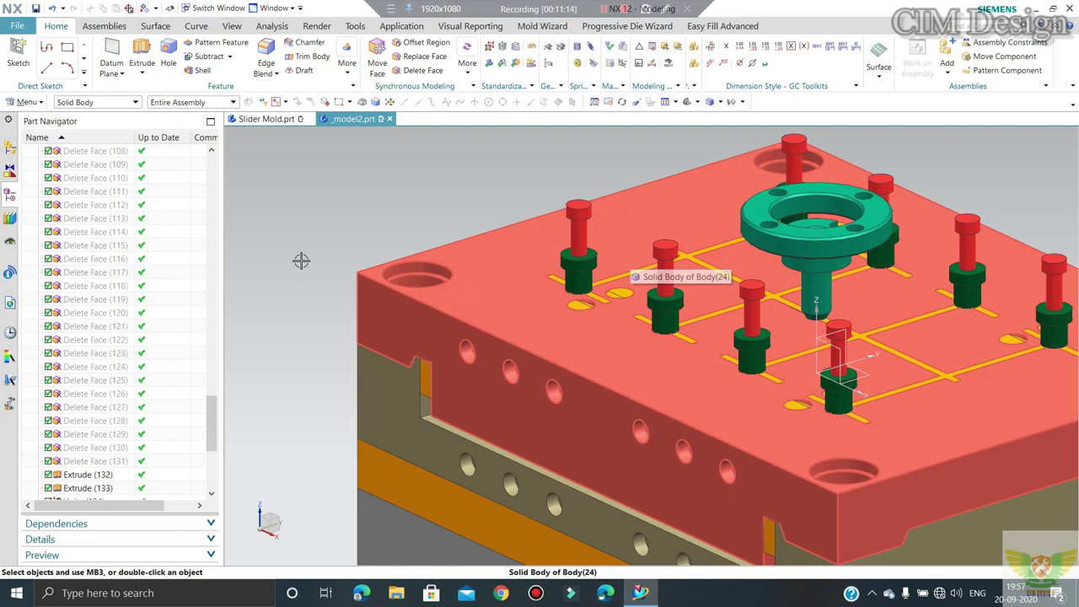
{"action": "scroll", "coordinate": [403, 294], "scroll_direction": "down", "scroll_amount": 2}
{"action": "middle_click_drag", "start_coordinate": [512, 266], "coordinate": [525, 262]}
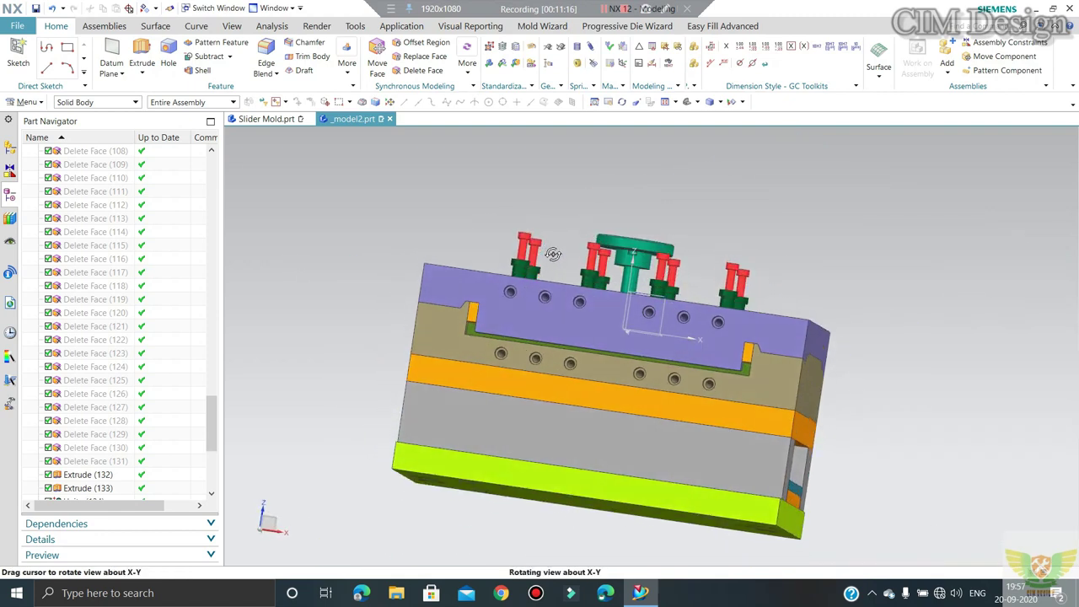
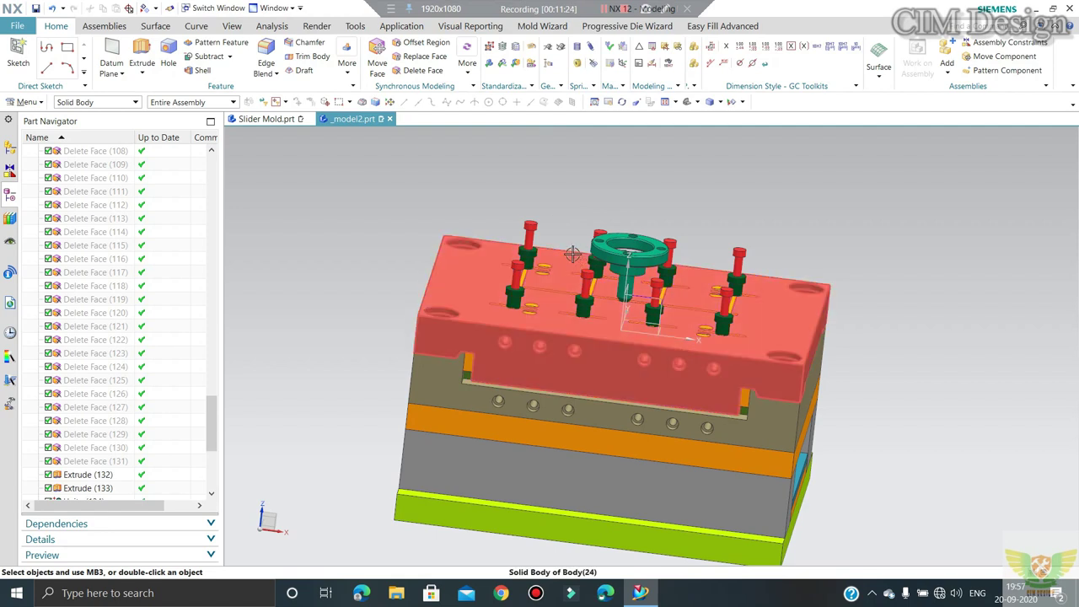
Step: Start an Extrude sketch on the mold plate's top face, viewed from directly above
{"action": "mouse_move", "coordinate": [572, 254]}
{"action": "middle_mouse_down"}
{"action": "mouse_move", "coordinate": [514, 261]}
{"action": "mouse_move", "coordinate": [831, 277]}
{"action": "middle_mouse_up"}
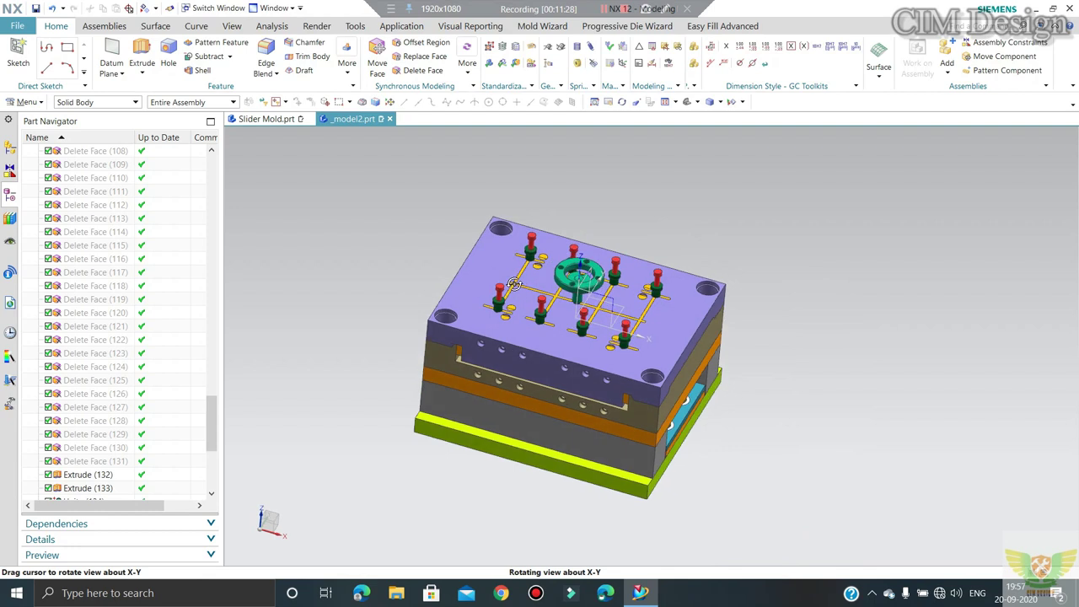
{"action": "key", "text": "ctrl+alt+t"}
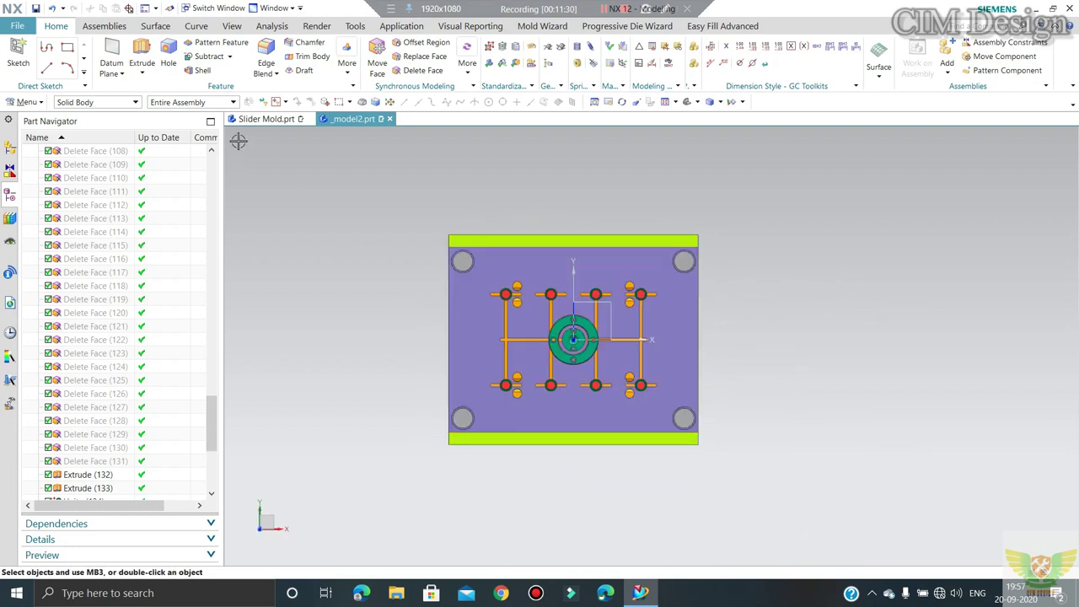
{"action": "middle_click_drag", "start_coordinate": [477, 313], "coordinate": [478, 272]}
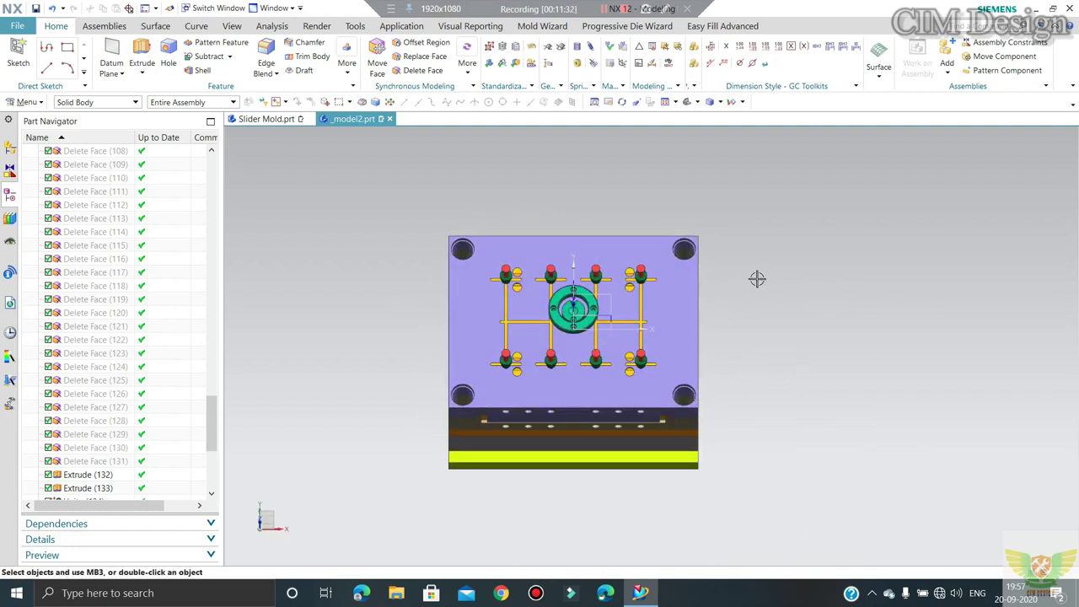
{"action": "key", "text": "ctrl+alt+t"}
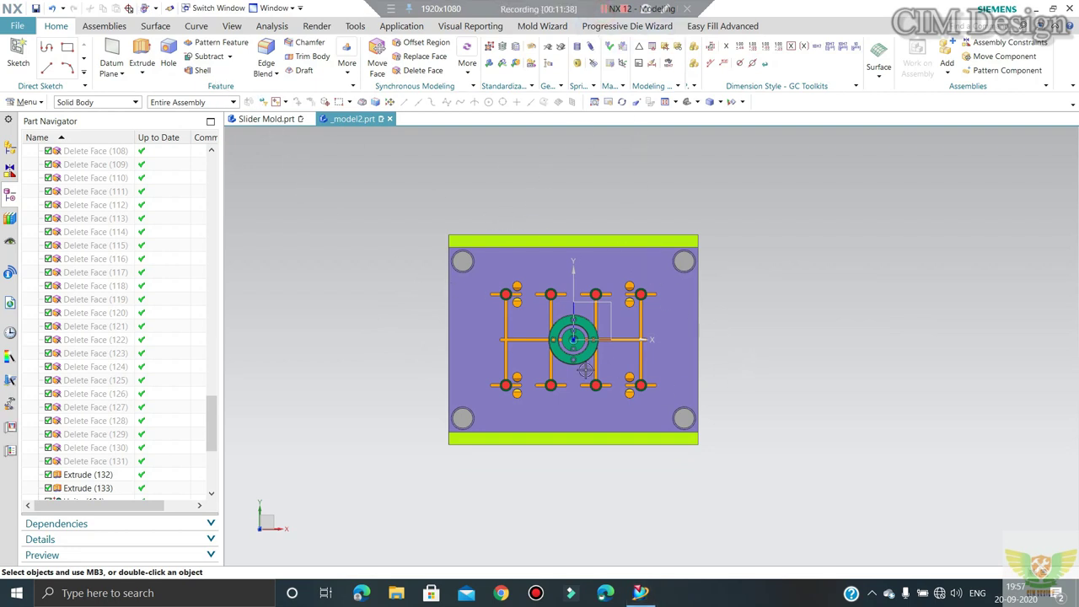
{"action": "mouse_move", "coordinate": [585, 370]}
{"action": "middle_mouse_down"}
{"action": "mouse_move", "coordinate": [466, 275]}
{"action": "mouse_move", "coordinate": [415, 329]}
{"action": "middle_mouse_up"}
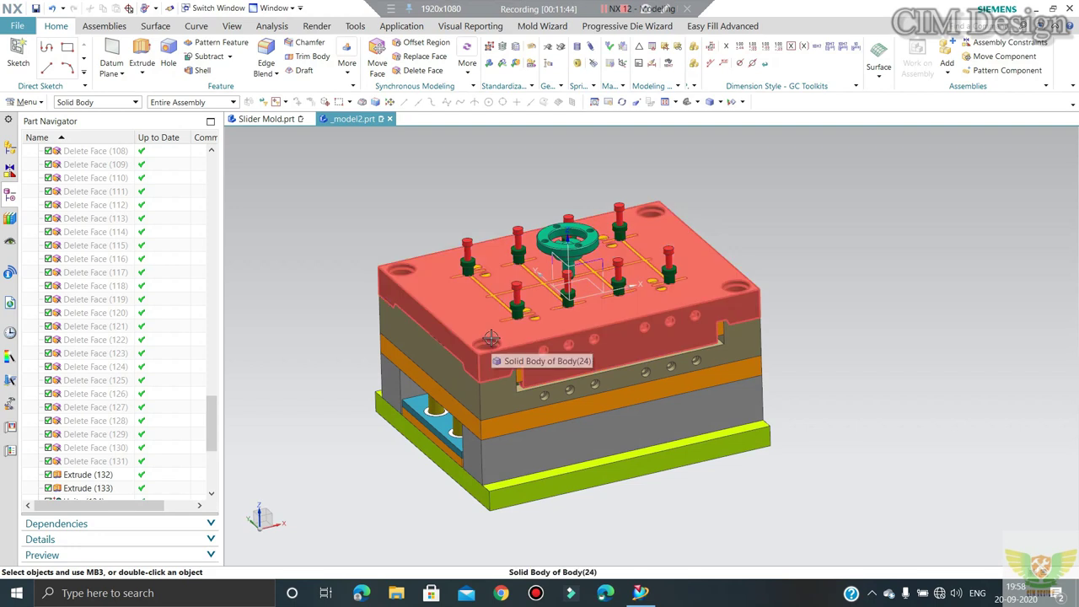
{"action": "middle_click_drag", "start_coordinate": [483, 313], "coordinate": [773, 264]}
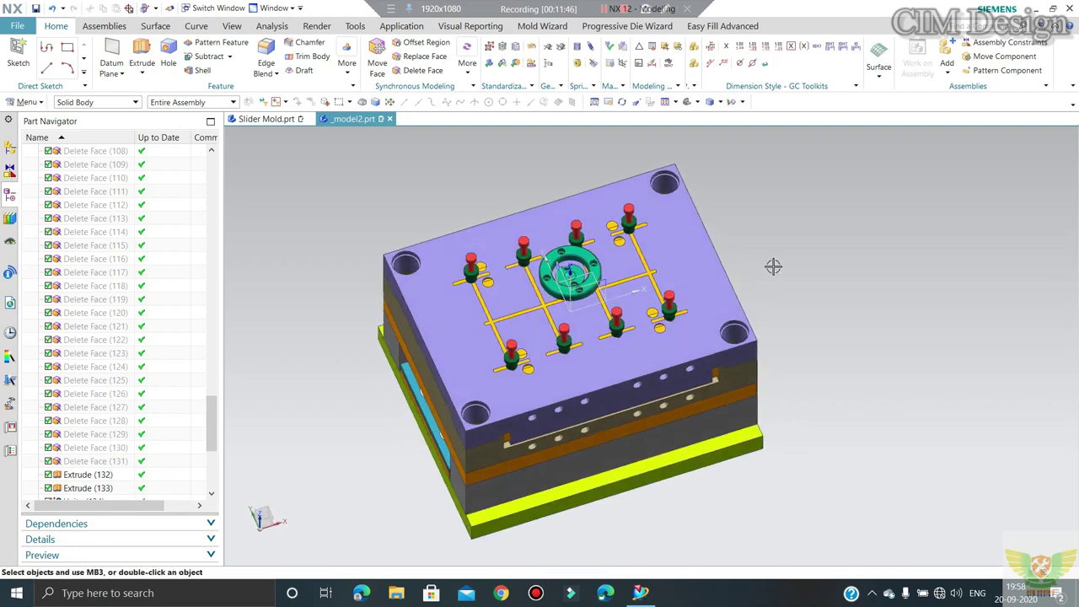
{"action": "key", "text": "F8"}
{"action": "left_click", "coordinate": [143, 52]}
{"action": "left_click", "coordinate": [445, 287]}
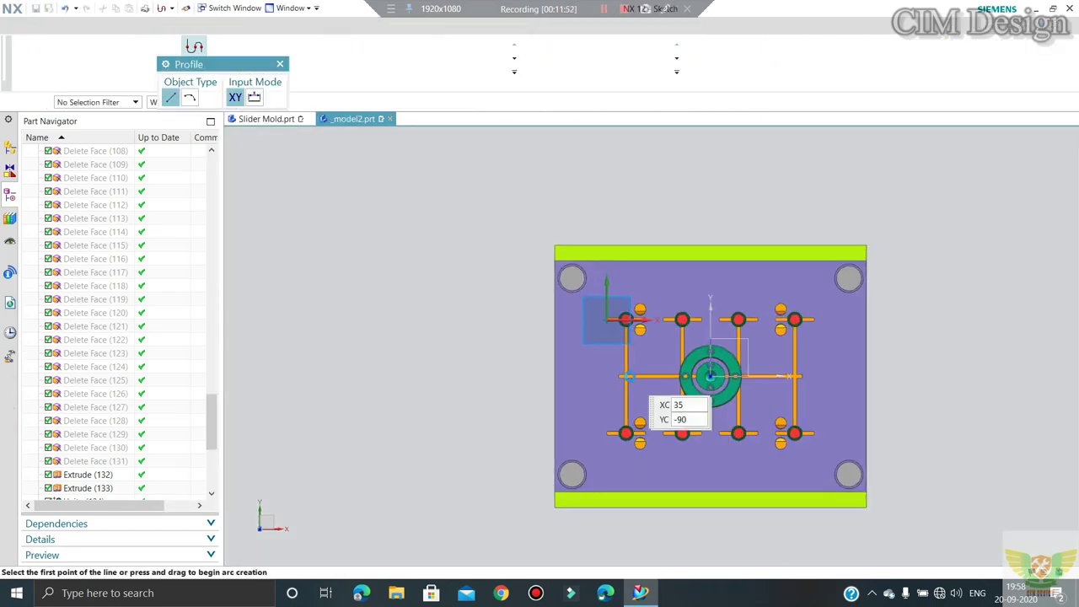
Step: Switch the model display to Wireframe with Hidden Edges
{"action": "left_click", "coordinate": [679, 102]}
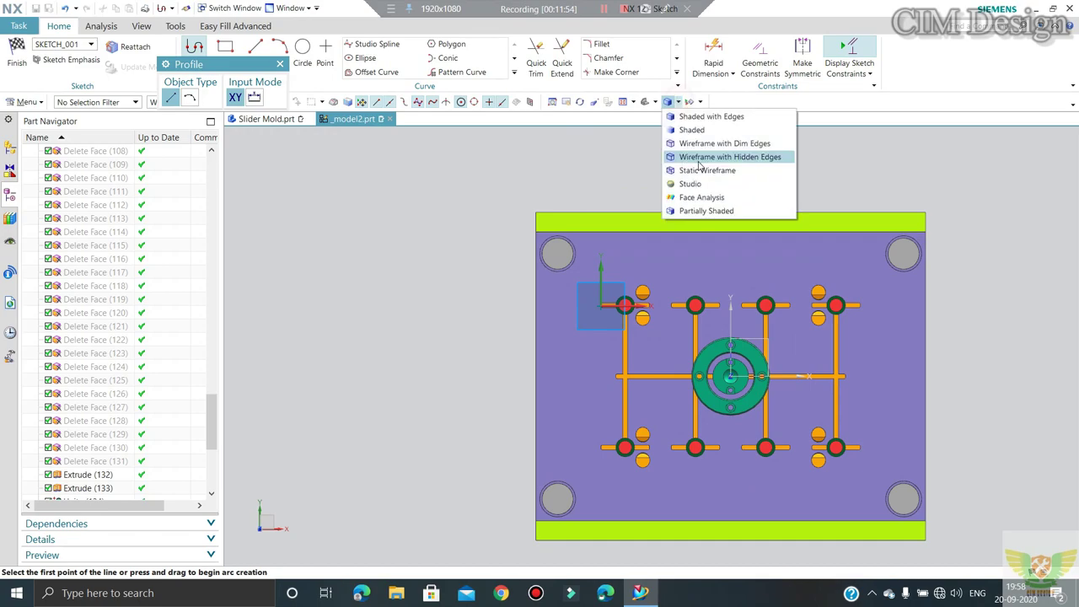
{"action": "left_click", "coordinate": [700, 132]}
{"action": "scroll", "coordinate": [588, 371], "scroll_direction": "up", "scroll_amount": 2}
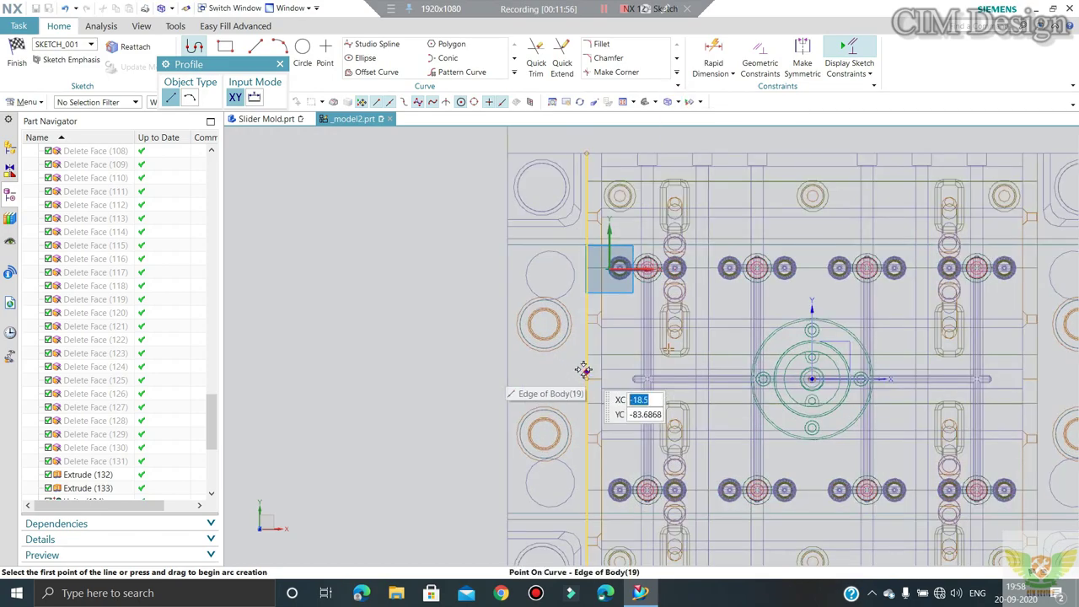
{"action": "scroll", "coordinate": [578, 380], "scroll_direction": "down", "scroll_amount": 2}
{"action": "mouse_move", "coordinate": [549, 330]}
{"action": "middle_mouse_down"}
{"action": "mouse_move", "coordinate": [560, 306]}
{"action": "mouse_move", "coordinate": [499, 323]}
{"action": "middle_mouse_up"}
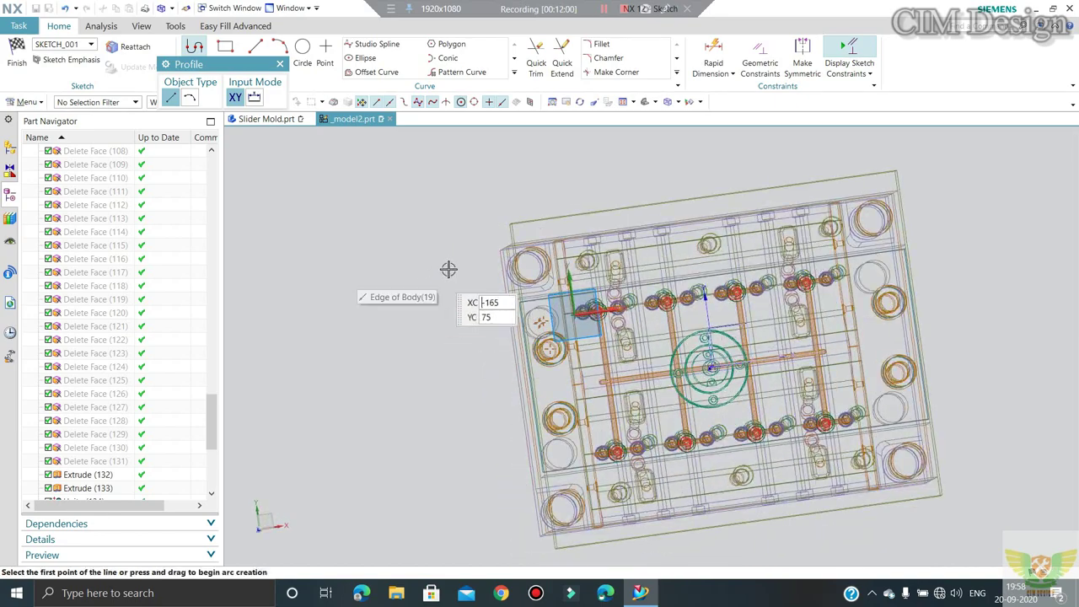
{"action": "key", "text": "F8"}
{"action": "scroll", "coordinate": [525, 331], "scroll_direction": "up", "scroll_amount": 3}
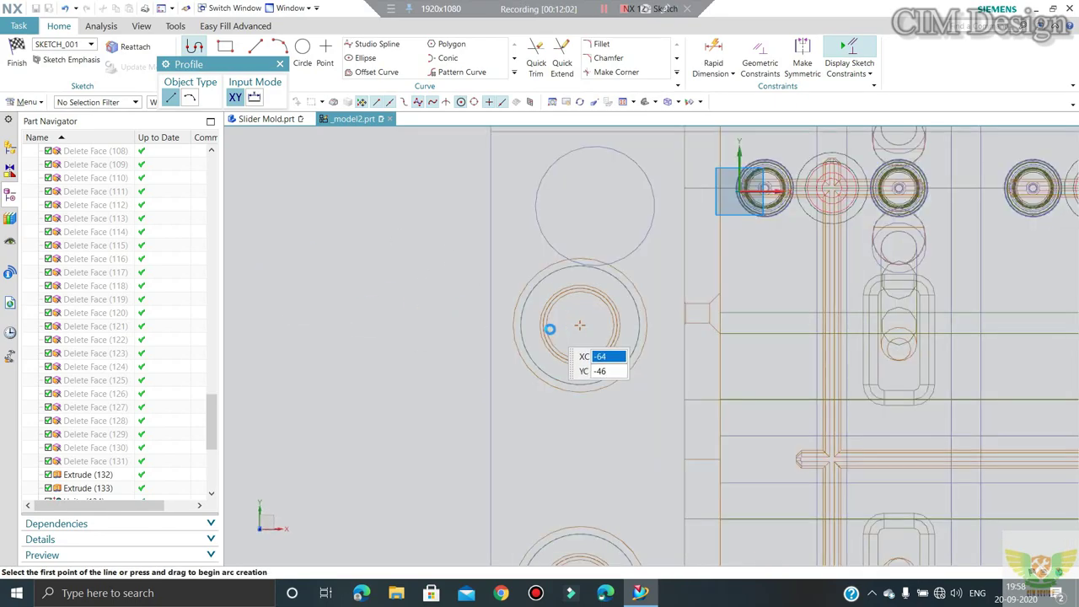
Step: Draw a 20 mm diameter circle centred on the left-side hole
{"action": "left_click", "coordinate": [581, 326]}
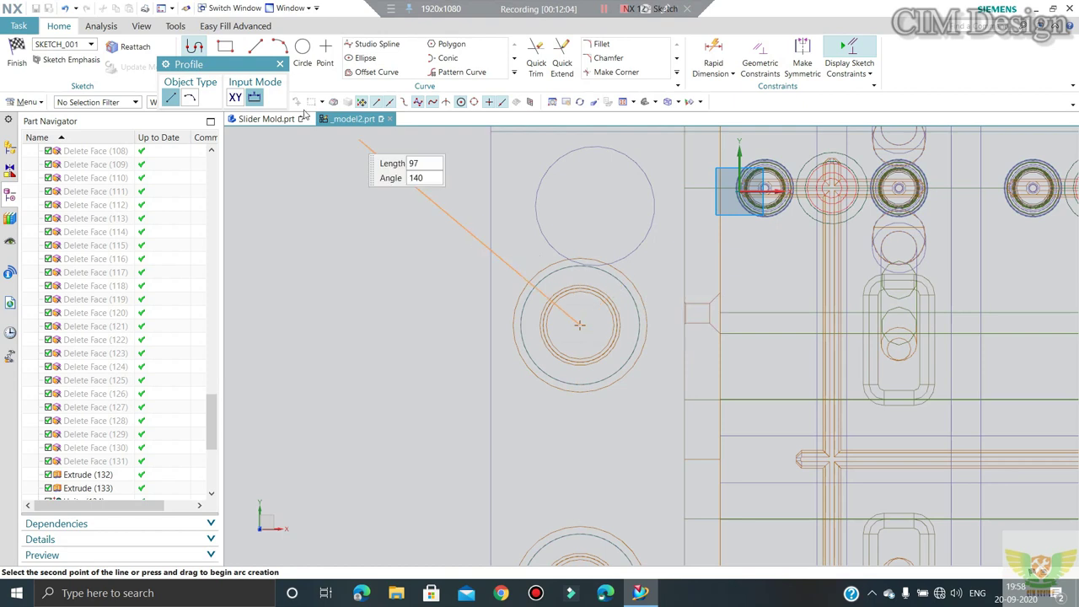
{"action": "left_click", "coordinate": [302, 47]}
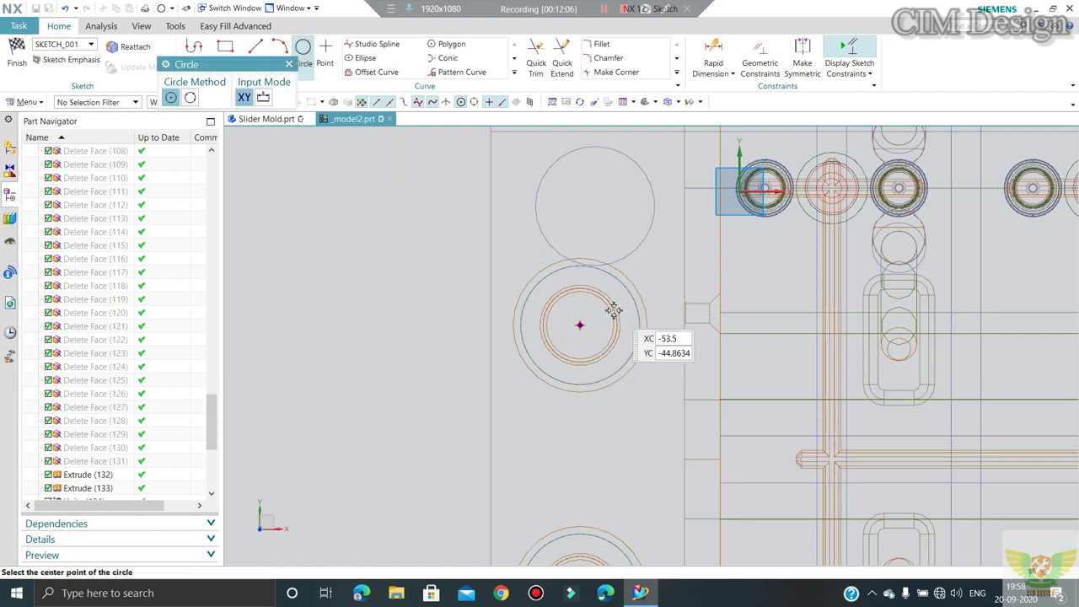
{"action": "left_click", "coordinate": [585, 360]}
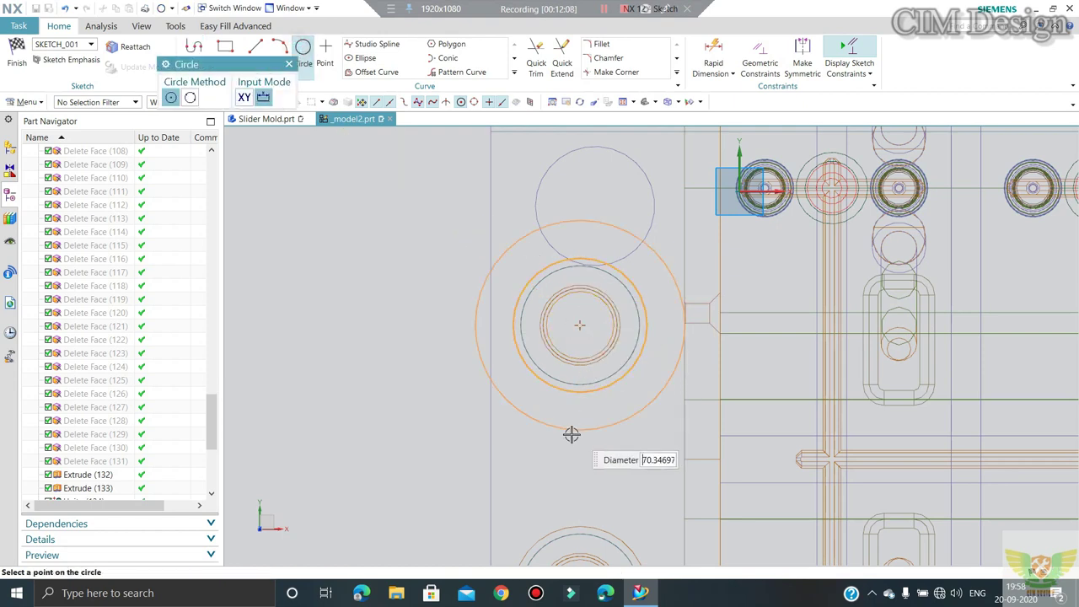
{"action": "type", "text": "0"}
{"action": "key", "text": "Return"}
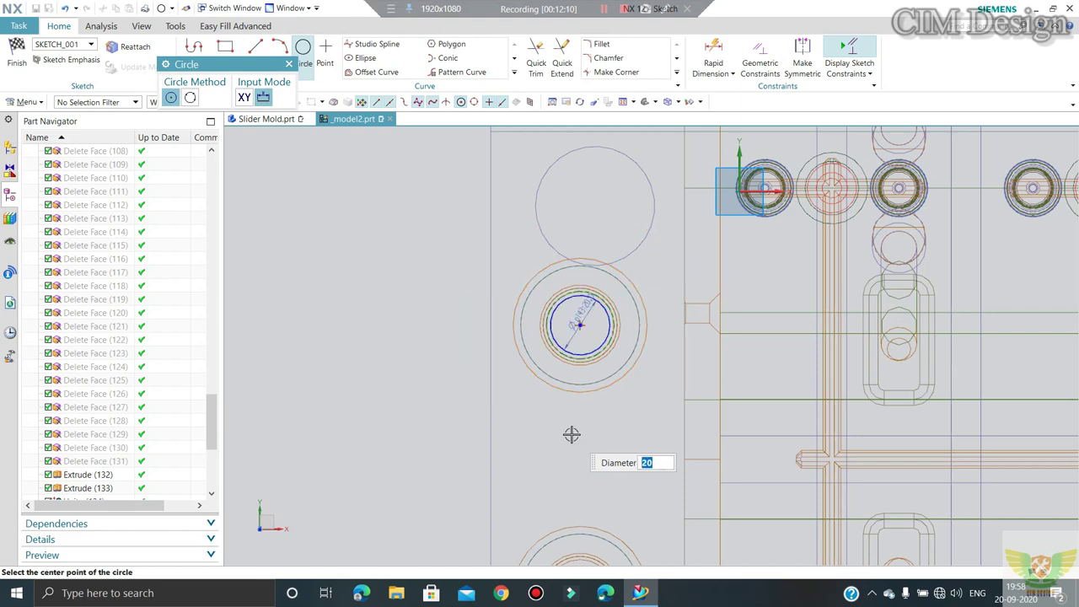
{"action": "key", "text": "Escape"}
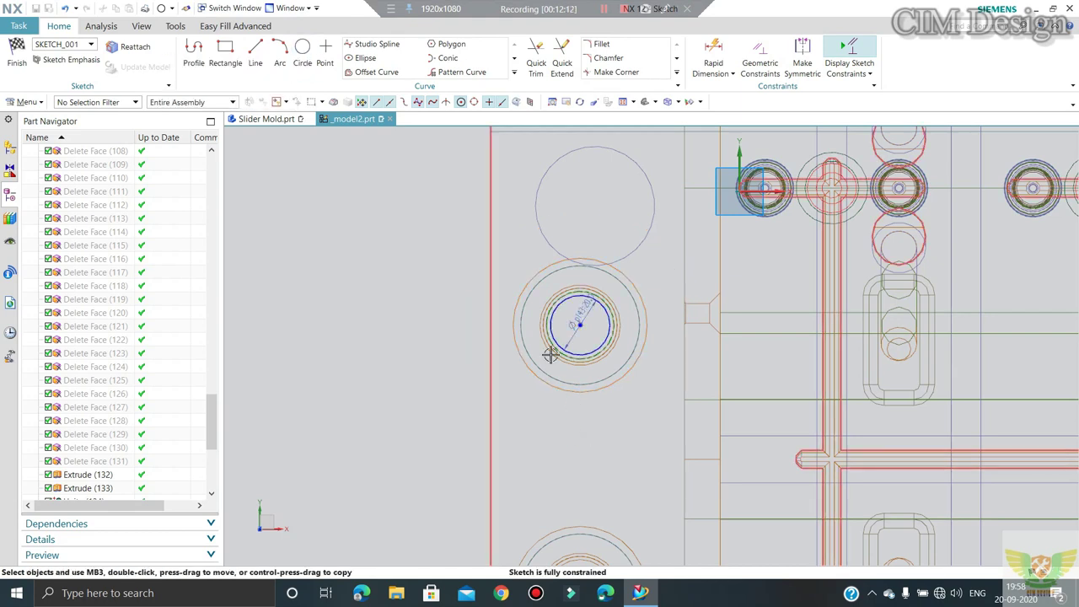
{"action": "scroll", "coordinate": [555, 405], "scroll_direction": "down", "scroll_amount": 3}
{"action": "scroll", "coordinate": [548, 458], "scroll_direction": "up", "scroll_amount": 2}
{"action": "scroll", "coordinate": [445, 272], "scroll_direction": "down", "scroll_amount": 2}
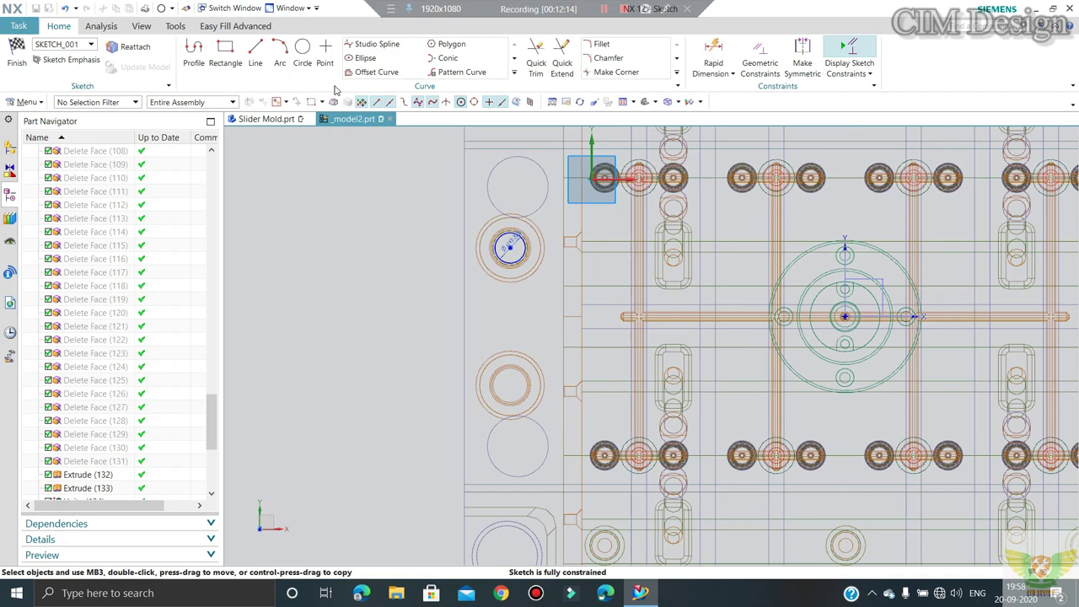
{"action": "left_click", "coordinate": [515, 73]}
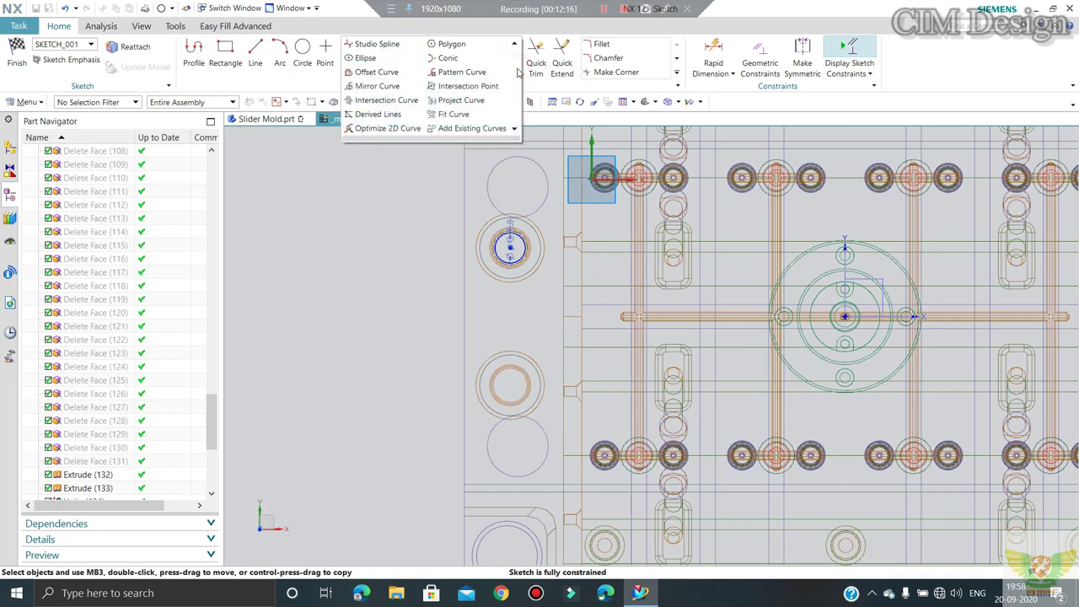
Step: Mirror the circle across the horizontal sketch axis to create a lower circle
{"action": "left_click", "coordinate": [378, 86]}
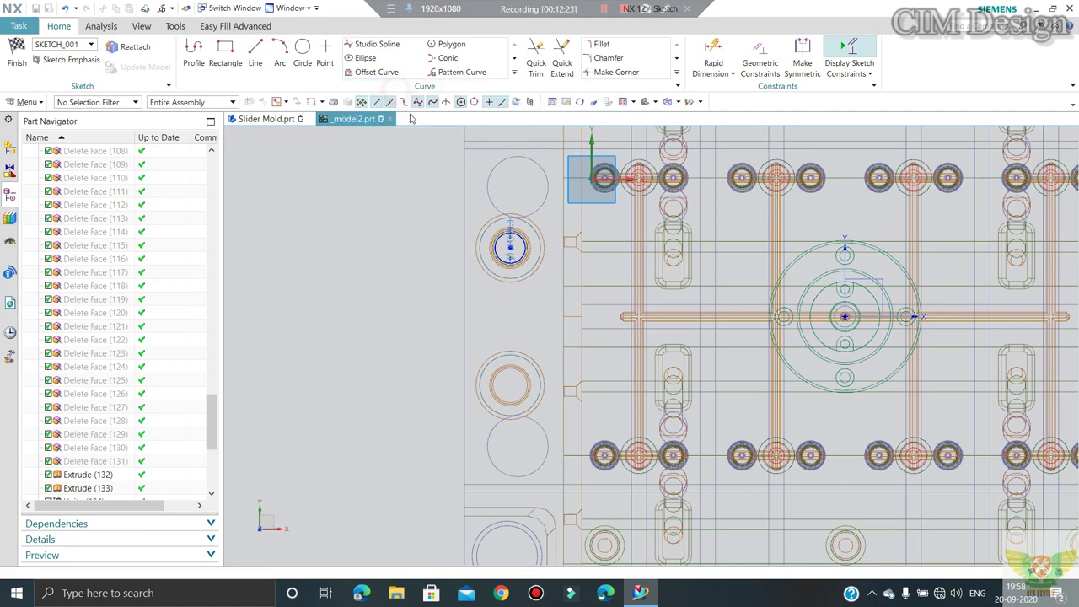
{"action": "left_click", "coordinate": [522, 261]}
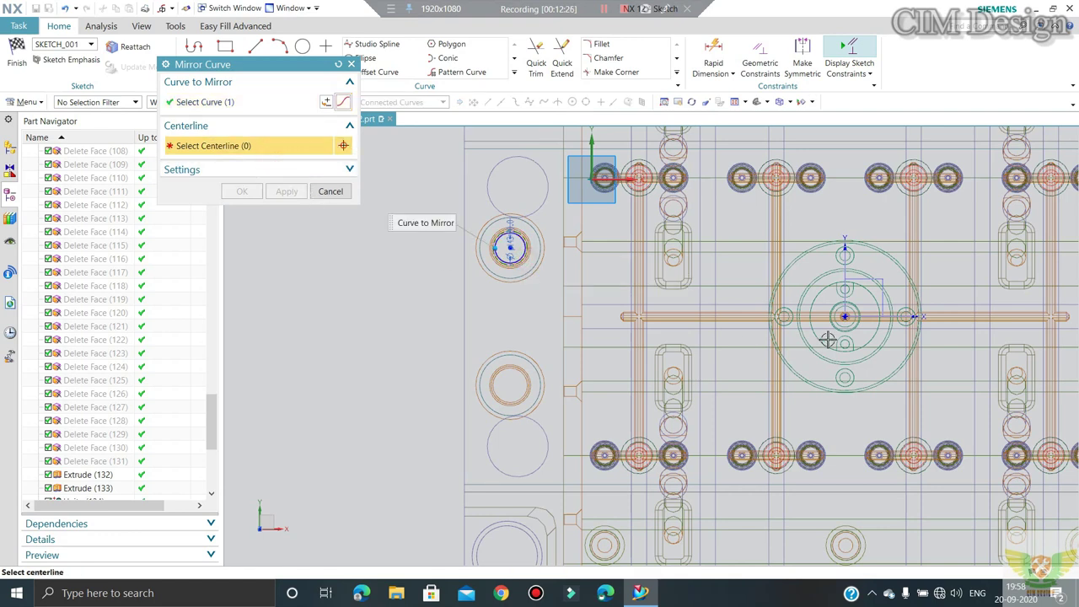
{"action": "left_click", "coordinate": [869, 316]}
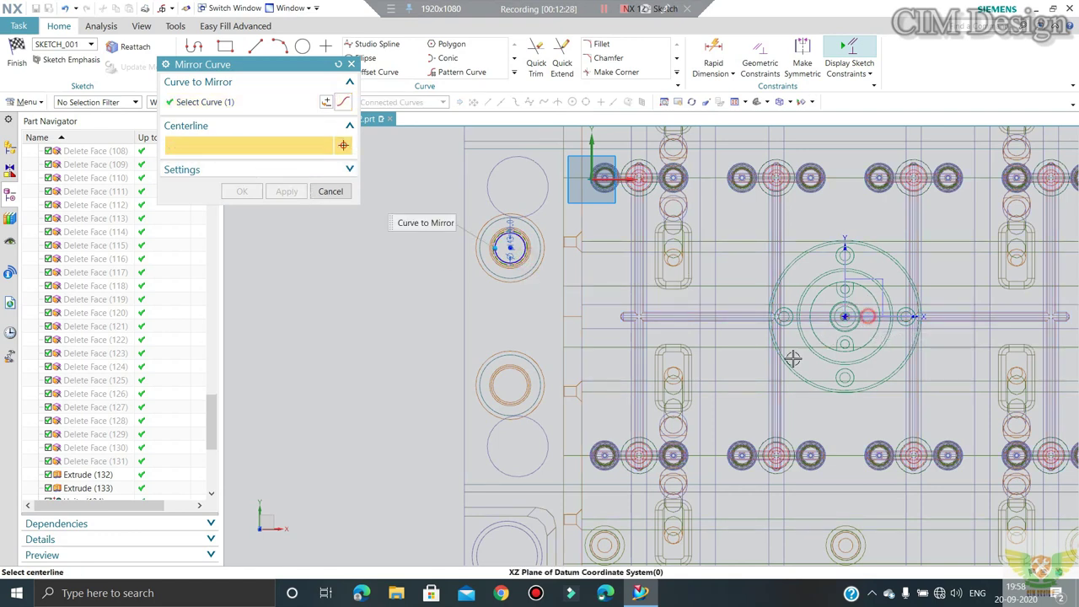
{"action": "middle_click", "coordinate": [549, 393]}
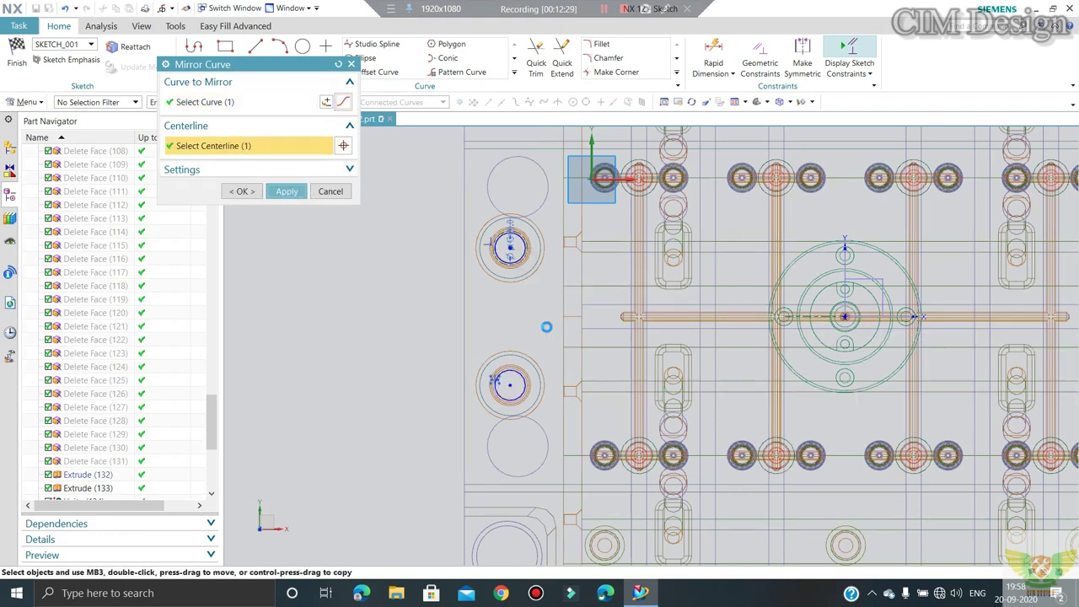
Step: Mirror both circles across the vertical axis for four circles, then finish the sketch
{"action": "left_click", "coordinate": [521, 256]}
{"action": "left_click", "coordinate": [523, 383]}
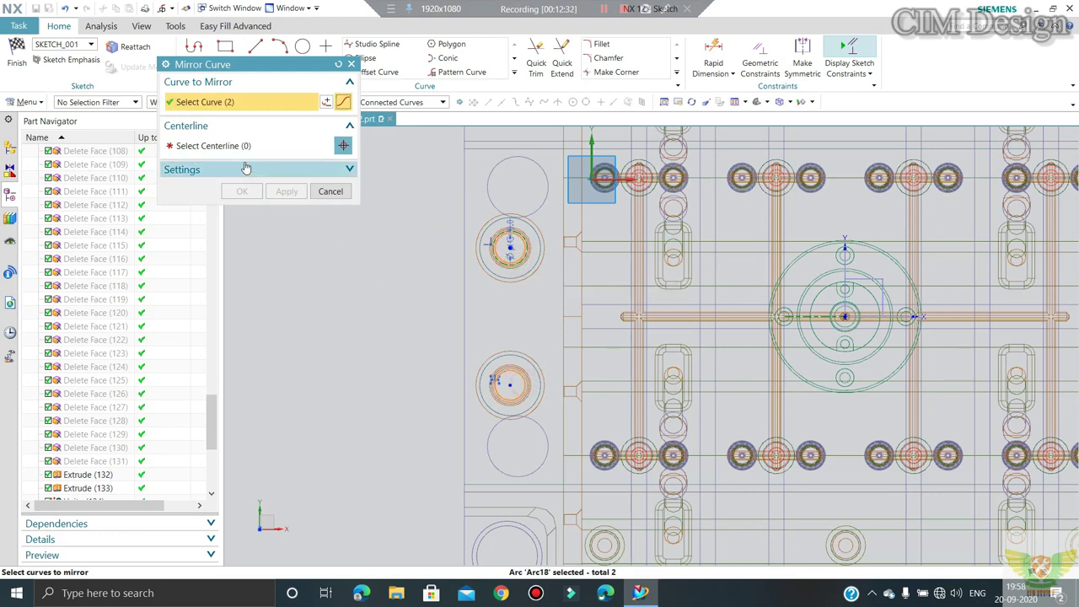
{"action": "left_click", "coordinate": [211, 146]}
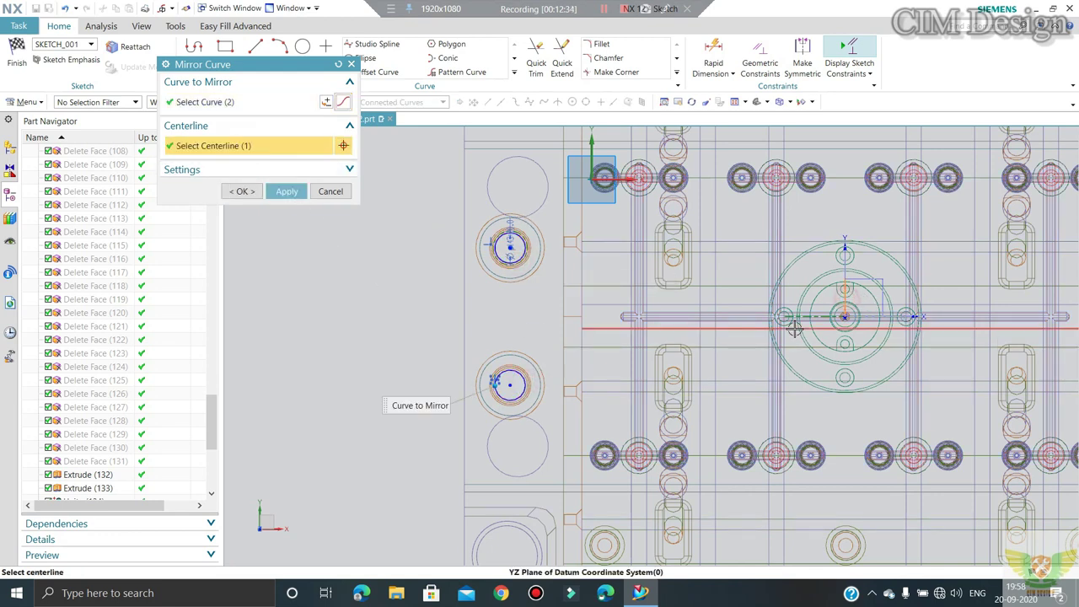
{"action": "left_click", "coordinate": [846, 297]}
{"action": "middle_click", "coordinate": [846, 296]}
{"action": "scroll", "coordinate": [666, 312], "scroll_direction": "down", "scroll_amount": 3}
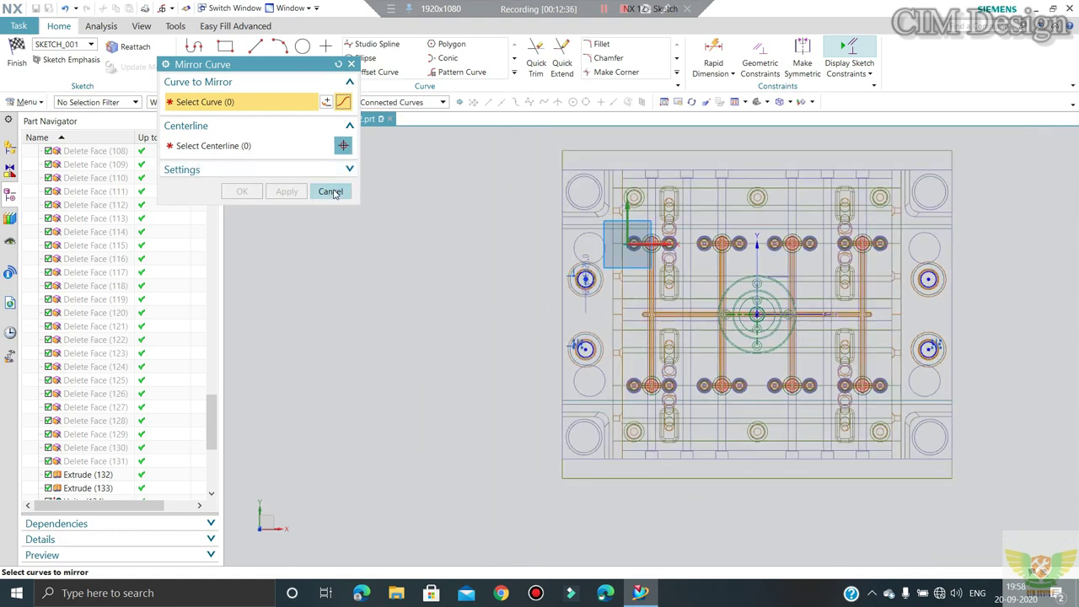
{"action": "left_click", "coordinate": [330, 191]}
{"action": "left_click", "coordinate": [17, 54]}
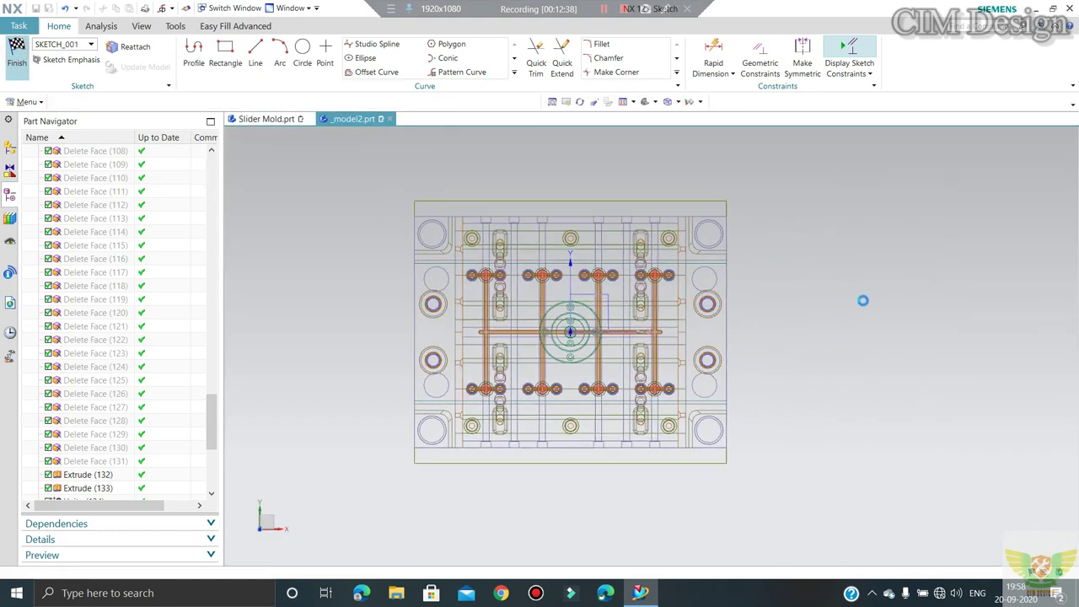
Step: Extrude the four sketched circles from 5 mm to -155 mm as pins
{"action": "key", "text": "x"}
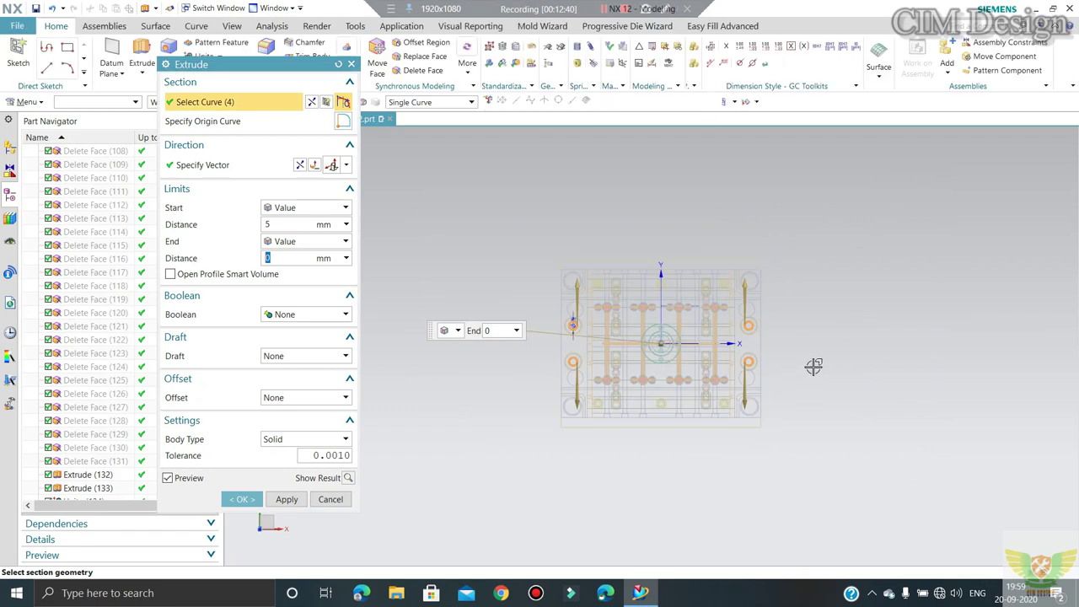
{"action": "middle_click_drag", "start_coordinate": [815, 366], "coordinate": [848, 350]}
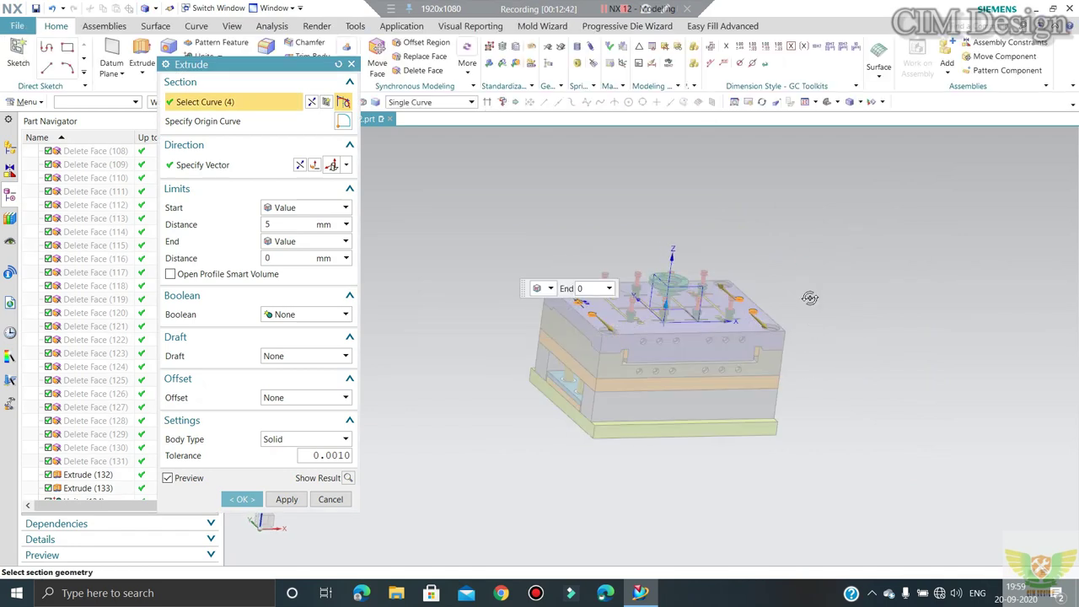
{"action": "middle_click_drag", "start_coordinate": [812, 298], "coordinate": [885, 260]}
{"action": "key", "text": "ctrl+alt+f"}
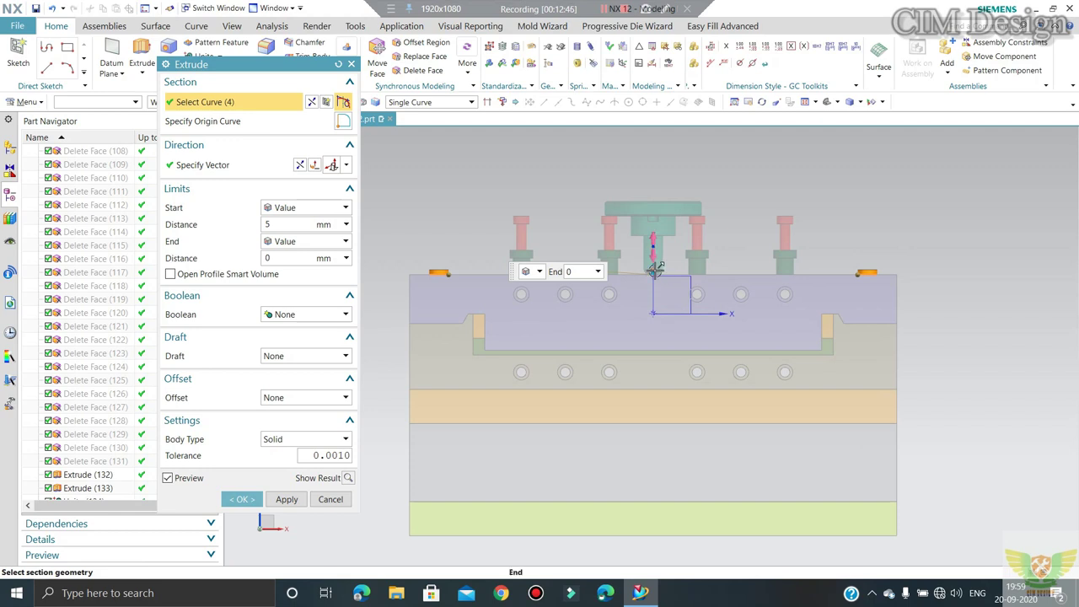
{"action": "left_click_drag", "start_coordinate": [652, 286], "coordinate": [654, 427]}
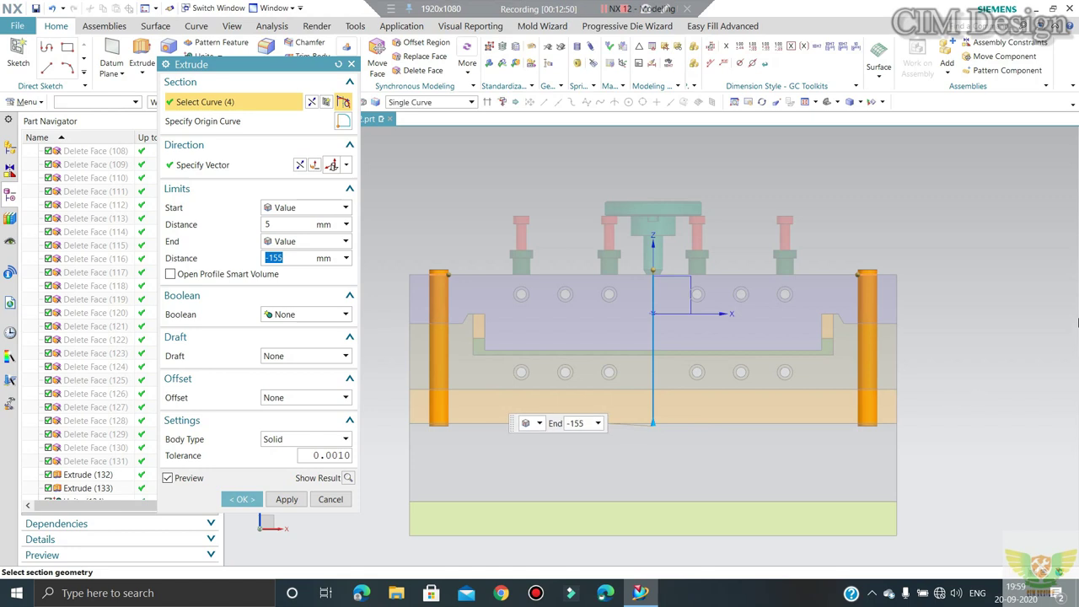
{"action": "scroll", "coordinate": [1016, 294], "scroll_direction": "down", "scroll_amount": 1}
{"action": "middle_click_drag", "start_coordinate": [1007, 292], "coordinate": [1014, 346]}
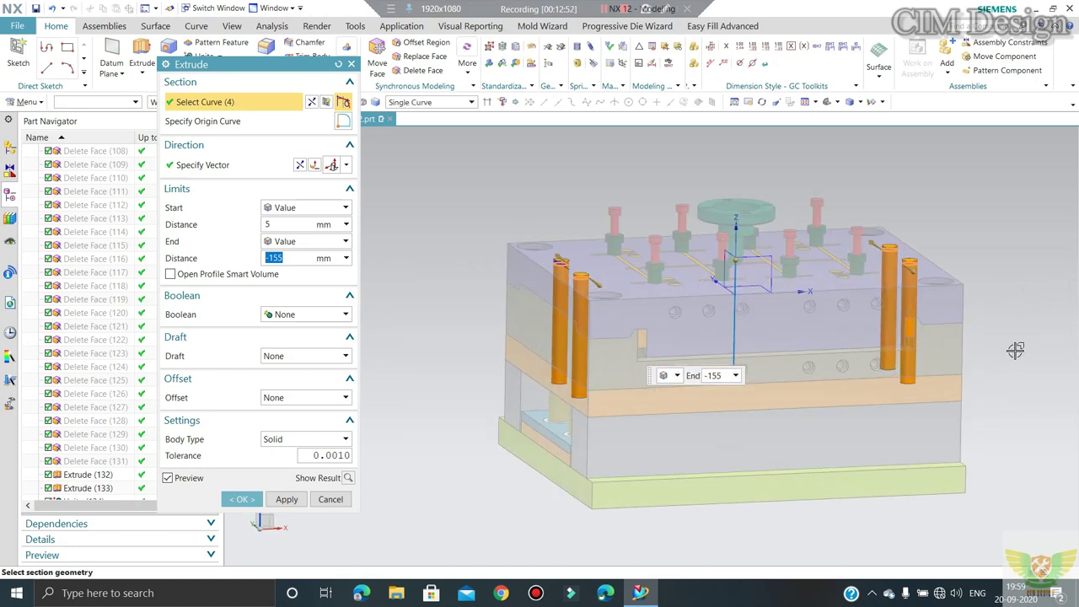
{"action": "left_click", "coordinate": [243, 499]}
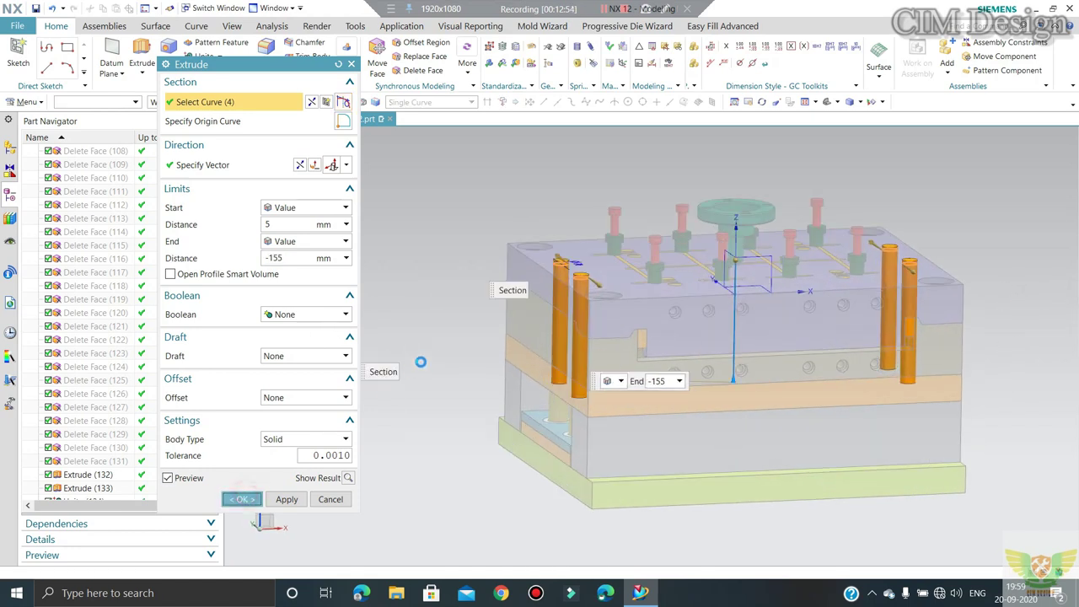
{"action": "left_click", "coordinate": [219, 56]}
Step: Subtract the four pins from the top plate, keeping the pin bodies
{"action": "left_click", "coordinate": [211, 77]}
{"action": "scroll", "coordinate": [582, 267], "scroll_direction": "up", "scroll_amount": 2}
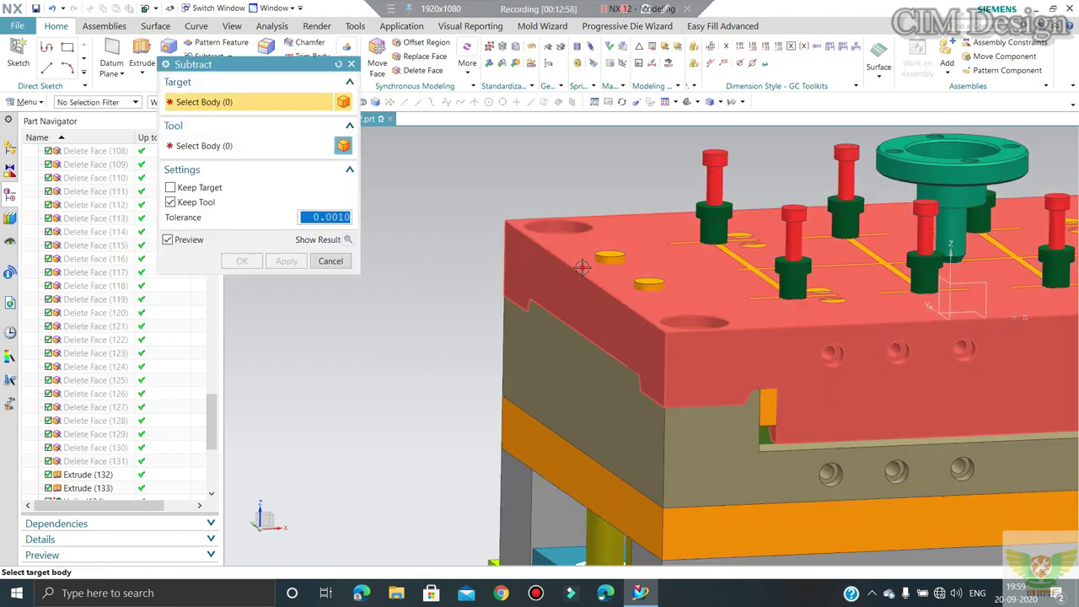
{"action": "left_click", "coordinate": [582, 268]}
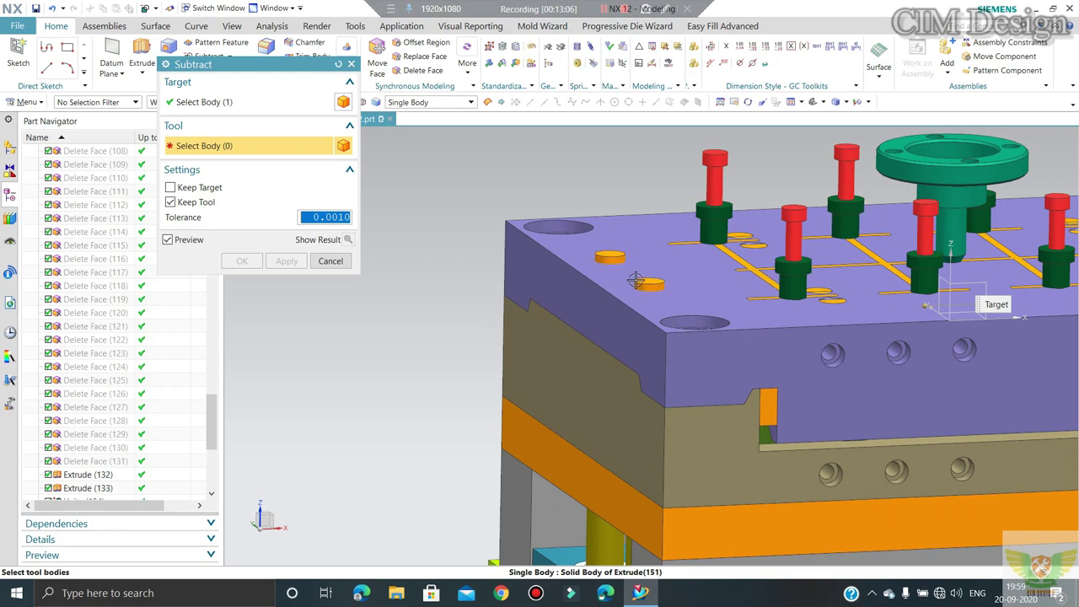
{"action": "scroll", "coordinate": [597, 253], "scroll_direction": "up", "scroll_amount": 1}
{"action": "scroll", "coordinate": [597, 254], "scroll_direction": "up", "scroll_amount": 1}
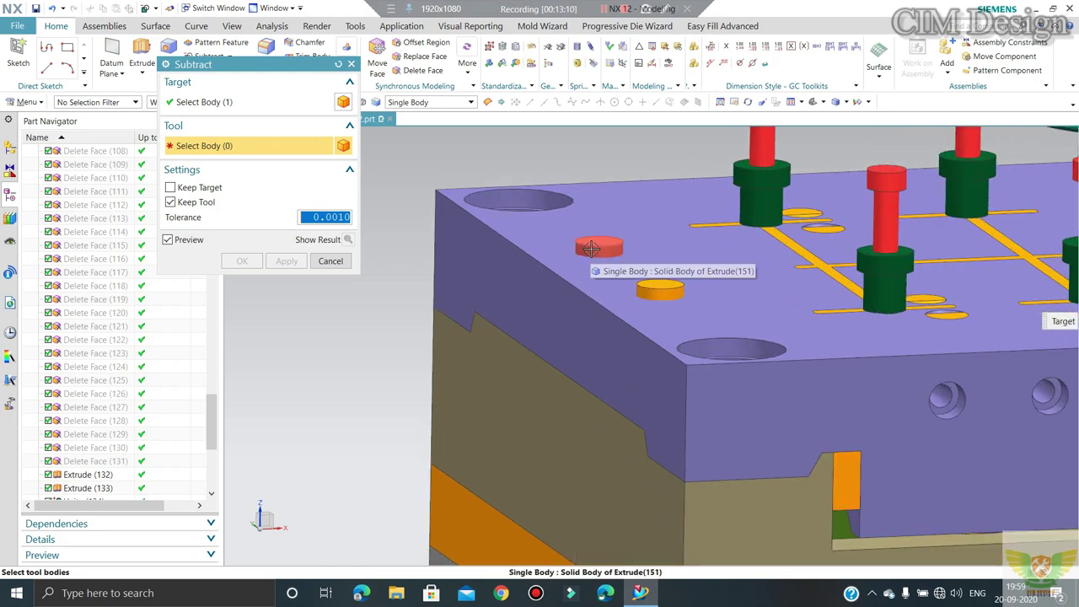
{"action": "scroll", "coordinate": [591, 248], "scroll_direction": "down", "scroll_amount": 1}
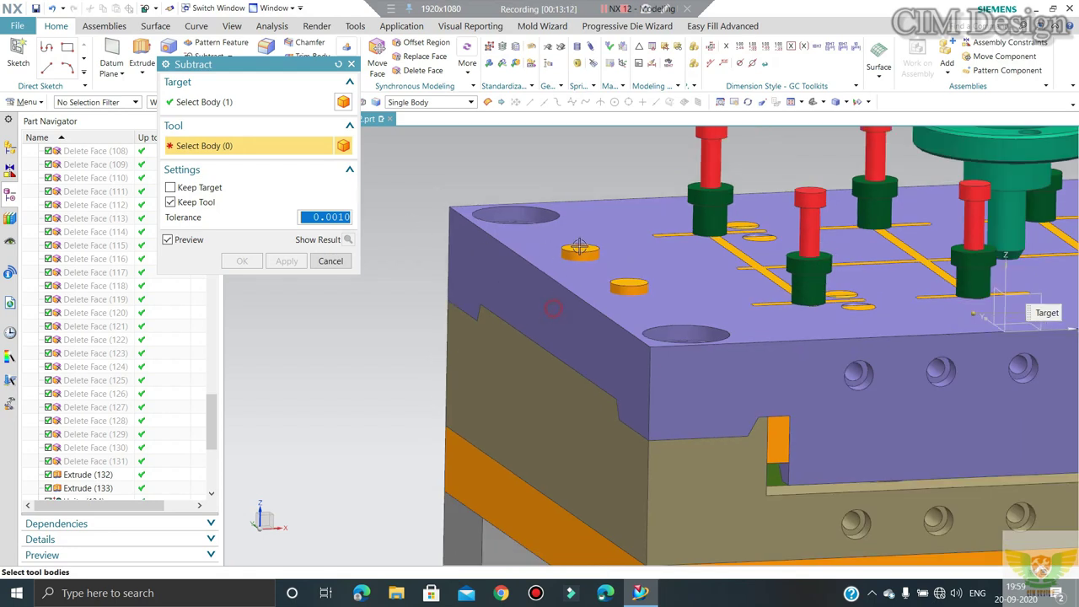
{"action": "left_click", "coordinate": [577, 248]}
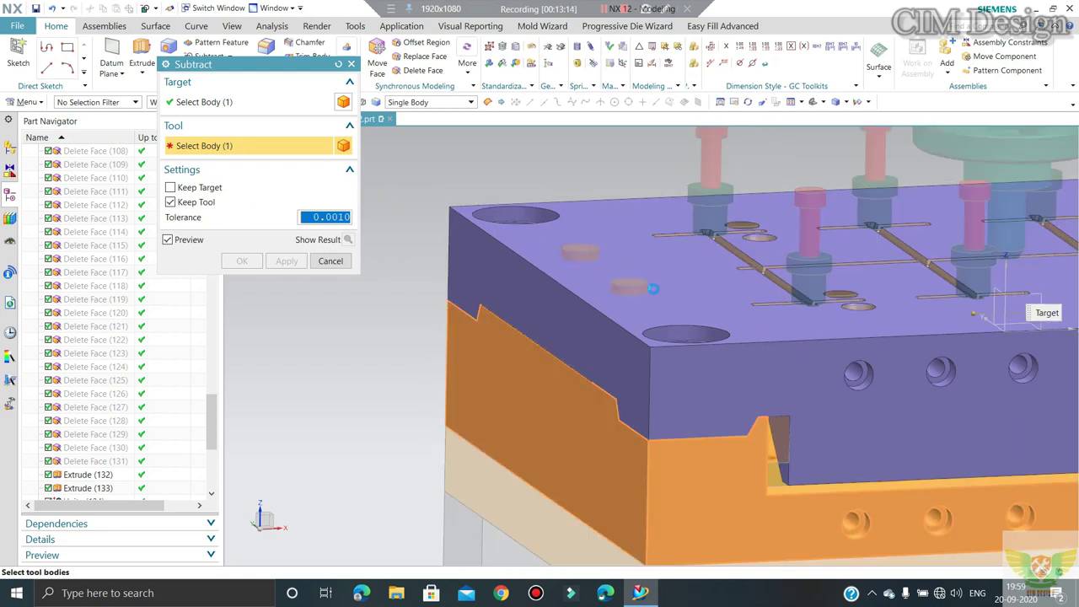
{"action": "left_click", "coordinate": [613, 323]}
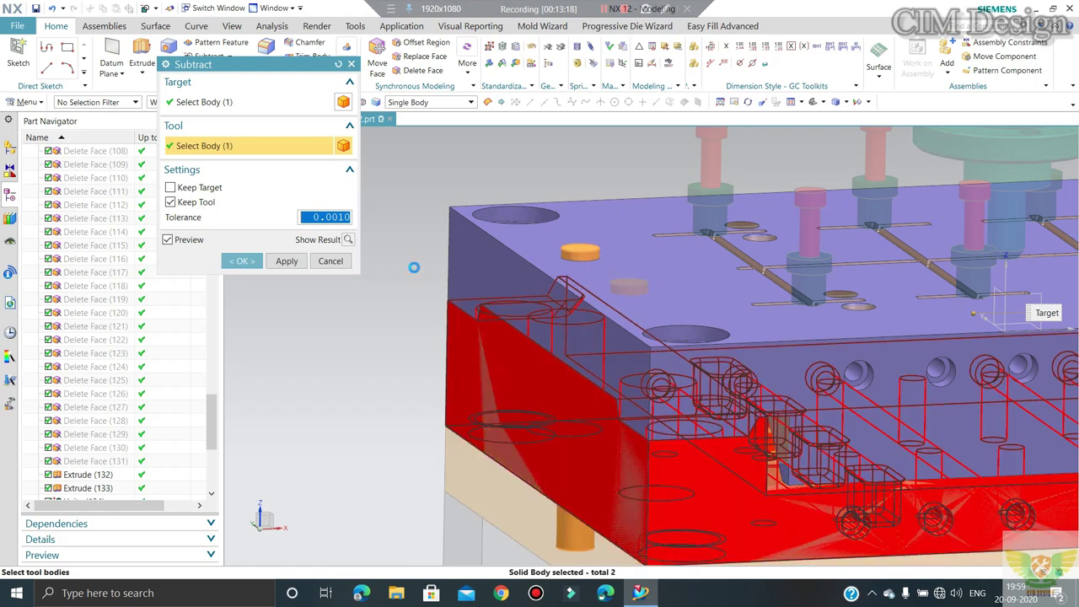
{"action": "left_click", "coordinate": [496, 382], "text": "shift"}
{"action": "left_click", "coordinate": [636, 286]}
{"action": "scroll", "coordinate": [635, 287], "scroll_direction": "down", "scroll_amount": 3}
{"action": "left_click", "coordinate": [954, 243]}
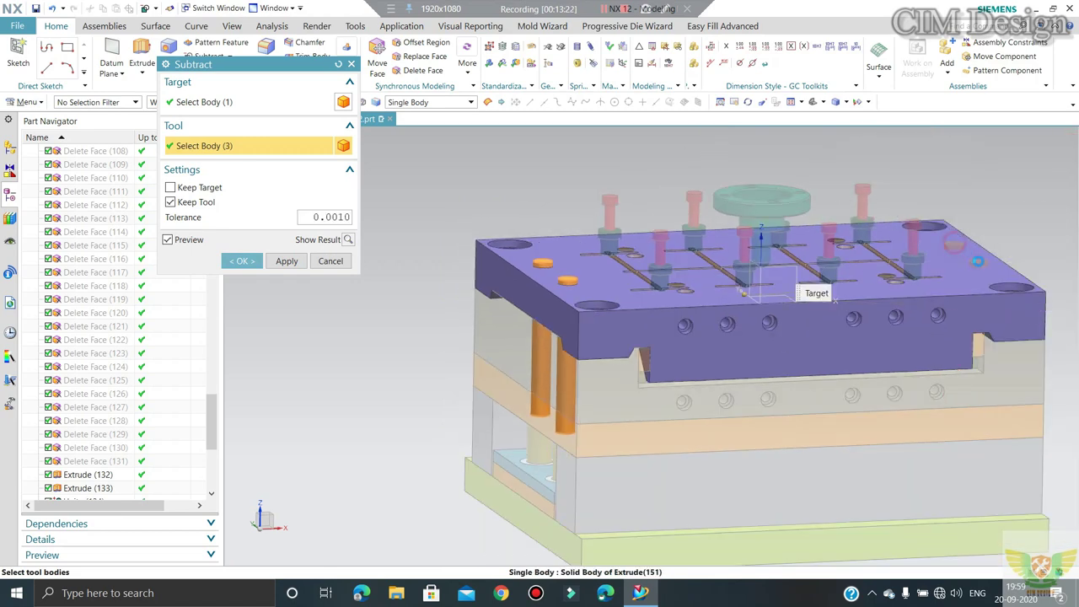
{"action": "left_click", "coordinate": [978, 263]}
{"action": "left_click", "coordinate": [294, 260]}
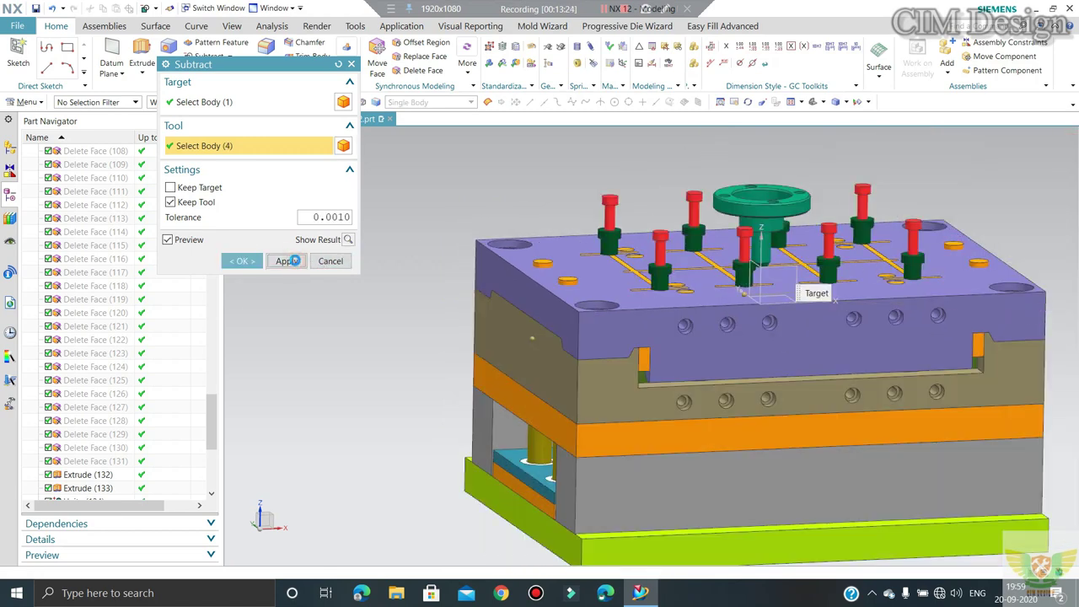
Step: Subtract the four pins from the olive plate
{"action": "left_click", "coordinate": [515, 306]}
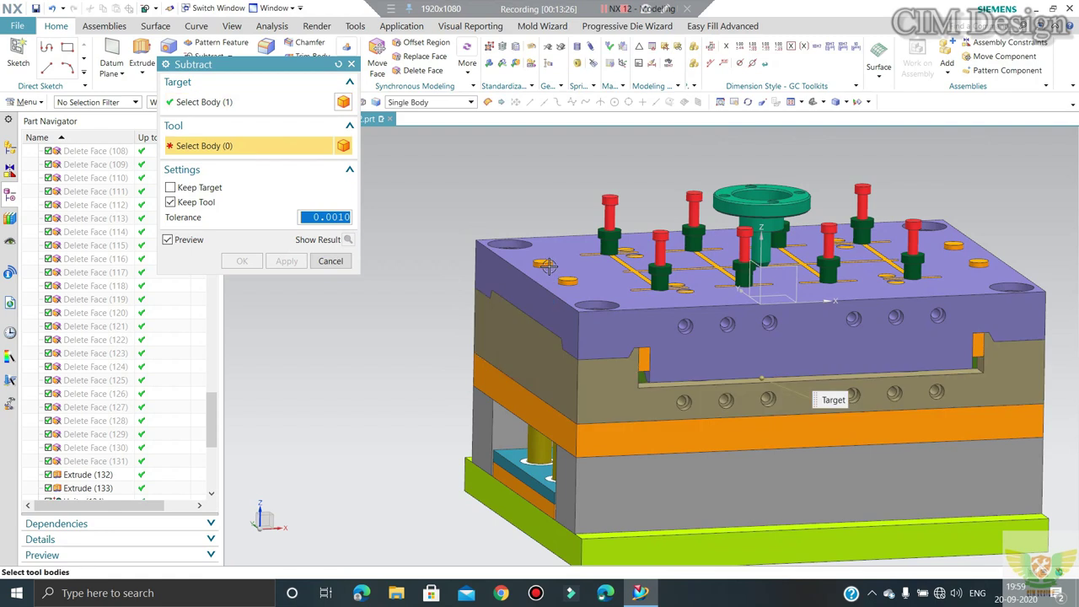
{"action": "left_click", "coordinate": [545, 262]}
{"action": "left_click", "coordinate": [567, 280]}
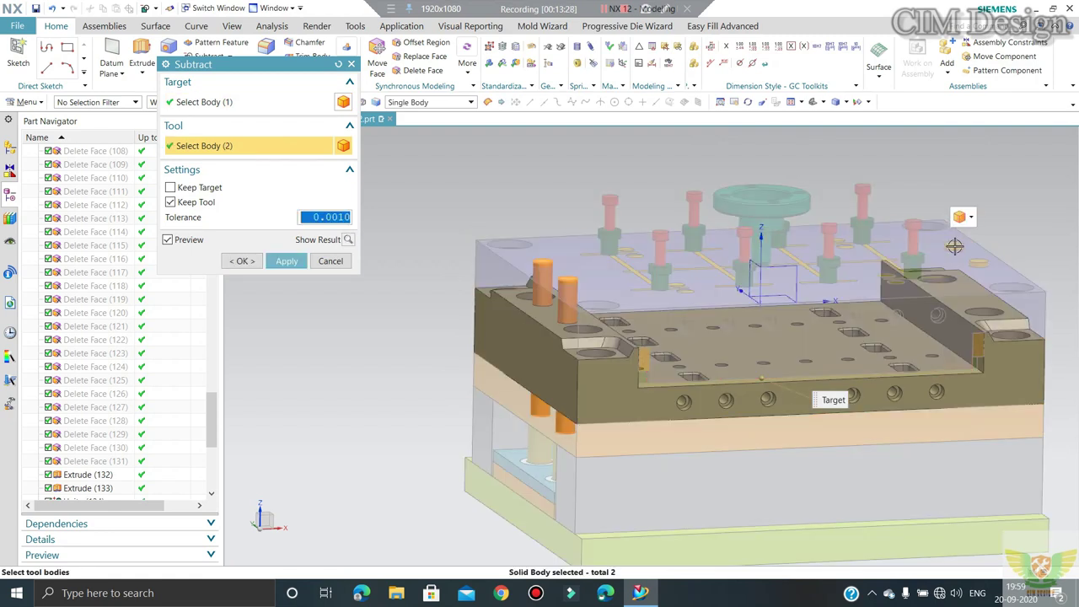
{"action": "left_click", "coordinate": [995, 259]}
{"action": "left_click", "coordinate": [978, 278]}
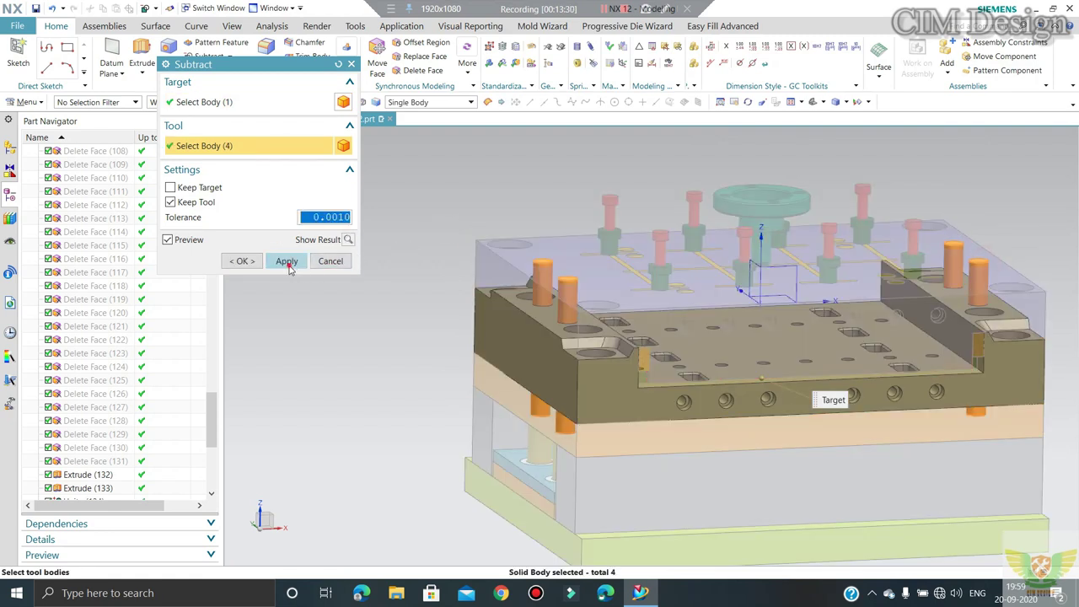
{"action": "left_click", "coordinate": [287, 261]}
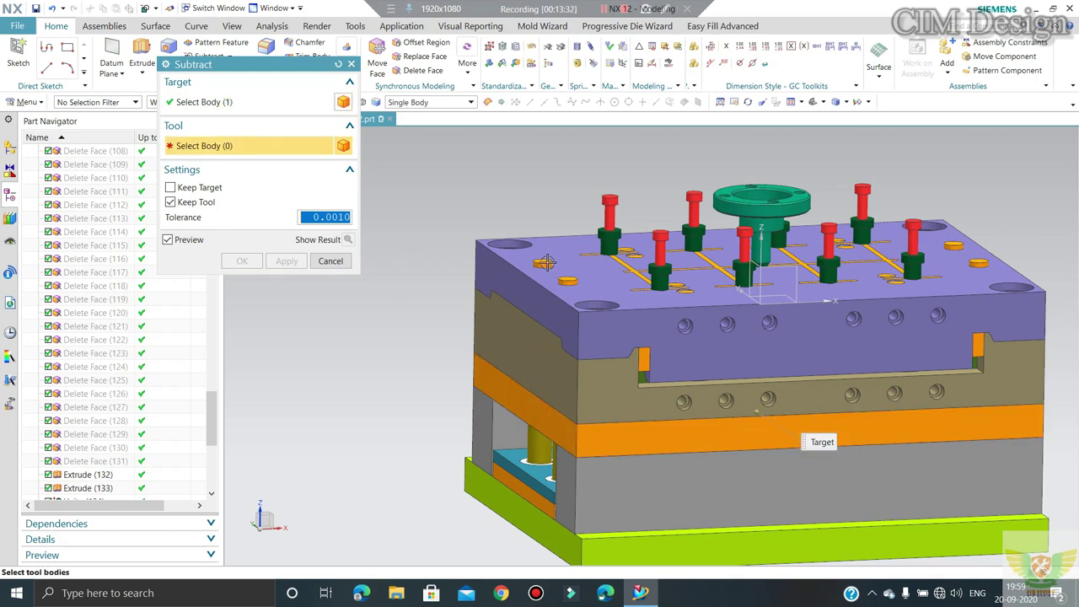
Step: Subtract the four pins from the orange plate
{"action": "left_click", "coordinate": [545, 262]}
{"action": "left_click", "coordinate": [568, 283]}
{"action": "left_click", "coordinate": [951, 247]}
{"action": "left_click", "coordinate": [979, 267]}
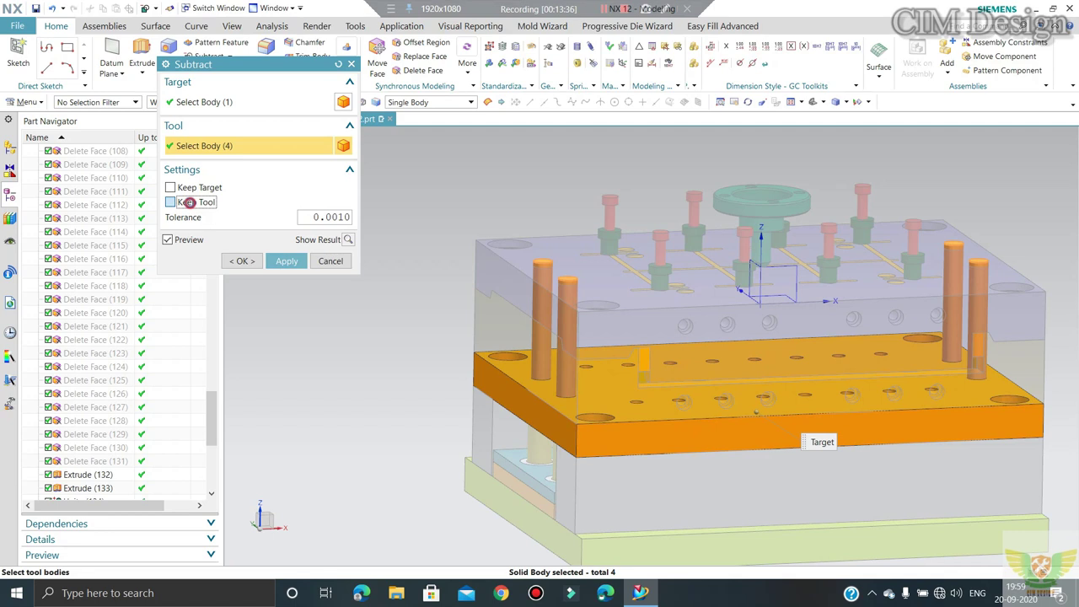
{"action": "left_click", "coordinate": [245, 260]}
Step: Remove the yellow pin from the ejector space under the mold
{"action": "scroll", "coordinate": [287, 230], "scroll_direction": "down", "scroll_amount": 2}
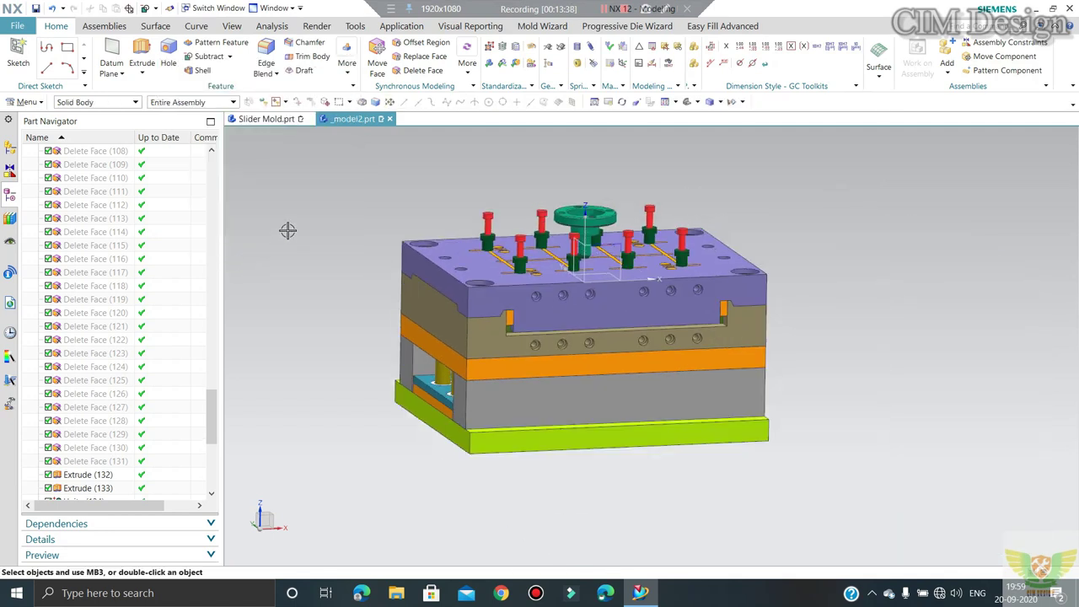
{"action": "middle_click_drag", "start_coordinate": [288, 230], "coordinate": [326, 197]}
{"action": "scroll", "coordinate": [326, 198], "scroll_direction": "up", "scroll_amount": 2}
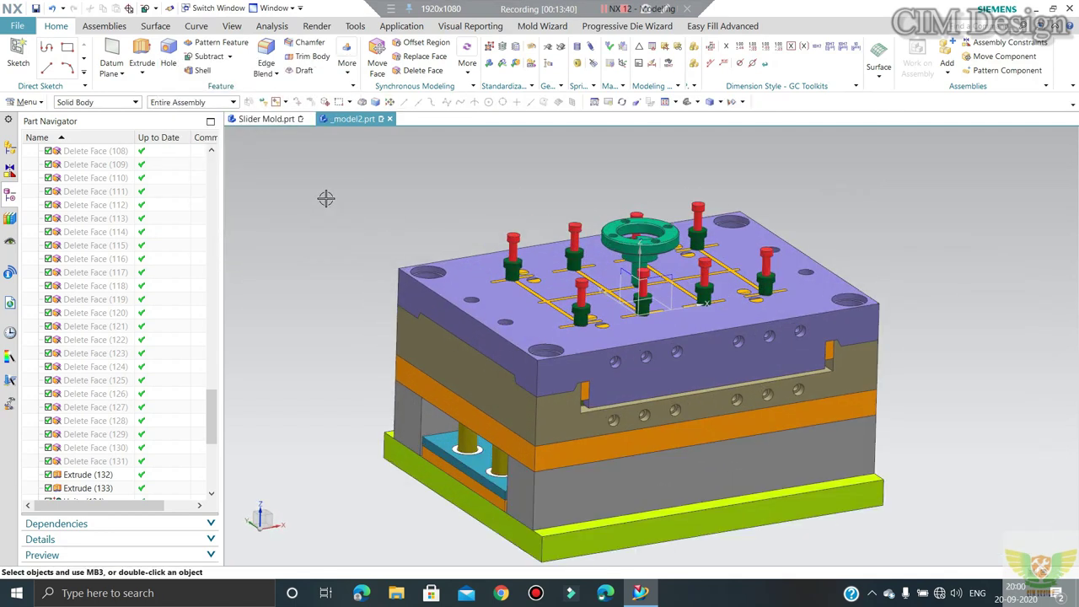
{"action": "mouse_move", "coordinate": [425, 289]}
{"action": "middle_mouse_down"}
{"action": "mouse_move", "coordinate": [419, 350]}
{"action": "mouse_move", "coordinate": [481, 325]}
{"action": "middle_mouse_up"}
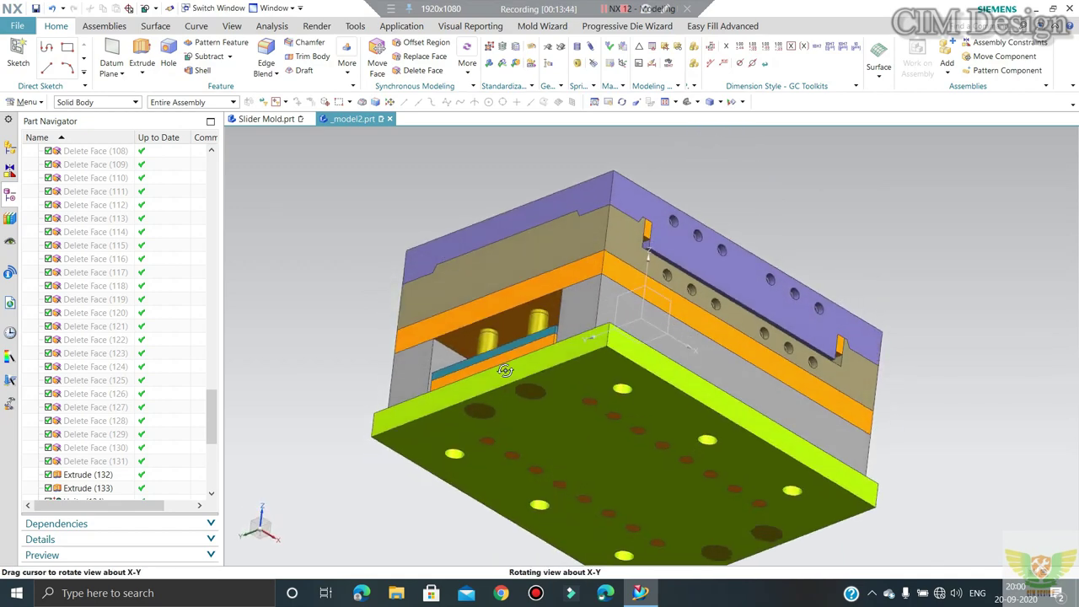
{"action": "scroll", "coordinate": [481, 325], "scroll_direction": "up", "scroll_amount": 3}
{"action": "scroll", "coordinate": [481, 325], "scroll_direction": "up", "scroll_amount": 1}
{"action": "left_click", "coordinate": [483, 318]}
{"action": "key", "text": "ctrl+b"}
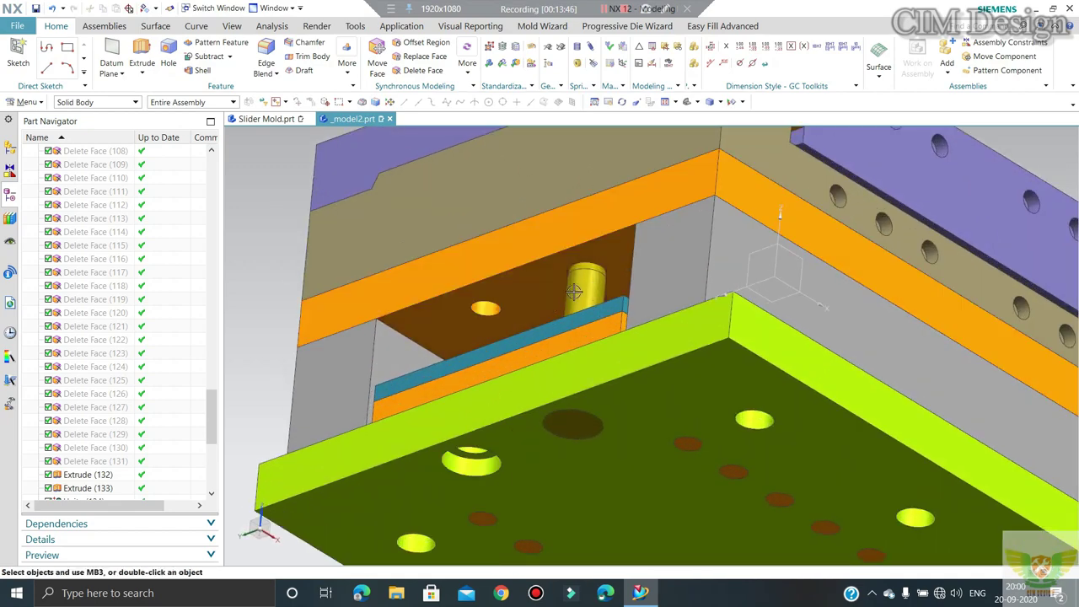
Step: Start an extrusion, check the mold stack from the side, then cancel it
{"action": "mouse_move", "coordinate": [551, 315]}
{"action": "middle_mouse_down"}
{"action": "mouse_move", "coordinate": [562, 257]}
{"action": "mouse_move", "coordinate": [520, 327]}
{"action": "mouse_move", "coordinate": [517, 309]}
{"action": "middle_mouse_up"}
{"action": "scroll", "coordinate": [517, 309], "scroll_direction": "up", "scroll_amount": 2}
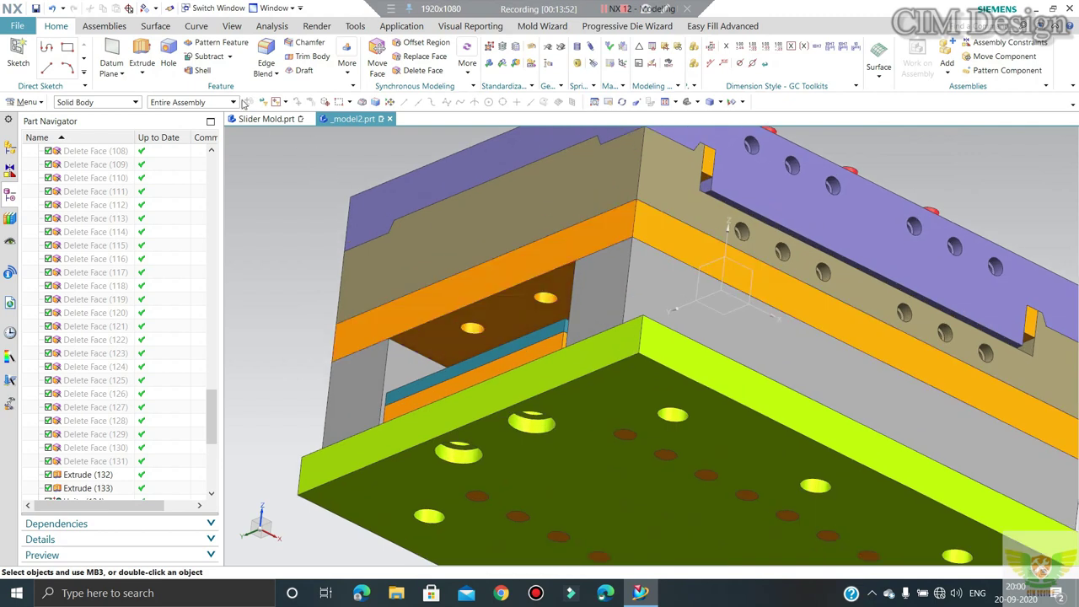
{"action": "left_click", "coordinate": [139, 55]}
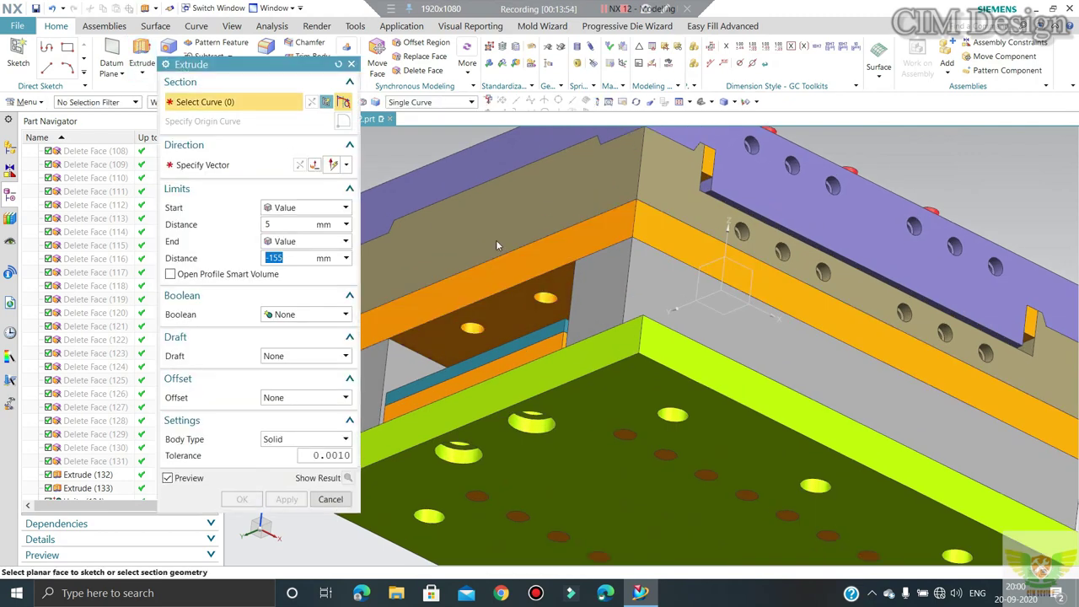
{"action": "scroll", "coordinate": [545, 292], "scroll_direction": "down", "scroll_amount": 3}
{"action": "middle_click_drag", "start_coordinate": [529, 268], "coordinate": [525, 250]}
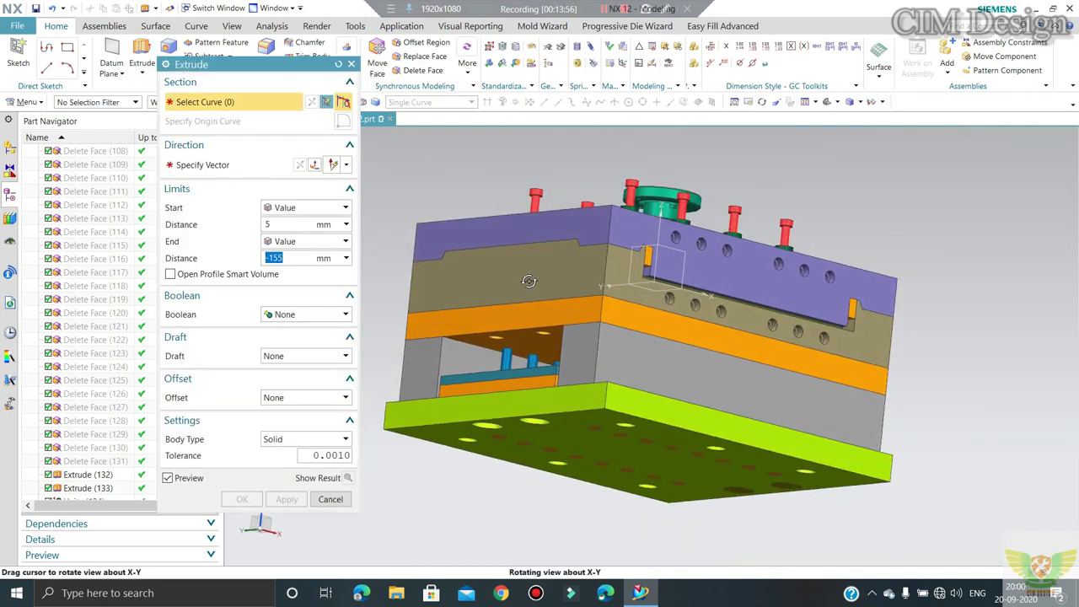
{"action": "scroll", "coordinate": [516, 339], "scroll_direction": "up", "scroll_amount": 2}
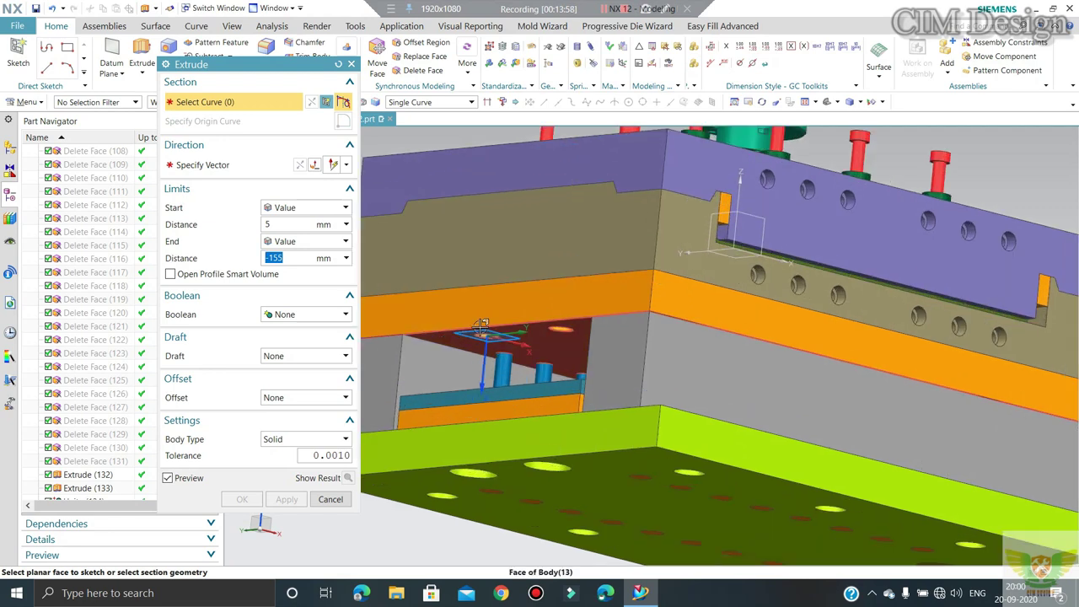
{"action": "left_click", "coordinate": [330, 499]}
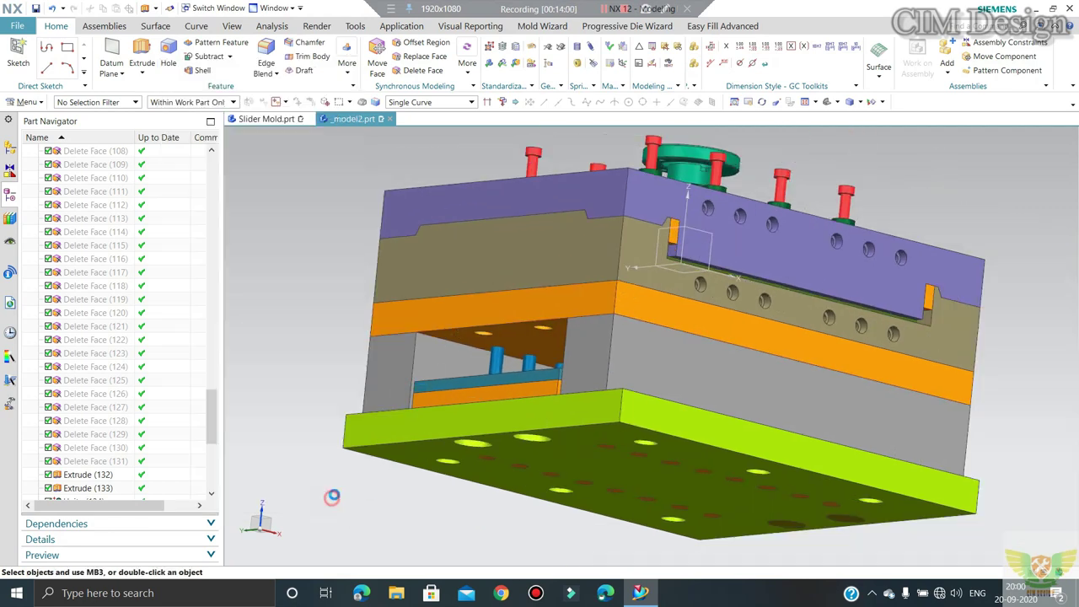
{"action": "middle_click_drag", "start_coordinate": [475, 288], "coordinate": [514, 253]}
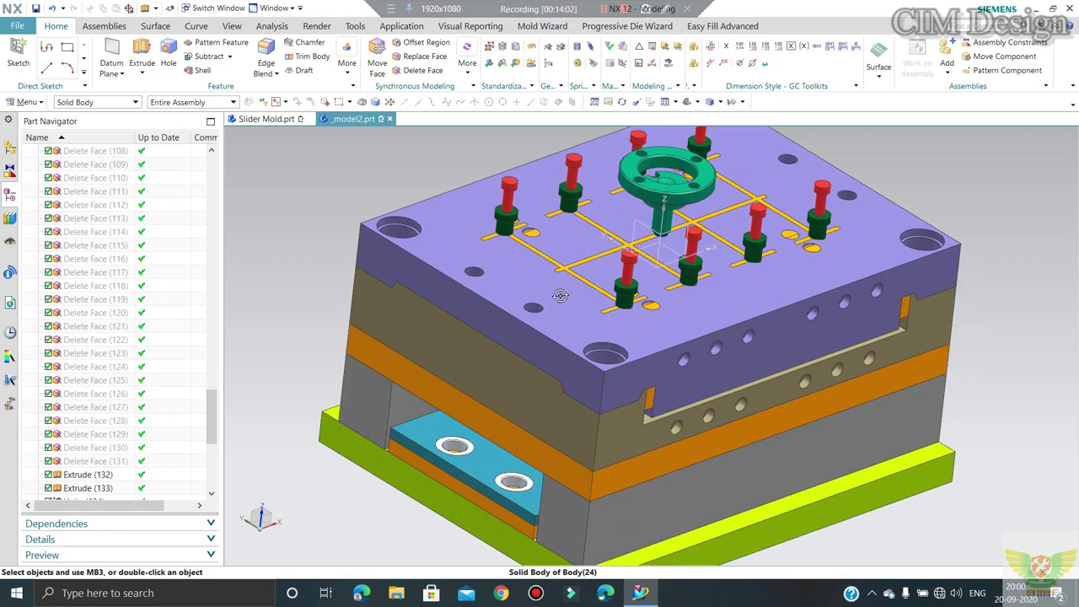
Step: Extrude a top-plate hole edge with the direction flipped, in front view
{"action": "left_click", "coordinate": [142, 55]}
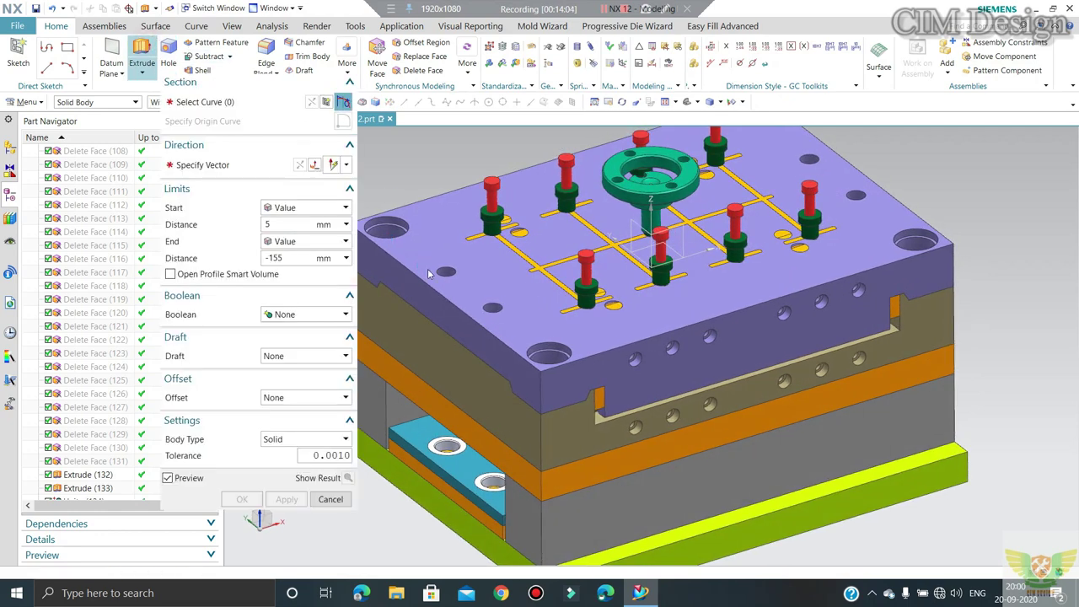
{"action": "left_click", "coordinate": [450, 266]}
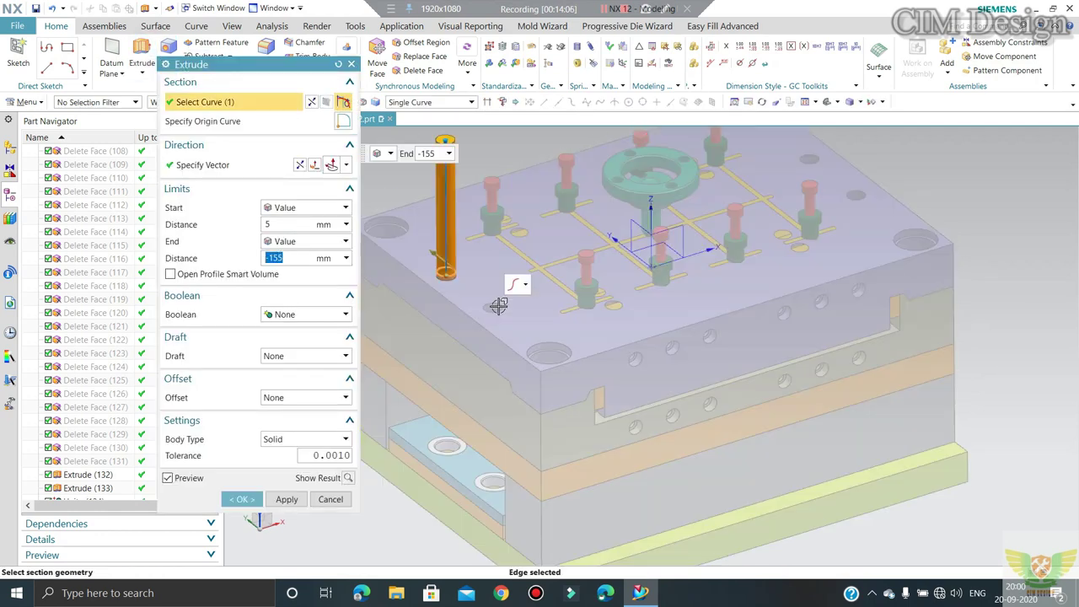
{"action": "left_click", "coordinate": [299, 164]}
{"action": "middle_click_drag", "start_coordinate": [622, 234], "coordinate": [751, 207]}
{"action": "key", "text": "ctrl+alt+f"}
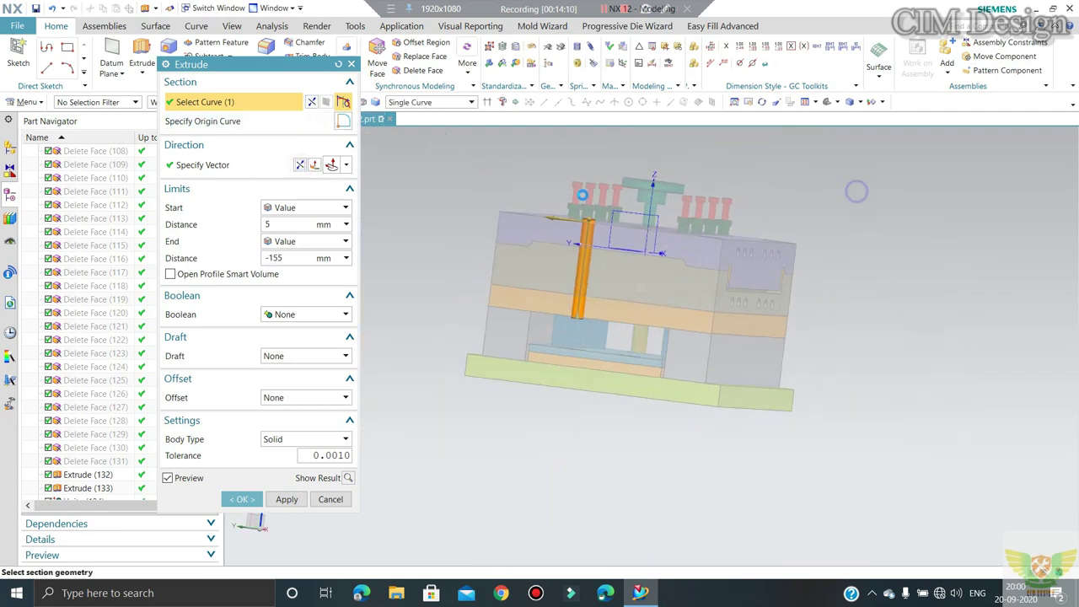
{"action": "key", "text": "ctrl+f"}
Step: Set the pin extrusion from 0 to 135 mm and confirm it
{"action": "left_click", "coordinate": [292, 229]}
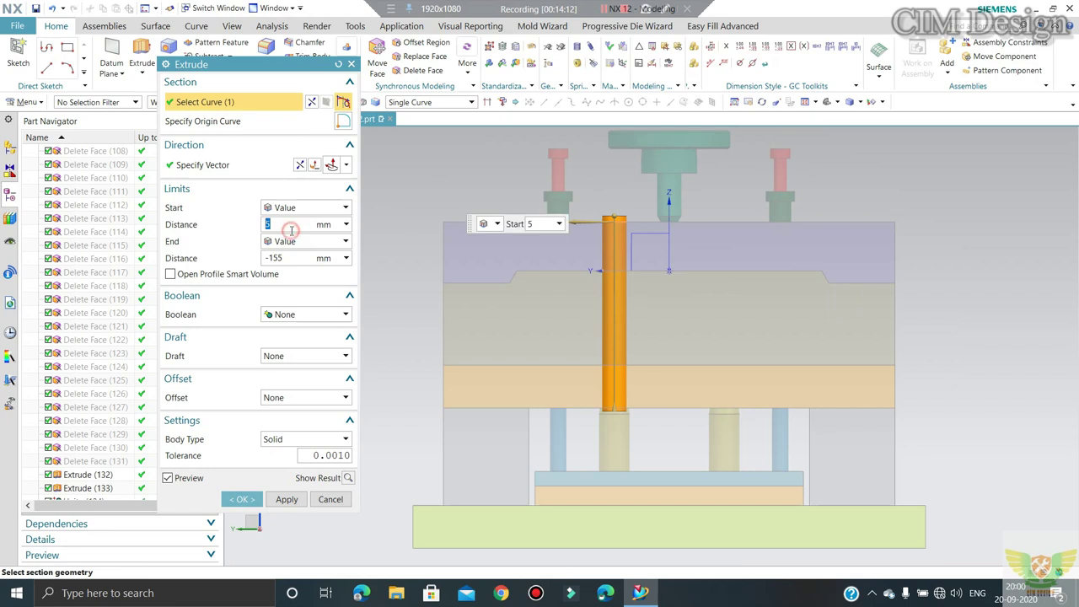
{"action": "type", "text": "0"}
{"action": "key", "text": "Return"}
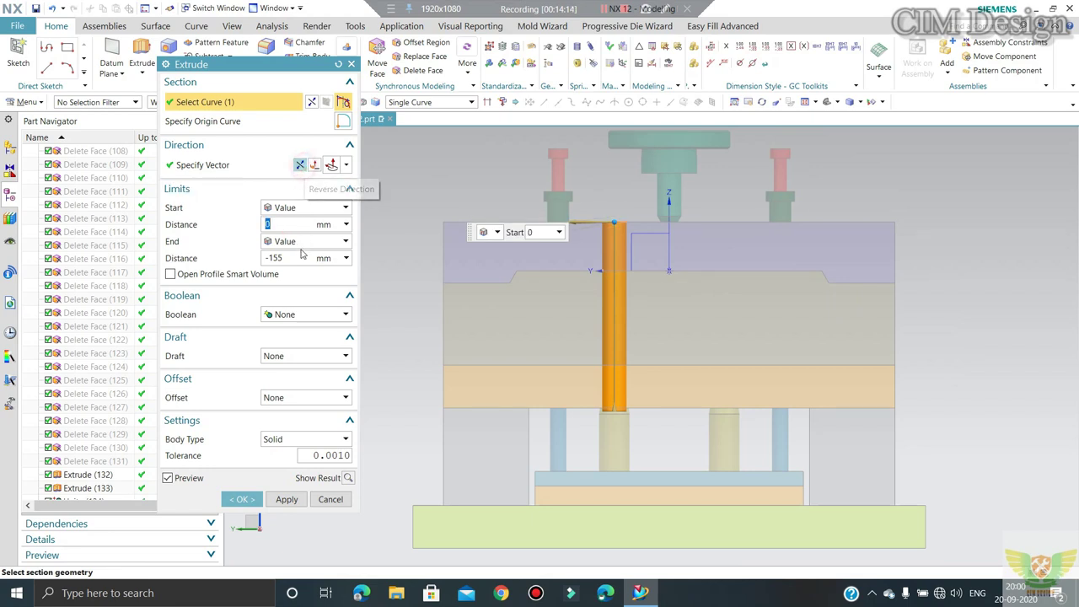
{"action": "left_click", "coordinate": [299, 258]}
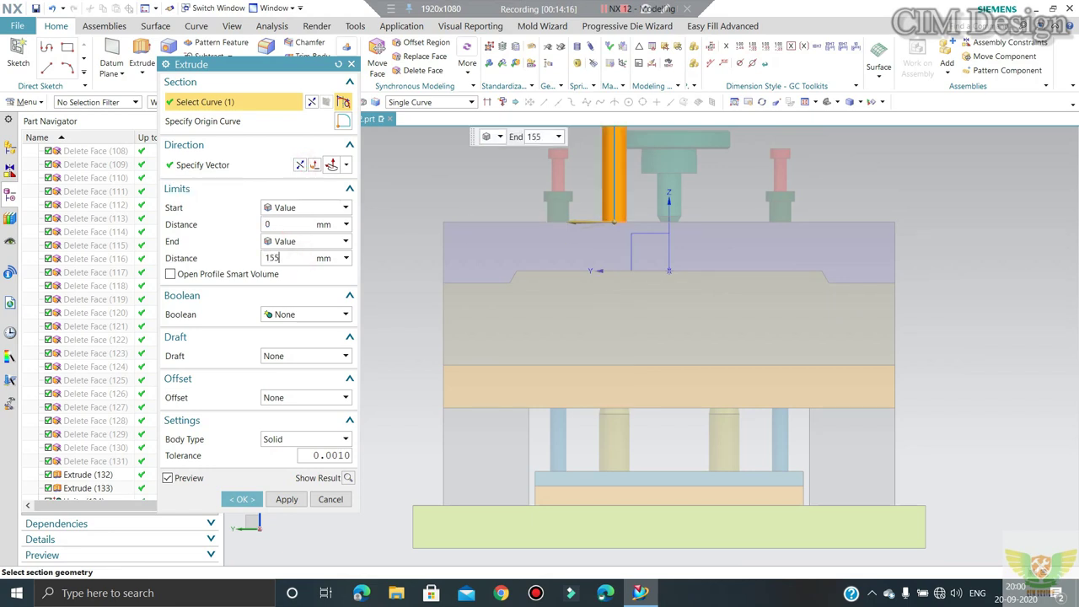
{"action": "key", "text": "Return"}
{"action": "scroll", "coordinate": [629, 420], "scroll_direction": "up", "scroll_amount": 2}
{"action": "type", "text": "130"}
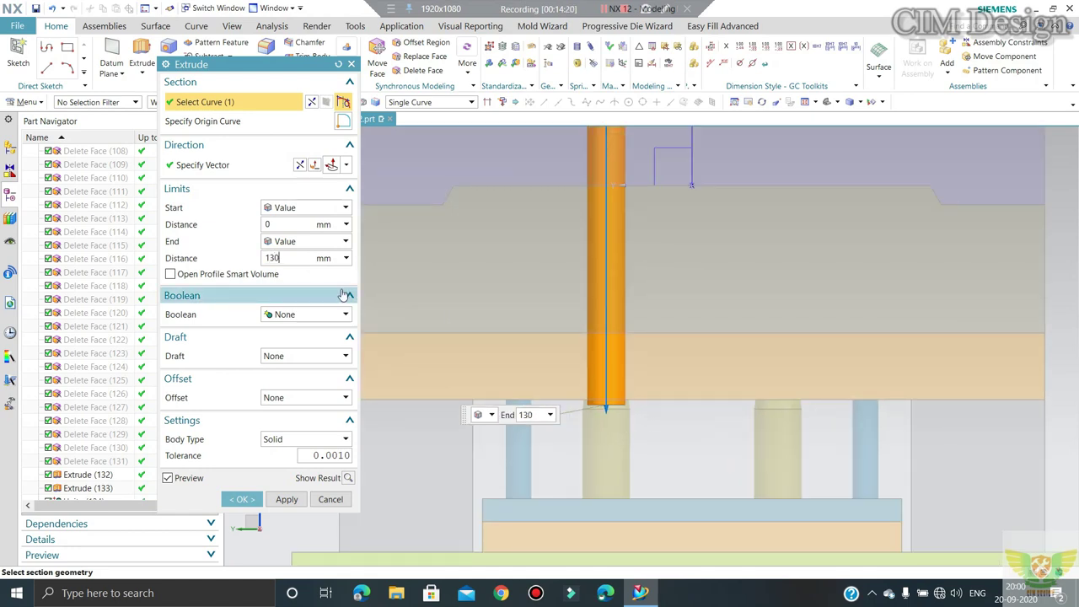
{"action": "key", "text": "Return"}
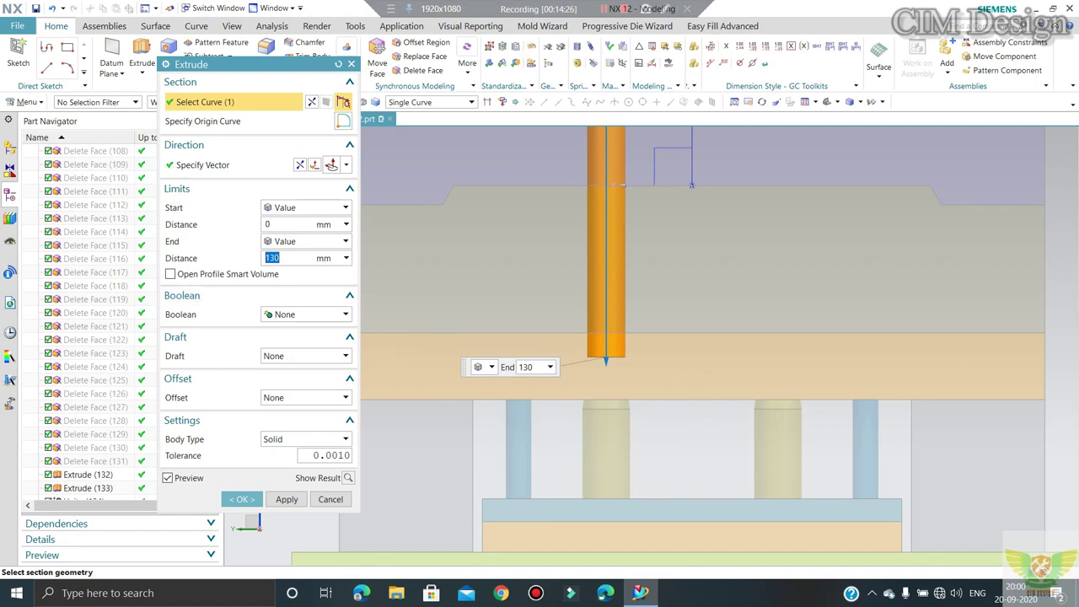
{"action": "type", "text": "135"}
{"action": "key", "text": "Return"}
{"action": "left_click", "coordinate": [242, 500]}
{"action": "mouse_move", "coordinate": [532, 290]}
{"action": "middle_mouse_down"}
{"action": "mouse_move", "coordinate": [516, 306]}
{"action": "mouse_move", "coordinate": [498, 287]}
{"action": "middle_mouse_up"}
Step: Hide the top plate to expose the pin inside the cavity
{"action": "scroll", "coordinate": [493, 282], "scroll_direction": "up", "scroll_amount": 2}
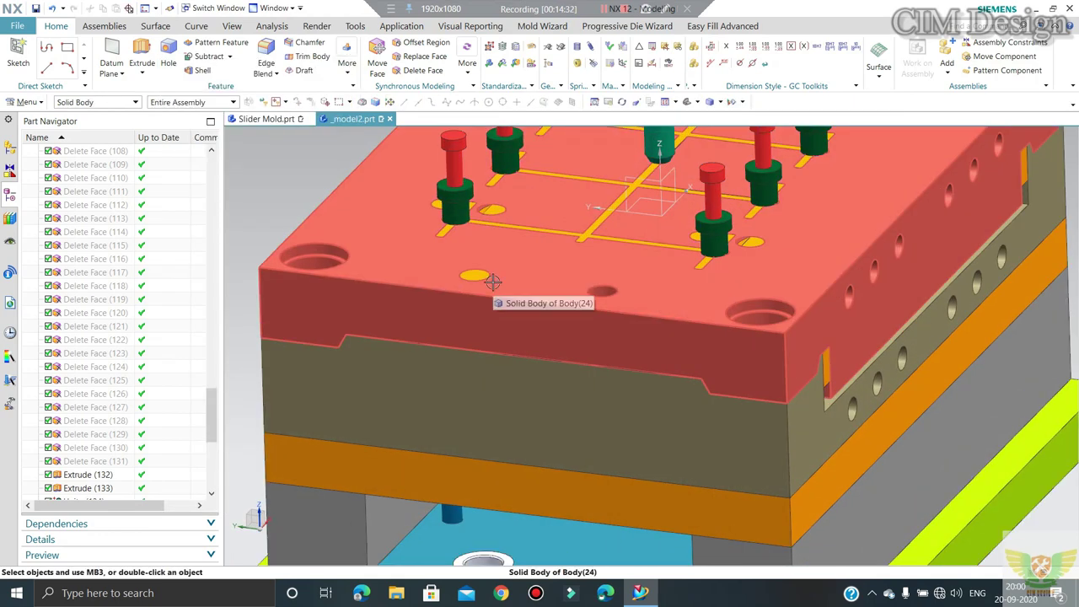
{"action": "scroll", "coordinate": [493, 281], "scroll_direction": "down", "scroll_amount": 3}
{"action": "scroll", "coordinate": [493, 281], "scroll_direction": "down", "scroll_amount": 2}
{"action": "middle_click_drag", "start_coordinate": [494, 282], "coordinate": [461, 346]}
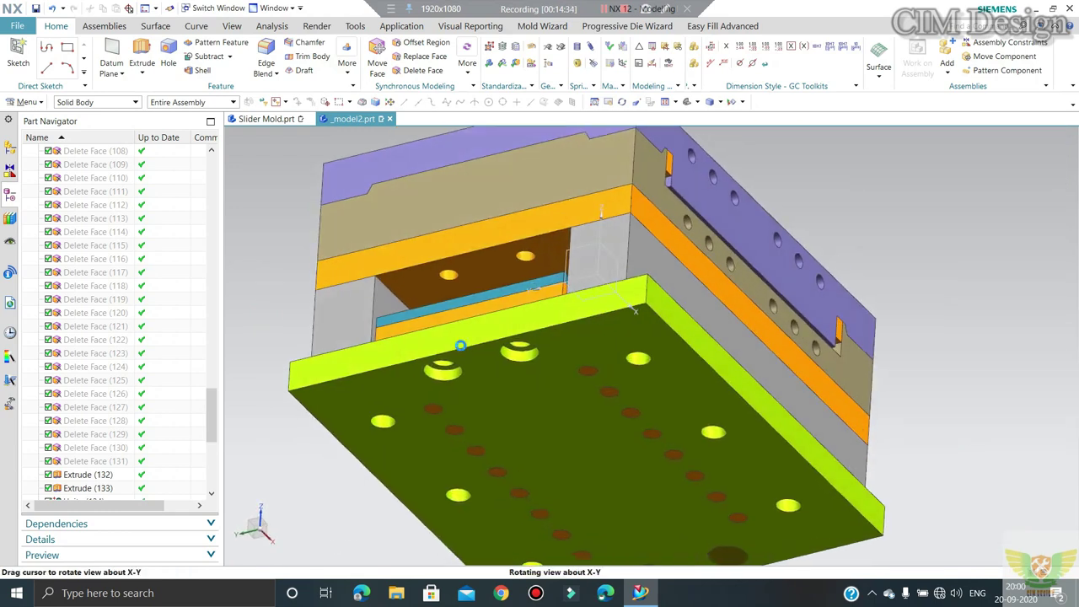
{"action": "scroll", "coordinate": [441, 237], "scroll_direction": "up", "scroll_amount": 2}
{"action": "key", "text": "ctrl+b"}
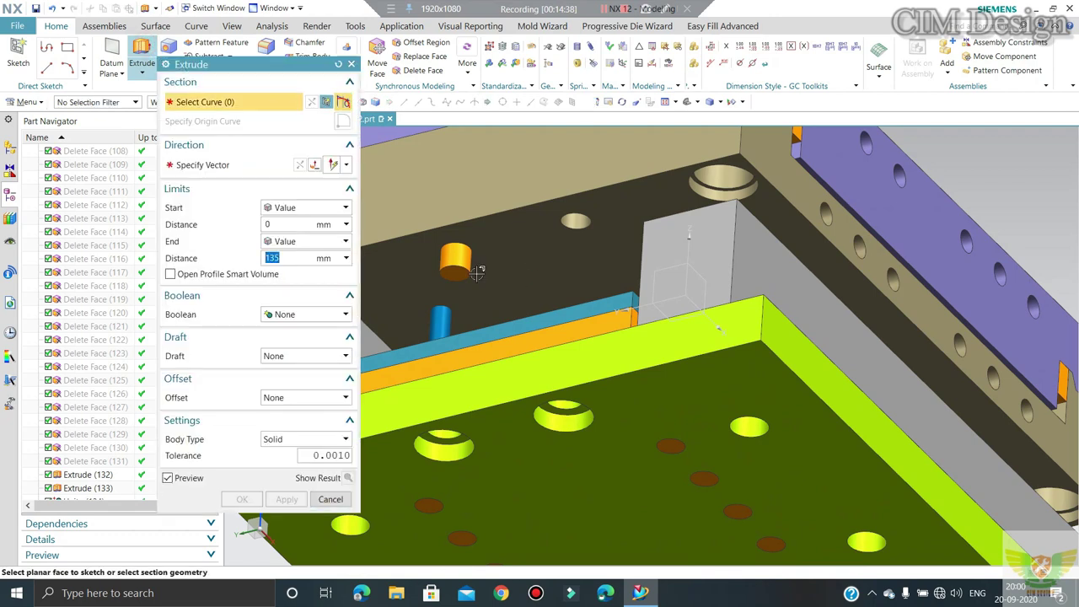
Step: Extrude the pin edge 10 mm with a 3 mm single-sided offset as a collar
{"action": "left_click", "coordinate": [470, 271]}
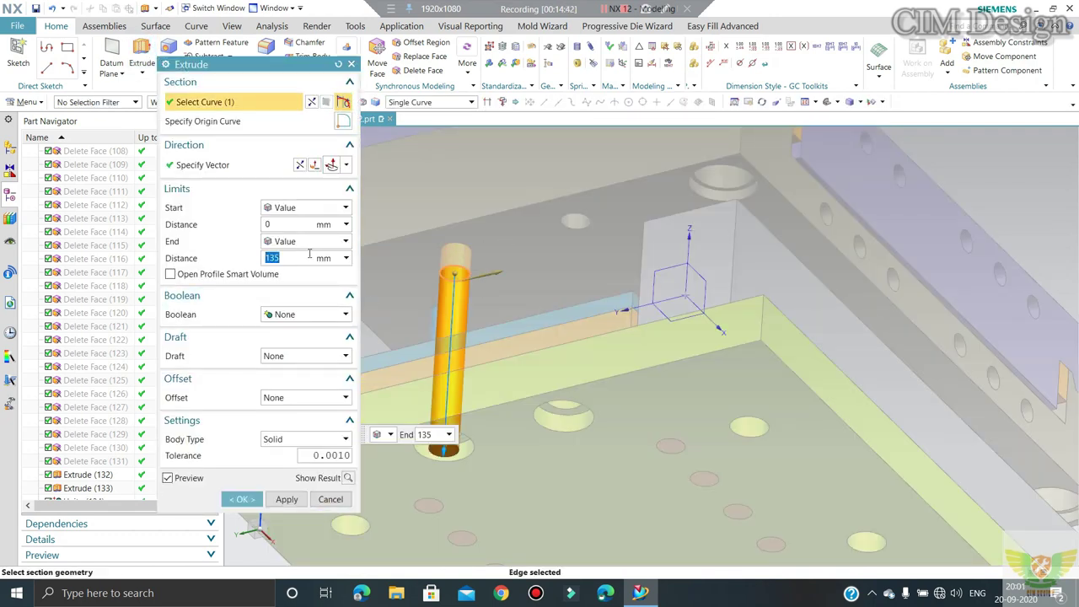
{"action": "type", "text": "10"}
{"action": "key", "text": "Return"}
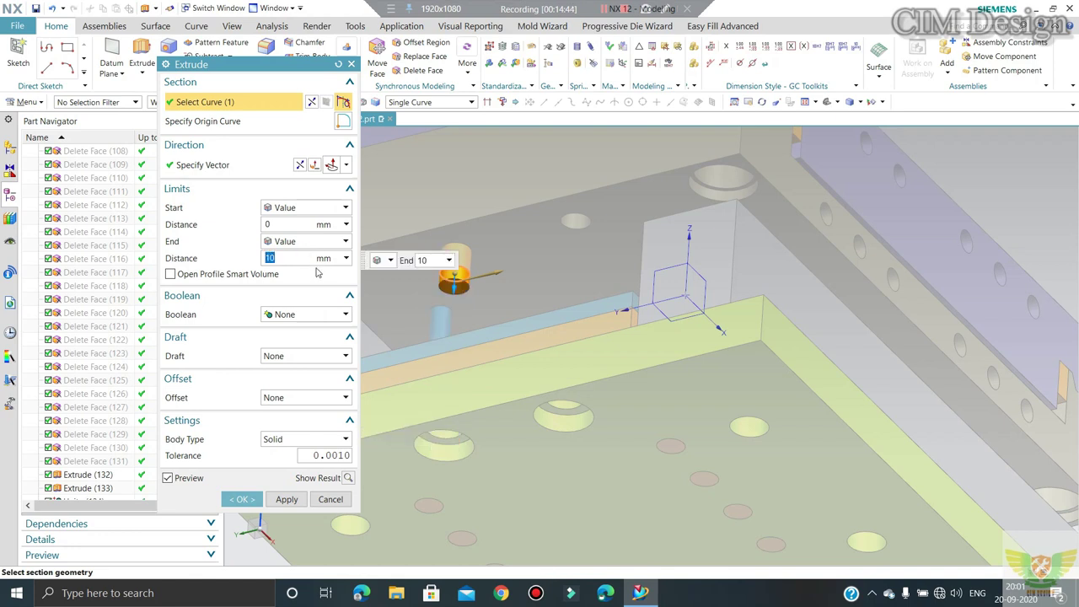
{"action": "left_click", "coordinate": [287, 398]}
{"action": "left_click", "coordinate": [286, 411]}
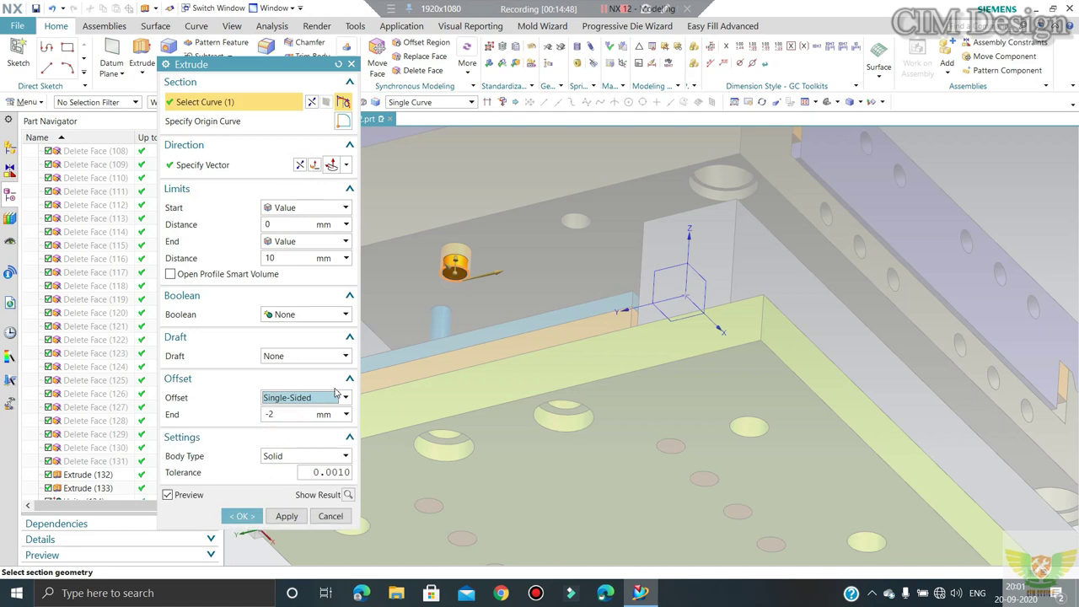
{"action": "left_click", "coordinate": [286, 418]}
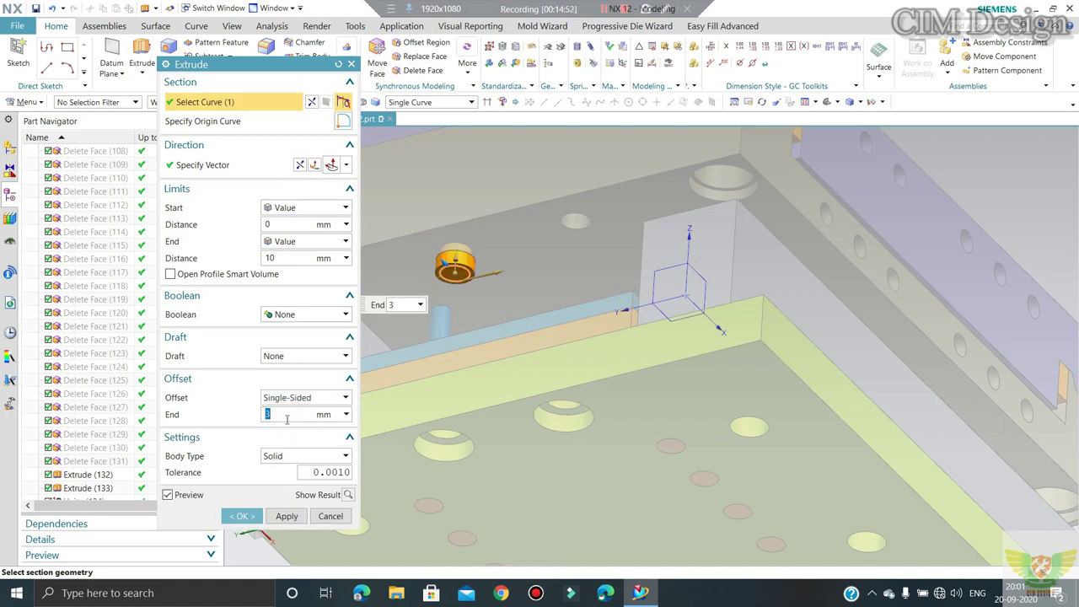
{"action": "left_click", "coordinate": [255, 517]}
{"action": "mouse_move", "coordinate": [443, 283]}
{"action": "middle_mouse_down"}
{"action": "mouse_move", "coordinate": [441, 303]}
{"action": "mouse_move", "coordinate": [363, 205]}
{"action": "middle_mouse_up"}
Step: Unite the orange collar with the other orange body using Combine > Unite
{"action": "left_click", "coordinate": [230, 57]}
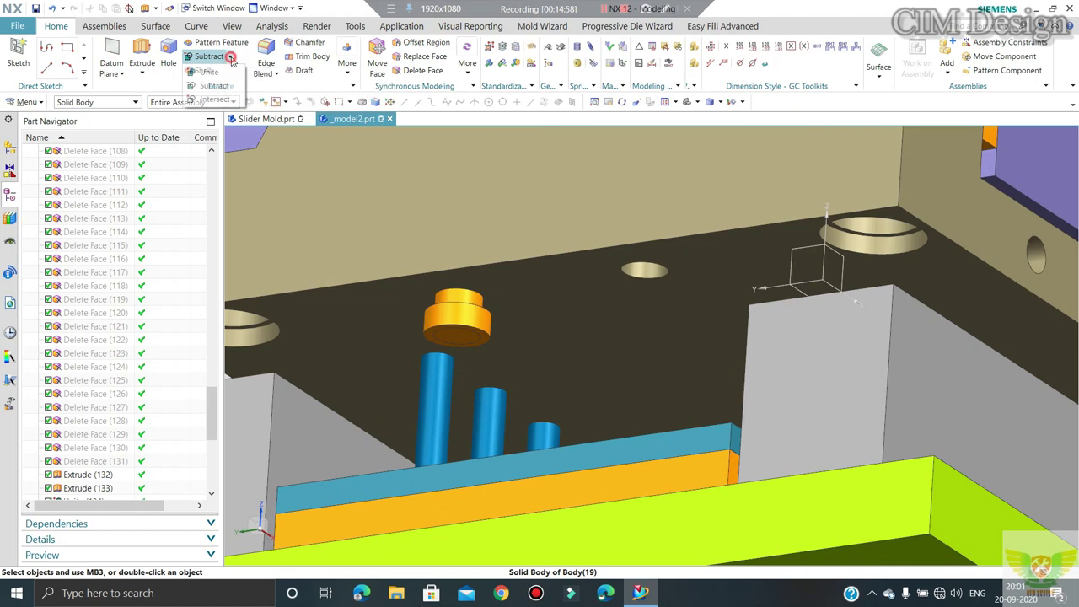
{"action": "left_click", "coordinate": [209, 72]}
{"action": "left_click", "coordinate": [461, 295]}
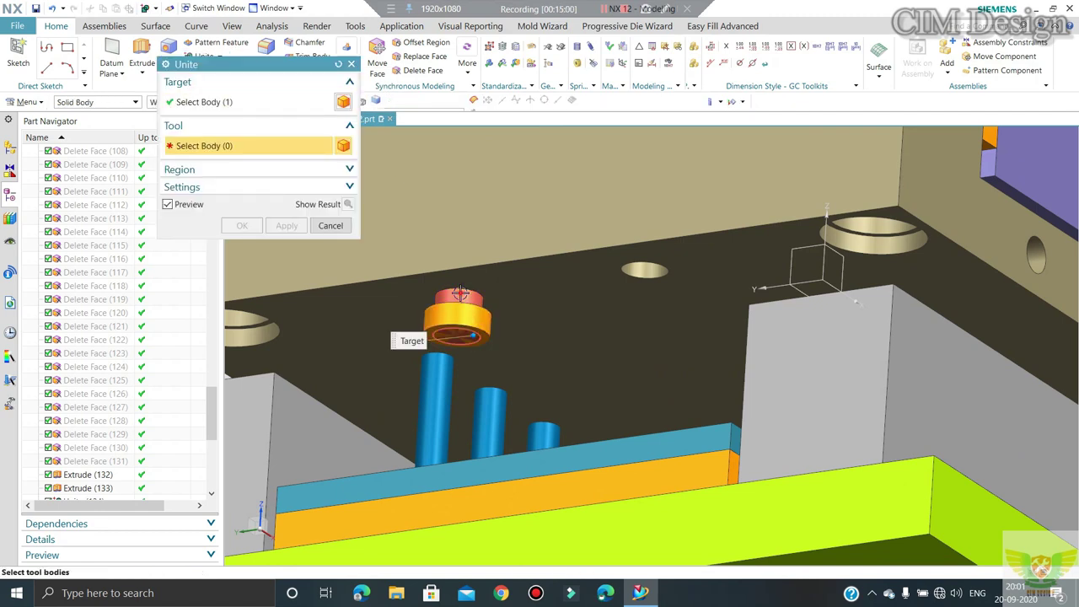
{"action": "left_click", "coordinate": [460, 295]}
{"action": "middle_click", "coordinate": [462, 299]}
{"action": "middle_click_drag", "start_coordinate": [462, 304], "coordinate": [473, 324]}
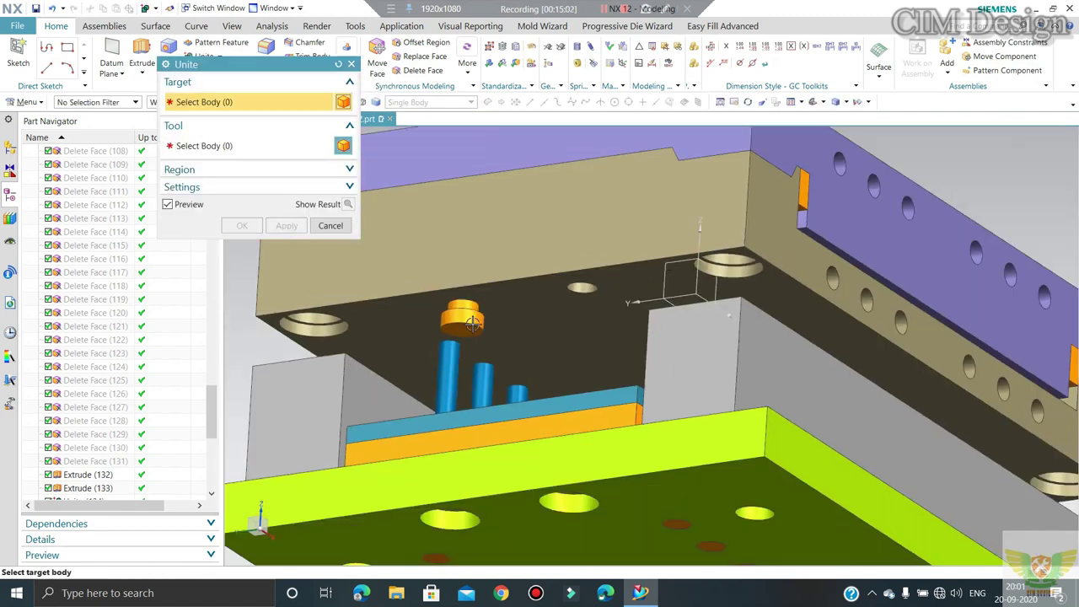
{"action": "scroll", "coordinate": [472, 324], "scroll_direction": "down", "scroll_amount": 3}
{"action": "left_click", "coordinate": [330, 225]}
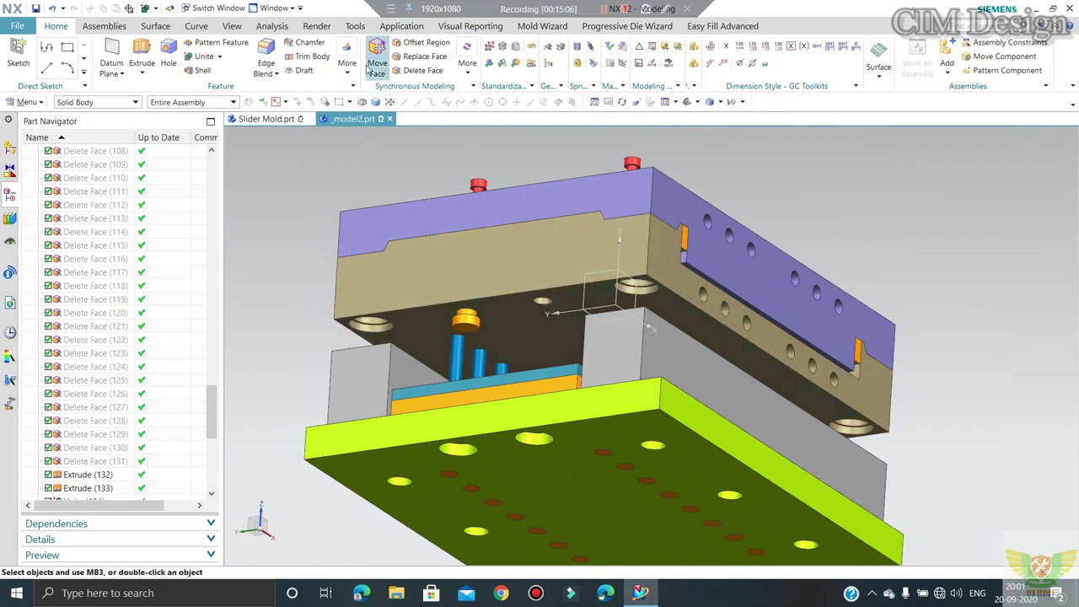
{"action": "left_click", "coordinate": [347, 64]}
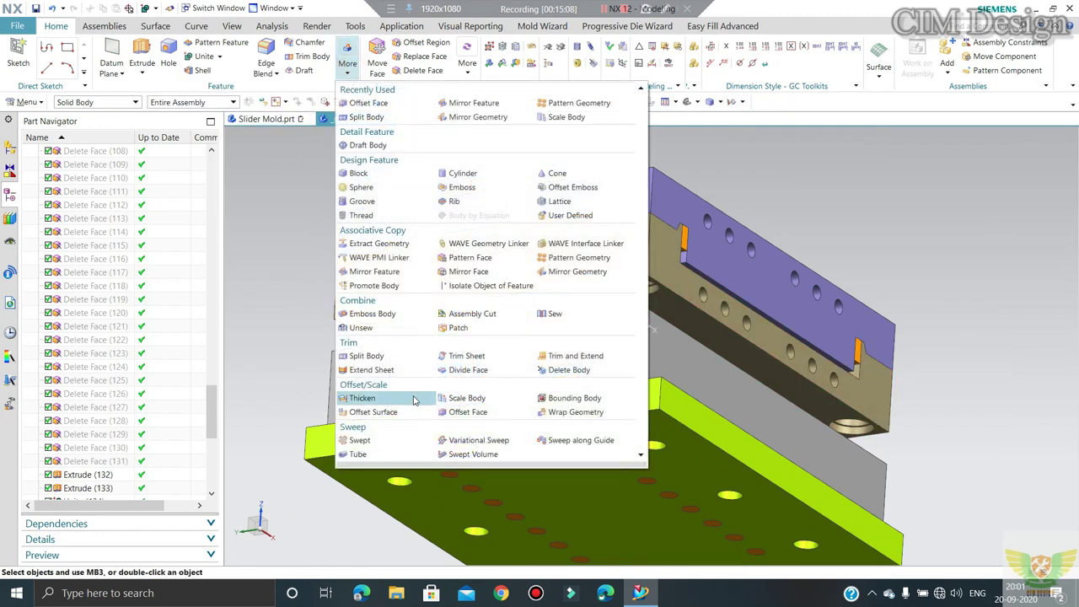
Step: Start Split Body and select the middle, top and lower orange plates as targets, re-showing the hidden ones
{"action": "left_click", "coordinate": [368, 357]}
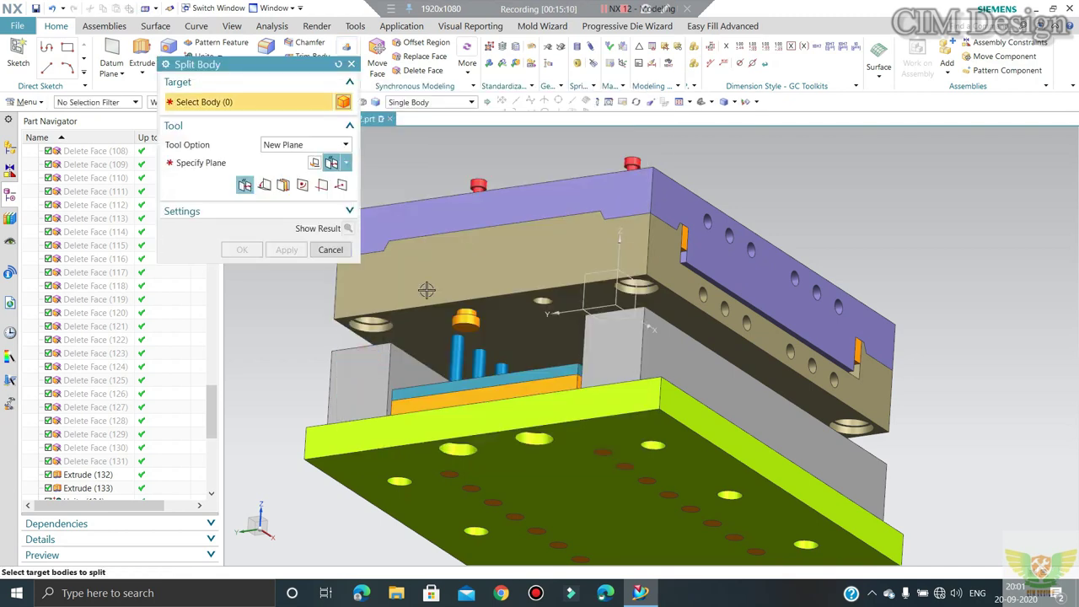
{"action": "scroll", "coordinate": [426, 290], "scroll_direction": "down", "scroll_amount": 2}
{"action": "left_click", "coordinate": [433, 279]}
{"action": "left_click", "coordinate": [448, 273]}
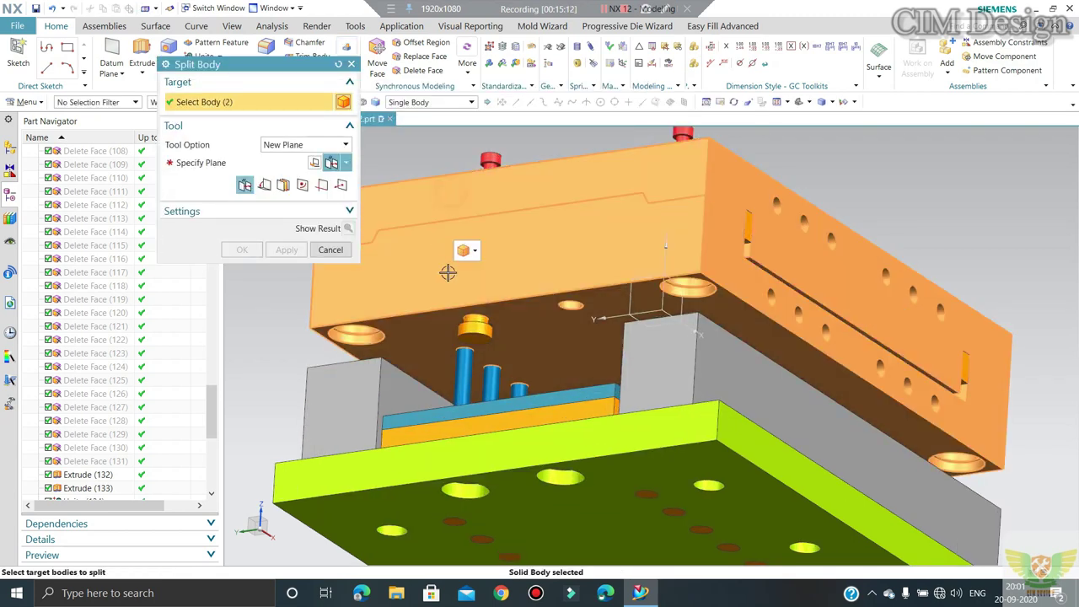
{"action": "key", "text": "ctrl+shift+k"}
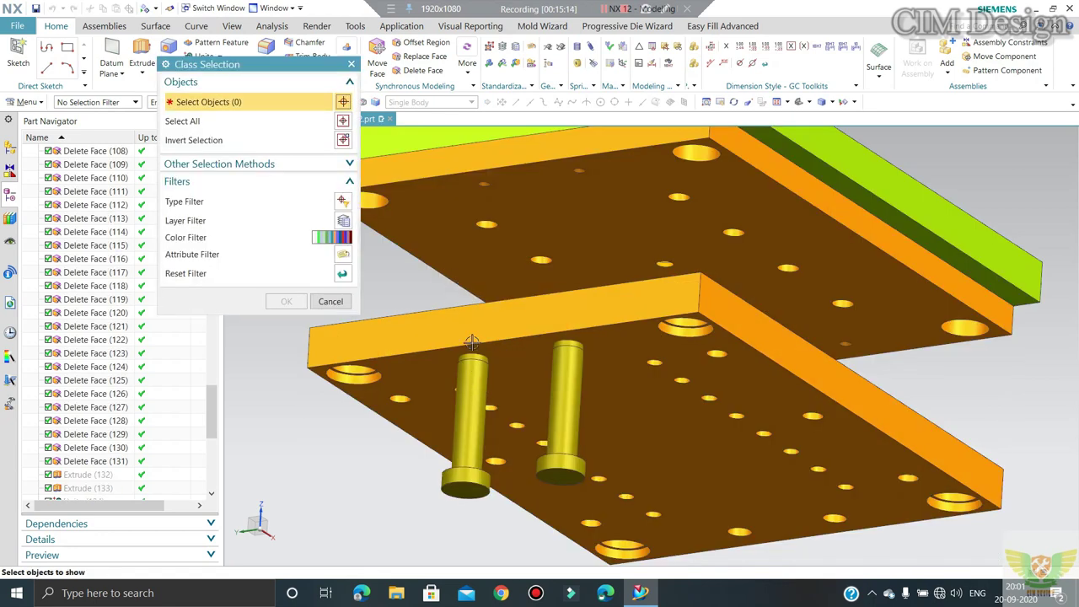
{"action": "left_click", "coordinate": [474, 208]}
{"action": "middle_click", "coordinate": [525, 261]}
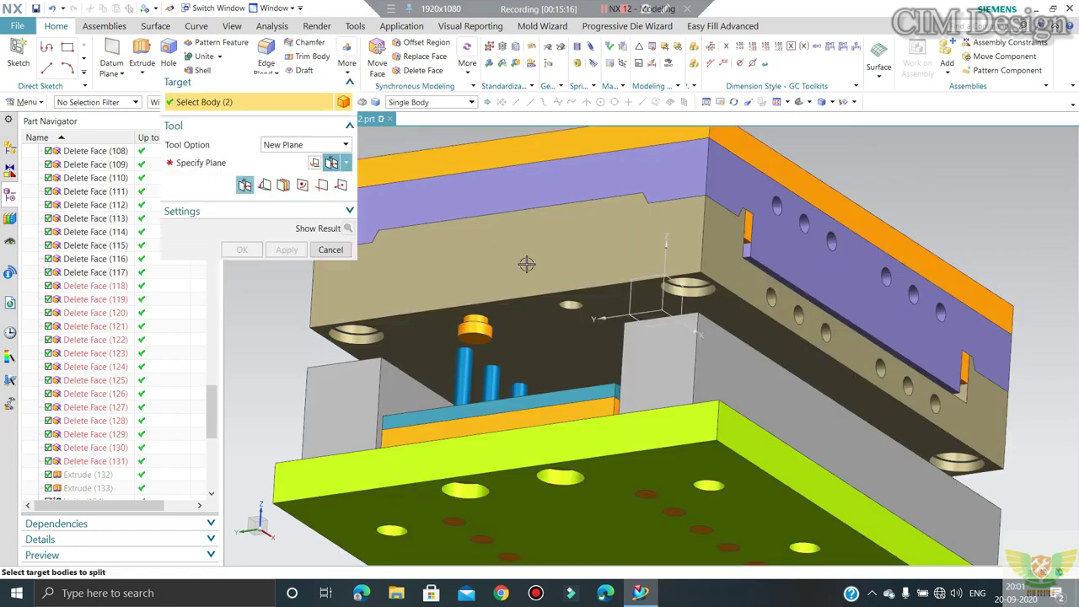
{"action": "middle_click_drag", "start_coordinate": [532, 294], "coordinate": [533, 299]}
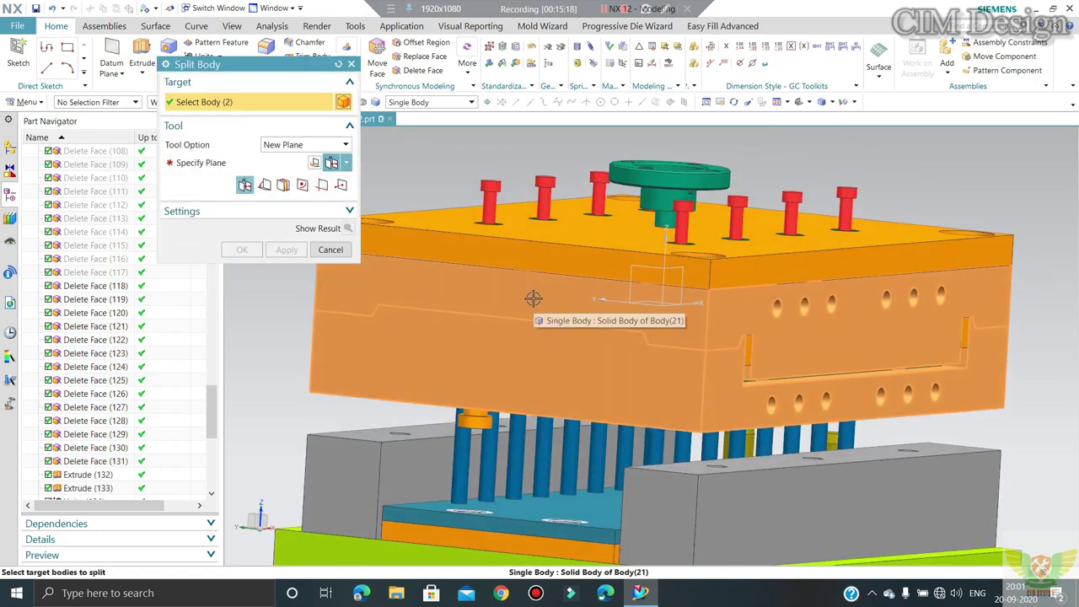
{"action": "key", "text": "ctrl+shift+k"}
{"action": "left_click", "coordinate": [484, 414]}
{"action": "middle_click", "coordinate": [484, 414]}
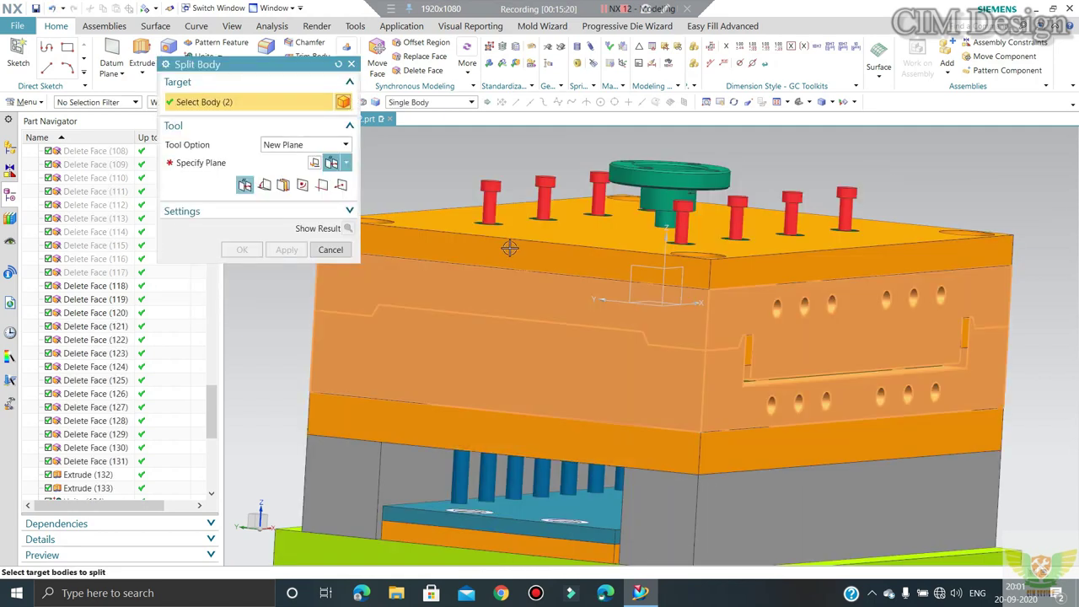
{"action": "scroll", "coordinate": [509, 247], "scroll_direction": "up", "scroll_amount": 2}
{"action": "left_click", "coordinate": [455, 346]}
Step: Set the split Tool Option to Extrude and temporarily hide the orange plate covering the pins
{"action": "left_click", "coordinate": [191, 162]}
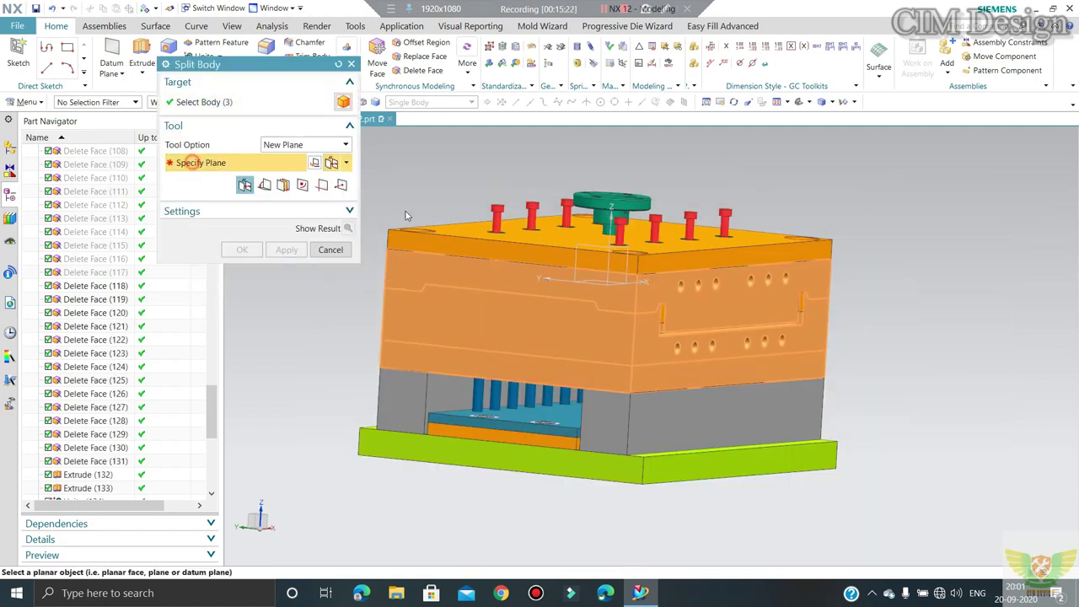
{"action": "left_click", "coordinate": [345, 144]}
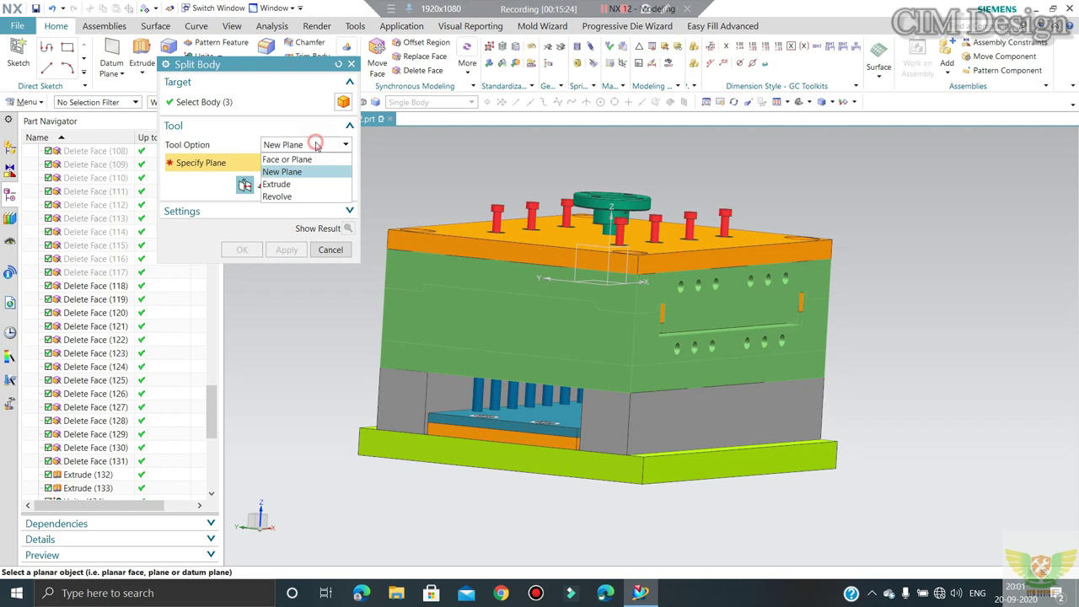
{"action": "left_click", "coordinate": [277, 181]}
{"action": "scroll", "coordinate": [475, 363], "scroll_direction": "down", "scroll_amount": 2}
{"action": "scroll", "coordinate": [474, 362], "scroll_direction": "up", "scroll_amount": 2}
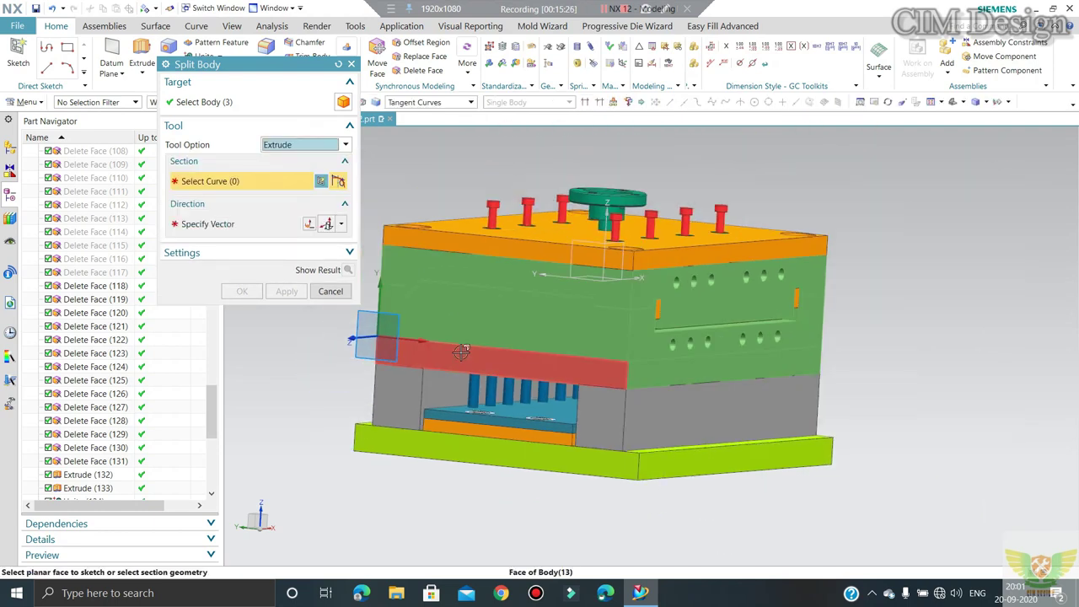
{"action": "key", "text": "ctrl+shift+i"}
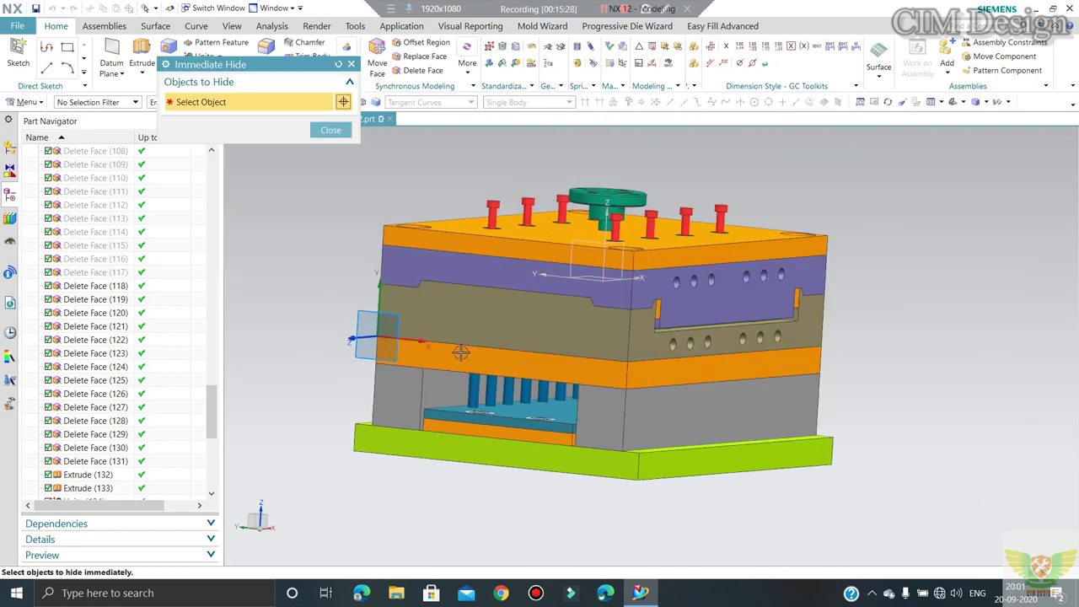
{"action": "left_click", "coordinate": [461, 352]}
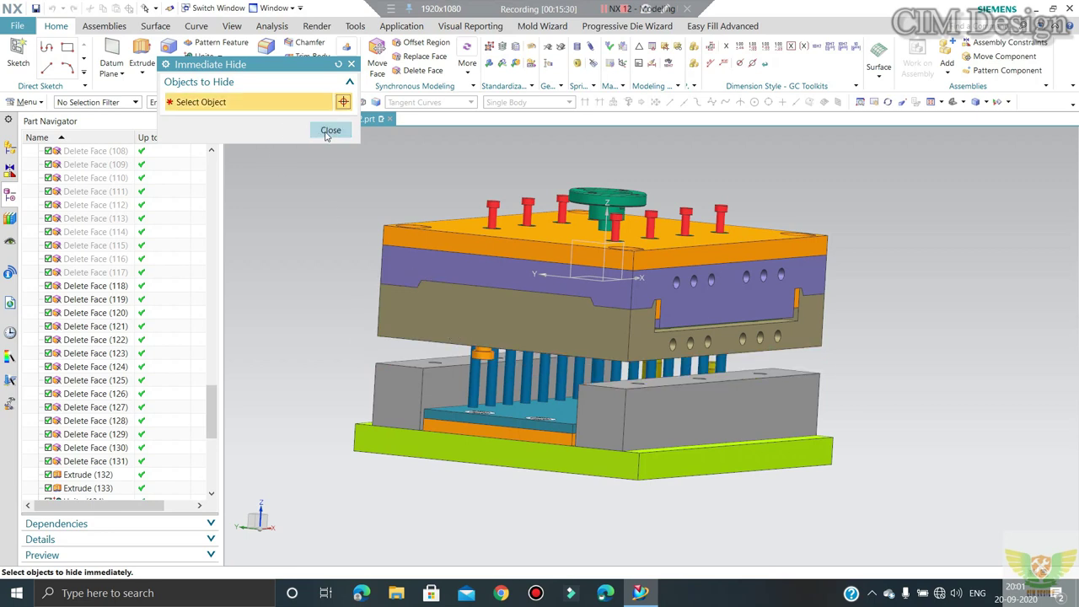
{"action": "left_click", "coordinate": [329, 131]}
{"action": "scroll", "coordinate": [489, 342], "scroll_direction": "down", "scroll_amount": 2}
{"action": "scroll", "coordinate": [497, 348], "scroll_direction": "down", "scroll_amount": 2}
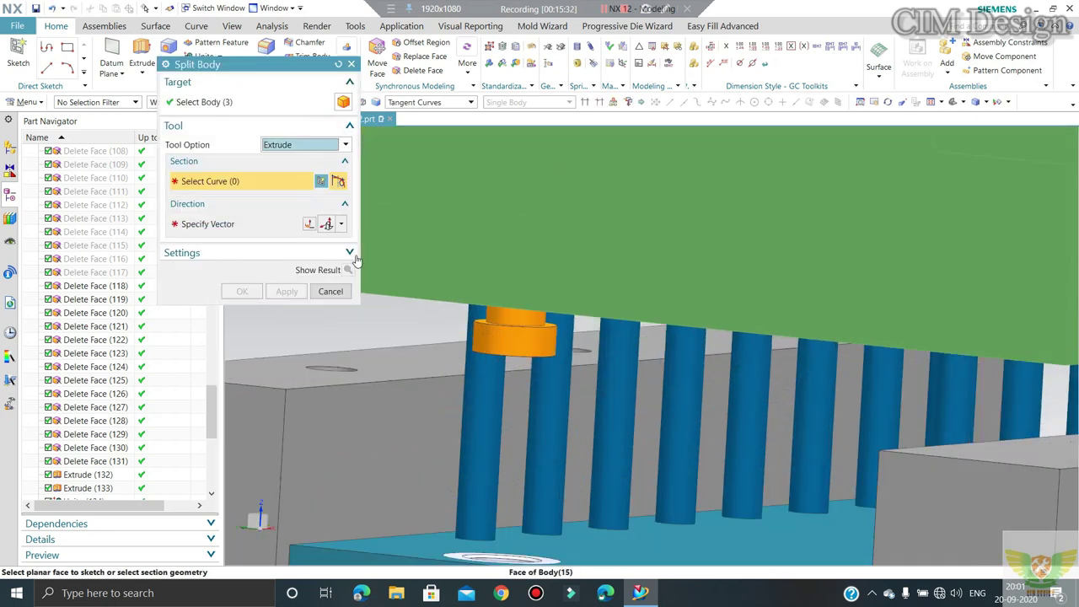
Step: Extrude the collar's circular edge along an inferred direction and apply the split
{"action": "left_click", "coordinate": [497, 352]}
{"action": "scroll", "coordinate": [499, 350], "scroll_direction": "up", "scroll_amount": 2}
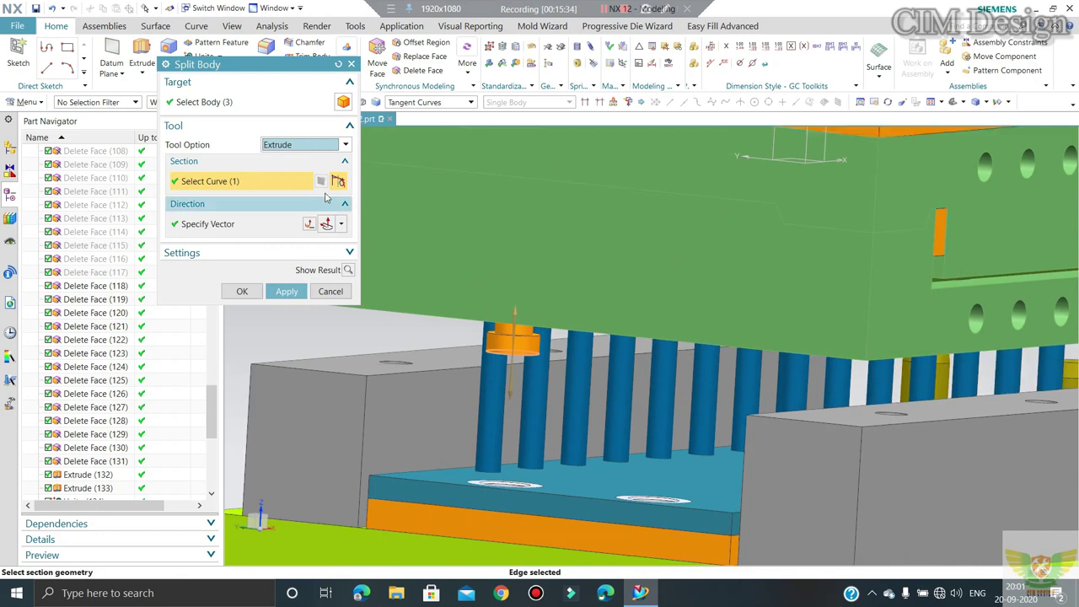
{"action": "left_click", "coordinate": [341, 224]}
{"action": "left_click", "coordinate": [331, 242]}
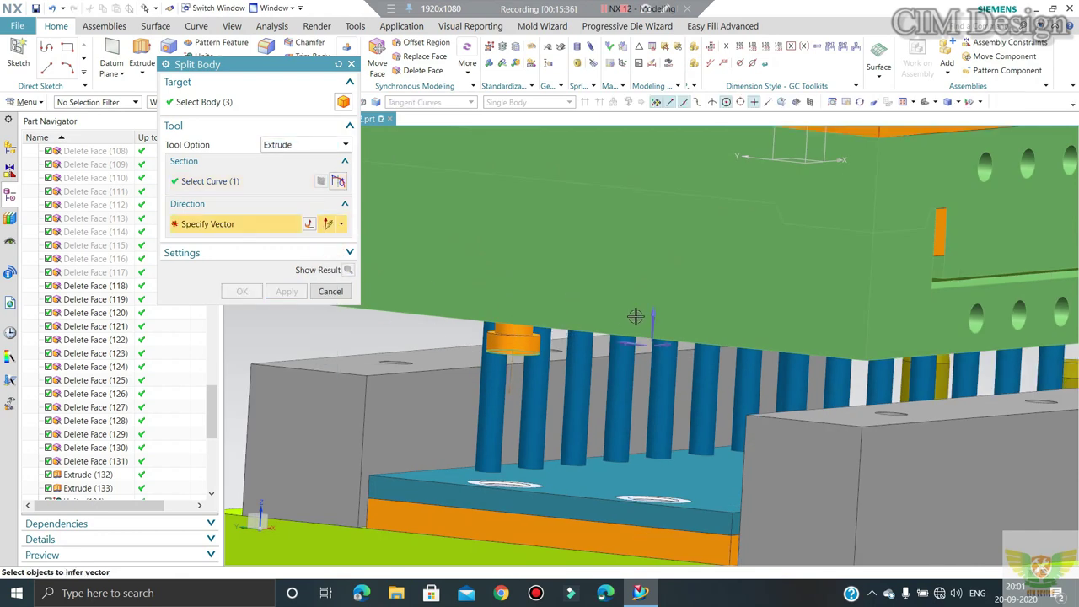
{"action": "left_click", "coordinate": [653, 313]}
{"action": "middle_click", "coordinate": [618, 309]}
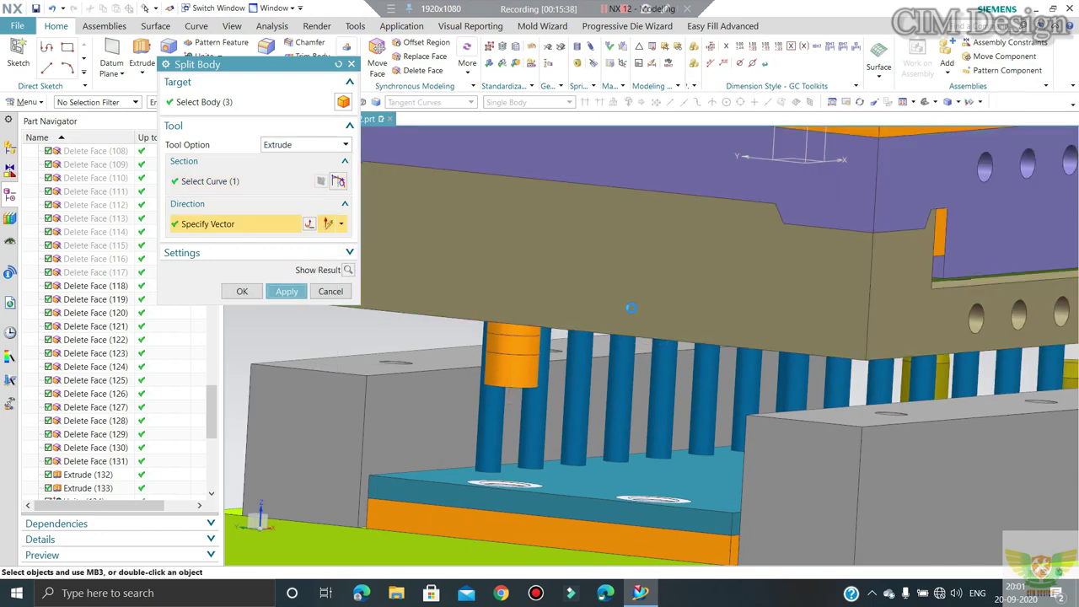
{"action": "scroll", "coordinate": [617, 309], "scroll_direction": "up", "scroll_amount": 5}
{"action": "middle_click_drag", "start_coordinate": [618, 310], "coordinate": [594, 350]}
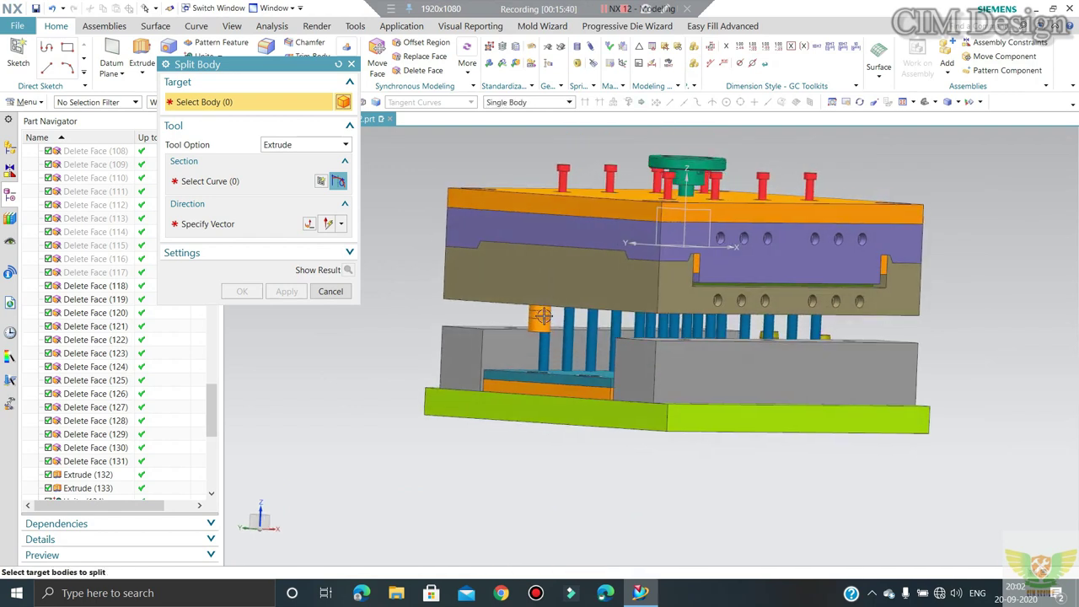
{"action": "scroll", "coordinate": [594, 350], "scroll_direction": "down", "scroll_amount": 5}
Step: Hide the red cavity plate with Ctrl+B
{"action": "key", "text": "ctrl+j"}
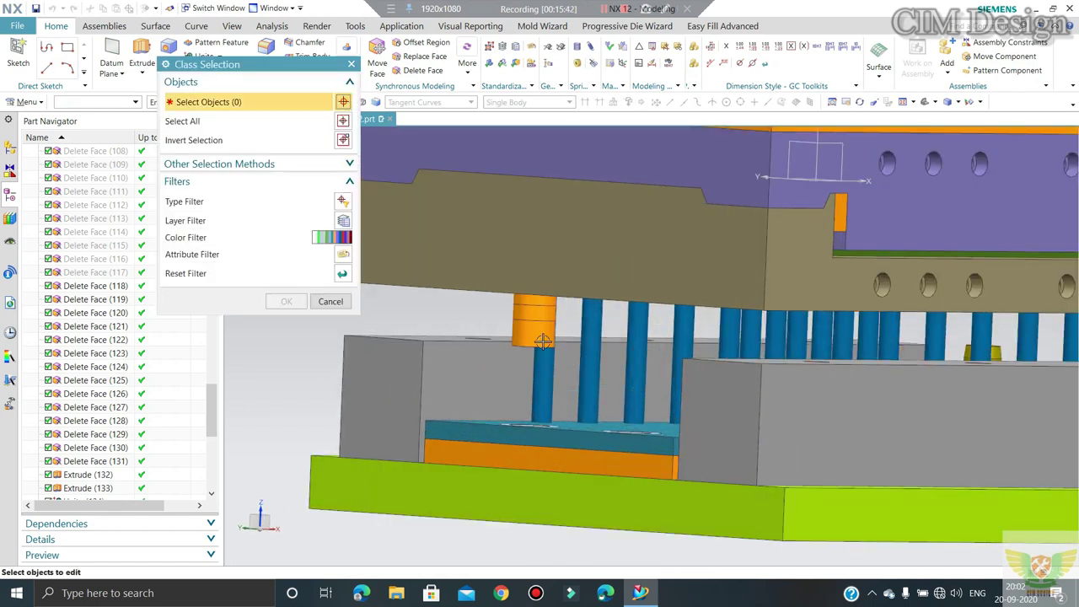
{"action": "left_click", "coordinate": [528, 344]}
{"action": "scroll", "coordinate": [505, 313], "scroll_direction": "up", "scroll_amount": 3}
{"action": "key", "text": "Escape"}
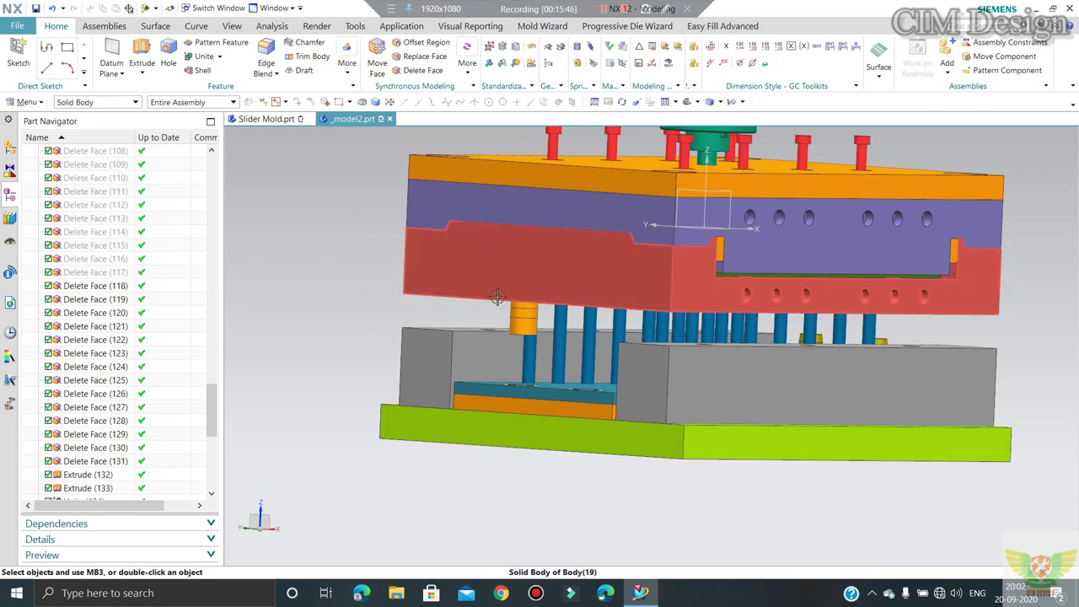
{"action": "key", "text": "ctrl+b"}
{"action": "scroll", "coordinate": [529, 255], "scroll_direction": "up", "scroll_amount": 3}
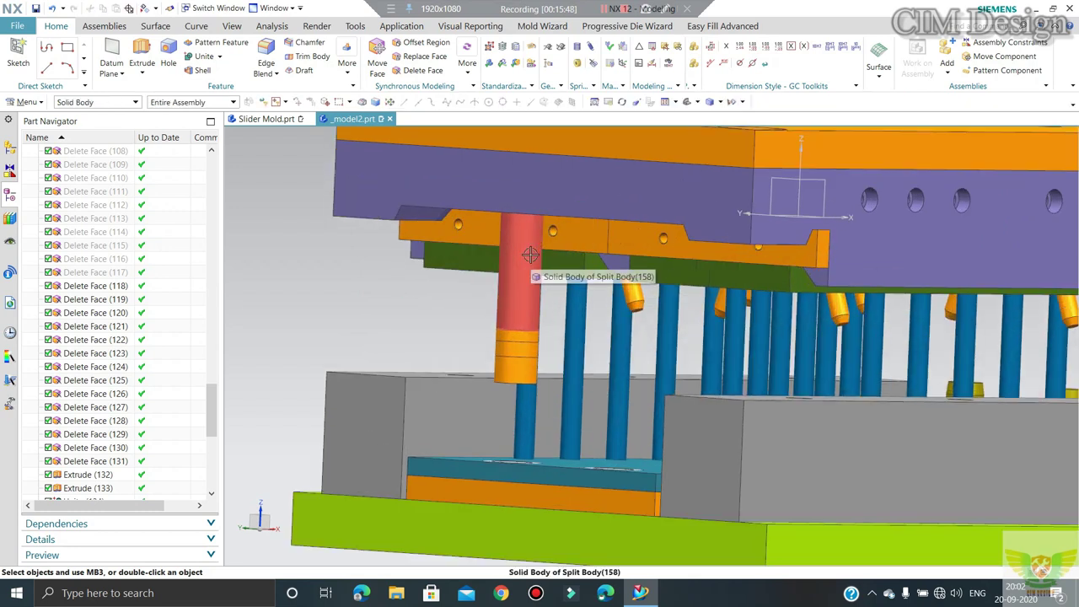
Step: Recolour the red pin under the slider plate orange through Edit Object Display
{"action": "key", "text": "ctrl+j"}
{"action": "left_click", "coordinate": [521, 278]}
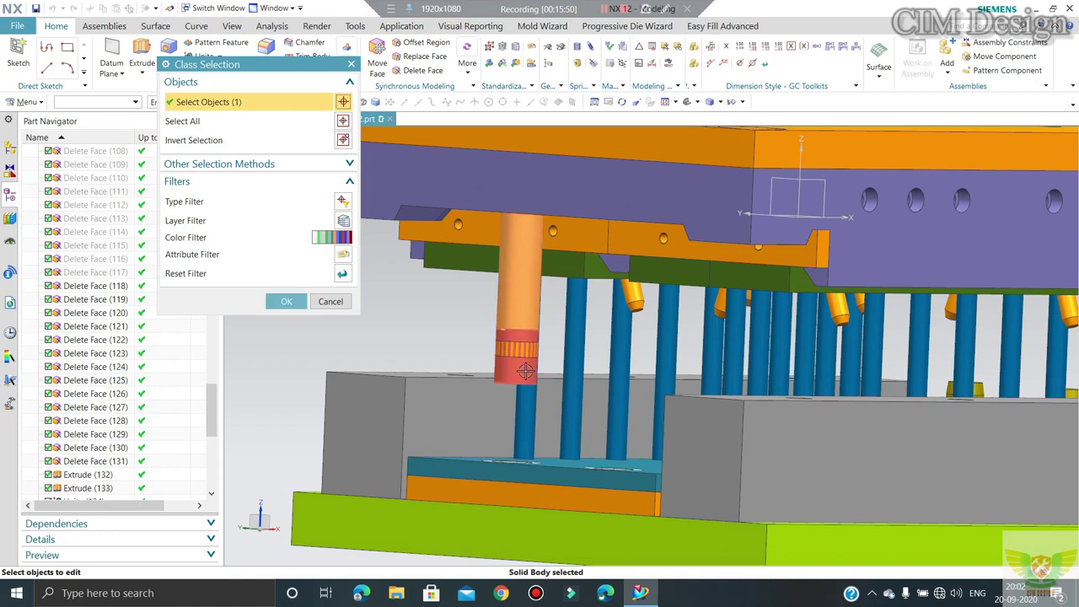
{"action": "left_click", "coordinate": [287, 301]}
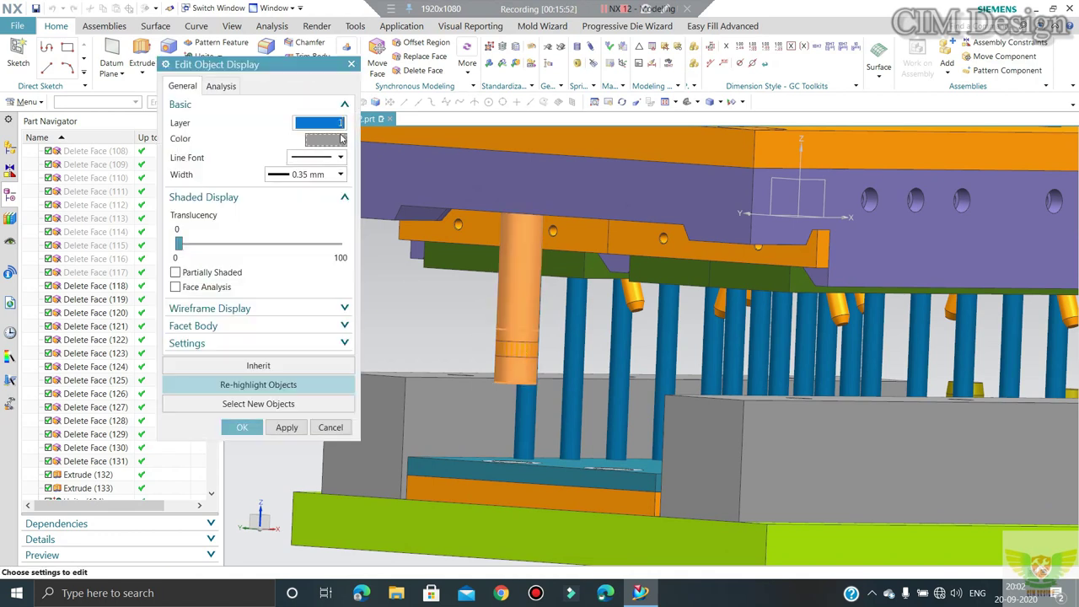
{"action": "key", "text": "Return"}
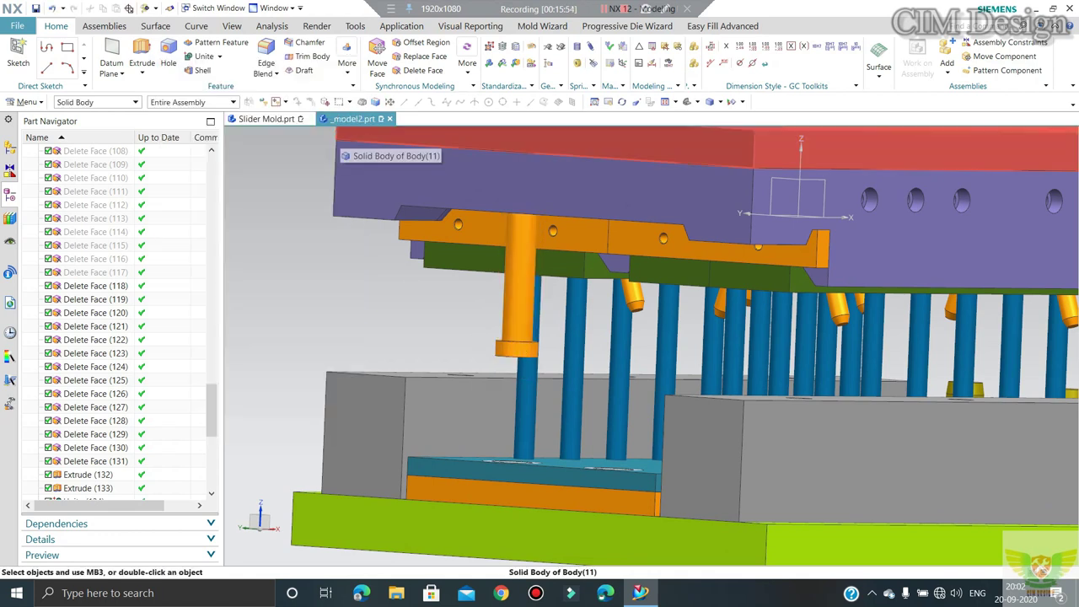
{"action": "scroll", "coordinate": [483, 270], "scroll_direction": "down", "scroll_amount": 5}
{"action": "mouse_move", "coordinate": [482, 270]}
{"action": "middle_mouse_down"}
{"action": "mouse_move", "coordinate": [511, 179]}
{"action": "mouse_move", "coordinate": [474, 193]}
{"action": "middle_mouse_up"}
{"action": "scroll", "coordinate": [511, 179], "scroll_direction": "up", "scroll_amount": 5}
{"action": "scroll", "coordinate": [474, 193], "scroll_direction": "up", "scroll_amount": 3}
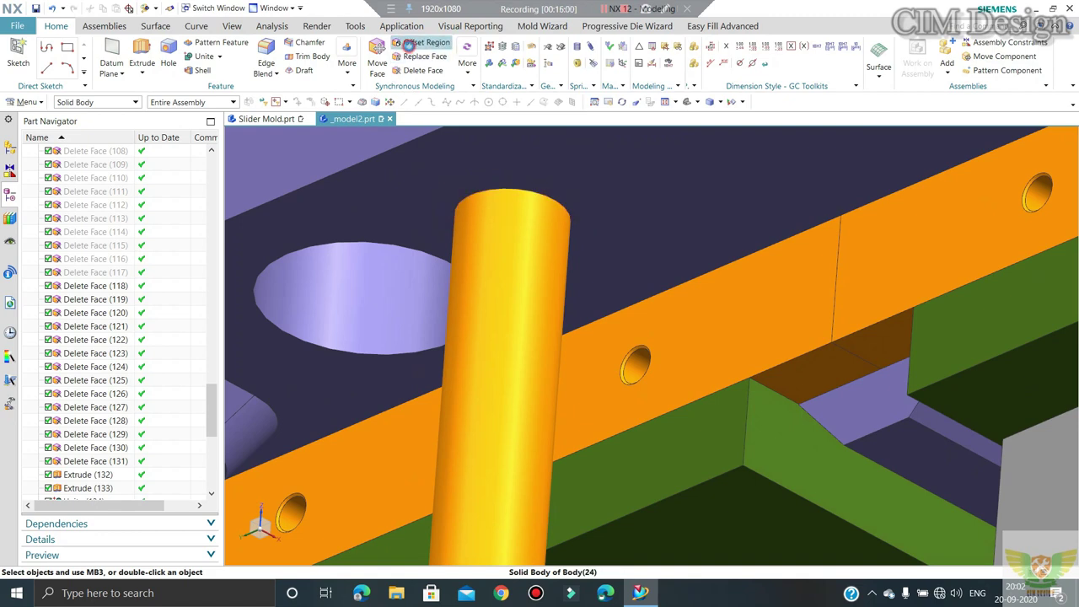
Step: Offset the pin's top face by 20 mm with Offset Region to shorten it
{"action": "left_click", "coordinate": [408, 44]}
{"action": "left_click", "coordinate": [476, 253]}
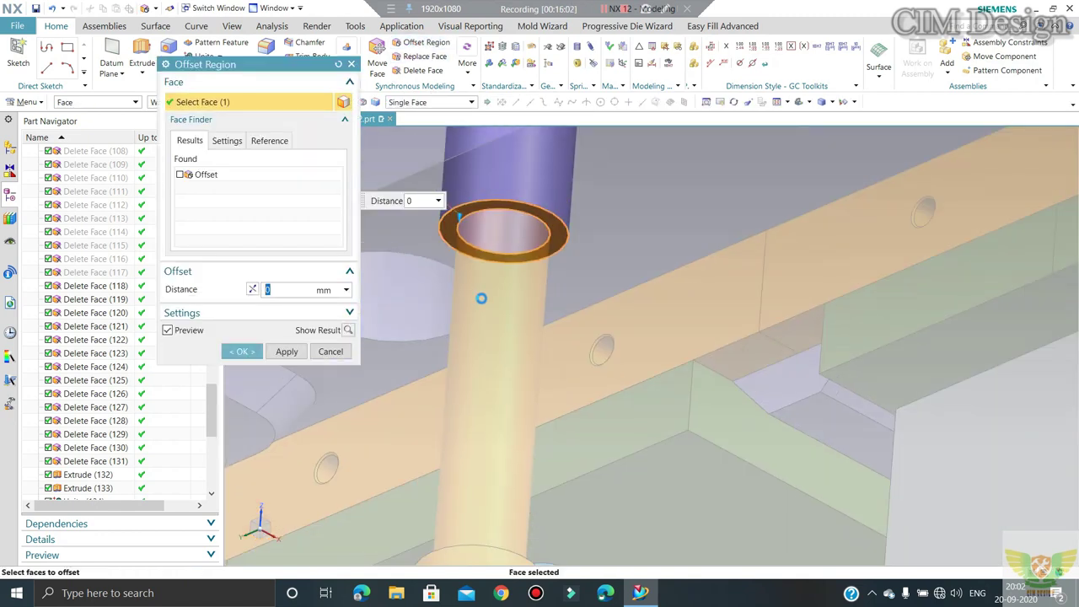
{"action": "scroll", "coordinate": [481, 298], "scroll_direction": "down", "scroll_amount": 3}
{"action": "scroll", "coordinate": [481, 297], "scroll_direction": "down", "scroll_amount": 3}
{"action": "mouse_move", "coordinate": [480, 298]}
{"action": "middle_mouse_down"}
{"action": "mouse_move", "coordinate": [554, 296]}
{"action": "mouse_move", "coordinate": [705, 119]}
{"action": "middle_mouse_up"}
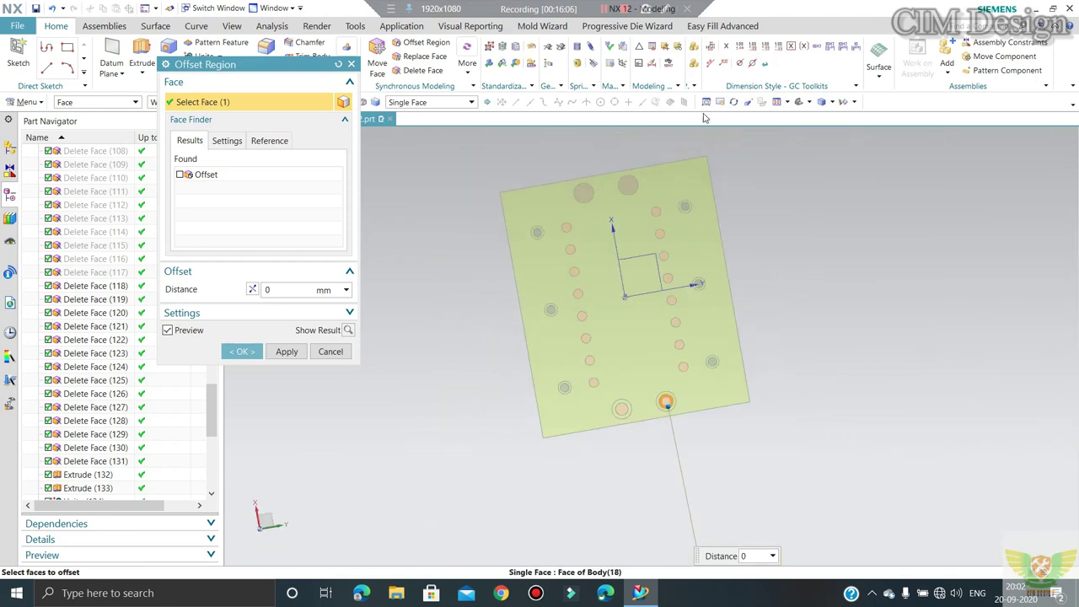
{"action": "middle_click_drag", "start_coordinate": [797, 122], "coordinate": [782, 194]}
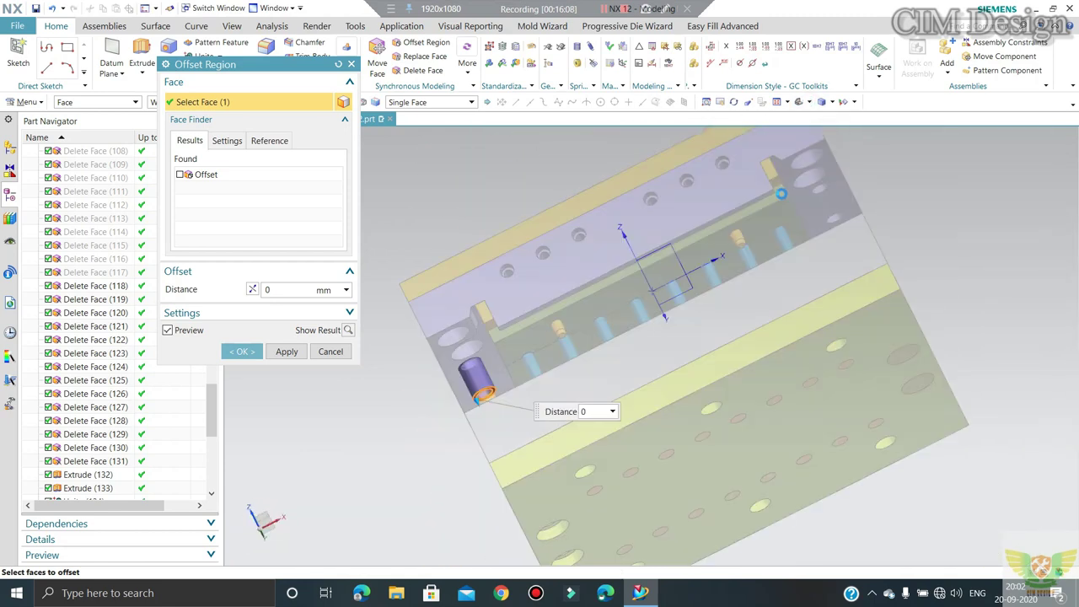
{"action": "key", "text": "F8"}
{"action": "scroll", "coordinate": [679, 241], "scroll_direction": "down", "scroll_amount": 2}
{"action": "scroll", "coordinate": [523, 251], "scroll_direction": "up", "scroll_amount": 3}
{"action": "scroll", "coordinate": [523, 251], "scroll_direction": "up", "scroll_amount": 2}
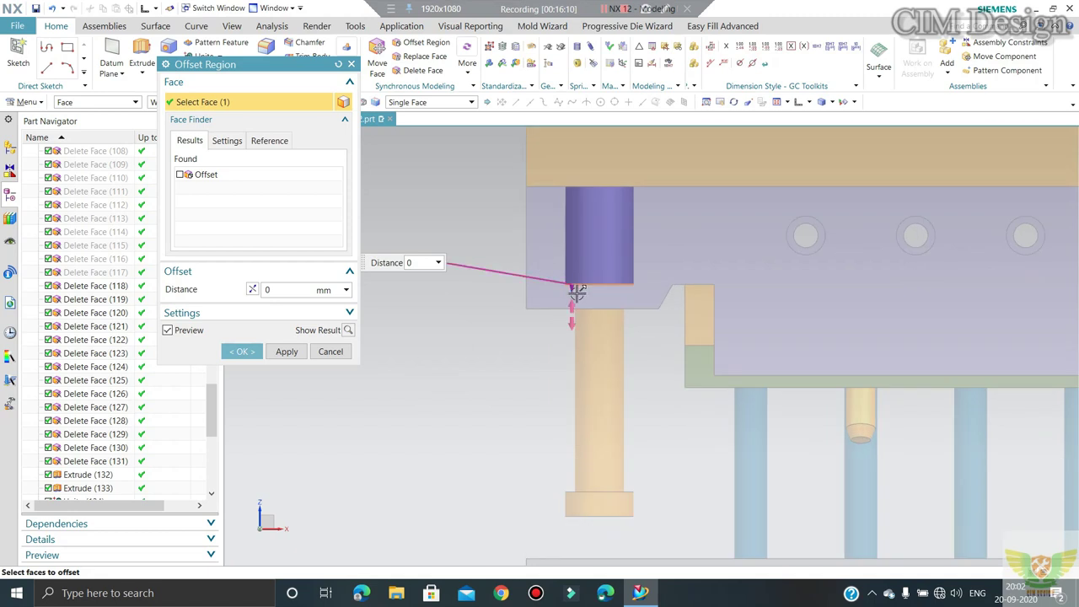
{"action": "left_click_drag", "start_coordinate": [572, 286], "coordinate": [572, 245]}
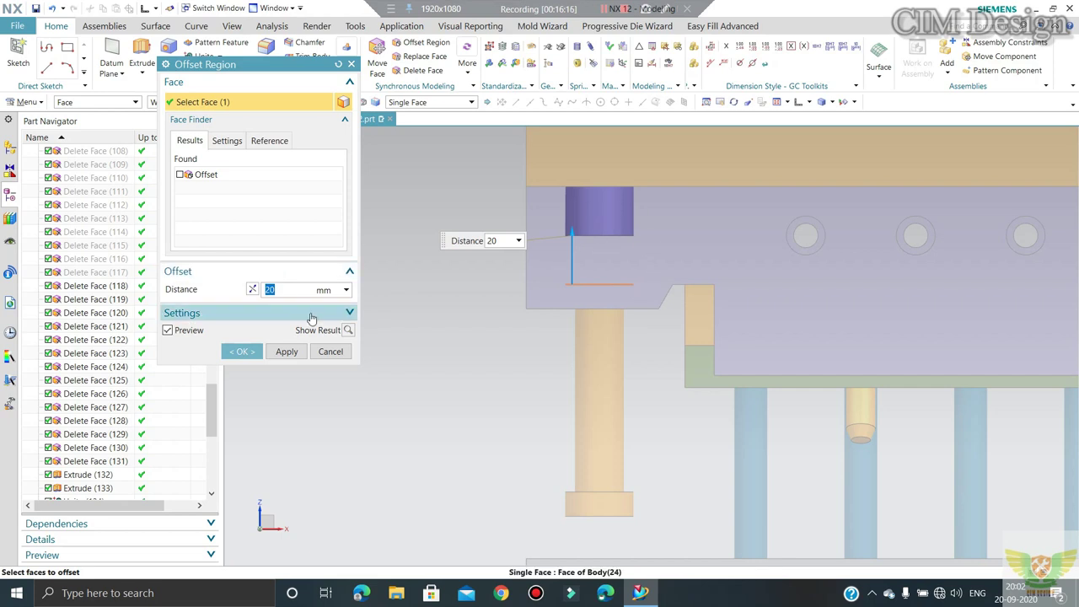
{"action": "left_click", "coordinate": [236, 352]}
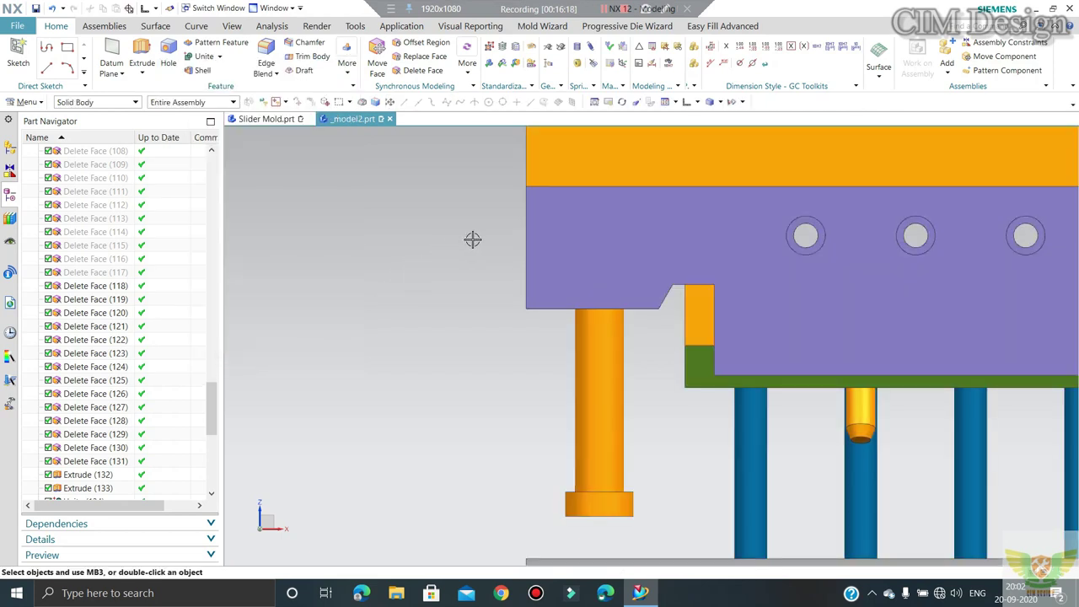
Step: Orbit under the mould toward the pin below the green plate and open the Analysis tab
{"action": "middle_click_drag", "start_coordinate": [473, 240], "coordinate": [493, 194]}
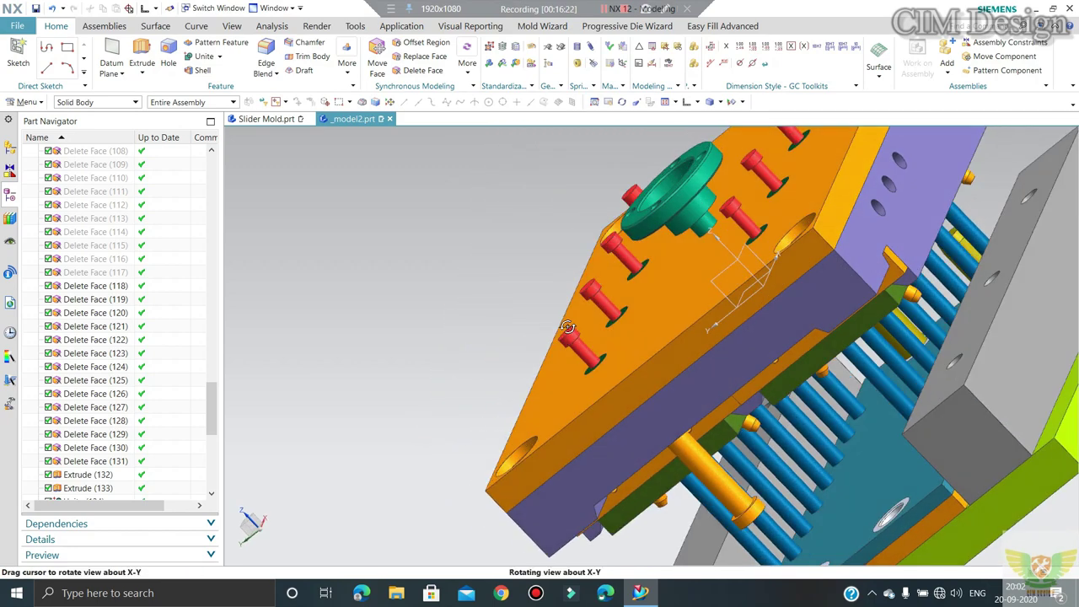
{"action": "mouse_move", "coordinate": [494, 193]}
{"action": "middle_mouse_down"}
{"action": "mouse_move", "coordinate": [563, 307]}
{"action": "mouse_move", "coordinate": [611, 289]}
{"action": "mouse_move", "coordinate": [632, 230]}
{"action": "middle_mouse_up"}
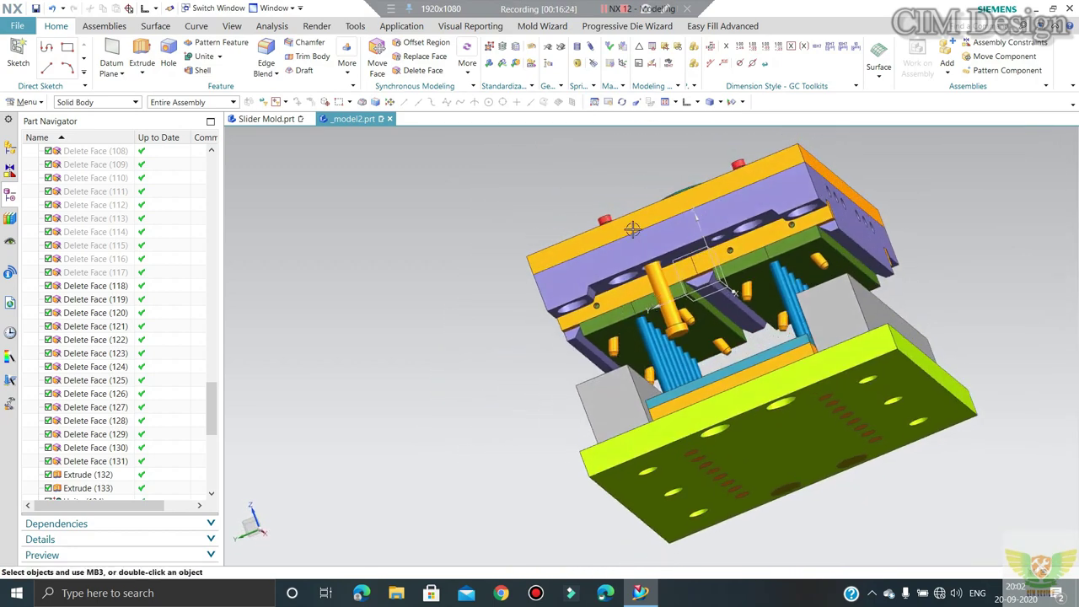
{"action": "scroll", "coordinate": [650, 270], "scroll_direction": "up", "scroll_amount": 3}
{"action": "middle_click_drag", "start_coordinate": [650, 270], "coordinate": [533, 261]}
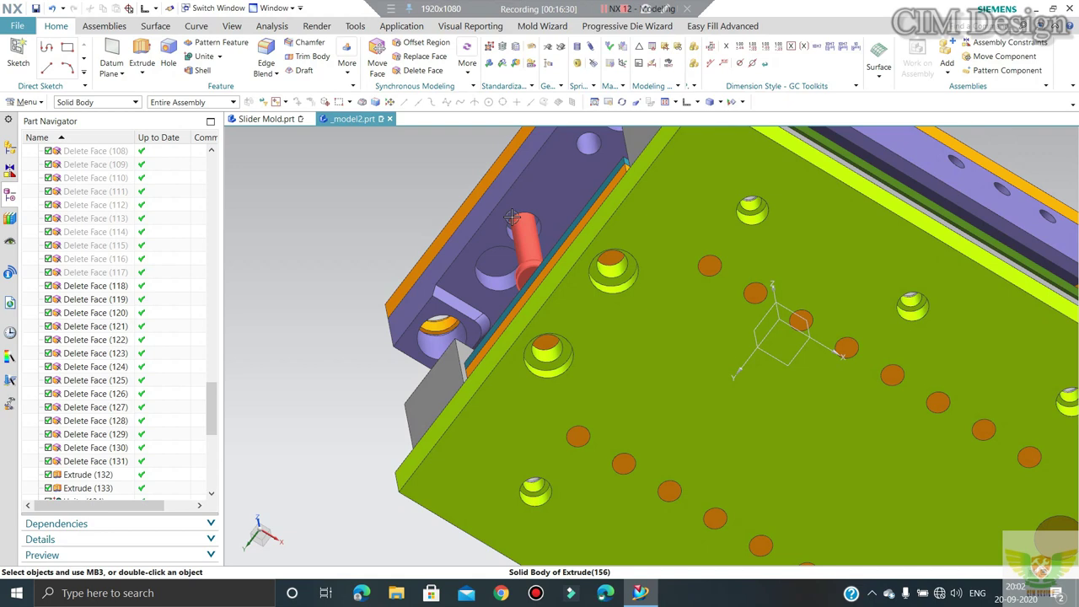
{"action": "left_click", "coordinate": [274, 27]}
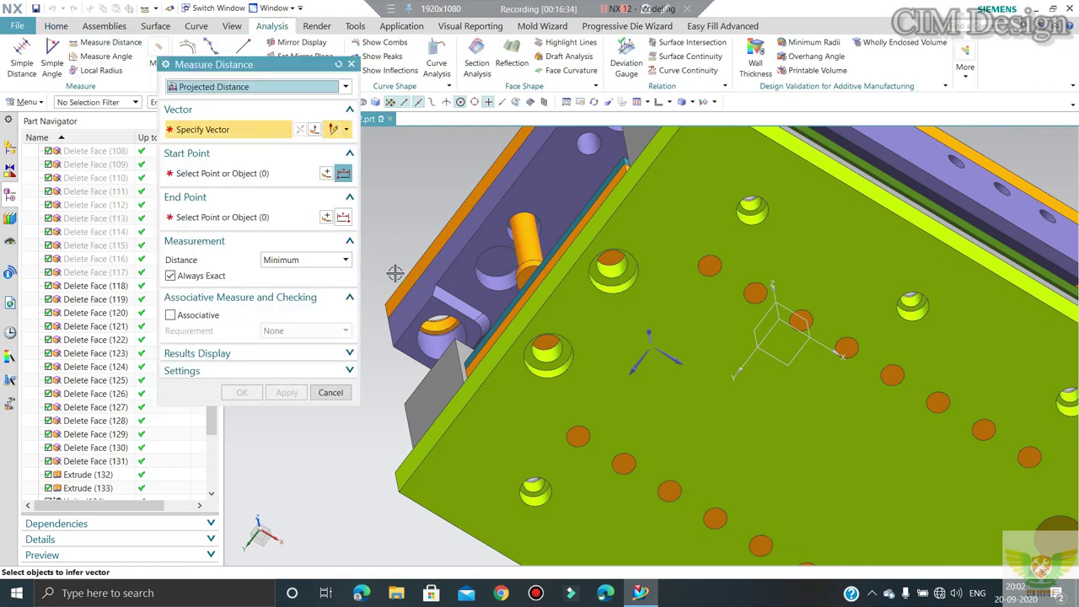
Step: Set the projected-distance vector along the pin and pick its end face as start point
{"action": "middle_click_drag", "start_coordinate": [597, 323], "coordinate": [672, 346]}
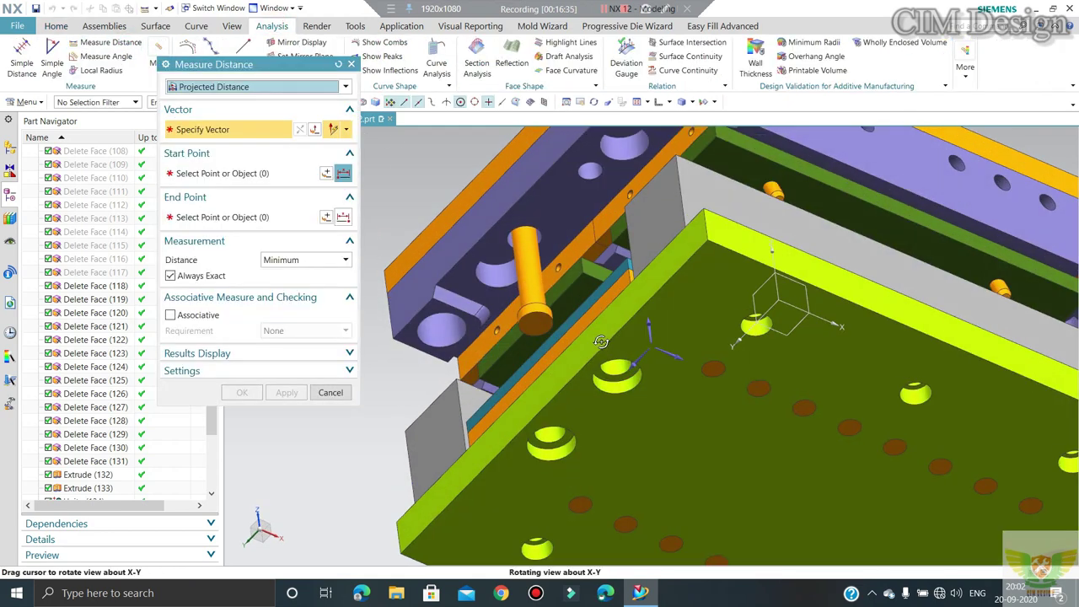
{"action": "left_click", "coordinate": [651, 325]}
{"action": "scroll", "coordinate": [527, 303], "scroll_direction": "up", "scroll_amount": 3}
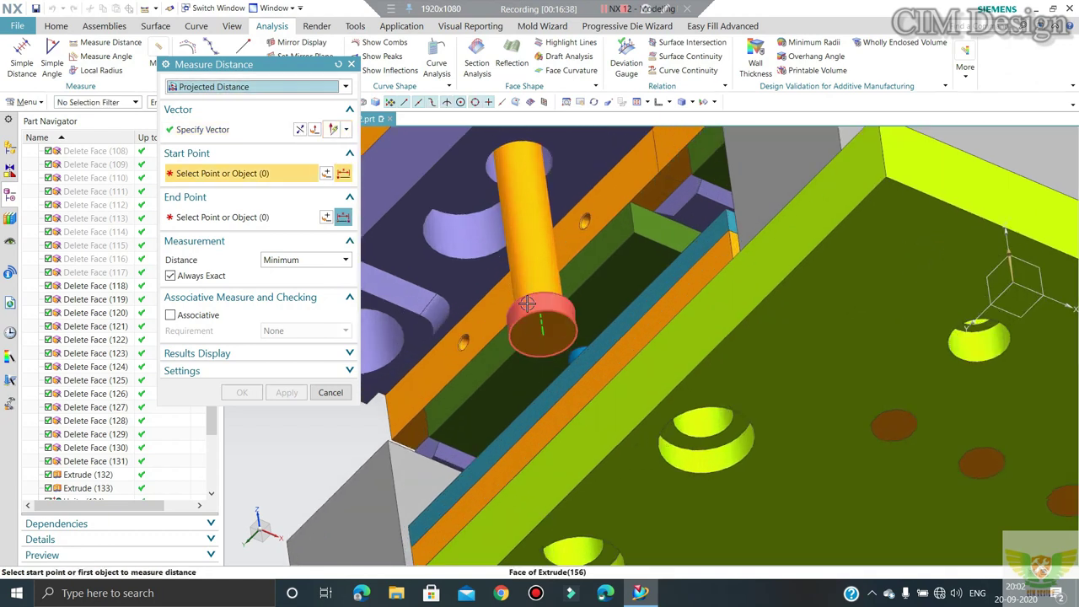
{"action": "left_click", "coordinate": [524, 295]}
{"action": "scroll", "coordinate": [498, 181], "scroll_direction": "up", "scroll_amount": 2}
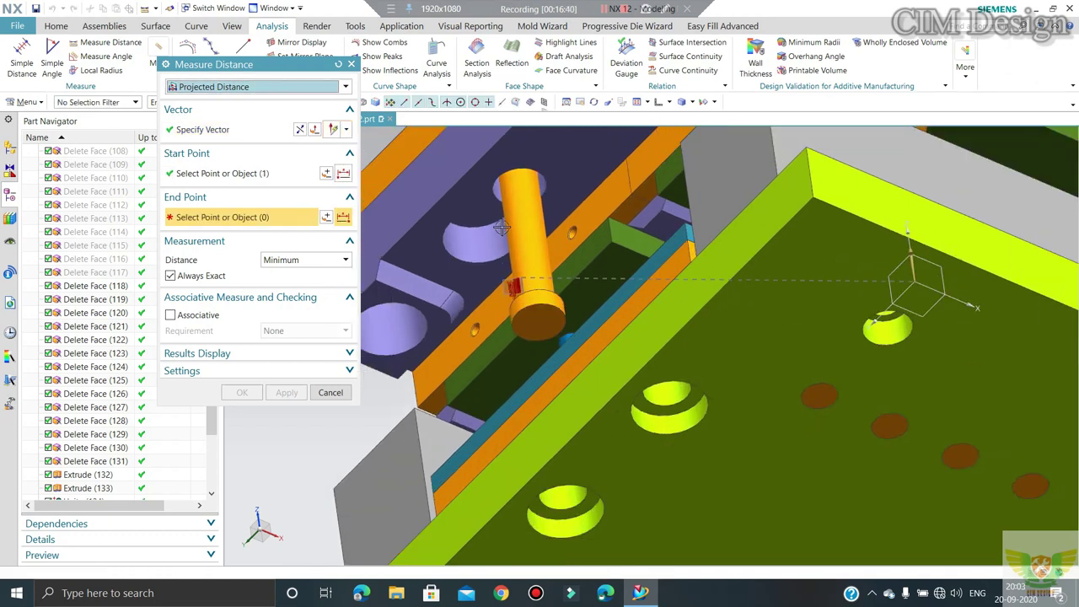
{"action": "scroll", "coordinate": [493, 171], "scroll_direction": "up", "scroll_amount": 2}
Step: Pick the pin's far edge as end point, reading a 104.91 mm length
{"action": "middle_click_drag", "start_coordinate": [493, 172], "coordinate": [489, 168]}
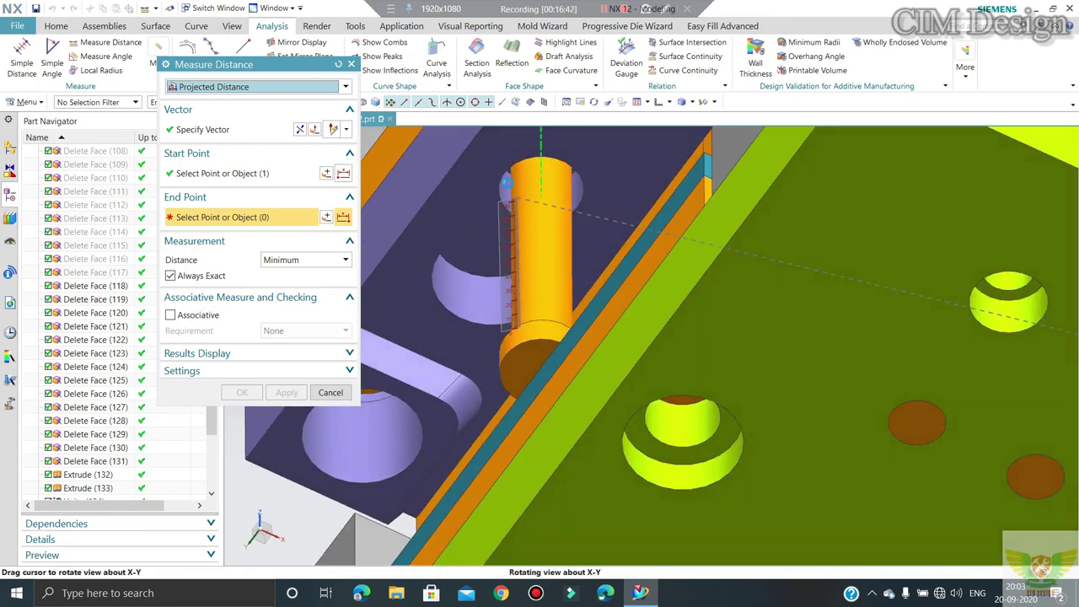
{"action": "scroll", "coordinate": [506, 181], "scroll_direction": "up", "scroll_amount": 3}
{"action": "scroll", "coordinate": [481, 169], "scroll_direction": "up", "scroll_amount": 2}
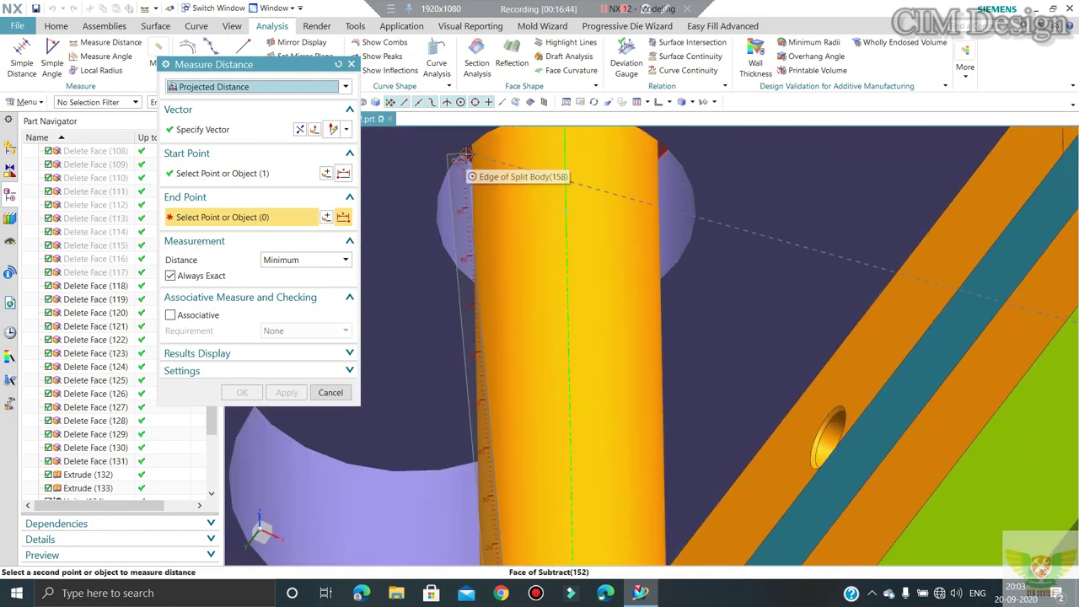
{"action": "left_click", "coordinate": [466, 157]}
{"action": "scroll", "coordinate": [380, 196], "scroll_direction": "down", "scroll_amount": 2}
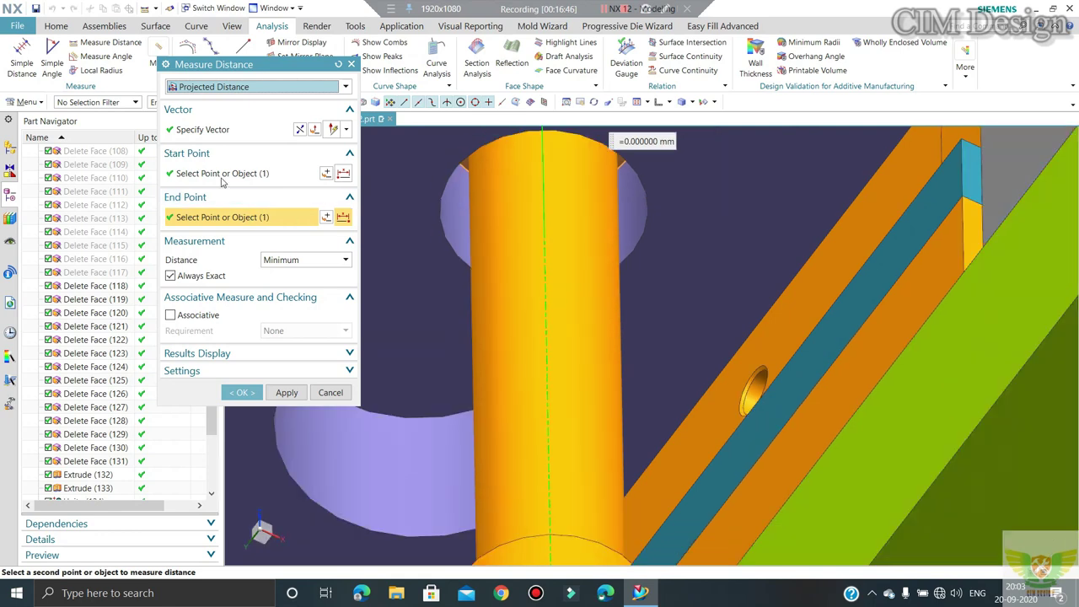
{"action": "scroll", "coordinate": [506, 193], "scroll_direction": "down", "scroll_amount": 3}
{"action": "mouse_move", "coordinate": [506, 205]}
{"action": "middle_mouse_down"}
{"action": "mouse_move", "coordinate": [520, 255]}
{"action": "mouse_move", "coordinate": [511, 239]}
{"action": "middle_mouse_up"}
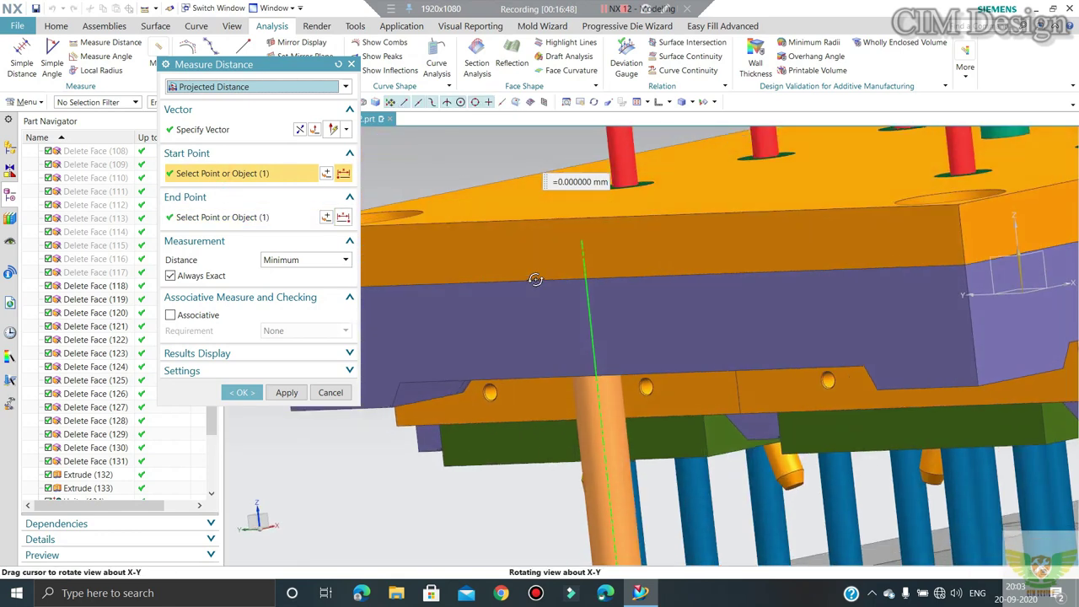
{"action": "scroll", "coordinate": [511, 238], "scroll_direction": "down", "scroll_amount": 2}
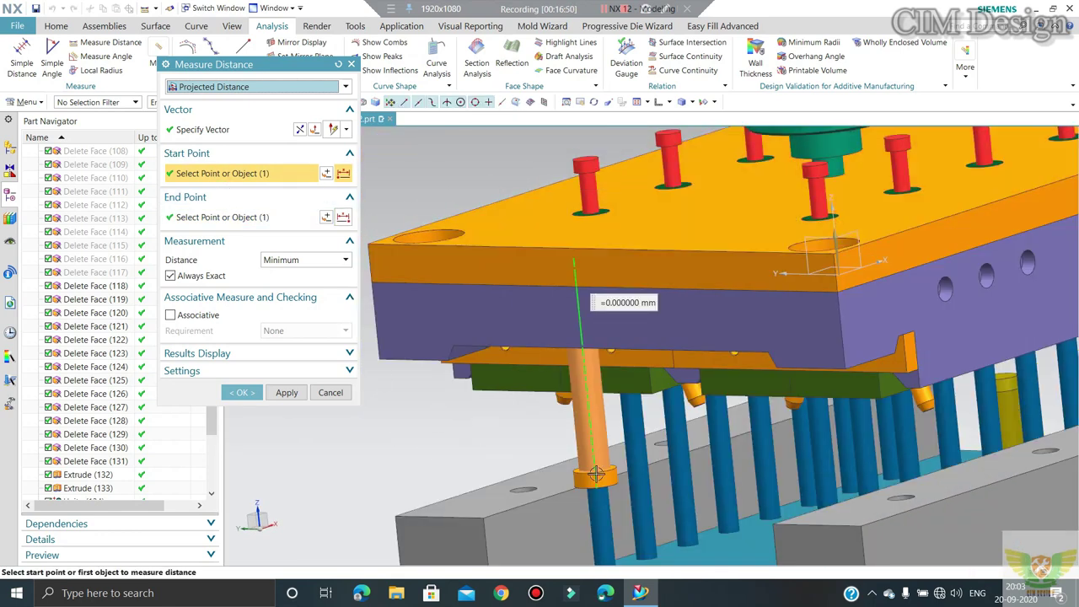
{"action": "scroll", "coordinate": [596, 474], "scroll_direction": "up", "scroll_amount": 3}
{"action": "scroll", "coordinate": [595, 468], "scroll_direction": "up", "scroll_amount": 2}
{"action": "scroll", "coordinate": [556, 390], "scroll_direction": "down", "scroll_amount": 2}
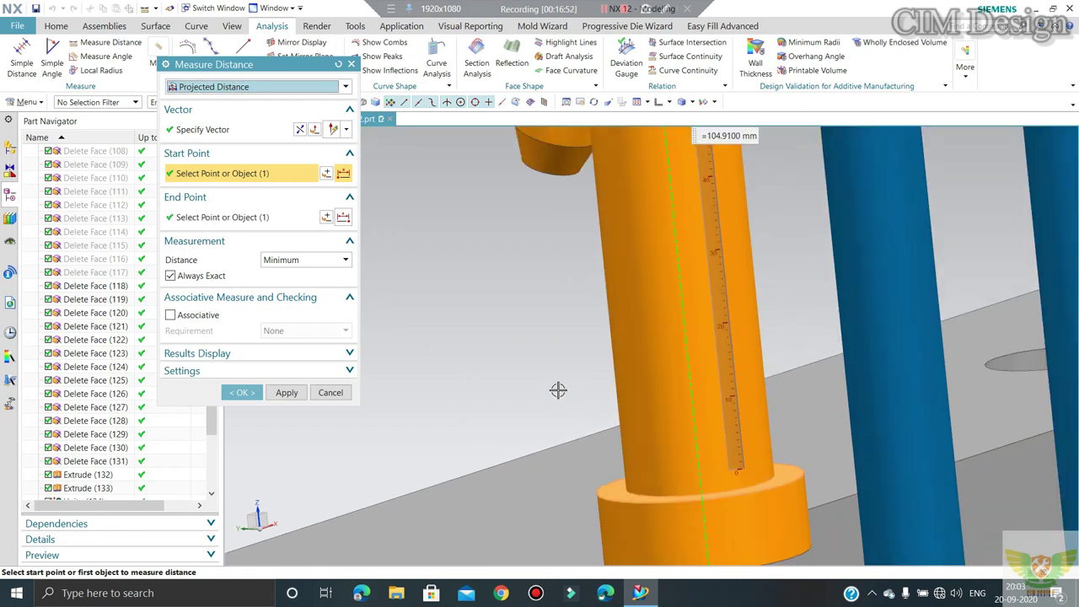
{"action": "scroll", "coordinate": [557, 388], "scroll_direction": "down", "scroll_amount": 2}
{"action": "scroll", "coordinate": [557, 388], "scroll_direction": "down", "scroll_amount": 1}
Step: Close the distance measurement and orbit to view the whole mould
{"action": "left_click", "coordinate": [332, 392]}
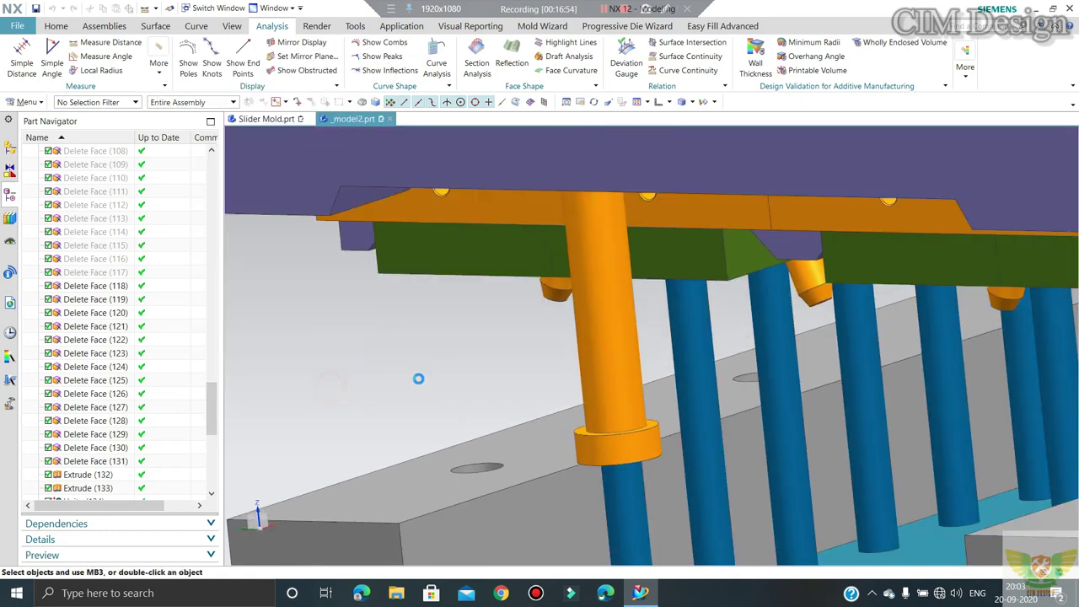
{"action": "scroll", "coordinate": [549, 349], "scroll_direction": "down", "scroll_amount": 2}
{"action": "scroll", "coordinate": [549, 347], "scroll_direction": "down", "scroll_amount": 3}
{"action": "scroll", "coordinate": [549, 347], "scroll_direction": "down", "scroll_amount": 2}
{"action": "mouse_move", "coordinate": [549, 347]}
{"action": "middle_mouse_down"}
{"action": "mouse_move", "coordinate": [562, 353]}
{"action": "mouse_move", "coordinate": [629, 274]}
{"action": "middle_mouse_up"}
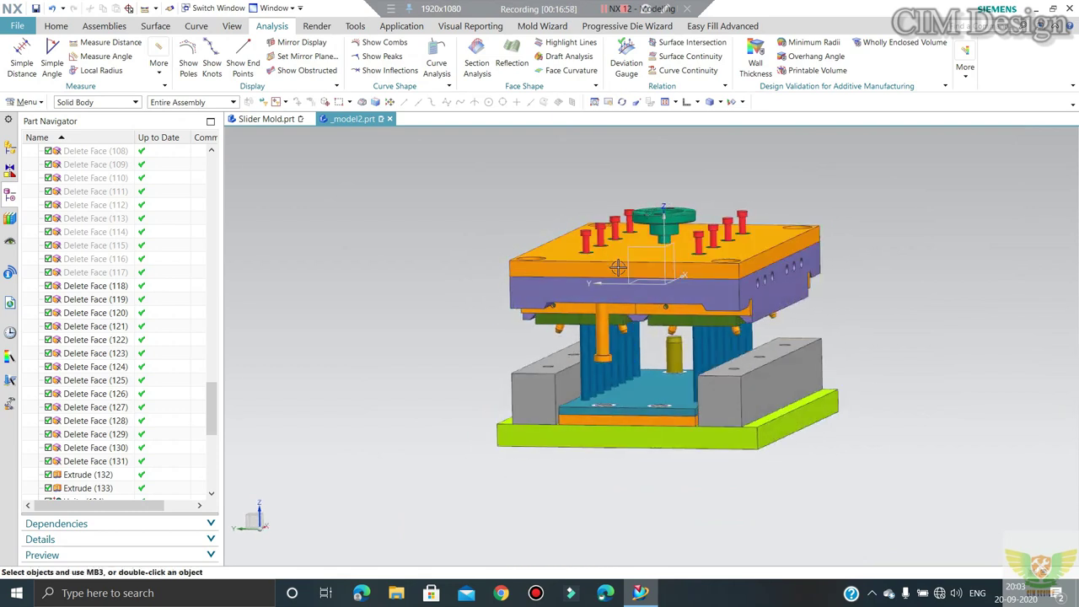
{"action": "scroll", "coordinate": [618, 267], "scroll_direction": "up", "scroll_amount": 1}
{"action": "scroll", "coordinate": [618, 266], "scroll_direction": "up", "scroll_amount": 2}
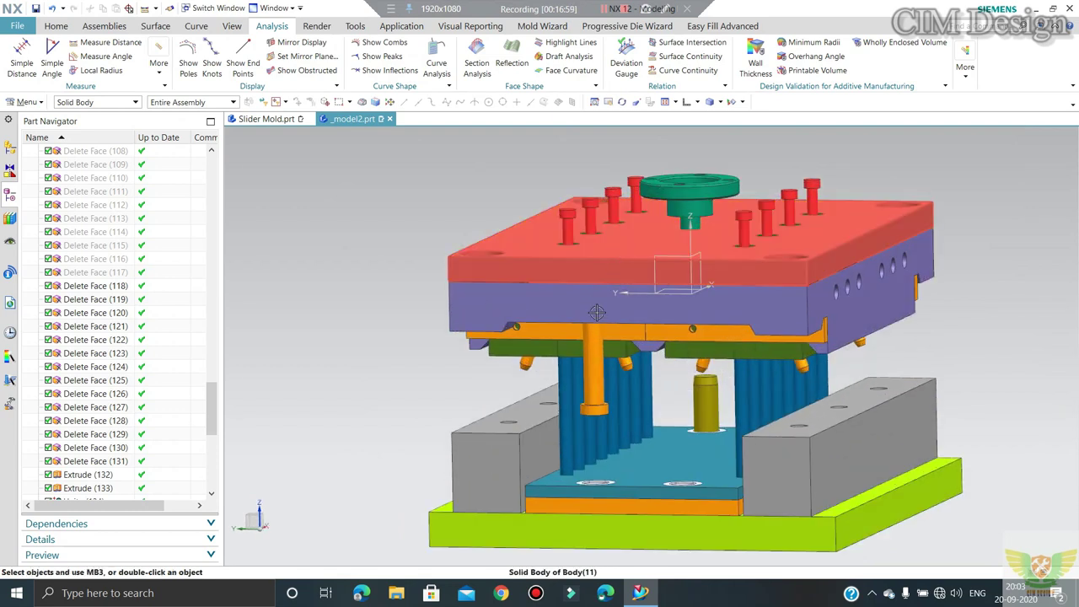
Step: Hide the red top clamp plate, keeping the purple plate visible
{"action": "left_click", "coordinate": [563, 205]}
{"action": "key", "text": "ctrl+b"}
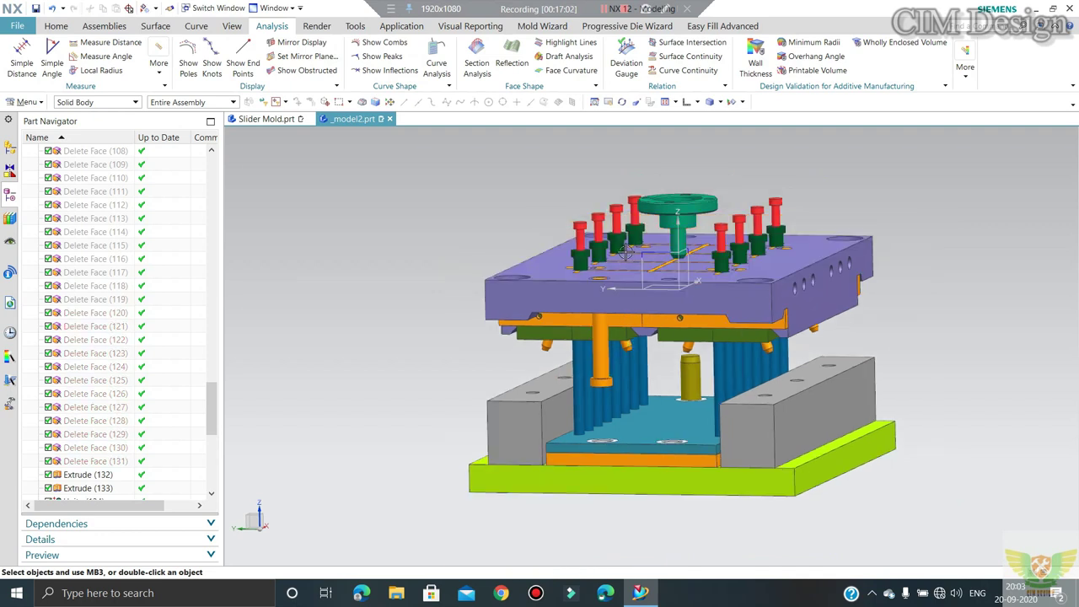
{"action": "scroll", "coordinate": [612, 321], "scroll_direction": "up", "scroll_amount": 2}
{"action": "left_click", "coordinate": [613, 322]}
{"action": "key", "text": "ctrl+b"}
{"action": "scroll", "coordinate": [525, 293], "scroll_direction": "up", "scroll_amount": 2}
{"action": "scroll", "coordinate": [525, 293], "scroll_direction": "up", "scroll_amount": 2}
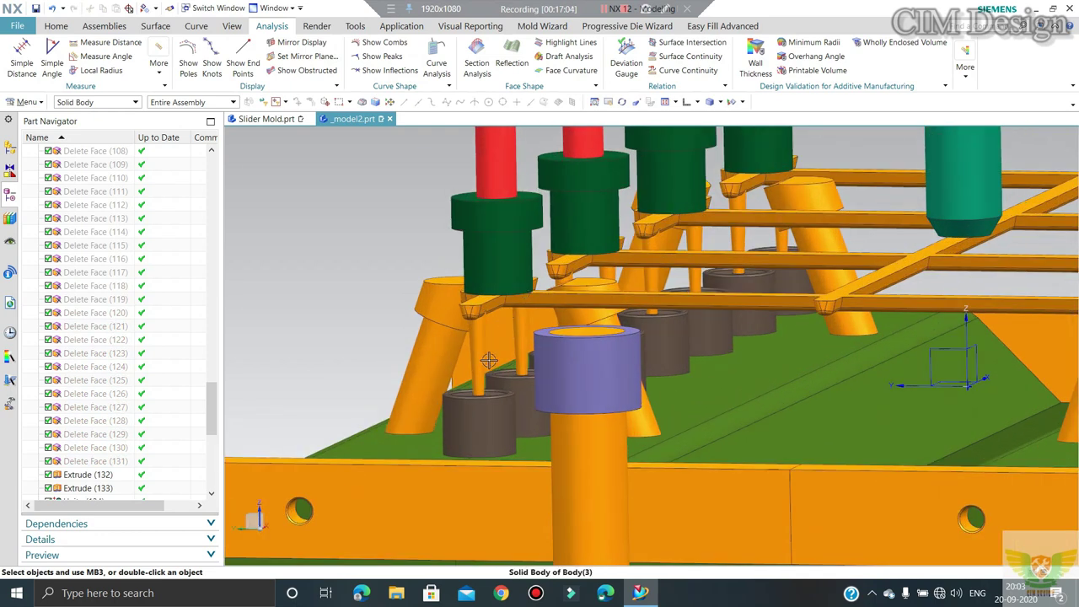
{"action": "scroll", "coordinate": [478, 357], "scroll_direction": "down", "scroll_amount": 2}
{"action": "scroll", "coordinate": [468, 325], "scroll_direction": "down", "scroll_amount": 1}
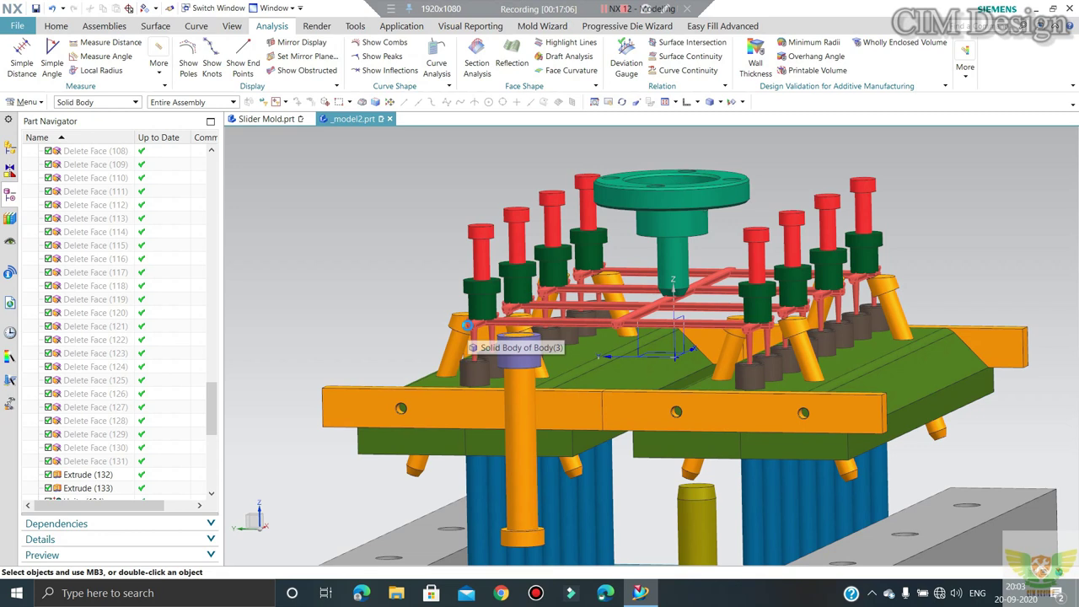
{"action": "key", "text": "ctrl+z"}
Step: Orbit to look down on the top plate and switch the ribbon to the Home tab
{"action": "middle_click_drag", "start_coordinate": [521, 360], "coordinate": [481, 315]}
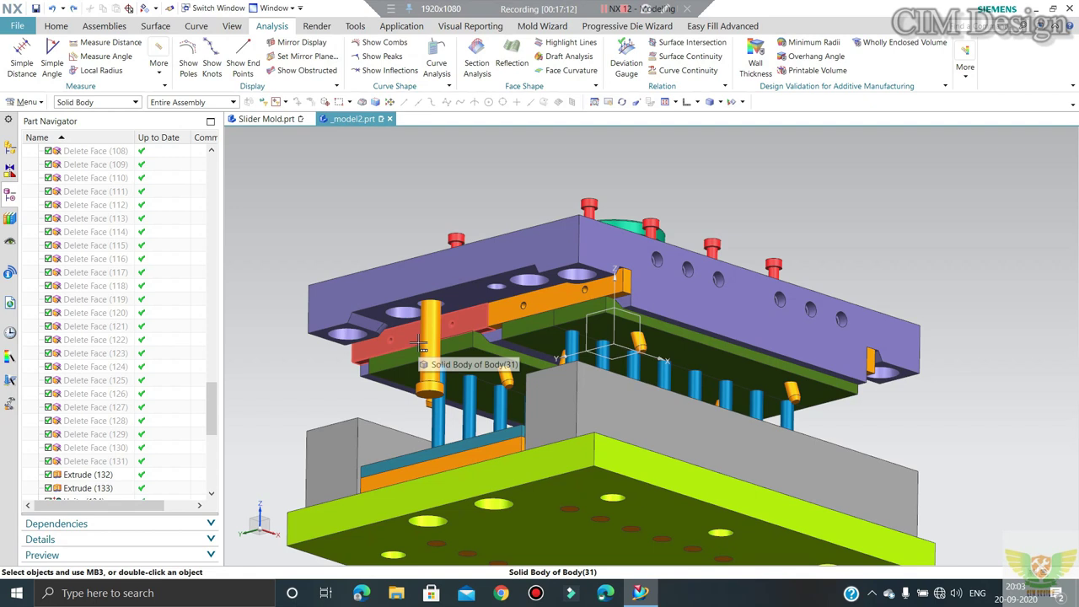
{"action": "middle_click_drag", "start_coordinate": [419, 344], "coordinate": [462, 384]}
{"action": "scroll", "coordinate": [497, 318], "scroll_direction": "up", "scroll_amount": 3}
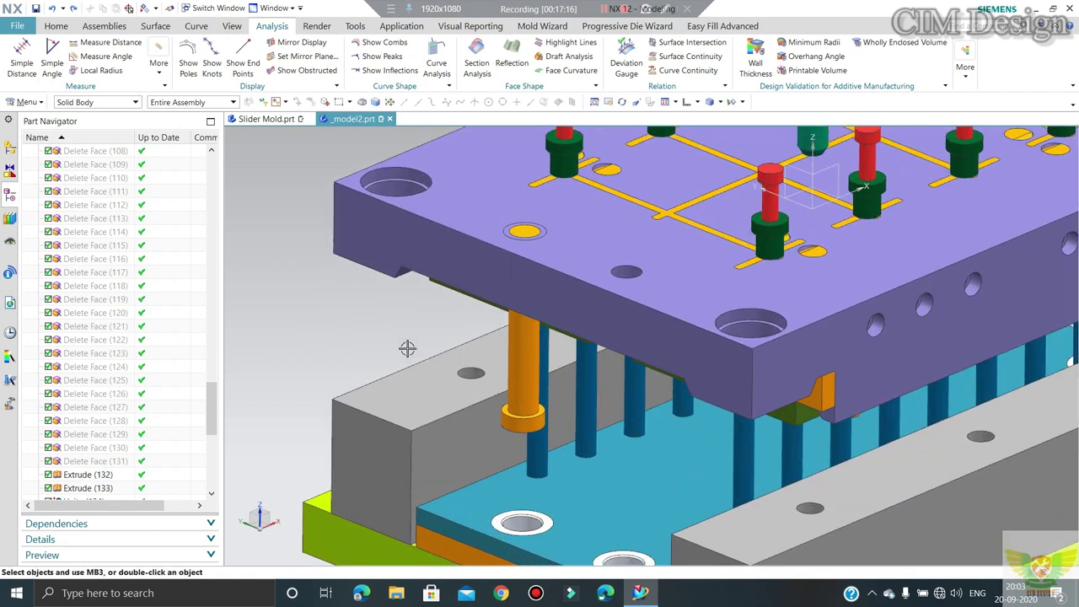
{"action": "left_click", "coordinate": [56, 25]}
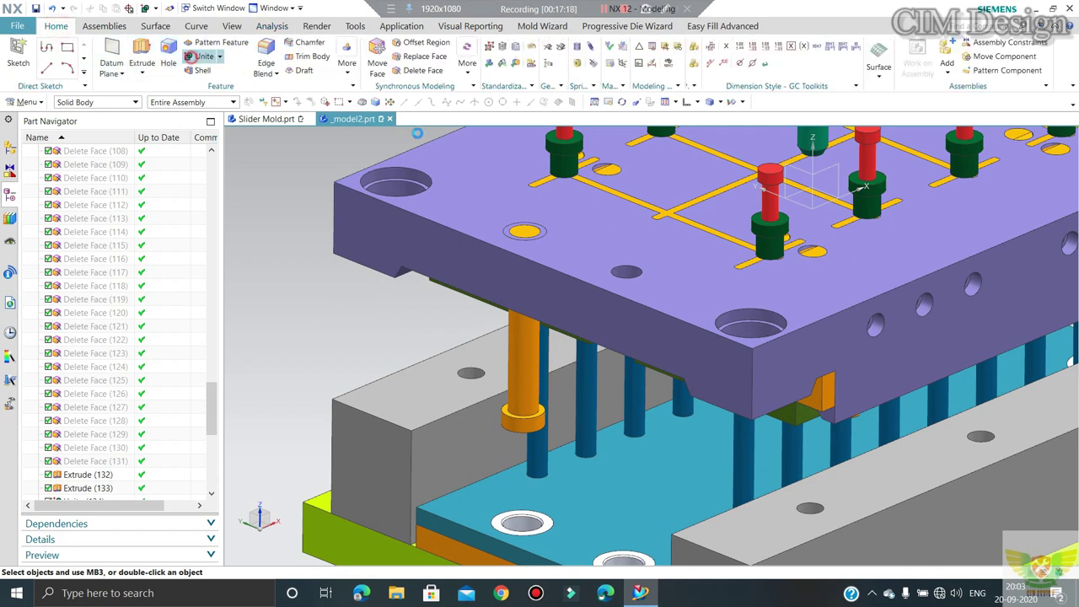
Step: Merge the hole disc into the top plate with Unite
{"action": "scroll", "coordinate": [485, 211], "scroll_direction": "up", "scroll_amount": 3}
{"action": "scroll", "coordinate": [498, 225], "scroll_direction": "up", "scroll_amount": 2}
{"action": "scroll", "coordinate": [493, 234], "scroll_direction": "up", "scroll_amount": 2}
{"action": "left_click", "coordinate": [491, 240]}
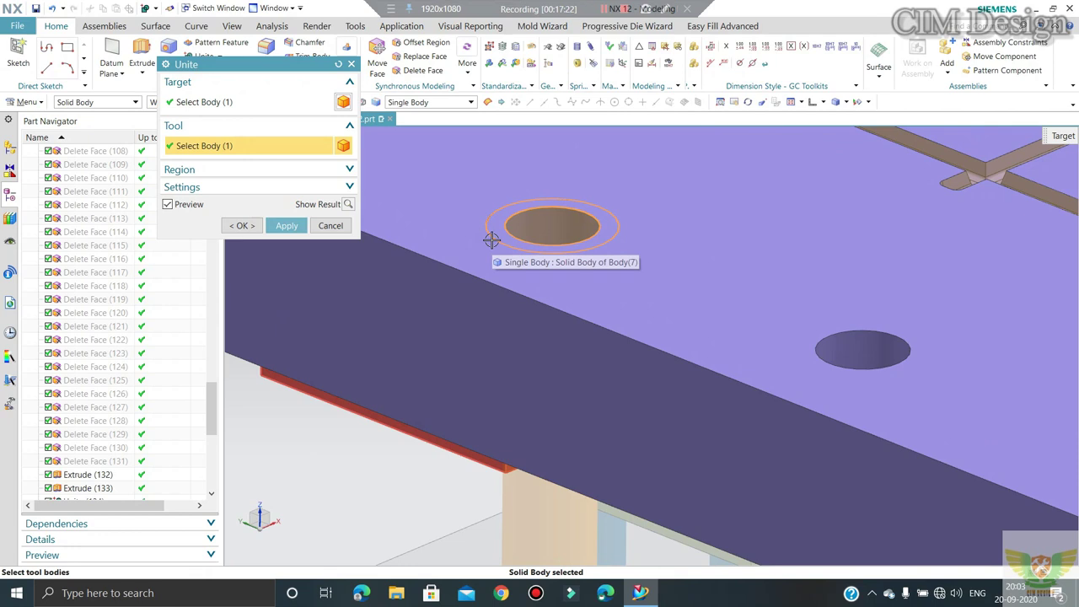
{"action": "left_click", "coordinate": [286, 225]}
{"action": "scroll", "coordinate": [458, 199], "scroll_direction": "down", "scroll_amount": 2}
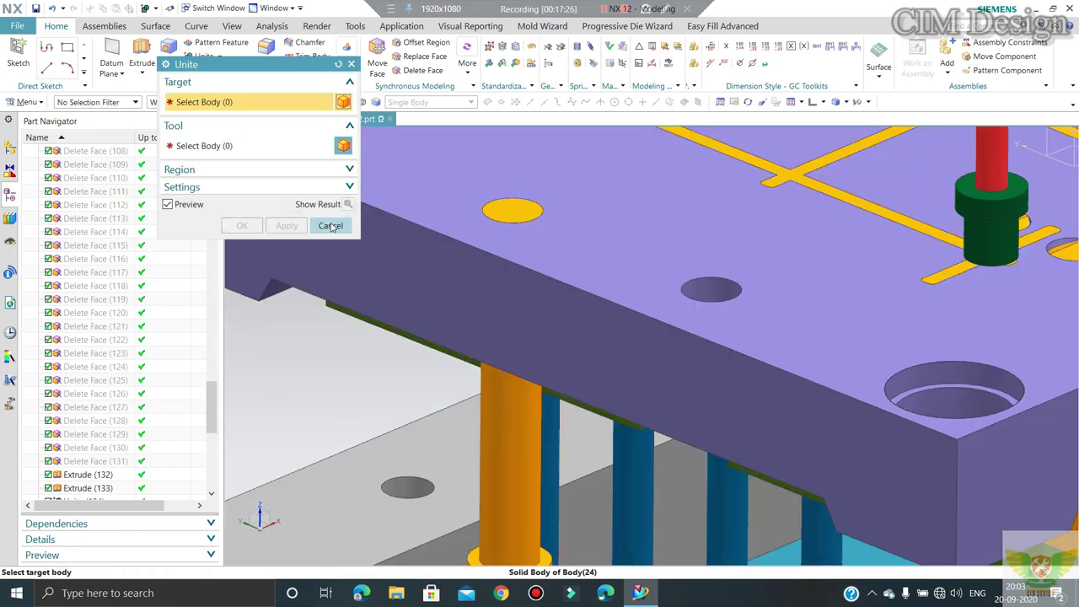
{"action": "key", "text": "Escape"}
Step: Re-show the hidden yellow plate above it and start a Hole feature
{"action": "scroll", "coordinate": [504, 278], "scroll_direction": "down", "scroll_amount": 1}
{"action": "scroll", "coordinate": [497, 261], "scroll_direction": "down", "scroll_amount": 1}
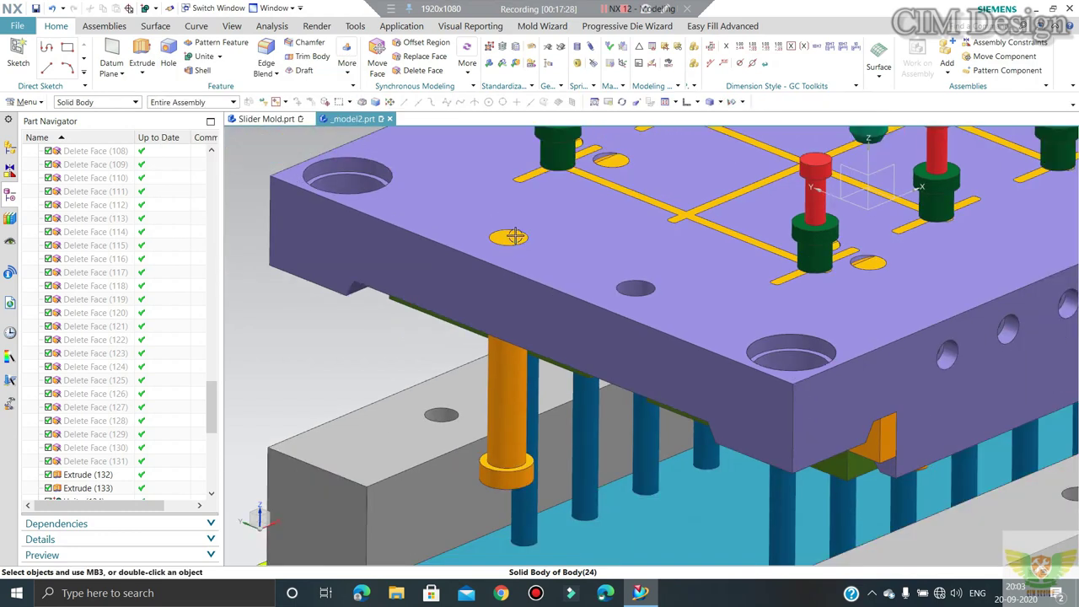
{"action": "scroll", "coordinate": [487, 232], "scroll_direction": "up", "scroll_amount": 2}
{"action": "scroll", "coordinate": [481, 257], "scroll_direction": "down", "scroll_amount": 1}
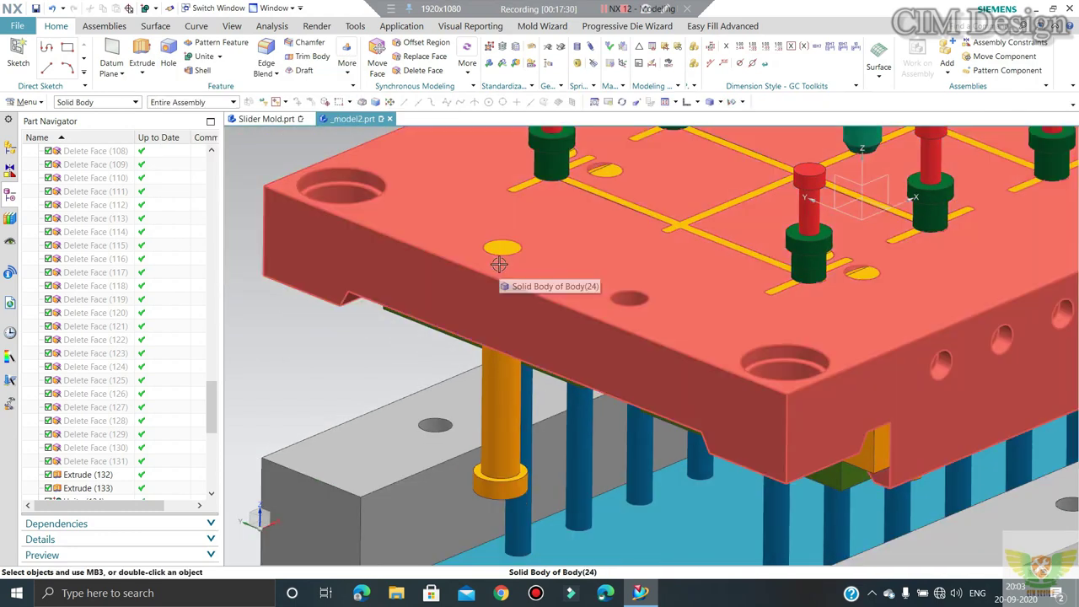
{"action": "scroll", "coordinate": [500, 264], "scroll_direction": "down", "scroll_amount": 1}
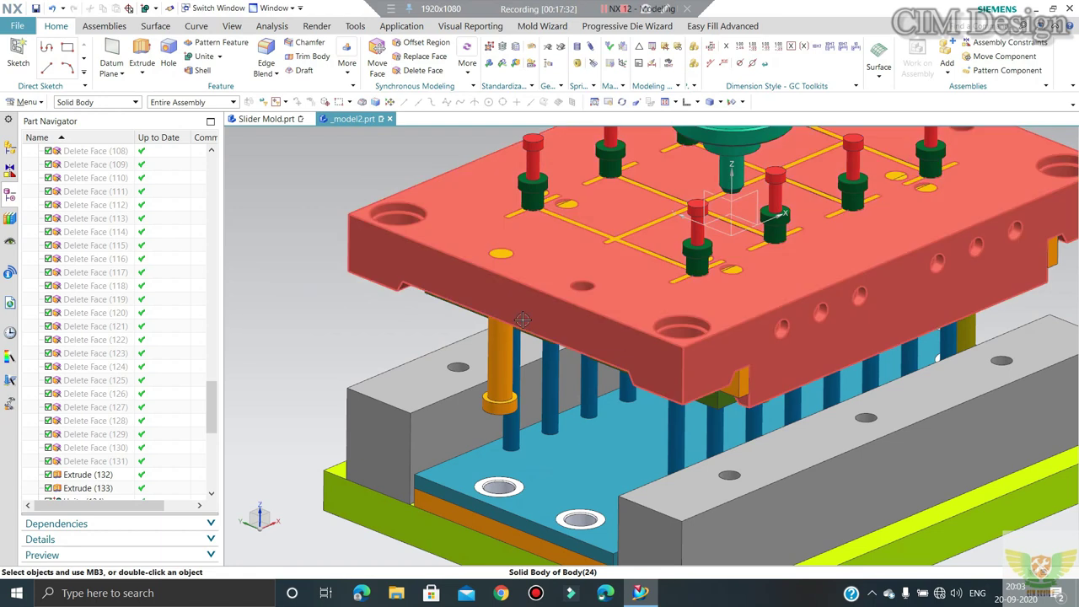
{"action": "key", "text": "ctrl+shift+k"}
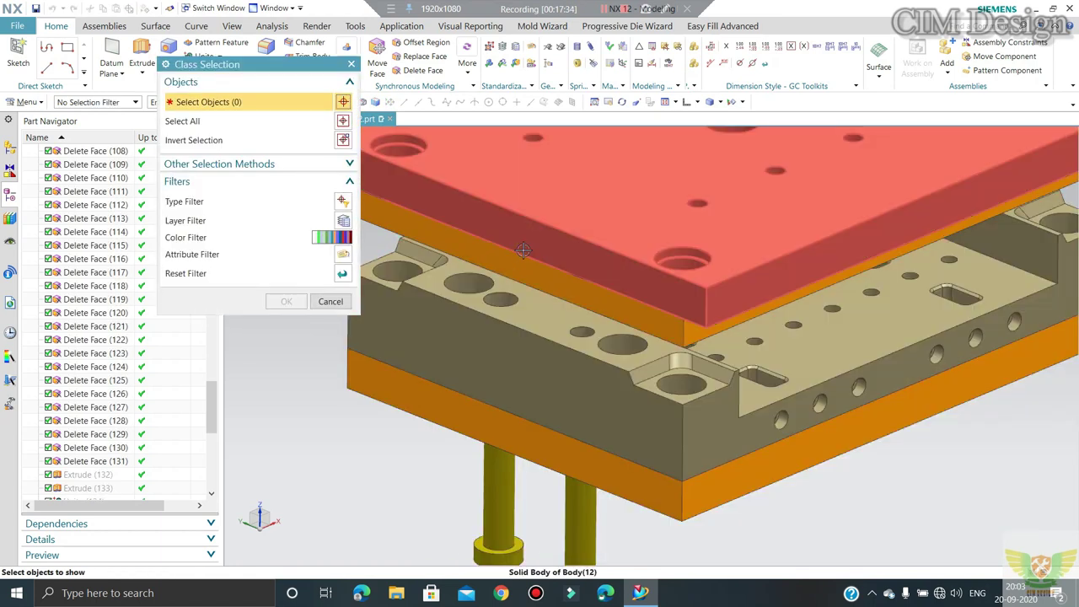
{"action": "left_click", "coordinate": [516, 249]}
{"action": "middle_click", "coordinate": [506, 253]}
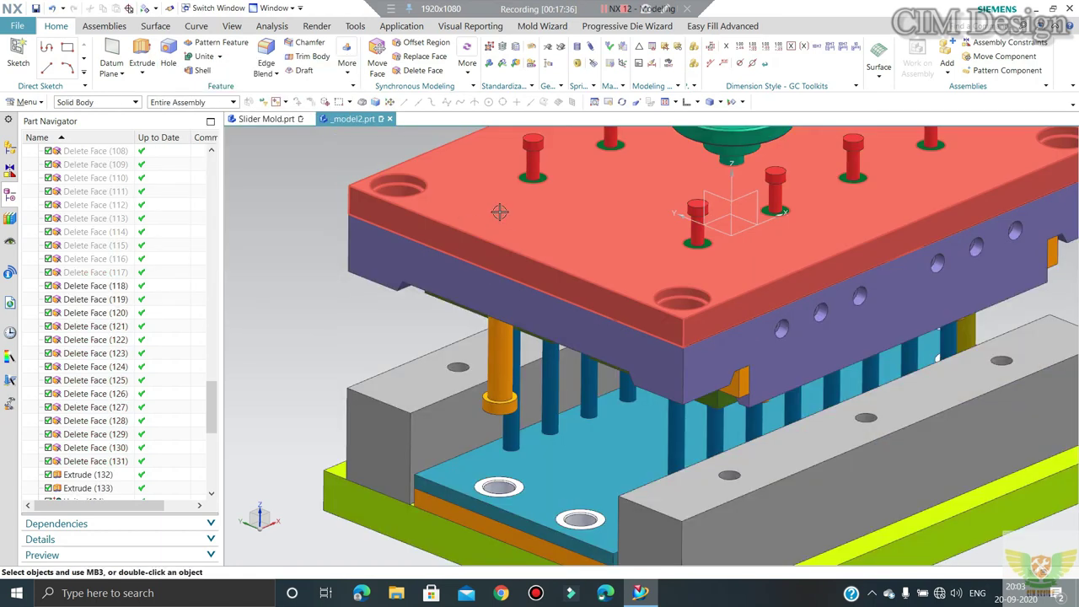
{"action": "middle_click_drag", "start_coordinate": [496, 238], "coordinate": [499, 258]}
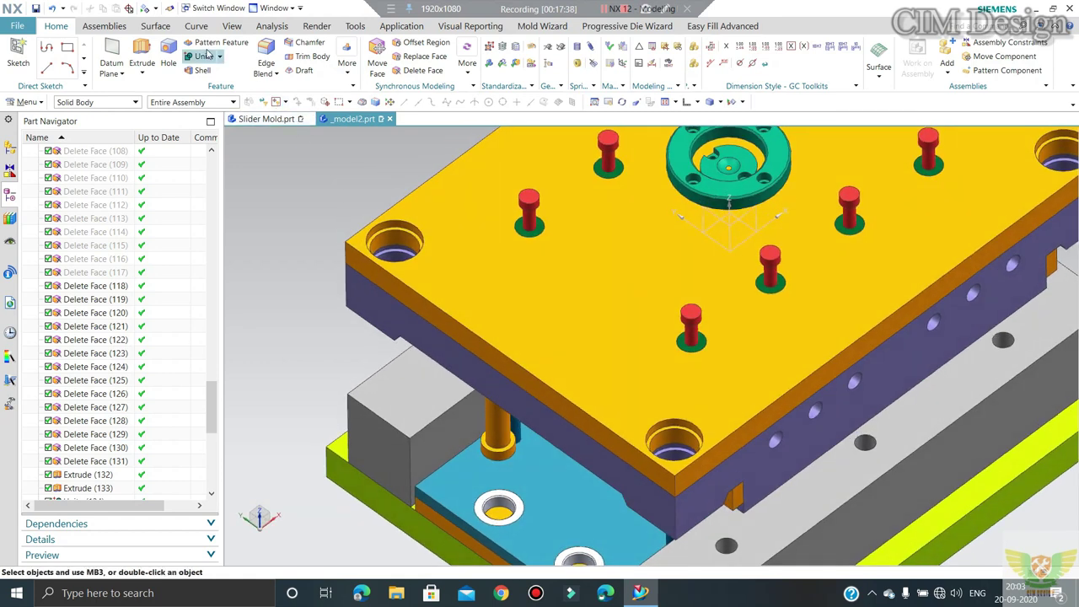
{"action": "left_click", "coordinate": [166, 55]}
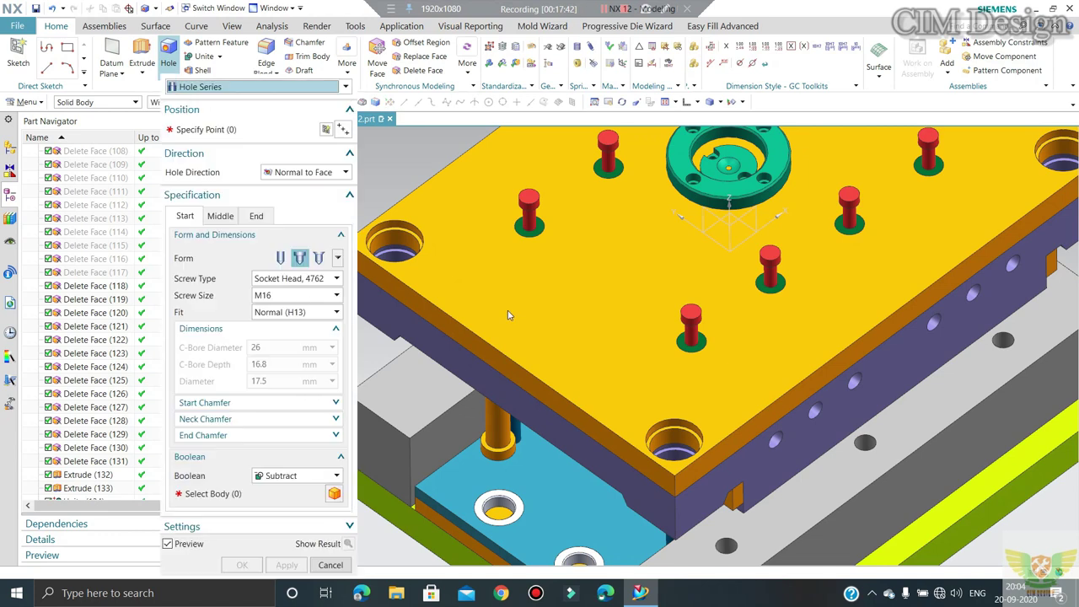
Step: Start a hole-position sketch on the plate face and switch to Static Wireframe display
{"action": "left_click", "coordinate": [599, 216]}
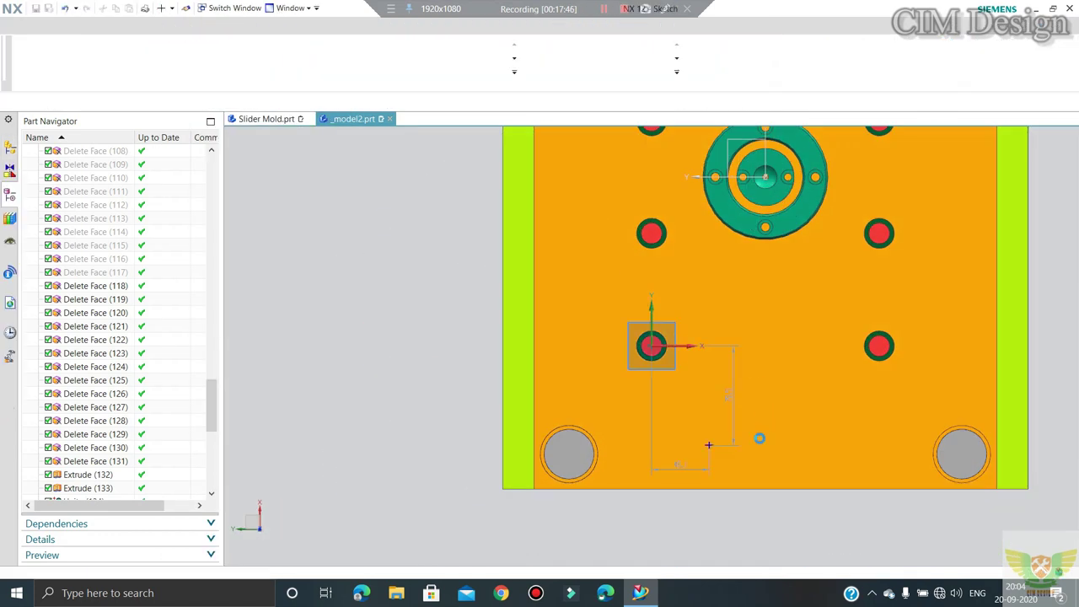
{"action": "left_click", "coordinate": [678, 102]}
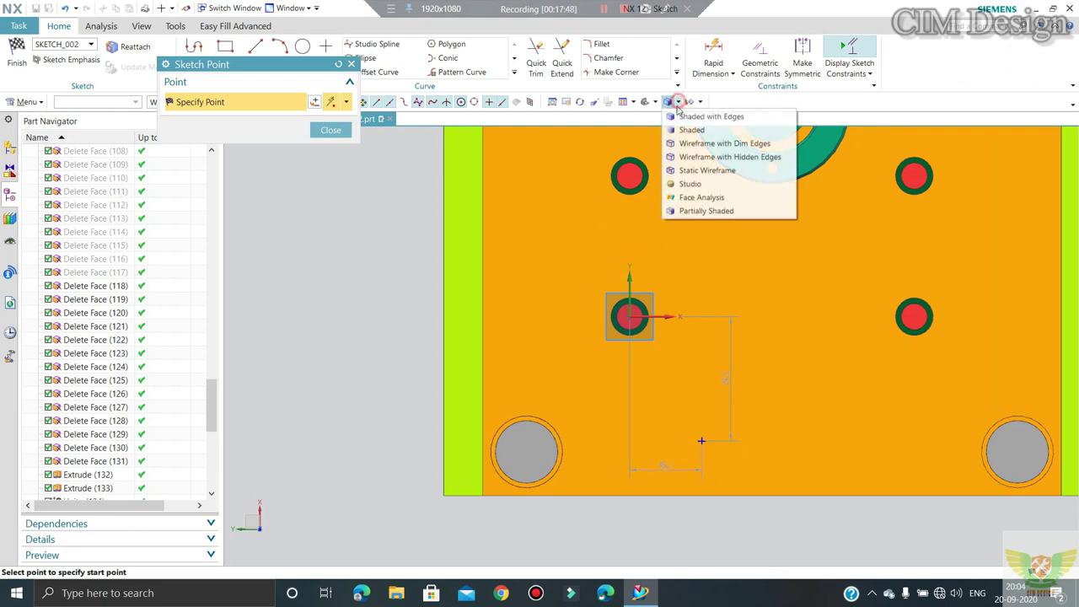
{"action": "left_click", "coordinate": [701, 168]}
{"action": "scroll", "coordinate": [732, 456], "scroll_direction": "up", "scroll_amount": 2}
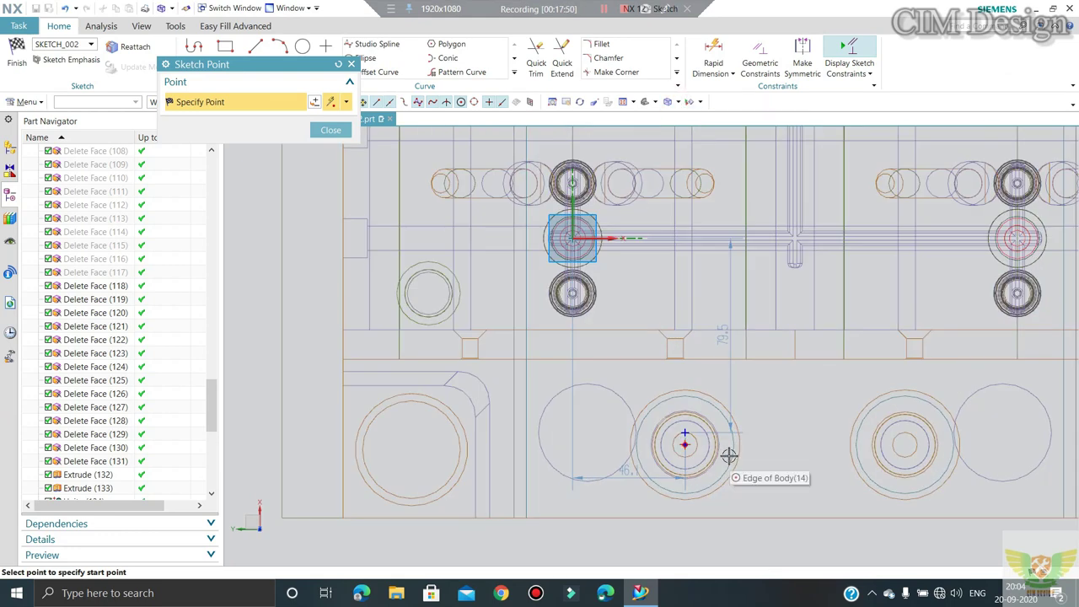
{"action": "scroll", "coordinate": [732, 455], "scroll_direction": "up", "scroll_amount": 2}
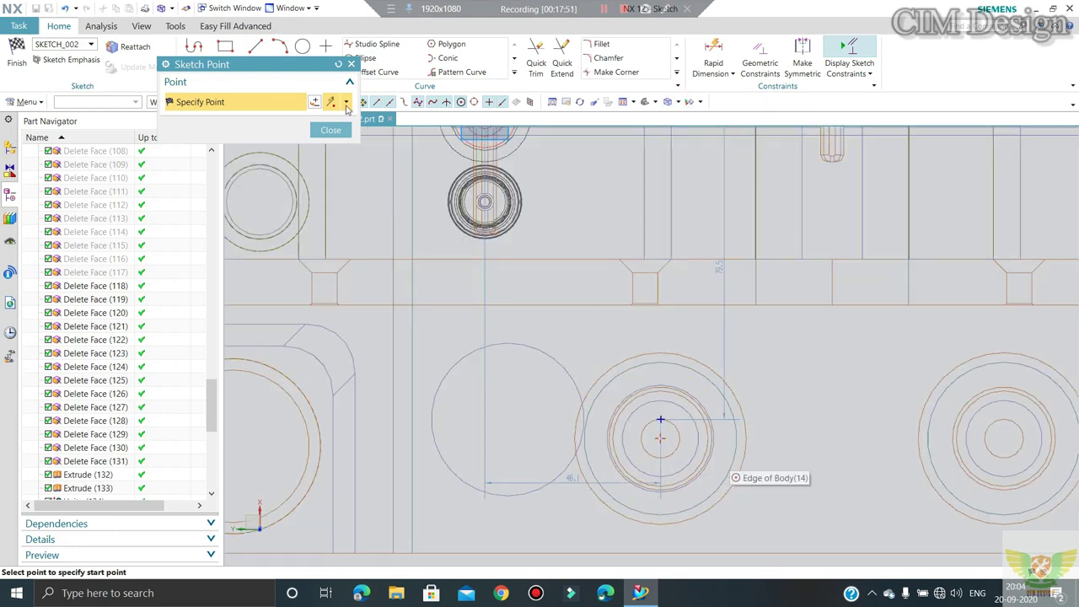
Step: Dimension the point to the lower circle's centre at 0 and finish the sketch
{"action": "left_click", "coordinate": [713, 56]}
{"action": "scroll", "coordinate": [679, 442], "scroll_direction": "up", "scroll_amount": 1}
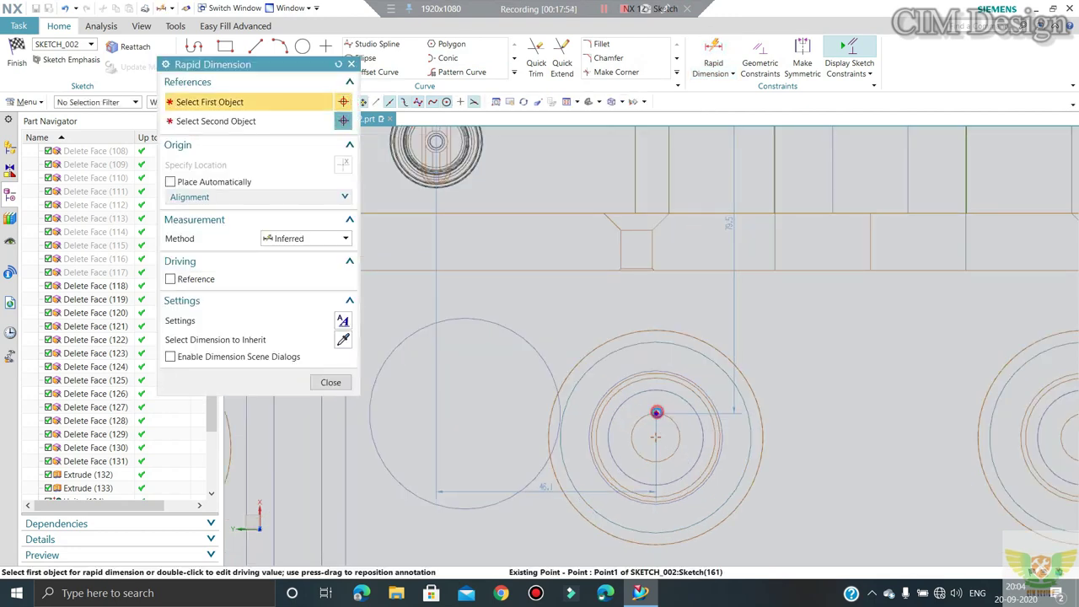
{"action": "left_click", "coordinate": [656, 413]}
{"action": "left_click", "coordinate": [656, 436]}
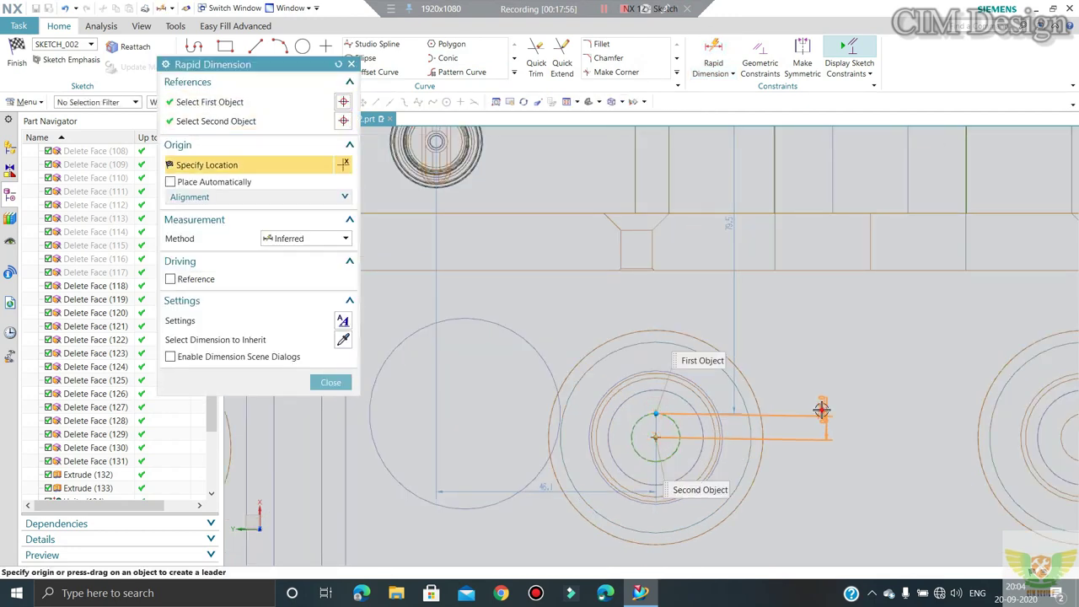
{"action": "left_click", "coordinate": [821, 410]}
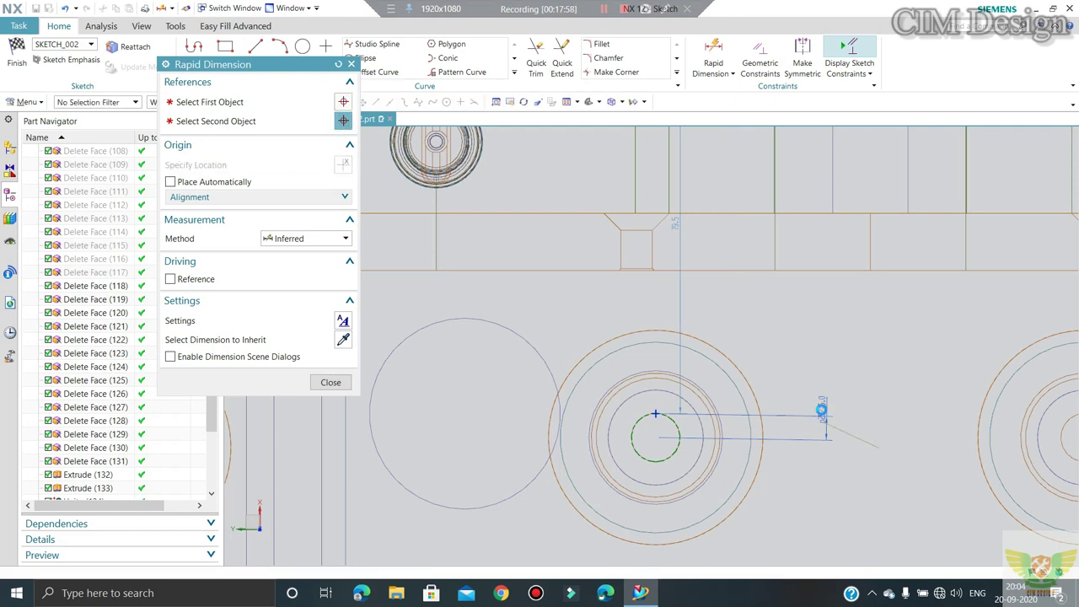
{"action": "scroll", "coordinate": [720, 450], "scroll_direction": "up", "scroll_amount": 1}
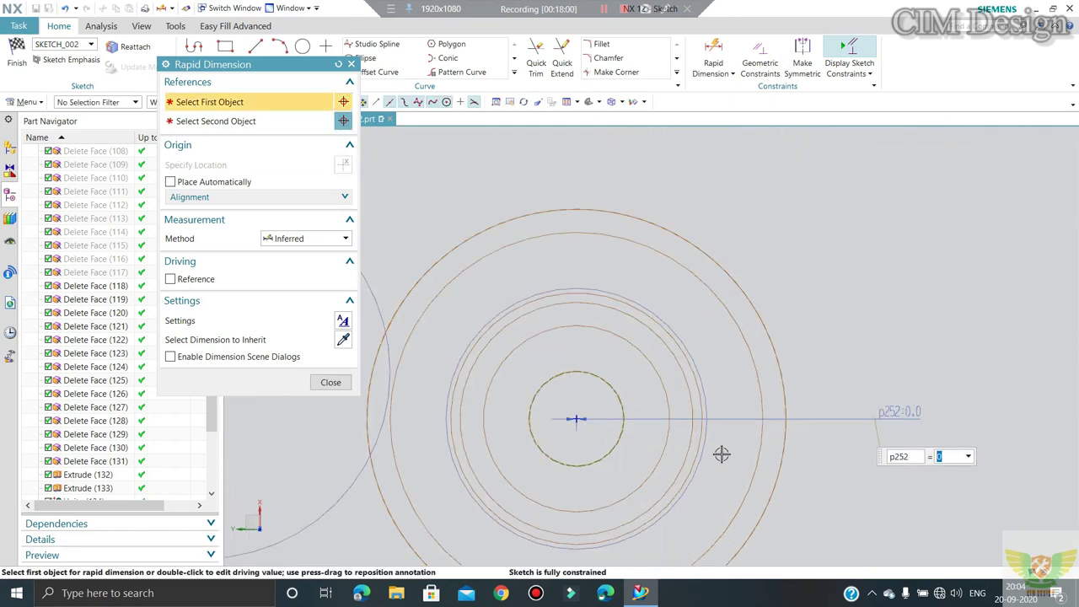
{"action": "key", "text": "Escape"}
{"action": "scroll", "coordinate": [581, 426], "scroll_direction": "up", "scroll_amount": 3}
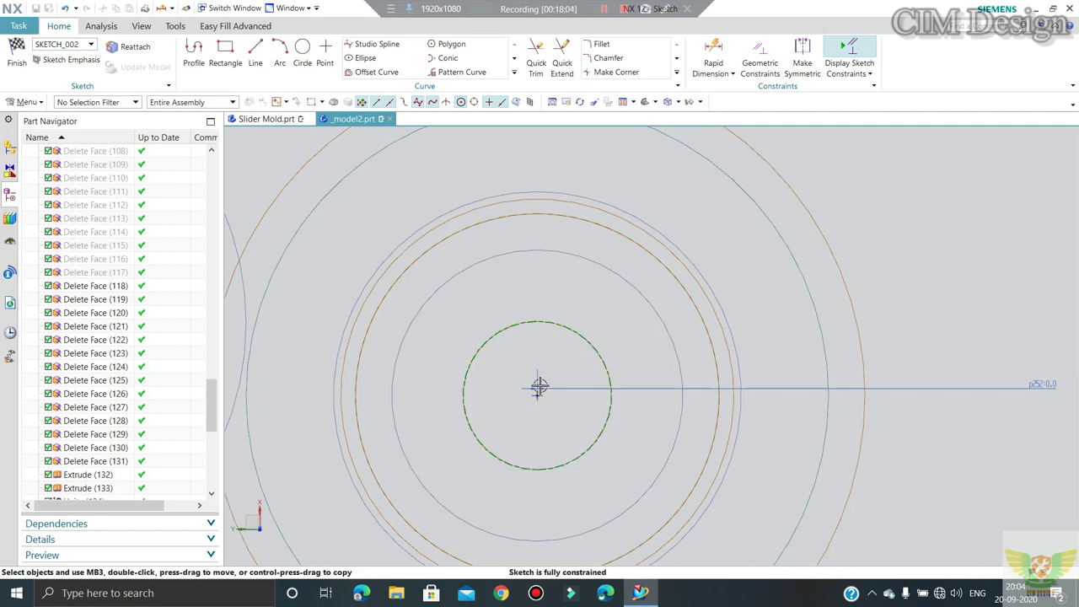
{"action": "left_click", "coordinate": [19, 56]}
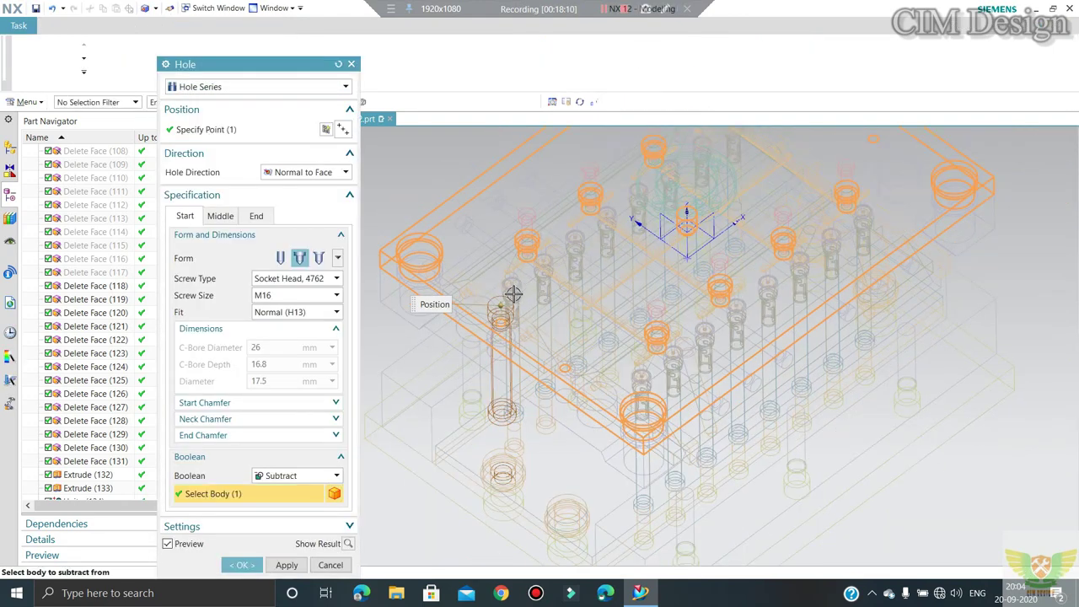
Step: Set the counterbored hole's screw size to M10, clear the subtraction body, and create the hole
{"action": "scroll", "coordinate": [441, 248], "scroll_direction": "up", "scroll_amount": 3}
{"action": "scroll", "coordinate": [435, 234], "scroll_direction": "up", "scroll_amount": 2}
{"action": "middle_click_drag", "start_coordinate": [435, 234], "coordinate": [427, 210]}
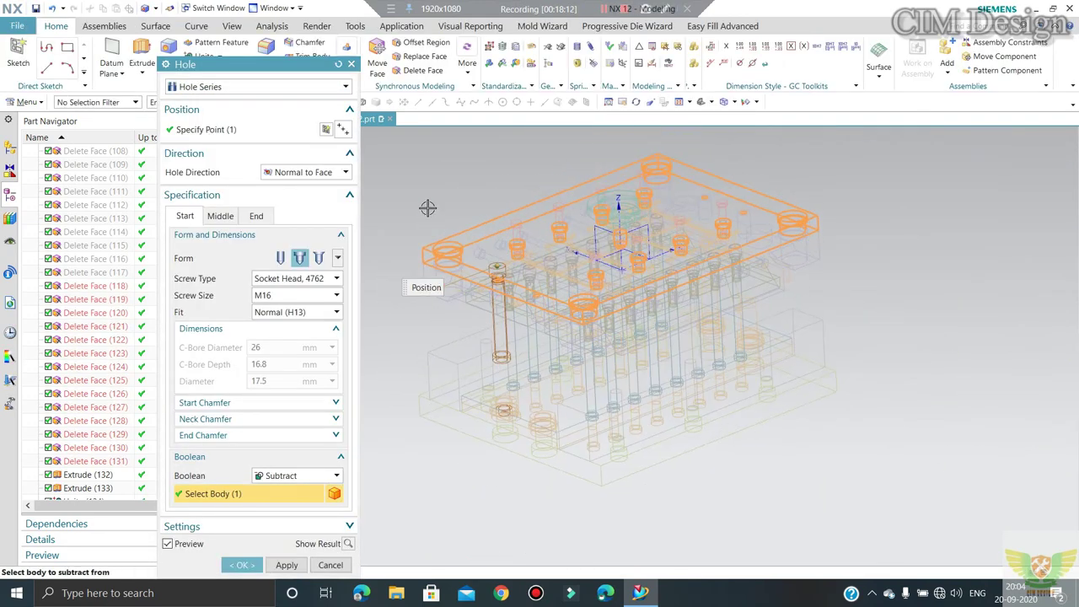
{"action": "scroll", "coordinate": [480, 243], "scroll_direction": "down", "scroll_amount": 3}
{"action": "scroll", "coordinate": [464, 279], "scroll_direction": "down", "scroll_amount": 2}
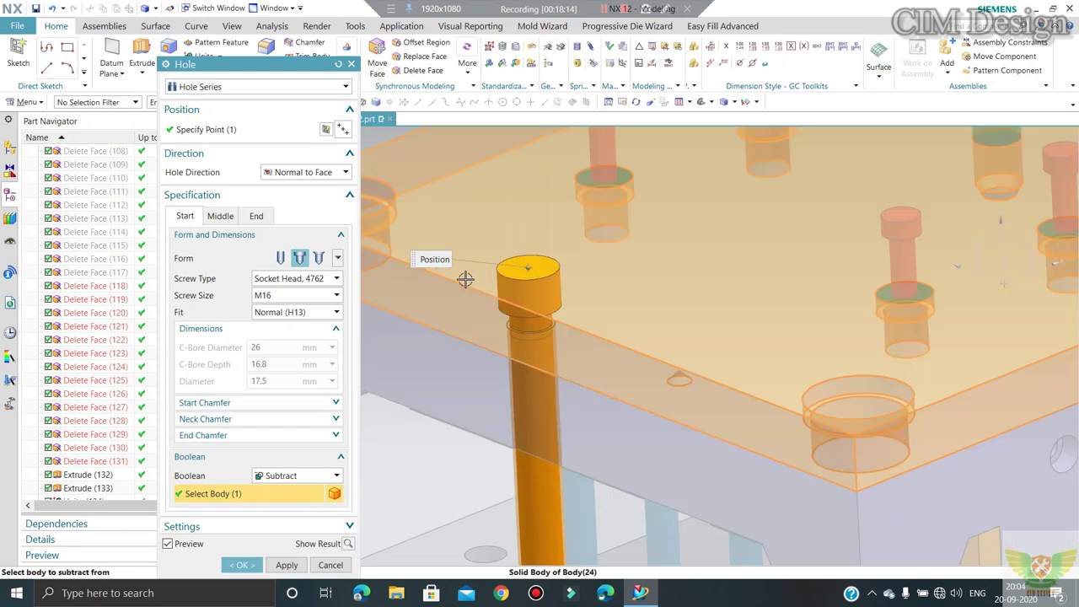
{"action": "left_click", "coordinate": [270, 295]}
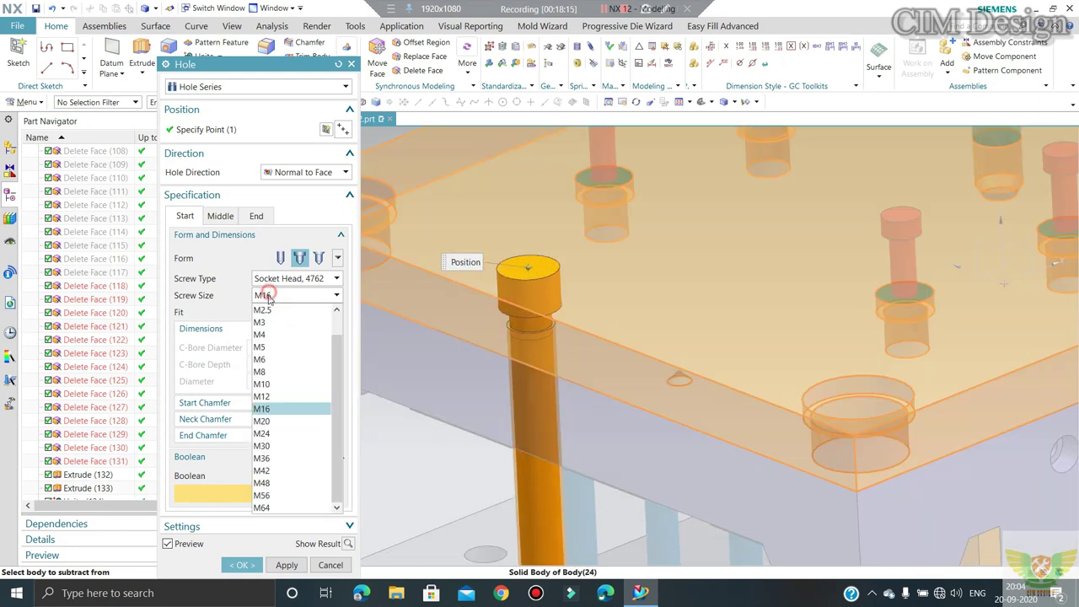
{"action": "left_click", "coordinate": [274, 384]}
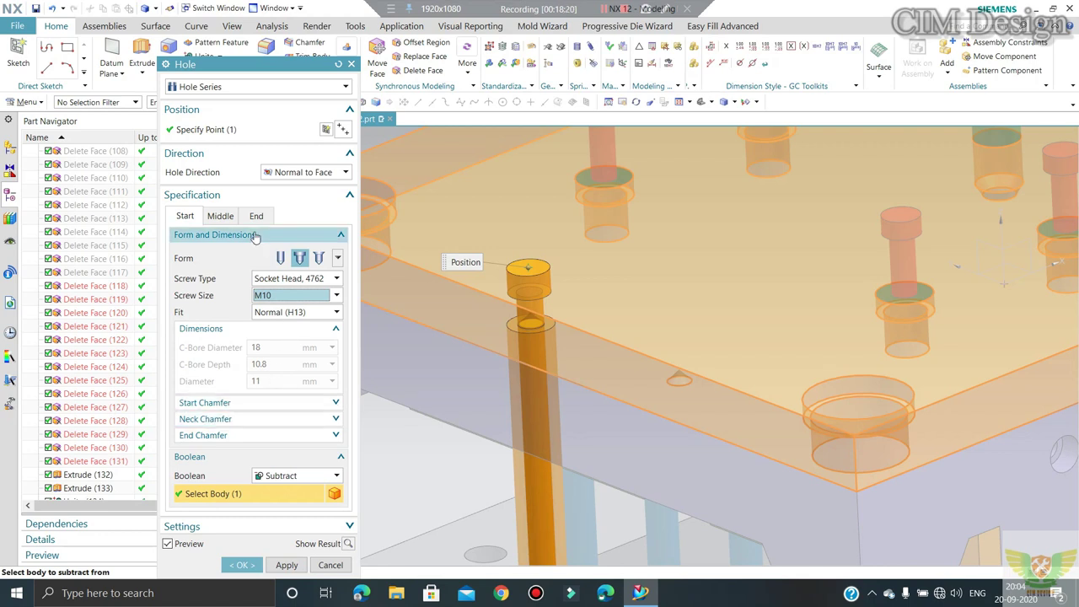
{"action": "mouse_move", "coordinate": [447, 323]}
{"action": "middle_mouse_down"}
{"action": "mouse_move", "coordinate": [559, 309]}
{"action": "mouse_move", "coordinate": [520, 325]}
{"action": "middle_mouse_up"}
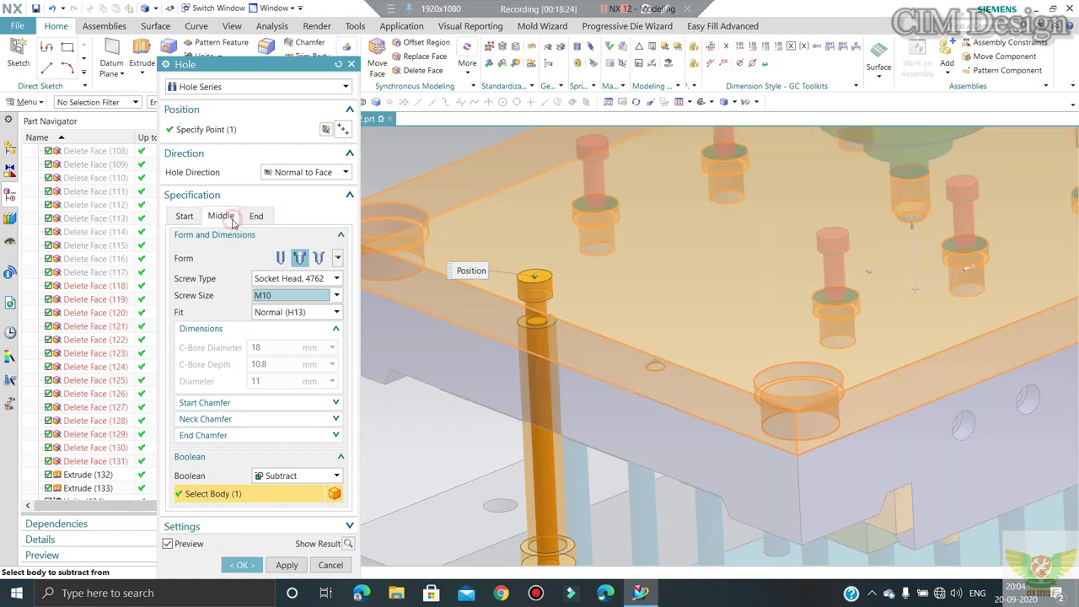
{"action": "left_click", "coordinate": [221, 216]}
{"action": "middle_click_drag", "start_coordinate": [549, 316], "coordinate": [548, 350]}
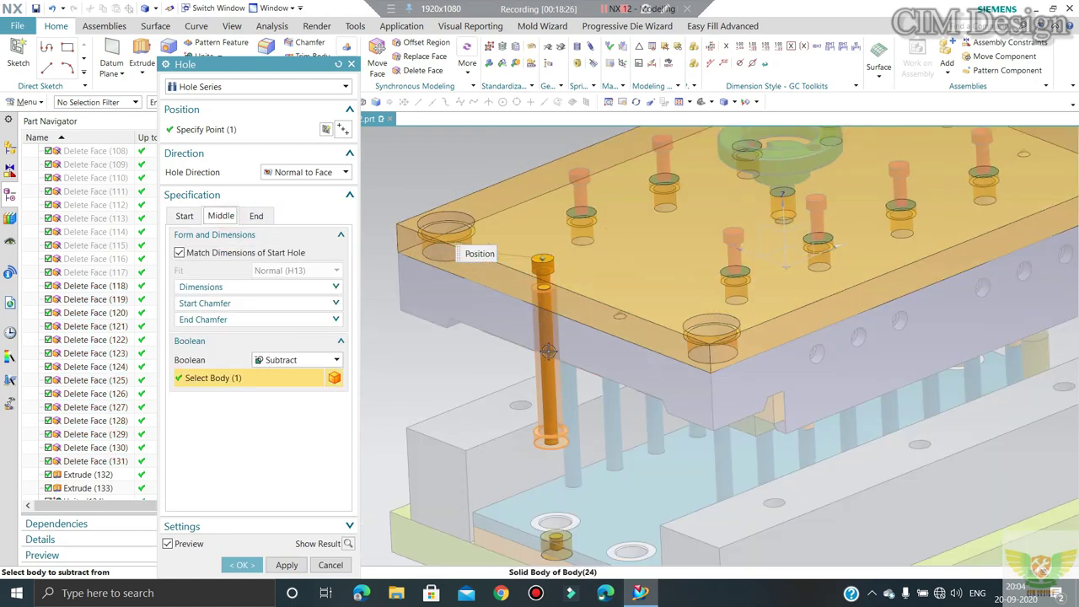
{"action": "left_click", "coordinate": [553, 435], "text": "shift"}
{"action": "left_click", "coordinate": [257, 217]}
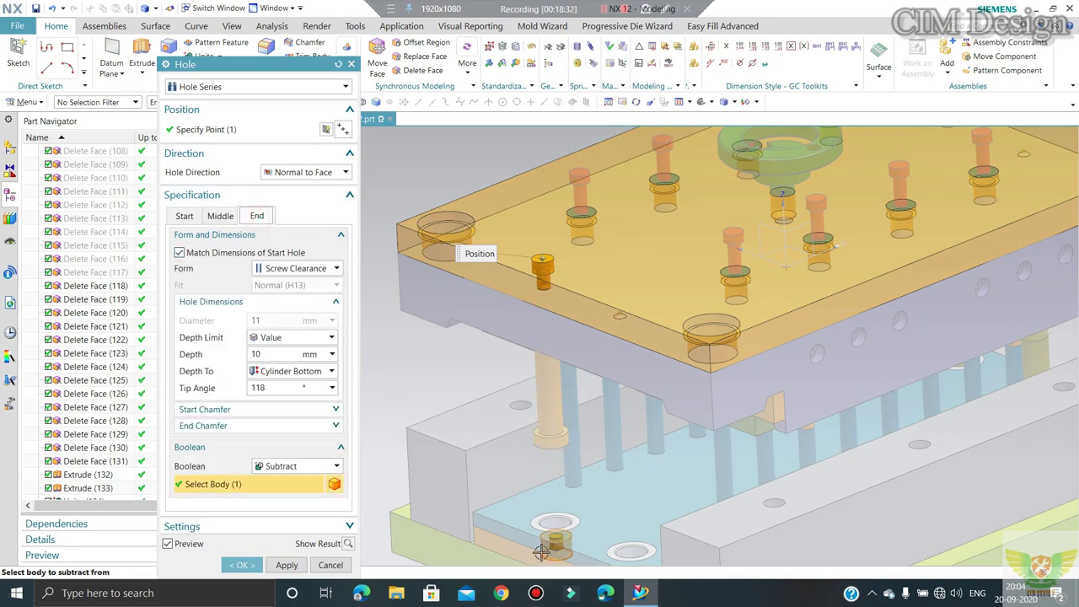
{"action": "scroll", "coordinate": [544, 261], "scroll_direction": "up", "scroll_amount": 2}
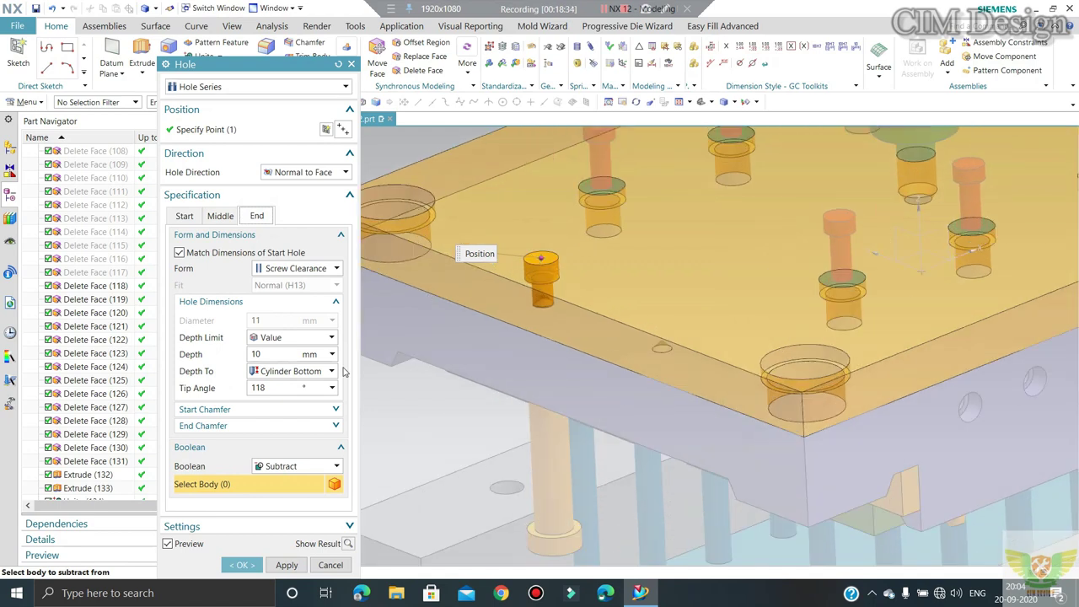
{"action": "left_click", "coordinate": [250, 564]}
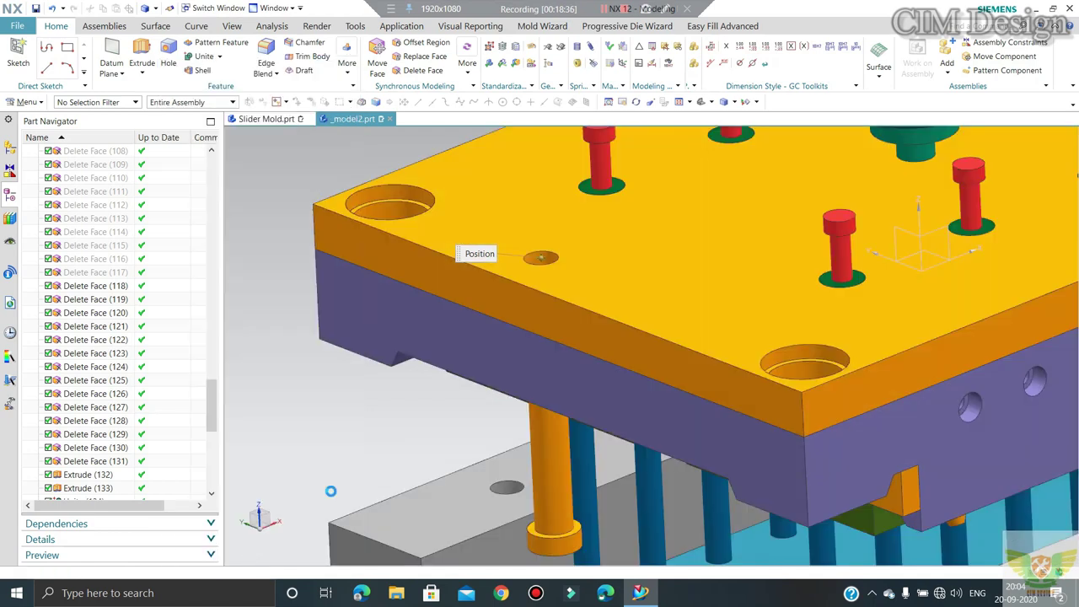
Step: Zoom and orbit around the yellow plate to inspect the new counterbored hole
{"action": "scroll", "coordinate": [523, 271], "scroll_direction": "up", "scroll_amount": 2}
{"action": "middle_click_drag", "start_coordinate": [523, 271], "coordinate": [532, 337]}
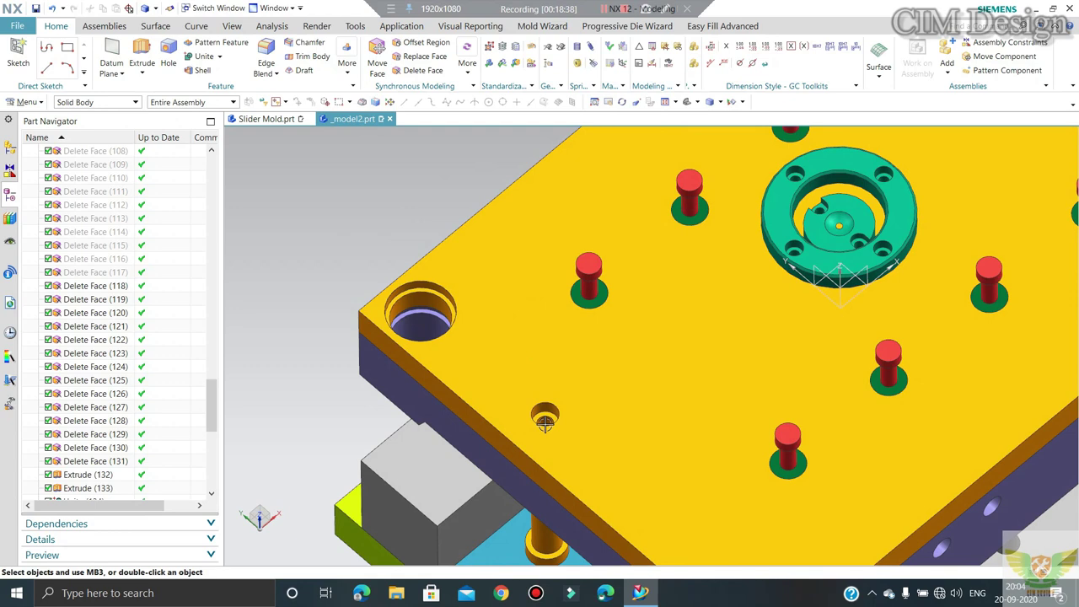
{"action": "scroll", "coordinate": [545, 430], "scroll_direction": "up", "scroll_amount": 4}
{"action": "middle_click_drag", "start_coordinate": [545, 429], "coordinate": [536, 431]}
{"action": "scroll", "coordinate": [536, 431], "scroll_direction": "down", "scroll_amount": 3}
{"action": "scroll", "coordinate": [506, 493], "scroll_direction": "down", "scroll_amount": 2}
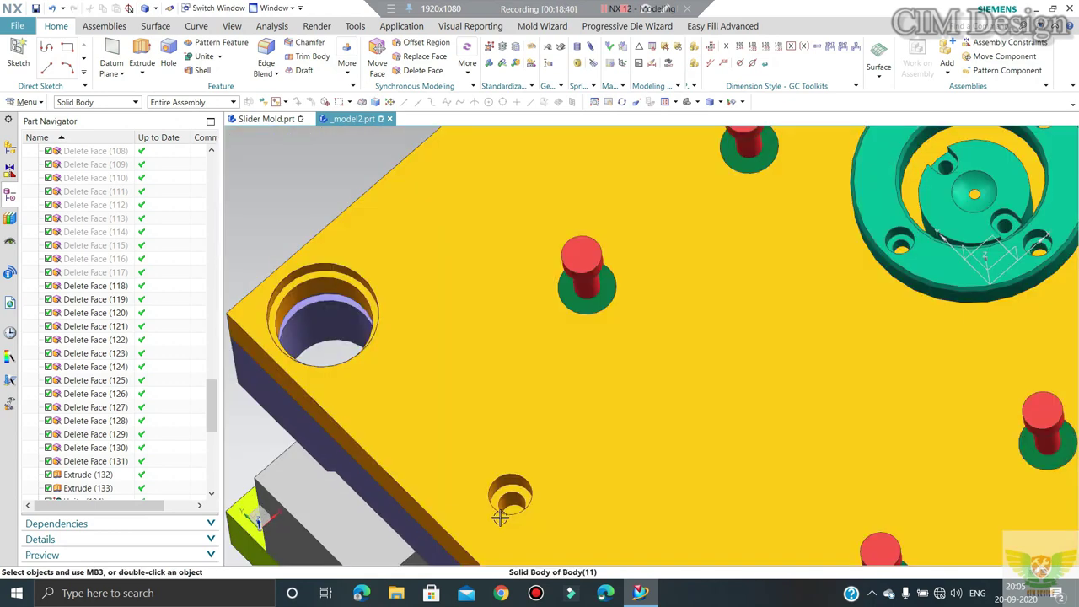
{"action": "middle_click_drag", "start_coordinate": [506, 494], "coordinate": [501, 506]}
{"action": "left_click", "coordinate": [409, 188]}
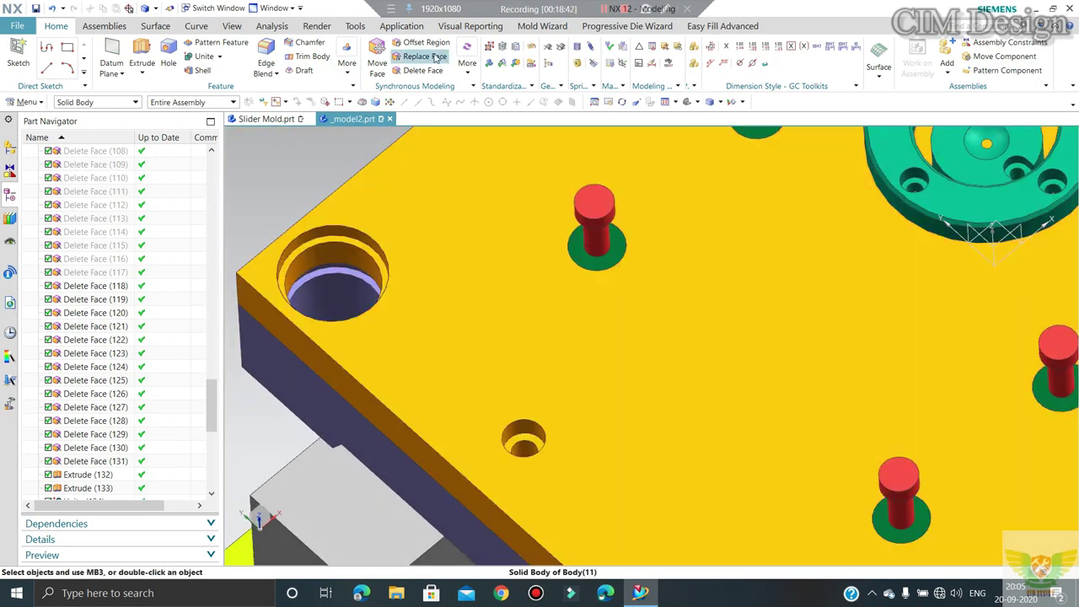
{"action": "mouse_move", "coordinate": [529, 365]}
{"action": "middle_mouse_down"}
{"action": "mouse_move", "coordinate": [535, 429]}
{"action": "mouse_move", "coordinate": [442, 319]}
{"action": "middle_mouse_up"}
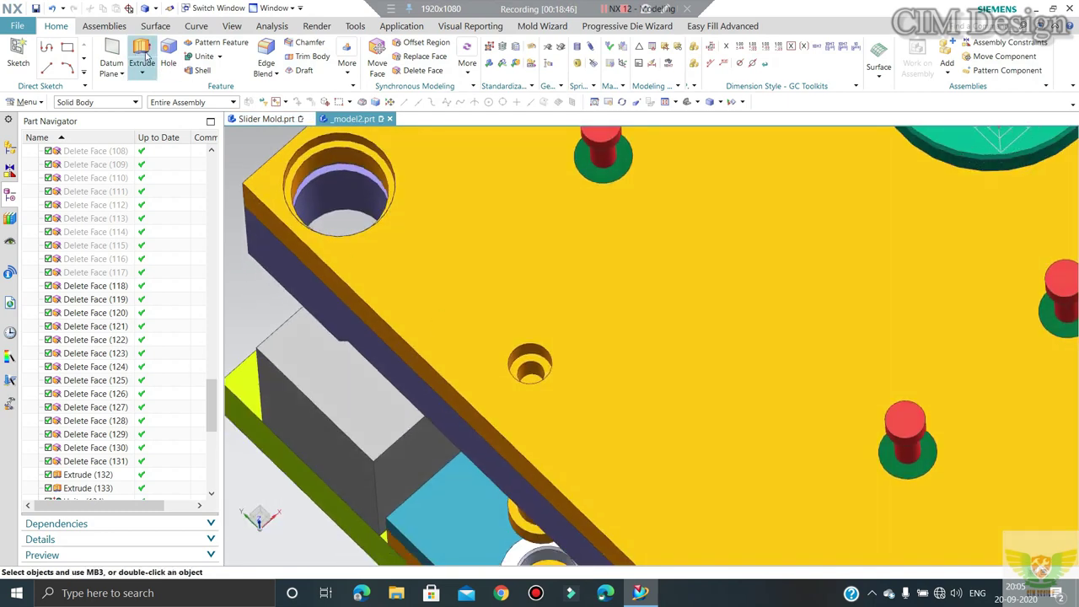
Step: Extrude the small hole's edge 20 mm downward, subtracting it from the plate below
{"action": "left_click", "coordinate": [142, 57]}
{"action": "scroll", "coordinate": [530, 371], "scroll_direction": "down", "scroll_amount": 2}
{"action": "scroll", "coordinate": [511, 362], "scroll_direction": "down", "scroll_amount": 2}
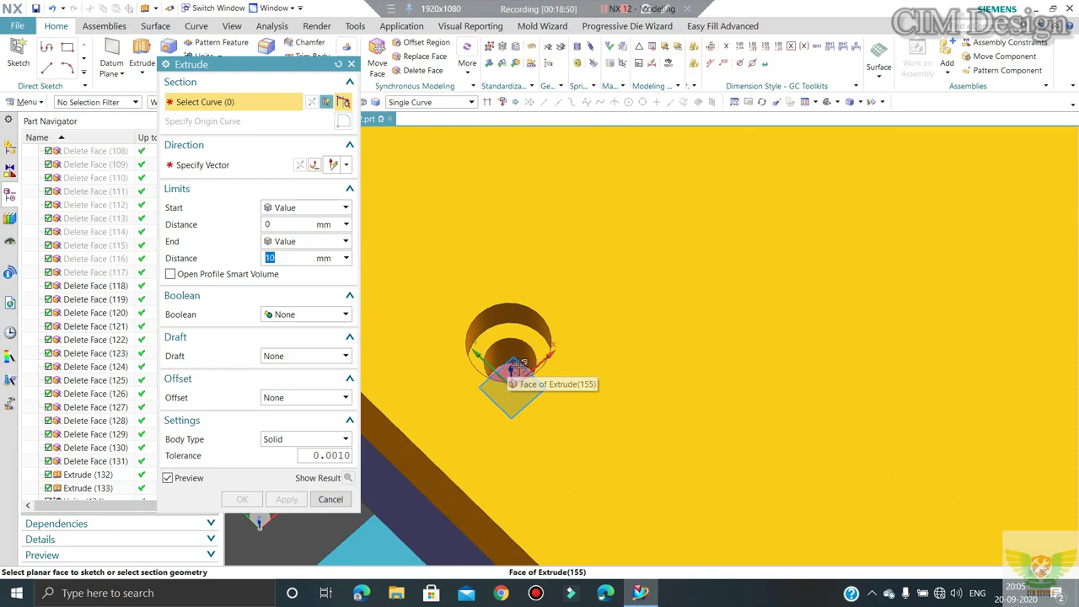
{"action": "left_click", "coordinate": [511, 365]}
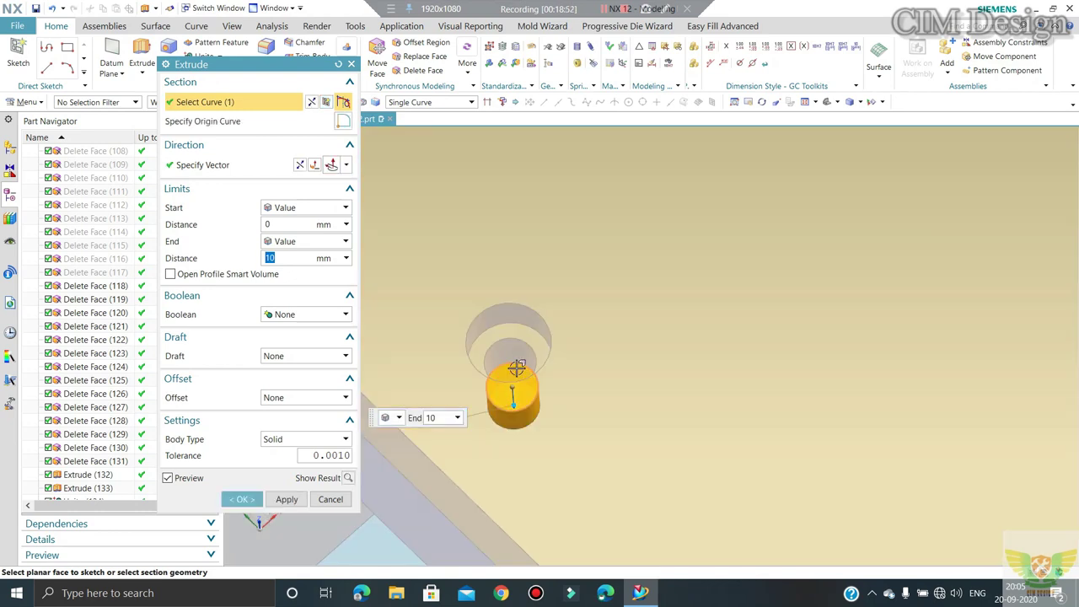
{"action": "scroll", "coordinate": [513, 367], "scroll_direction": "up", "scroll_amount": 3}
{"action": "scroll", "coordinate": [540, 398], "scroll_direction": "up", "scroll_amount": 3}
{"action": "middle_click_drag", "start_coordinate": [540, 398], "coordinate": [486, 150]}
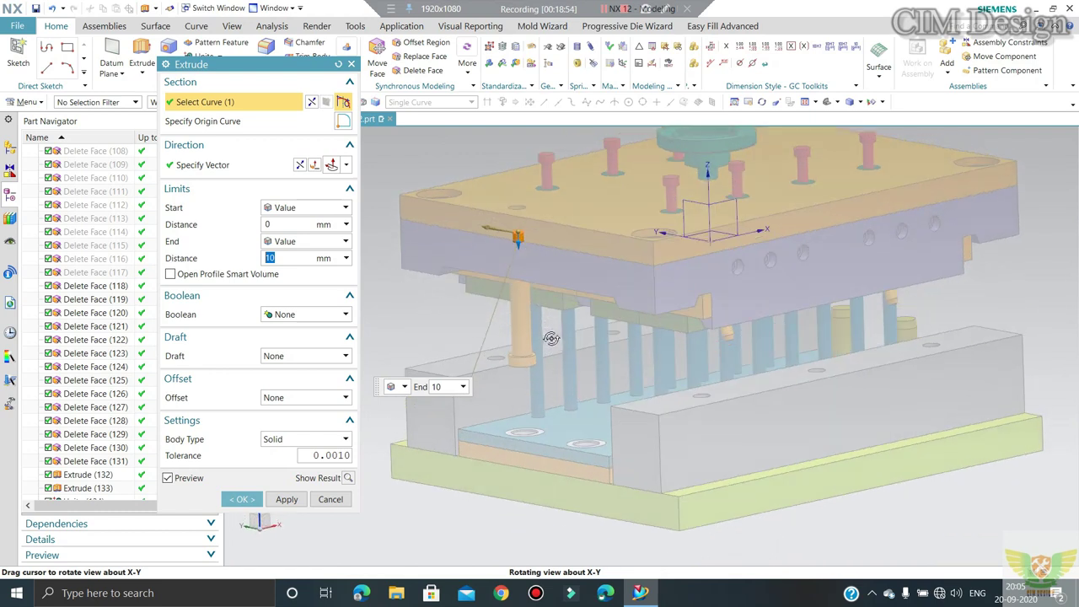
{"action": "key", "text": "F8"}
{"action": "scroll", "coordinate": [504, 211], "scroll_direction": "down", "scroll_amount": 2}
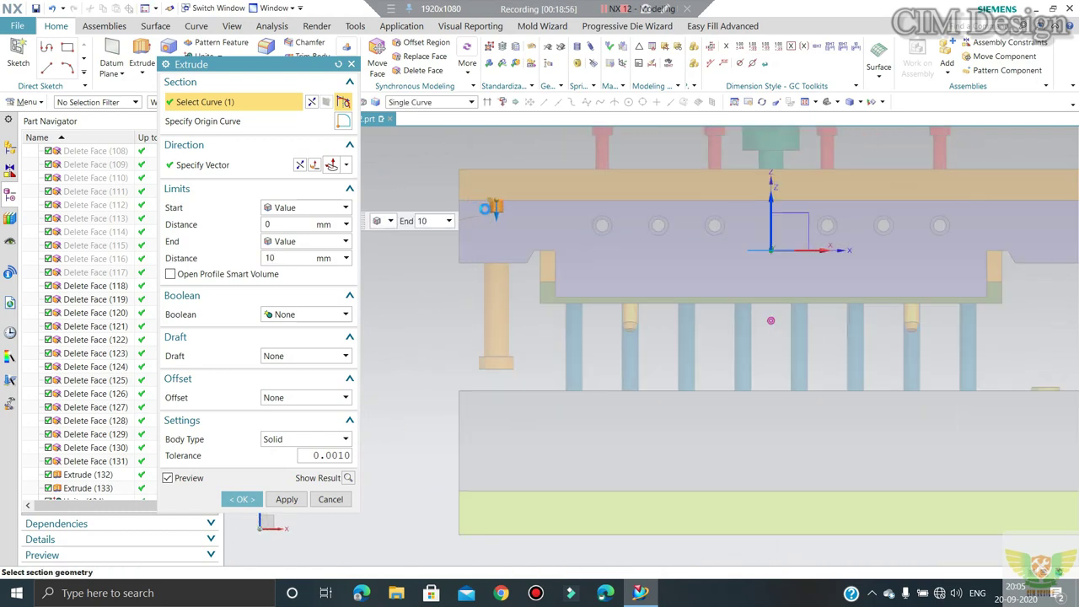
{"action": "scroll", "coordinate": [503, 211], "scroll_direction": "down", "scroll_amount": 2}
{"action": "left_click_drag", "start_coordinate": [504, 229], "coordinate": [403, 246]}
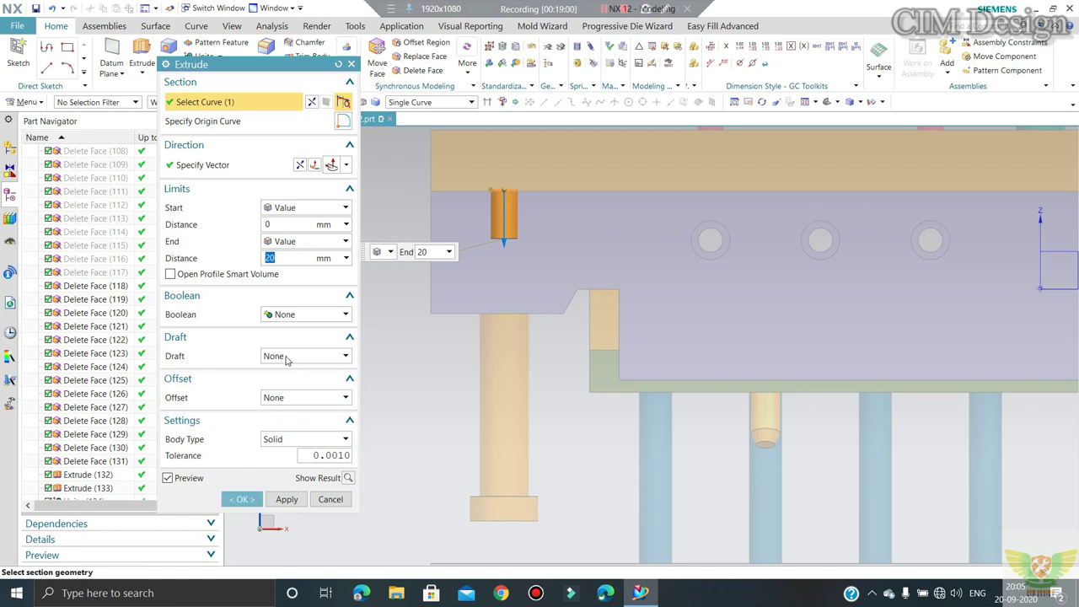
{"action": "left_click", "coordinate": [287, 314]}
{"action": "left_click", "coordinate": [287, 353]}
{"action": "left_click", "coordinate": [493, 334]}
{"action": "middle_click", "coordinate": [484, 352]}
Step: Hide the orange top plate with Ctrl+B
{"action": "middle_click_drag", "start_coordinate": [515, 277], "coordinate": [540, 345]}
{"action": "left_click", "coordinate": [526, 238]}
{"action": "key", "text": "ctrl+b"}
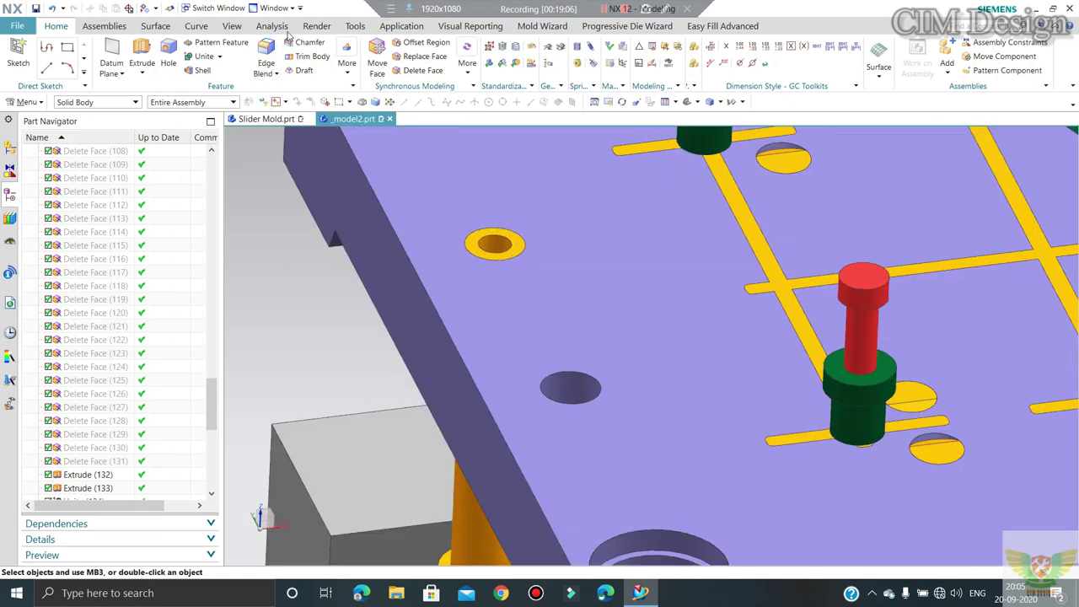
Step: Add a 3 mm chamfer to the screw hole's top edge in the purple plate
{"action": "left_click", "coordinate": [309, 44]}
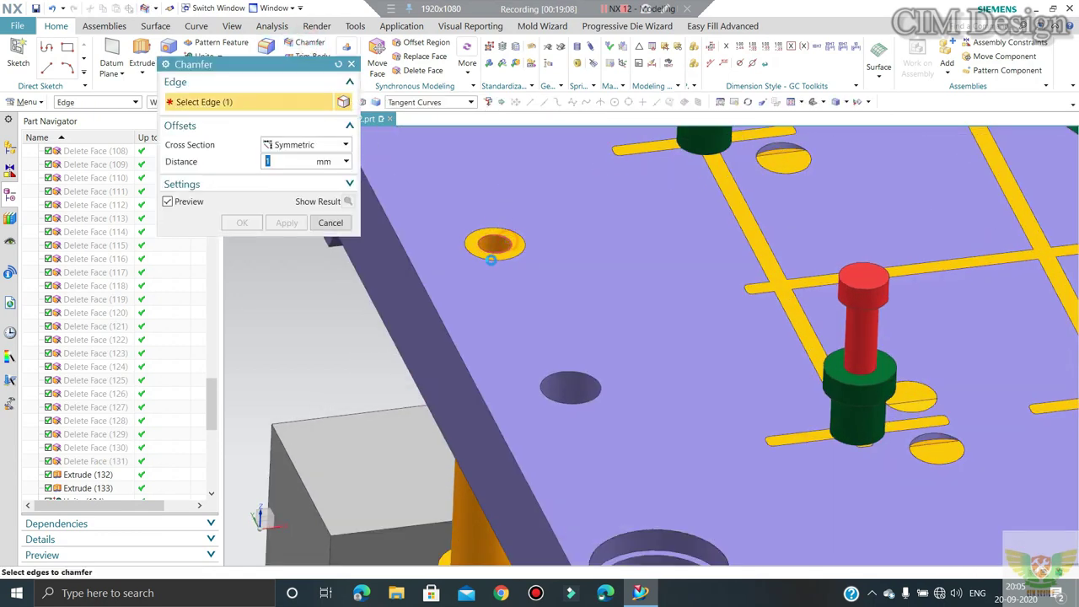
{"action": "left_click", "coordinate": [492, 251]}
{"action": "left_click", "coordinate": [491, 253], "text": "shift"}
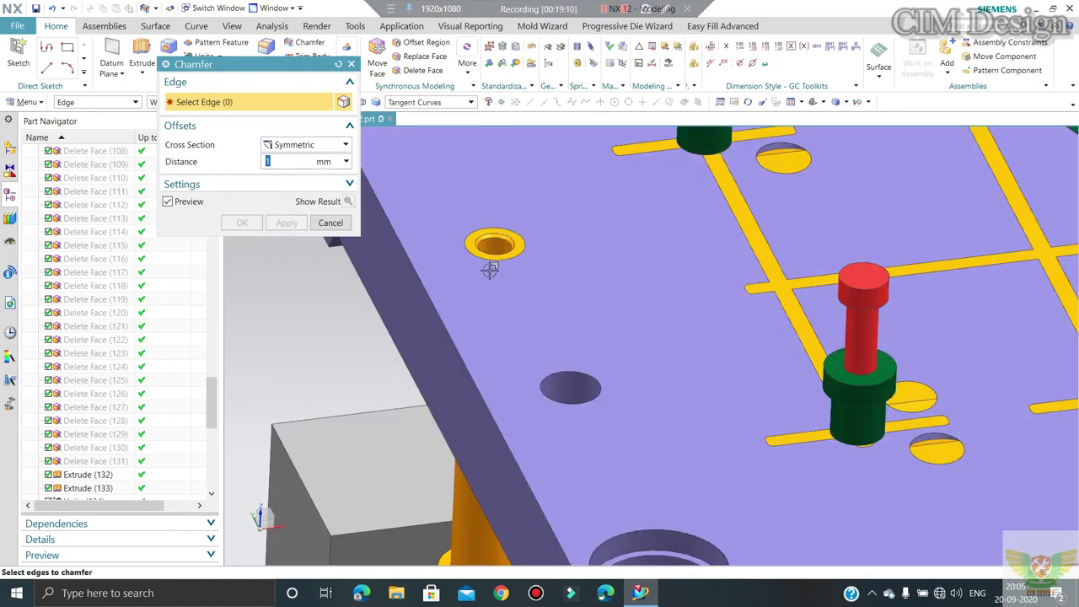
{"action": "middle_click_drag", "start_coordinate": [489, 265], "coordinate": [486, 297]}
{"action": "scroll", "coordinate": [490, 501], "scroll_direction": "up", "scroll_amount": 3}
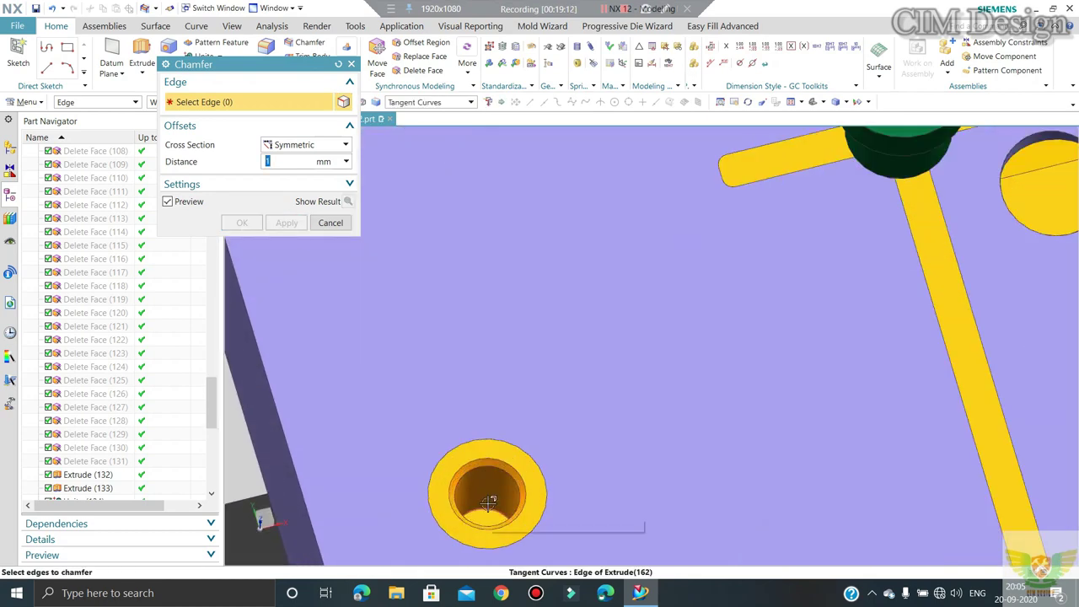
{"action": "left_click", "coordinate": [489, 502]}
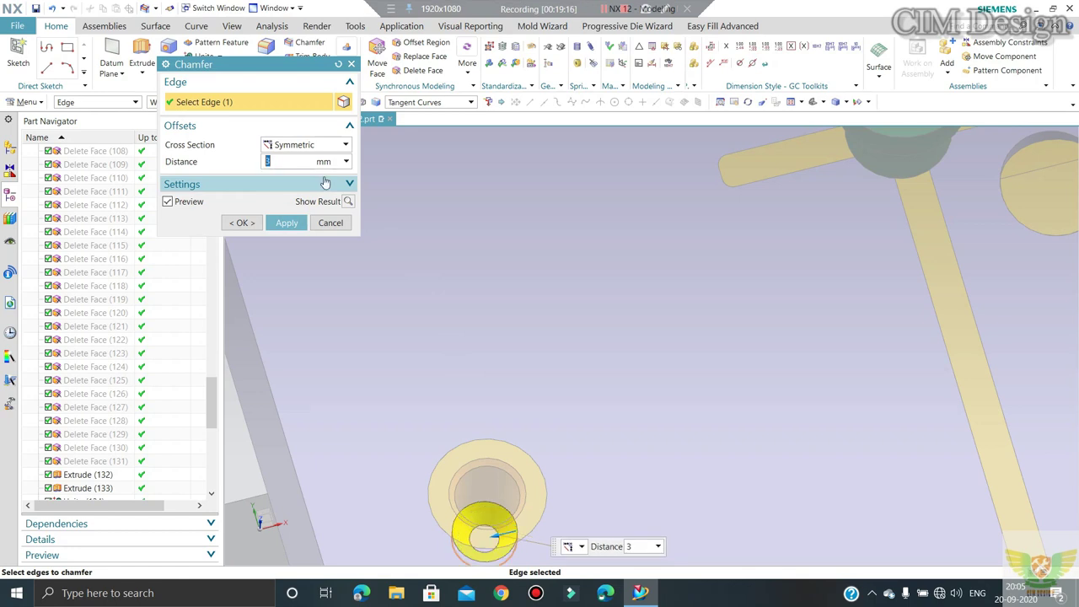
{"action": "middle_click", "coordinate": [374, 184]}
{"action": "scroll", "coordinate": [377, 209], "scroll_direction": "down", "scroll_amount": 2}
{"action": "scroll", "coordinate": [377, 209], "scroll_direction": "down", "scroll_amount": 3}
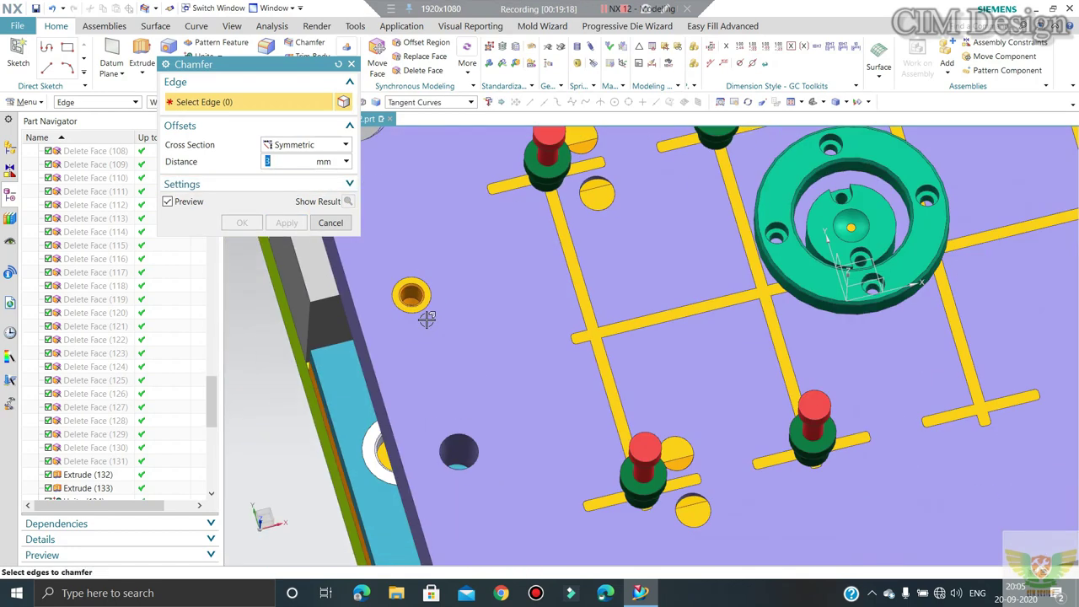
{"action": "scroll", "coordinate": [366, 253], "scroll_direction": "up", "scroll_amount": 4}
{"action": "left_click", "coordinate": [331, 223]}
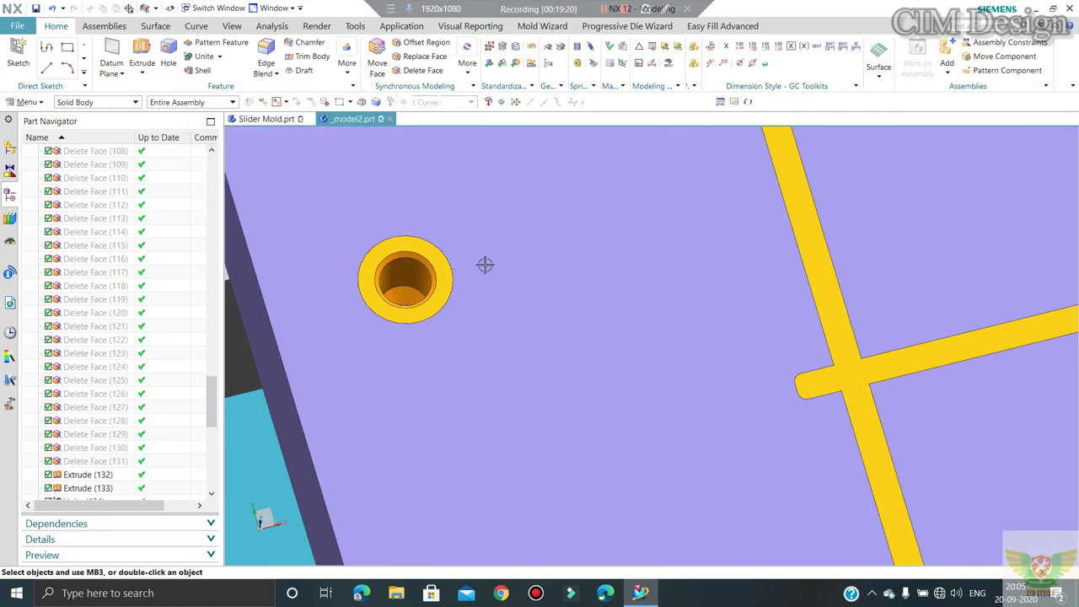
Step: Unhide all hidden bodies with Show (Ctrl+Shift+K), box-selecting every hidden plate
{"action": "scroll", "coordinate": [484, 265], "scroll_direction": "down", "scroll_amount": 3}
{"action": "middle_click_drag", "start_coordinate": [447, 290], "coordinate": [460, 262]}
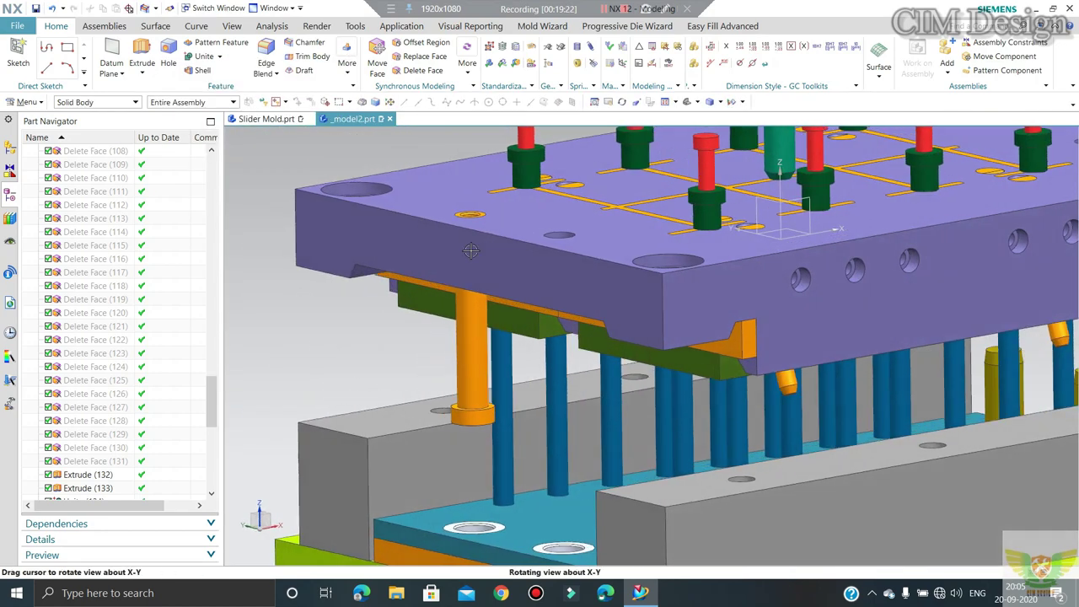
{"action": "scroll", "coordinate": [460, 262], "scroll_direction": "up", "scroll_amount": 2}
{"action": "scroll", "coordinate": [460, 263], "scroll_direction": "down", "scroll_amount": 3}
{"action": "scroll", "coordinate": [473, 282], "scroll_direction": "up", "scroll_amount": 3}
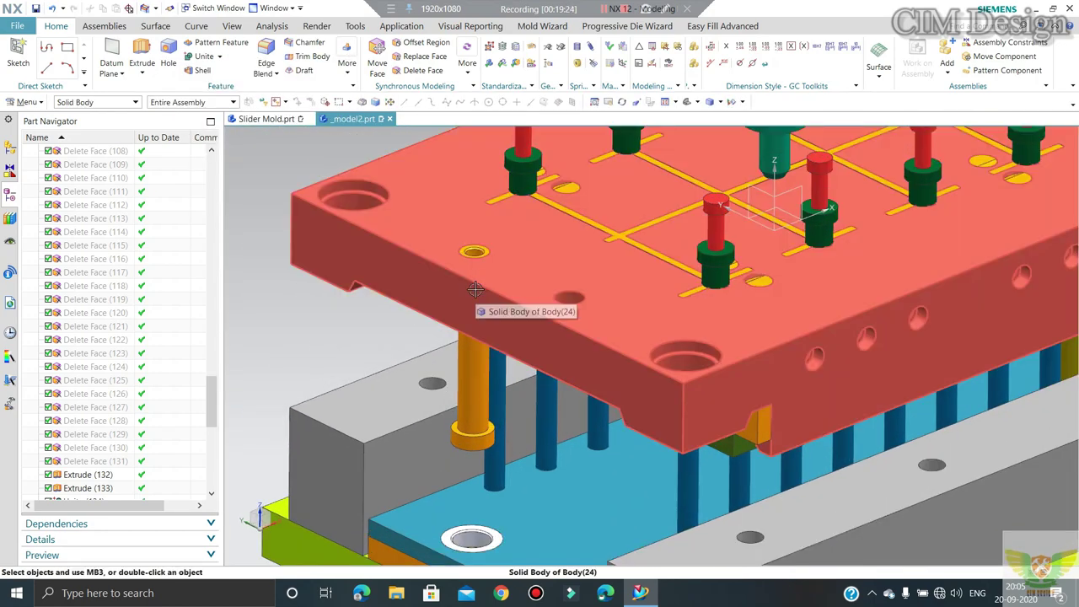
{"action": "scroll", "coordinate": [476, 289], "scroll_direction": "down", "scroll_amount": 2}
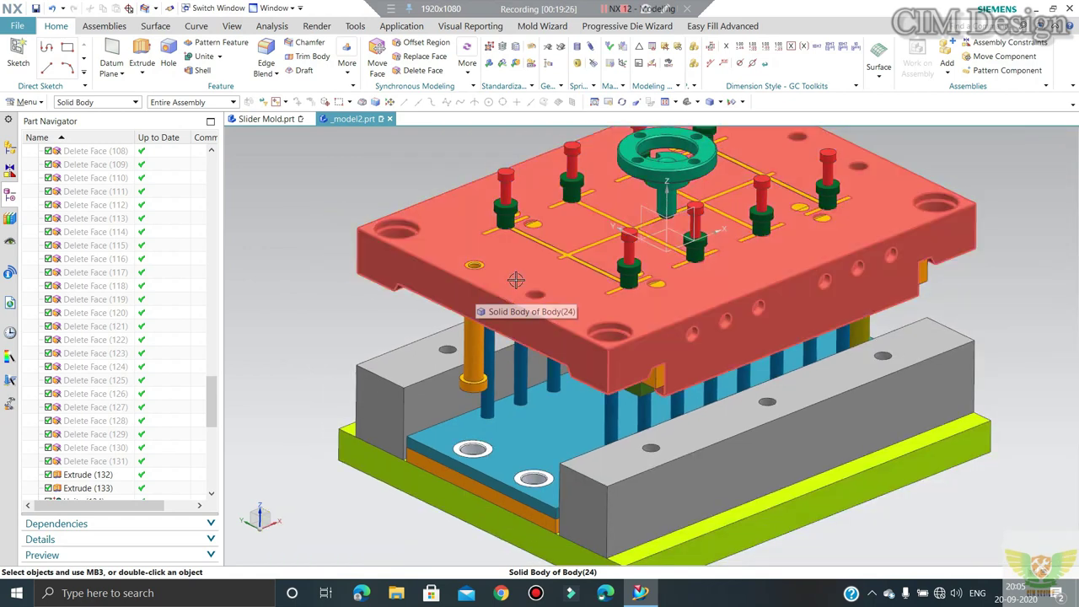
{"action": "key", "text": "ctrl+shift+b"}
{"action": "key", "text": "ctrl+shift+k"}
{"action": "scroll", "coordinate": [516, 280], "scroll_direction": "down", "scroll_amount": 2}
{"action": "scroll", "coordinate": [782, 182], "scroll_direction": "down", "scroll_amount": 1}
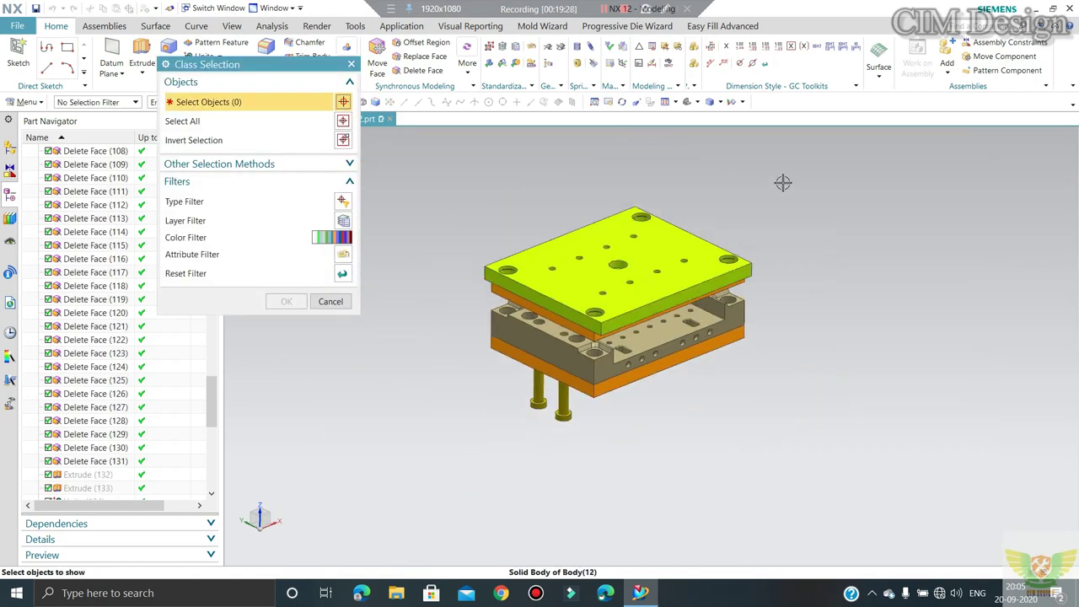
{"action": "left_click_drag", "start_coordinate": [782, 182], "coordinate": [448, 465]}
{"action": "middle_click", "coordinate": [448, 465]}
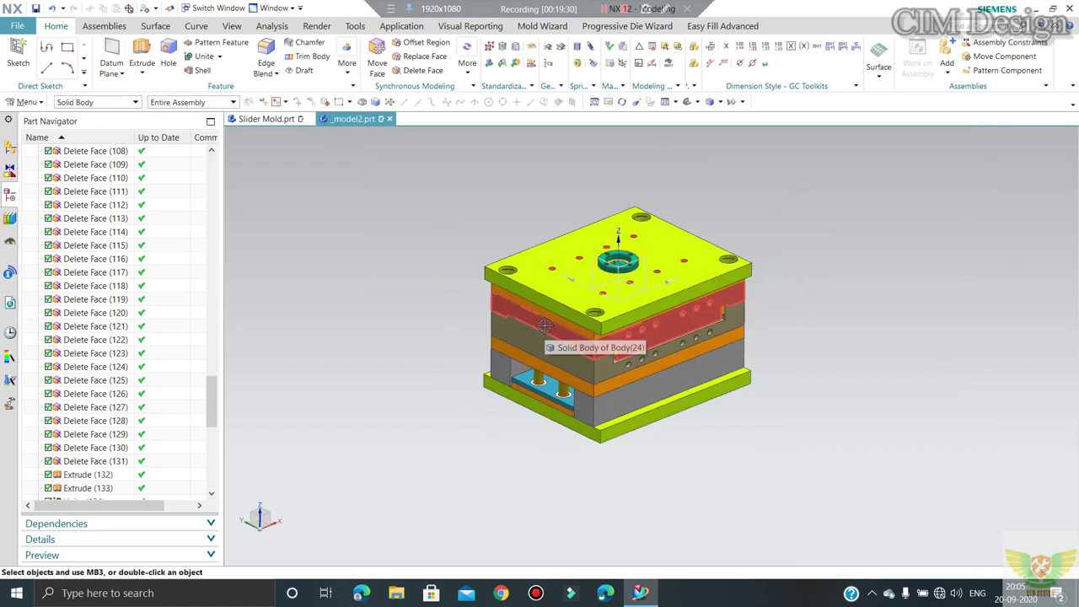
Step: Orbit the restored mold through top, front and isometric views to check all plates
{"action": "scroll", "coordinate": [545, 325], "scroll_direction": "up", "scroll_amount": 1}
{"action": "scroll", "coordinate": [564, 247], "scroll_direction": "up", "scroll_amount": 2}
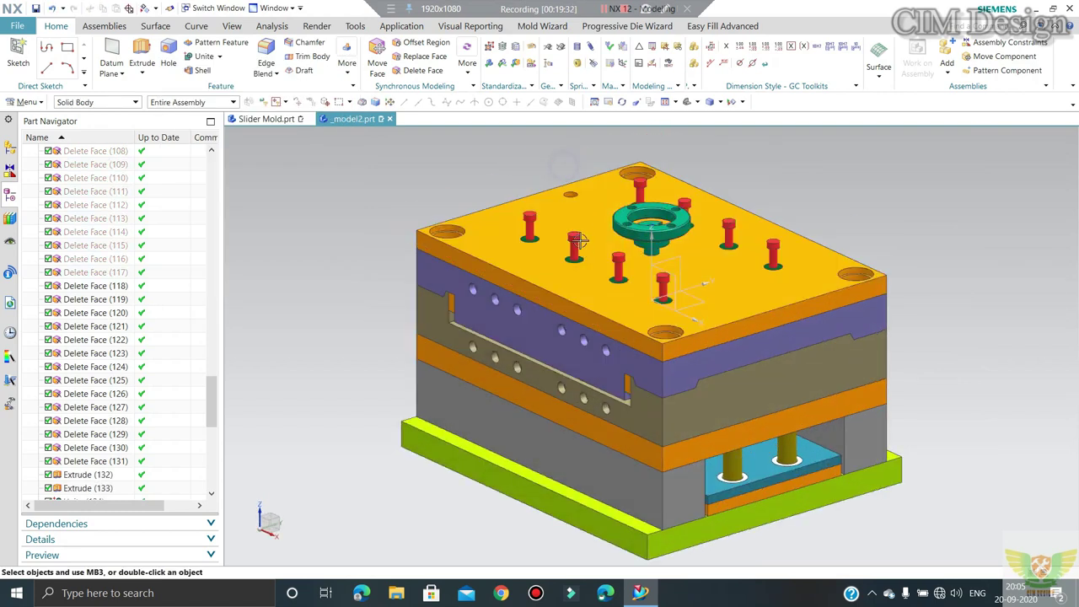
{"action": "middle_click_drag", "start_coordinate": [594, 257], "coordinate": [559, 206]}
{"action": "scroll", "coordinate": [515, 194], "scroll_direction": "up", "scroll_amount": 1}
{"action": "scroll", "coordinate": [470, 227], "scroll_direction": "up", "scroll_amount": 1}
{"action": "scroll", "coordinate": [470, 228], "scroll_direction": "down", "scroll_amount": 2}
{"action": "mouse_move", "coordinate": [511, 228]}
{"action": "middle_mouse_down"}
{"action": "mouse_move", "coordinate": [558, 226]}
{"action": "mouse_move", "coordinate": [468, 242]}
{"action": "middle_mouse_up"}
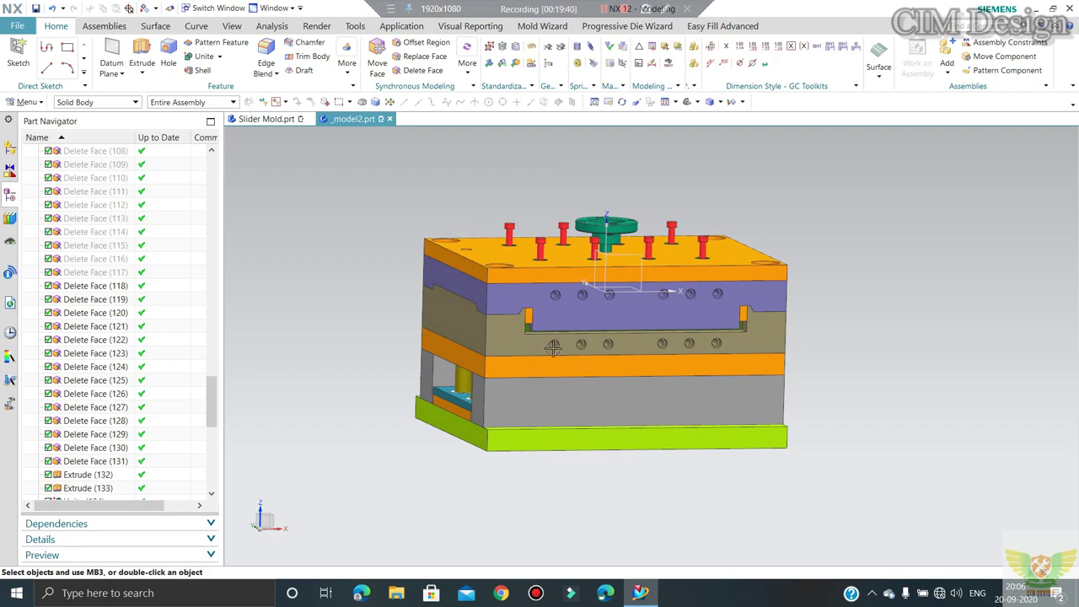
{"action": "scroll", "coordinate": [553, 349], "scroll_direction": "up", "scroll_amount": 2}
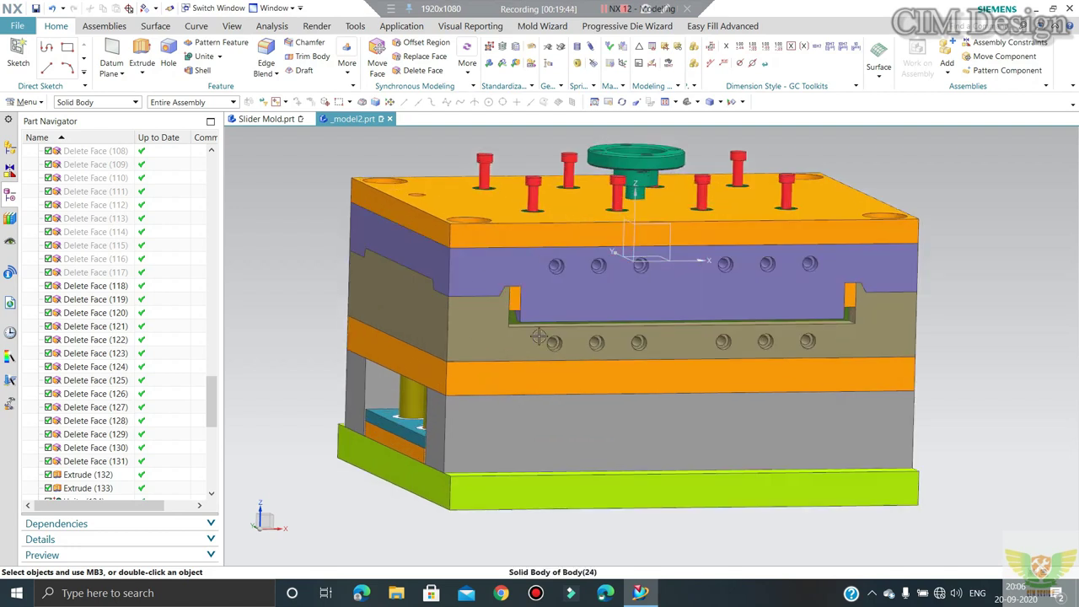
{"action": "middle_click_drag", "start_coordinate": [542, 288], "coordinate": [455, 232]}
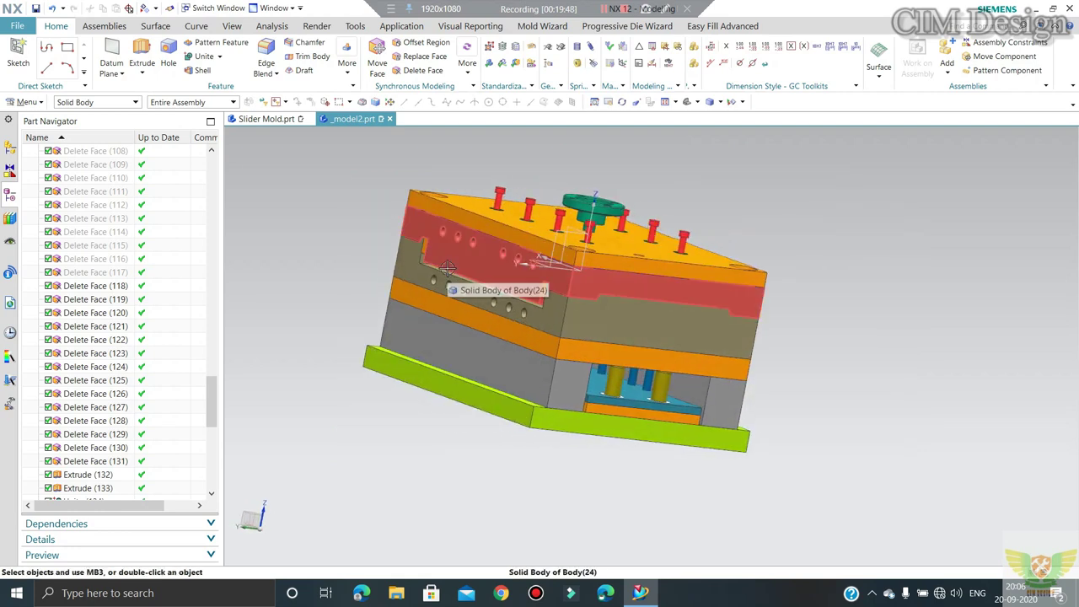
{"action": "mouse_move", "coordinate": [448, 268]}
{"action": "middle_mouse_down"}
{"action": "mouse_move", "coordinate": [385, 193]}
{"action": "mouse_move", "coordinate": [506, 236]}
{"action": "mouse_move", "coordinate": [443, 269]}
{"action": "middle_mouse_up"}
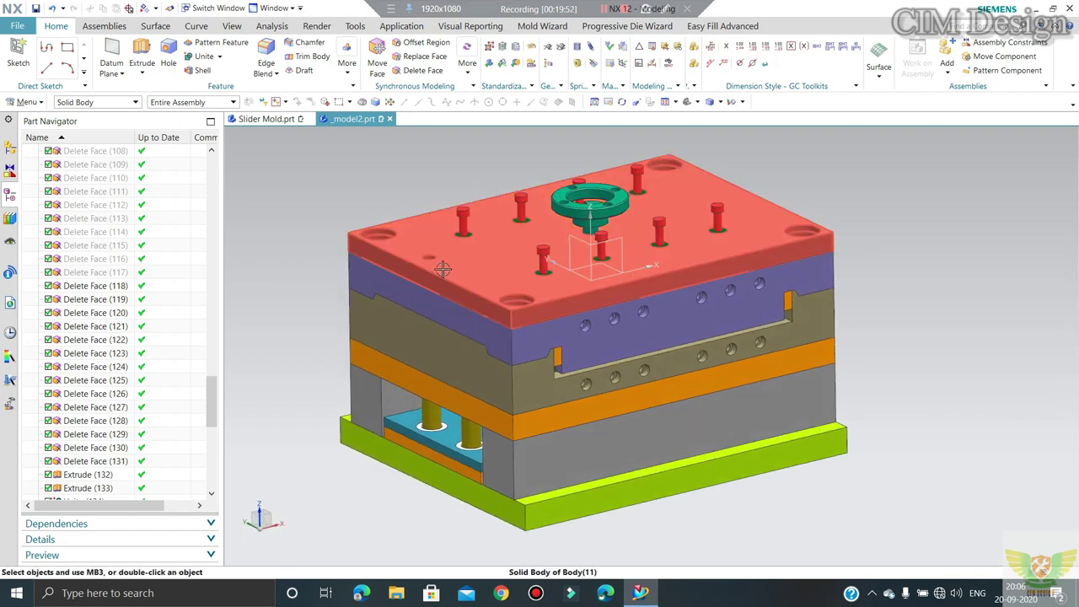
{"action": "middle_click_drag", "start_coordinate": [542, 294], "coordinate": [501, 325]}
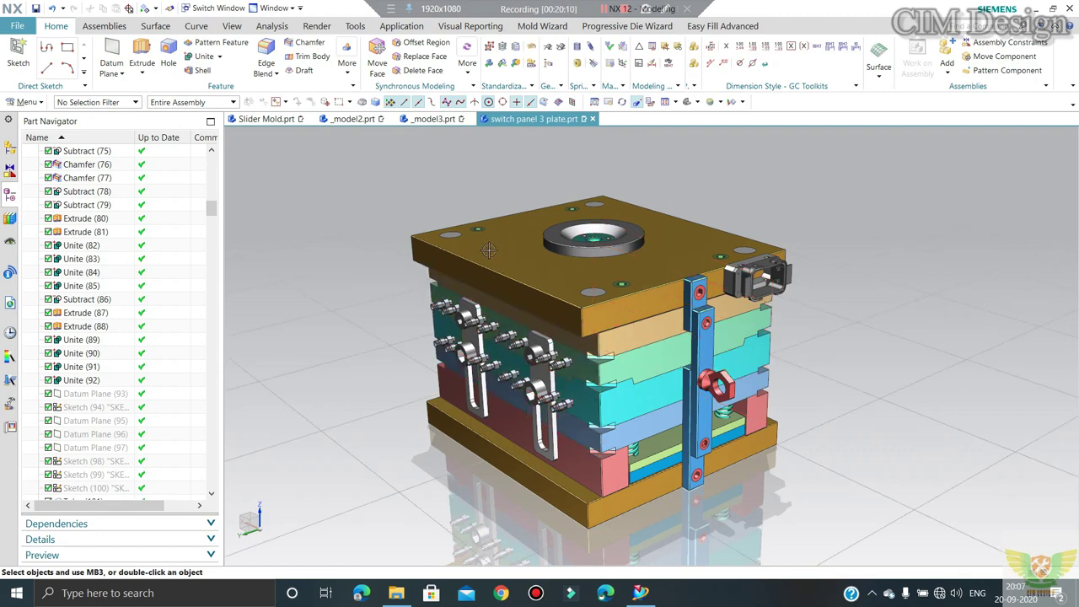
Step: Restrict selection to solid bodies and hide the top, green and red cavity plates
{"action": "left_click", "coordinate": [98, 102]}
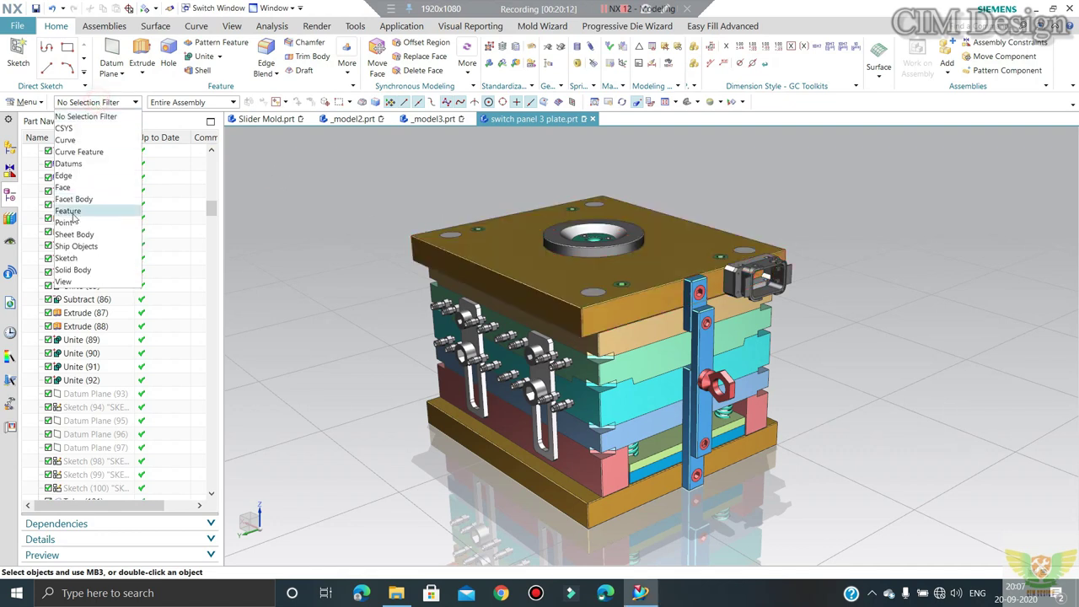
{"action": "left_click", "coordinate": [85, 263]}
{"action": "key", "text": "ctrl+b"}
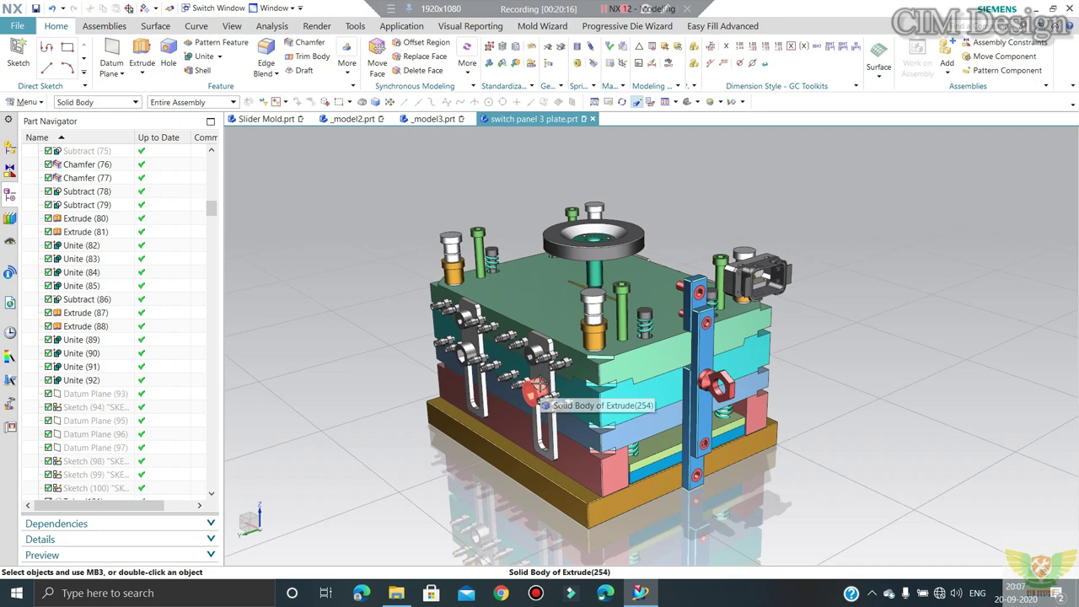
{"action": "left_click", "coordinate": [546, 301]}
{"action": "key", "text": "ctrl+b"}
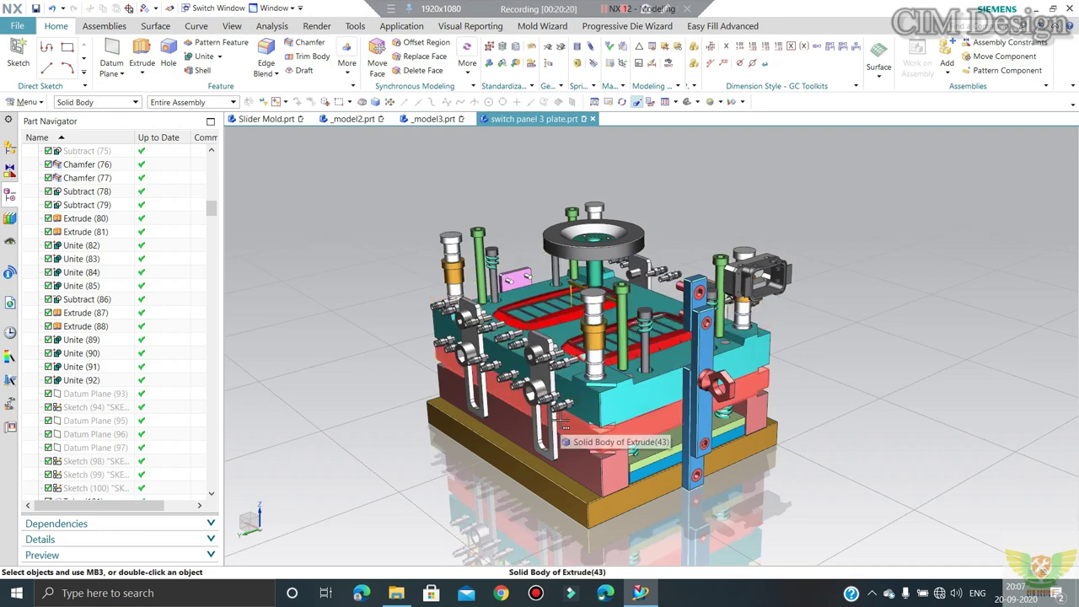
{"action": "left_click", "coordinate": [563, 426]}
{"action": "key", "text": "ctrl+b"}
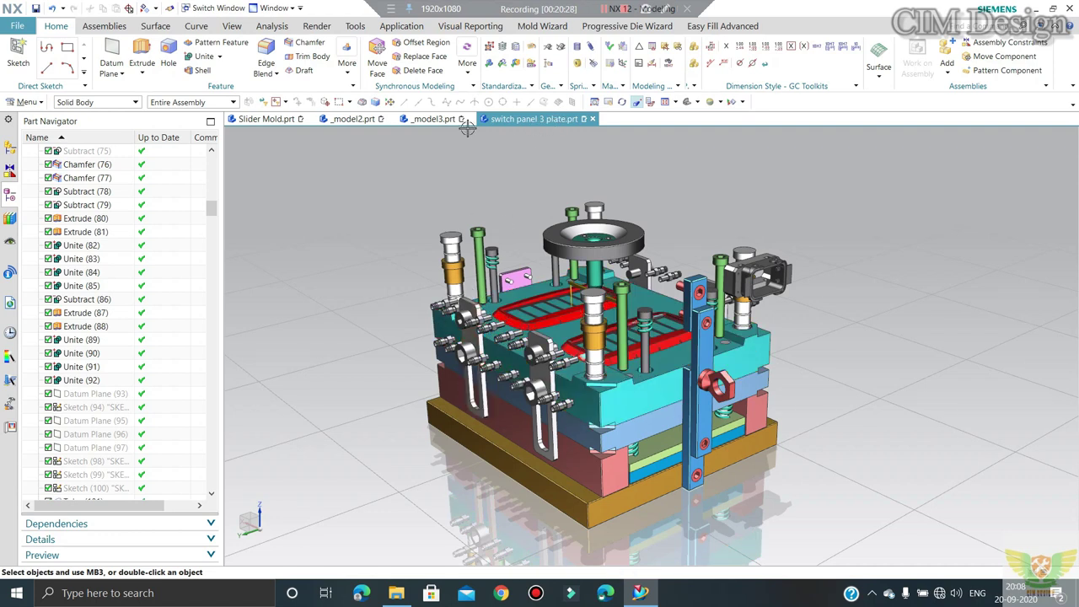
Step: Switch to the _model2 mold part
{"action": "scroll", "coordinate": [646, 388], "scroll_direction": "up", "scroll_amount": 2}
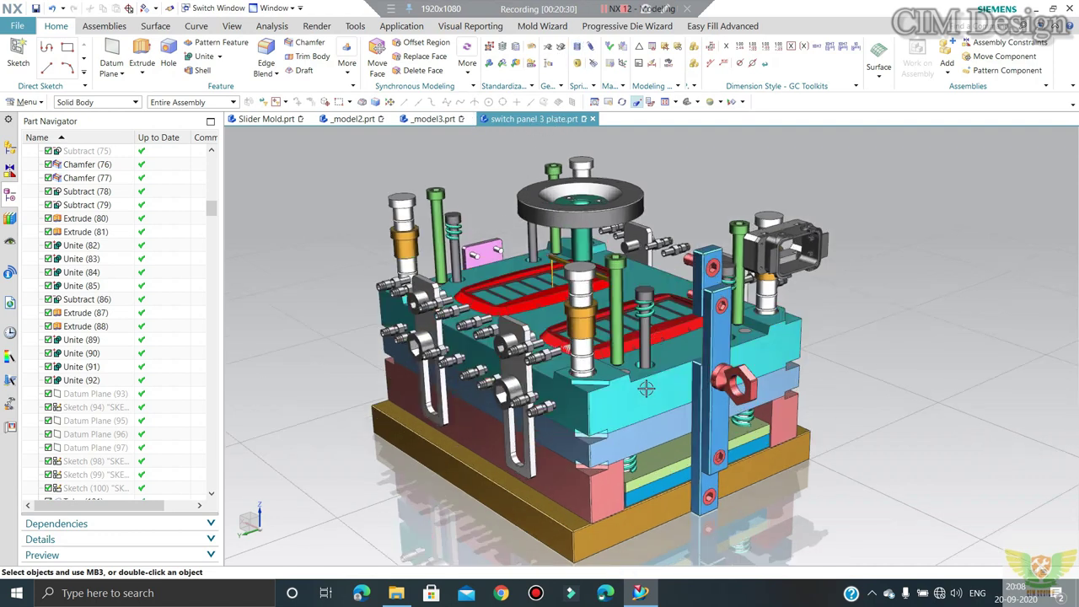
{"action": "scroll", "coordinate": [658, 336], "scroll_direction": "down", "scroll_amount": 1}
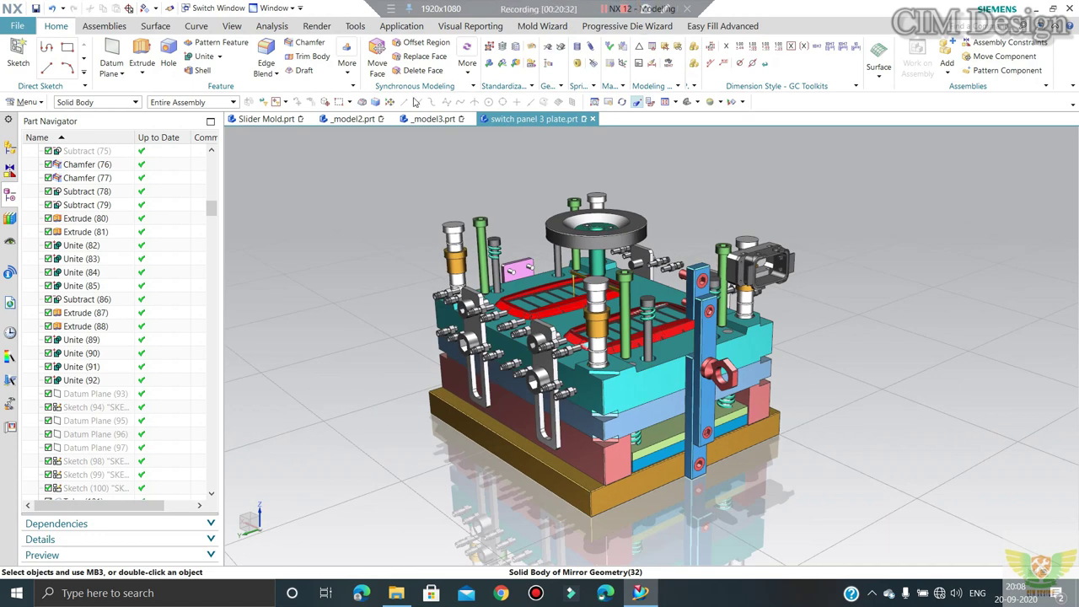
{"action": "left_click", "coordinate": [364, 122]}
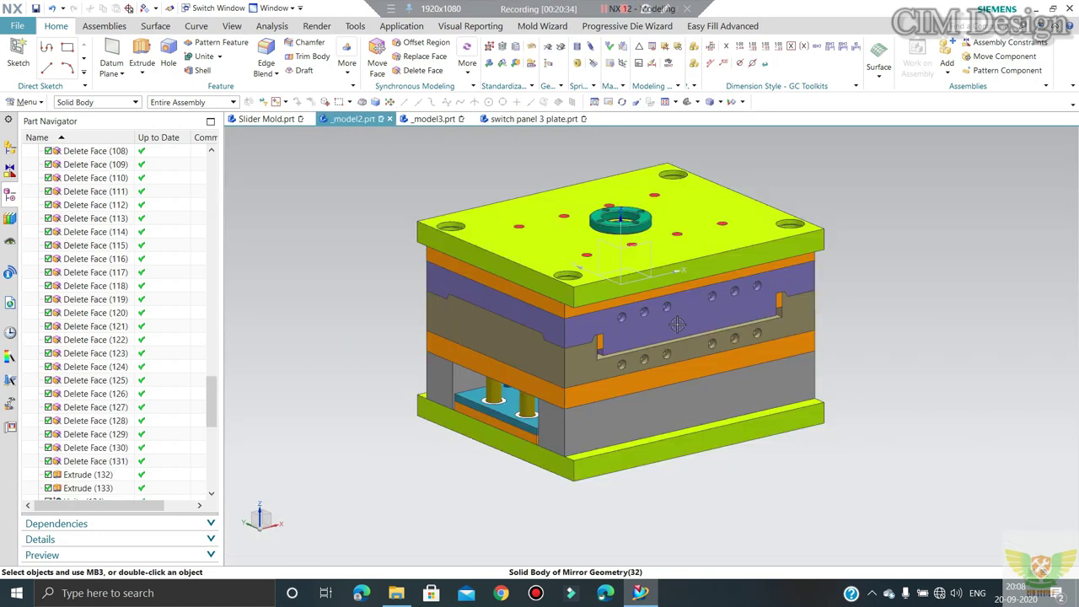
Step: Hide the top clamp plate, the purple plate and the plate above the cavity to expose the lifters
{"action": "middle_click_drag", "start_coordinate": [661, 325], "coordinate": [882, 290]}
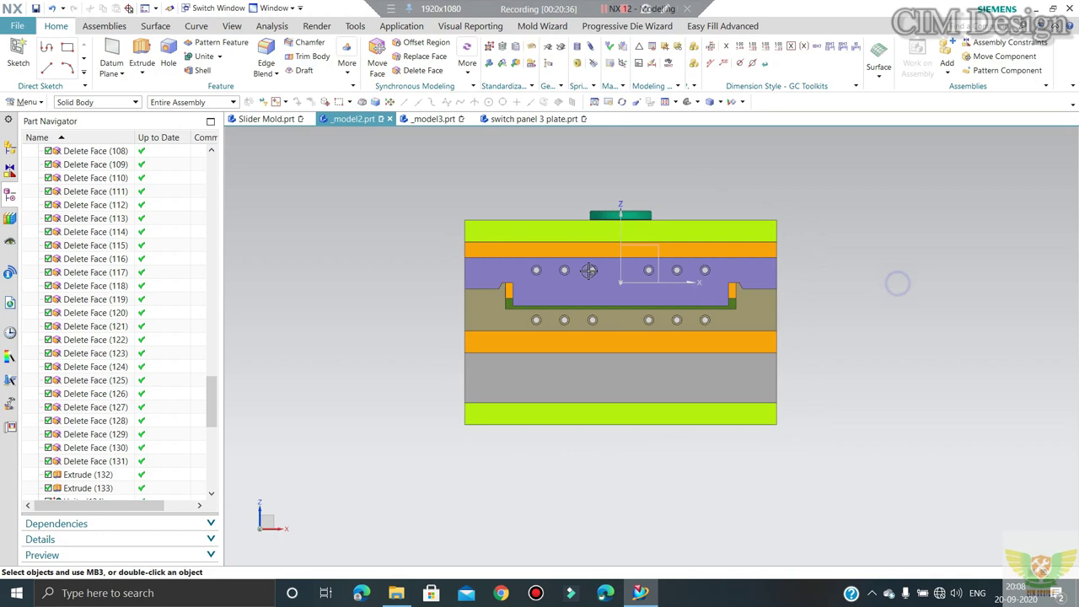
{"action": "left_click", "coordinate": [519, 226]}
{"action": "key", "text": "ctrl+b"}
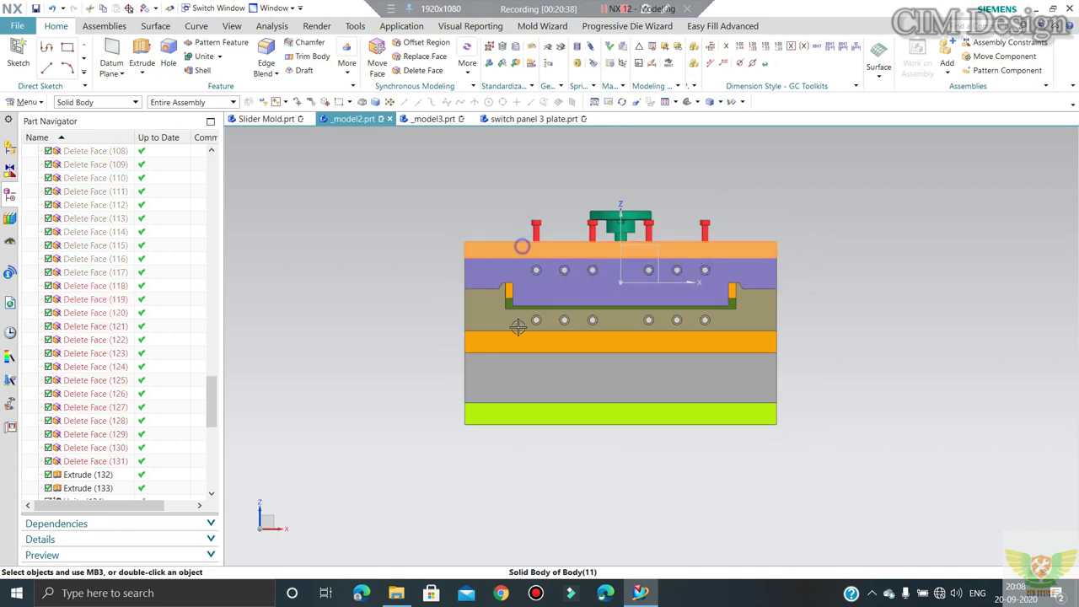
{"action": "middle_click_drag", "start_coordinate": [515, 279], "coordinate": [491, 291]}
{"action": "scroll", "coordinate": [492, 291], "scroll_direction": "up", "scroll_amount": 3}
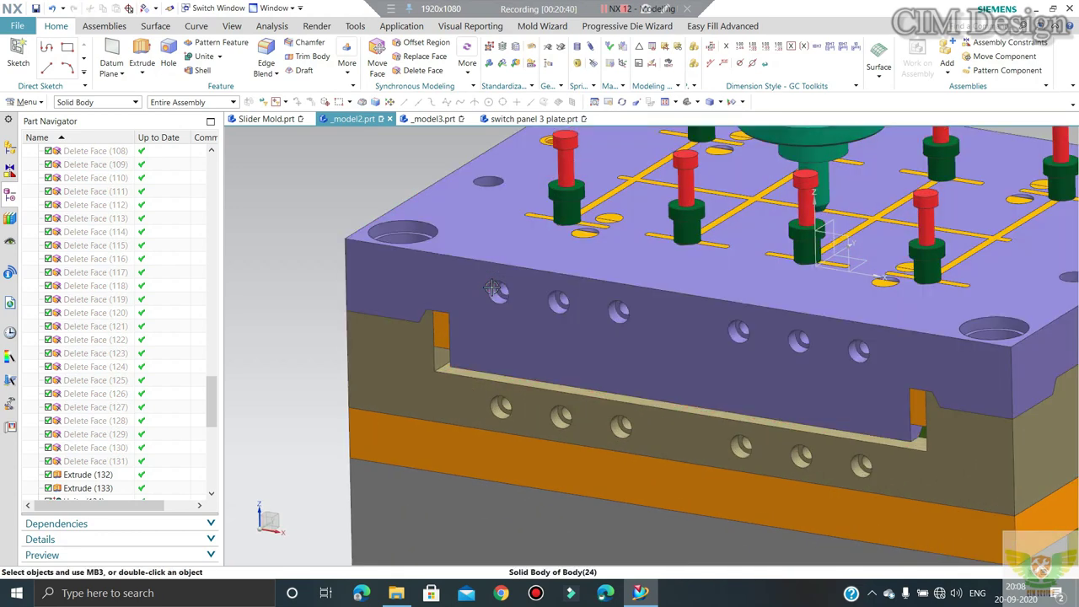
{"action": "left_click", "coordinate": [537, 381]}
{"action": "key", "text": "ctrl+b"}
{"action": "left_click", "coordinate": [532, 322]}
{"action": "key", "text": "ctrl+b"}
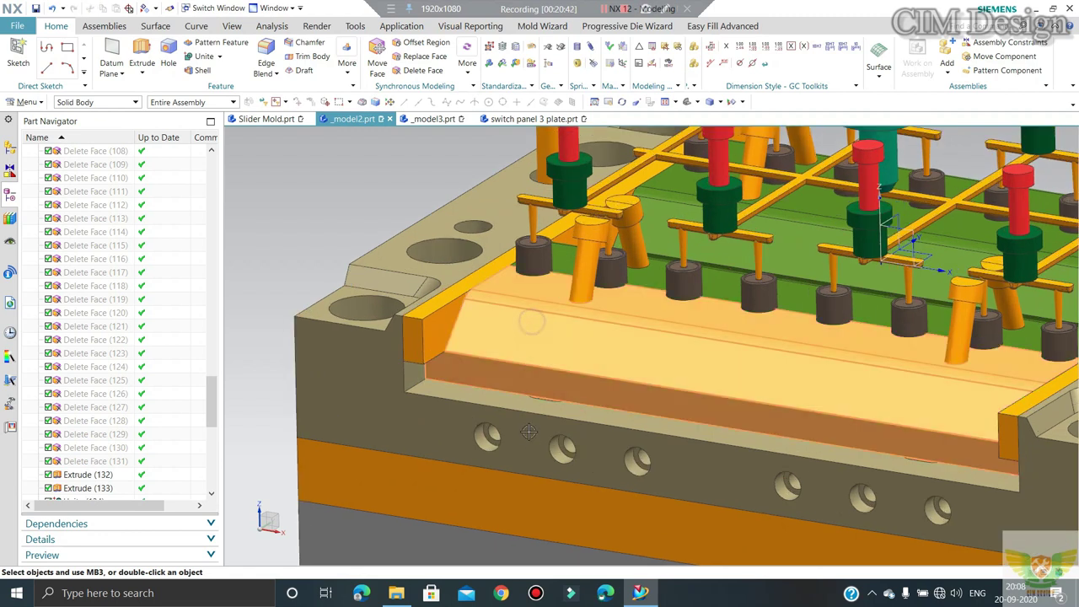
{"action": "middle_click_drag", "start_coordinate": [561, 328], "coordinate": [554, 350]}
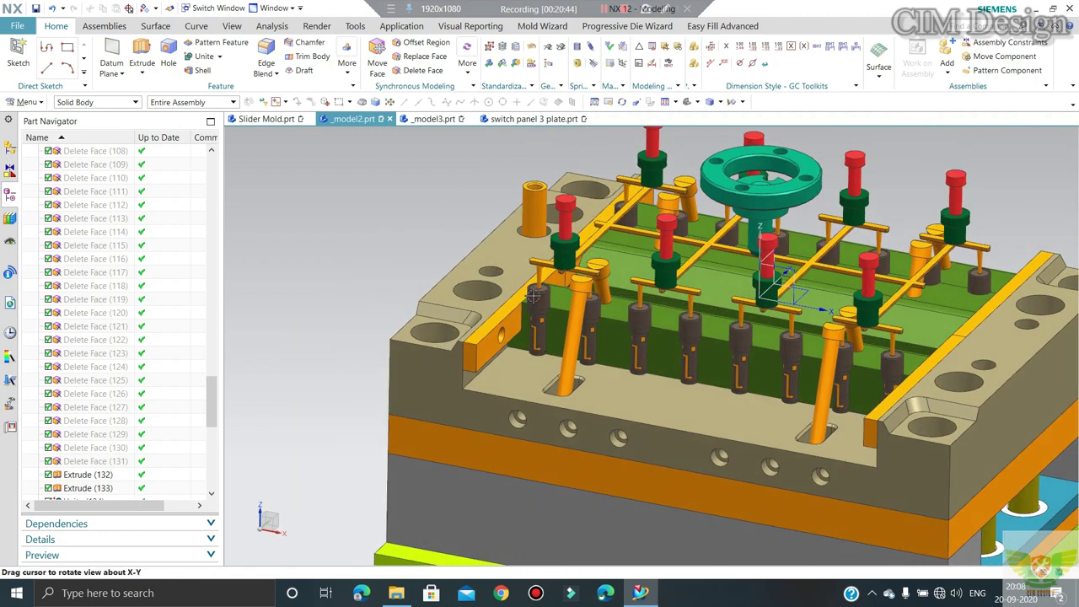
{"action": "left_click", "coordinate": [272, 25]}
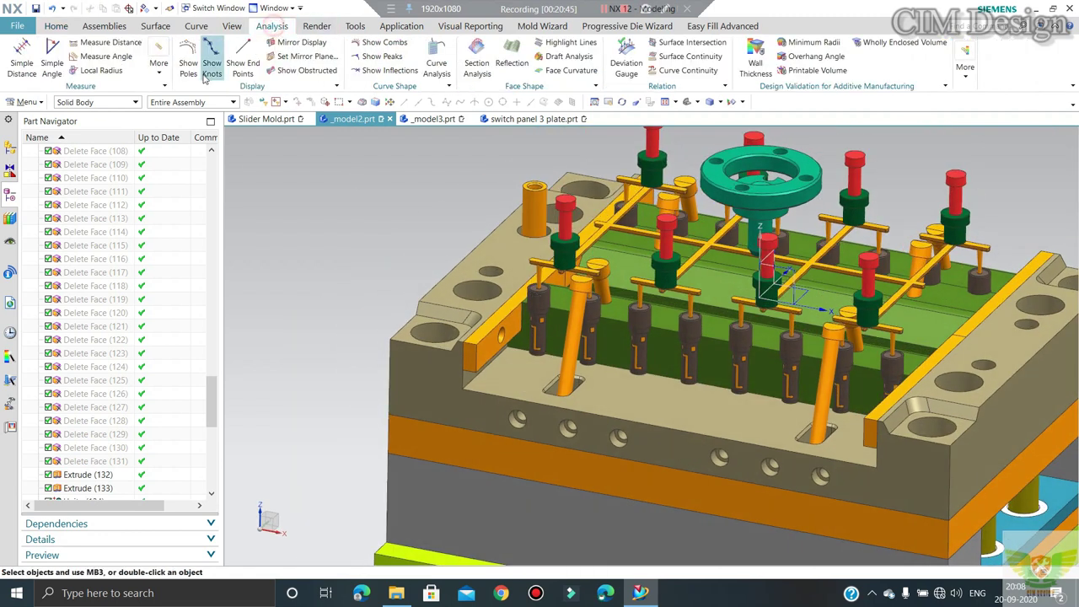
{"action": "left_click", "coordinate": [111, 44]}
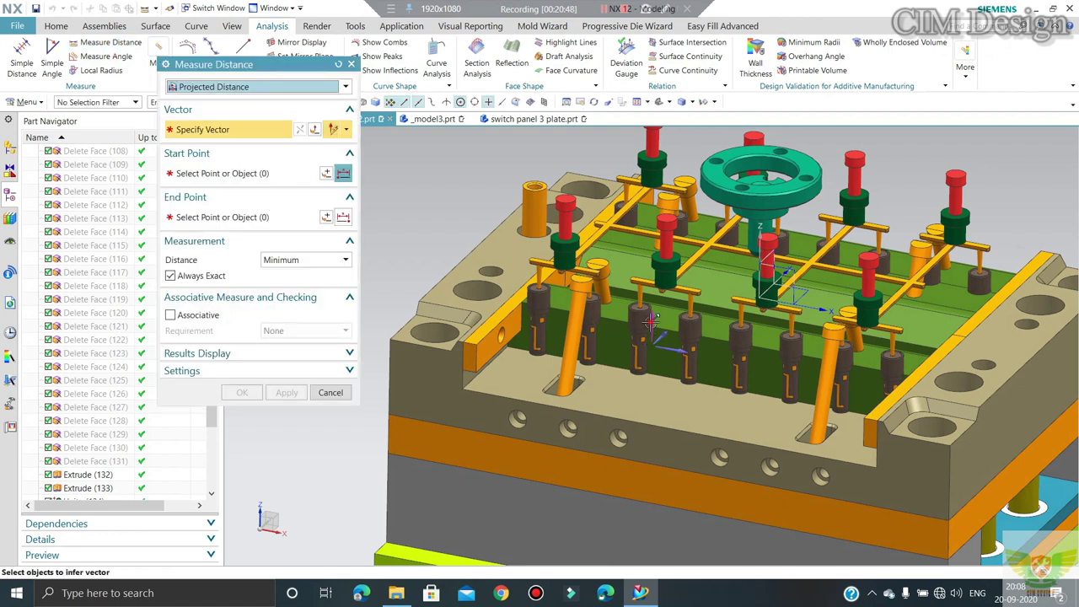
{"action": "left_click", "coordinate": [544, 317]}
{"action": "scroll", "coordinate": [539, 295], "scroll_direction": "up", "scroll_amount": 2}
{"action": "scroll", "coordinate": [532, 278], "scroll_direction": "up", "scroll_amount": 2}
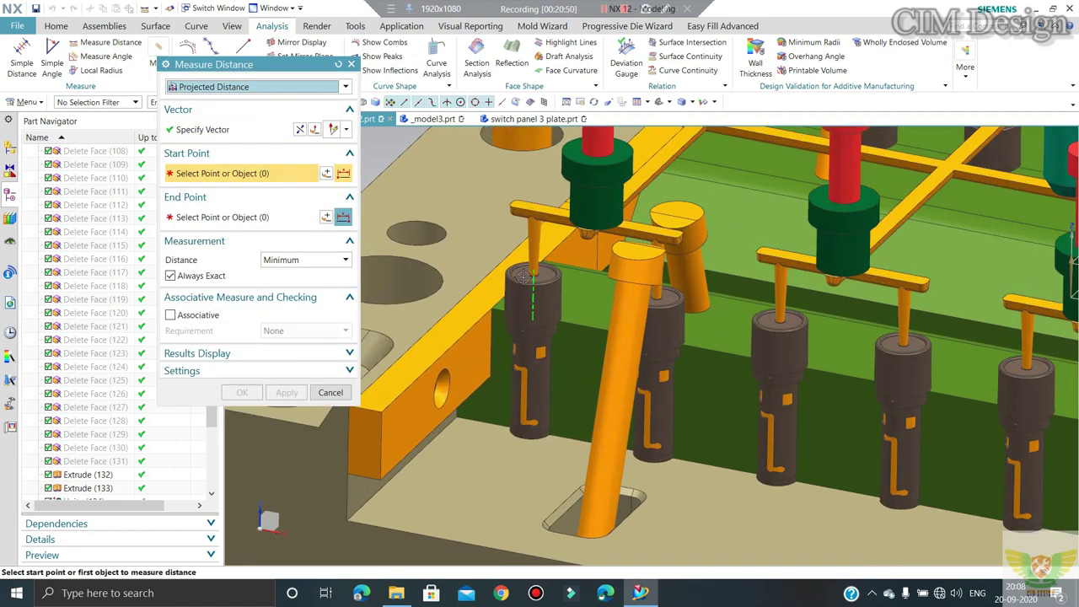
{"action": "scroll", "coordinate": [525, 276], "scroll_direction": "up", "scroll_amount": 2}
{"action": "left_click", "coordinate": [525, 270]}
{"action": "scroll", "coordinate": [514, 338], "scroll_direction": "down", "scroll_amount": 2}
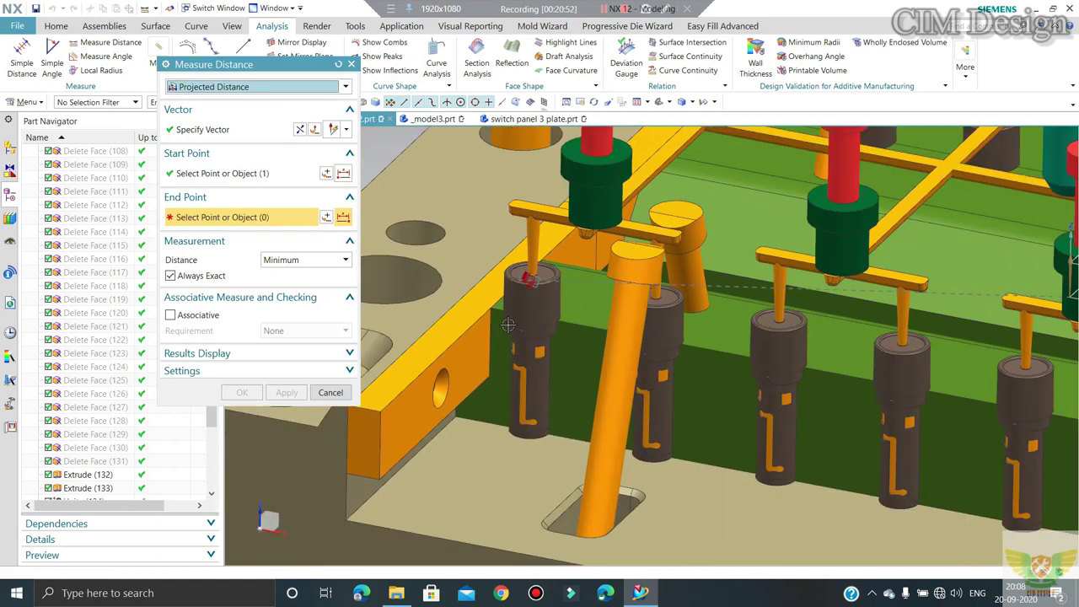
{"action": "scroll", "coordinate": [485, 479], "scroll_direction": "up", "scroll_amount": 2}
{"action": "left_click", "coordinate": [485, 480]}
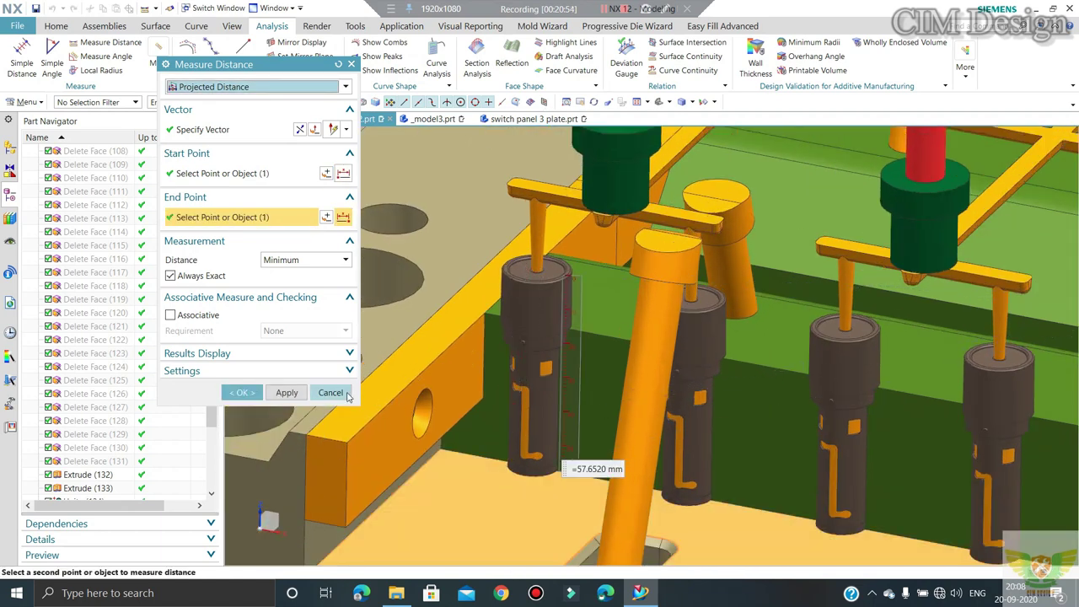
{"action": "left_click", "coordinate": [346, 394]}
{"action": "scroll", "coordinate": [427, 339], "scroll_direction": "down", "scroll_amount": 3}
{"action": "scroll", "coordinate": [427, 339], "scroll_direction": "down", "scroll_amount": 3}
{"action": "mouse_move", "coordinate": [426, 339]}
{"action": "middle_mouse_down"}
{"action": "mouse_move", "coordinate": [491, 266]}
{"action": "mouse_move", "coordinate": [420, 172]}
{"action": "middle_mouse_up"}
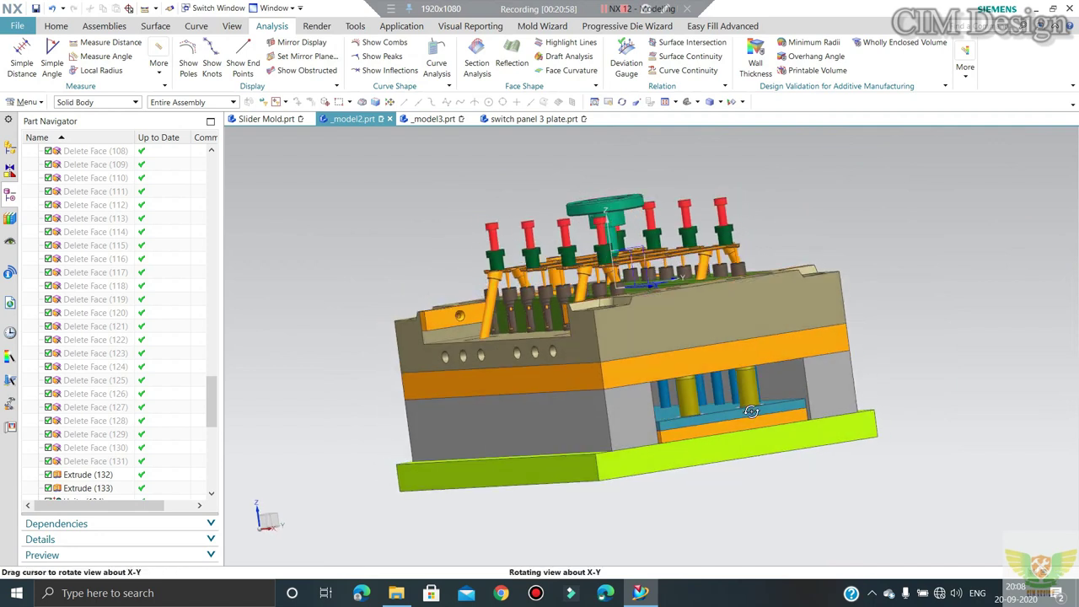
{"action": "left_click", "coordinate": [56, 25]}
{"action": "left_click", "coordinate": [273, 26]}
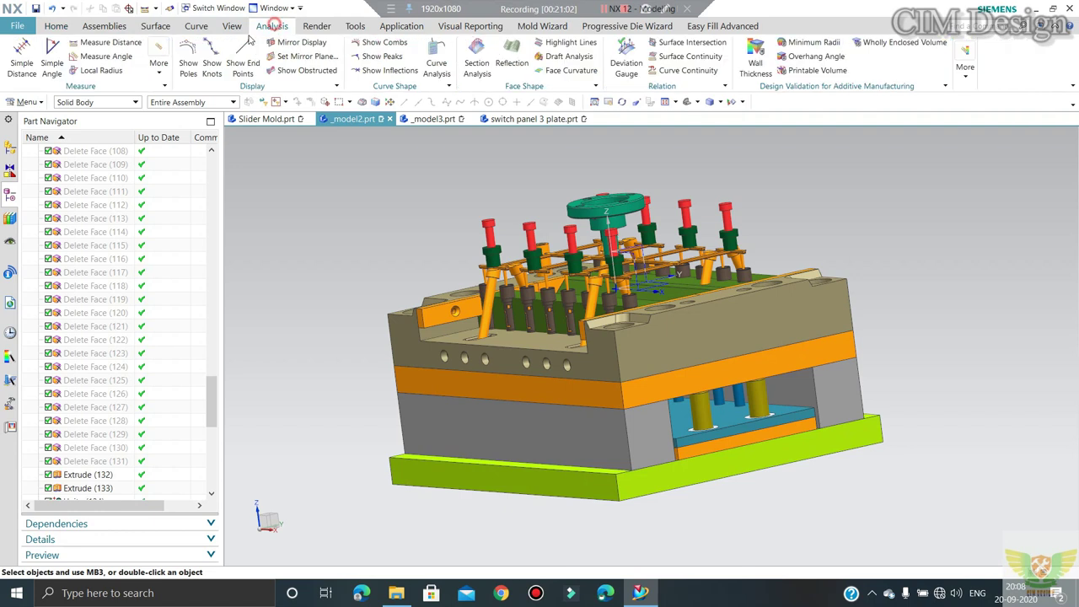
{"action": "left_click", "coordinate": [108, 43]}
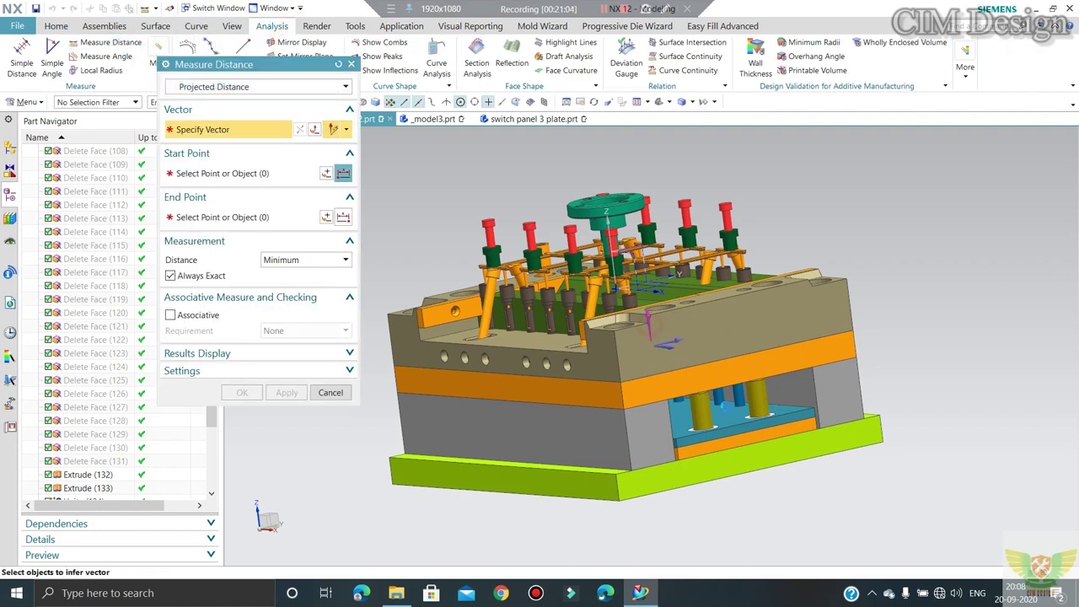
{"action": "left_click", "coordinate": [651, 327]}
{"action": "left_click", "coordinate": [651, 327]}
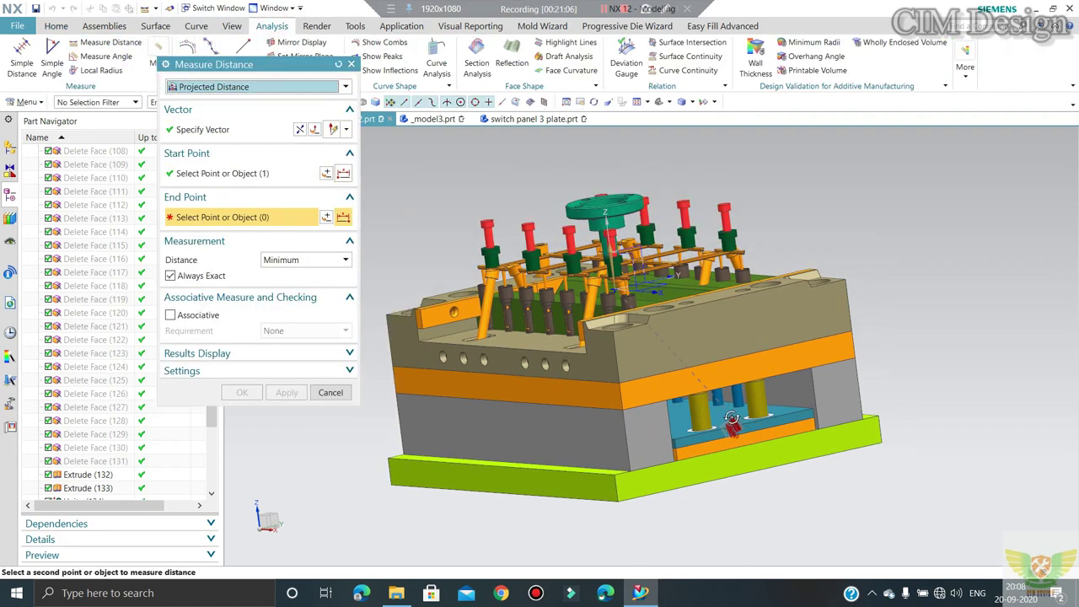
{"action": "middle_click_drag", "start_coordinate": [732, 419], "coordinate": [717, 405]}
{"action": "scroll", "coordinate": [681, 396], "scroll_direction": "up", "scroll_amount": 3}
{"action": "left_click", "coordinate": [682, 396]}
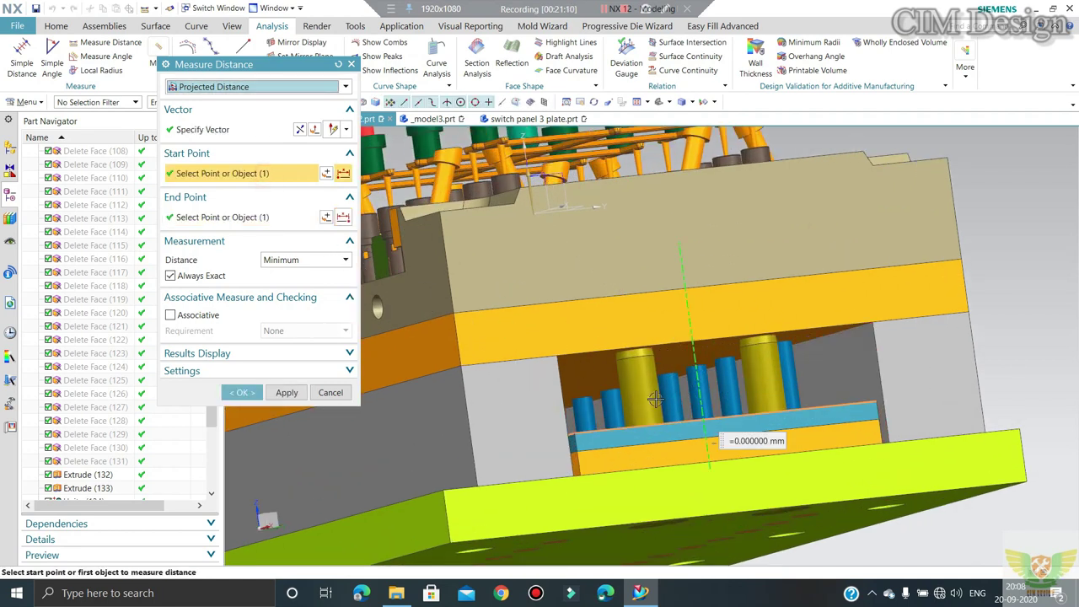
{"action": "left_click", "coordinate": [224, 216]}
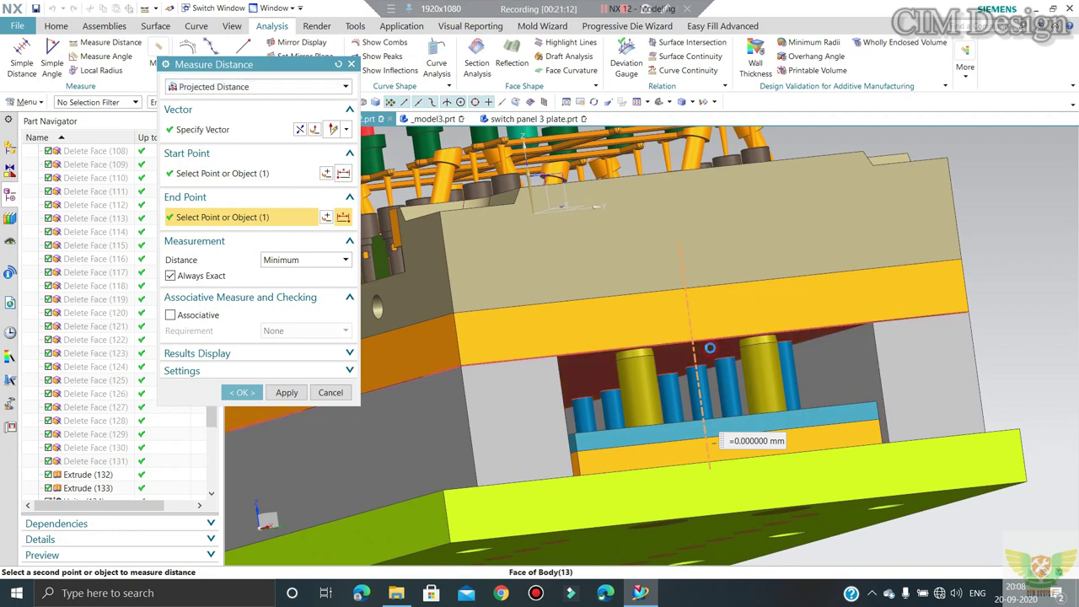
{"action": "left_click", "coordinate": [711, 347]}
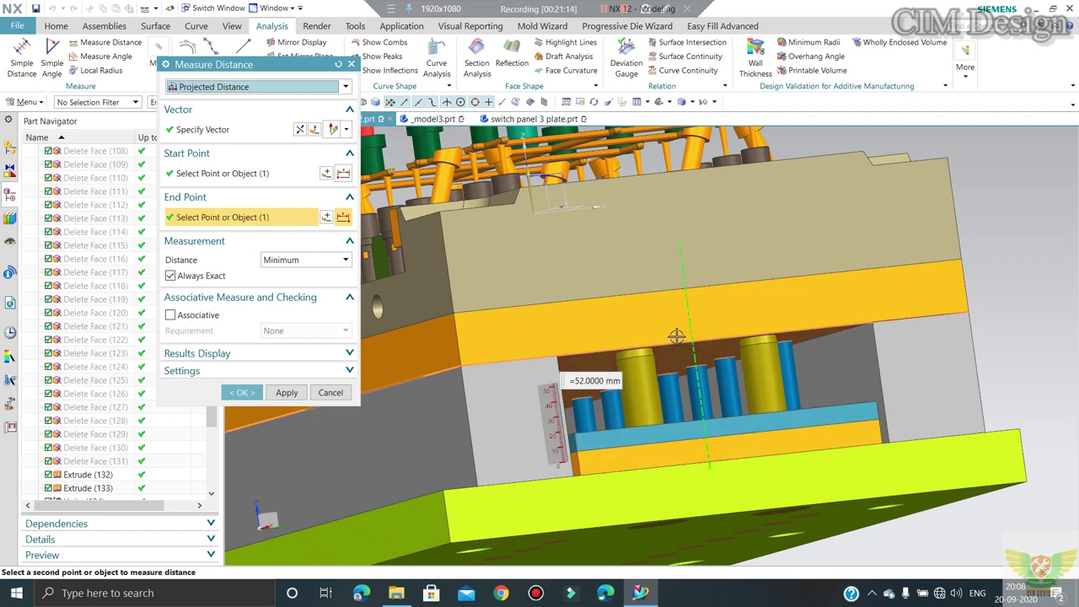
{"action": "scroll", "coordinate": [676, 337], "scroll_direction": "down", "scroll_amount": 4}
{"action": "middle_click_drag", "start_coordinate": [658, 345], "coordinate": [673, 369]}
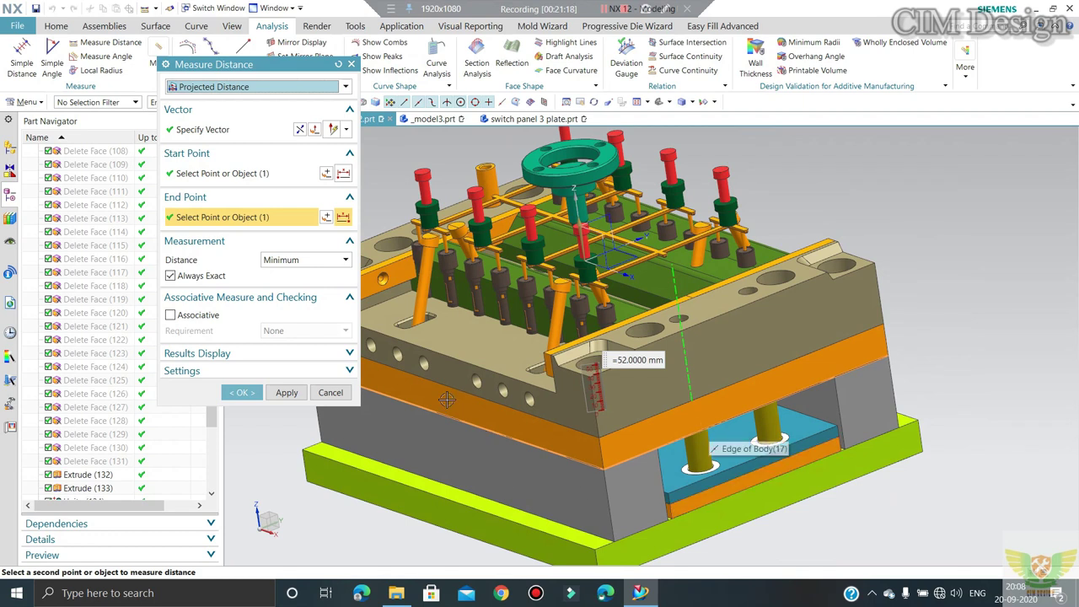
{"action": "left_click", "coordinate": [330, 392]}
{"action": "middle_click_drag", "start_coordinate": [475, 285], "coordinate": [485, 305]}
{"action": "scroll", "coordinate": [427, 221], "scroll_direction": "up", "scroll_amount": 2}
{"action": "scroll", "coordinate": [428, 221], "scroll_direction": "up", "scroll_amount": 2}
{"action": "scroll", "coordinate": [428, 221], "scroll_direction": "down", "scroll_amount": 2}
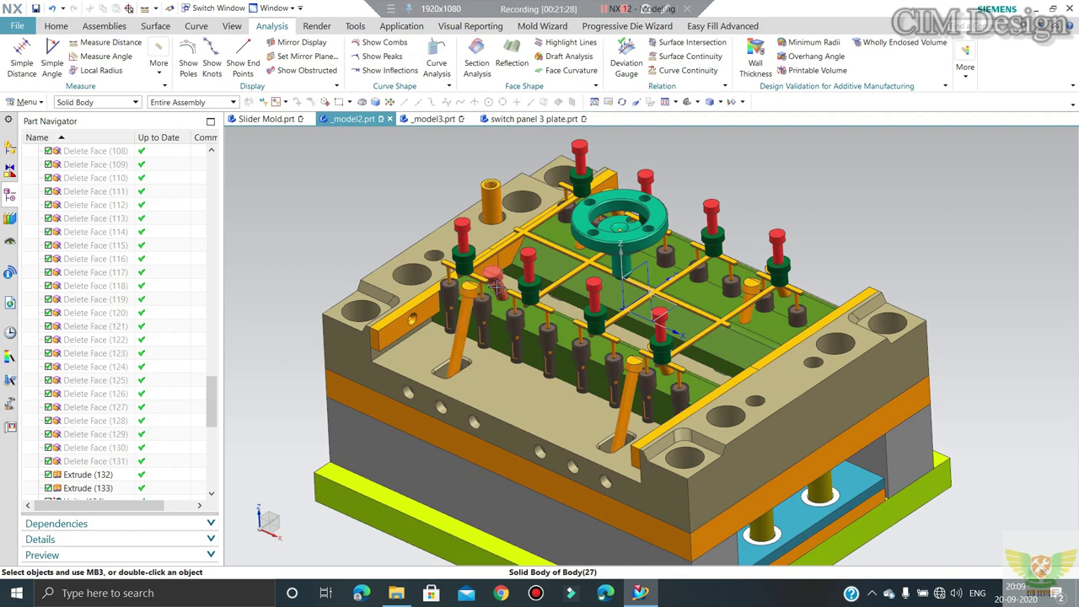
{"action": "middle_click_drag", "start_coordinate": [470, 291], "coordinate": [561, 97]}
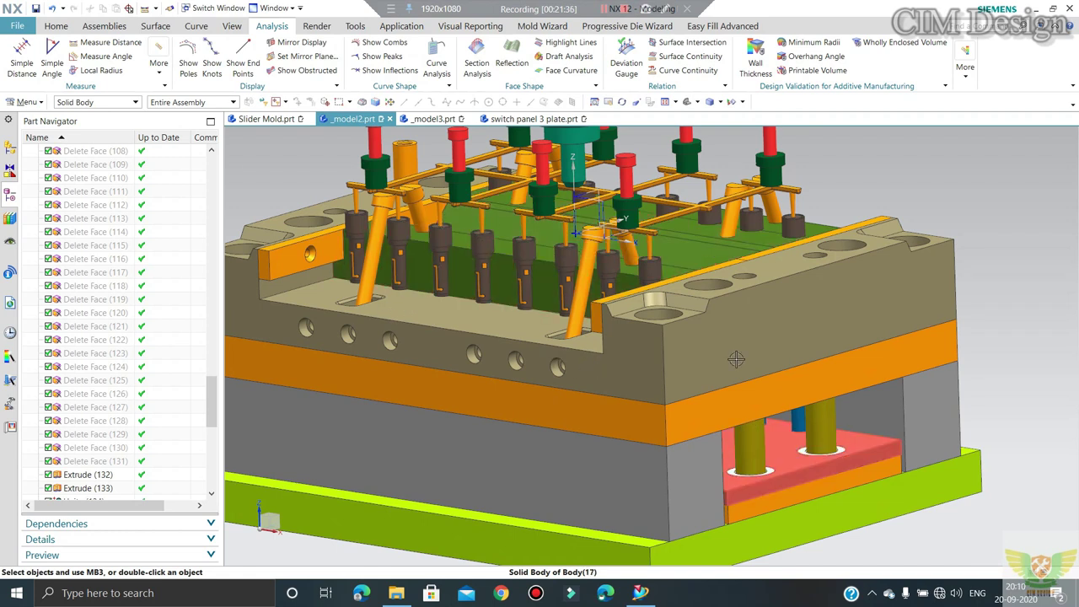
{"action": "middle_click_drag", "start_coordinate": [500, 232], "coordinate": [439, 272]}
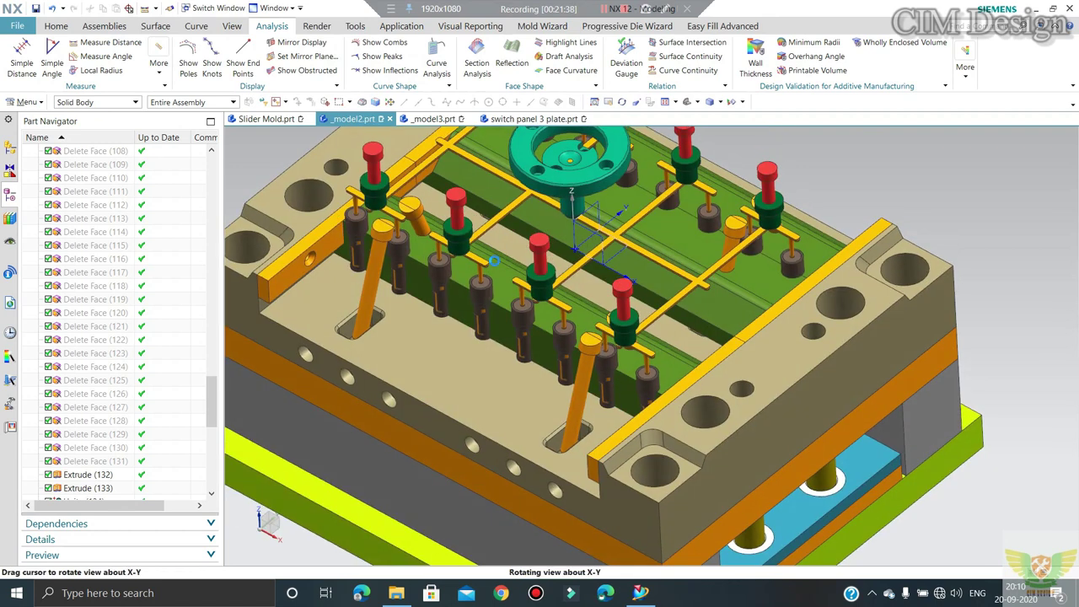
{"action": "scroll", "coordinate": [439, 273], "scroll_direction": "up", "scroll_amount": 5}
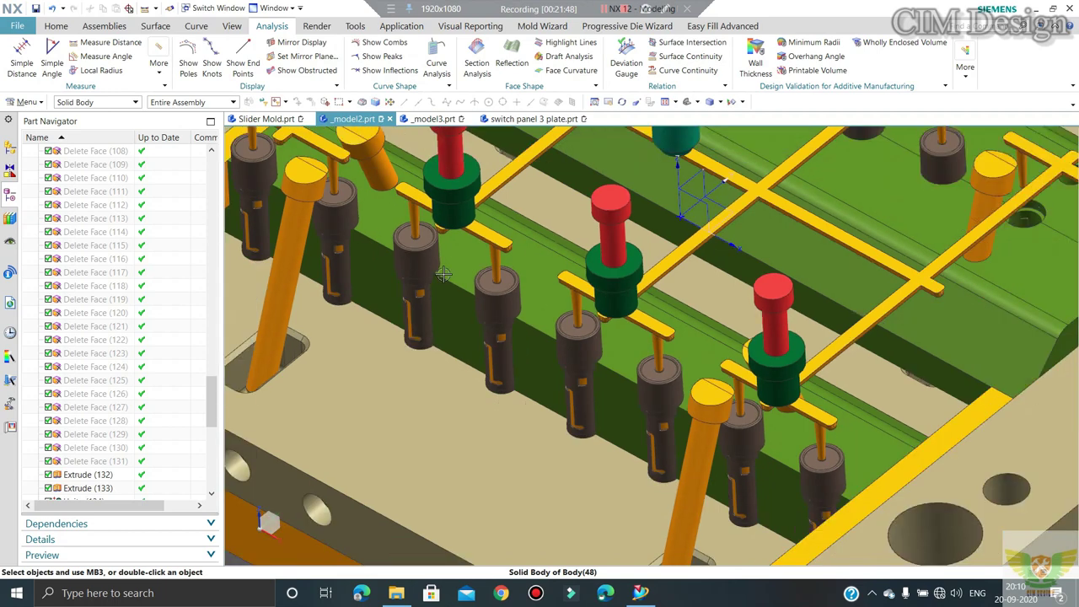
{"action": "scroll", "coordinate": [447, 354], "scroll_direction": "down", "scroll_amount": 3}
{"action": "scroll", "coordinate": [489, 333], "scroll_direction": "down", "scroll_amount": 3}
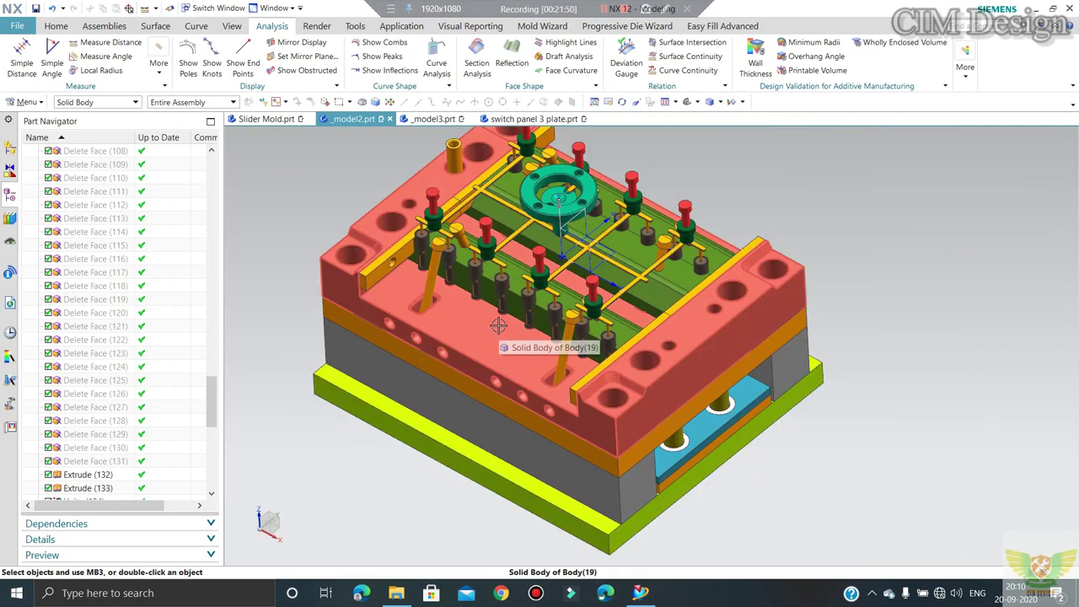
{"action": "middle_click_drag", "start_coordinate": [497, 326], "coordinate": [490, 224]}
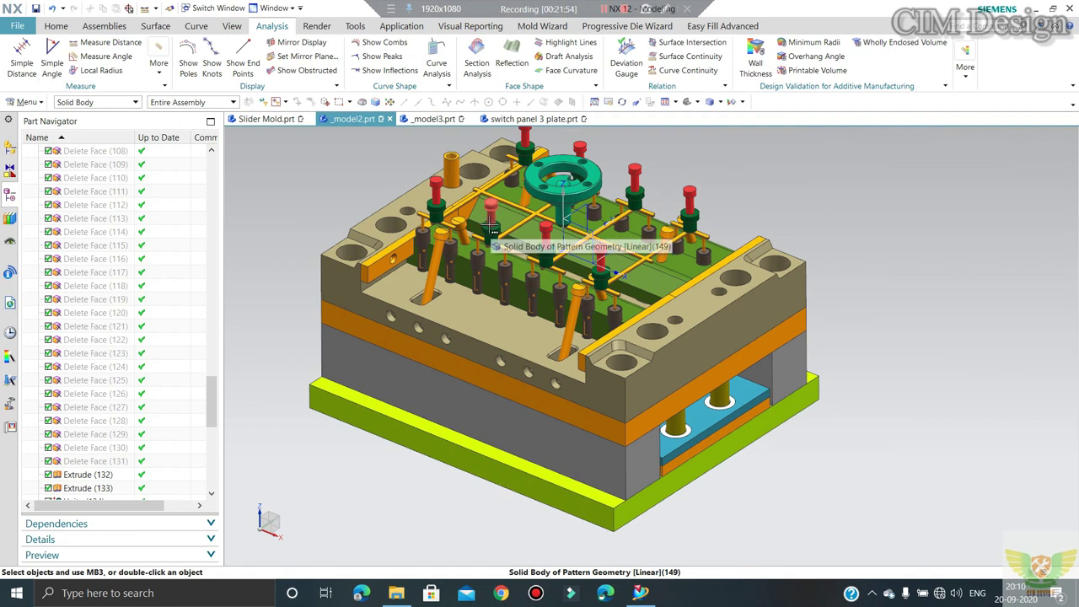
{"action": "scroll", "coordinate": [767, 202], "scroll_direction": "down", "scroll_amount": 1}
{"action": "scroll", "coordinate": [788, 240], "scroll_direction": "down", "scroll_amount": 2}
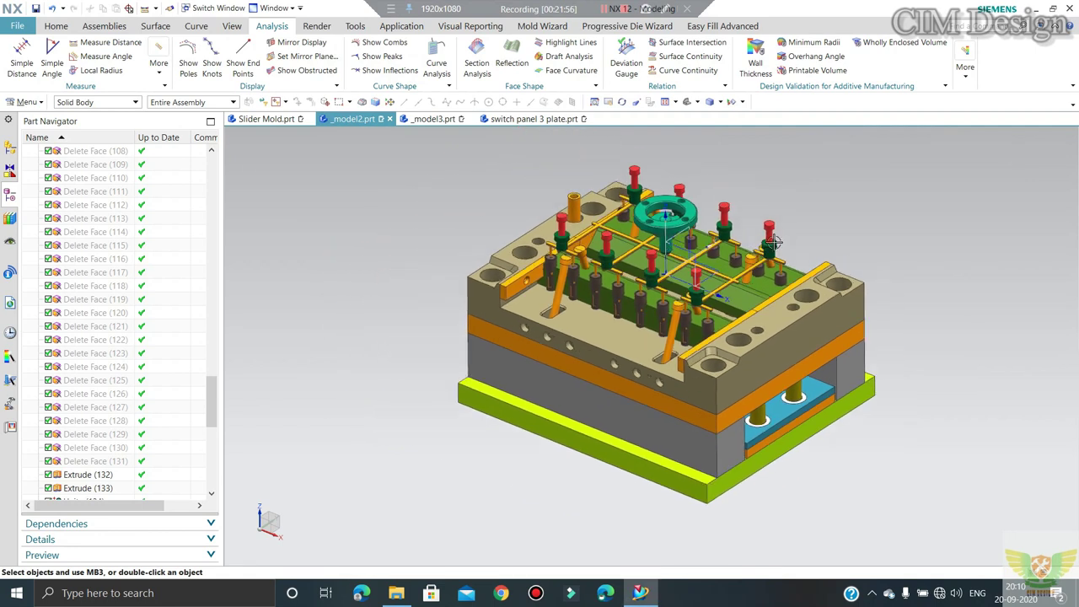
Step: Show all the hidden mold plates again via Ctrl+Shift+K
{"action": "key", "text": "ctrl+shift+k"}
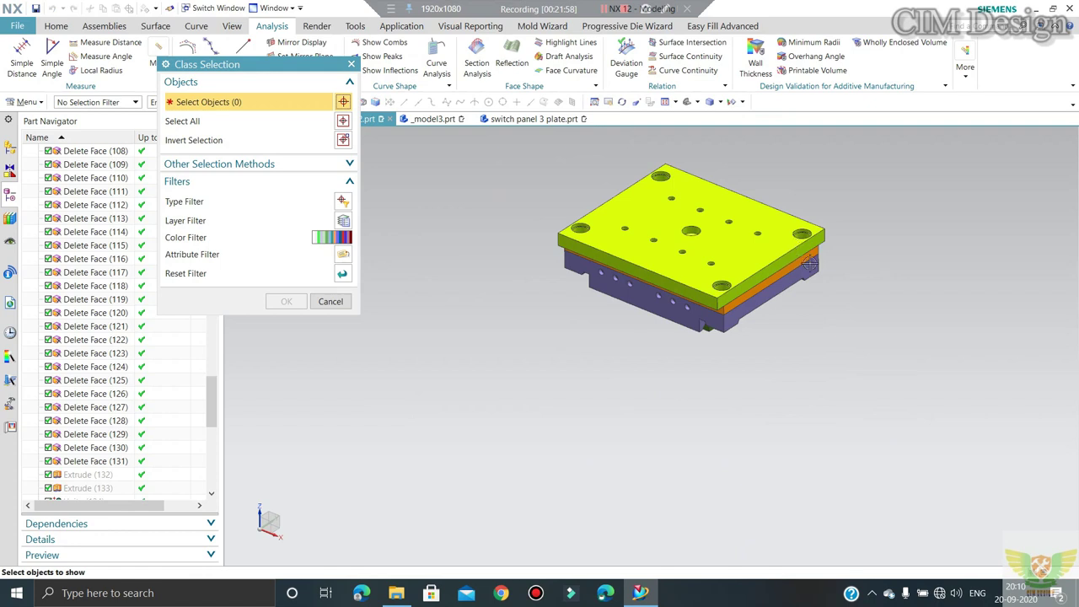
{"action": "left_click_drag", "start_coordinate": [876, 140], "coordinate": [494, 397]}
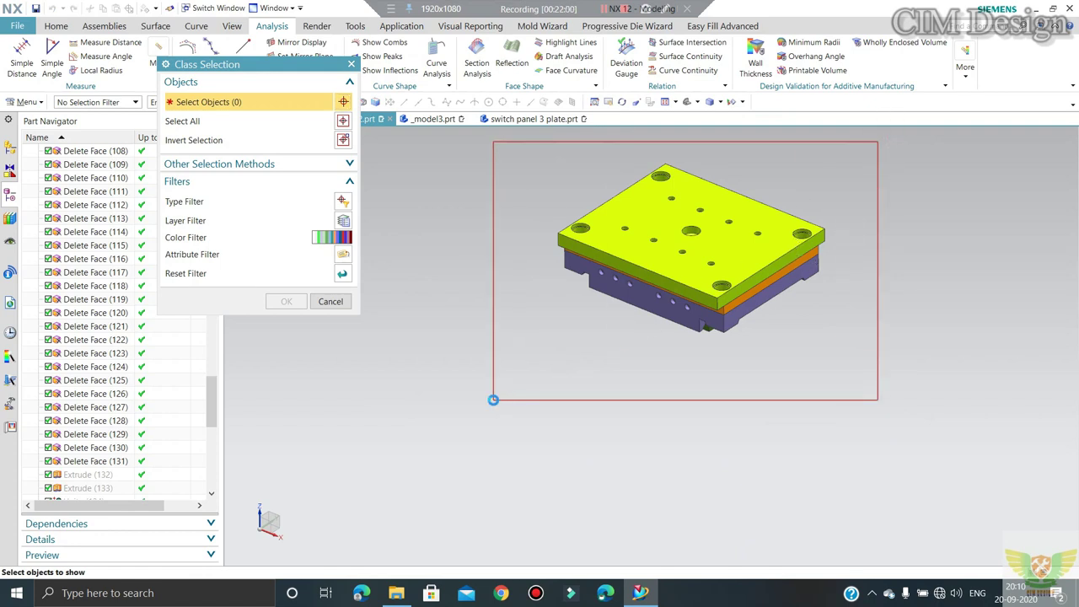
{"action": "middle_click", "coordinate": [506, 371]}
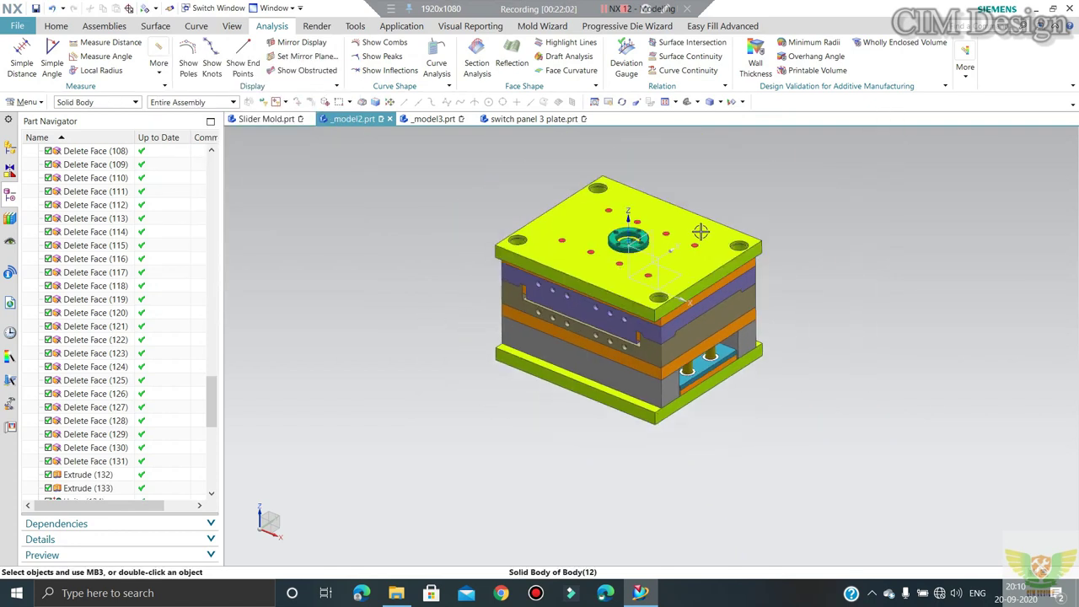
{"action": "scroll", "coordinate": [701, 231], "scroll_direction": "up", "scroll_amount": 2}
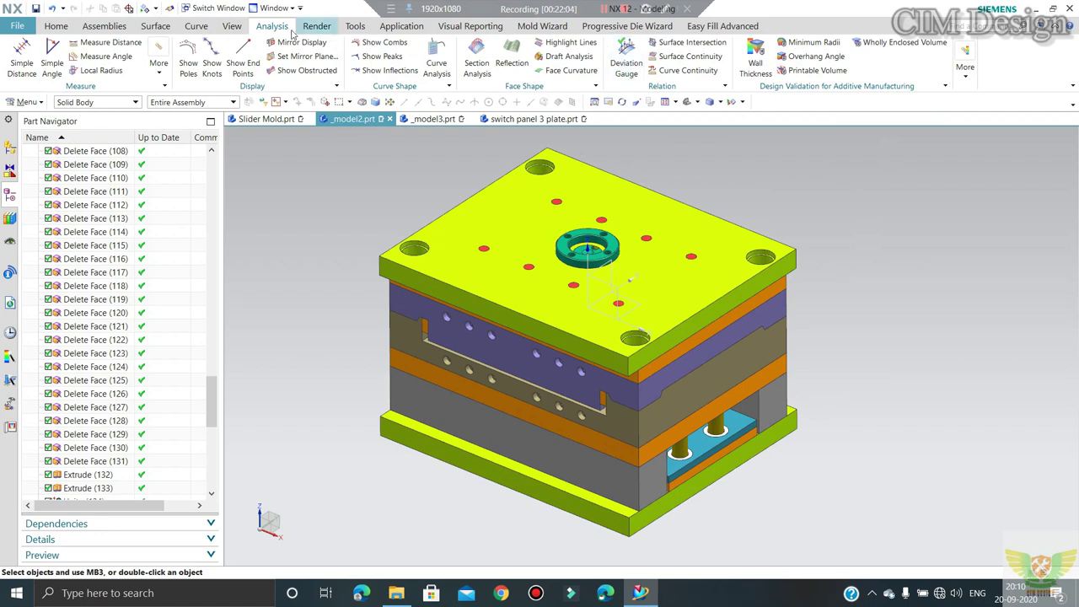
Step: Start a new sketch on the purple plate's front face
{"action": "left_click", "coordinate": [56, 25]}
{"action": "left_click", "coordinate": [20, 52]}
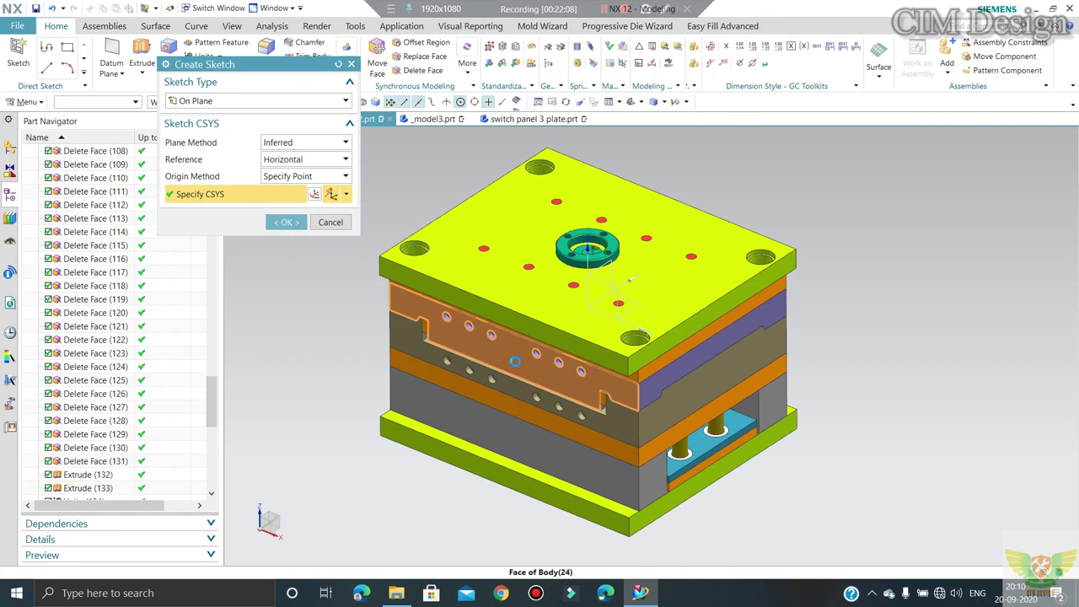
{"action": "left_click", "coordinate": [514, 361]}
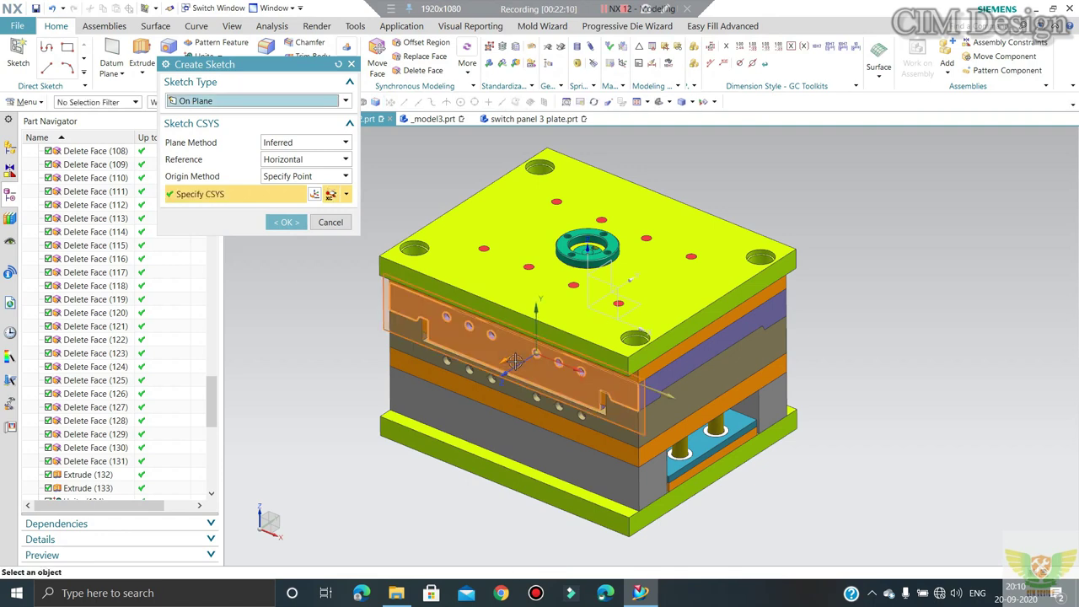
{"action": "left_click", "coordinate": [277, 224]}
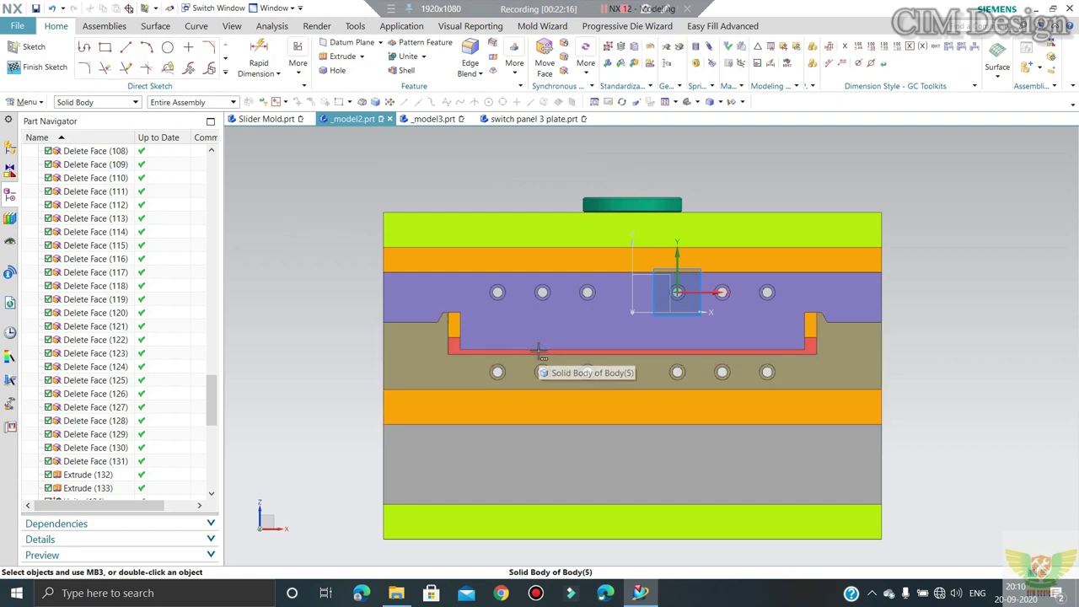
Step: Place the corner arc's radius and the slot's linear dimension, then finish the sketch
{"action": "scroll", "coordinate": [466, 239], "scroll_direction": "up", "scroll_amount": 2}
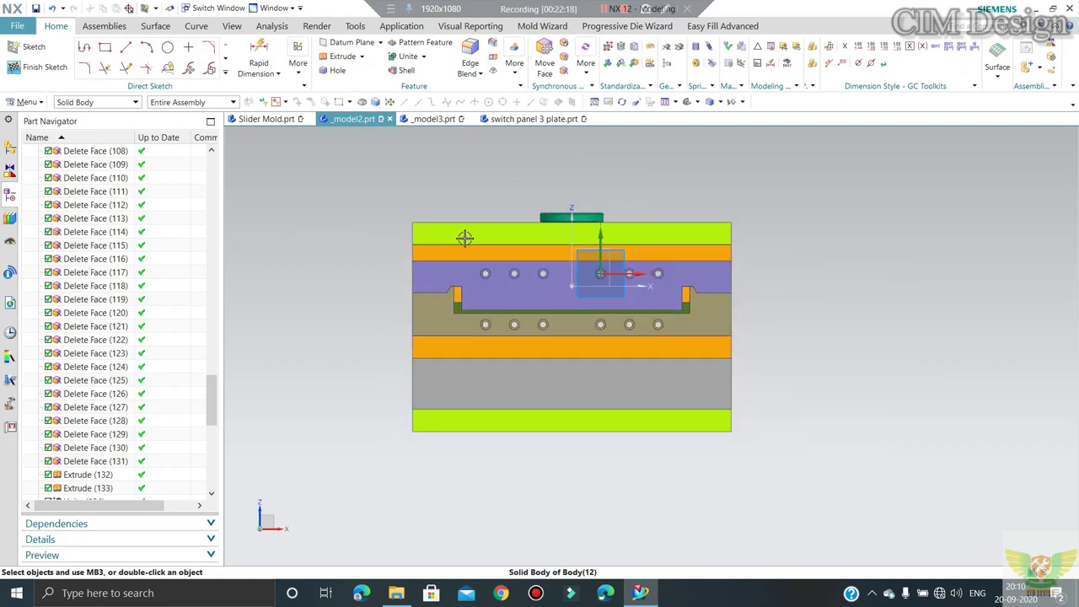
{"action": "scroll", "coordinate": [481, 380], "scroll_direction": "down", "scroll_amount": 2}
{"action": "scroll", "coordinate": [483, 379], "scroll_direction": "up", "scroll_amount": 2}
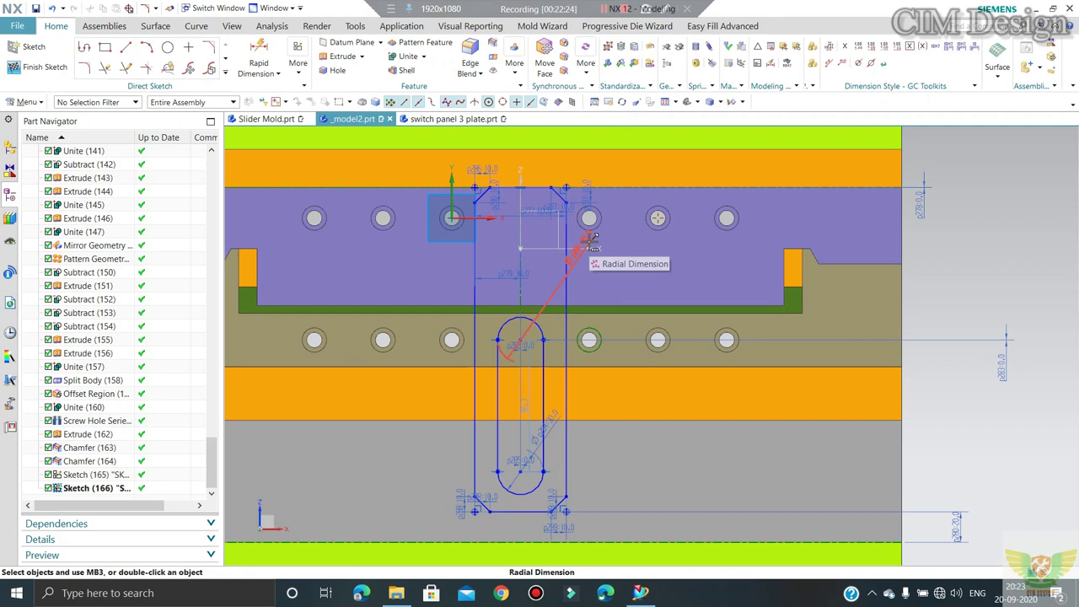
{"action": "left_click", "coordinate": [593, 242]}
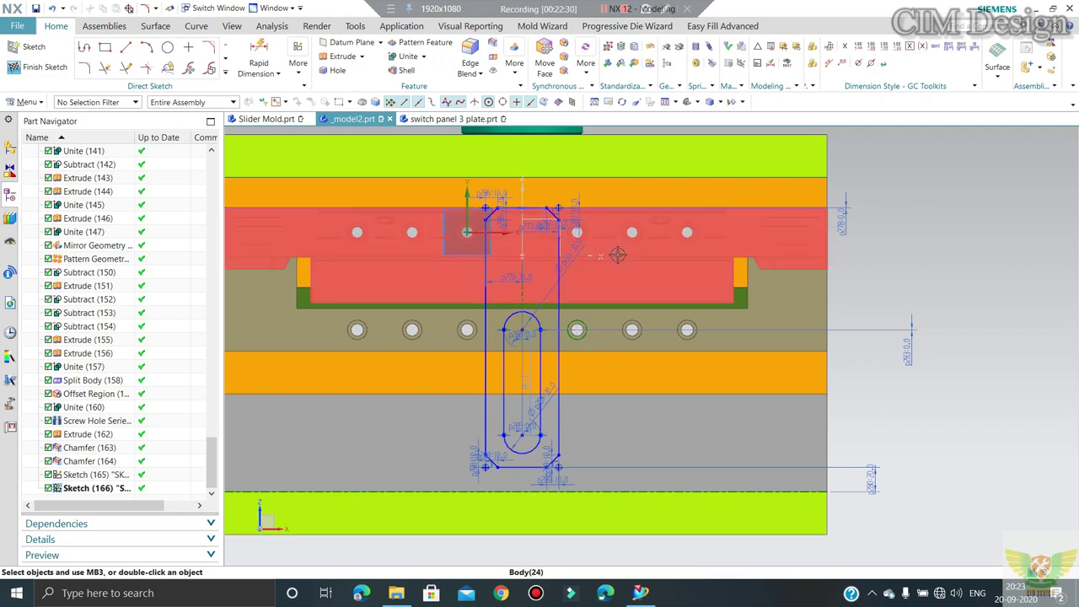
{"action": "scroll", "coordinate": [552, 353], "scroll_direction": "up", "scroll_amount": 2}
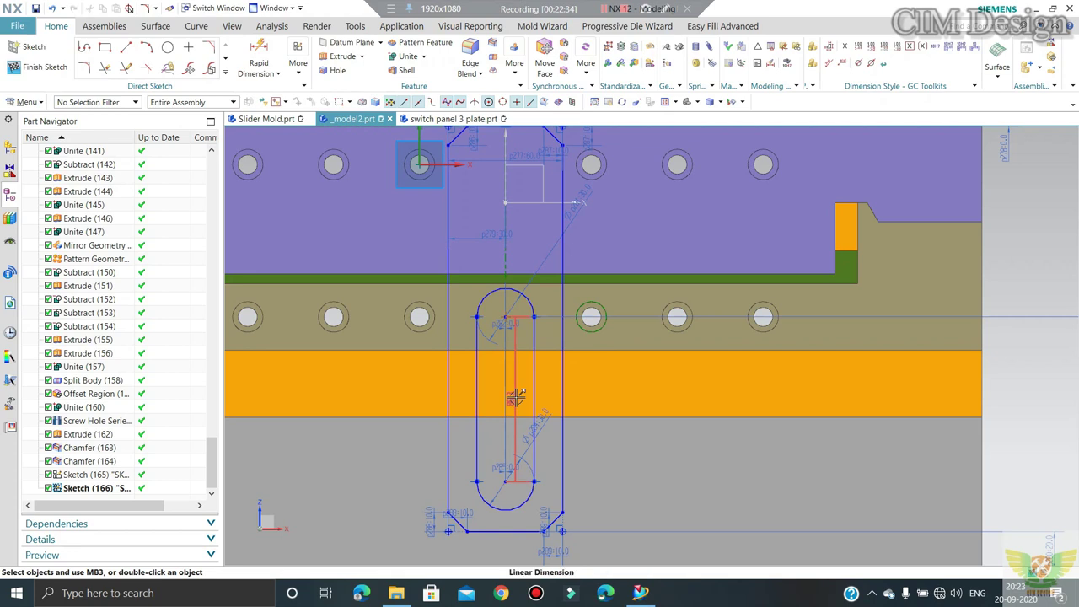
{"action": "left_click", "coordinate": [619, 399]}
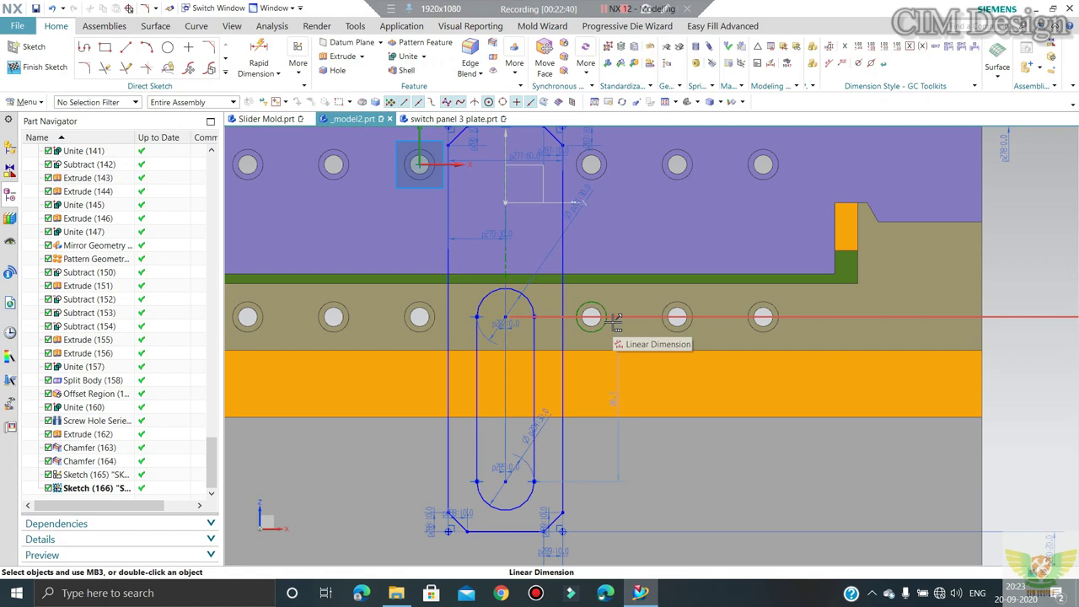
{"action": "scroll", "coordinate": [616, 320], "scroll_direction": "down", "scroll_amount": 3}
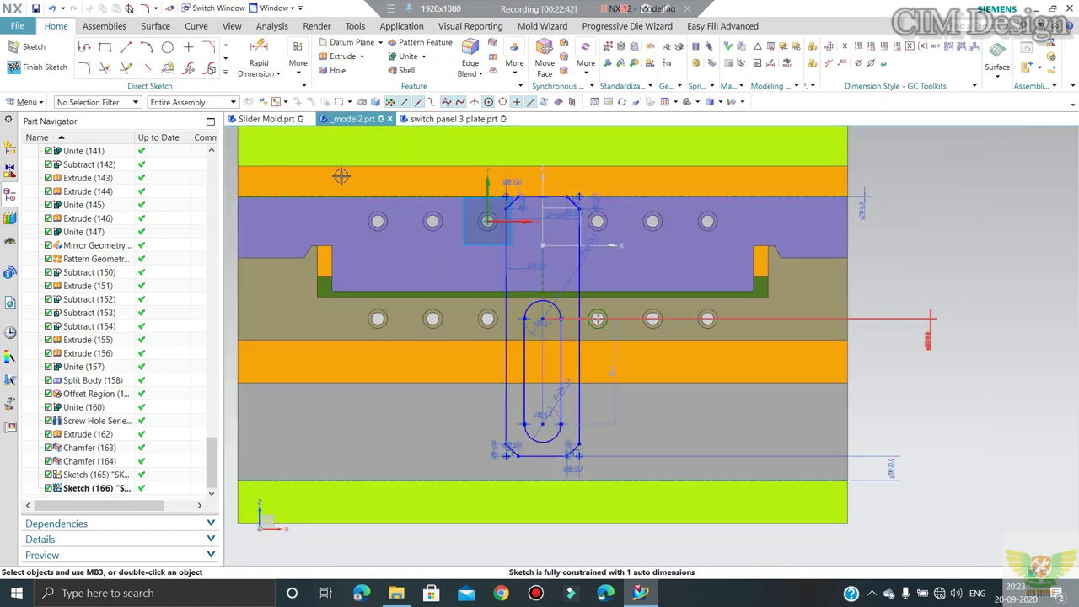
{"action": "left_click", "coordinate": [34, 68]}
Step: Select the slotted outline as the extrude section using the Connected Curves filter
{"action": "middle_click_drag", "start_coordinate": [506, 338], "coordinate": [463, 271]}
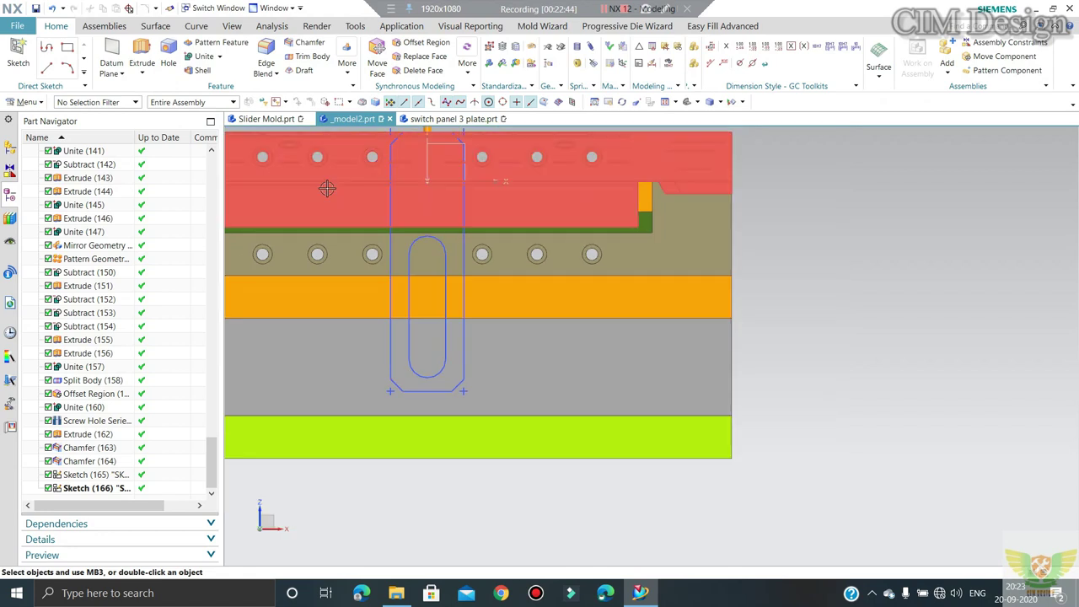
{"action": "left_click", "coordinate": [142, 59]}
{"action": "left_click", "coordinate": [435, 102]}
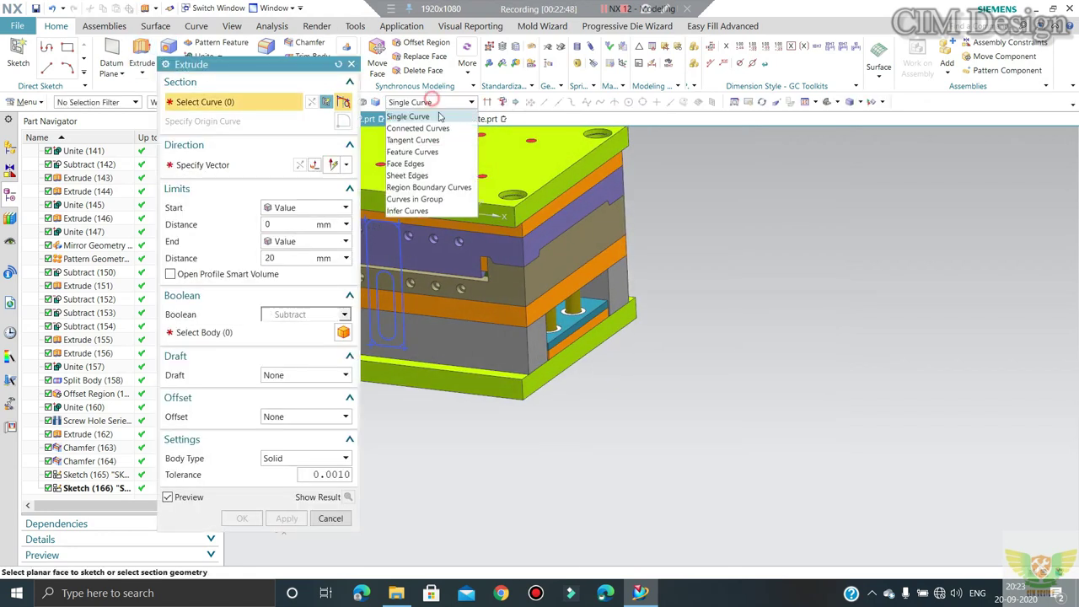
{"action": "left_click", "coordinate": [443, 187]}
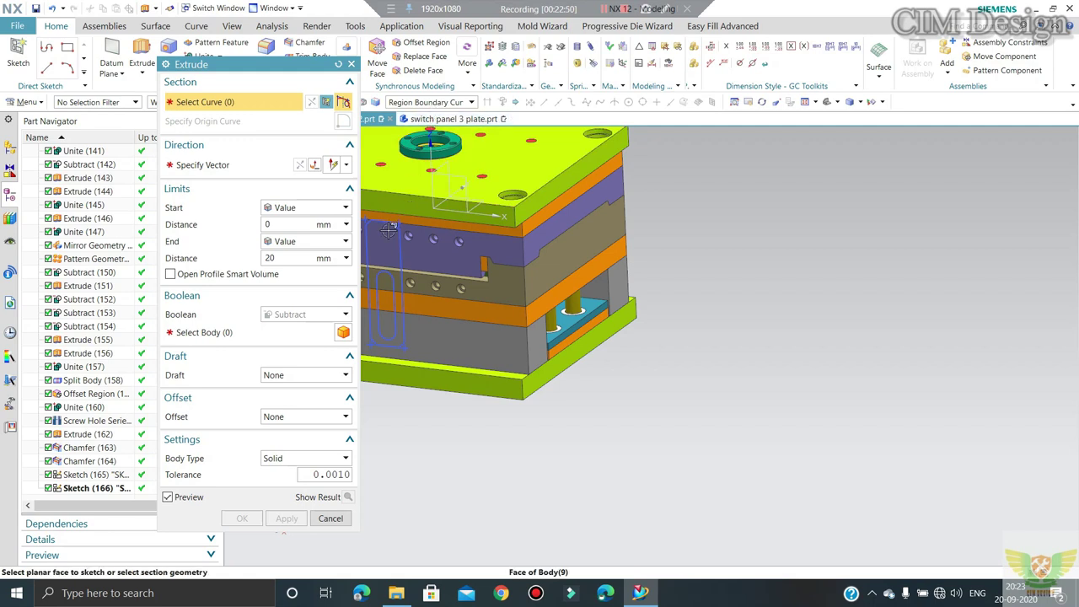
{"action": "middle_click_drag", "start_coordinate": [388, 232], "coordinate": [426, 160]}
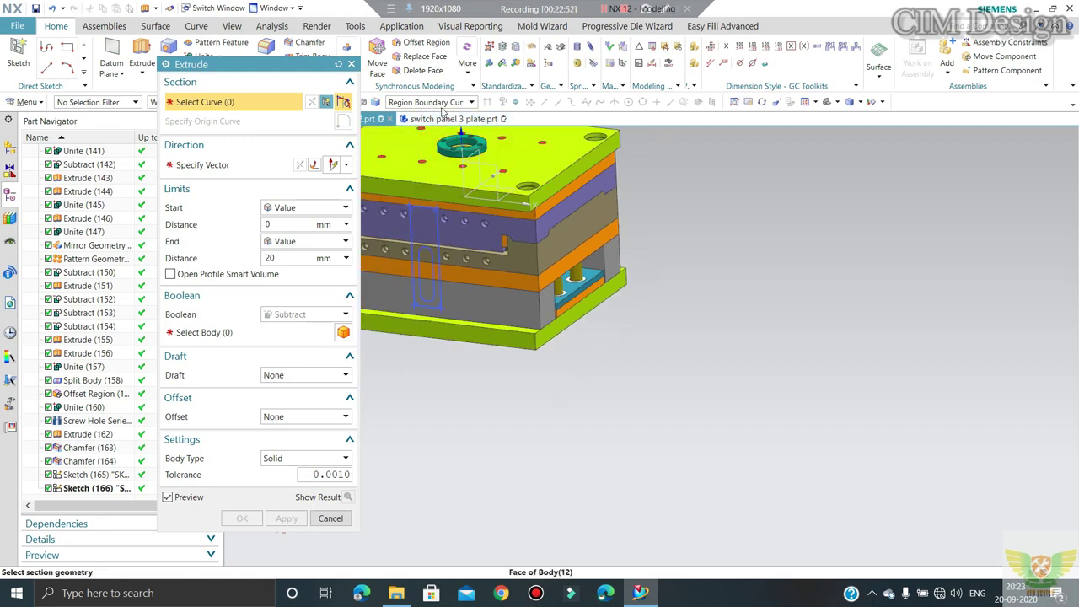
{"action": "left_click", "coordinate": [440, 103]}
{"action": "left_click", "coordinate": [413, 126]}
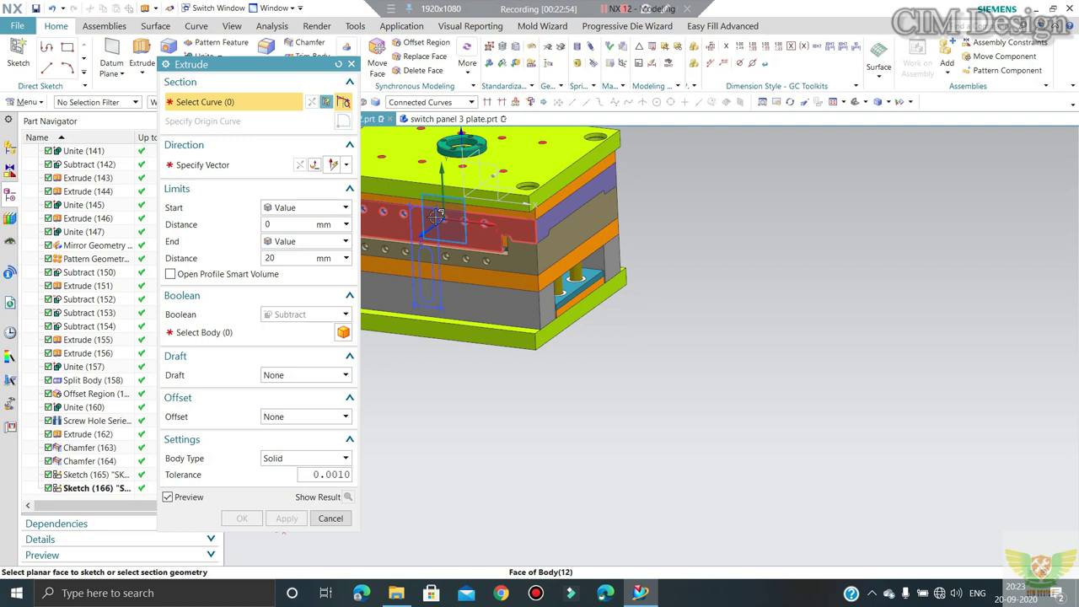
{"action": "left_click", "coordinate": [438, 225]}
Step: Extrude it 15 mm as a separate new body with Boolean set to None
{"action": "scroll", "coordinate": [426, 286], "scroll_direction": "up", "scroll_amount": 3}
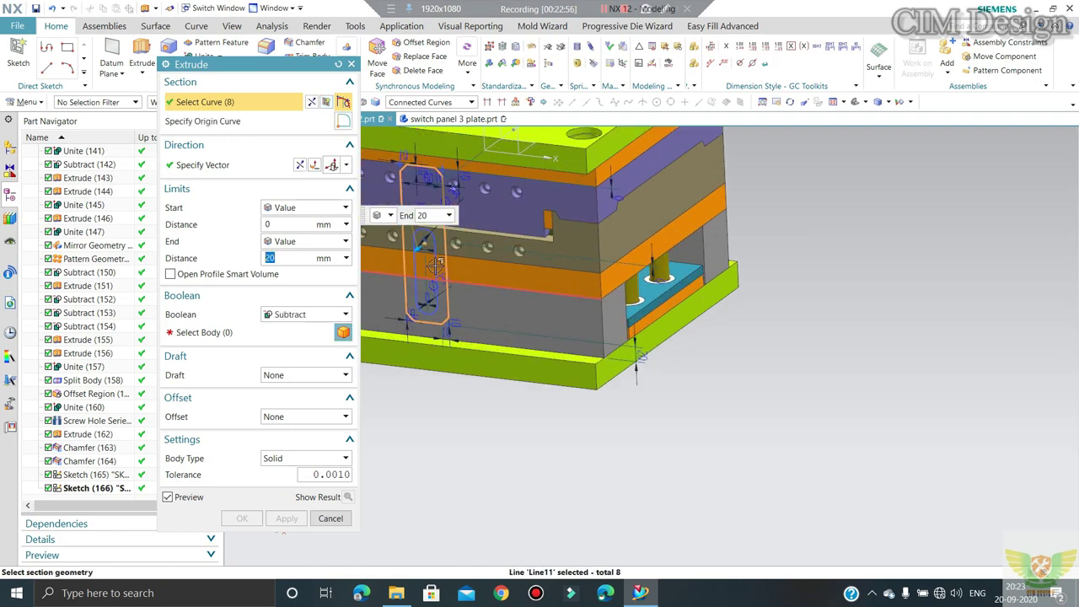
{"action": "left_click", "coordinate": [296, 314]}
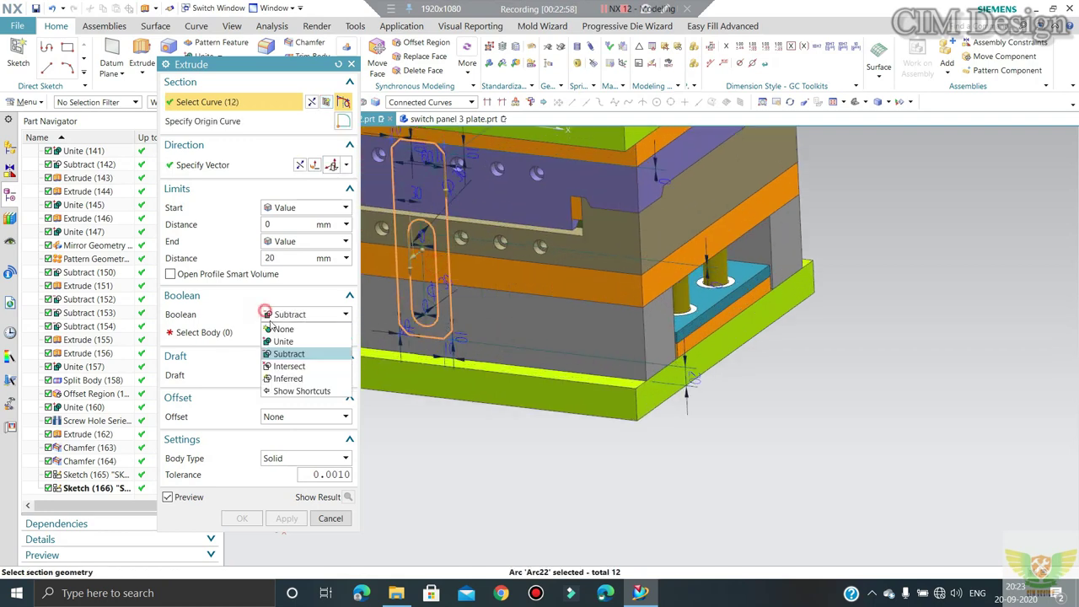
{"action": "left_click", "coordinate": [278, 321]}
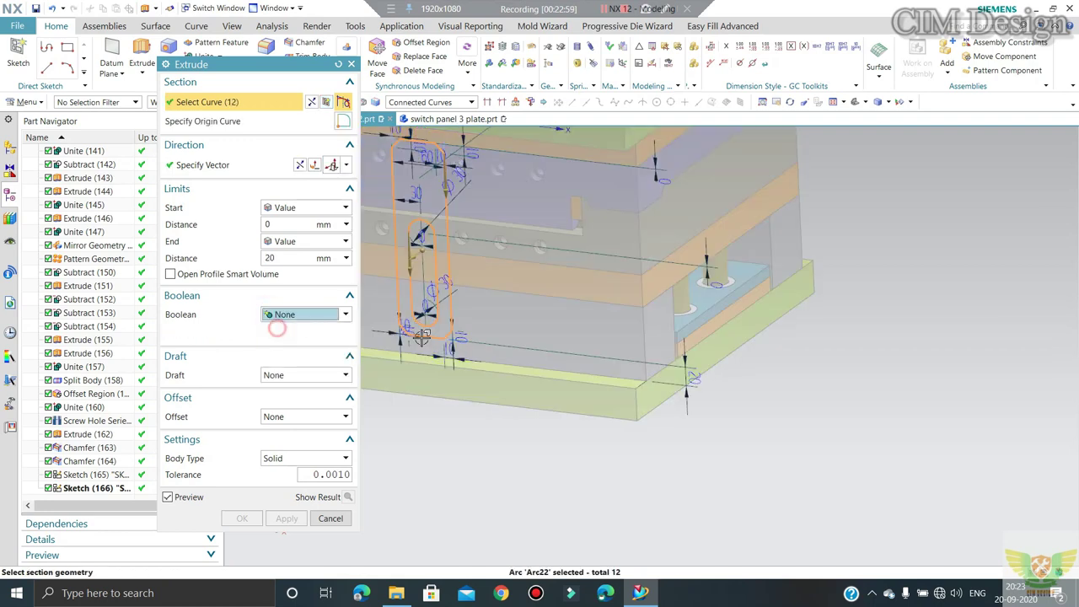
{"action": "left_click", "coordinate": [291, 258]}
{"action": "type", "text": "5"}
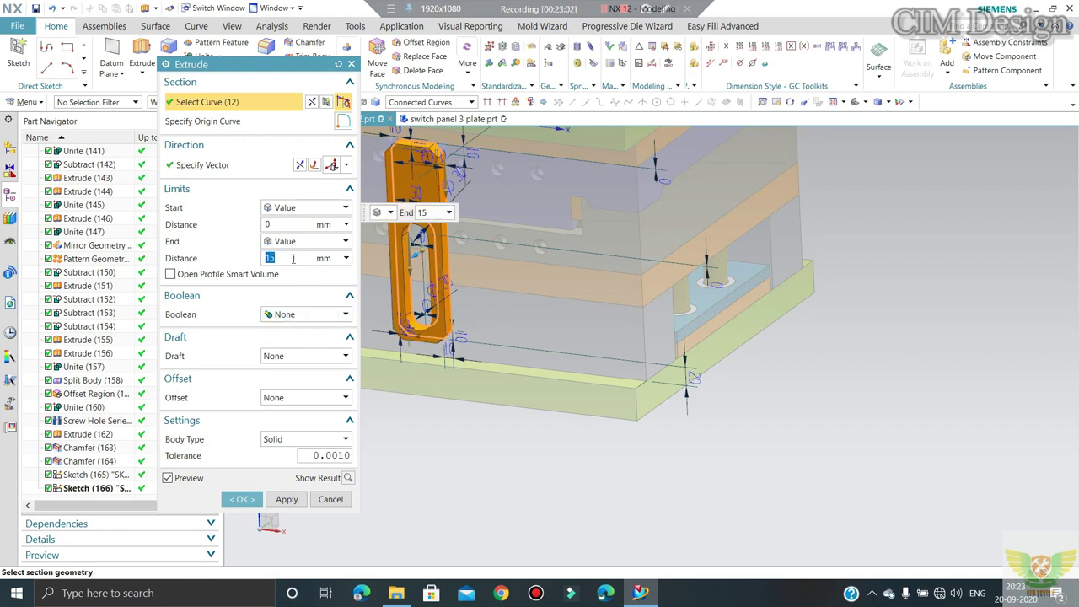
{"action": "left_click", "coordinate": [241, 500]}
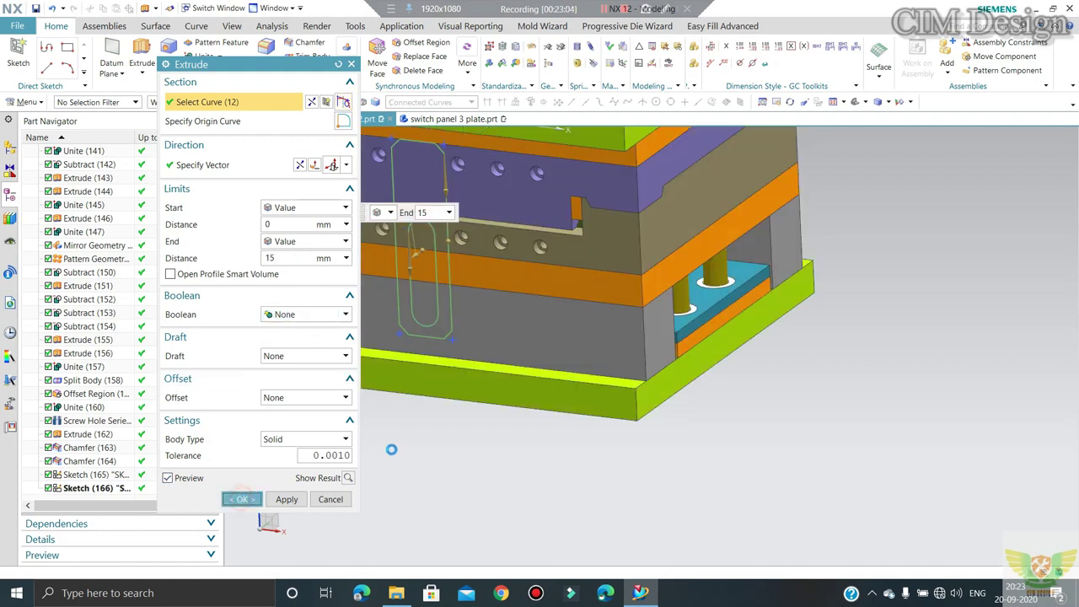
{"action": "scroll", "coordinate": [478, 358], "scroll_direction": "down", "scroll_amount": 3}
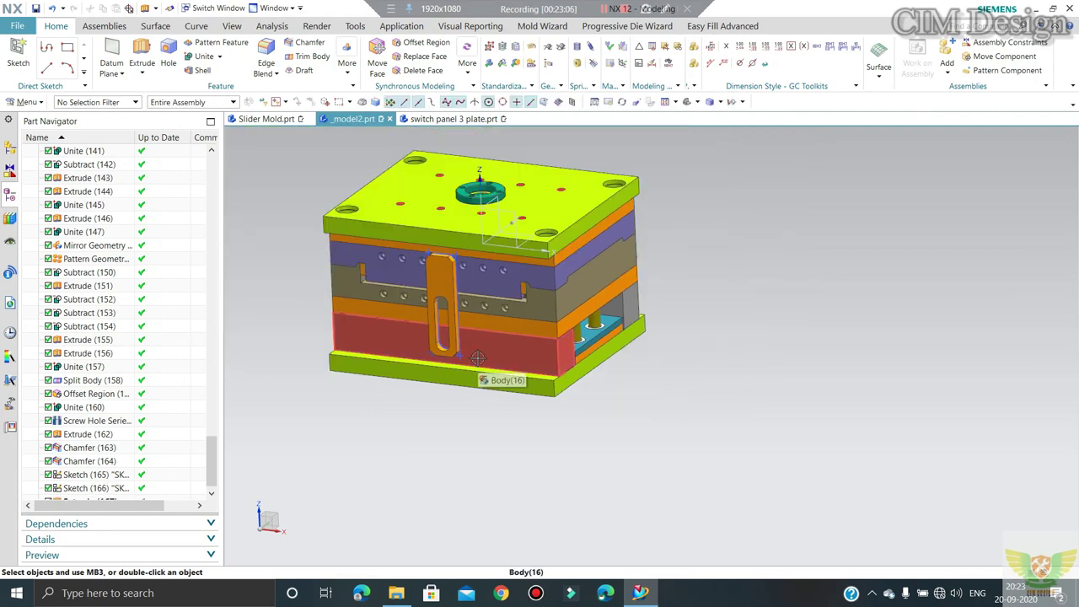
Step: Move the slot sketch to layer 100 through Edit Object Display (Ctrl+J)
{"action": "key", "text": "ctrl+j"}
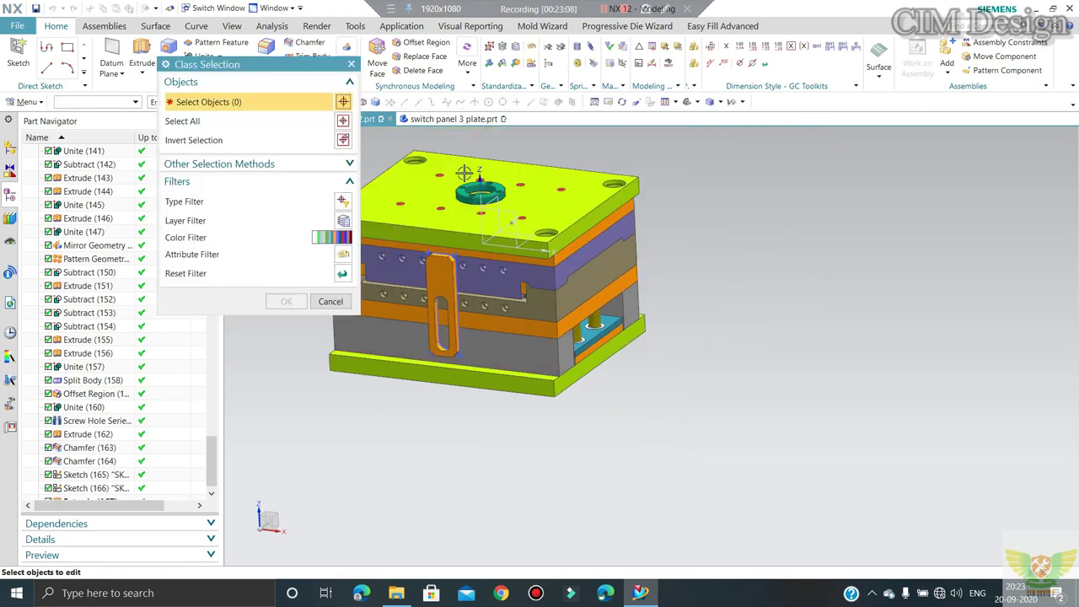
{"action": "scroll", "coordinate": [454, 299], "scroll_direction": "up", "scroll_amount": 3}
{"action": "left_click", "coordinate": [454, 300]}
{"action": "left_click", "coordinate": [286, 301]}
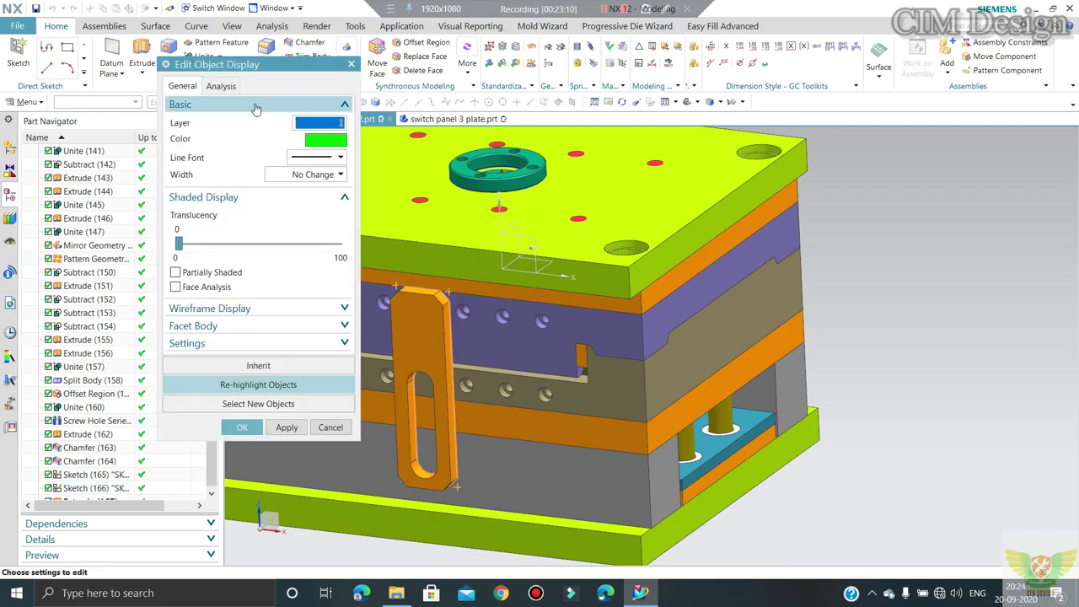
{"action": "key", "text": "Return"}
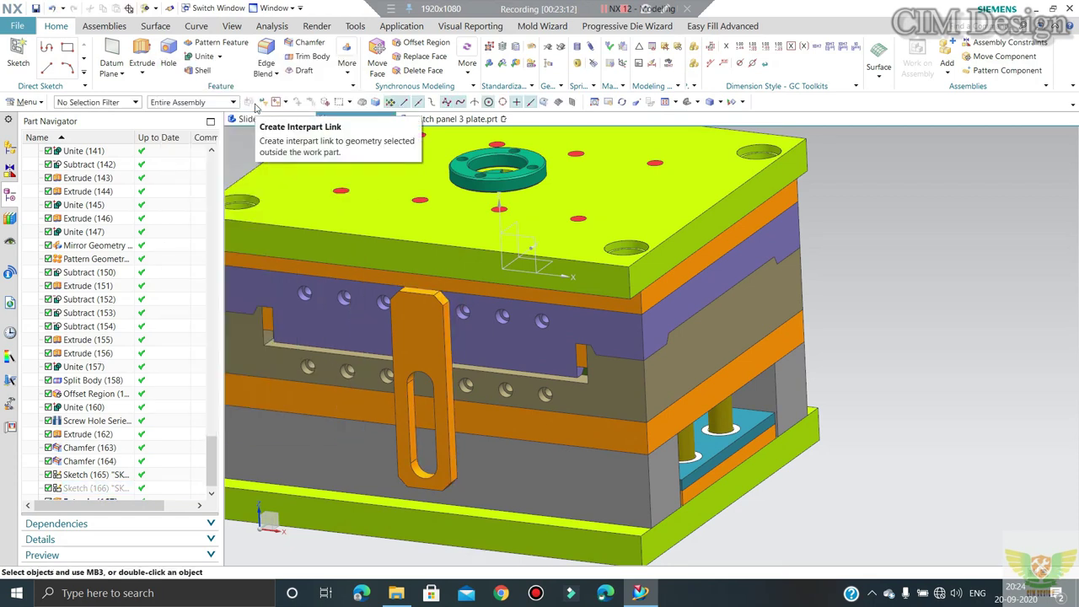
Step: Fit the whole mould and snap to the front view
{"action": "key", "text": "Home"}
{"action": "middle_click_drag", "start_coordinate": [436, 354], "coordinate": [489, 298]}
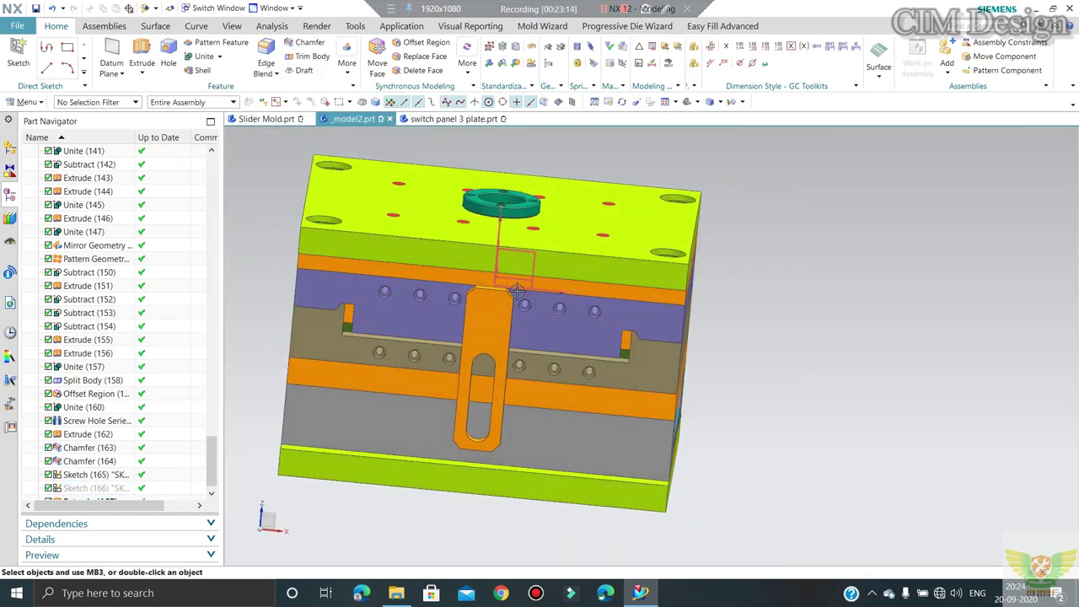
{"action": "key", "text": "F8"}
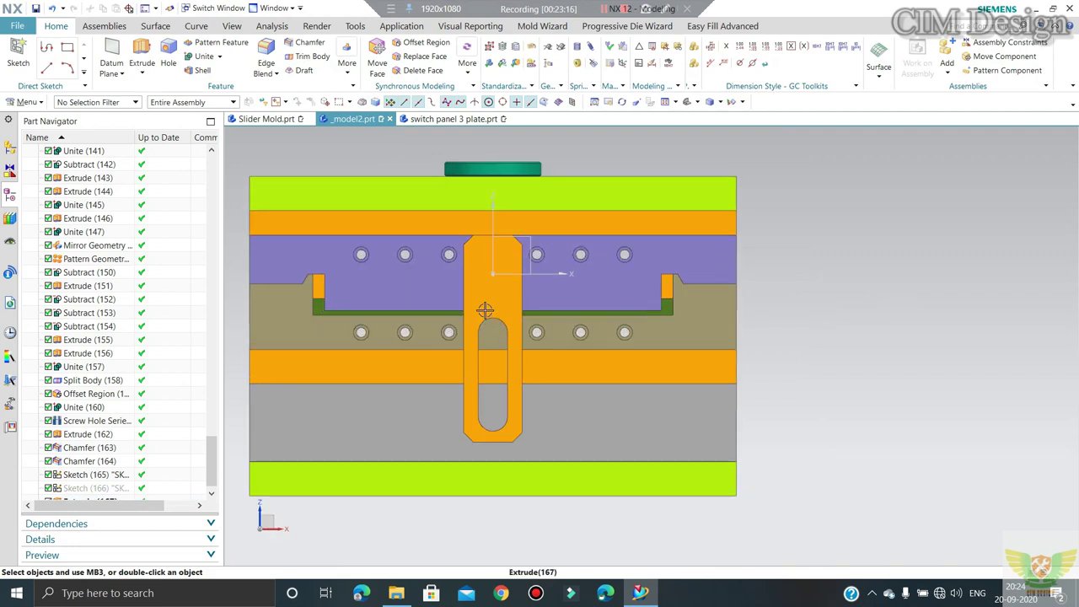
{"action": "scroll", "coordinate": [484, 308], "scroll_direction": "up", "scroll_amount": 4}
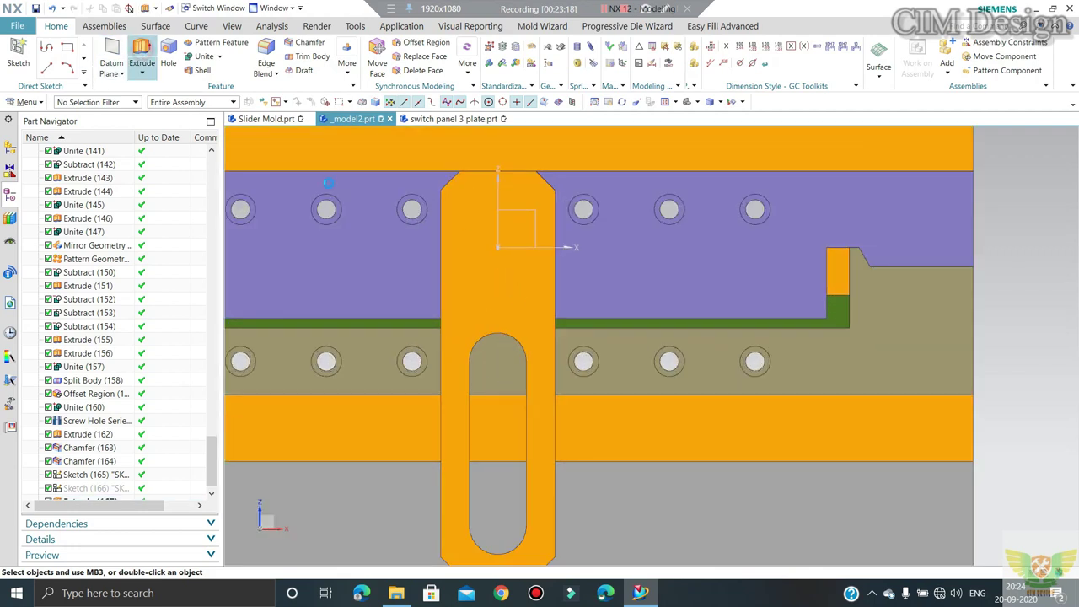
Step: Open an Extrude section sketch on the orange plate's face and place a circle's centre near its top end
{"action": "key", "text": "x"}
{"action": "left_click", "coordinate": [497, 357]}
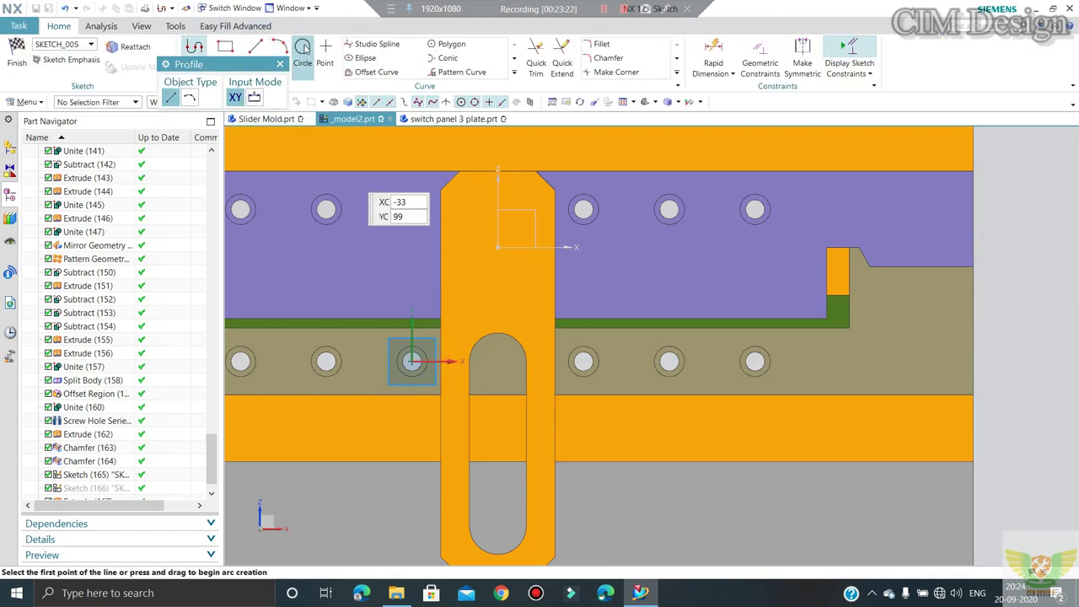
{"action": "left_click", "coordinate": [302, 46]}
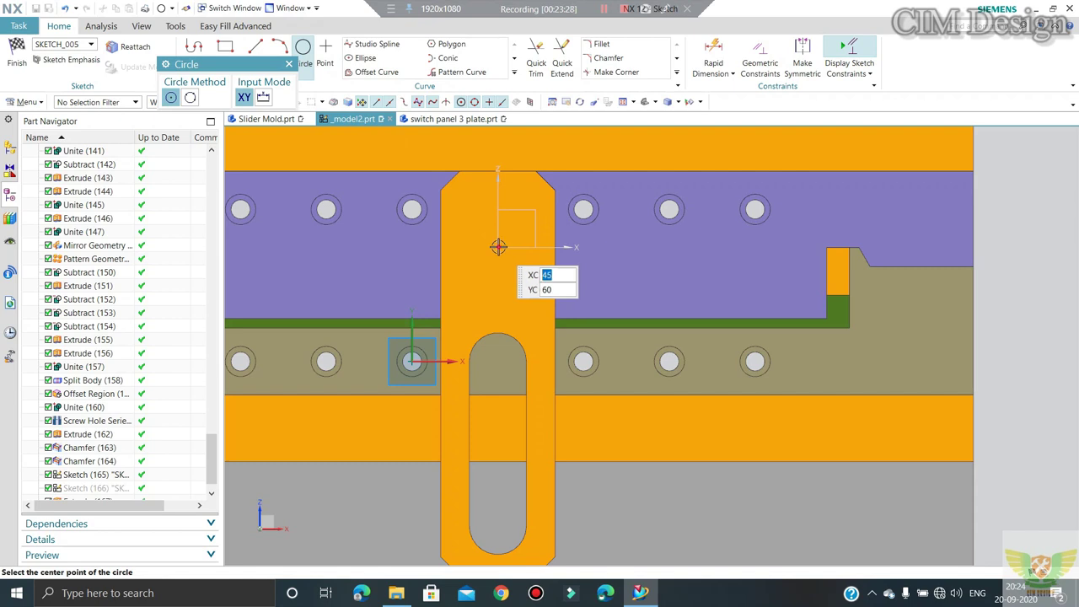
{"action": "left_click", "coordinate": [499, 246]}
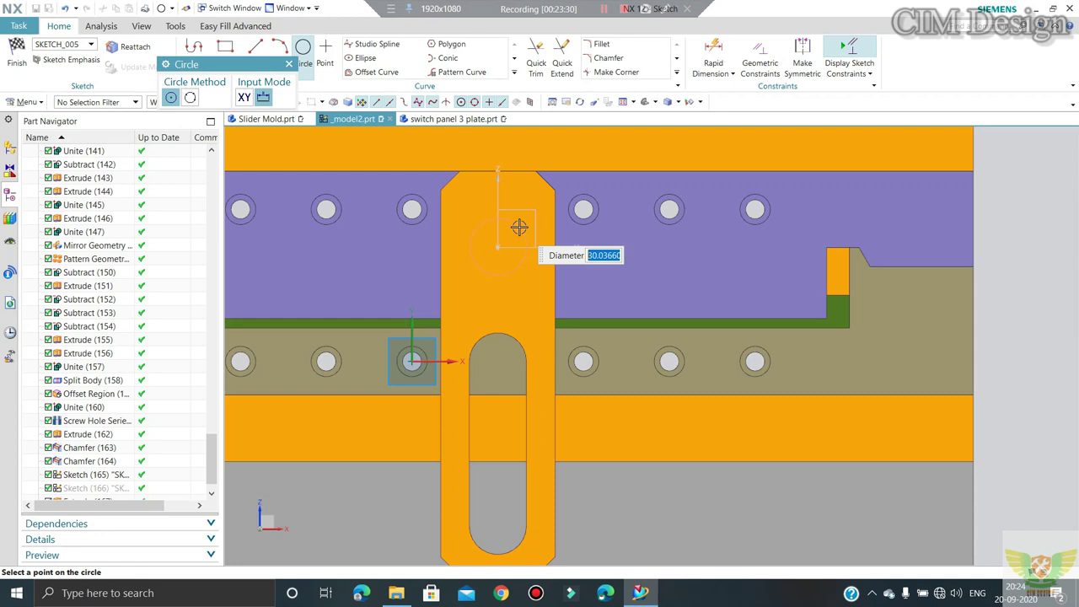
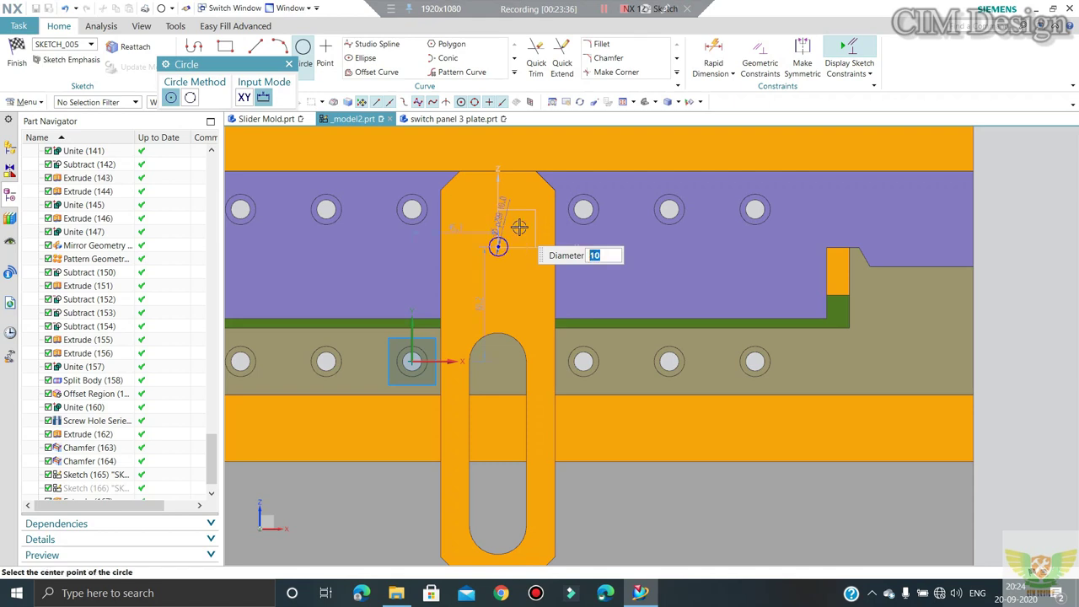
Step: Change the upper circle's diameter dimension to 12 mm
{"action": "key", "text": "Escape"}
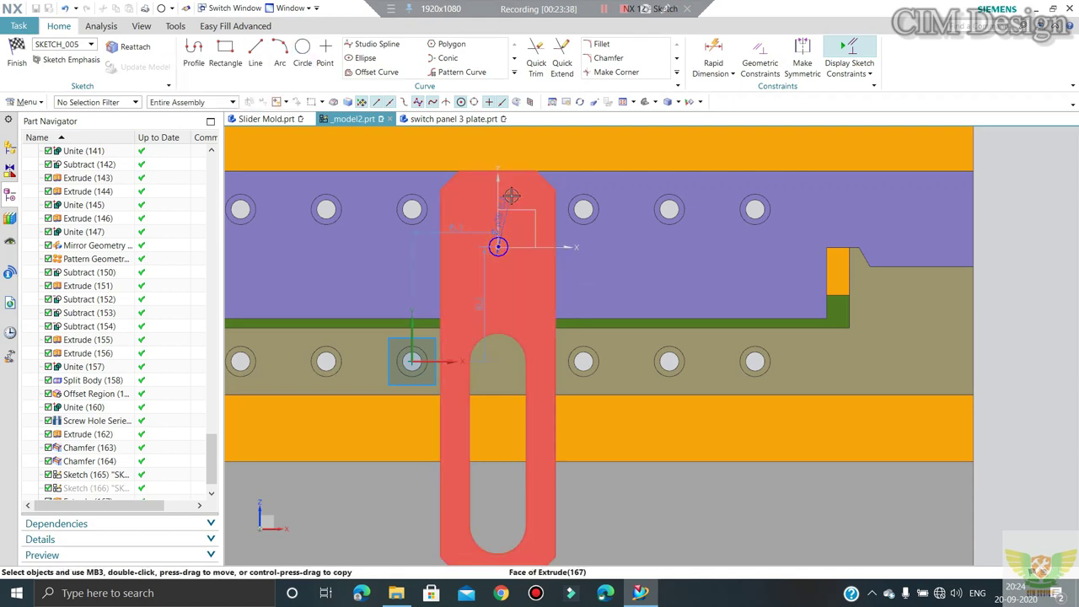
{"action": "double_click", "coordinate": [502, 204]}
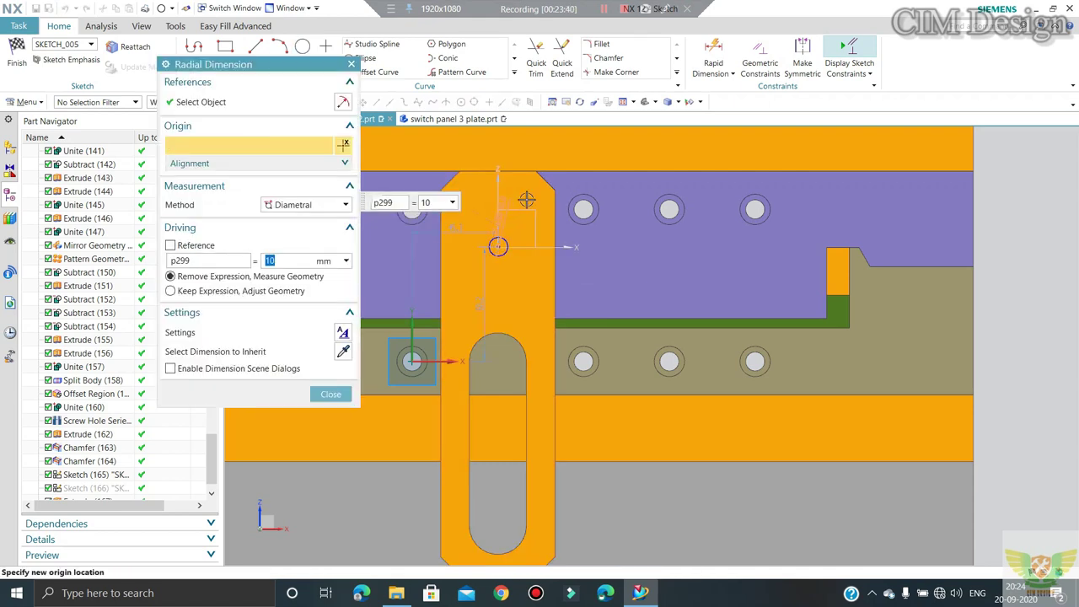
{"action": "type", "text": "12"}
{"action": "key", "text": "Return"}
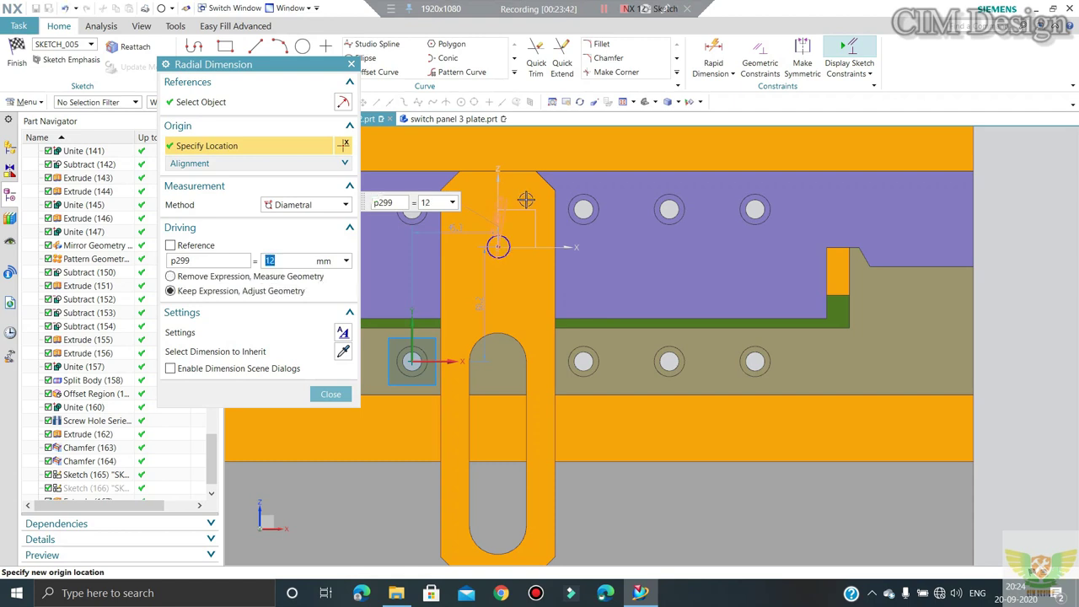
{"action": "middle_click", "coordinate": [525, 199]}
{"action": "scroll", "coordinate": [498, 253], "scroll_direction": "up", "scroll_amount": 3}
{"action": "scroll", "coordinate": [497, 253], "scroll_direction": "up", "scroll_amount": 2}
{"action": "scroll", "coordinate": [498, 253], "scroll_direction": "up", "scroll_amount": 1}
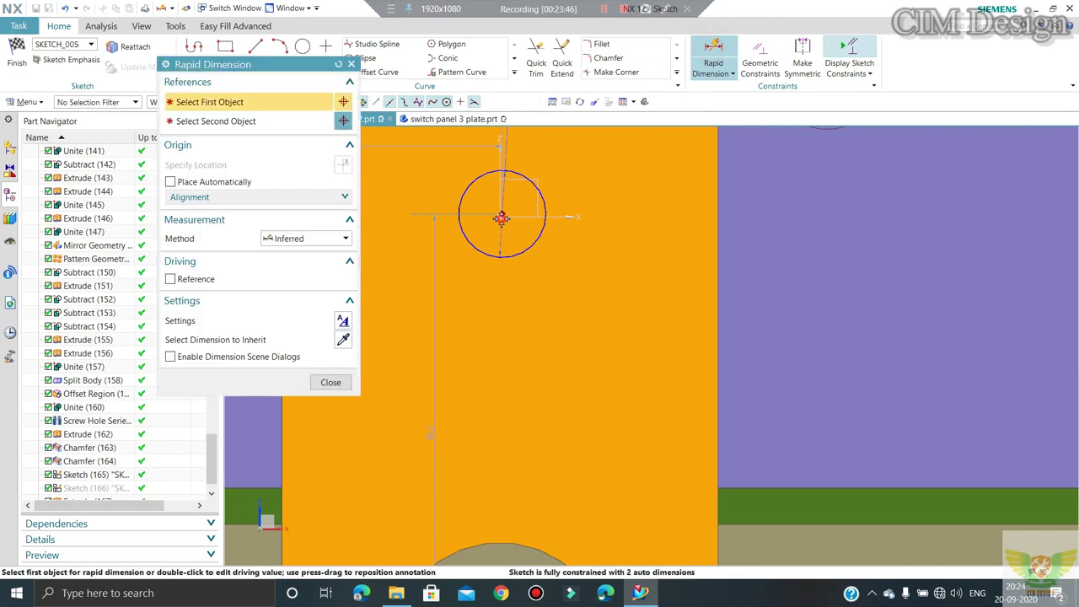
Step: Dimension the 12 mm circle's centre to the sketch axes so it is fully located
{"action": "left_click", "coordinate": [496, 179]}
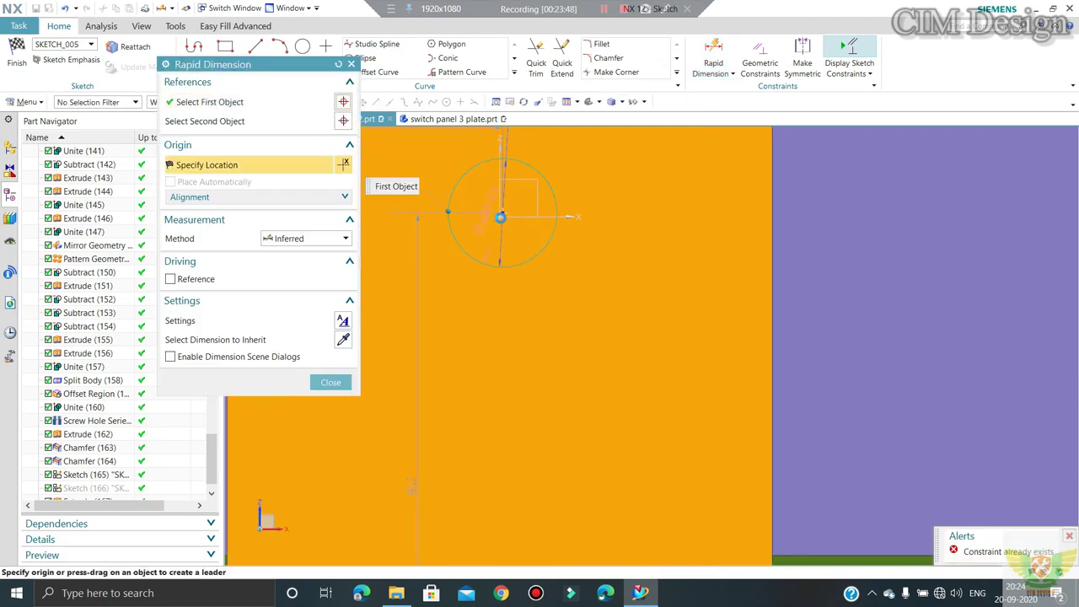
{"action": "scroll", "coordinate": [502, 219], "scroll_direction": "up", "scroll_amount": 5}
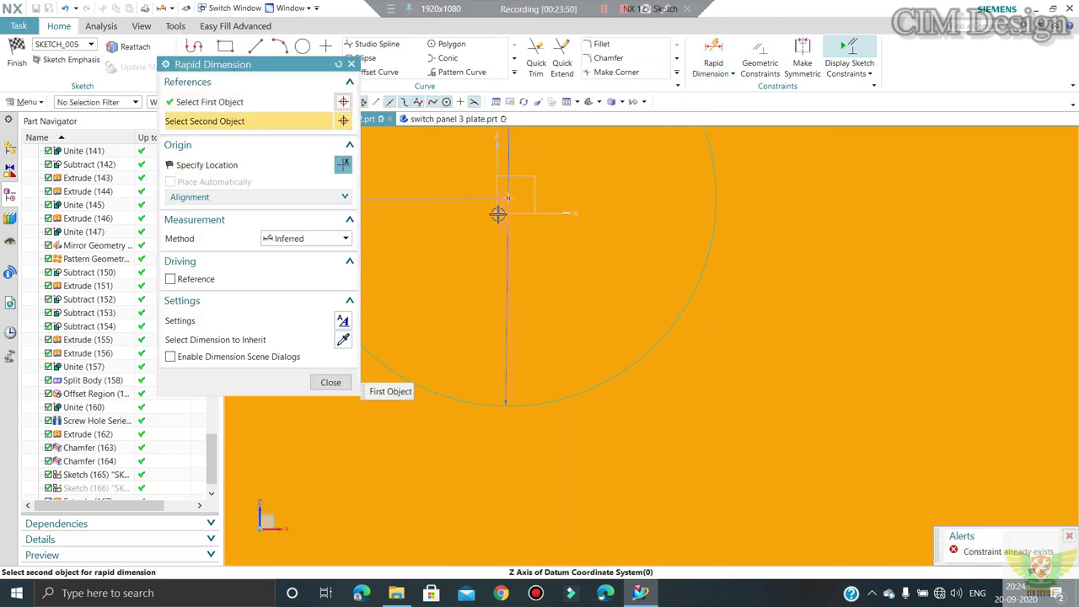
{"action": "left_click", "coordinate": [689, 215]}
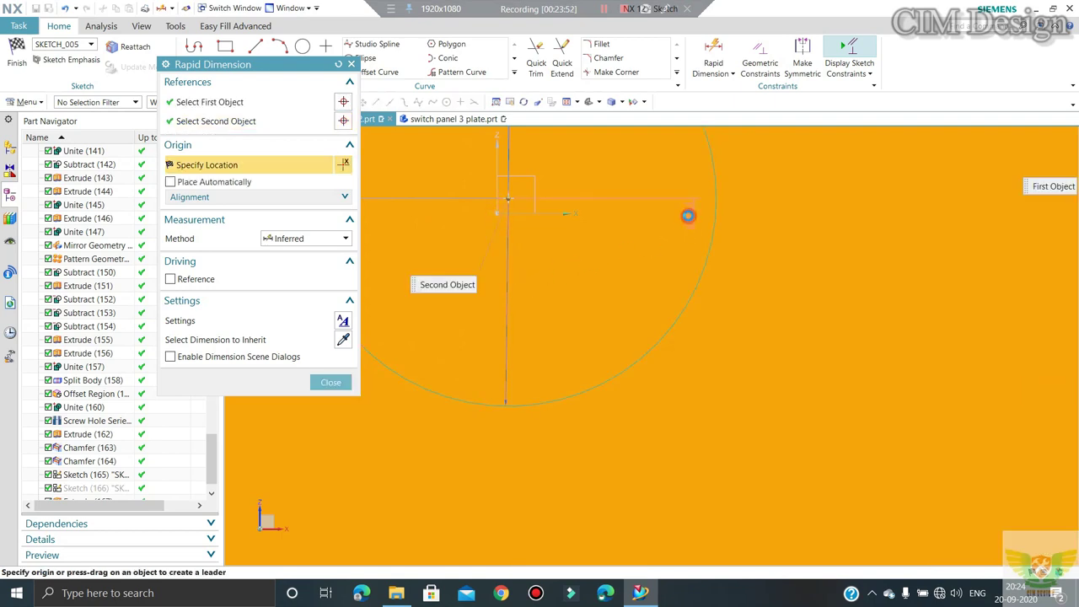
{"action": "left_click", "coordinate": [689, 216]}
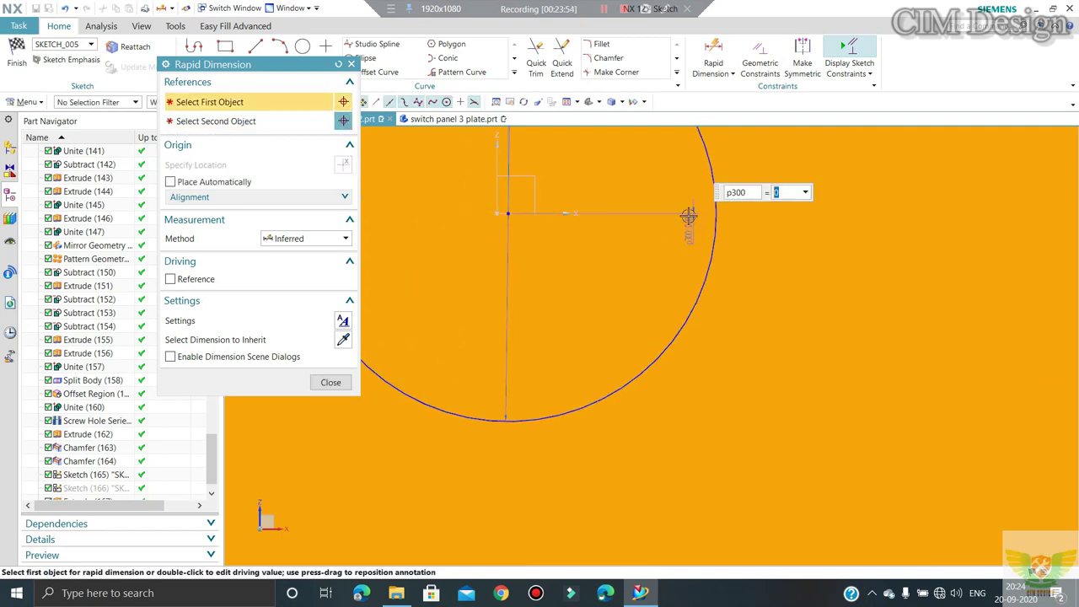
{"action": "left_click", "coordinate": [497, 211]}
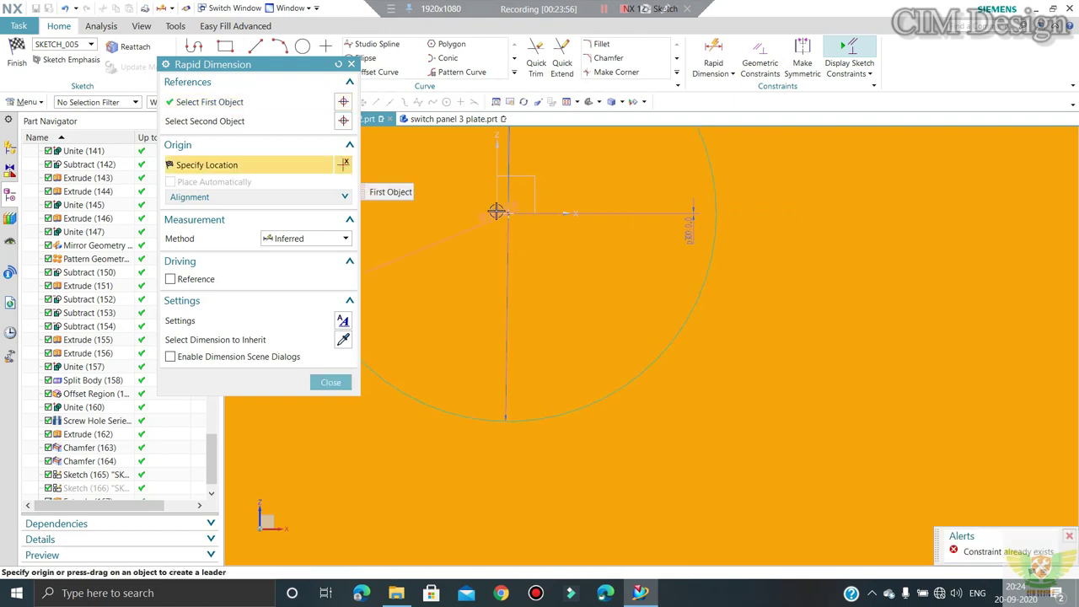
{"action": "left_click", "coordinate": [477, 331]}
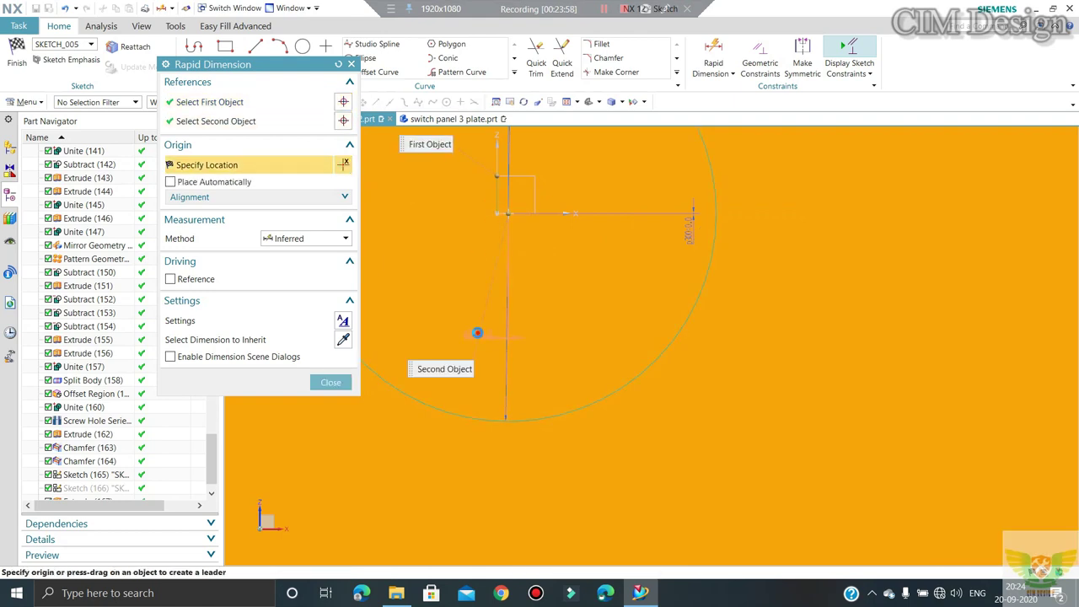
{"action": "left_click", "coordinate": [478, 333]}
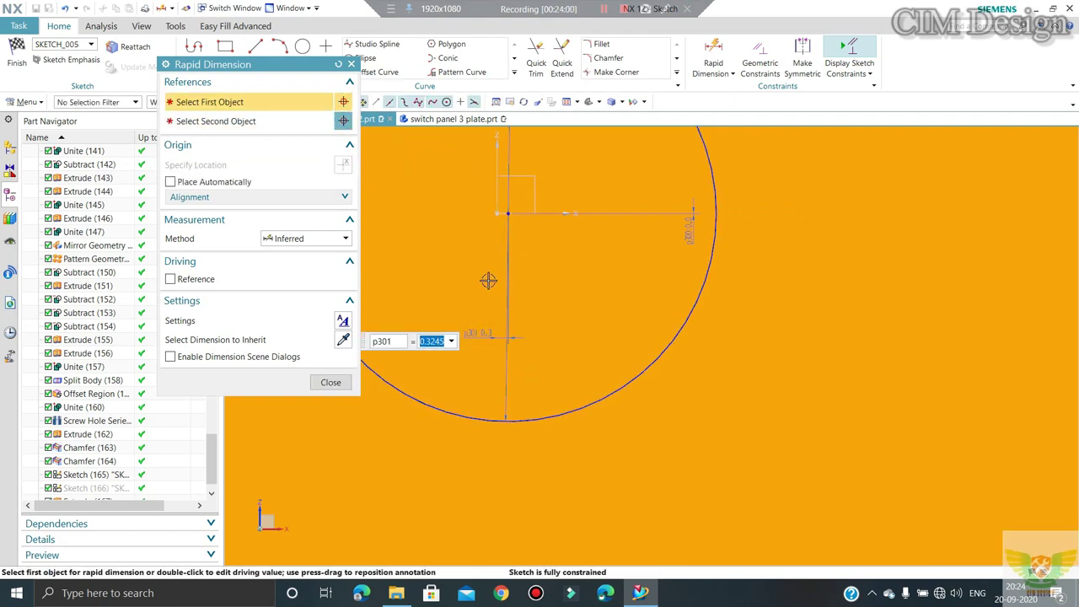
{"action": "key", "text": "Escape"}
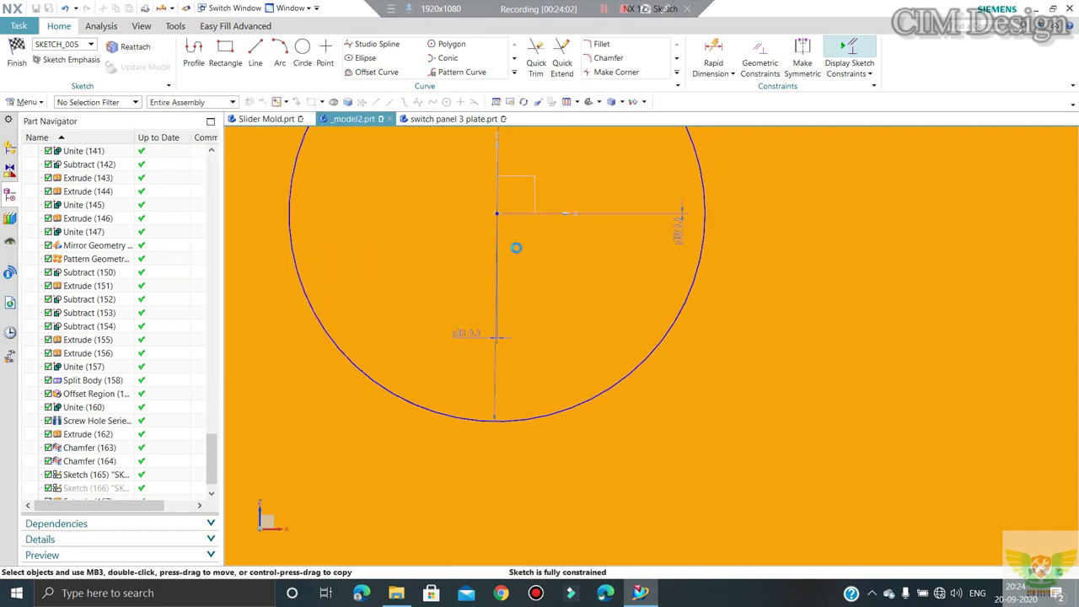
Step: Add a circle centred on the slot's rounded end at XC 45, YC 0 and finish the sketch
{"action": "scroll", "coordinate": [559, 270], "scroll_direction": "down", "scroll_amount": 2}
{"action": "scroll", "coordinate": [539, 249], "scroll_direction": "down", "scroll_amount": 2}
{"action": "scroll", "coordinate": [532, 244], "scroll_direction": "down", "scroll_amount": 2}
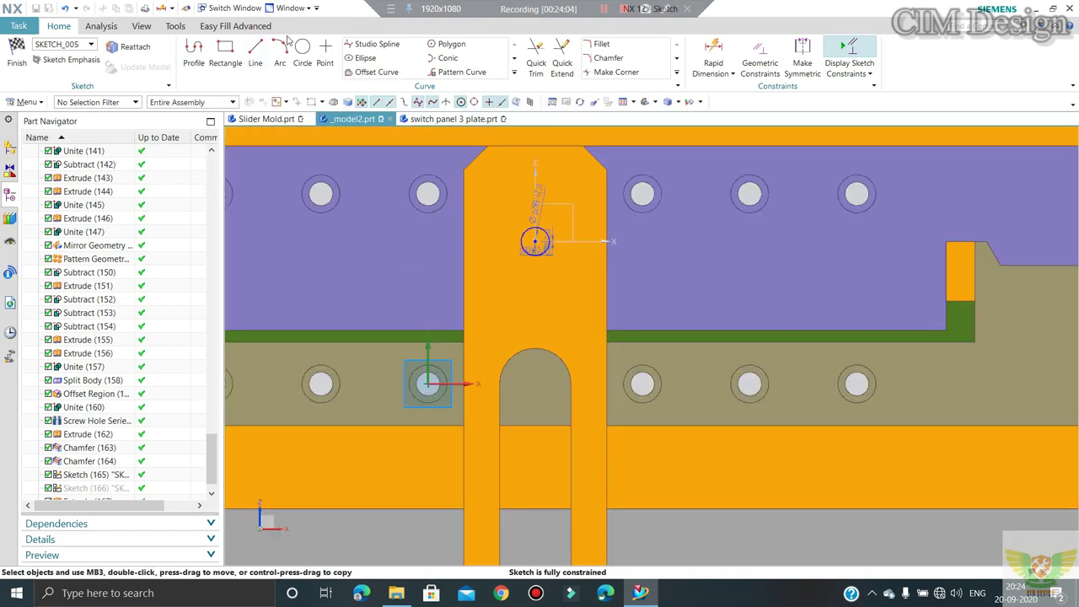
{"action": "left_click", "coordinate": [302, 47]}
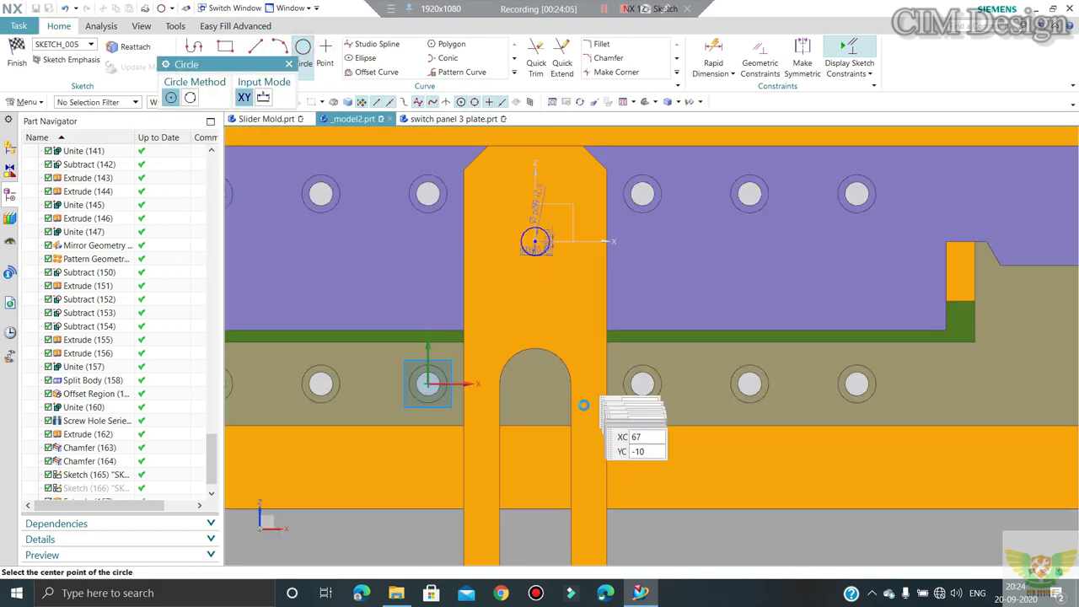
{"action": "left_click", "coordinate": [535, 383]}
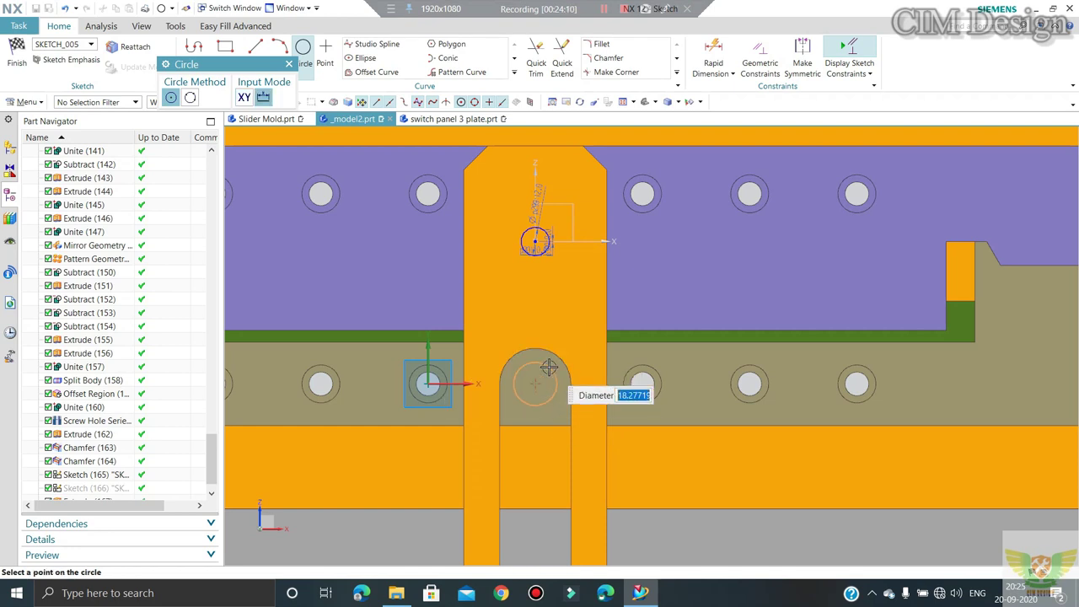
{"action": "key", "text": "Return"}
{"action": "key", "text": "Escape"}
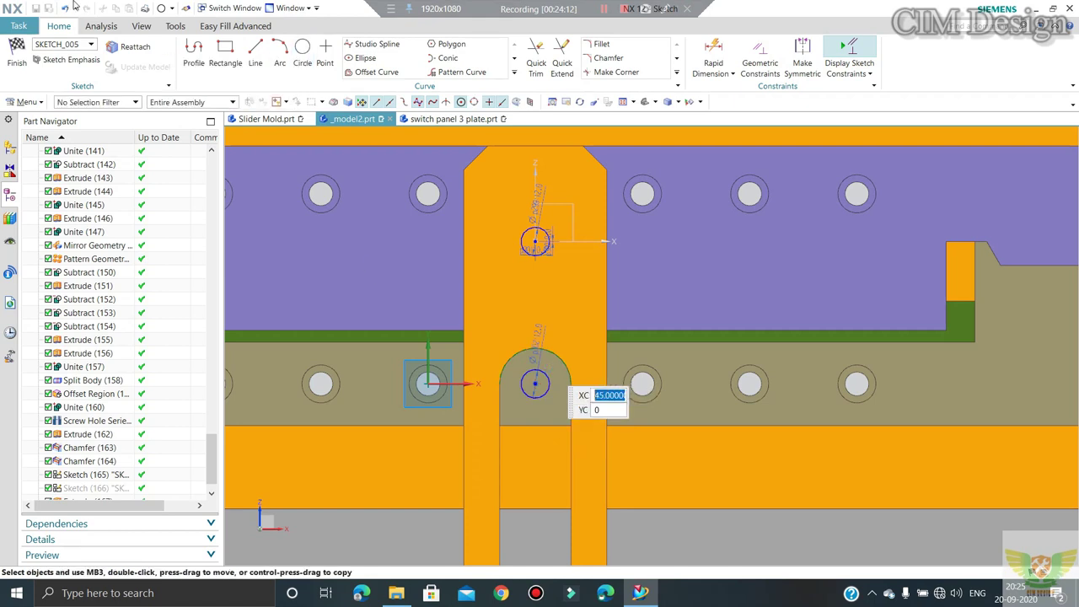
{"action": "key", "text": "ctrl+q"}
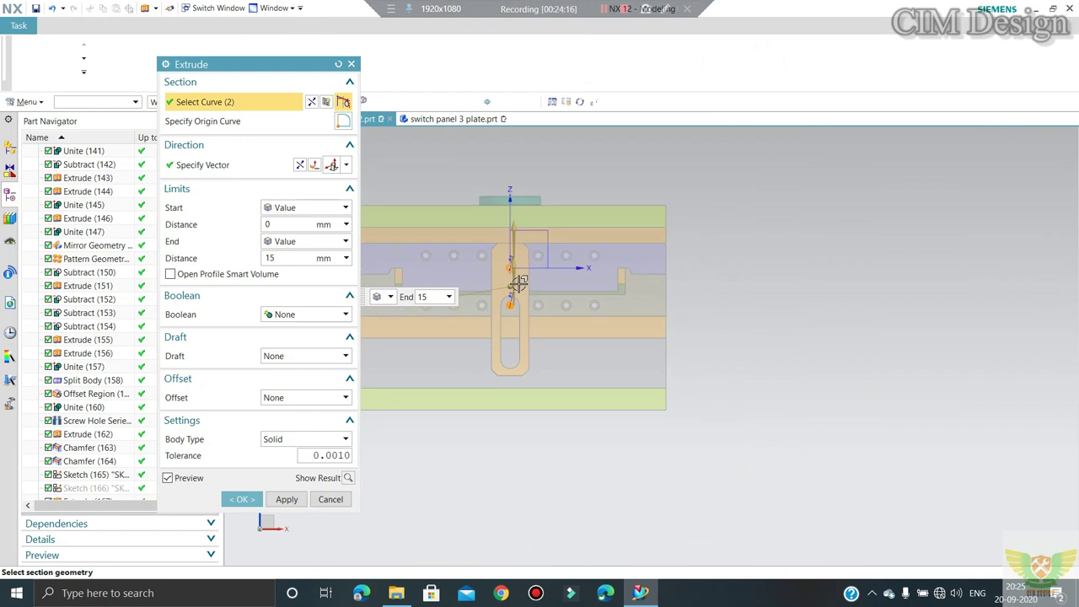
Step: Extrude both circles in the reversed direction from -15 to 30 mm to form solid pins
{"action": "middle_click_drag", "start_coordinate": [518, 282], "coordinate": [540, 175]}
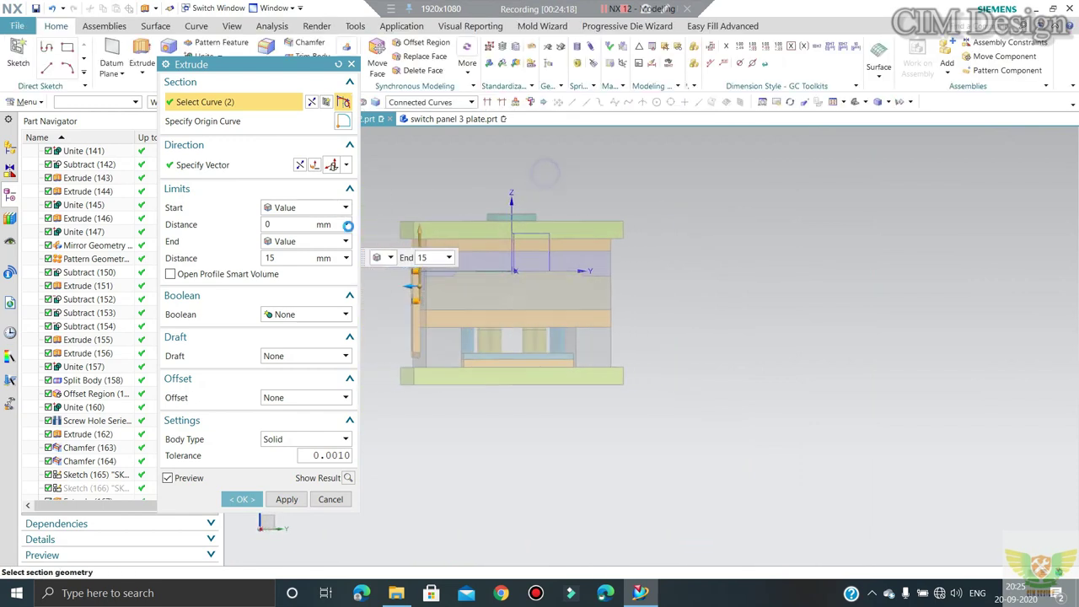
{"action": "scroll", "coordinate": [422, 270], "scroll_direction": "up", "scroll_amount": 2}
{"action": "scroll", "coordinate": [447, 278], "scroll_direction": "up", "scroll_amount": 3}
{"action": "scroll", "coordinate": [468, 287], "scroll_direction": "up", "scroll_amount": 3}
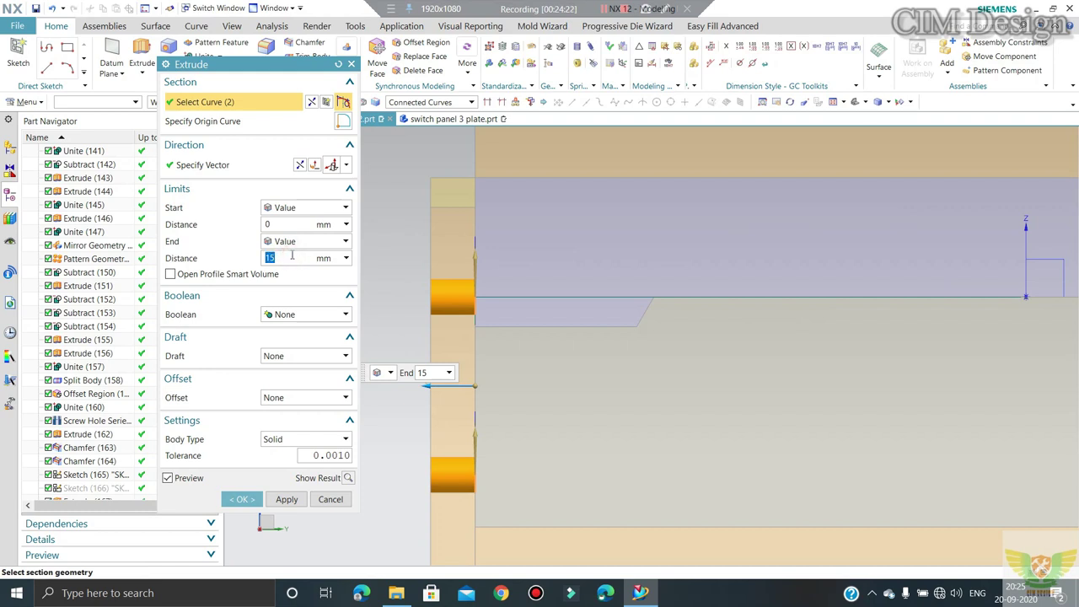
{"action": "type", "text": "30"}
{"action": "key", "text": "Return"}
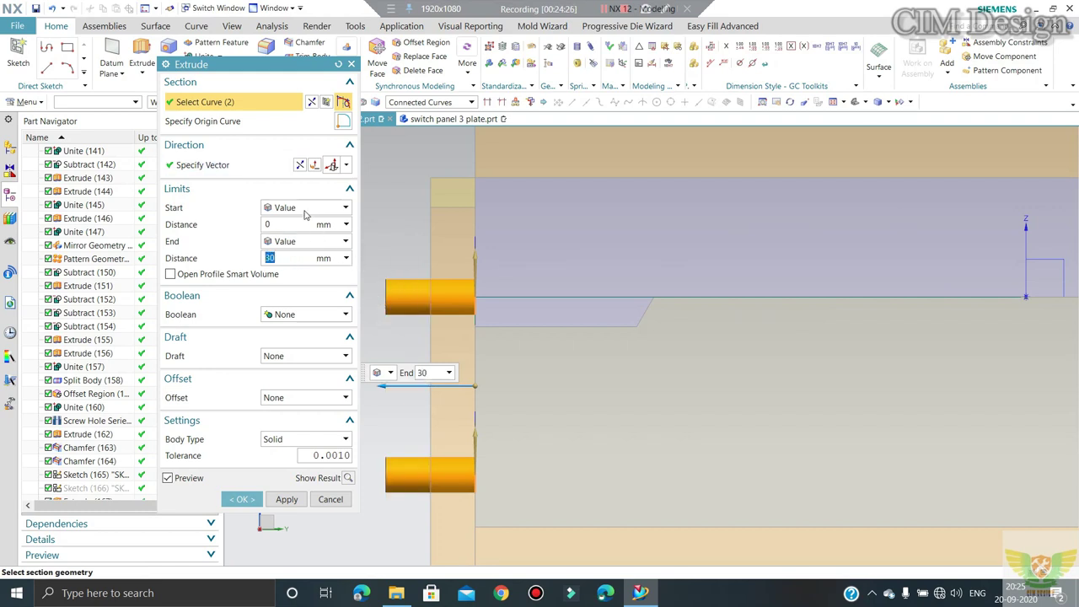
{"action": "left_click", "coordinate": [299, 165]}
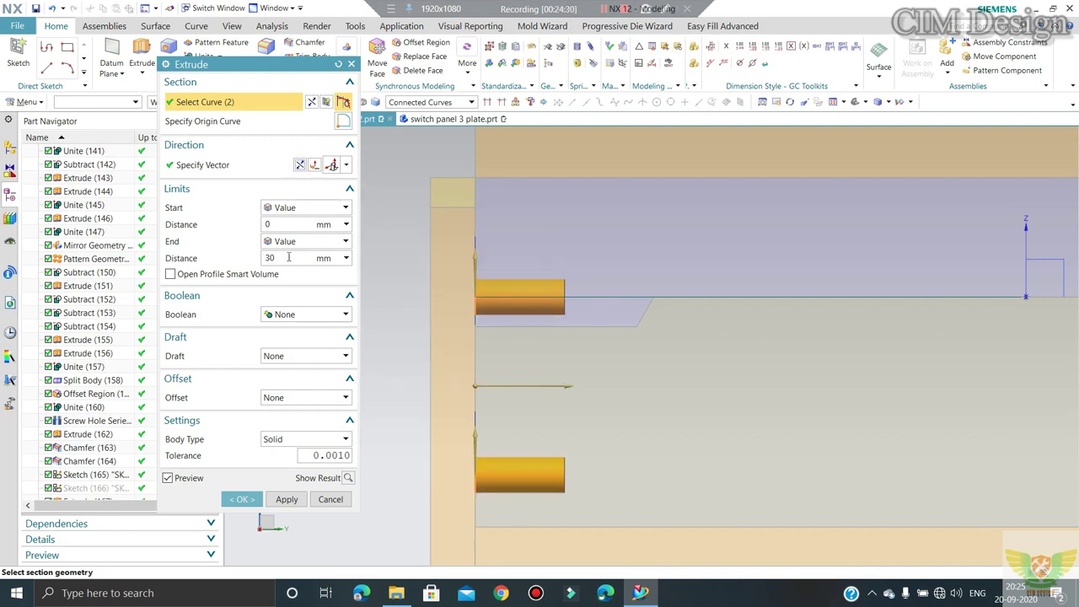
{"action": "left_click", "coordinate": [287, 224]}
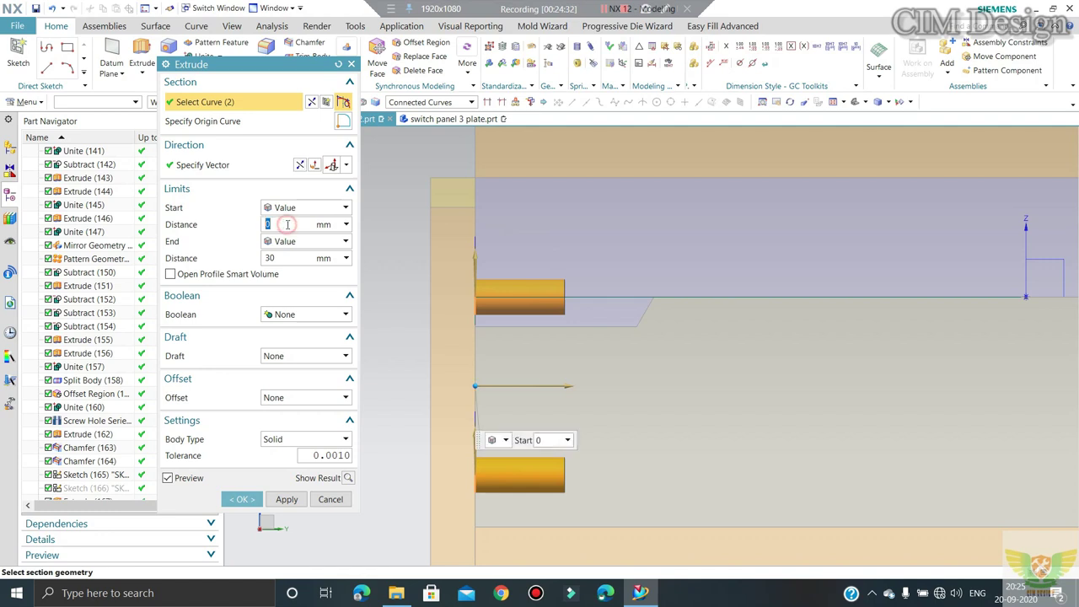
{"action": "type", "text": "-1"}
{"action": "key", "text": "Return"}
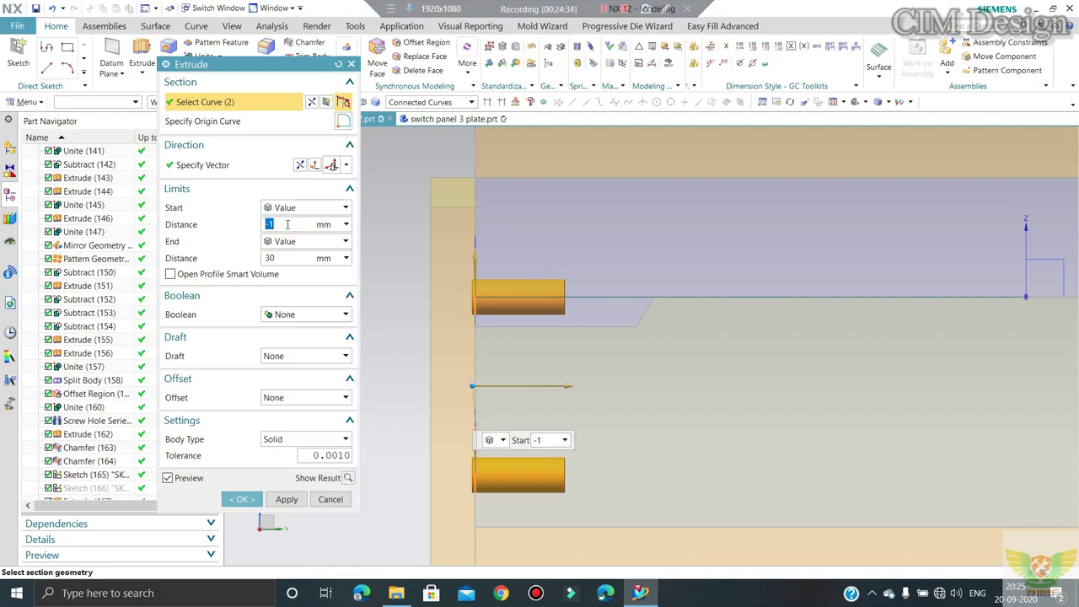
{"action": "key", "text": "Return"}
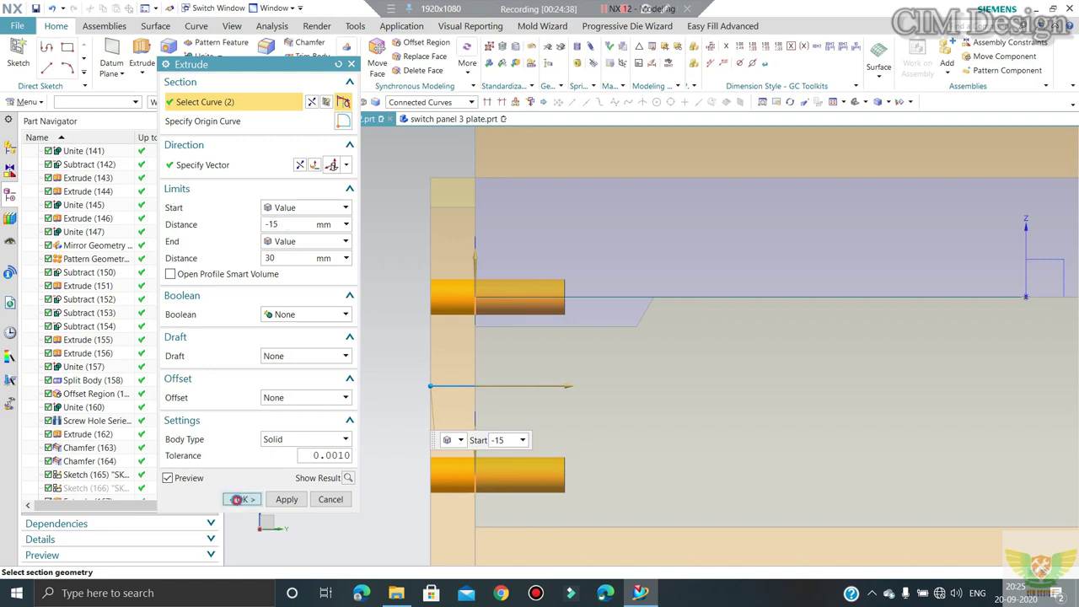
{"action": "left_click", "coordinate": [238, 499]}
{"action": "scroll", "coordinate": [469, 293], "scroll_direction": "down", "scroll_amount": 3}
{"action": "mouse_move", "coordinate": [470, 293]}
{"action": "middle_mouse_down"}
{"action": "mouse_move", "coordinate": [495, 330]}
{"action": "mouse_move", "coordinate": [536, 342]}
{"action": "middle_mouse_up"}
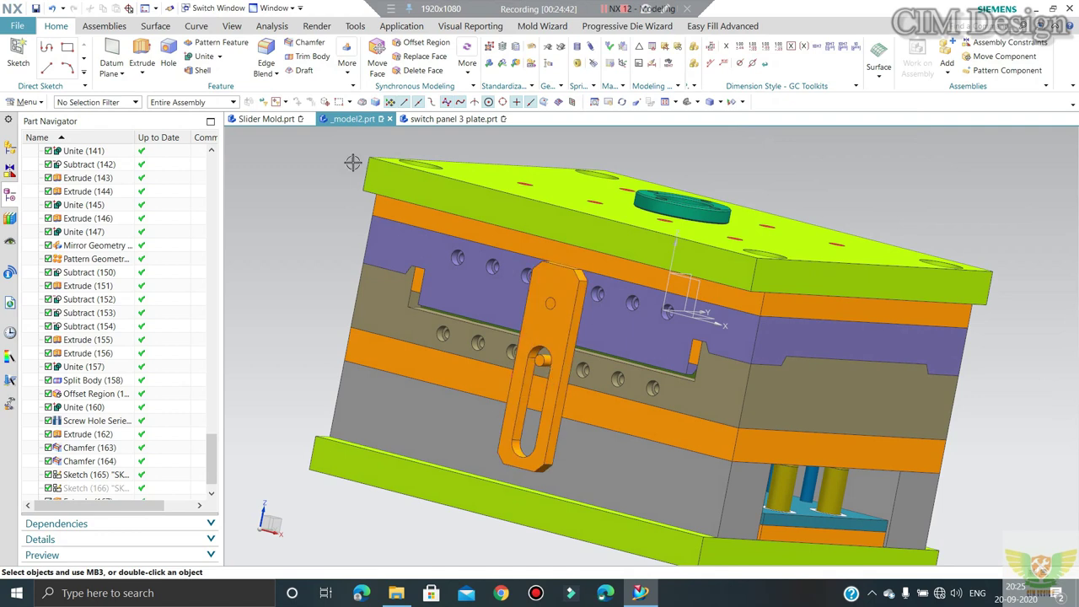
Step: Abandon the stray extrusion and snap the view square-on to the sketch
{"action": "left_click", "coordinate": [141, 54]}
{"action": "scroll", "coordinate": [547, 351], "scroll_direction": "up", "scroll_amount": 2}
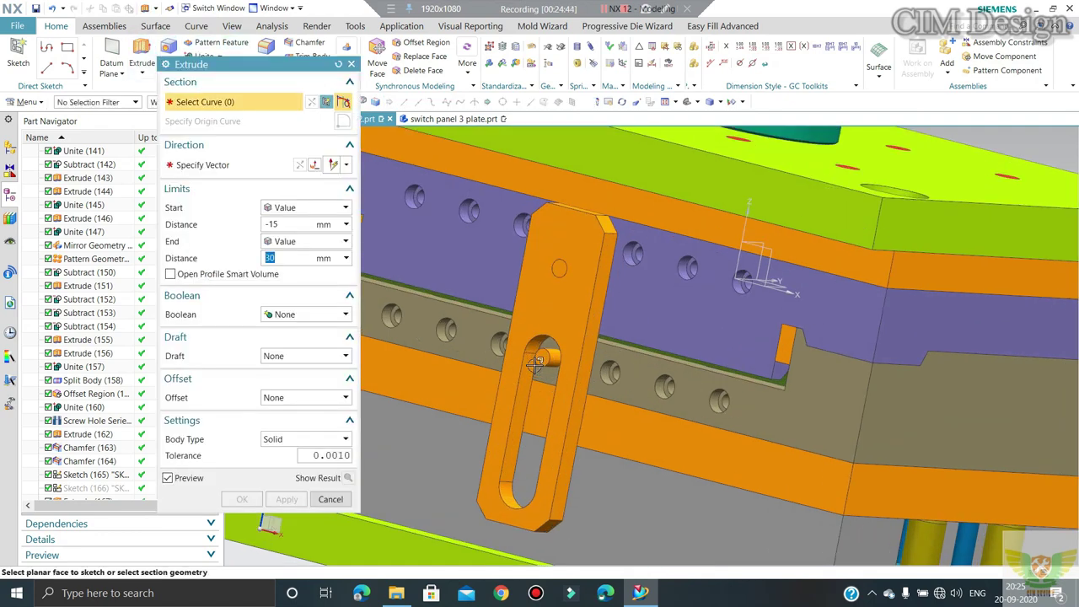
{"action": "scroll", "coordinate": [547, 351], "scroll_direction": "up", "scroll_amount": 3}
{"action": "key", "text": "Escape"}
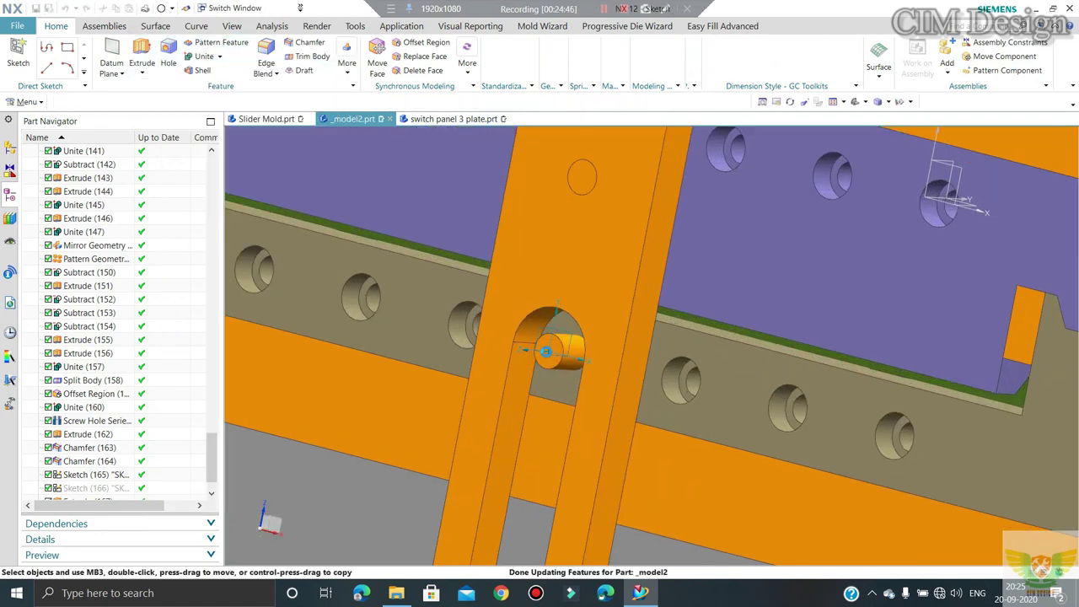
{"action": "key", "text": "F8"}
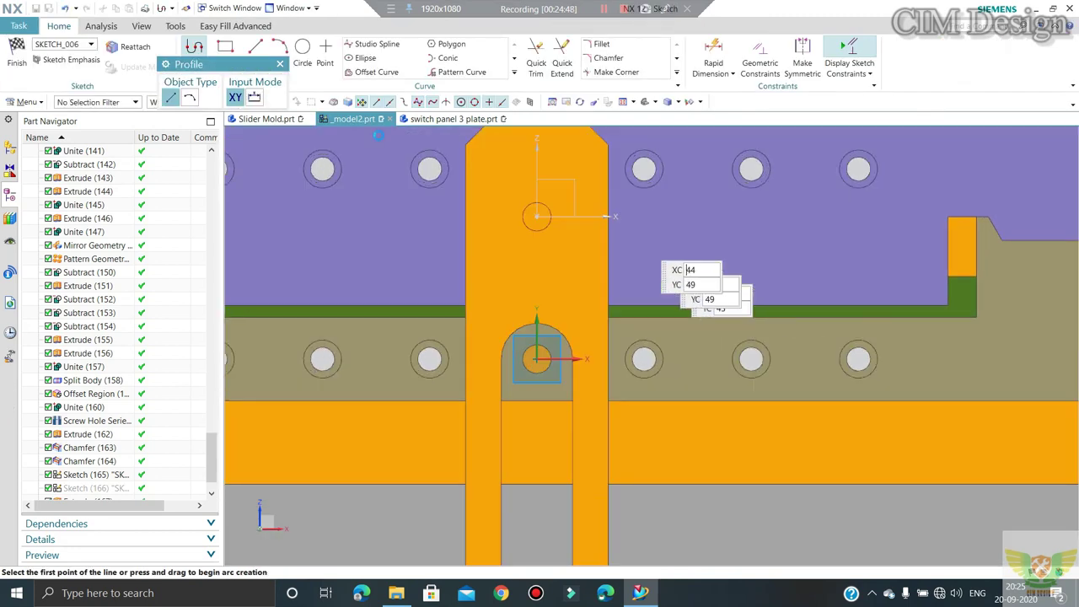
Step: Draw a 30 mm circle at the upper arc centre and another at the sketch origin
{"action": "left_click", "coordinate": [305, 48]}
{"action": "scroll", "coordinate": [538, 216], "scroll_direction": "up", "scroll_amount": 2}
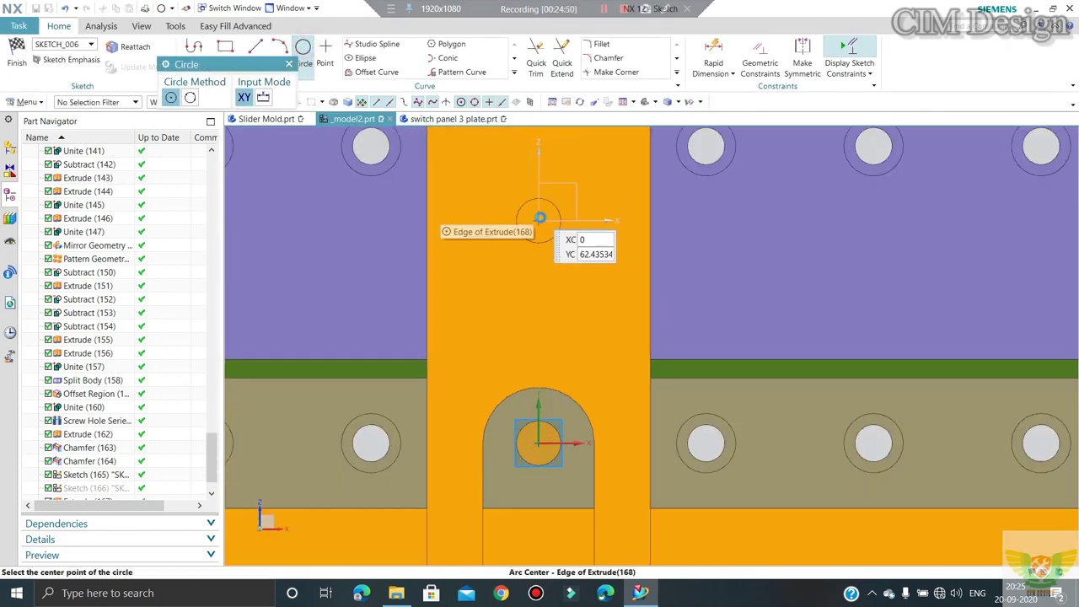
{"action": "left_click", "coordinate": [538, 219]}
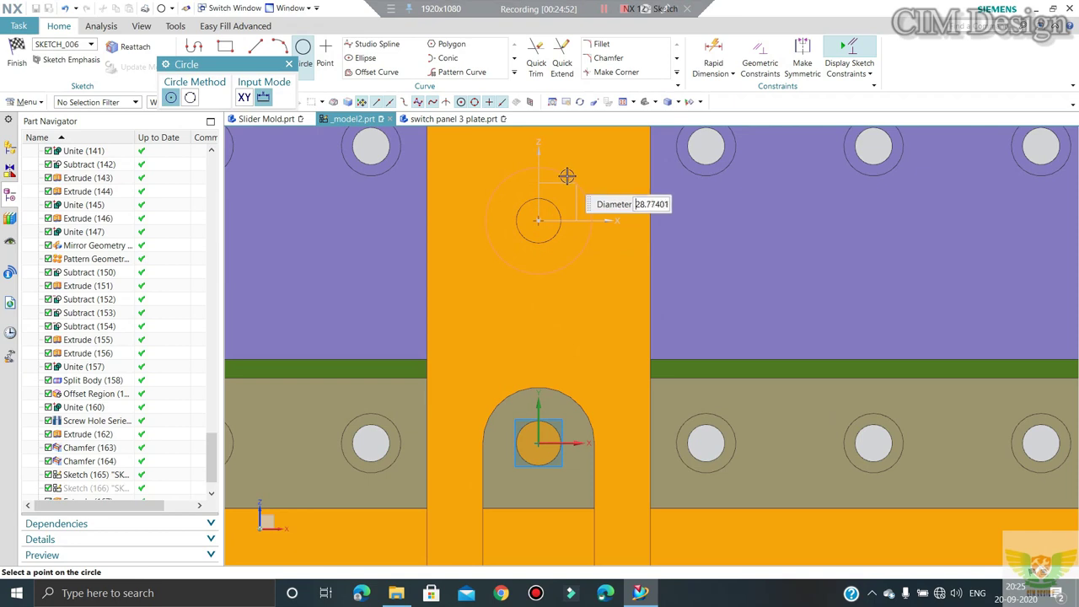
{"action": "type", "text": "0"}
{"action": "key", "text": "Tab"}
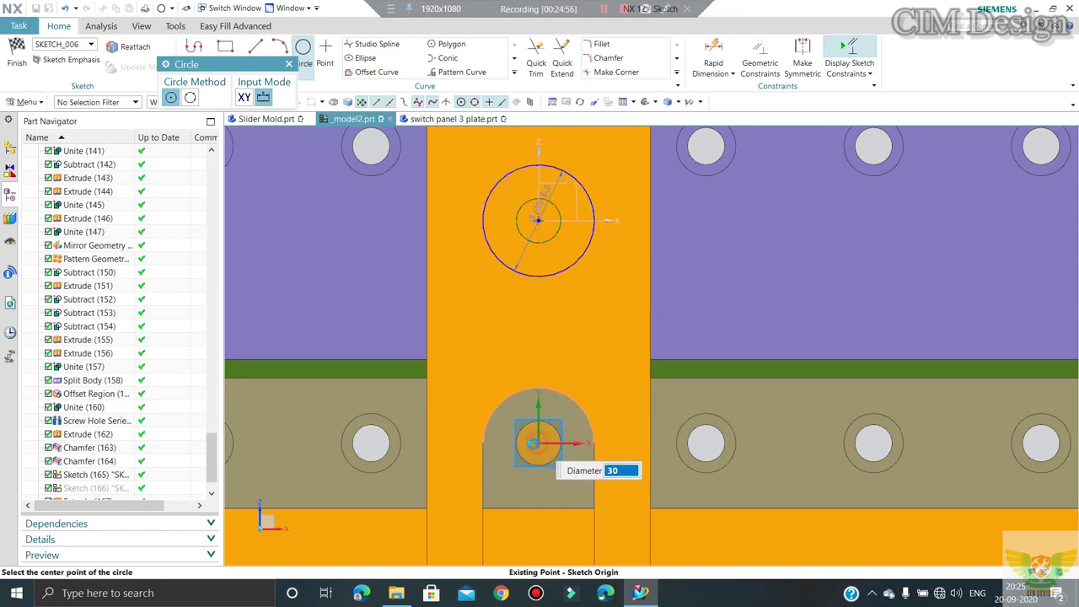
{"action": "left_click", "coordinate": [539, 443]}
{"action": "key", "text": "Escape"}
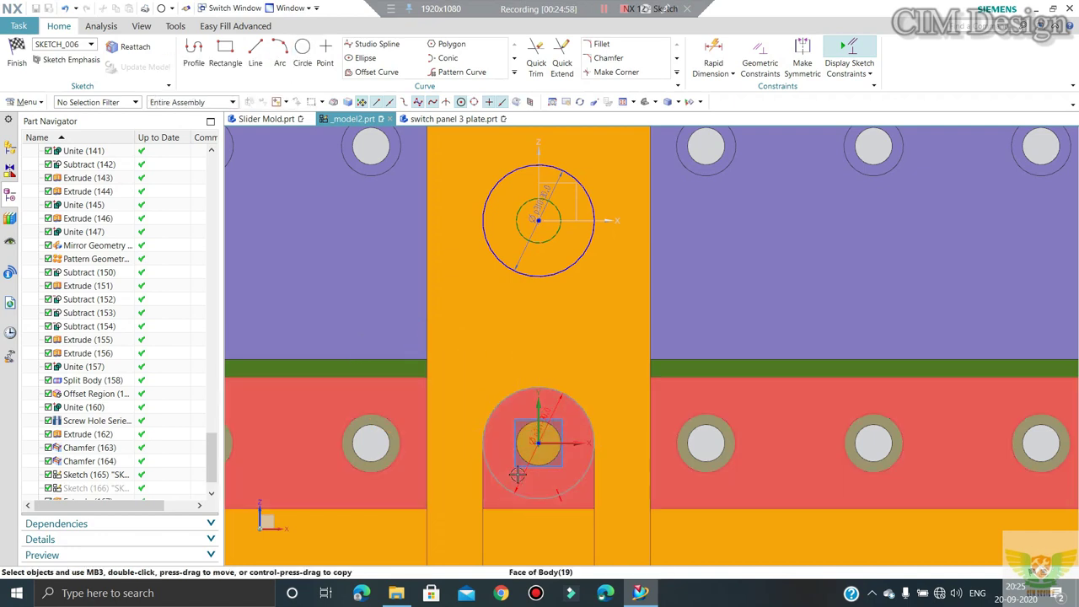
Step: Resize the lower circle to 40 mm diameter
{"action": "right_click", "coordinate": [567, 490]}
{"action": "key", "text": "Escape"}
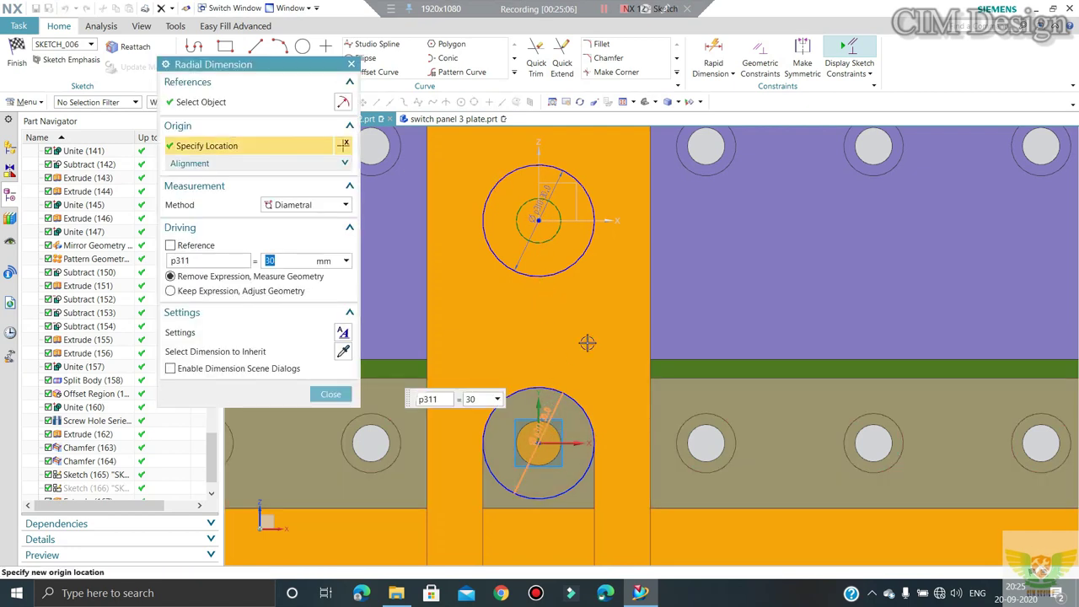
{"action": "type", "text": "40"}
{"action": "key", "text": "Return"}
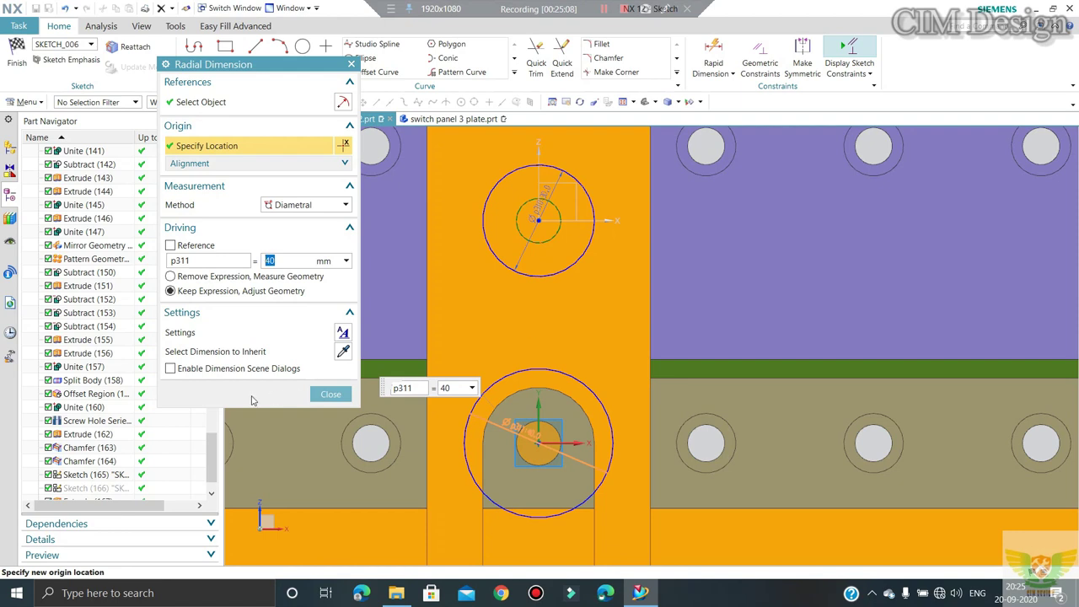
{"action": "left_click", "coordinate": [326, 397]}
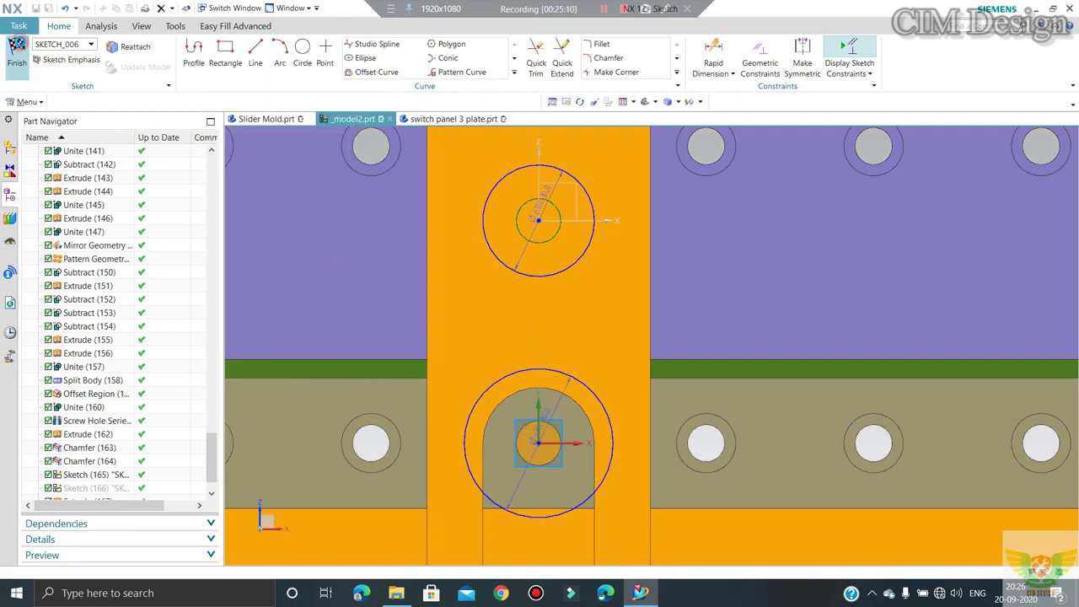
{"action": "middle_click_drag", "start_coordinate": [397, 253], "coordinate": [458, 177]}
{"action": "key", "text": "x"}
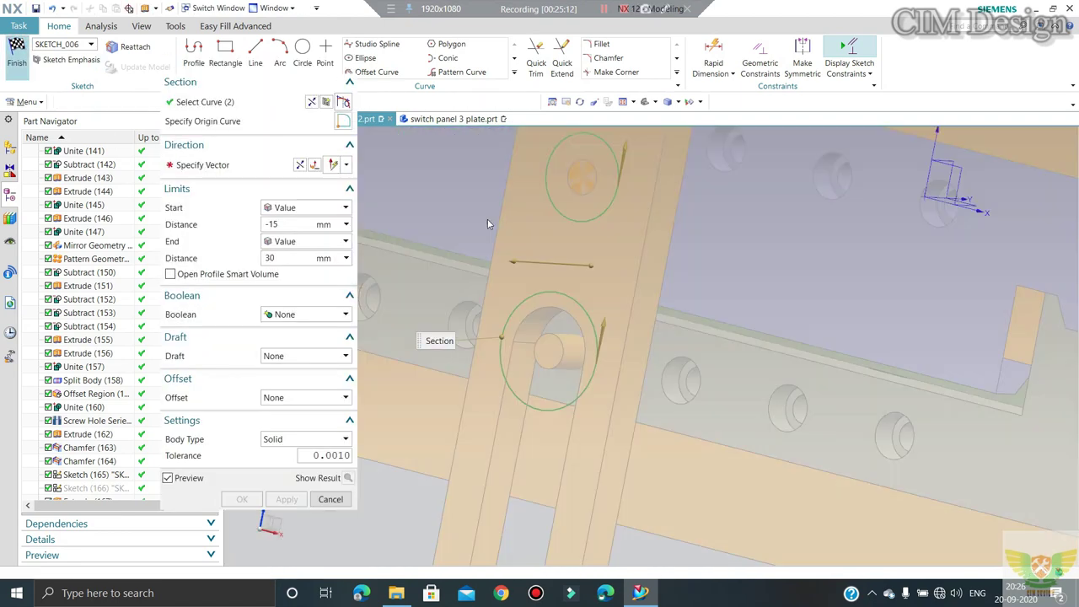
Step: Extrude both circles in the reversed direction from -15 to 0 mm as collar cylinders
{"action": "type", "text": "0"}
{"action": "key", "text": "Return"}
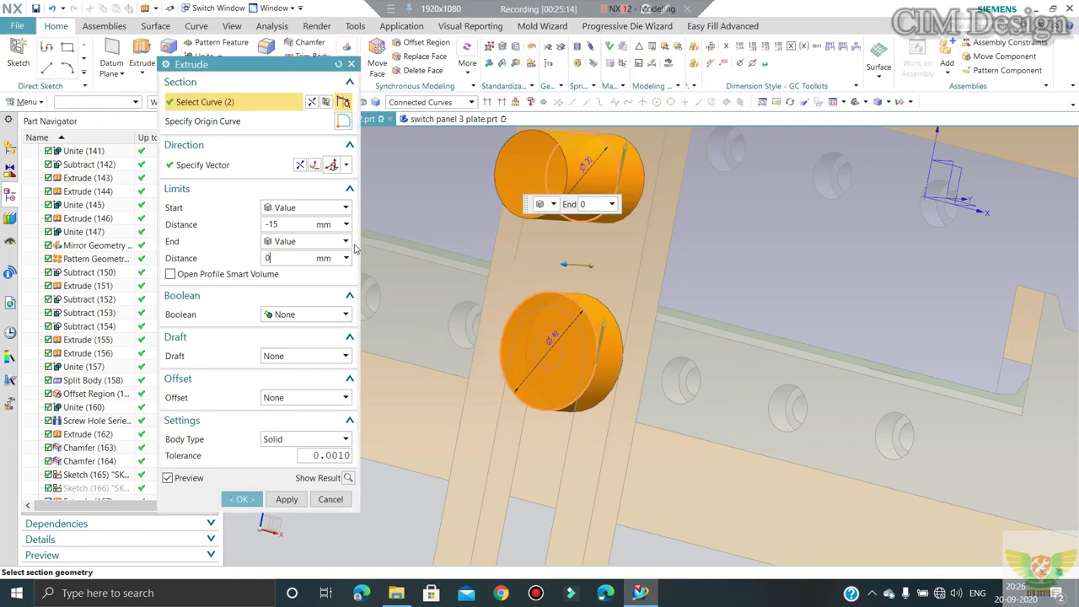
{"action": "scroll", "coordinate": [545, 270], "scroll_direction": "down", "scroll_amount": 2}
{"action": "middle_click_drag", "start_coordinate": [545, 270], "coordinate": [455, 236]}
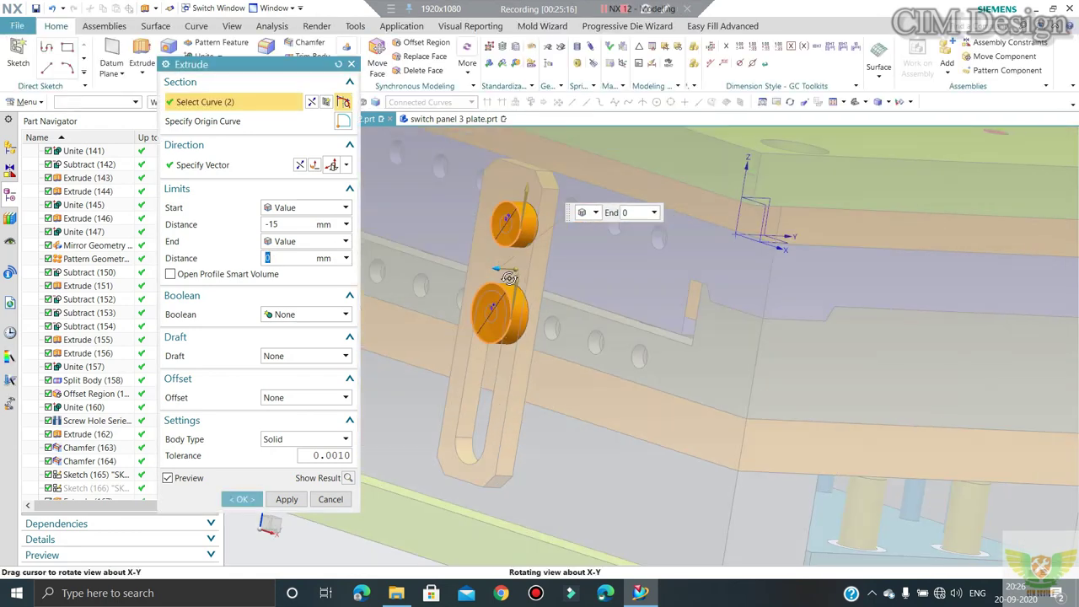
{"action": "left_click", "coordinate": [299, 165]}
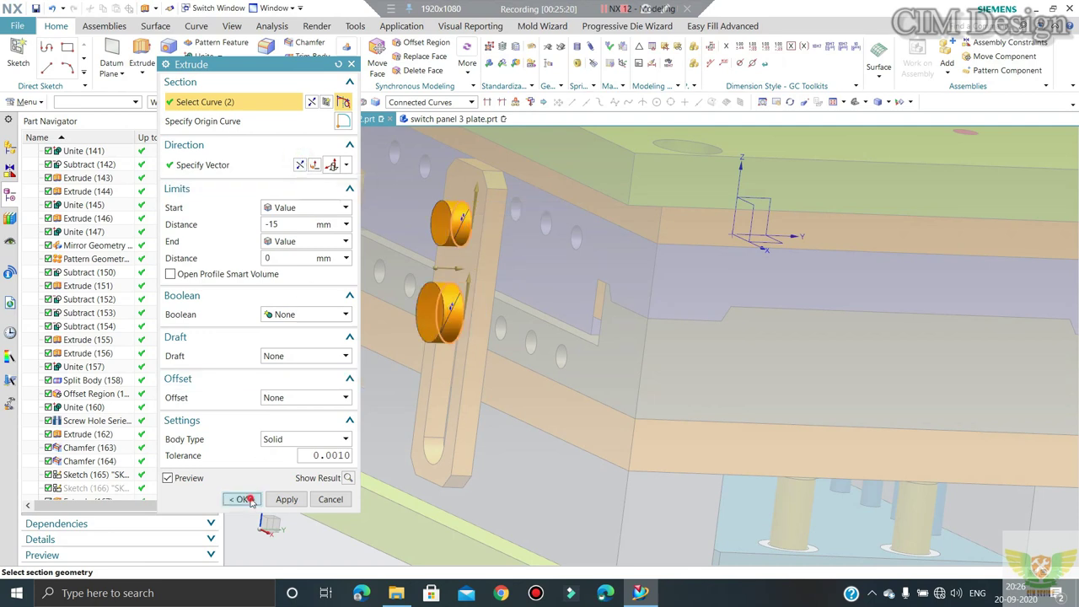
{"action": "left_click", "coordinate": [244, 499]}
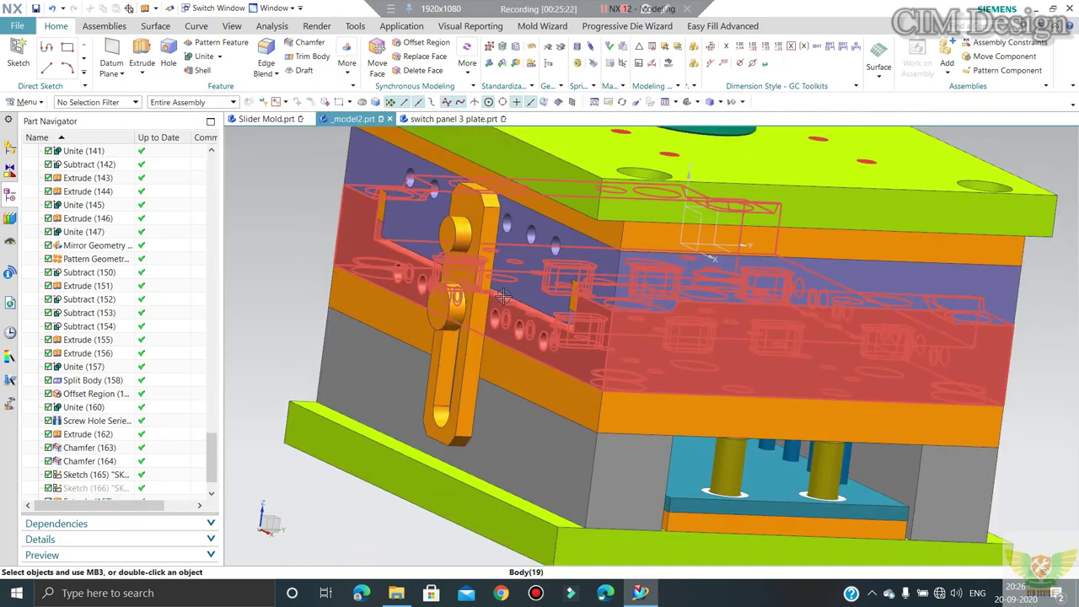
{"action": "key", "text": "ctrl+j"}
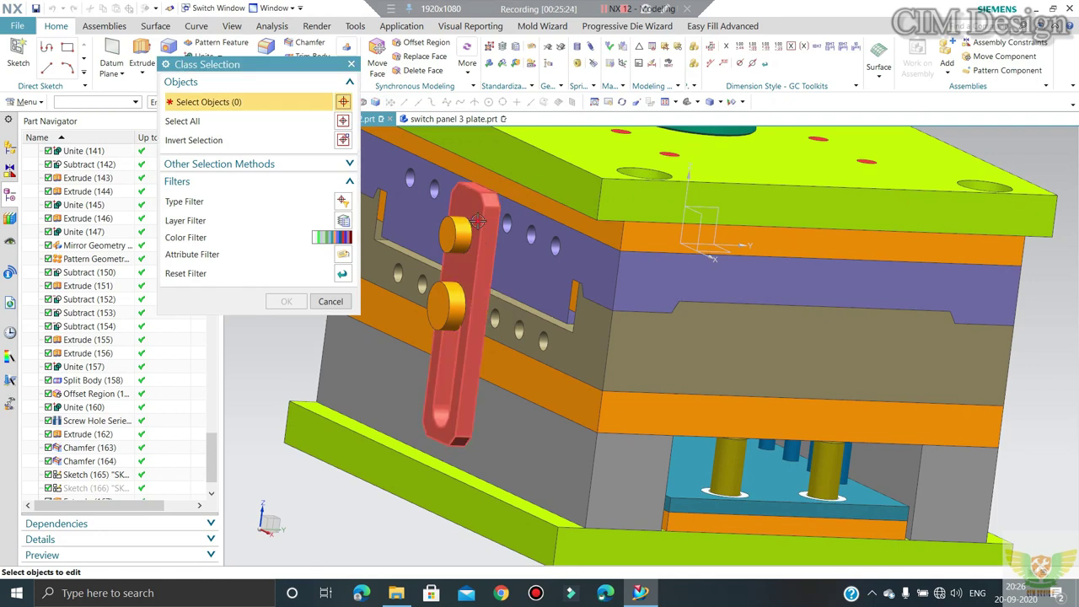
Step: Colour the link plate a neutral tan
{"action": "left_click", "coordinate": [477, 221]}
{"action": "left_click", "coordinate": [286, 301]}
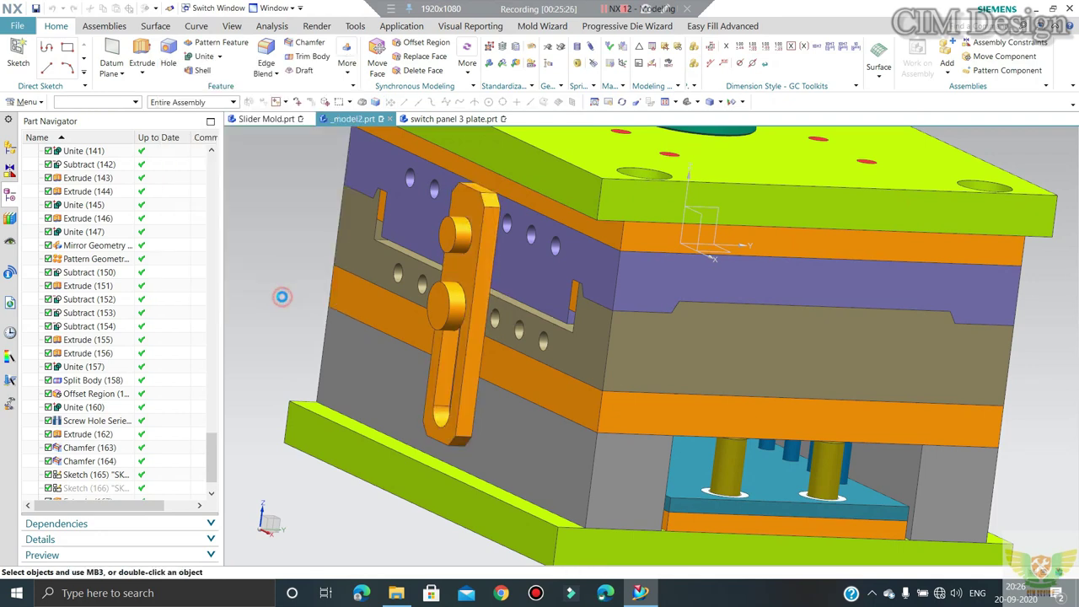
{"action": "left_click", "coordinate": [324, 142]}
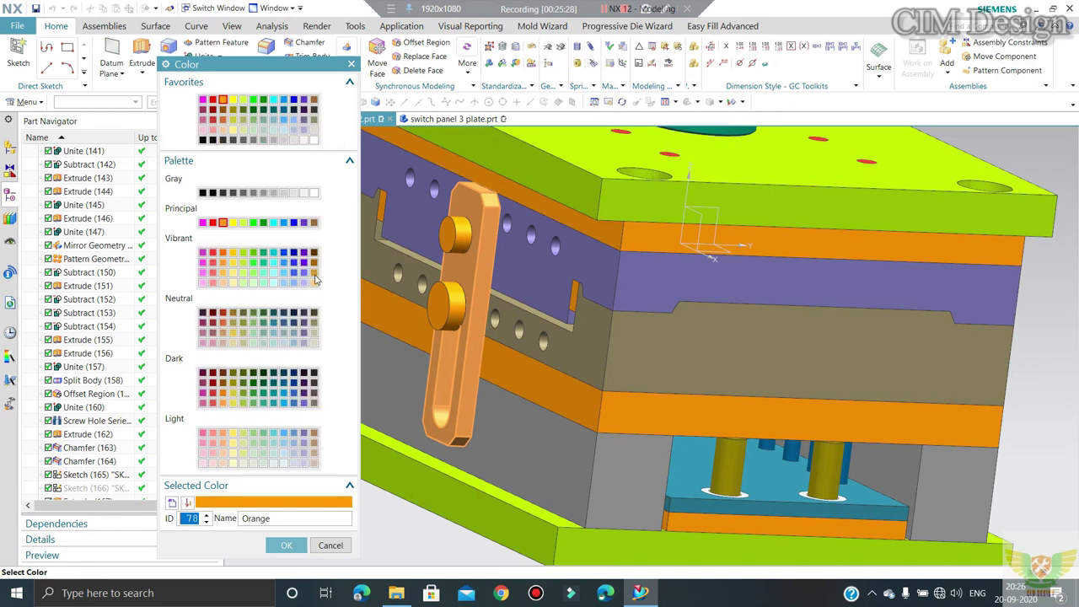
{"action": "double_click", "coordinate": [312, 321]}
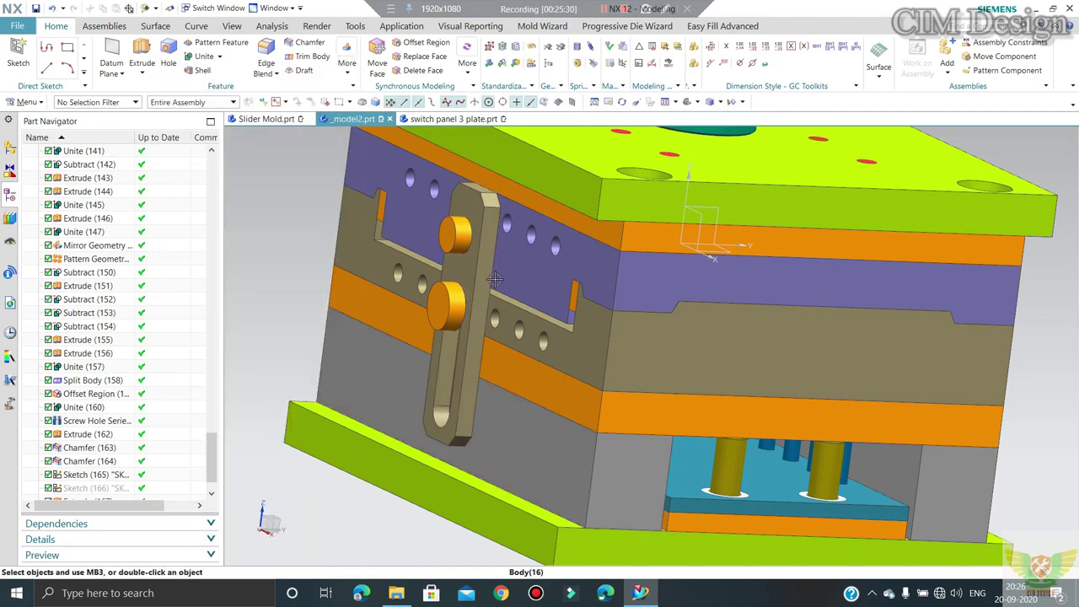
{"action": "scroll", "coordinate": [466, 327], "scroll_direction": "up", "scroll_amount": 3}
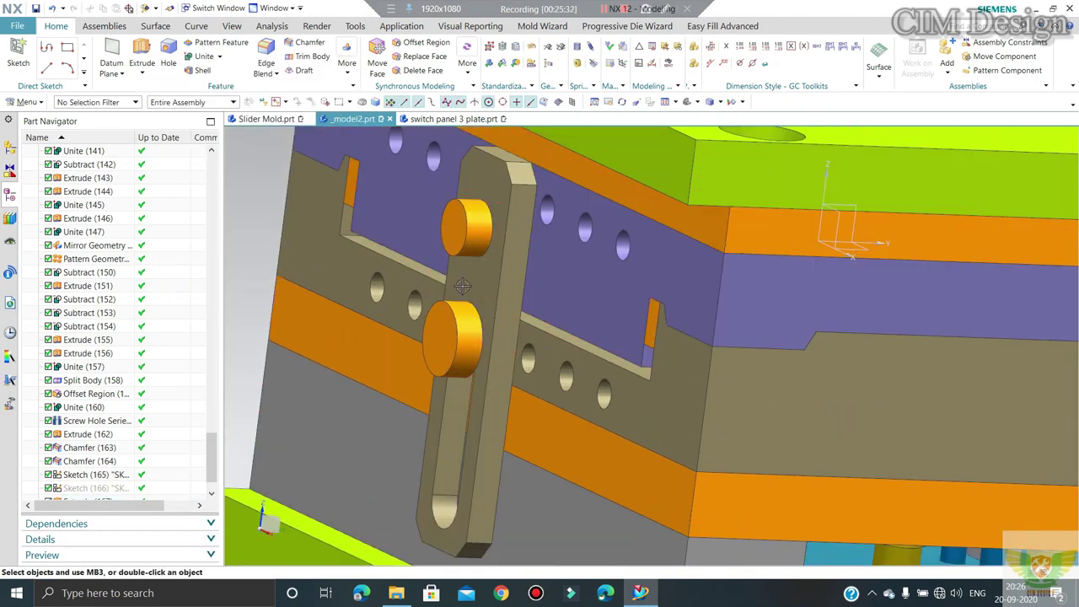
Step: Colour both orange cylinders Strong Teal
{"action": "key", "text": "ctrl+j"}
{"action": "left_click", "coordinate": [469, 229]}
{"action": "left_click", "coordinate": [453, 338]}
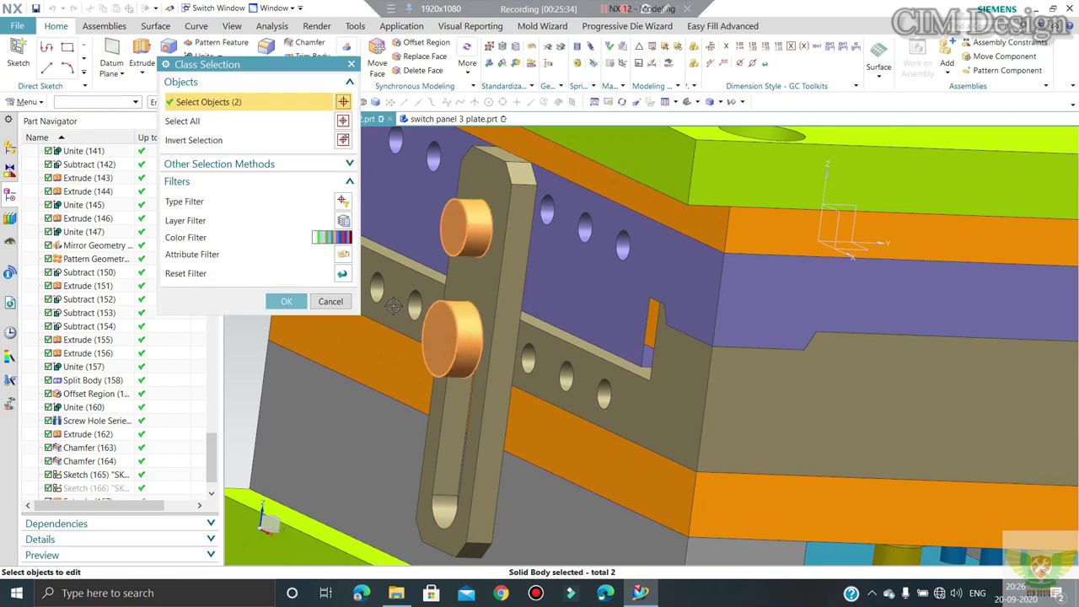
{"action": "left_click", "coordinate": [286, 301]}
{"action": "left_click", "coordinate": [318, 141]}
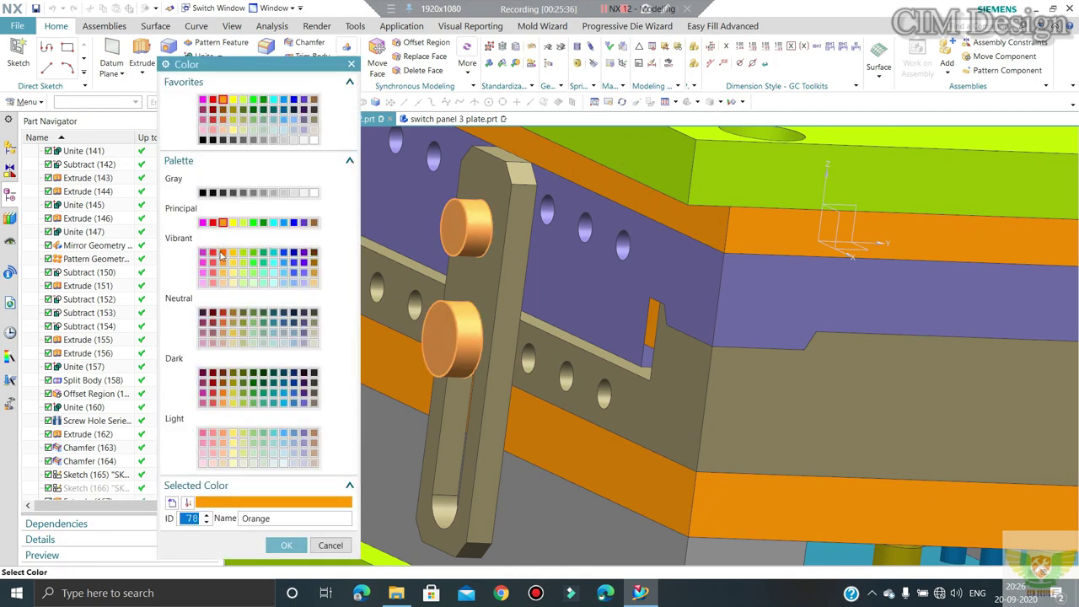
{"action": "left_click", "coordinate": [270, 391]}
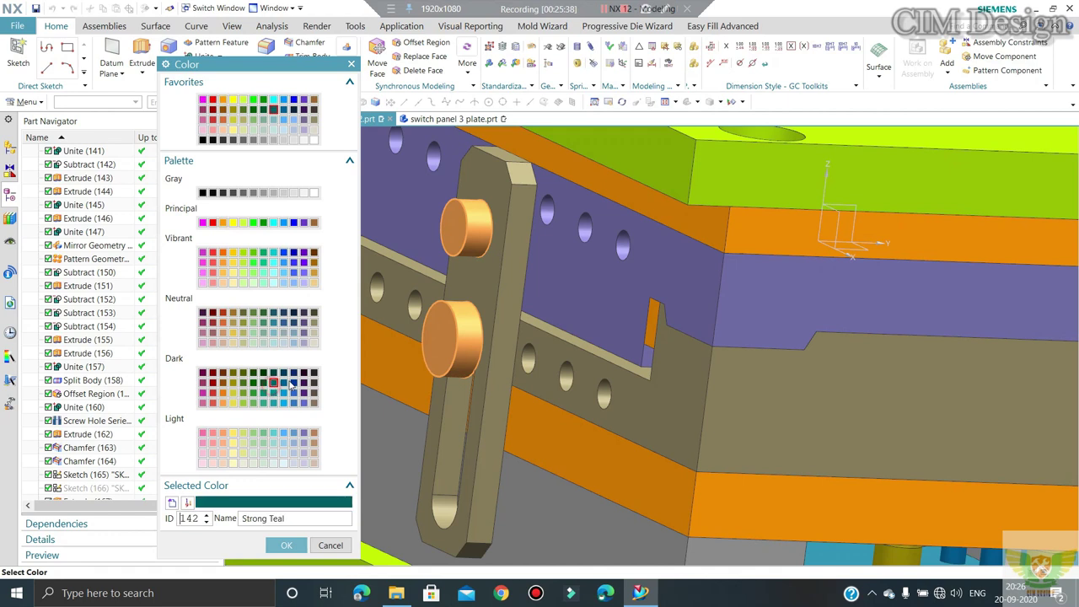
{"action": "middle_click", "coordinate": [354, 337]}
Step: Hide the tan link plate and the purple plate to expose the pins
{"action": "left_click", "coordinate": [500, 195]}
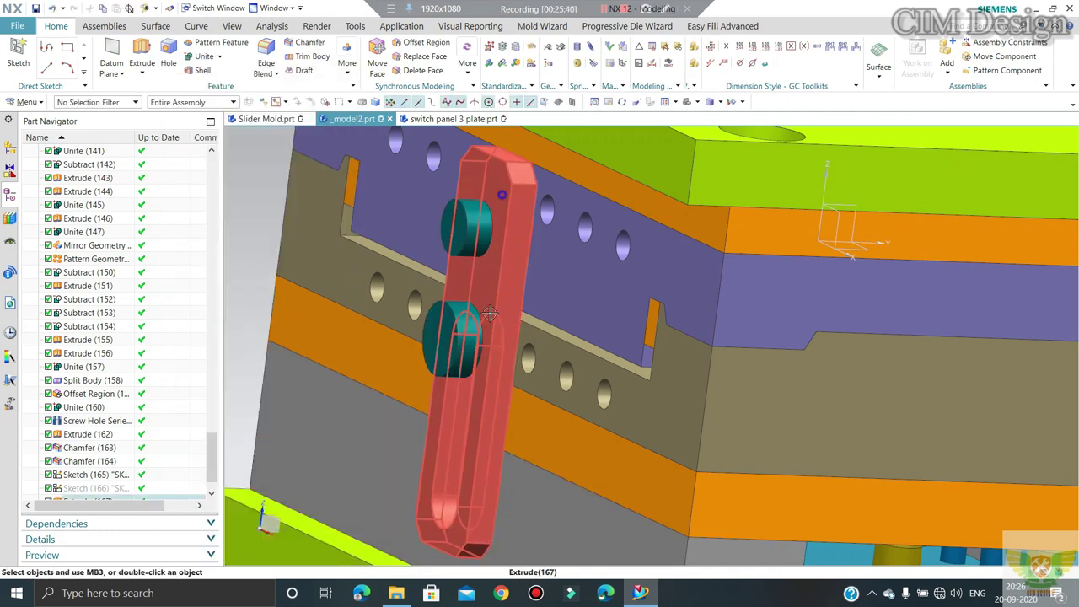
{"action": "key", "text": "ctrl+b"}
{"action": "left_click", "coordinate": [540, 262]}
{"action": "key", "text": "ctrl+b"}
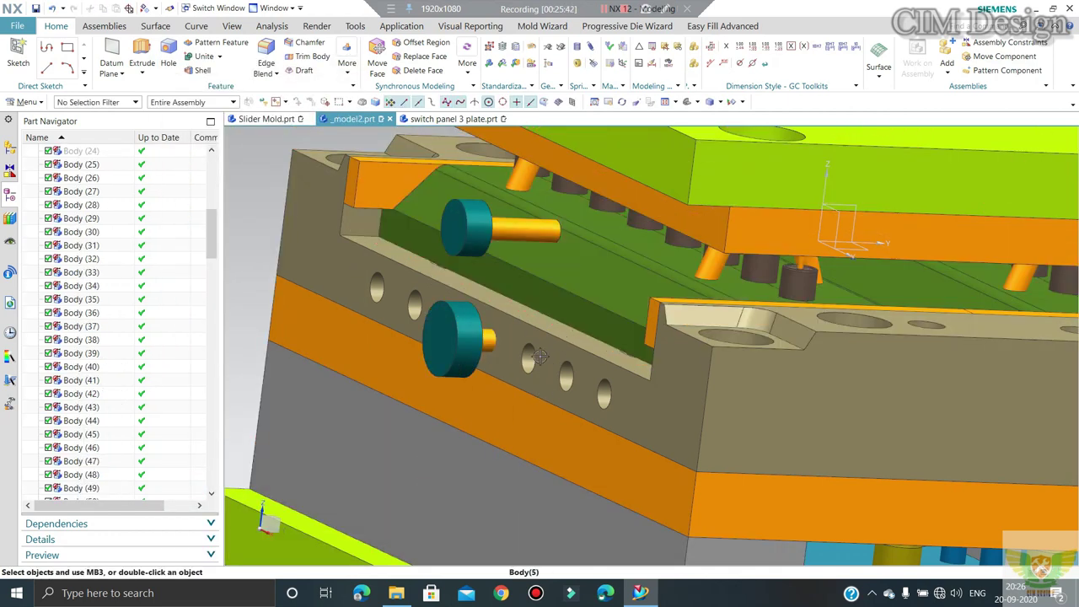
{"action": "middle_click_drag", "start_coordinate": [540, 356], "coordinate": [445, 308]}
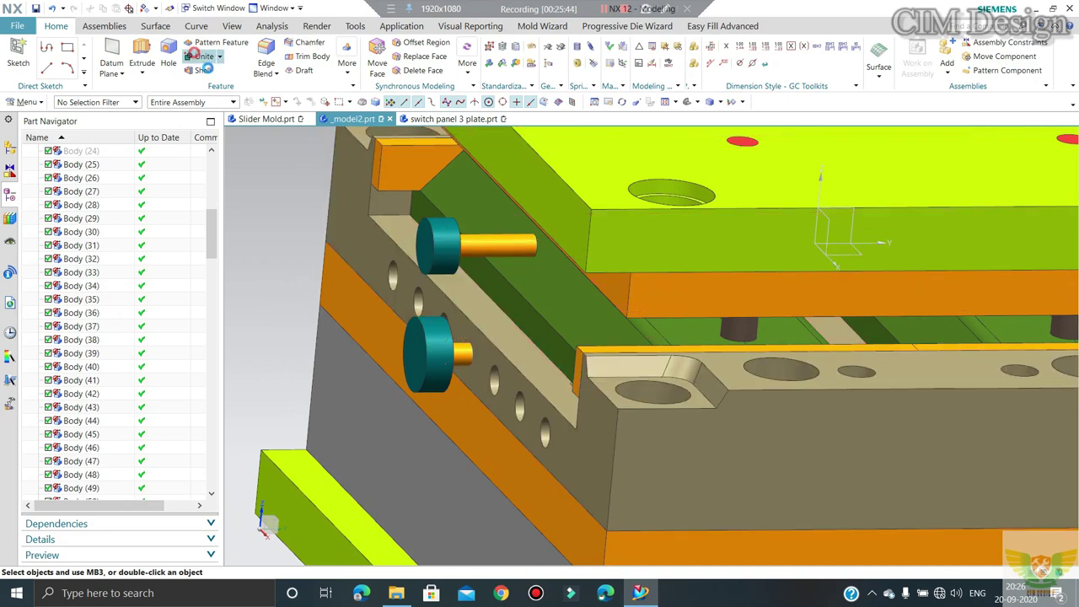
Step: Unite each yellow pin with its teal cylinder, upper and lower
{"action": "left_click", "coordinate": [202, 56]}
{"action": "left_click", "coordinate": [452, 245]}
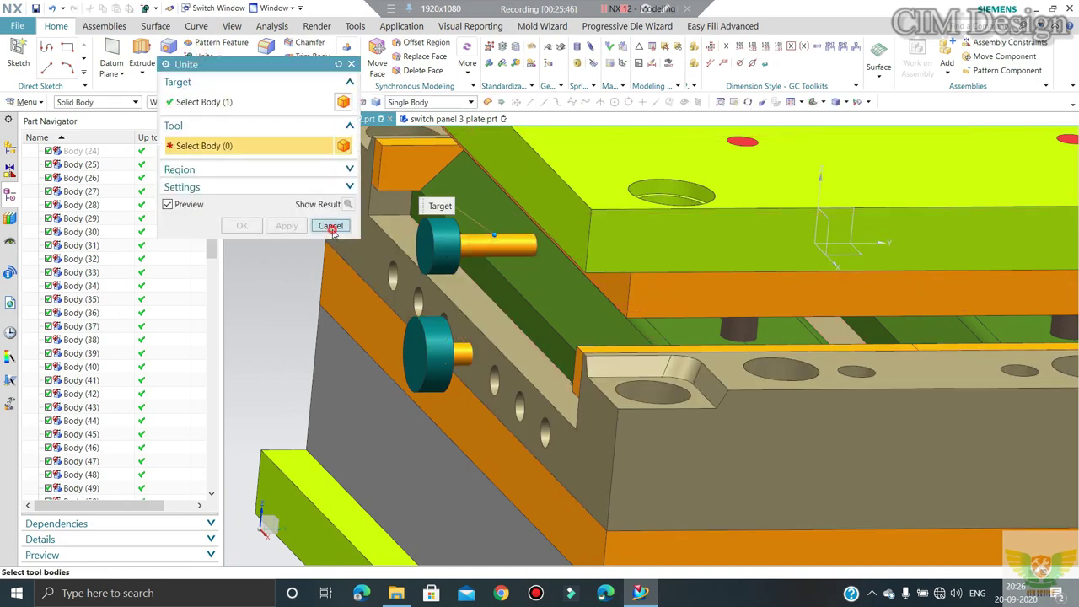
{"action": "left_click", "coordinate": [333, 226]}
{"action": "left_click", "coordinate": [211, 58]}
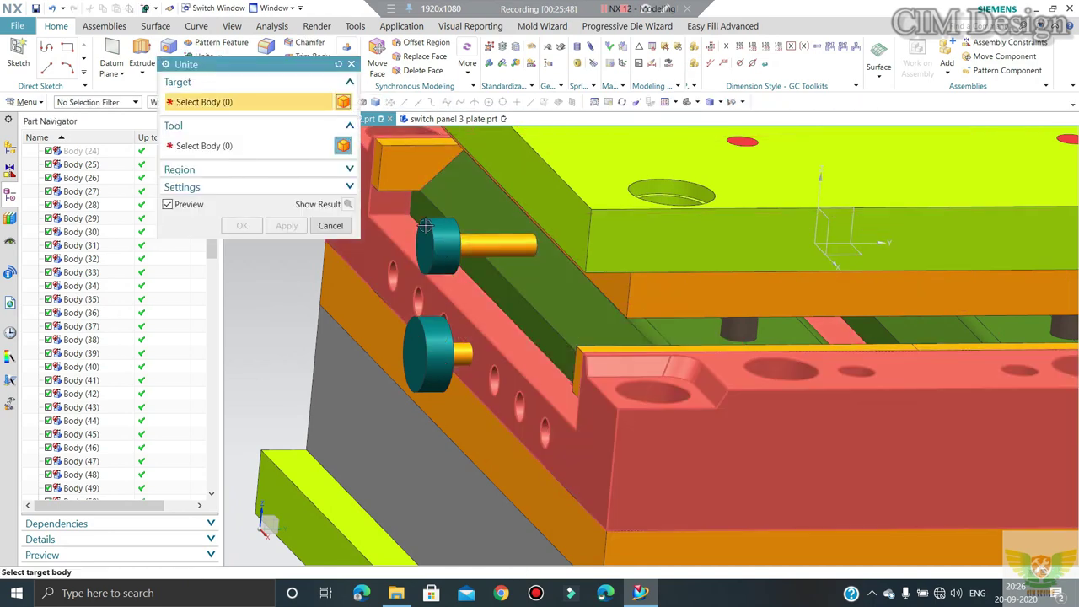
{"action": "left_click", "coordinate": [414, 211]}
{"action": "left_click", "coordinate": [497, 245]}
{"action": "middle_click", "coordinate": [435, 352]}
{"action": "left_click", "coordinate": [434, 353]}
{"action": "left_click", "coordinate": [463, 351]}
{"action": "middle_click", "coordinate": [500, 295]}
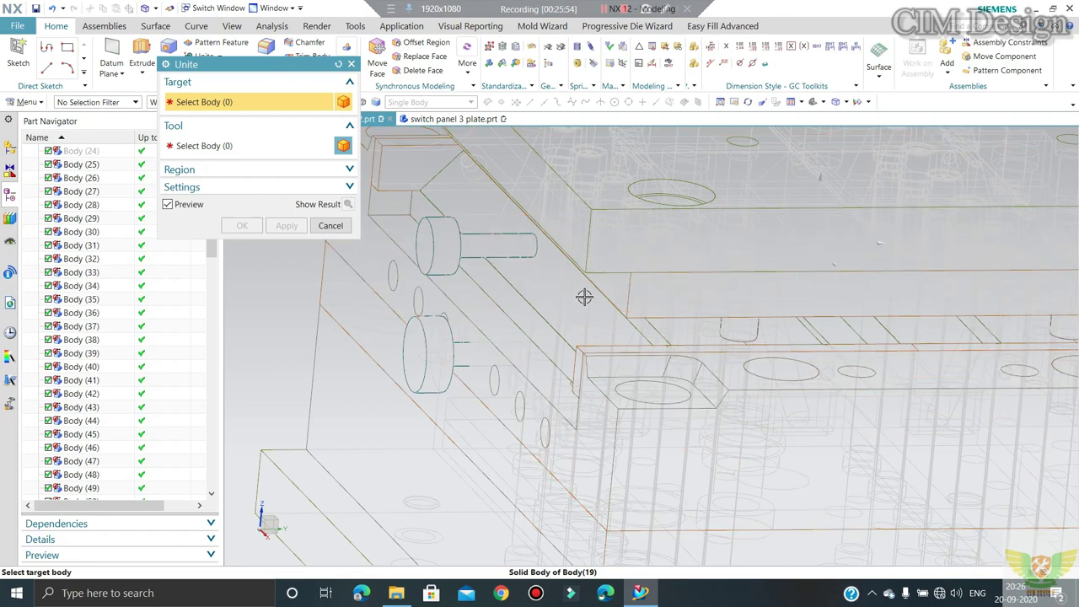
{"action": "middle_click", "coordinate": [578, 295]}
Step: Add a symmetric 3 mm chamfer to the pin tip edges
{"action": "middle_click_drag", "start_coordinate": [546, 293], "coordinate": [532, 281]}
{"action": "scroll", "coordinate": [255, 291], "scroll_direction": "up", "scroll_amount": 2}
{"action": "scroll", "coordinate": [481, 326], "scroll_direction": "up", "scroll_amount": 2}
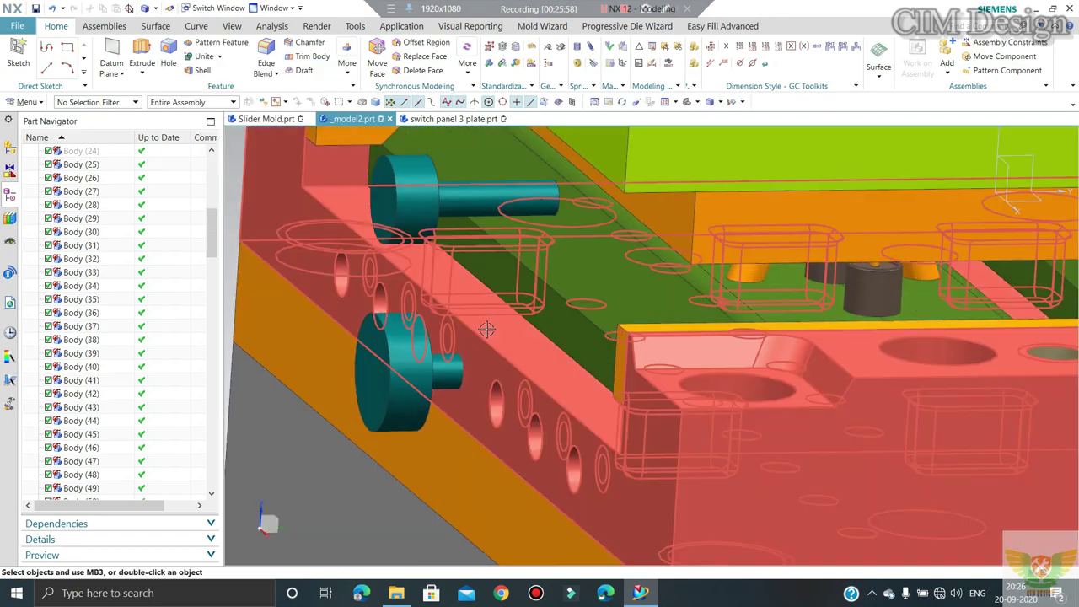
{"action": "scroll", "coordinate": [483, 379], "scroll_direction": "up", "scroll_amount": 2}
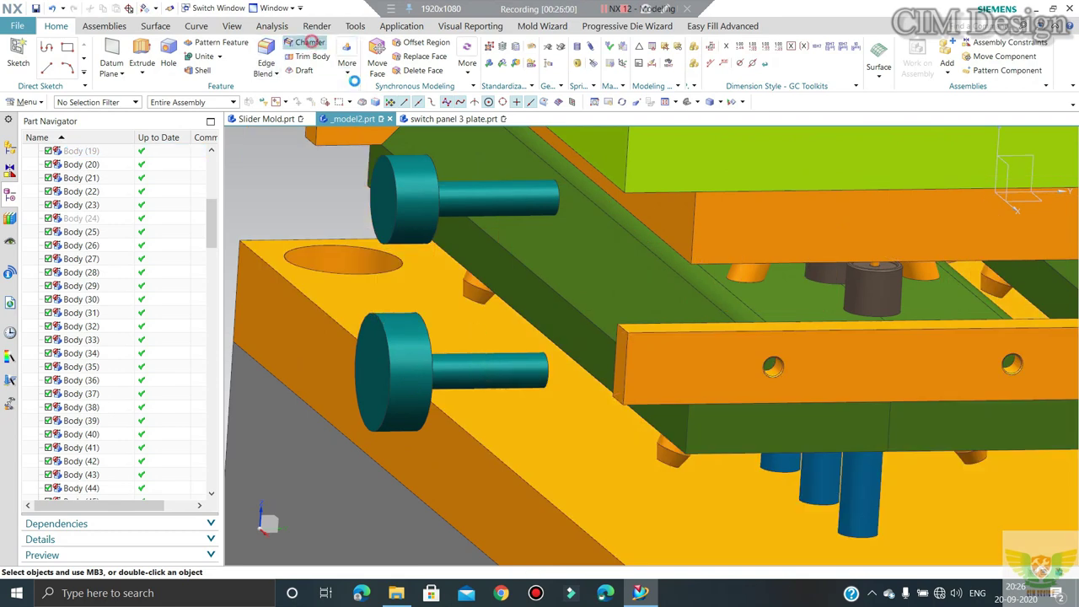
{"action": "left_click", "coordinate": [305, 42]}
{"action": "left_click", "coordinate": [556, 196]}
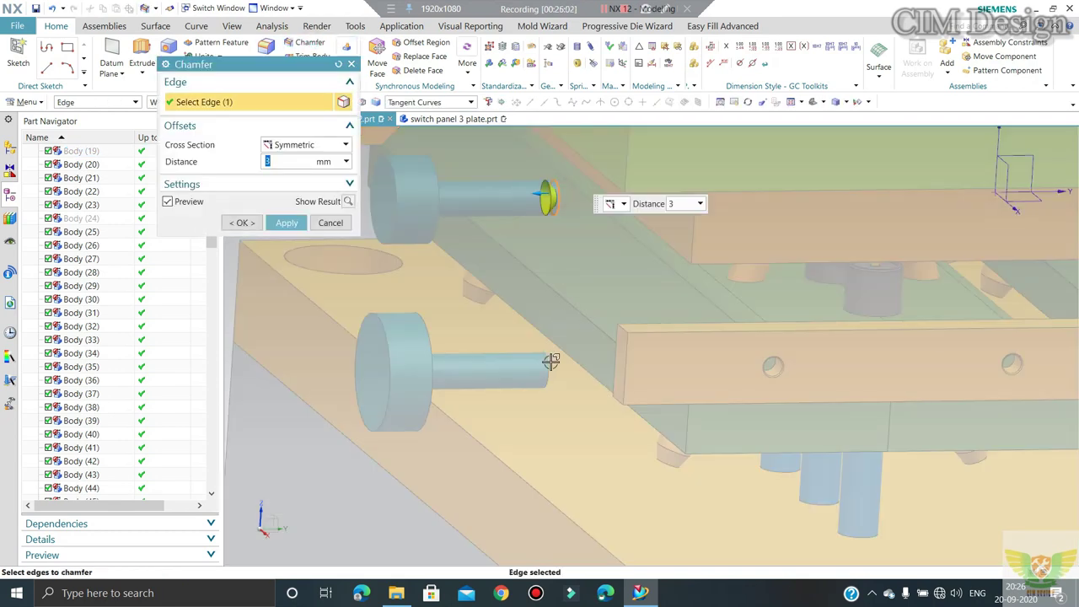
{"action": "middle_click", "coordinate": [424, 274]}
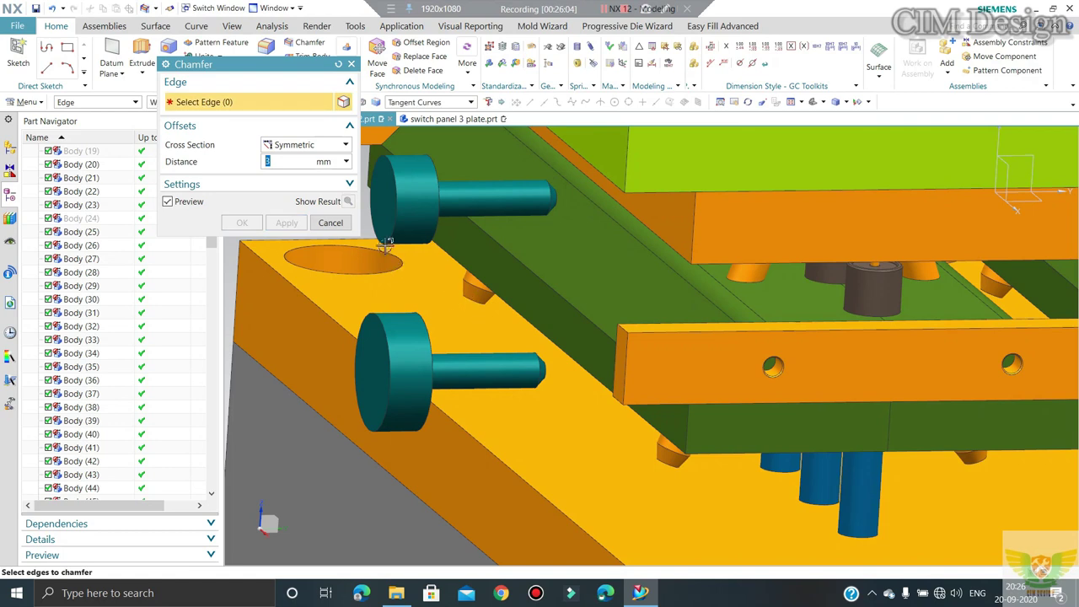
{"action": "left_click", "coordinate": [330, 223]}
{"action": "key", "text": "ctrl+shift+k"}
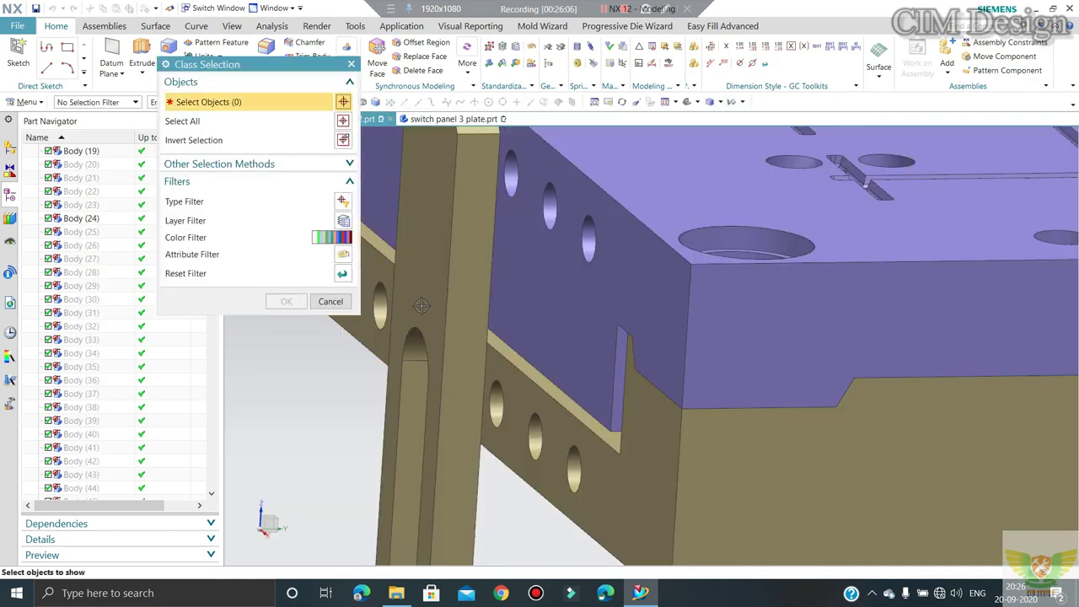
Step: Show the hidden plate and subtract the upper pin from it, with Keep Tool on
{"action": "left_click", "coordinate": [447, 266]}
{"action": "middle_click", "coordinate": [470, 226]}
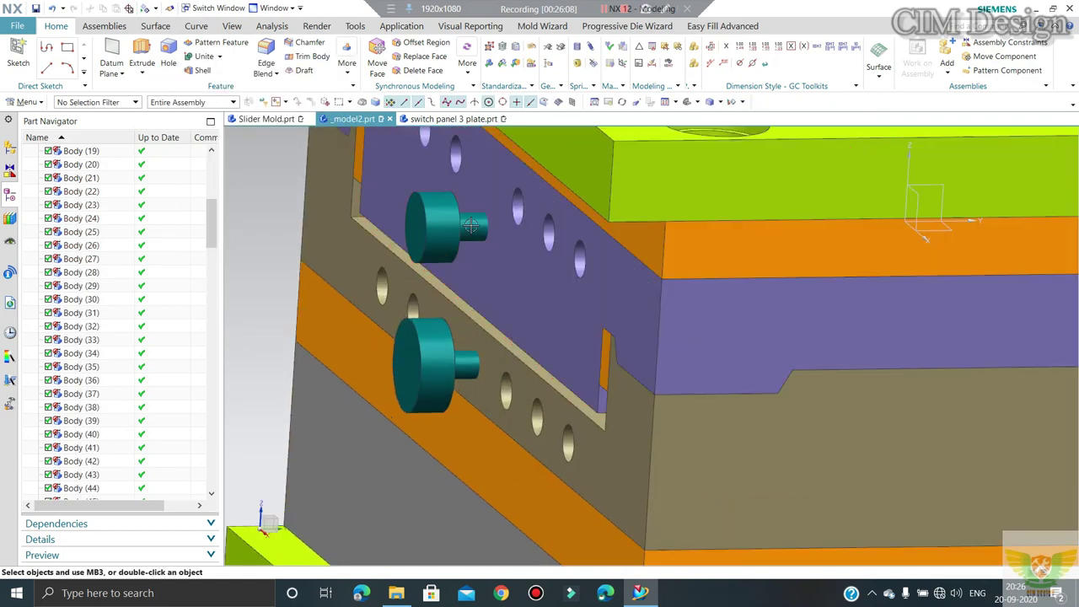
{"action": "left_click", "coordinate": [220, 56]}
{"action": "left_click", "coordinate": [207, 84]}
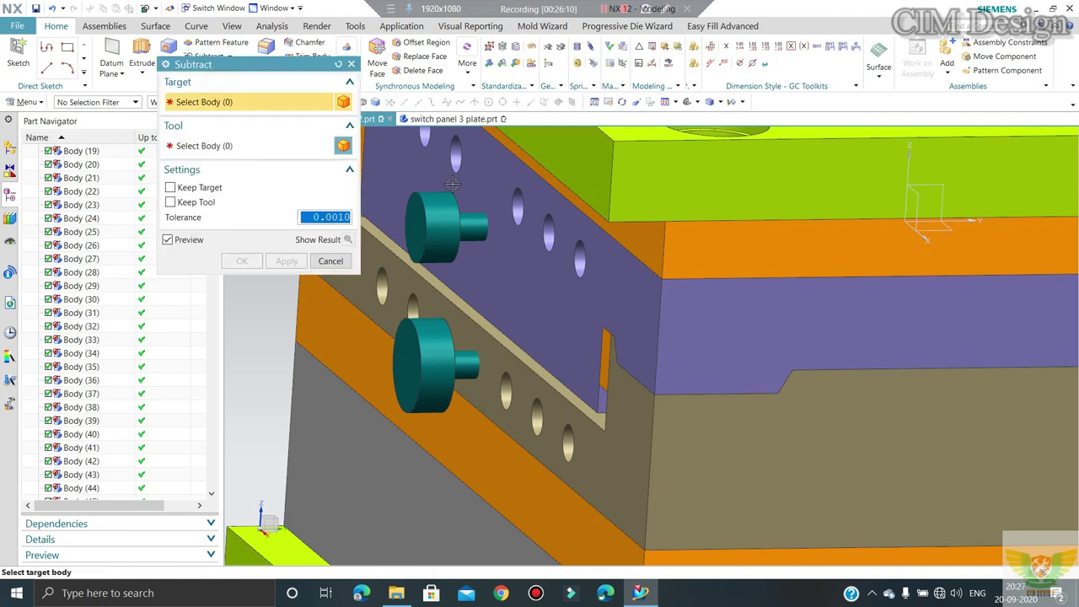
{"action": "left_click", "coordinate": [522, 278]}
{"action": "left_click", "coordinate": [445, 221]}
{"action": "middle_click", "coordinate": [472, 246]}
{"action": "scroll", "coordinate": [135, 447], "scroll_direction": "down", "scroll_amount": 9}
{"action": "left_click_drag", "start_coordinate": [213, 278], "coordinate": [203, 487]}
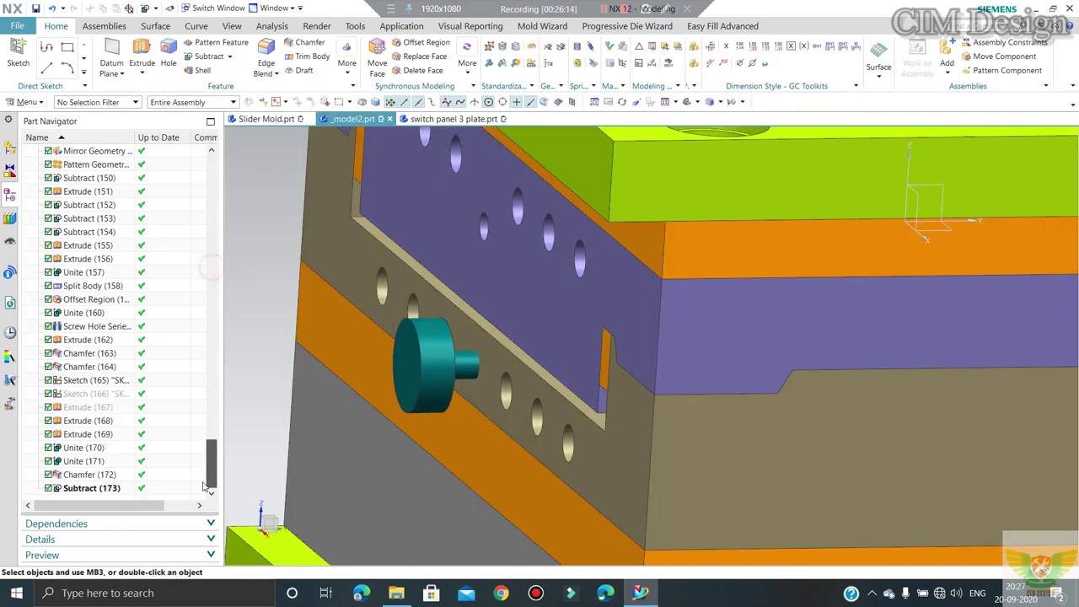
{"action": "double_click", "coordinate": [91, 488]}
{"action": "left_click", "coordinate": [289, 277]}
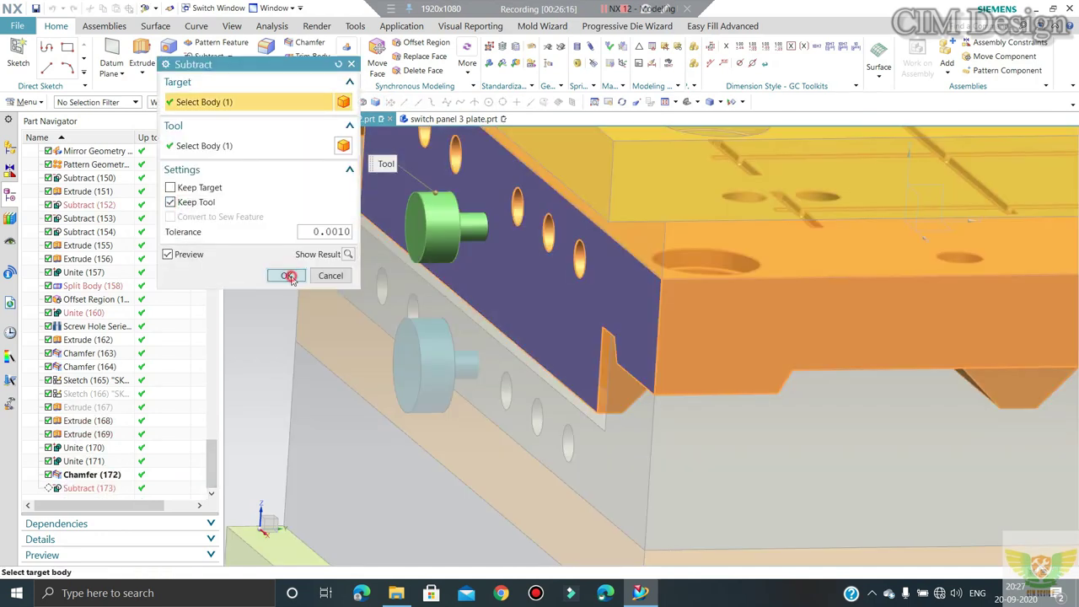
Step: Subtract the pin bodies from the second mold plate as well
{"action": "scroll", "coordinate": [622, 335], "scroll_direction": "down", "scroll_amount": 2}
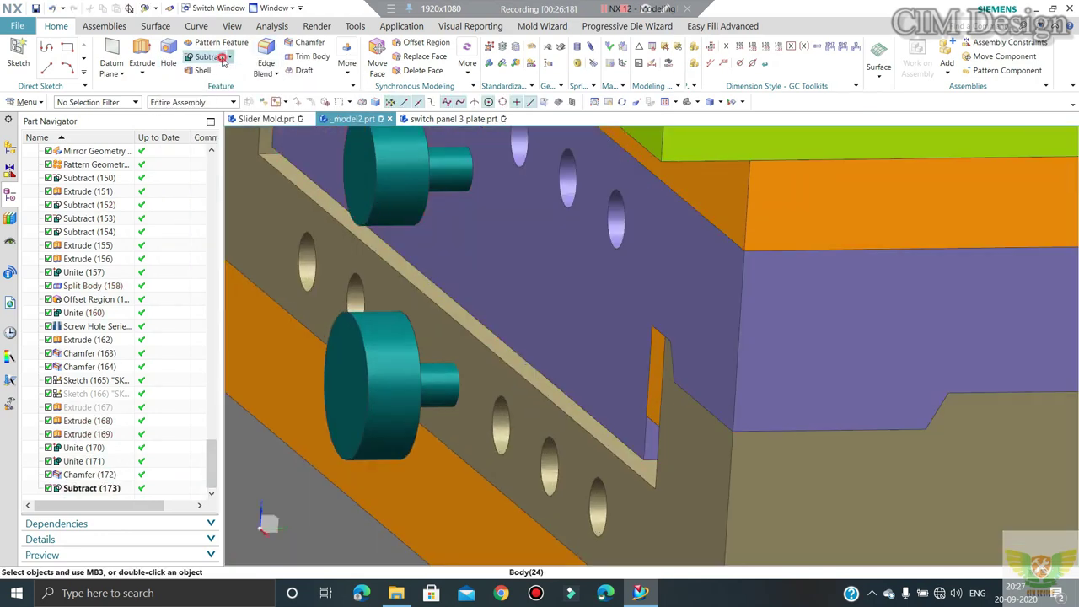
{"action": "left_click", "coordinate": [223, 61]}
{"action": "left_click", "coordinate": [1046, 459]}
{"action": "left_click", "coordinate": [431, 394]}
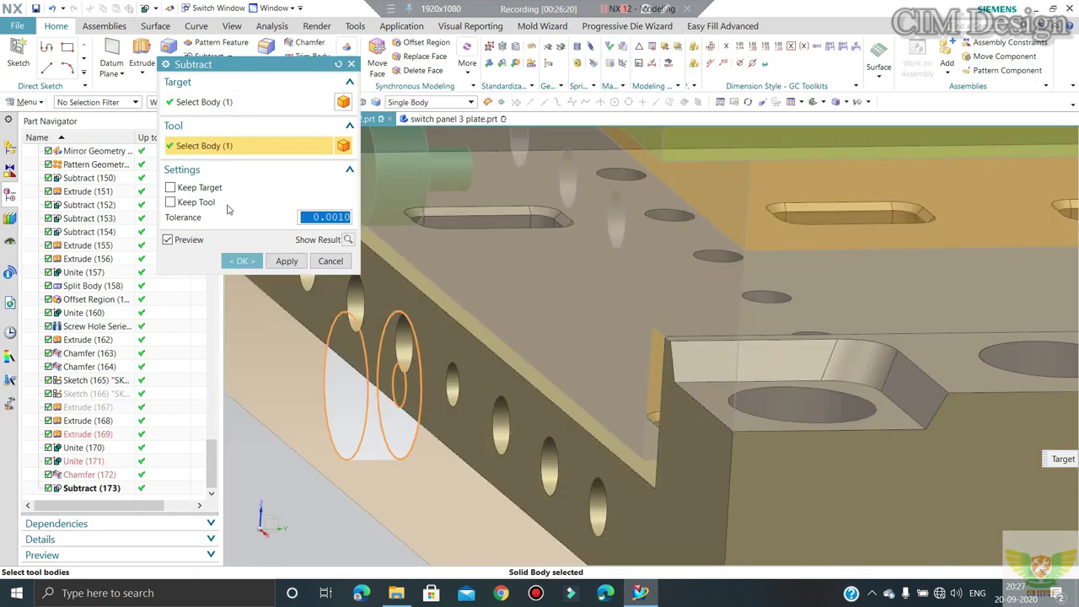
{"action": "left_click", "coordinate": [242, 261]}
{"action": "scroll", "coordinate": [388, 211], "scroll_direction": "down", "scroll_amount": 2}
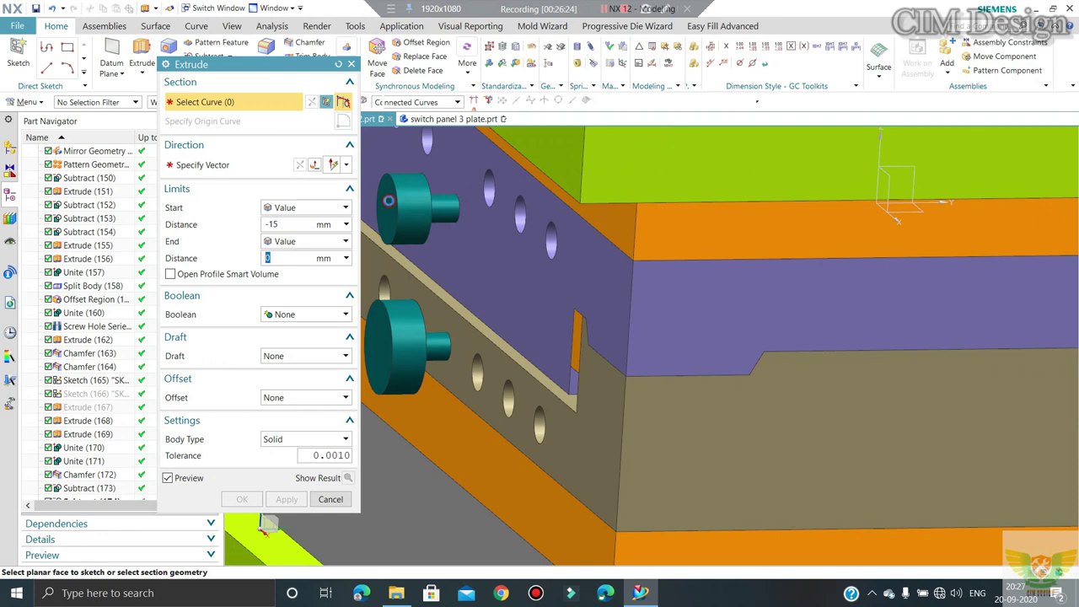
Step: Sketch a six-sided polygon of 8 mm radius centred on the upper pin head
{"action": "key", "text": "Escape"}
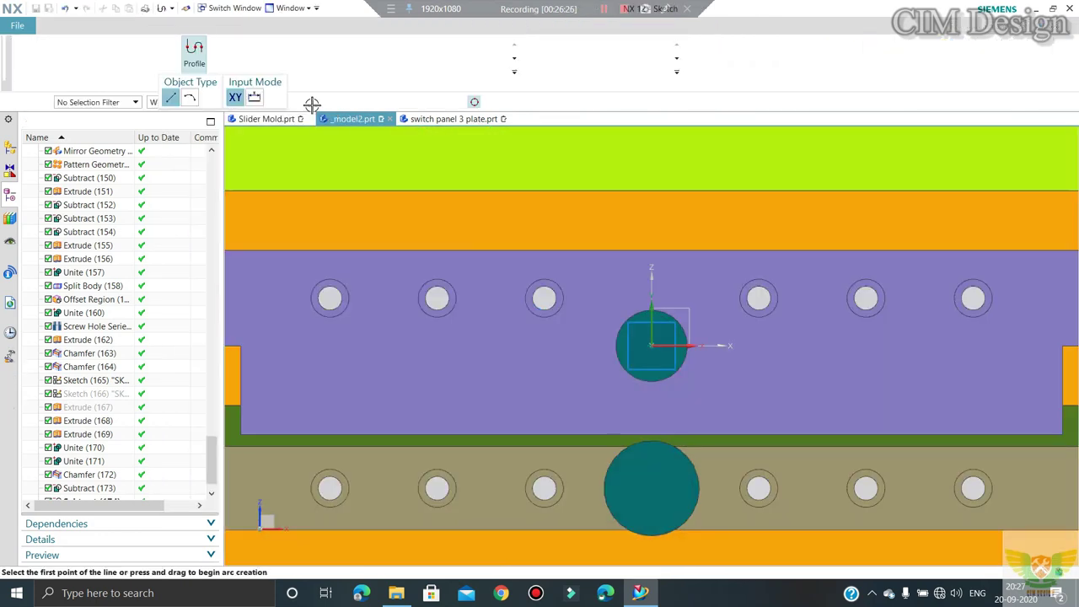
{"action": "left_click", "coordinate": [449, 44]}
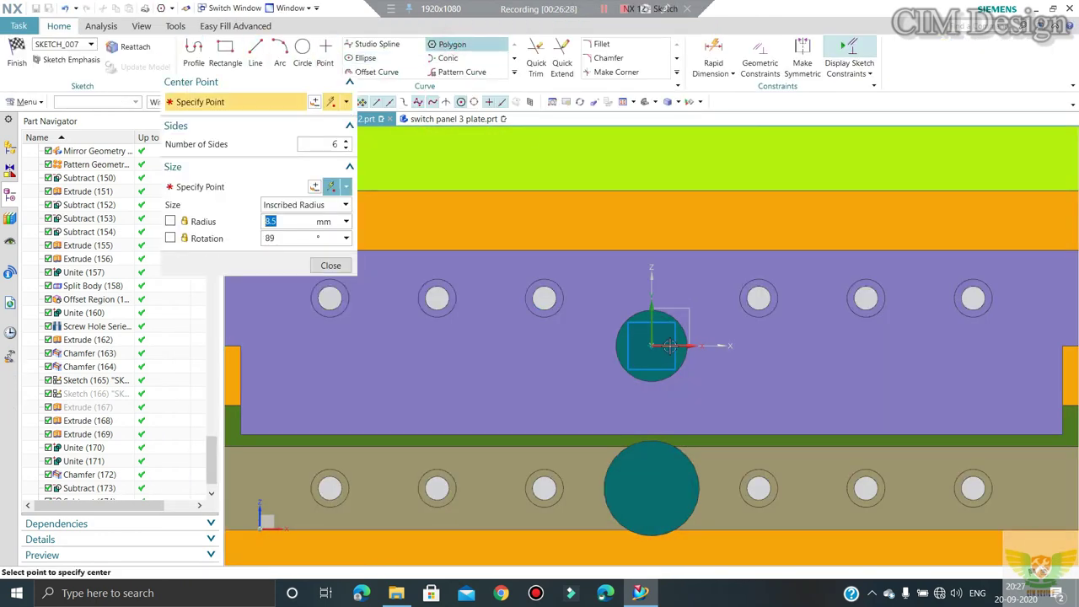
{"action": "scroll", "coordinate": [637, 350], "scroll_direction": "up", "scroll_amount": 4}
{"action": "left_click", "coordinate": [632, 348]}
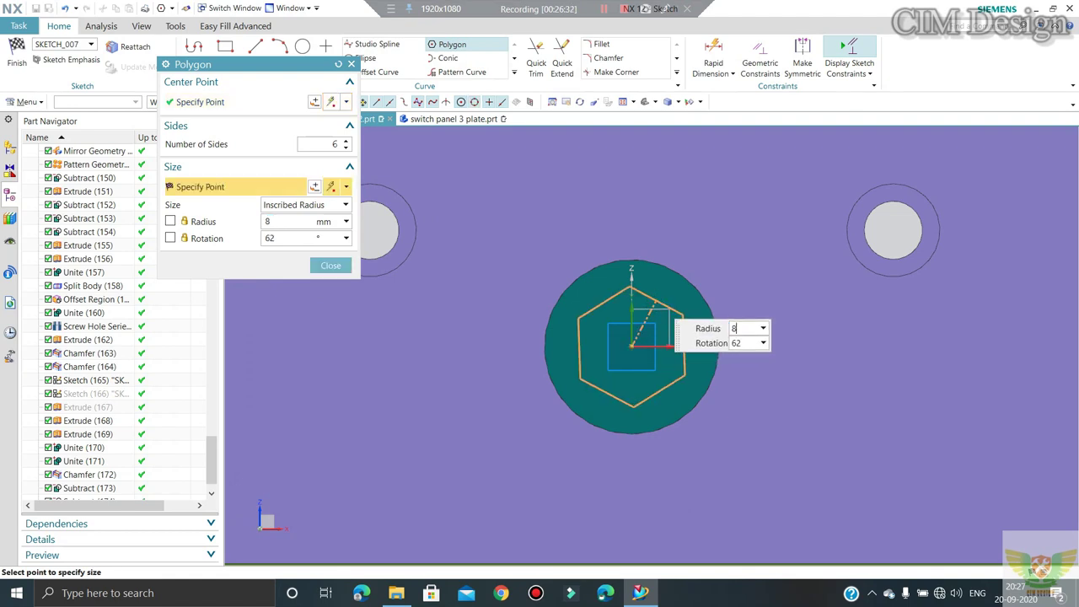
{"action": "key", "text": "Tab"}
{"action": "left_click", "coordinate": [657, 300]}
{"action": "scroll", "coordinate": [630, 287], "scroll_direction": "down", "scroll_amount": 3}
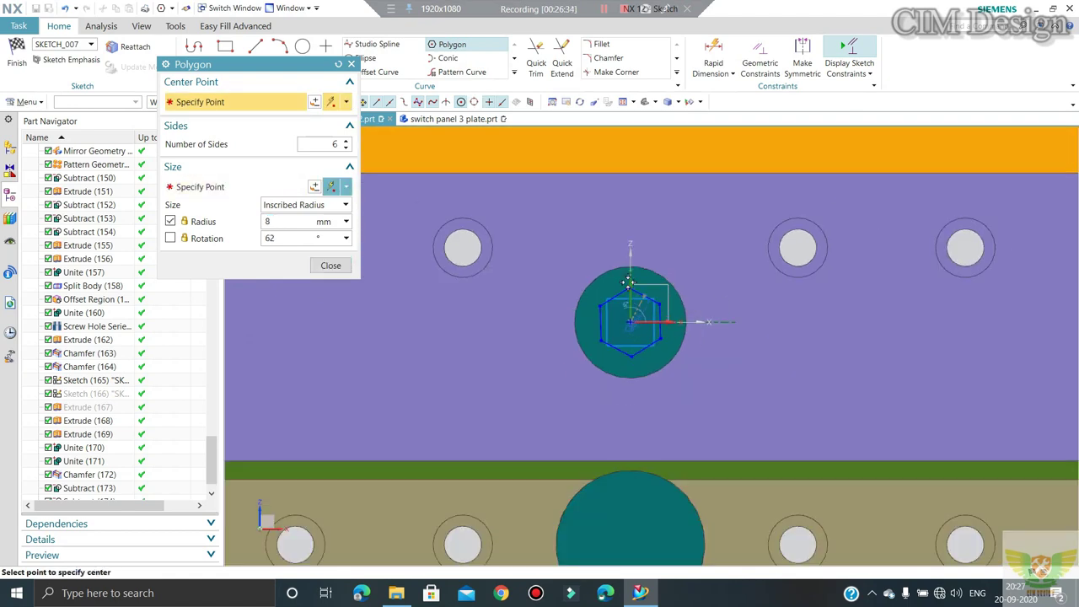
Step: Add a 10 mm radius hexagon centred on the lower pin and finish the sketch
{"action": "left_click", "coordinate": [632, 493]}
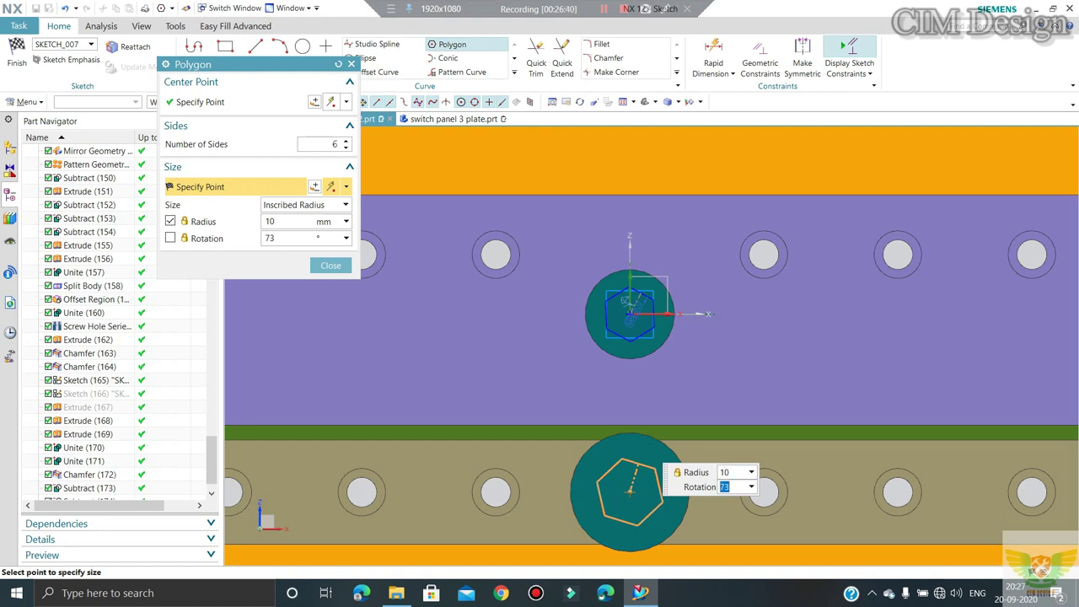
{"action": "left_click", "coordinate": [632, 472]}
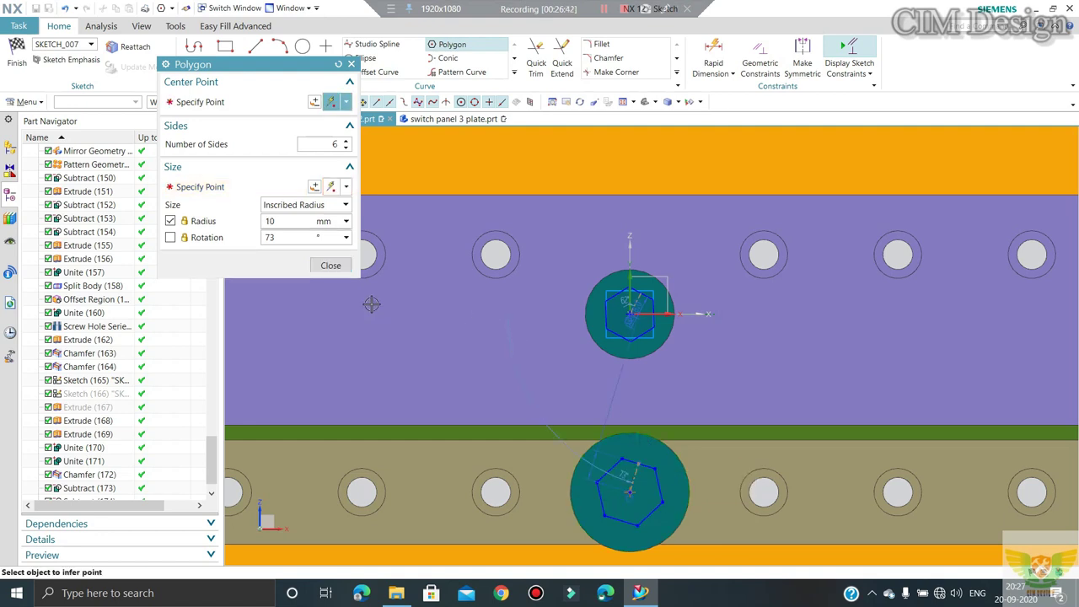
{"action": "left_click", "coordinate": [331, 265]}
{"action": "left_click", "coordinate": [17, 55]}
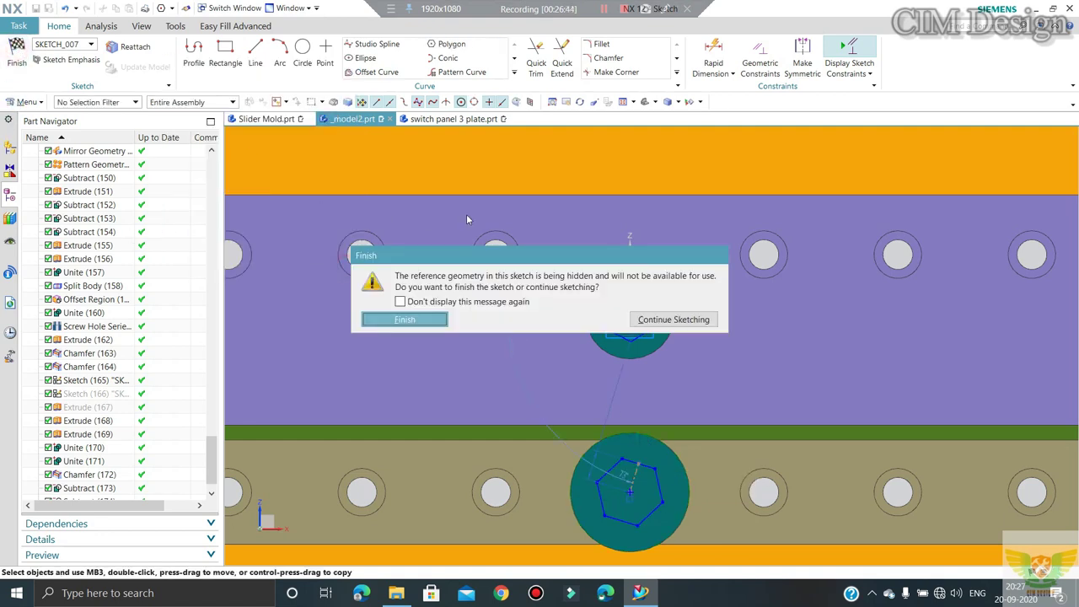
{"action": "left_click", "coordinate": [409, 321]}
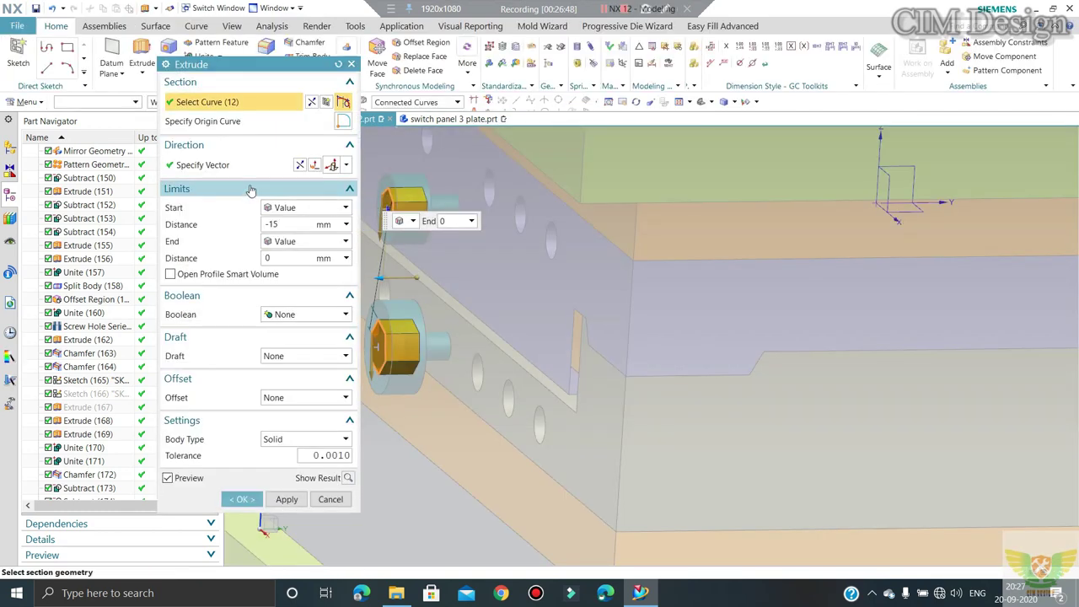
Step: Extrude the hexagons with start distance 8 and end 0, reversed so they project outward
{"action": "left_click", "coordinate": [291, 226]}
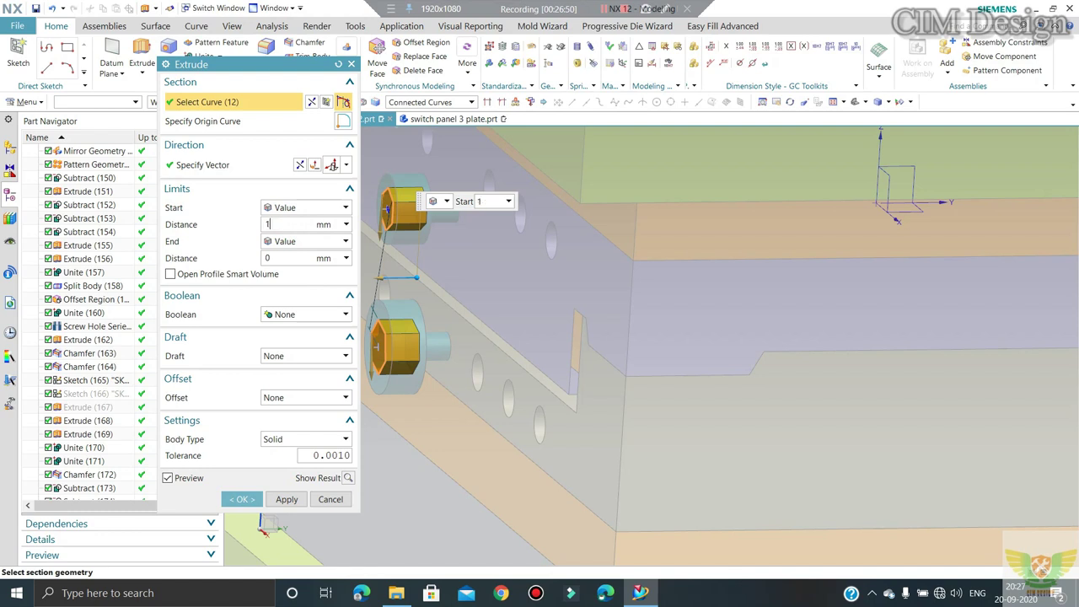
{"action": "type", "text": "8"}
{"action": "key", "text": "Return"}
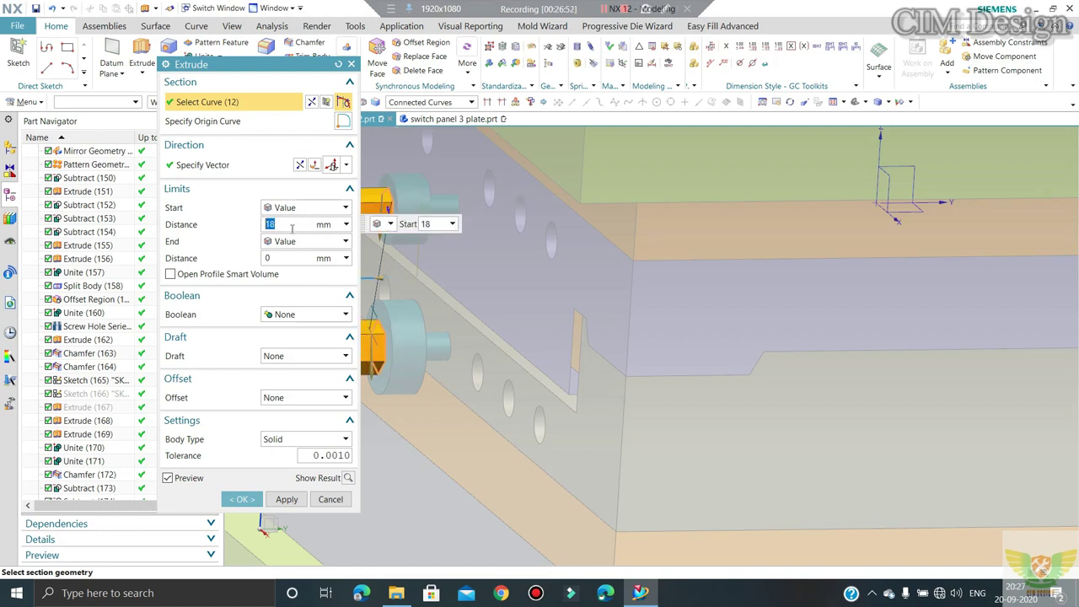
{"action": "left_click", "coordinate": [299, 164]}
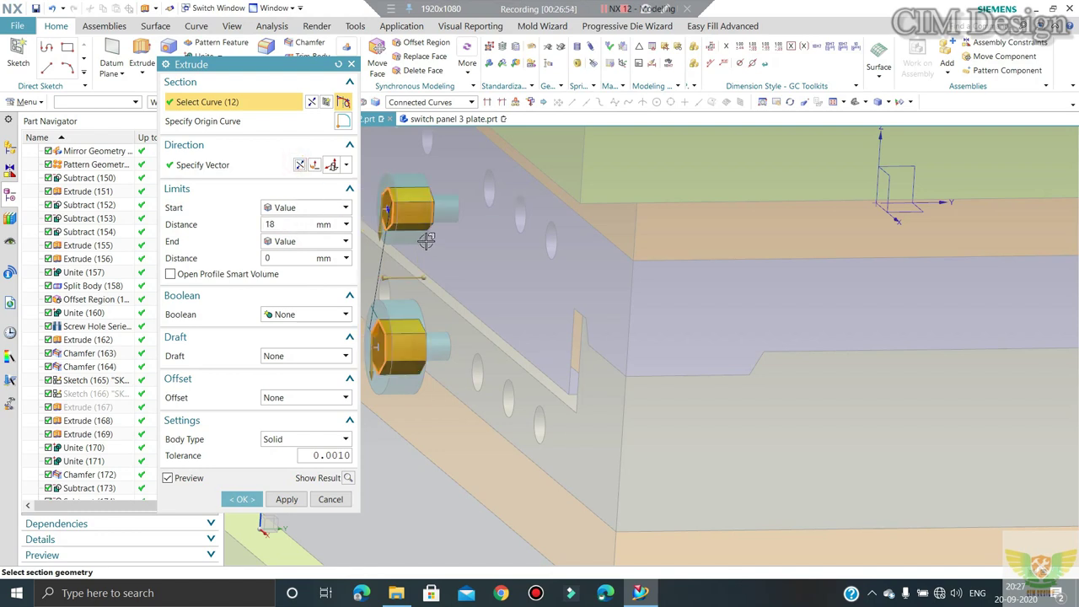
{"action": "left_click", "coordinate": [288, 225]}
{"action": "type", "text": "8"}
{"action": "key", "text": "Return"}
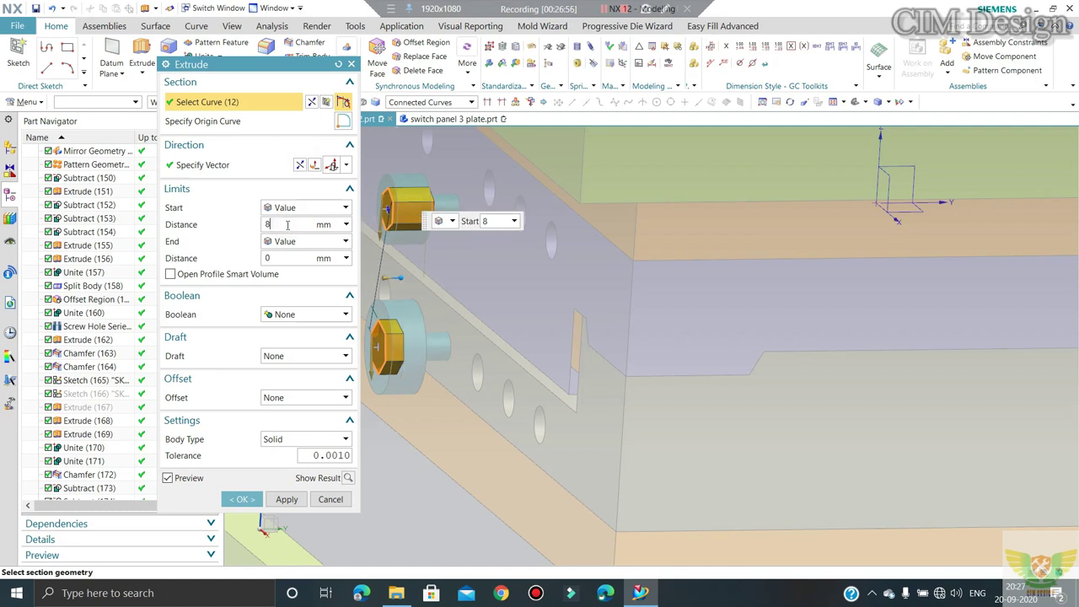
{"action": "middle_click", "coordinate": [463, 259]}
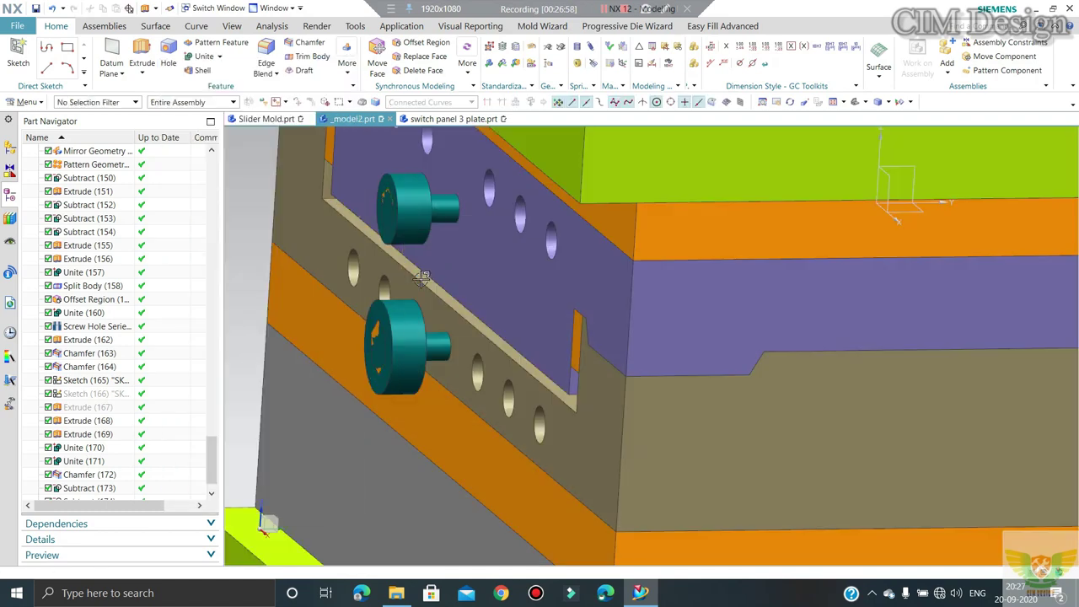
Step: Subtract each hex prism from its teal pin, upper and lower, with Keep Tool off
{"action": "left_click", "coordinate": [220, 56]}
{"action": "left_click", "coordinate": [211, 85]}
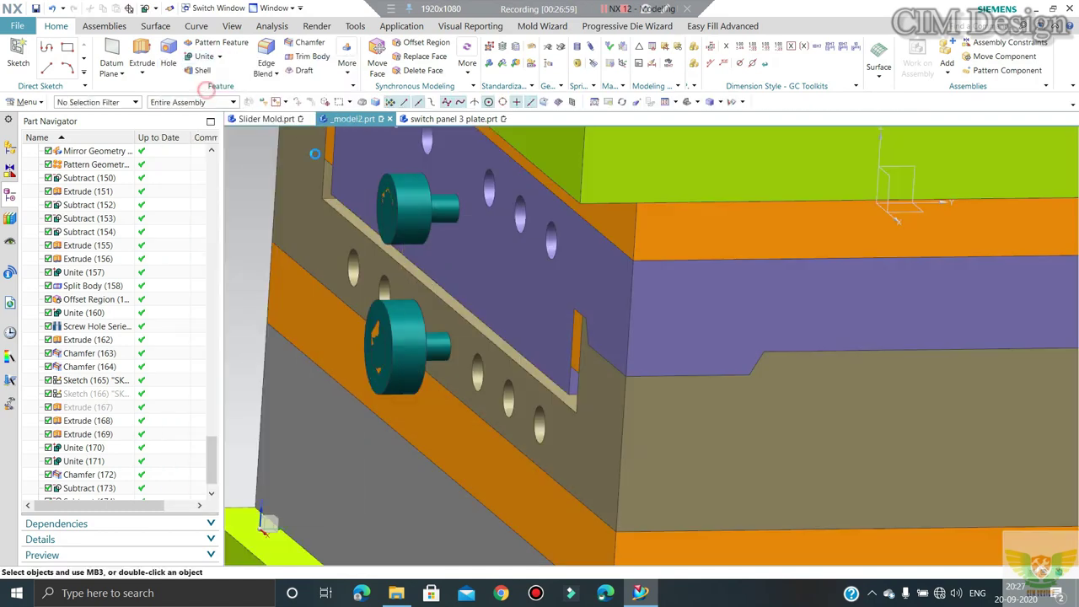
{"action": "left_click", "coordinate": [418, 202]}
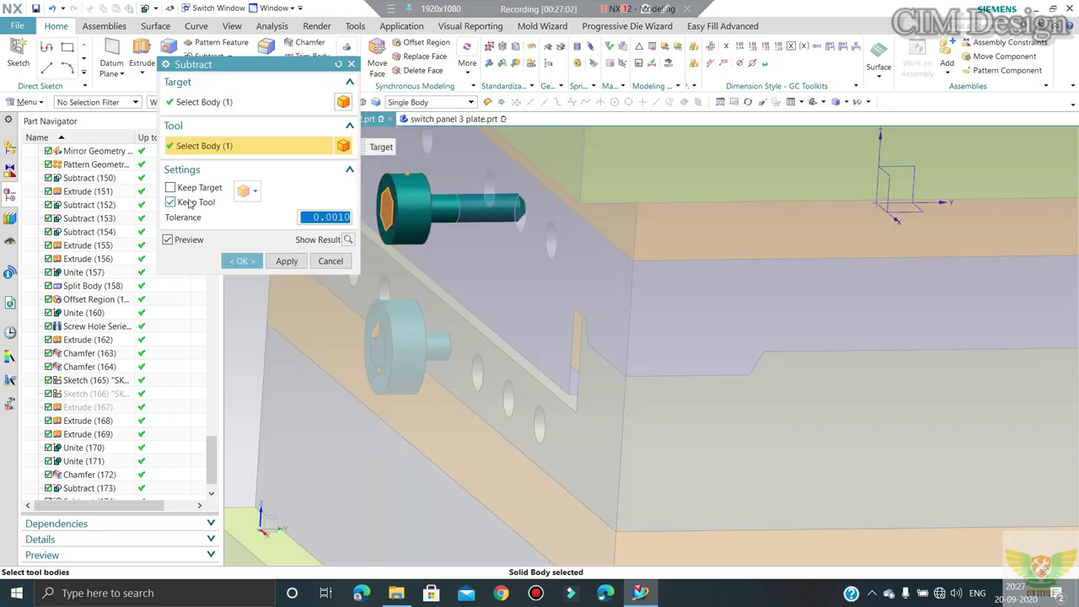
{"action": "left_click", "coordinate": [189, 203]}
{"action": "left_click", "coordinate": [286, 261]}
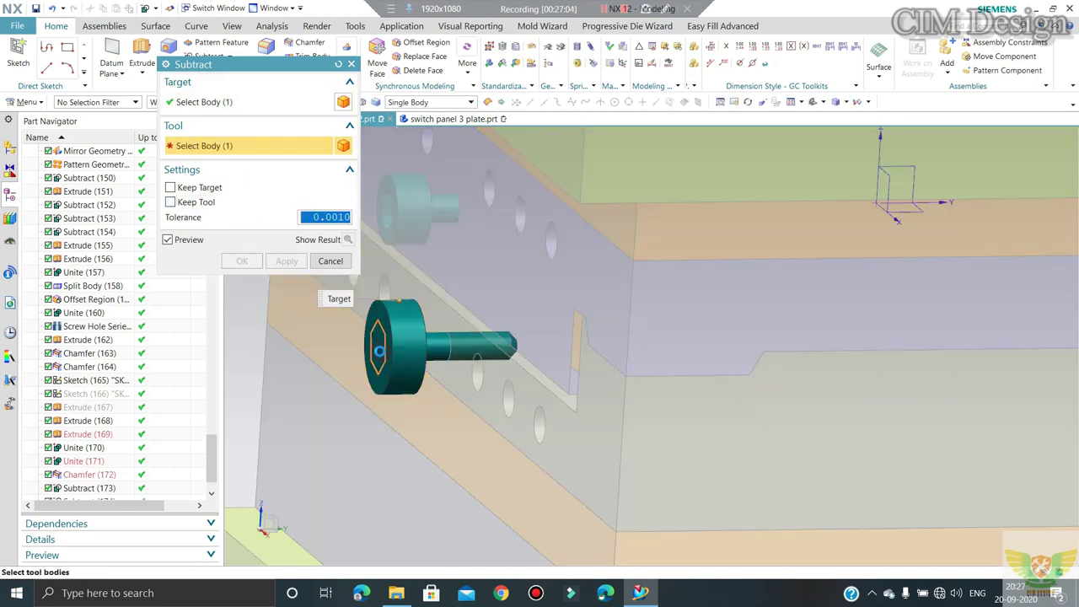
{"action": "left_click", "coordinate": [287, 260]}
{"action": "left_click", "coordinate": [330, 260]}
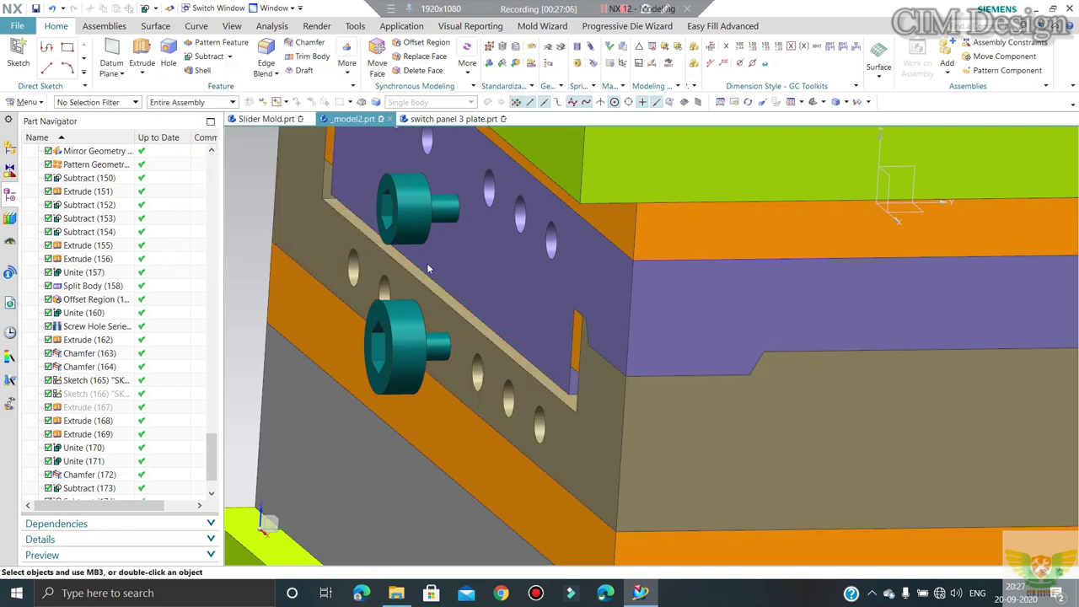
{"action": "scroll", "coordinate": [439, 279], "scroll_direction": "up", "scroll_amount": 3}
{"action": "scroll", "coordinate": [451, 285], "scroll_direction": "up", "scroll_amount": 5}
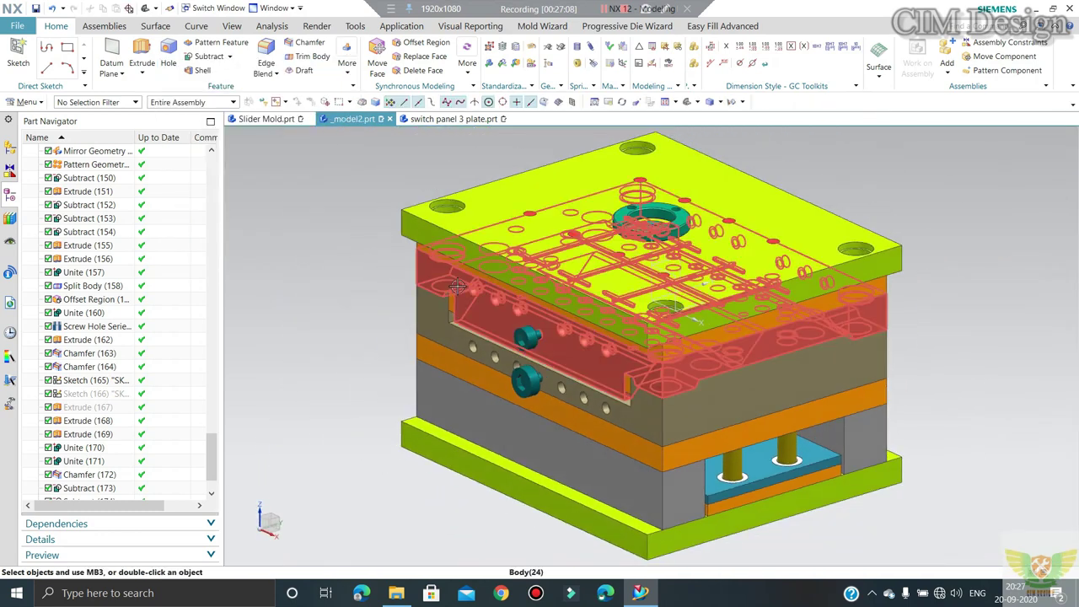
Step: Unhide the slotted link plate with Ctrl+Shift+K so it sits over both teal pins
{"action": "key", "text": "ctrl+shift+k"}
{"action": "left_click_drag", "start_coordinate": [600, 270], "coordinate": [462, 544]}
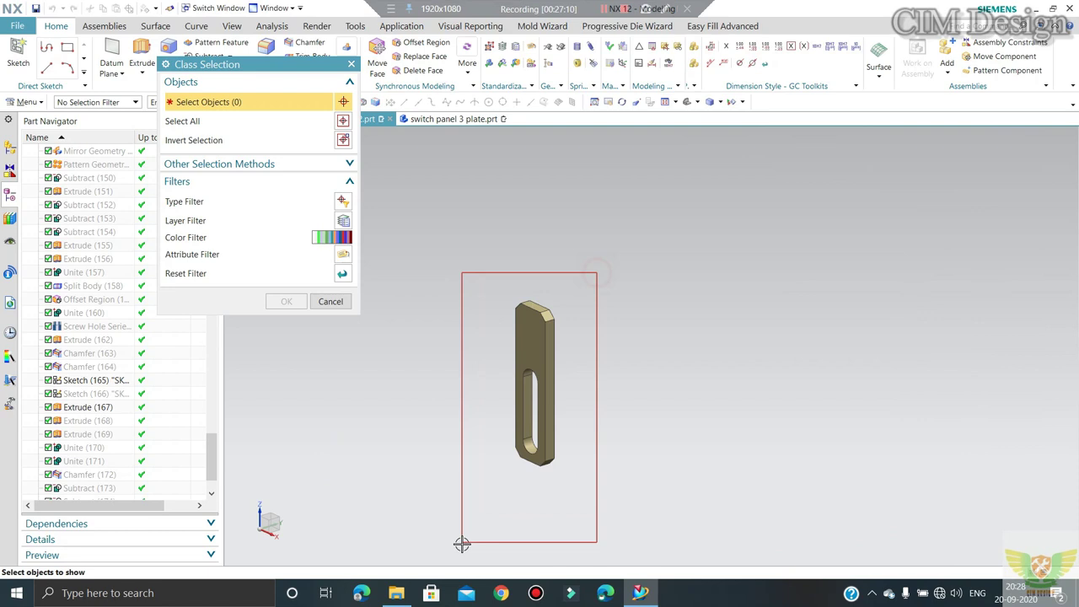
{"action": "middle_click", "coordinate": [469, 533]}
{"action": "scroll", "coordinate": [564, 455], "scroll_direction": "down", "scroll_amount": 2}
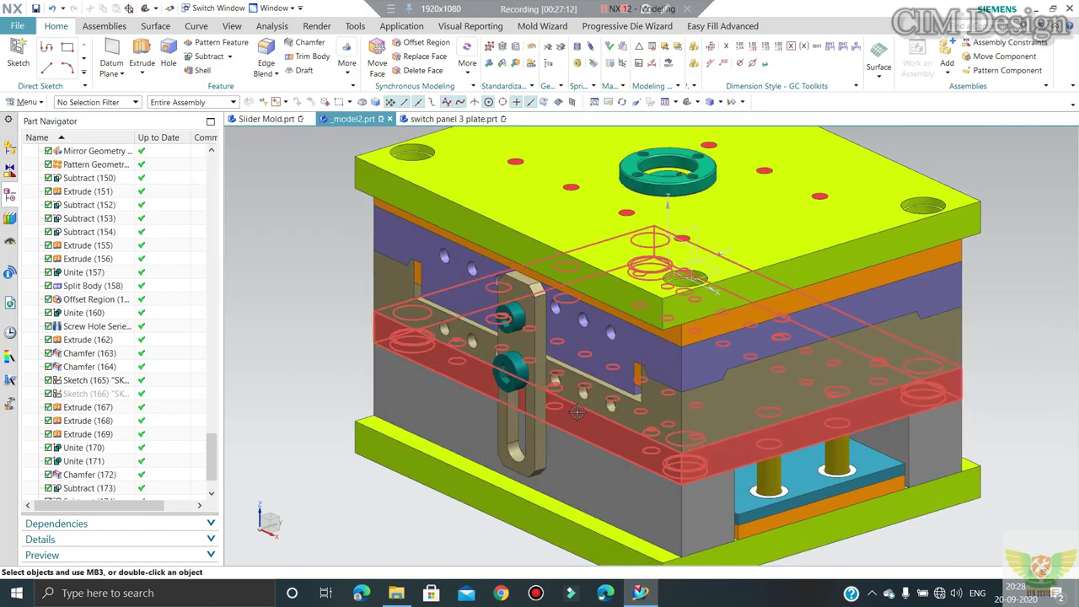
{"action": "scroll", "coordinate": [563, 455], "scroll_direction": "up", "scroll_amount": 4}
{"action": "scroll", "coordinate": [558, 344], "scroll_direction": "down", "scroll_amount": 5}
{"action": "scroll", "coordinate": [558, 344], "scroll_direction": "up", "scroll_amount": 3}
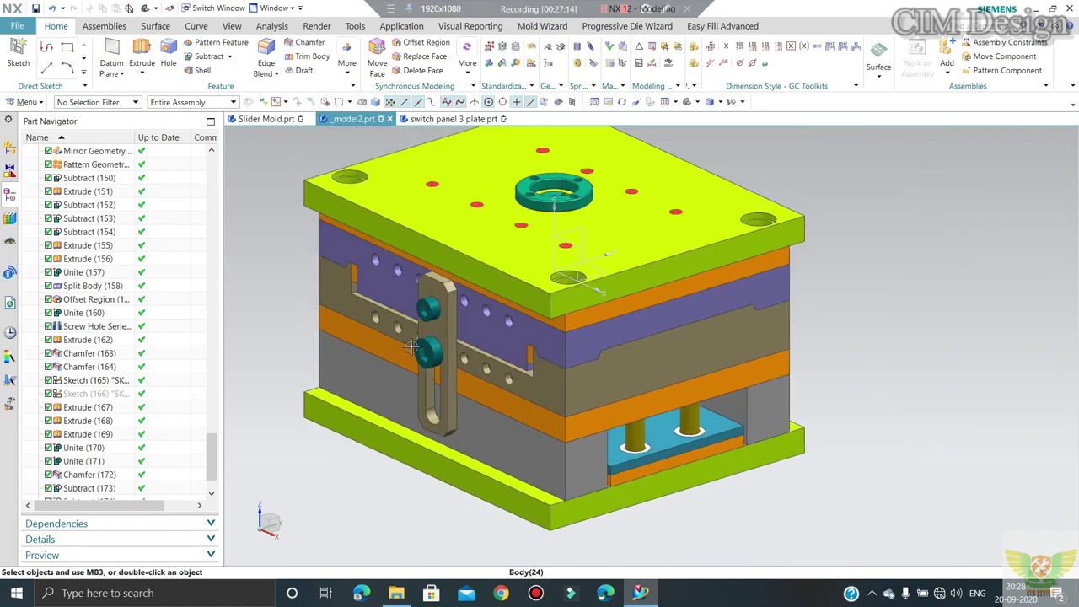
{"action": "scroll", "coordinate": [558, 344], "scroll_direction": "up", "scroll_amount": 2}
{"action": "mouse_move", "coordinate": [558, 344]}
{"action": "middle_mouse_down"}
{"action": "mouse_move", "coordinate": [563, 296]}
{"action": "mouse_move", "coordinate": [532, 354]}
{"action": "middle_mouse_up"}
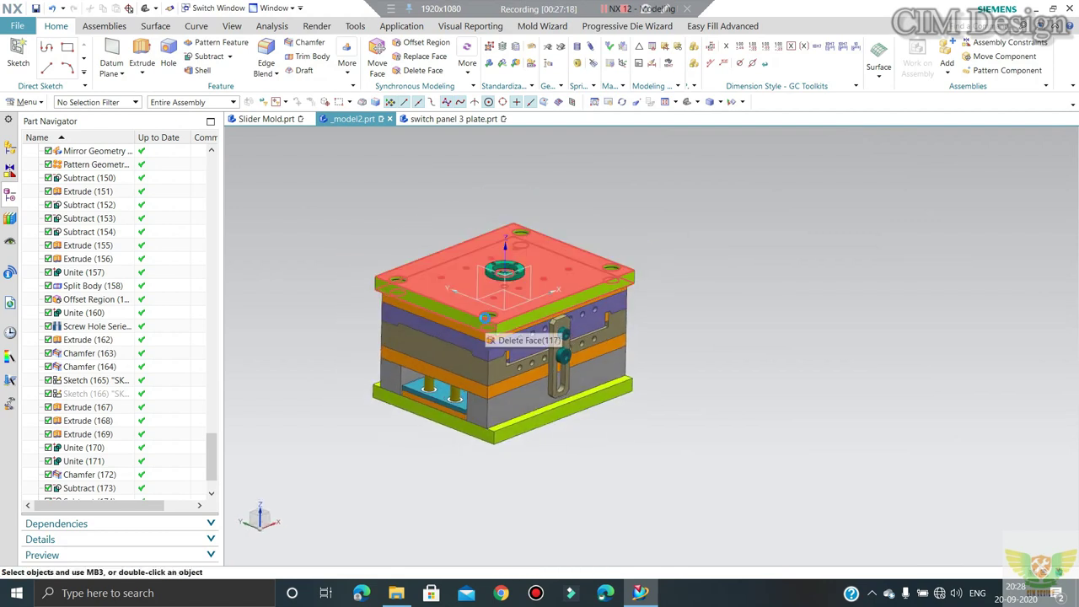
{"action": "scroll", "coordinate": [455, 287], "scroll_direction": "down", "scroll_amount": 3}
{"action": "scroll", "coordinate": [713, 243], "scroll_direction": "up", "scroll_amount": 2}
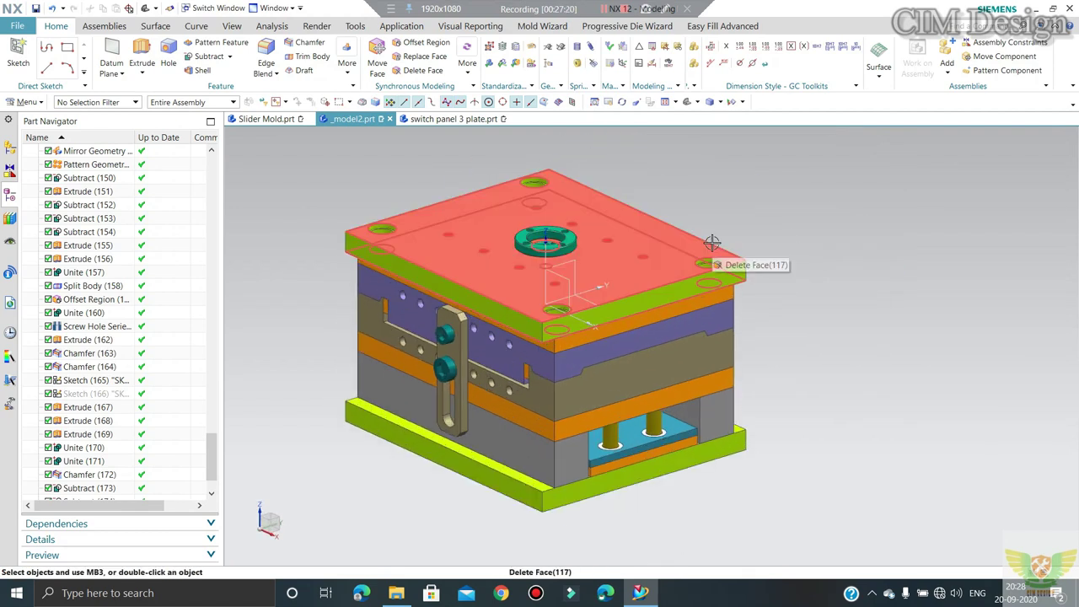